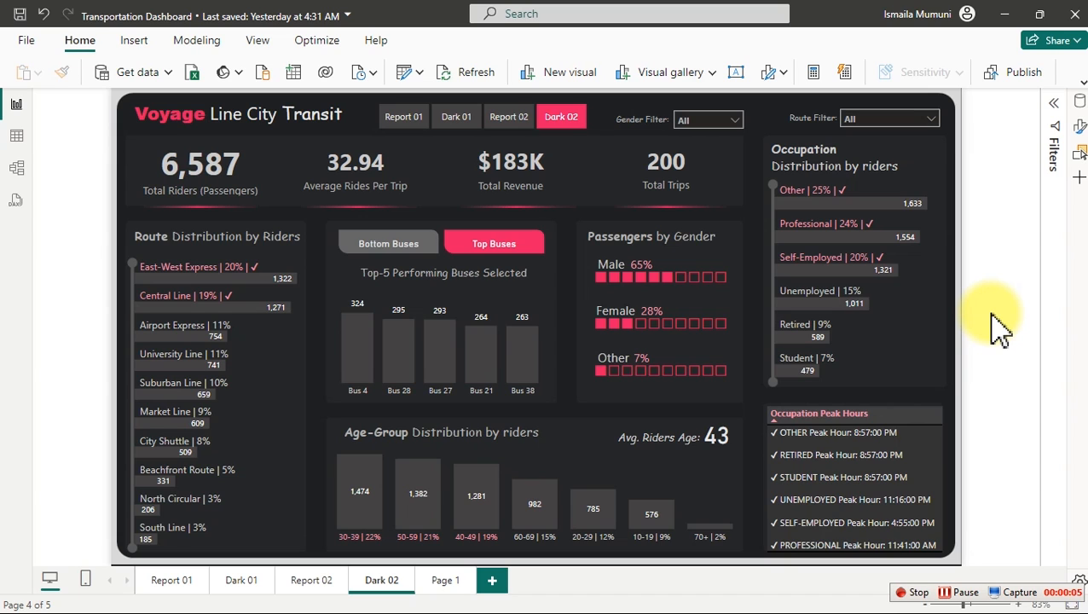
left_click(991, 313)
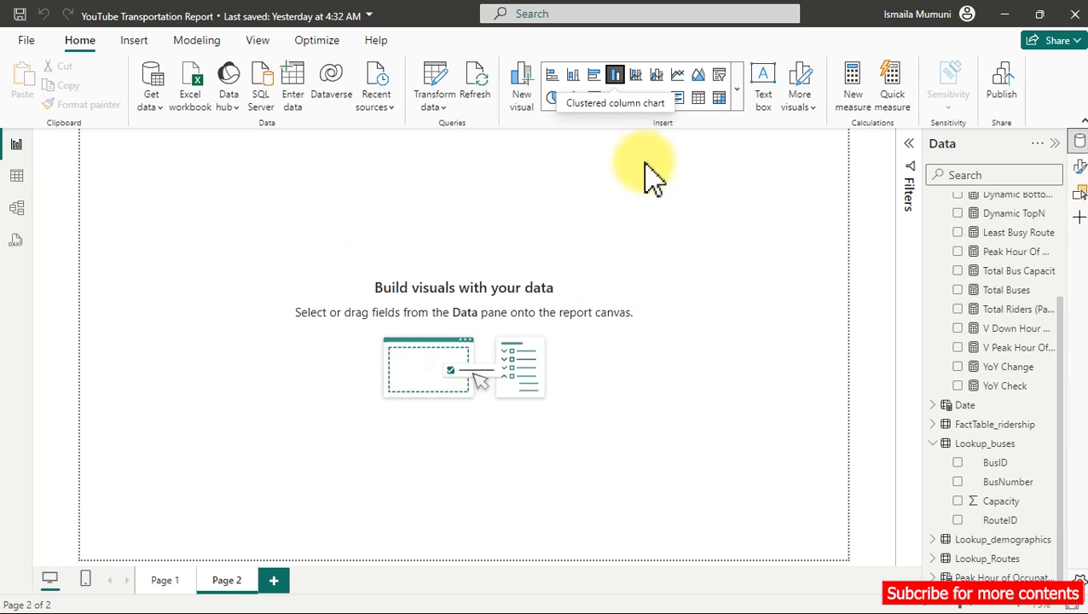
Step: Insert a table visual on Page 2, enlarge it, and fill it with the BusNumber field from Lookup_buses
left_click(699, 97)
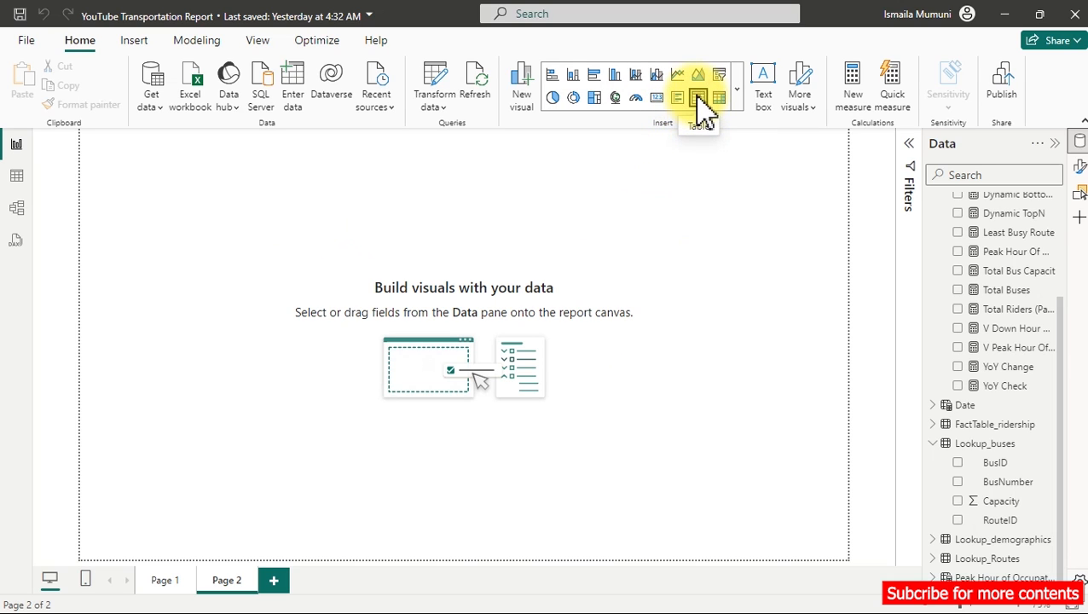
left_click_drag(254, 295, 482, 531)
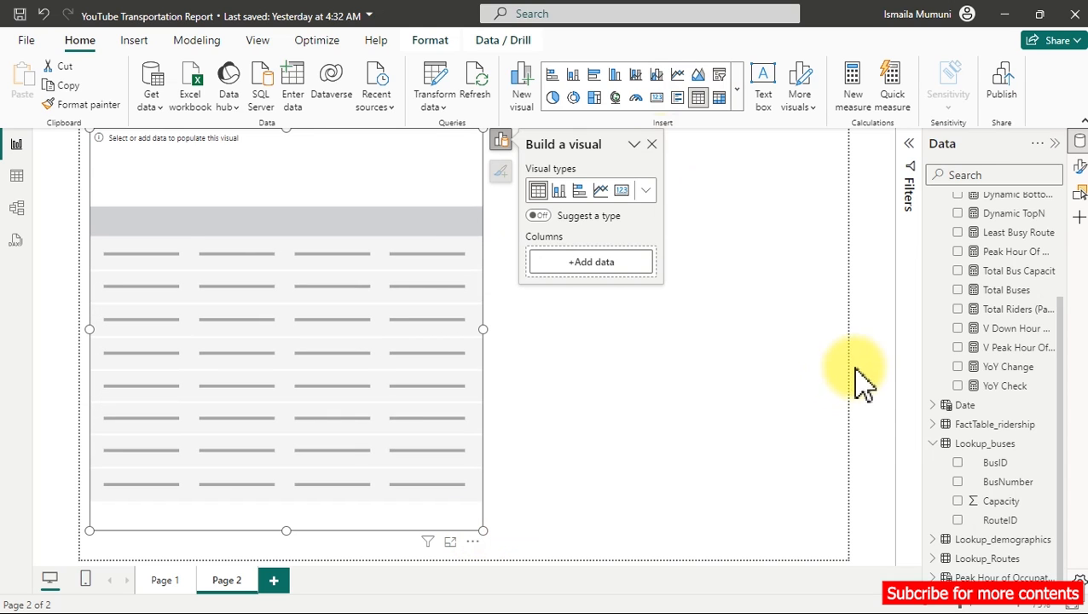
left_click(958, 483)
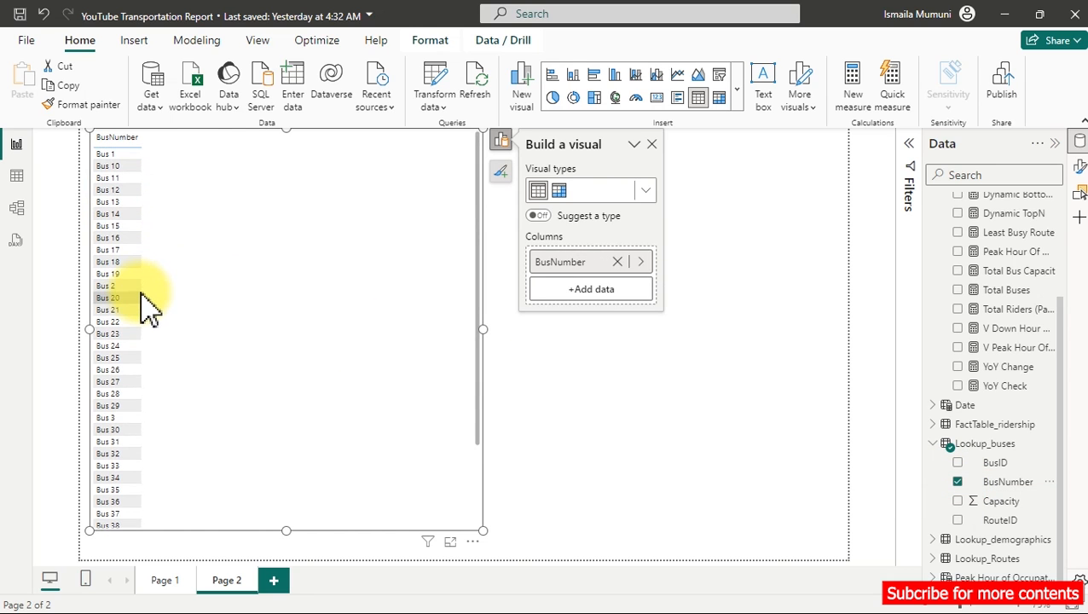
scroll(150, 311, "down", 3)
scroll(149, 311, "up", 3)
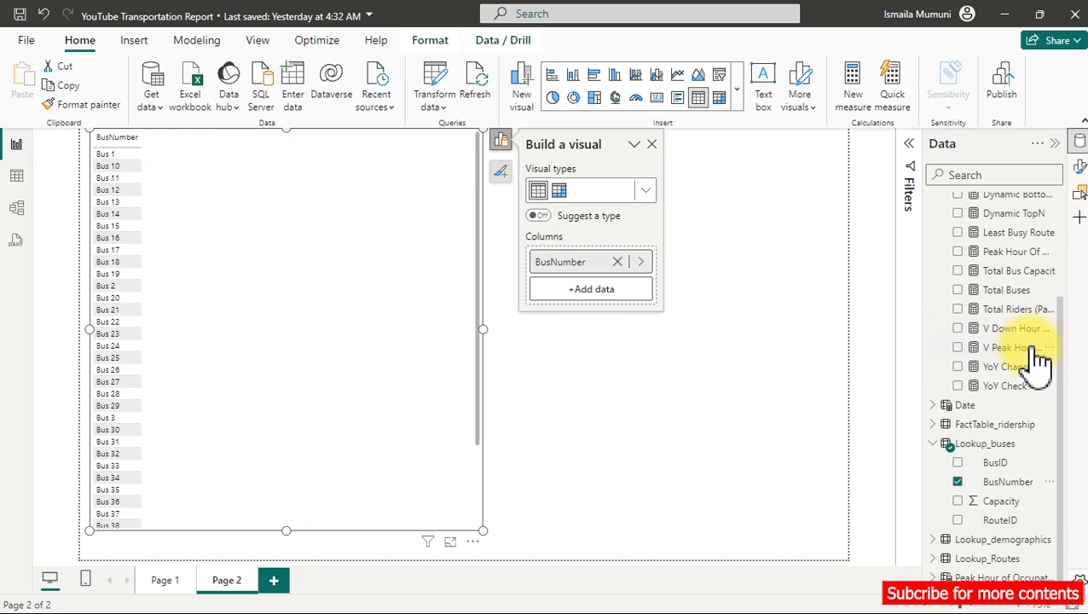
Step: Check the Total Riders (Passengers) formula and its NumberOfRiders source column in FactTable_ridership, and add that measure to the bus table
left_click(1013, 310)
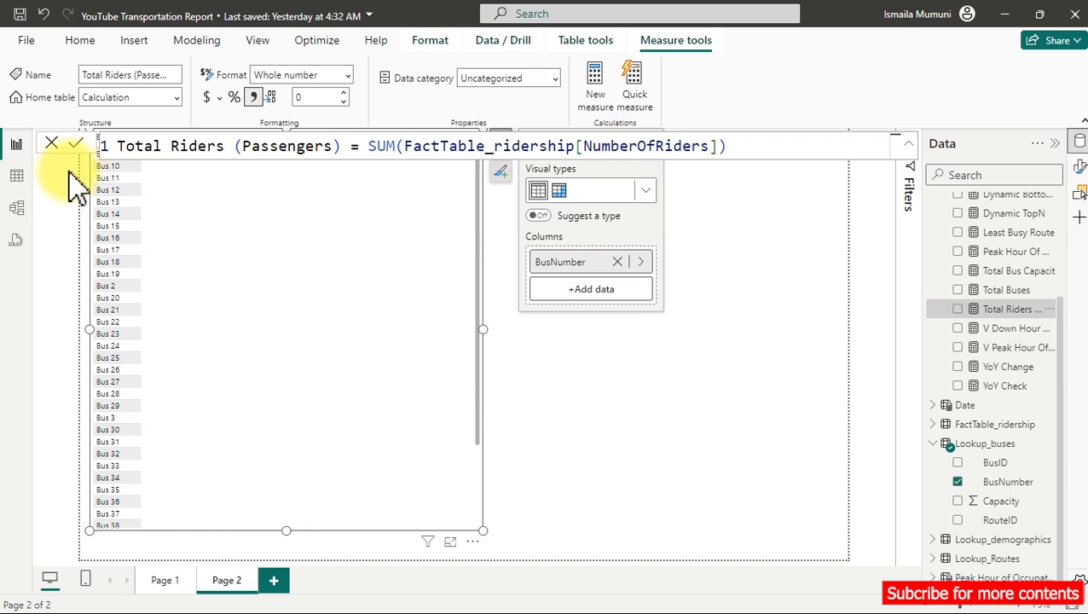
left_click(18, 179)
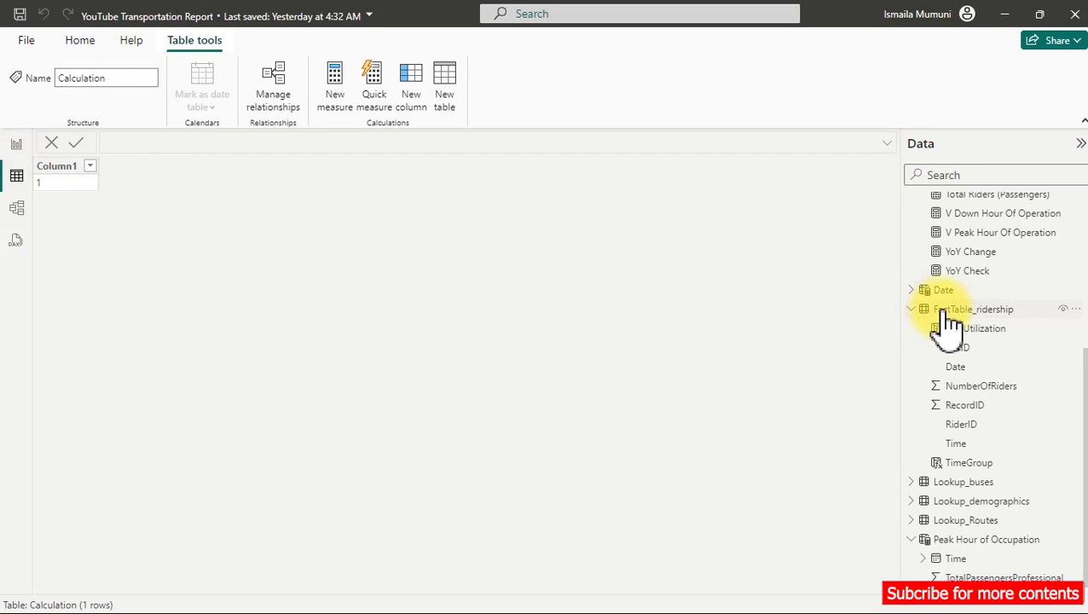
left_click(968, 330)
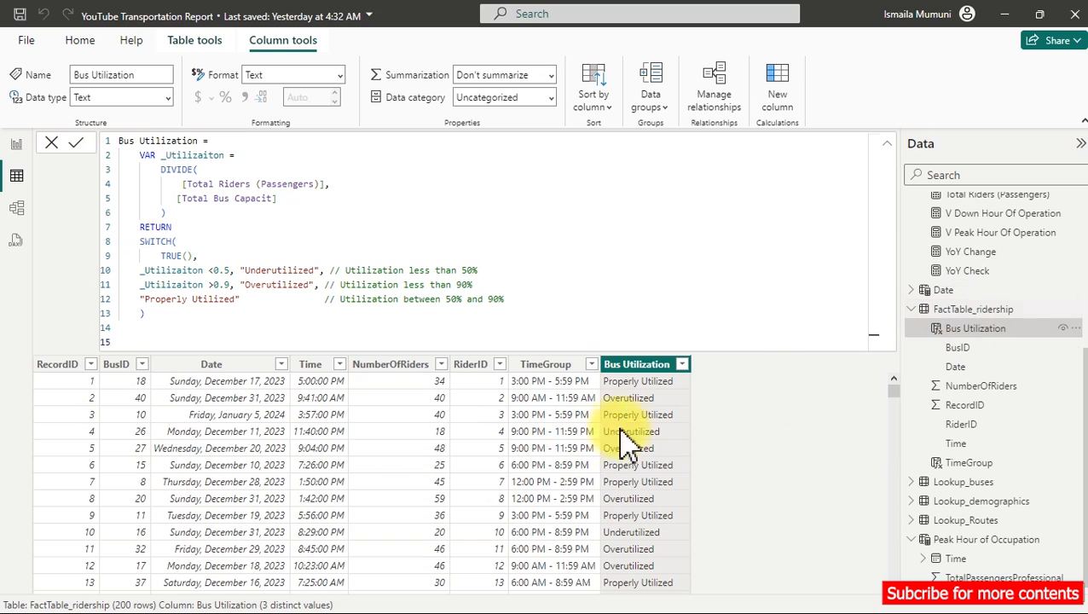
left_click(382, 364)
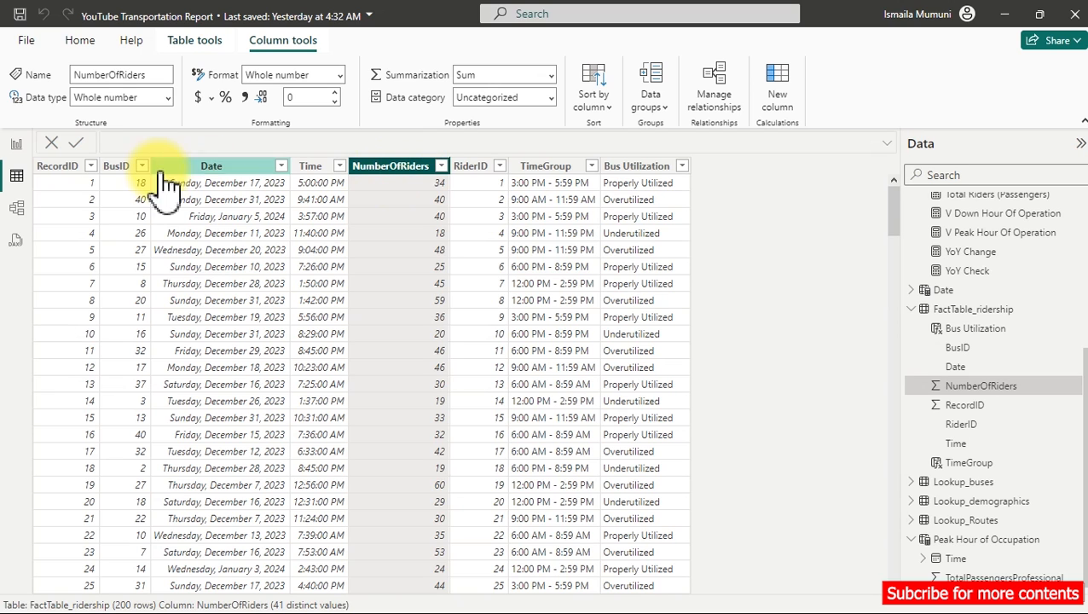
left_click(16, 153)
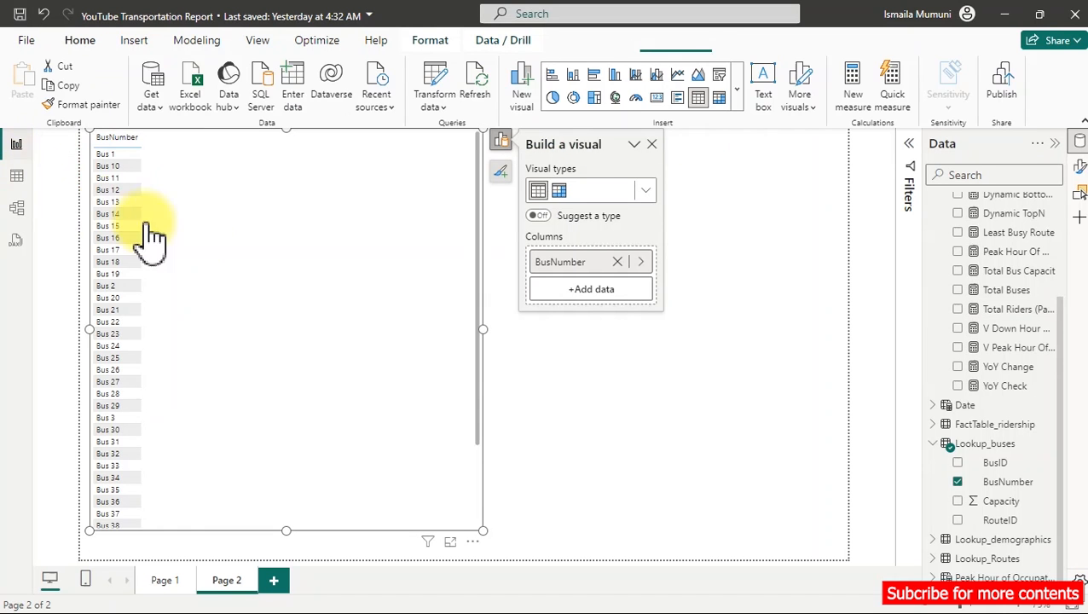
left_click(958, 309)
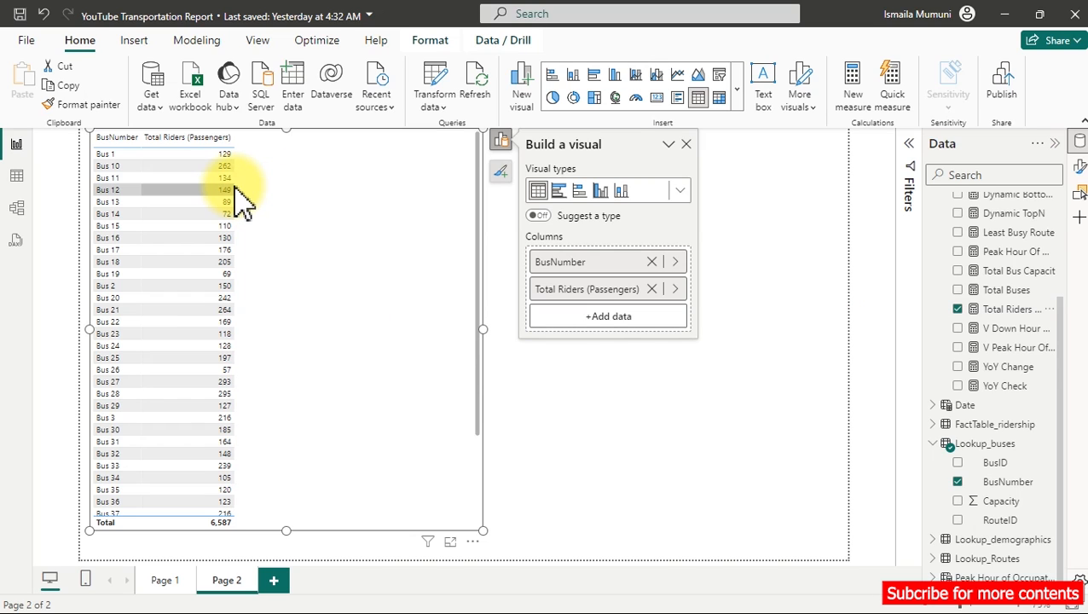
Step: Create a new measure named Dynamic TopN in the Calculation table and start its formula on an indented second line
right_click(994, 309)
left_click(892, 359)
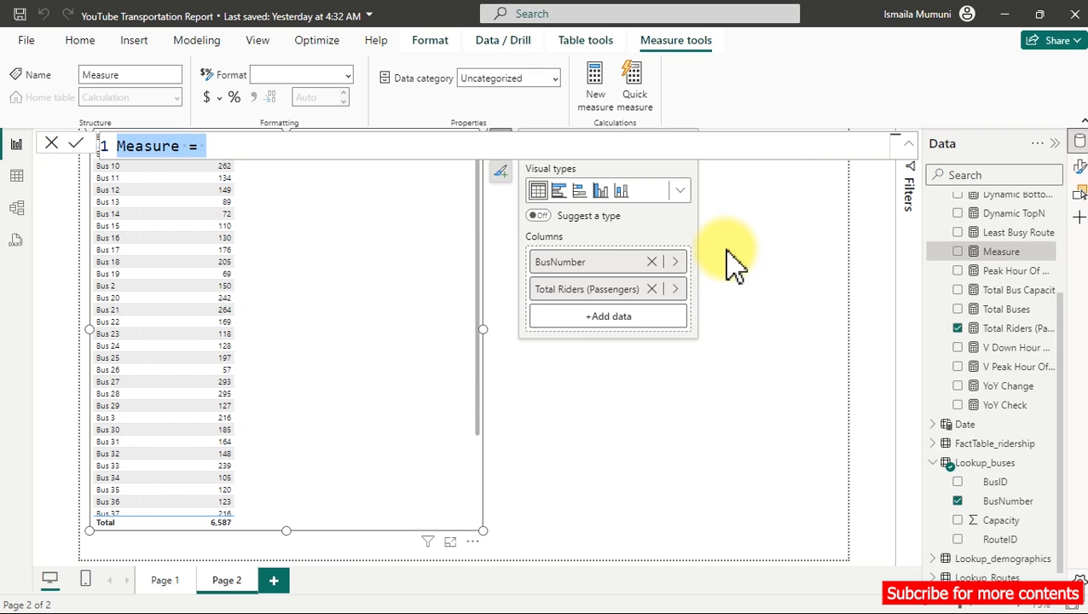
type("Dyna")
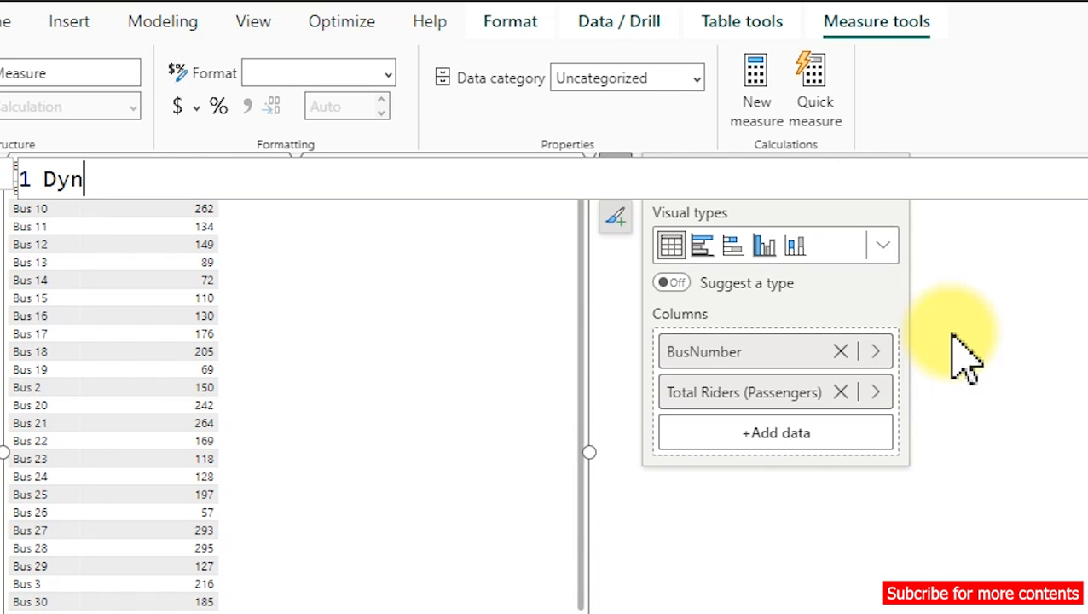
type("m")
key("BackSpace")
type("amic Top")
key("BackSpace")
type("N")
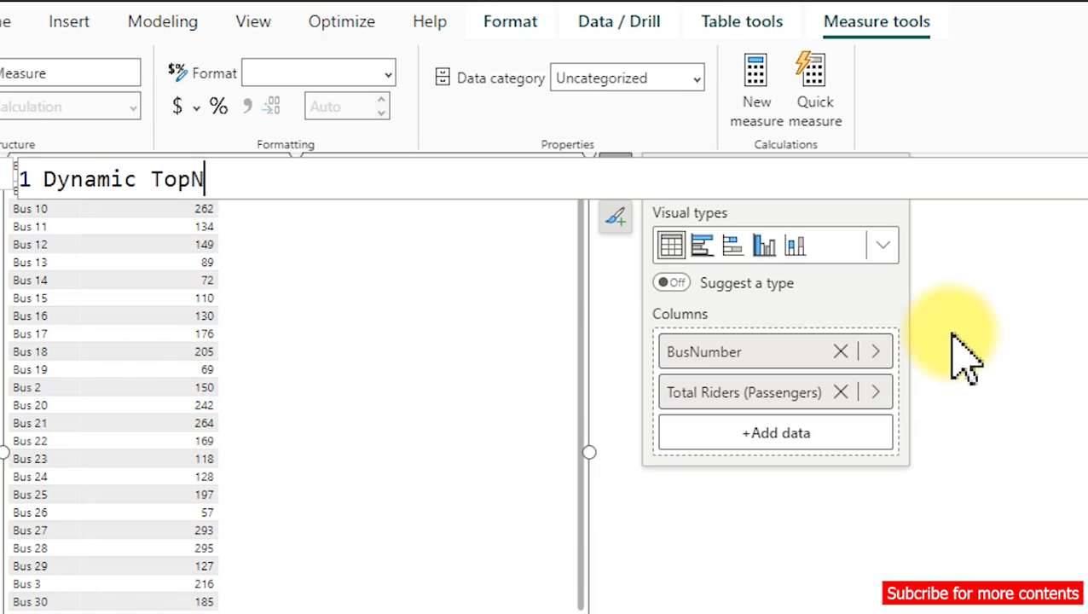
type(" =")
key("shift+Return")
key("Tab")
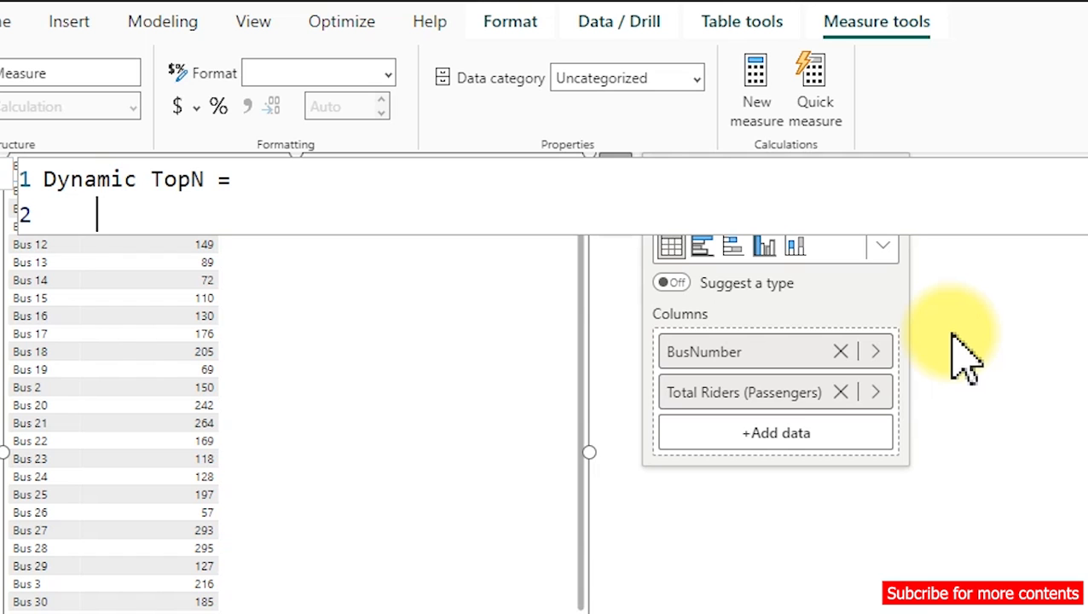
Step: Declare the variable _Ranking in the Dynamic TopN measure and open a RANKX function as its expression
type("var")
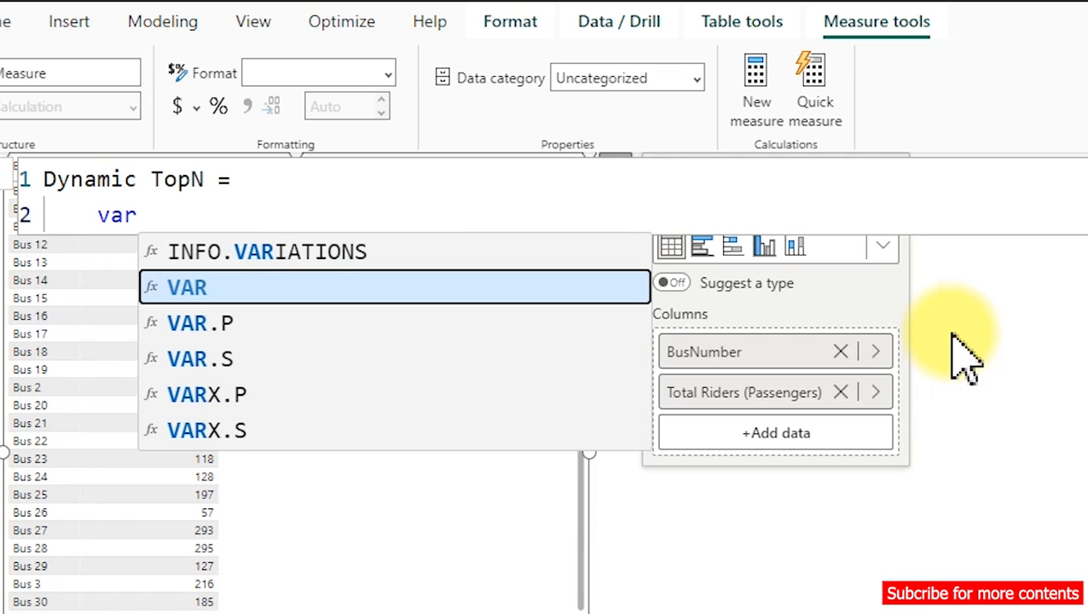
key("Tab")
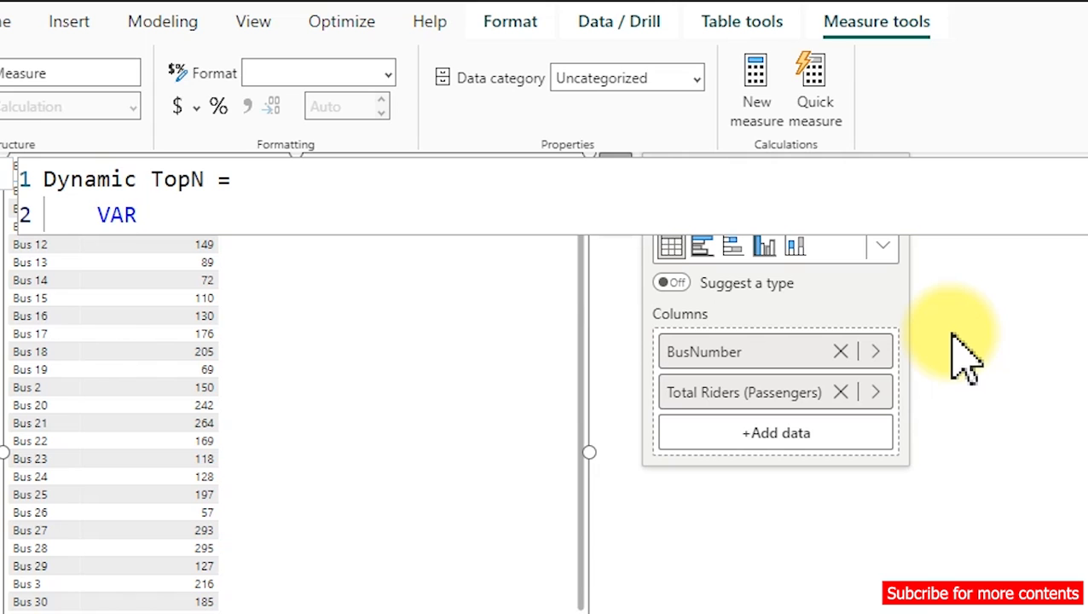
type("_Ranking =")
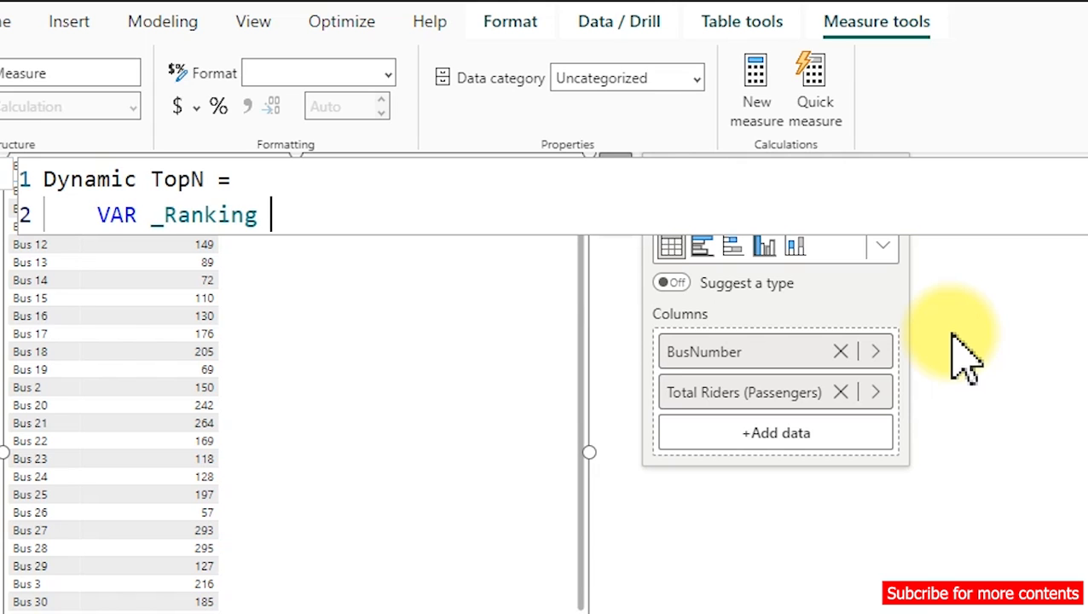
key("Return")
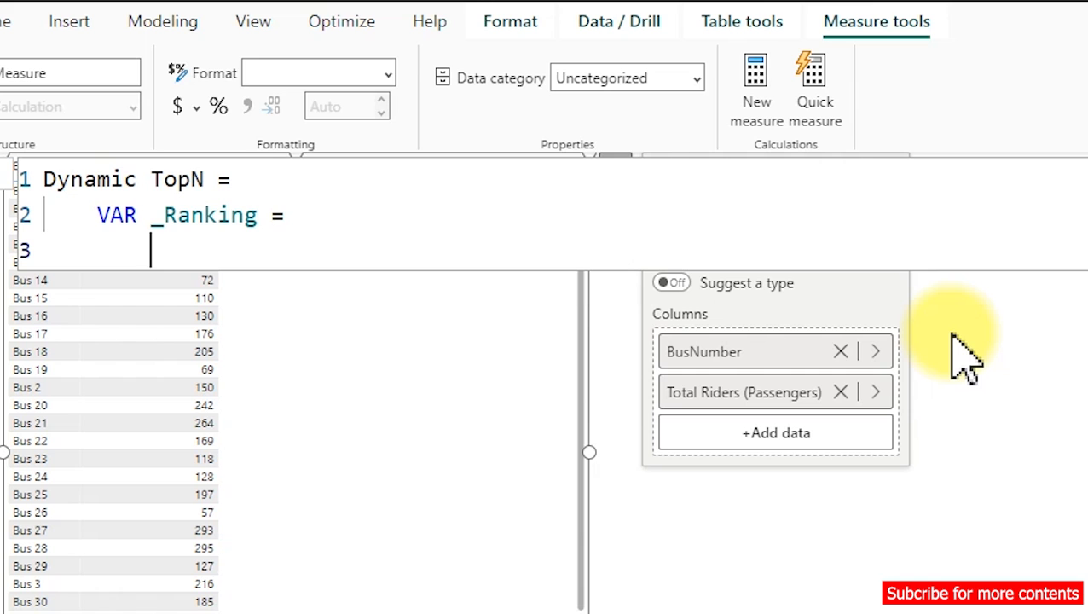
type("ran")
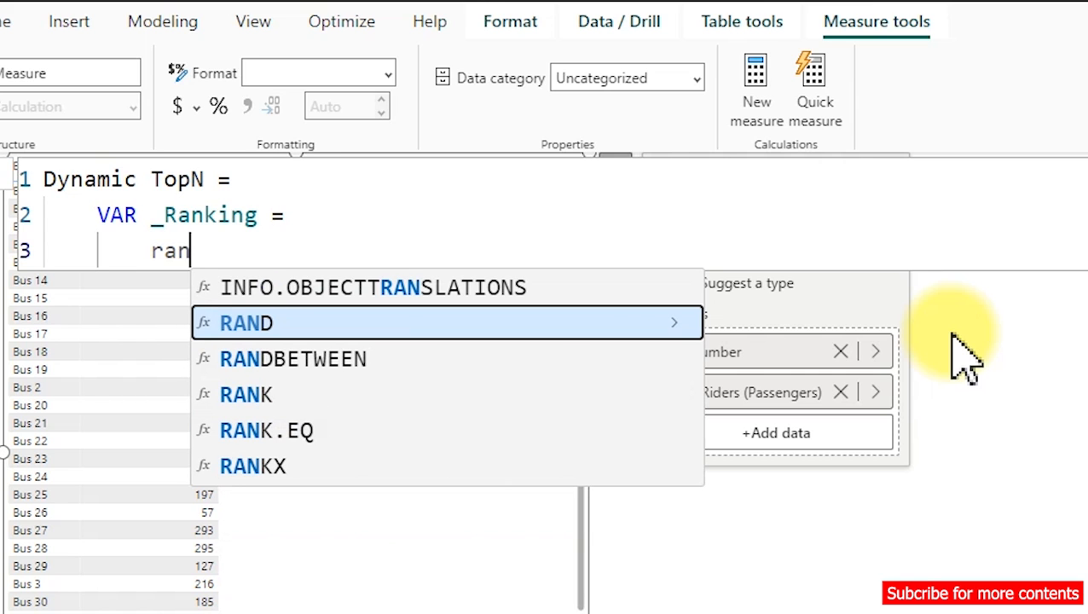
key("Up")
key("Up")
key("Tab")
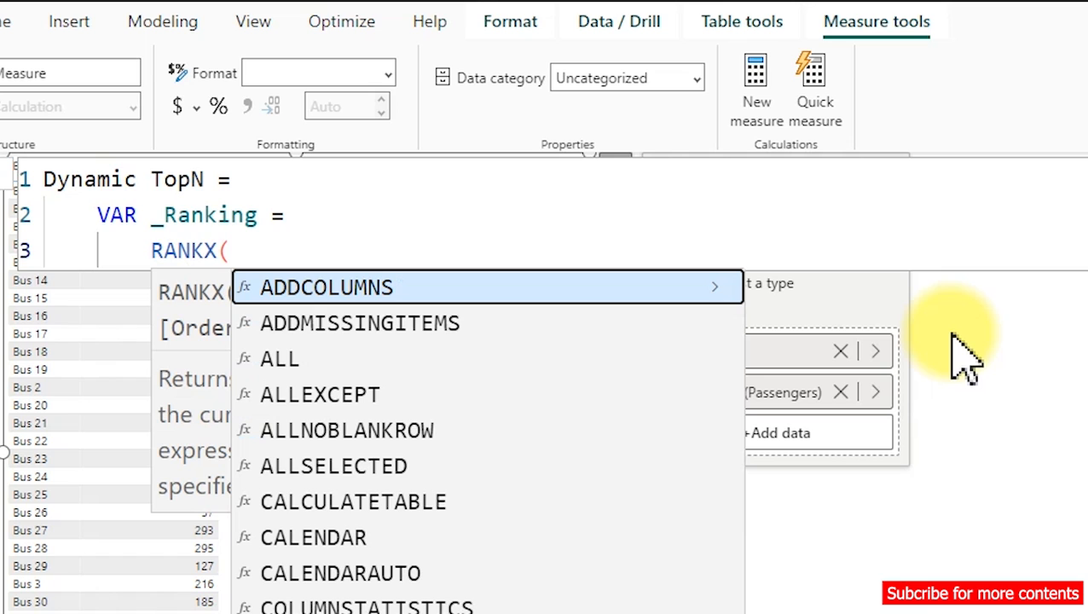
key("Escape")
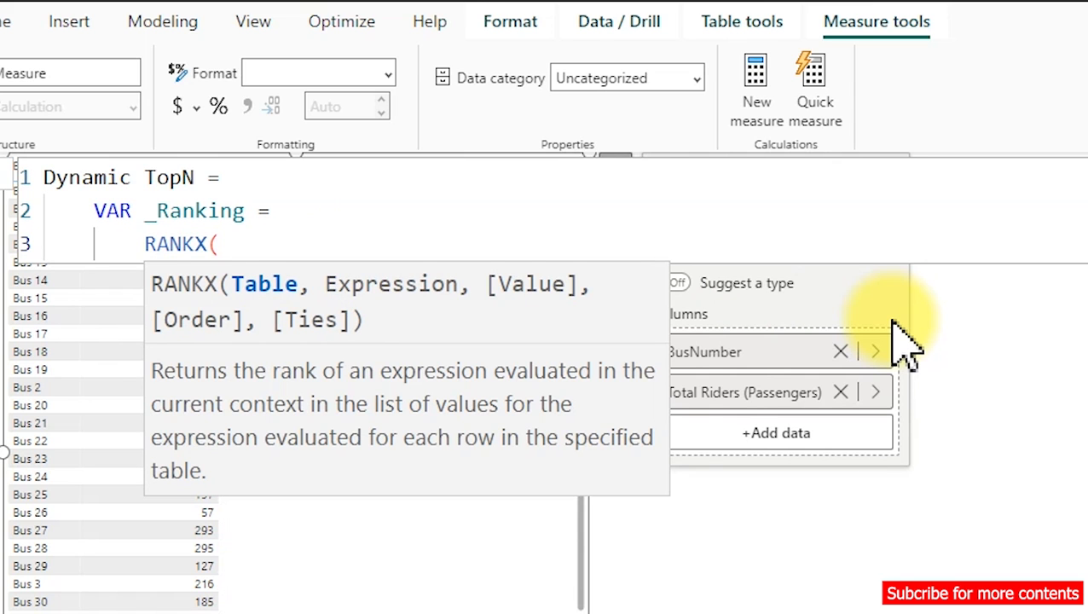
Step: Enter ALL(Lookup_buses[BusNumber]) on a new line as the table argument of RANKX
key("shift+Return")
type("all")
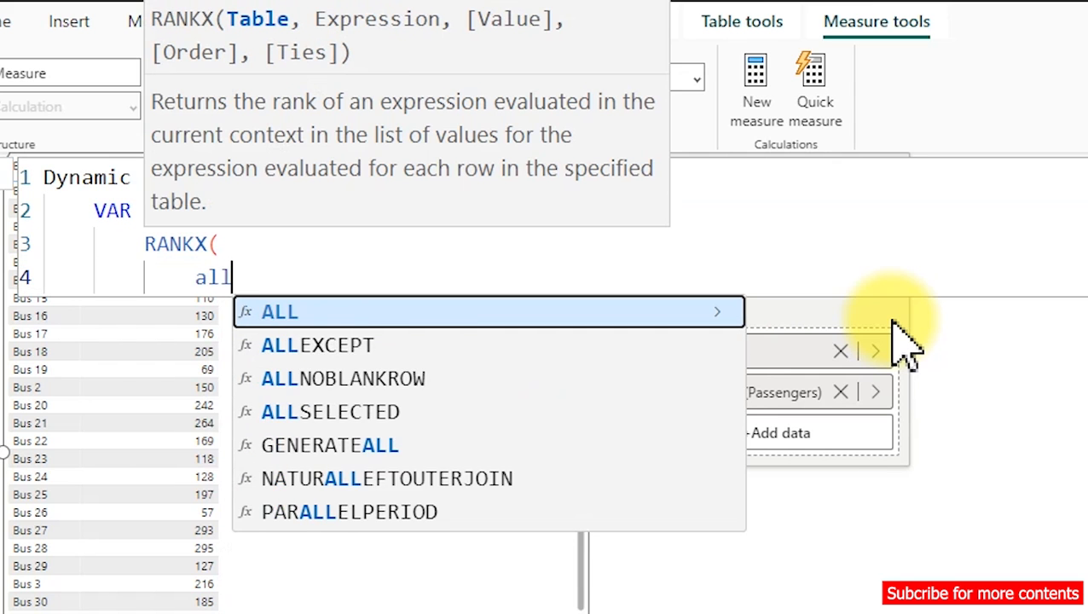
key("Tab")
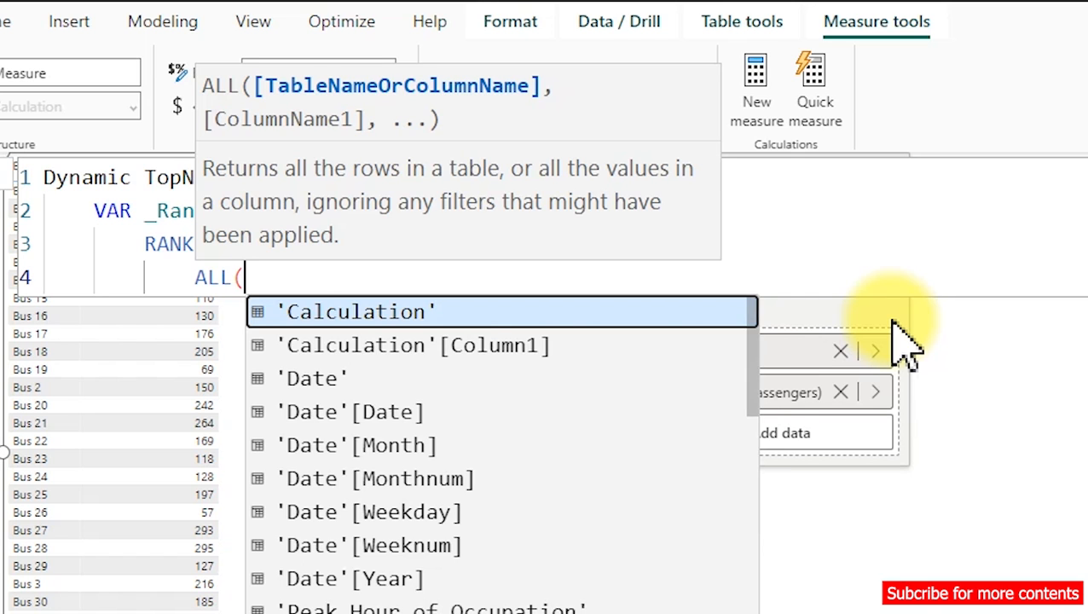
type("bu")
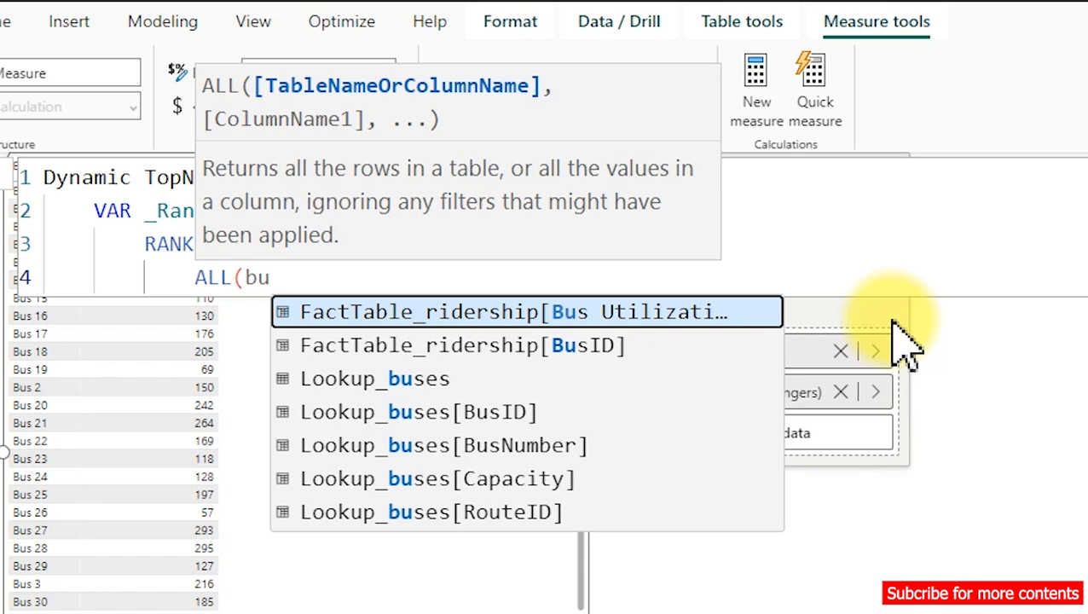
key("Down")
key("Down")
key("Down")
key("Down")
key("Tab")
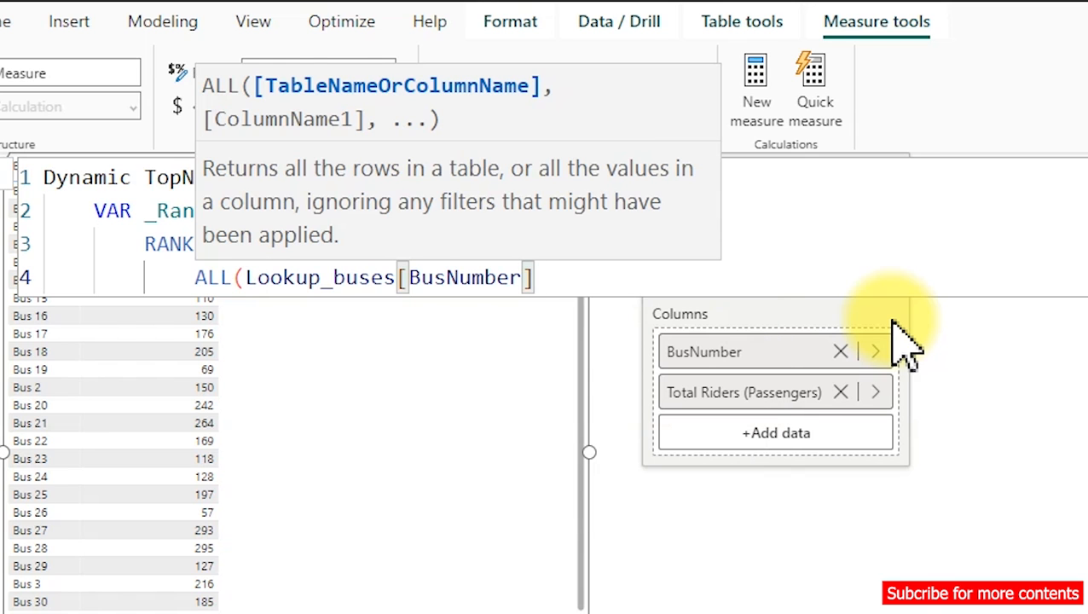
type("),")
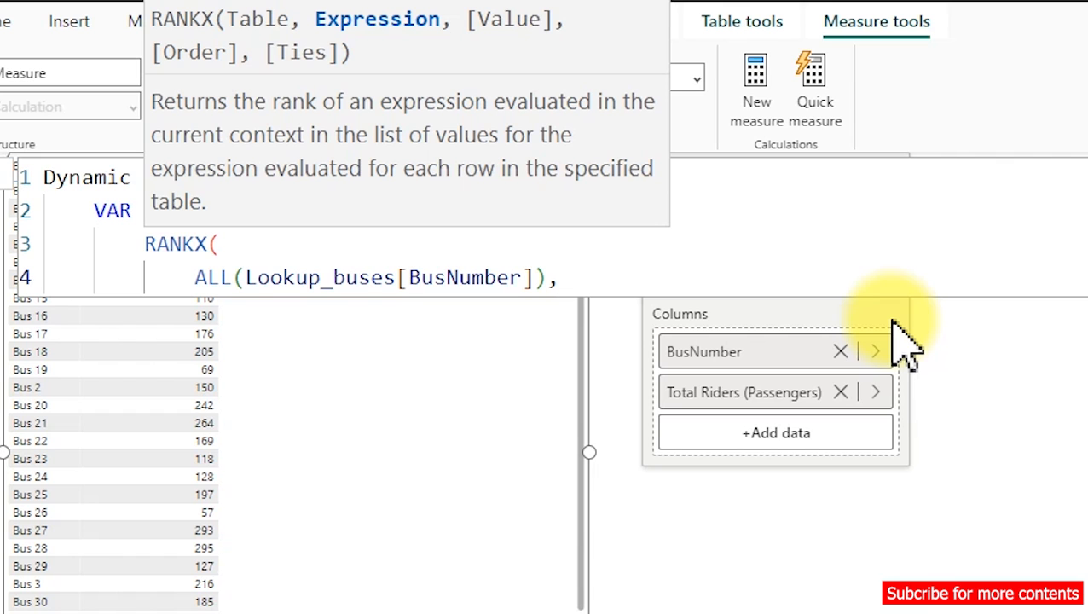
Step: Enter [Total Riders (Passengers)] as the RANKX expression and leave the optional Value argument blank
type("[tot")
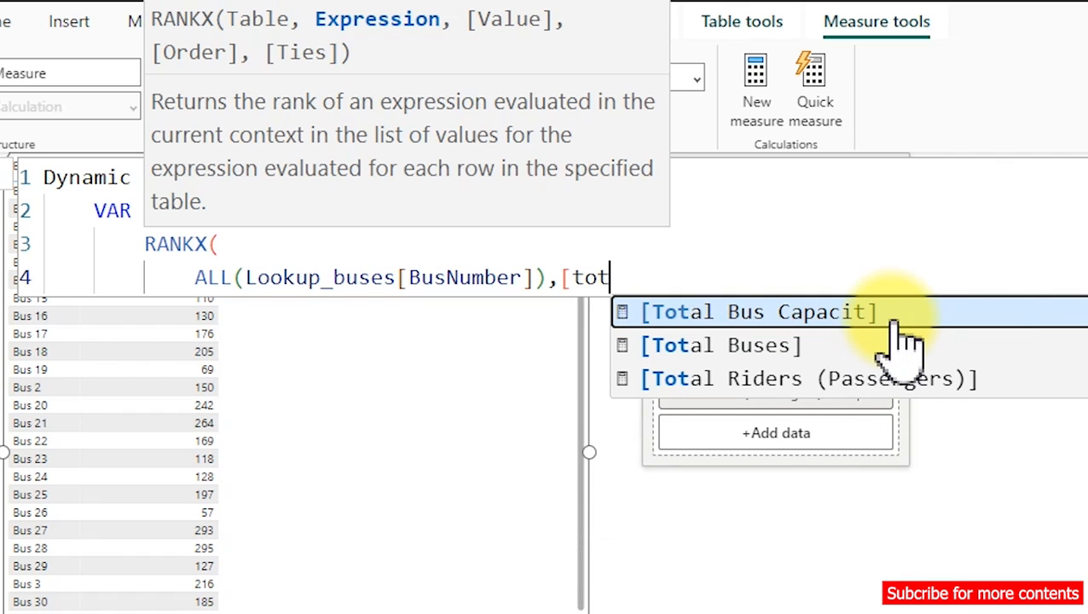
key("Down")
key("Down")
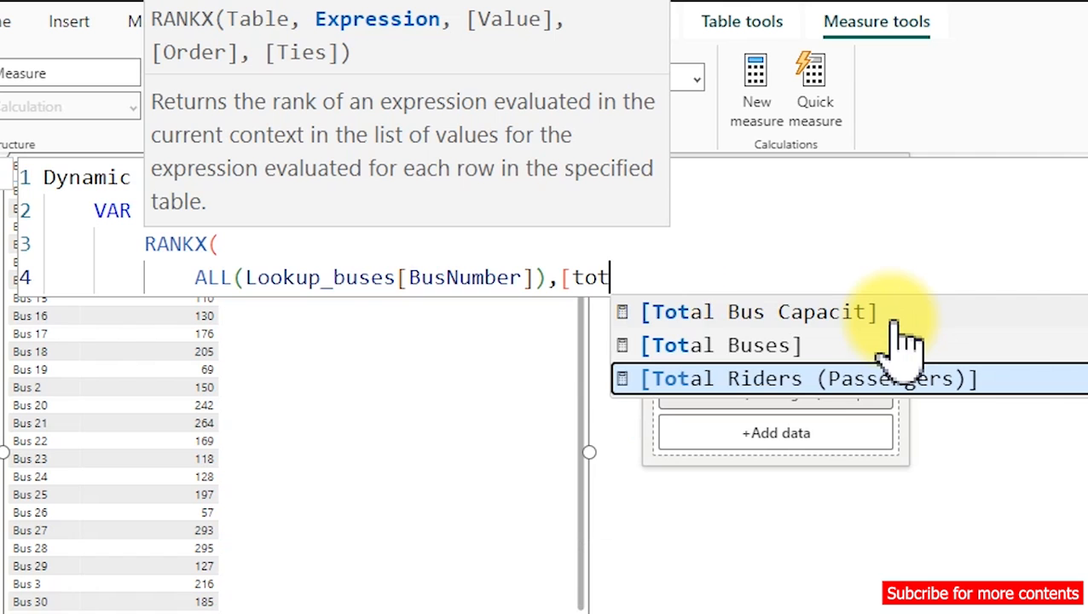
key("Tab")
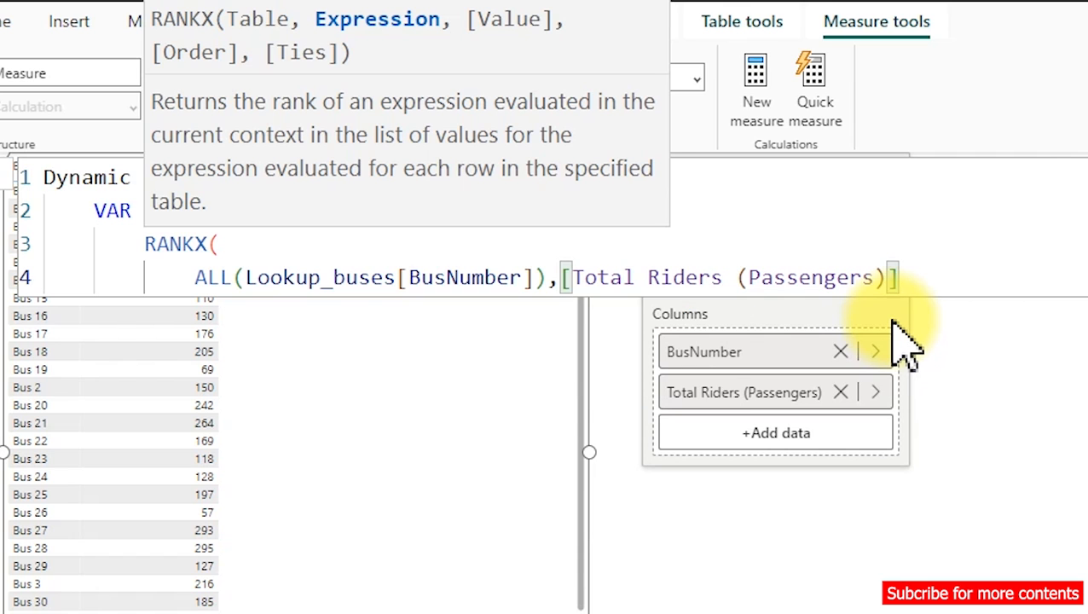
type("),")
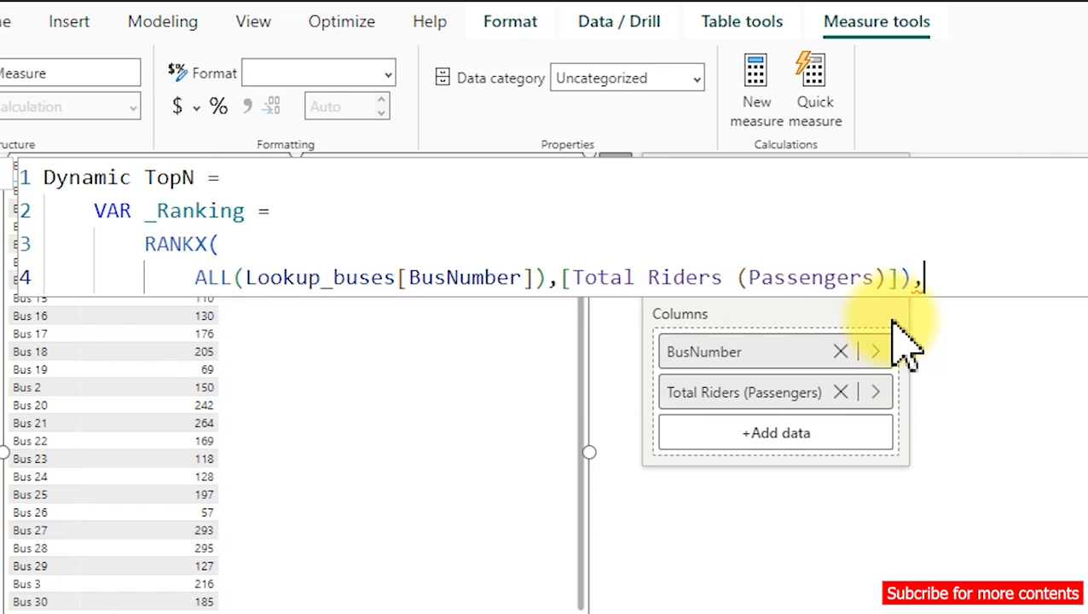
key("BackSpace")
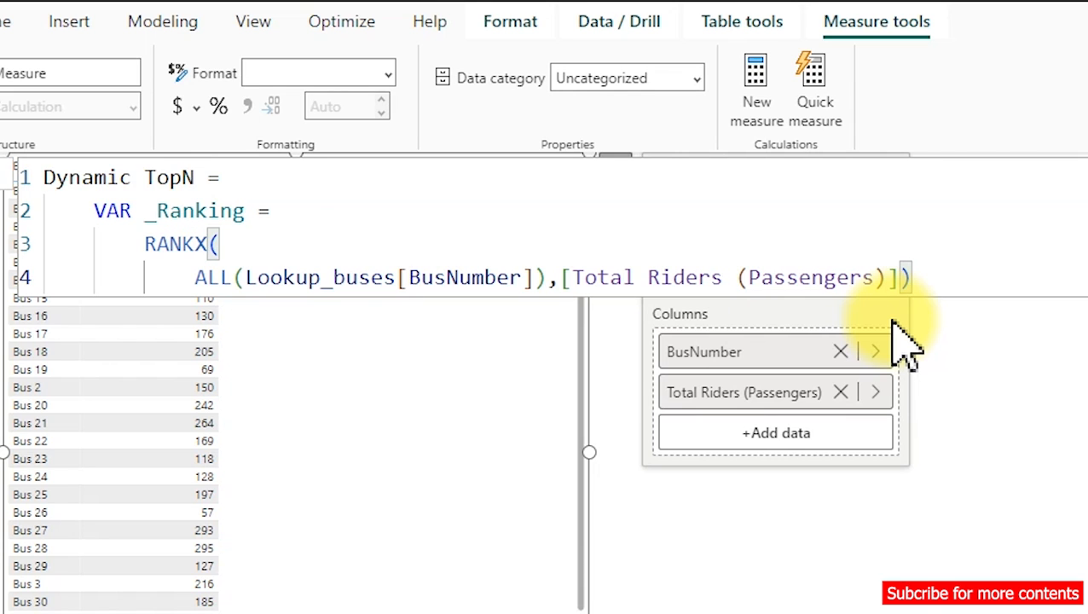
key("BackSpace")
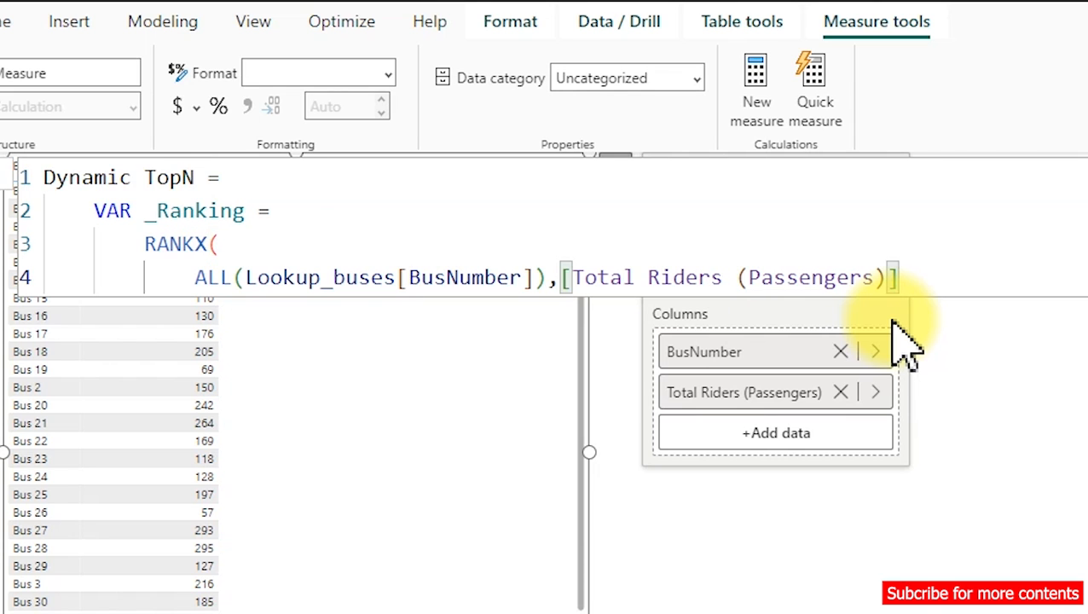
type(",")
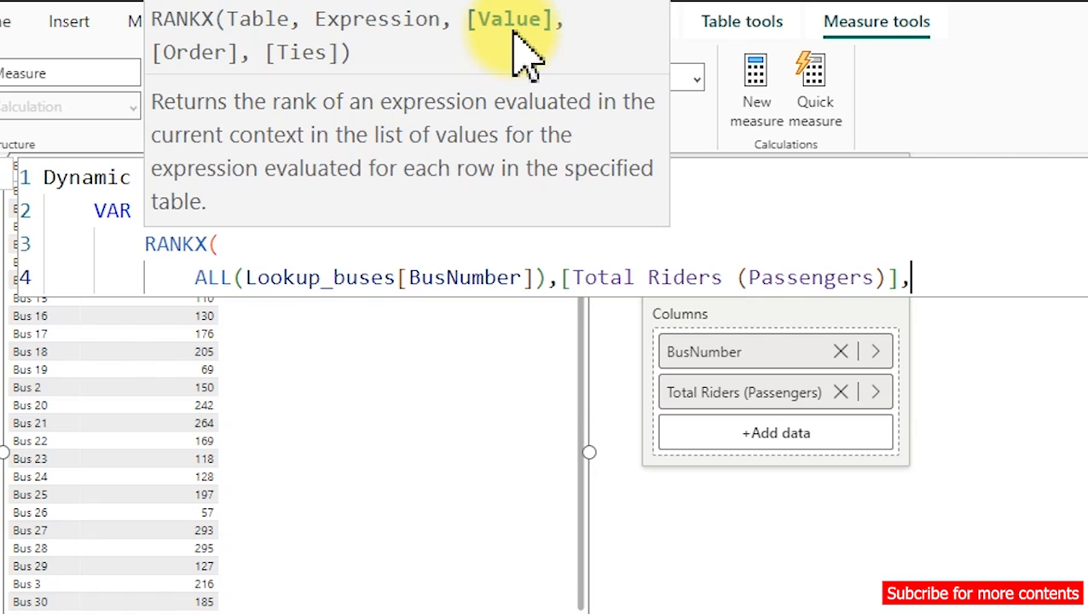
type(",")
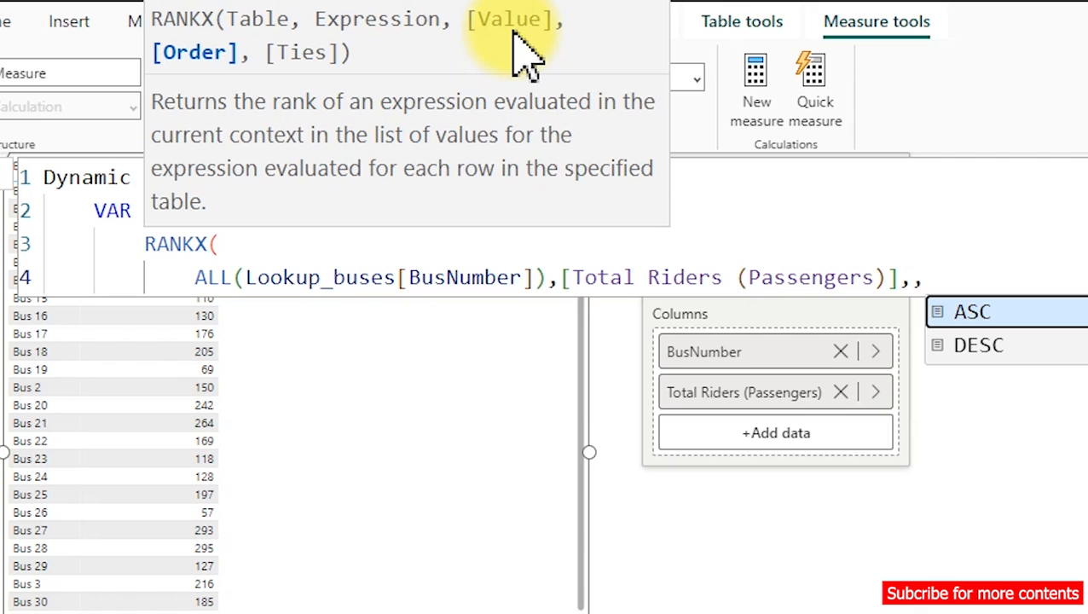
Step: Set the RANKX order argument to DESC and close the function on a new line
key("Down")
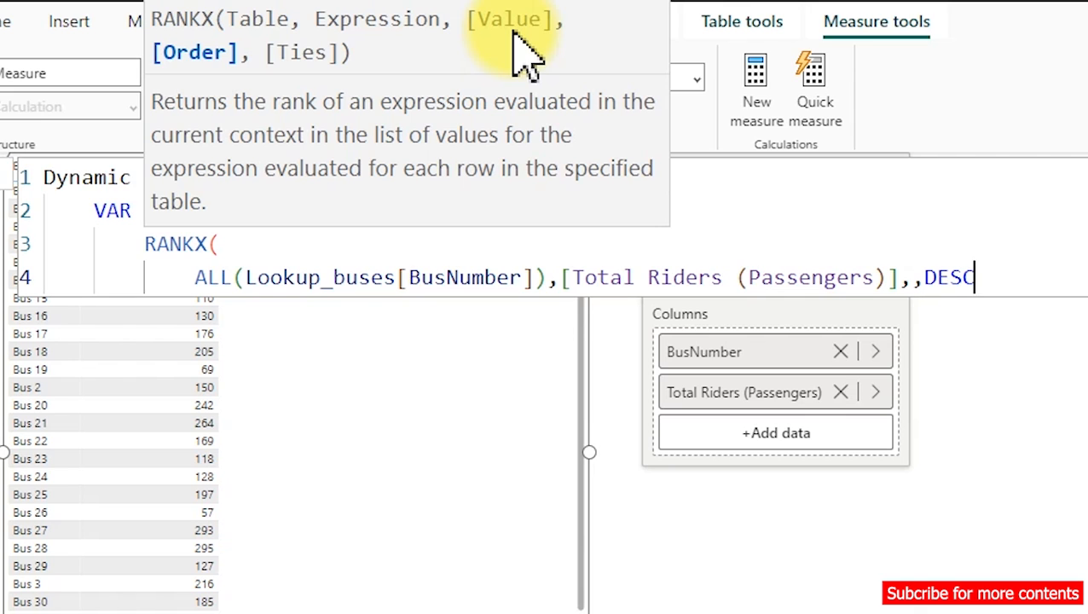
key("shift+Return")
type(")")
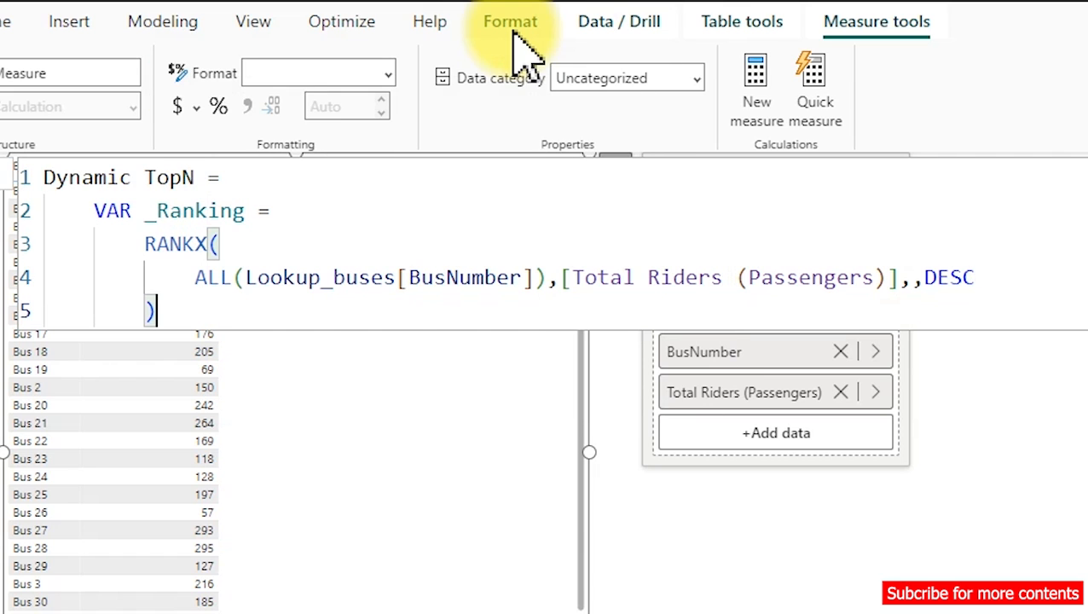
Step: Add a RETURN _Ranking statement after a blank line and commit the measure formula
key("shift+Return")
key("shift+Return")
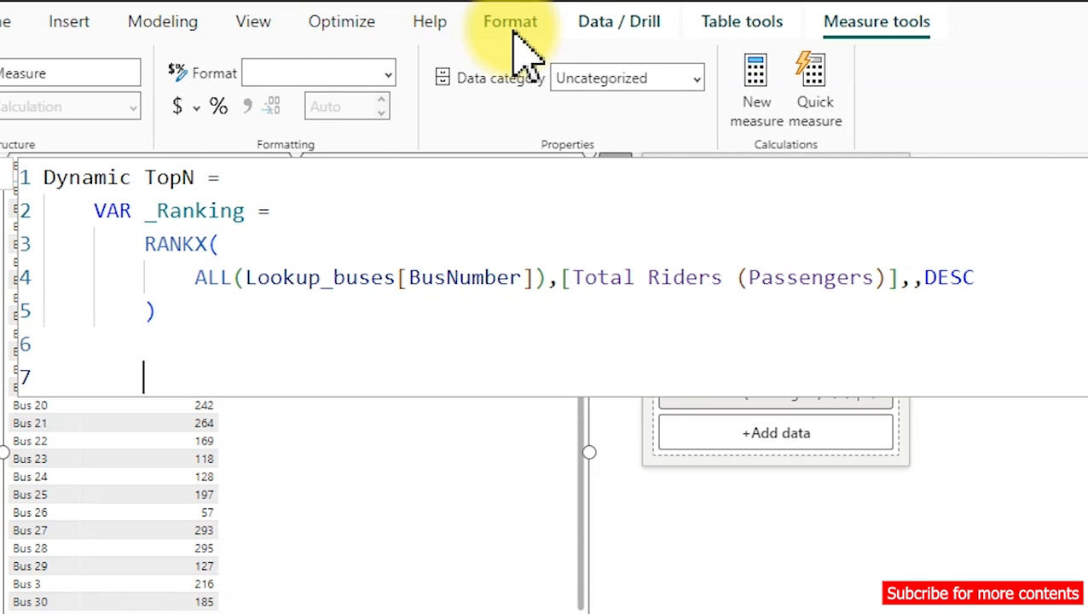
type("re")
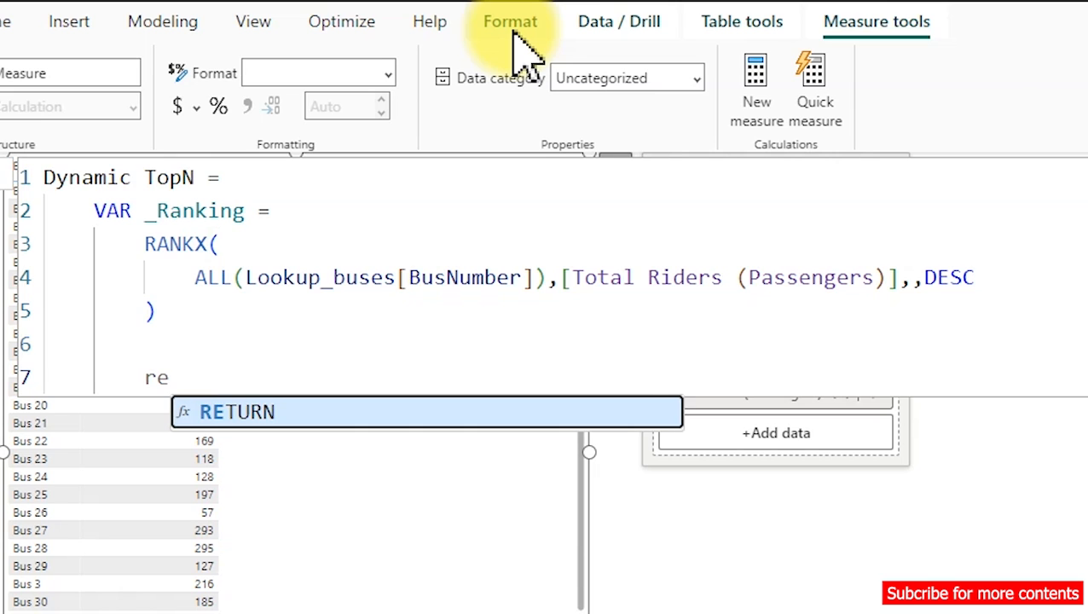
key("Tab")
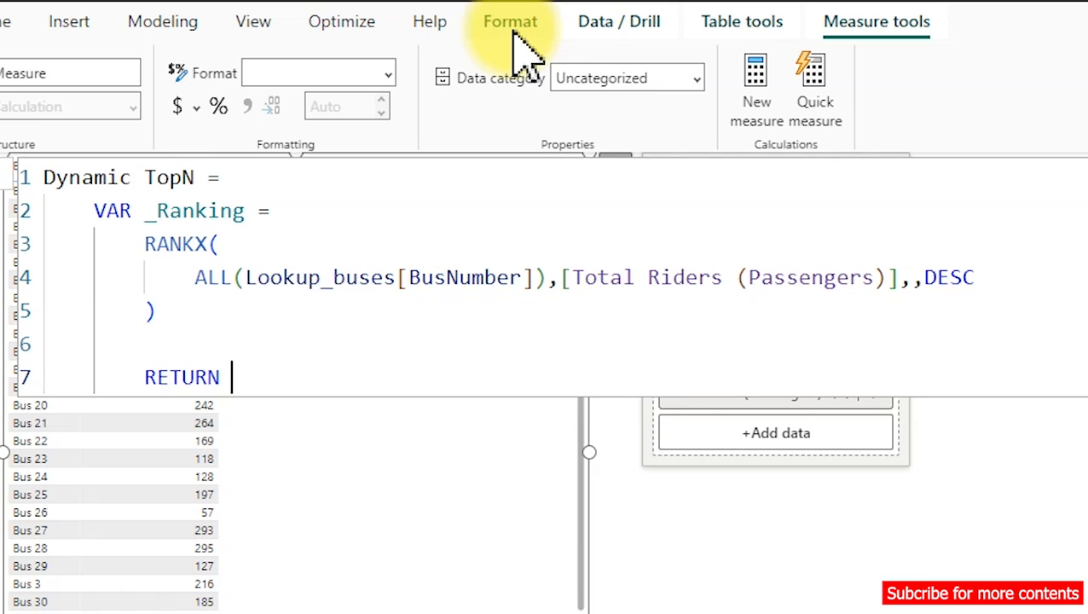
type("_")
key("Tab")
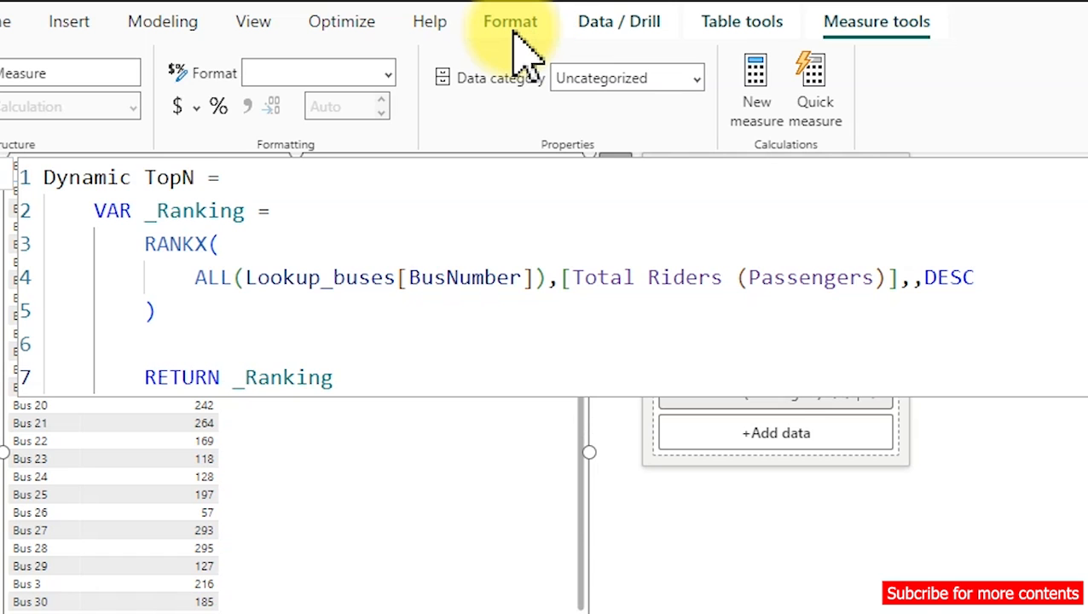
key("Return")
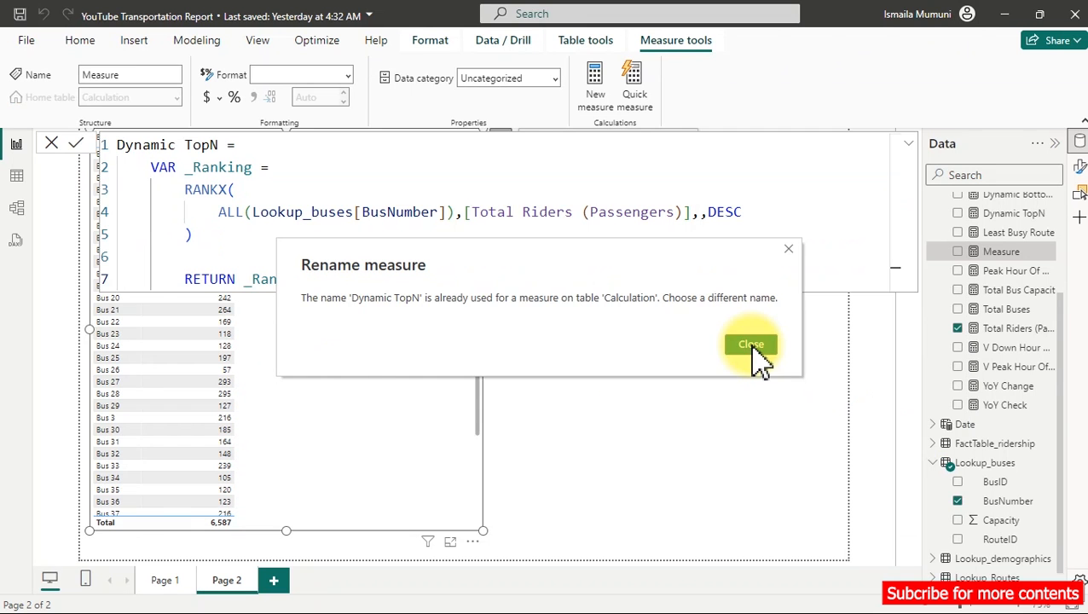
Step: Dismiss the rename dialog, shorten the measure's name in the formula to TopN and commit it
left_click(988, 474)
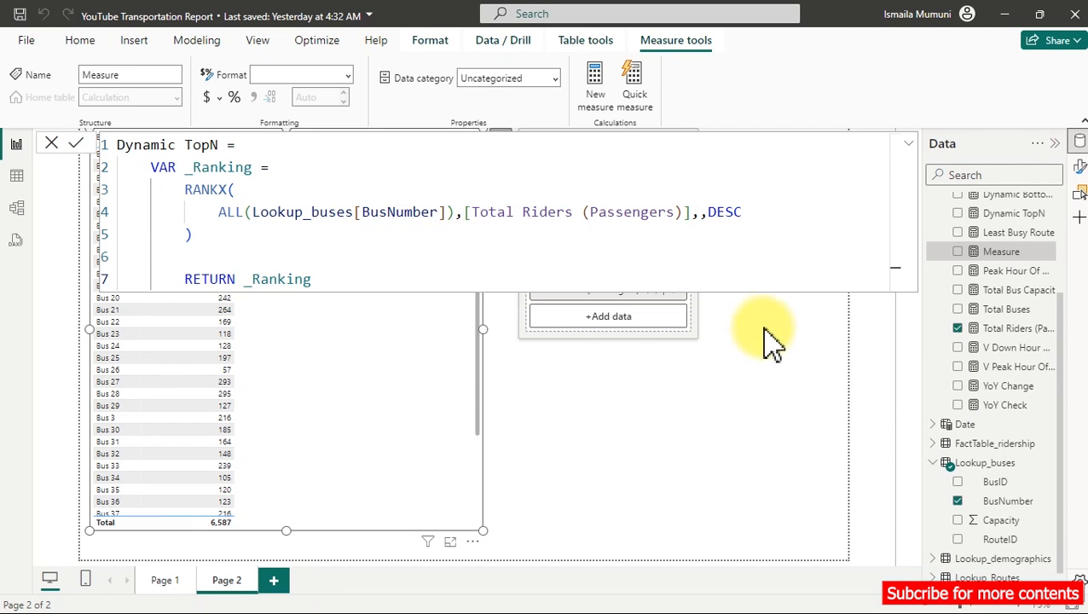
double_click(179, 142)
left_click(185, 143)
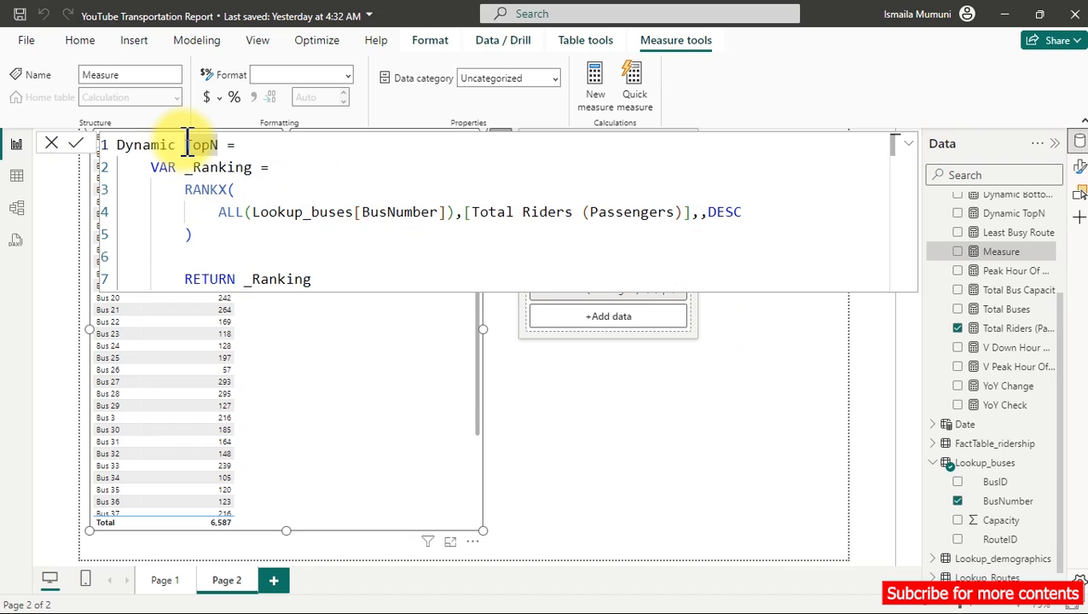
key("BackSpace")
key("BackSpace")
key("BackSpace")
key("BackSpace")
key("BackSpace")
key("BackSpace")
key("BackSpace")
key("BackSpace")
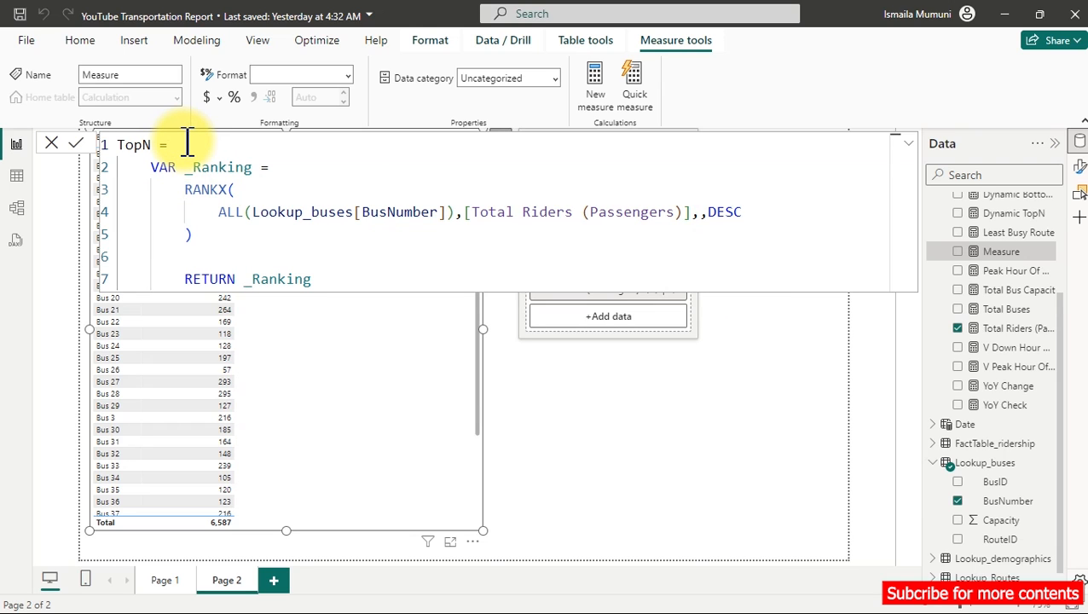
left_click(256, 237)
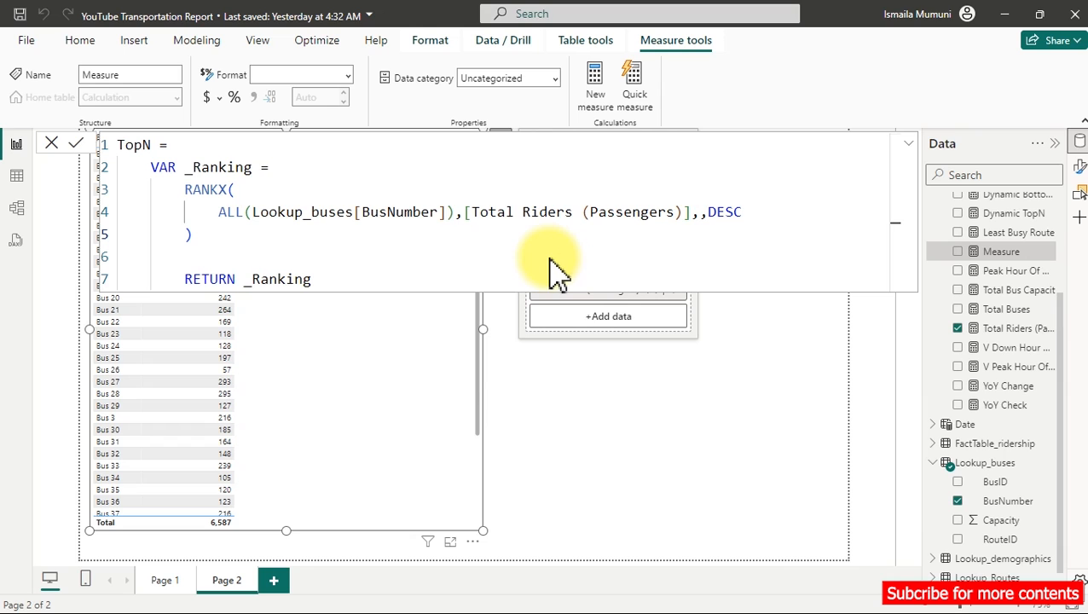
left_click(430, 223)
key("Return")
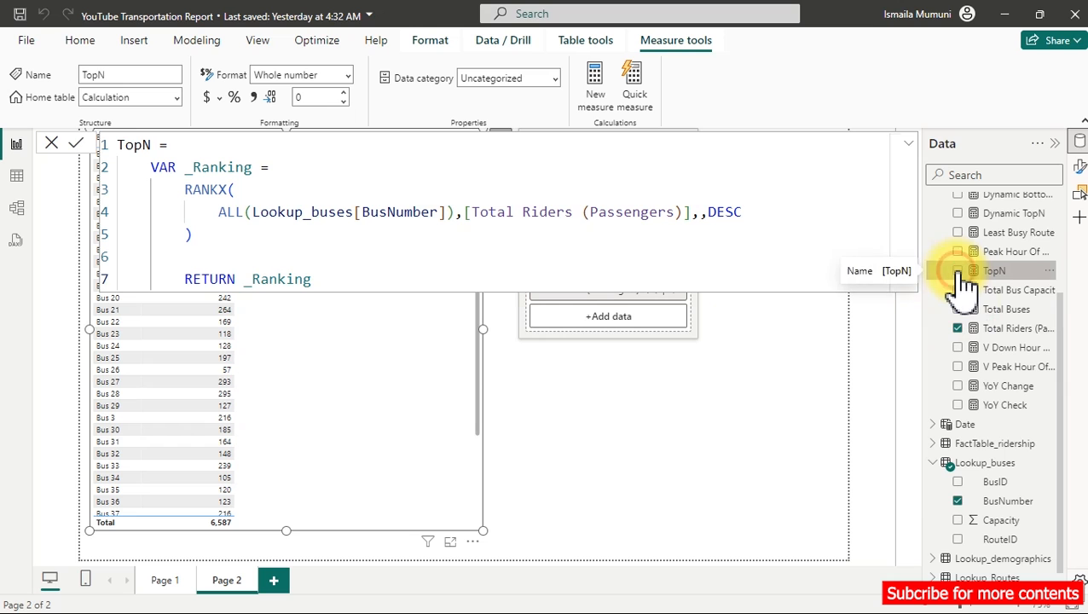
Step: Add the TopN measure to the bus table and lower the table visual's upper edge slightly
left_click(958, 270)
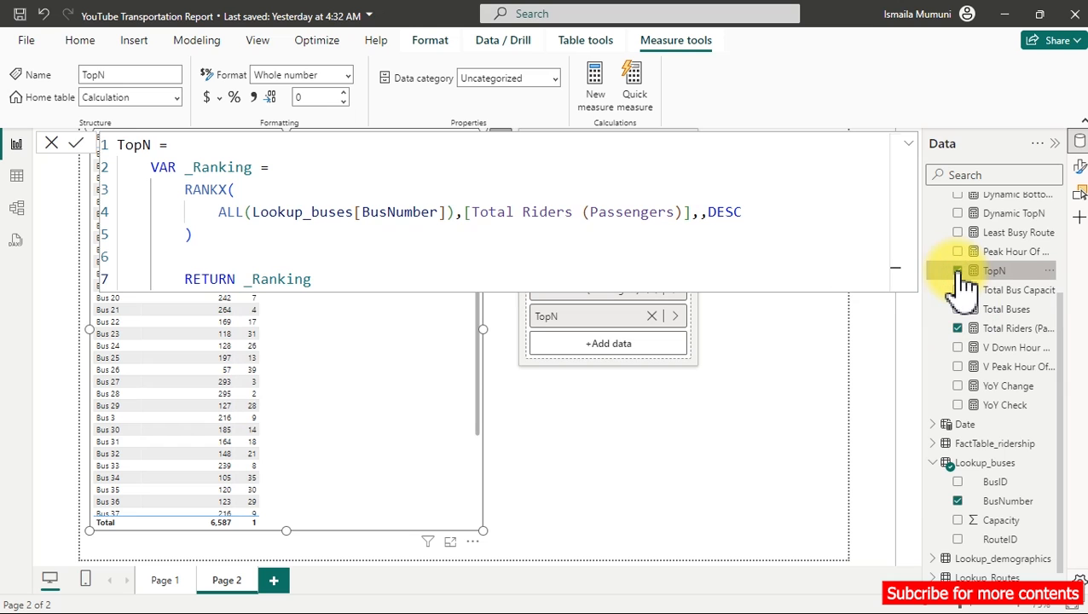
left_click(539, 471)
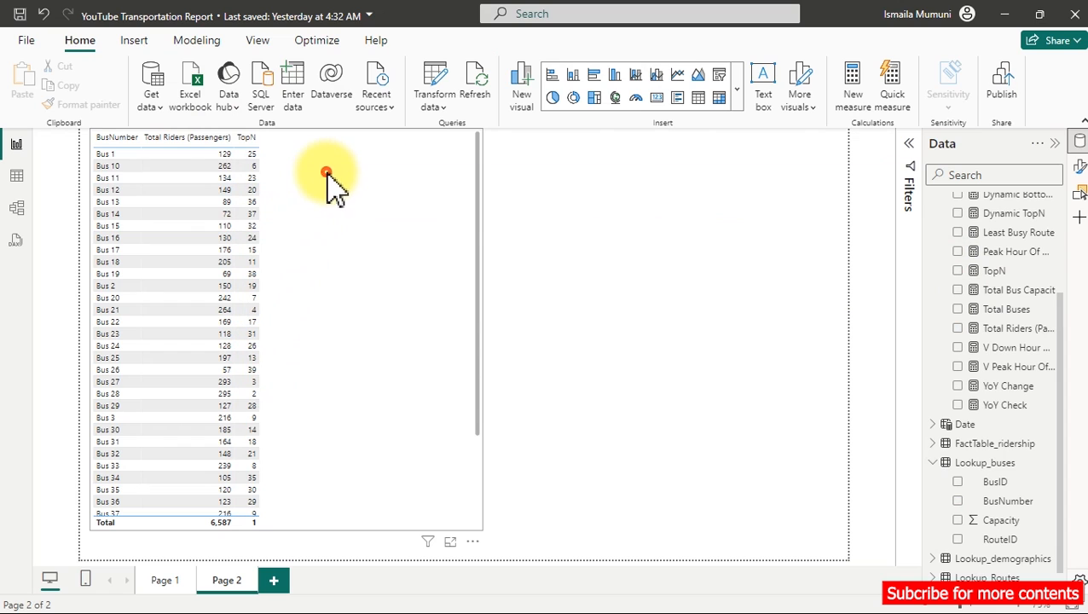
left_click(282, 158)
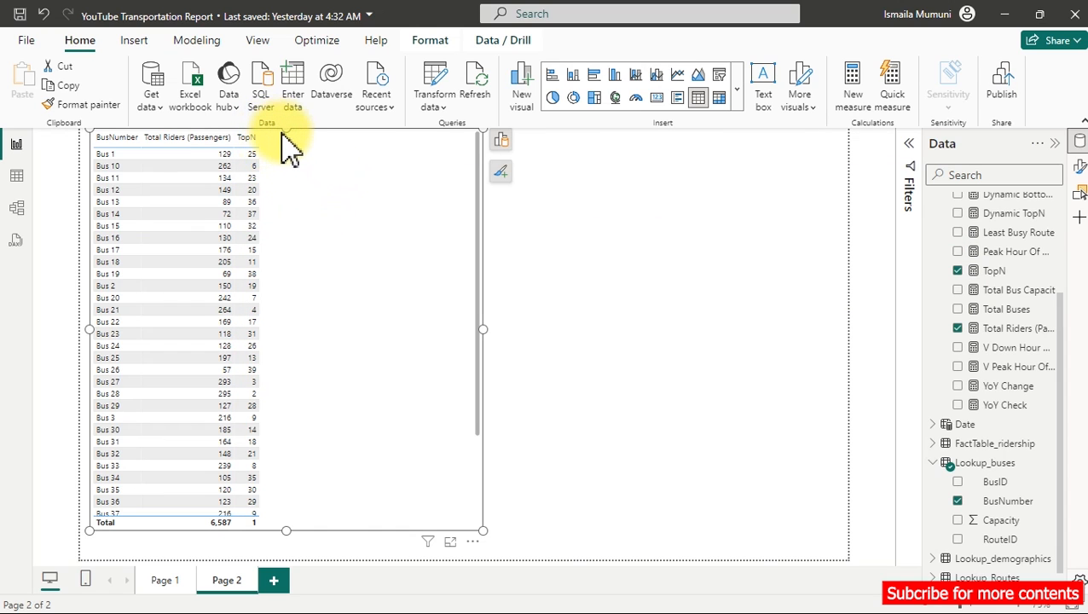
left_click(285, 131)
left_click_drag(294, 171, 291, 175)
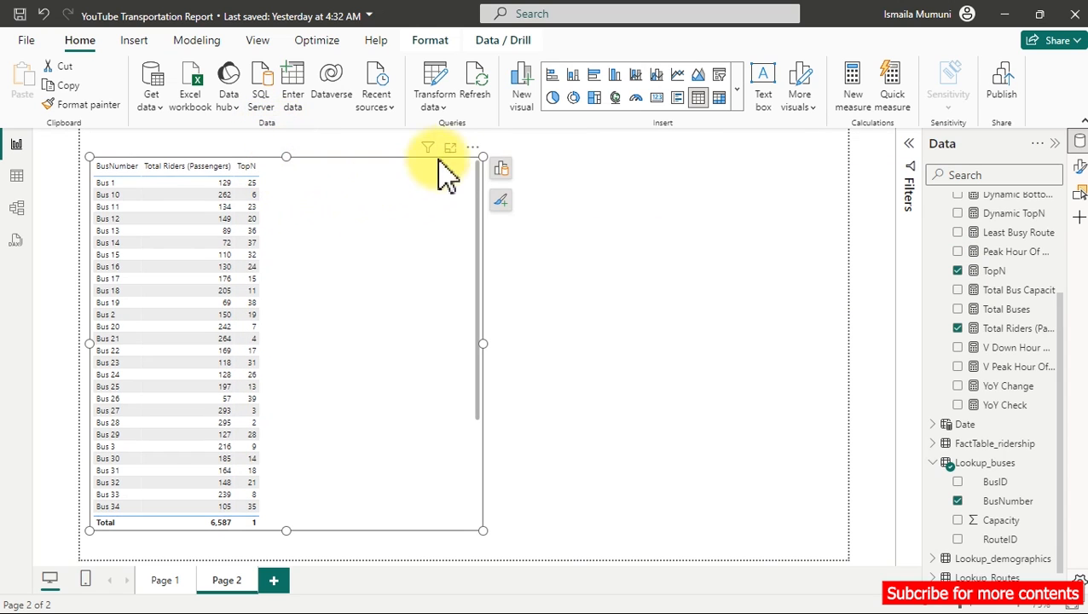
Step: Sort the bus table by TopN in ascending order and remove its Total Riders (Passengers) column
left_click(474, 150)
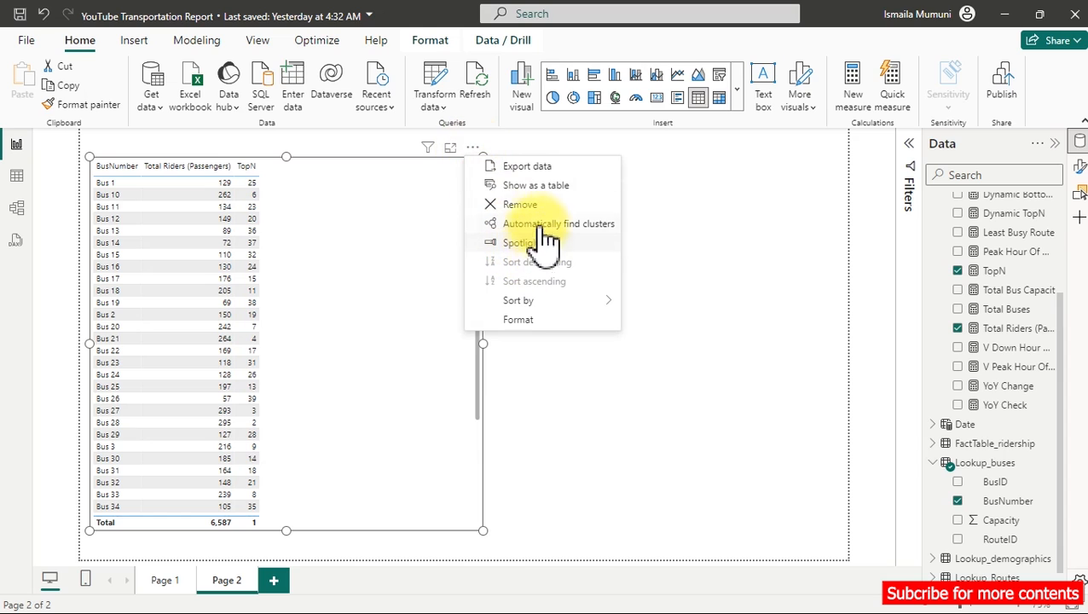
mouse_move(597, 315)
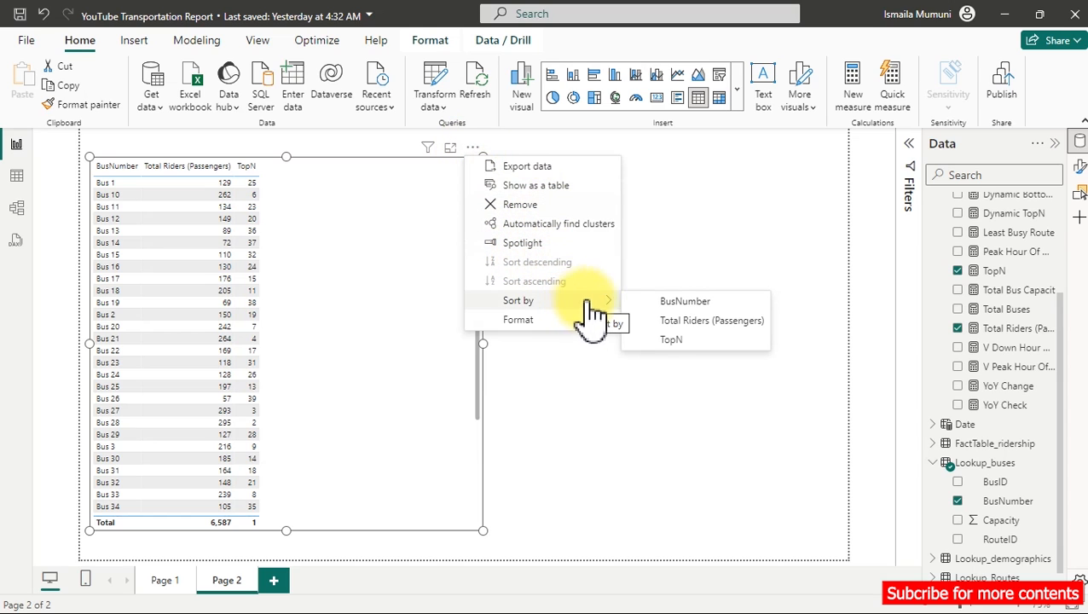
left_click(669, 322)
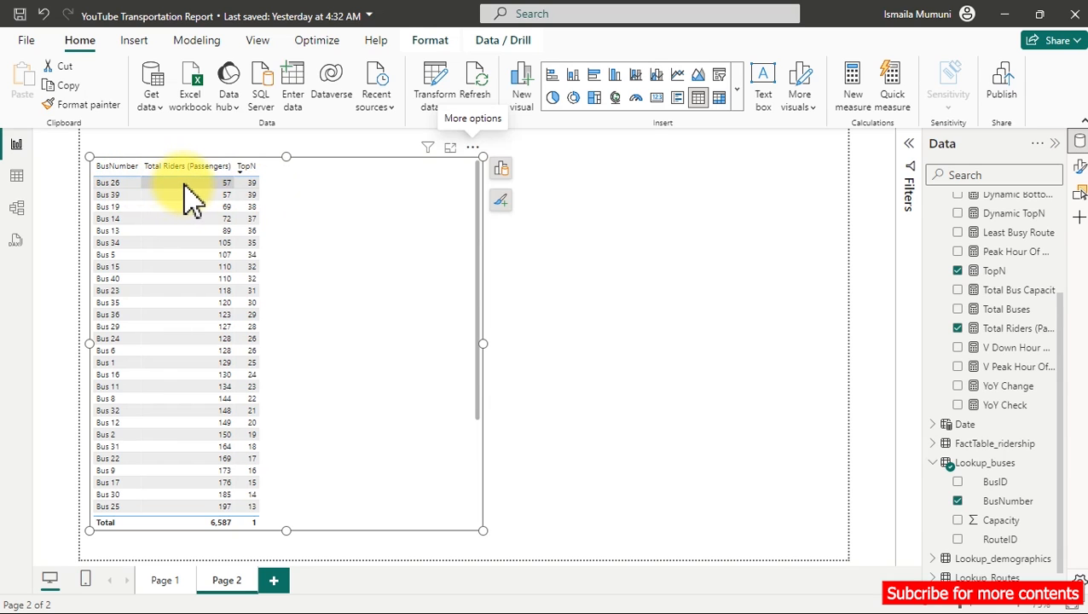
left_click(474, 146)
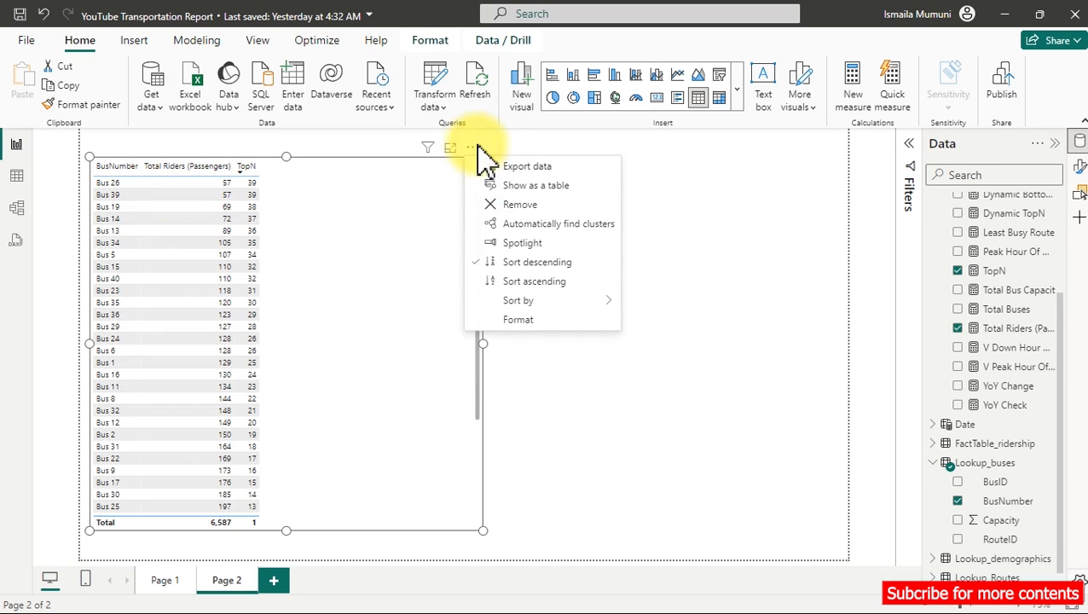
left_click(554, 284)
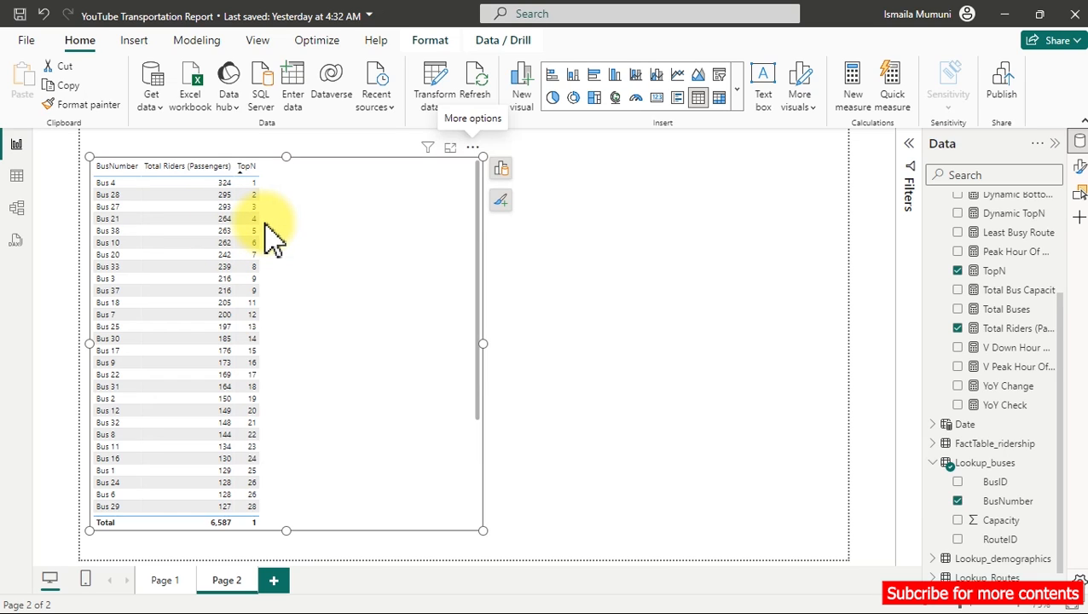
left_click(500, 169)
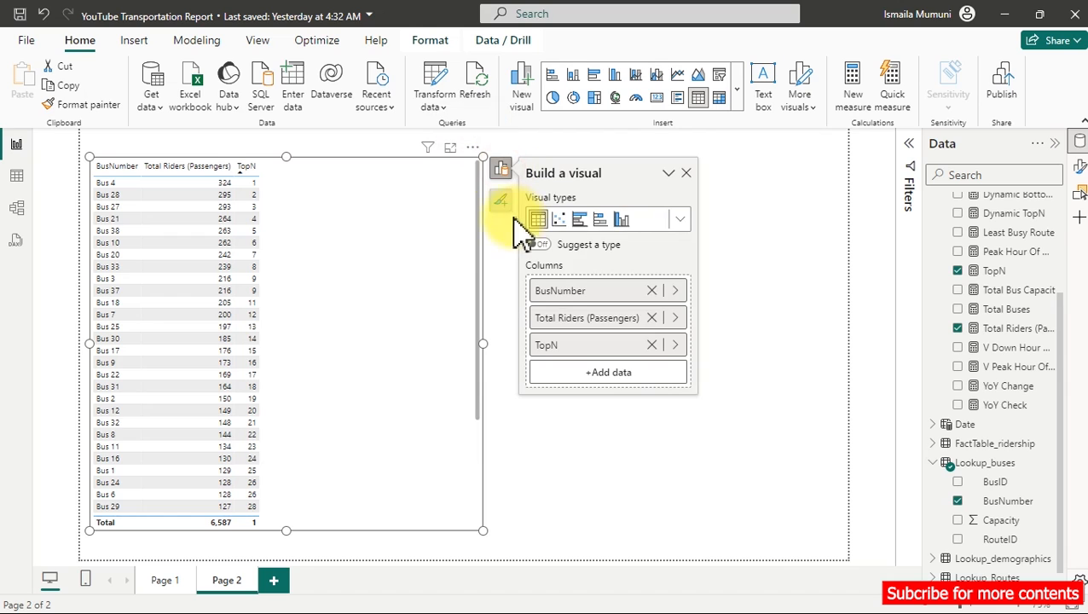
left_click(652, 317)
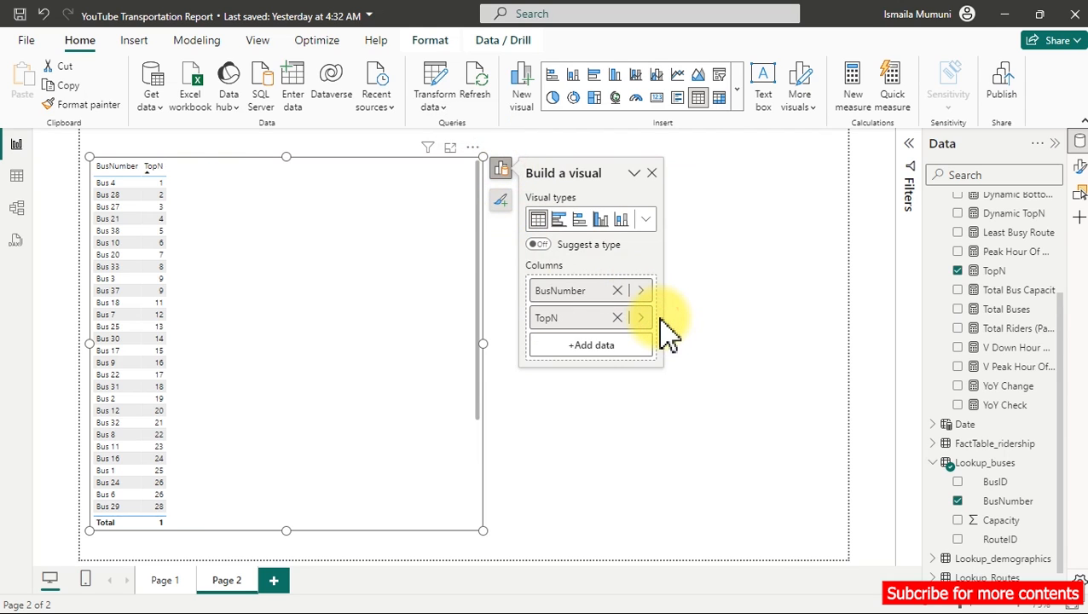
Step: In the TopN measure, move the returned _Ranking to its own line and make it an IF condition, _Ranking<=5
left_click(1004, 273)
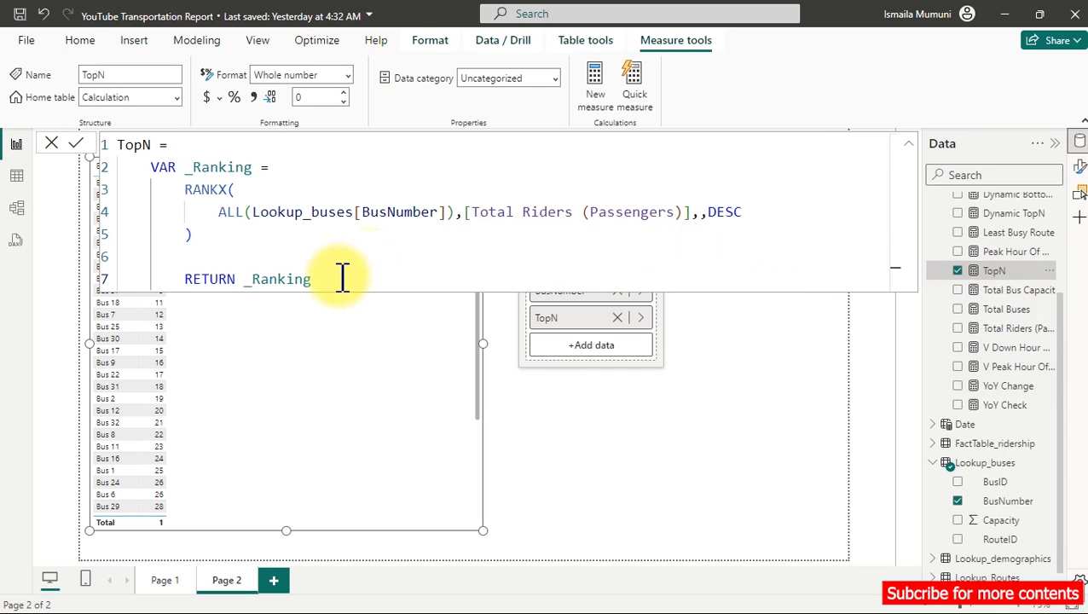
left_click_drag(312, 279, 242, 279)
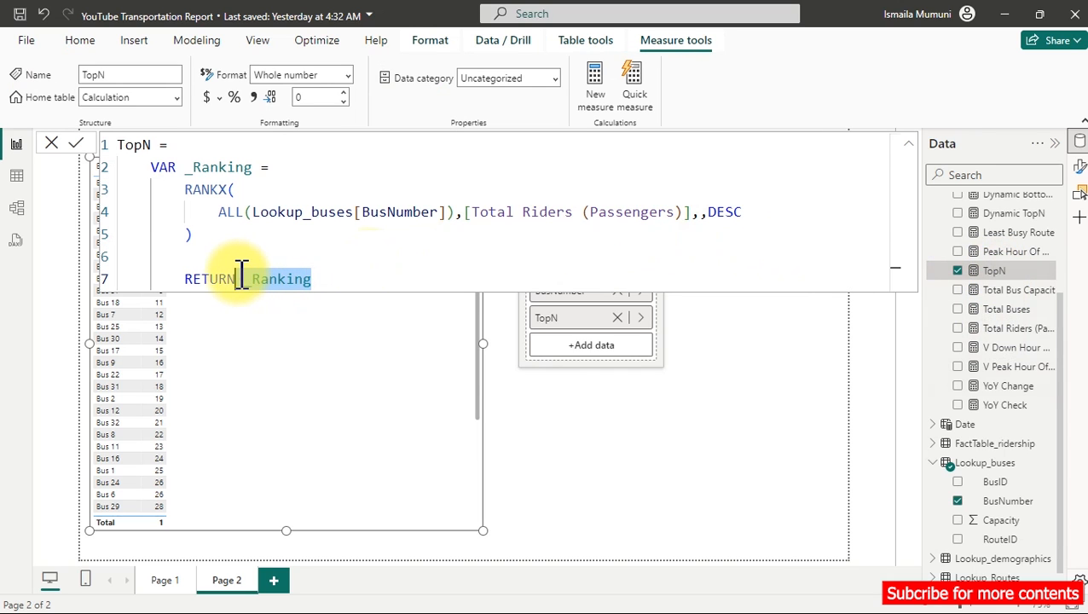
left_click(242, 277)
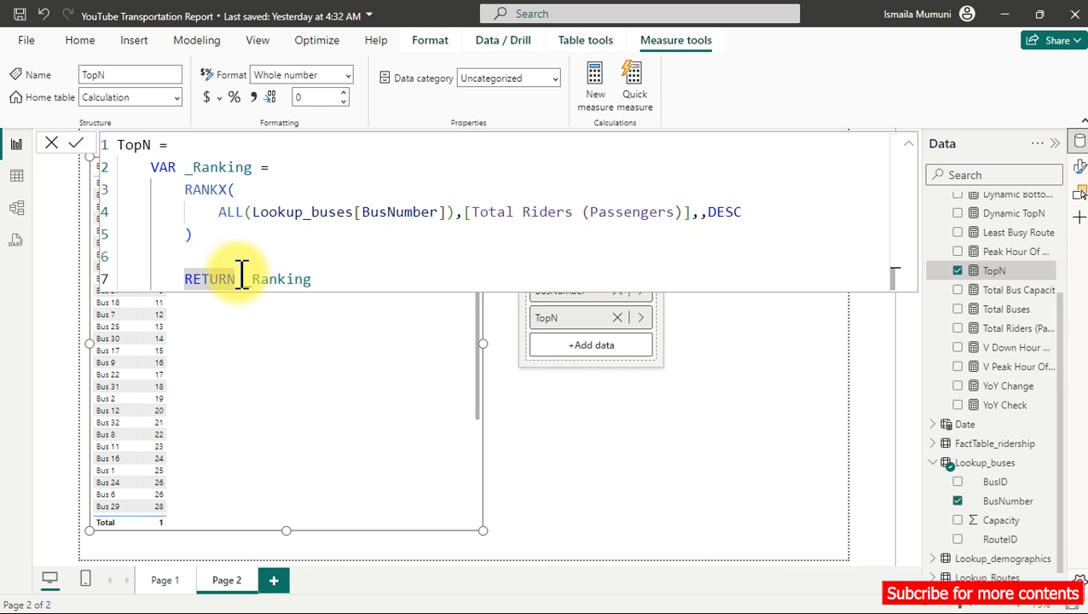
key("Return")
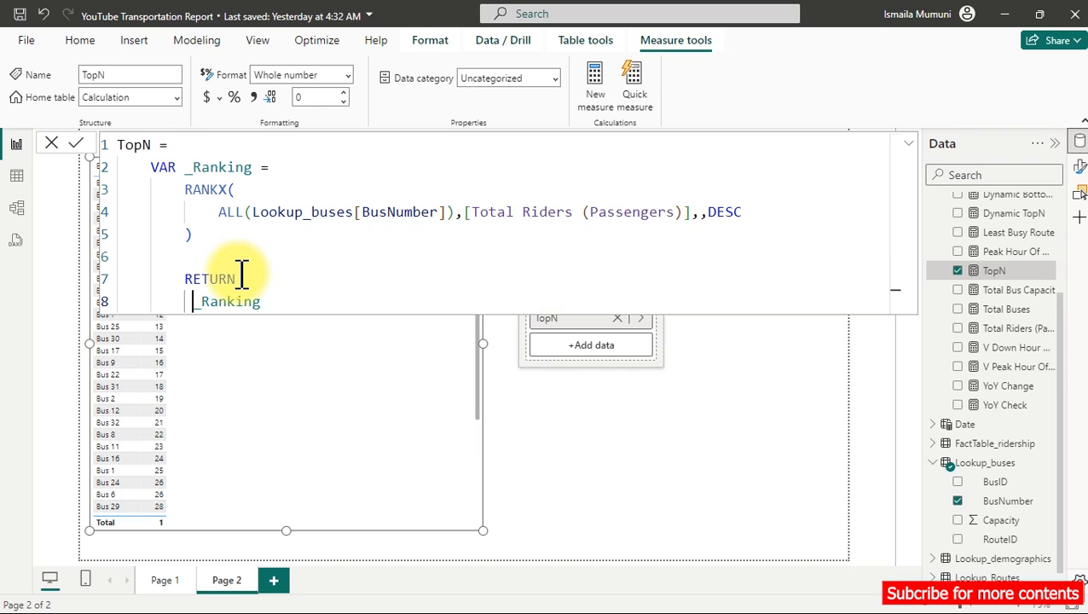
type("if")
key("Tab")
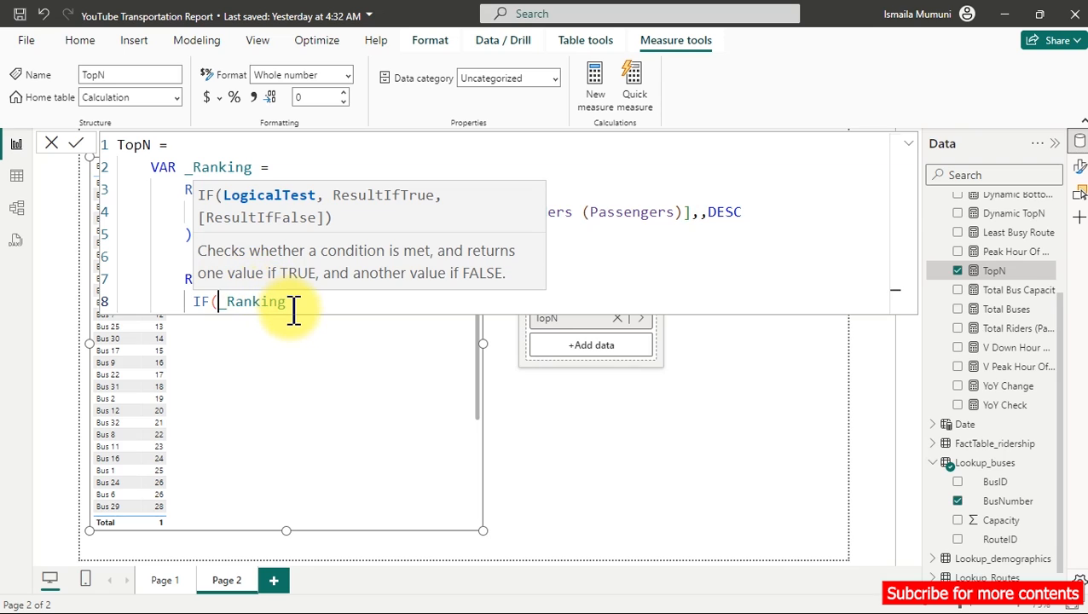
left_click(311, 302)
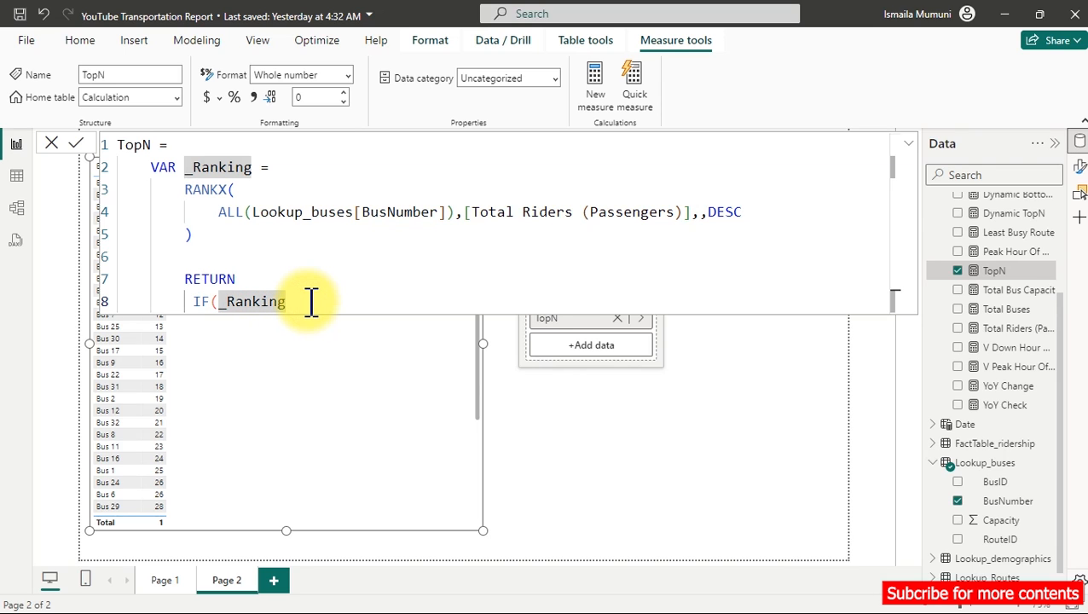
type("<=5")
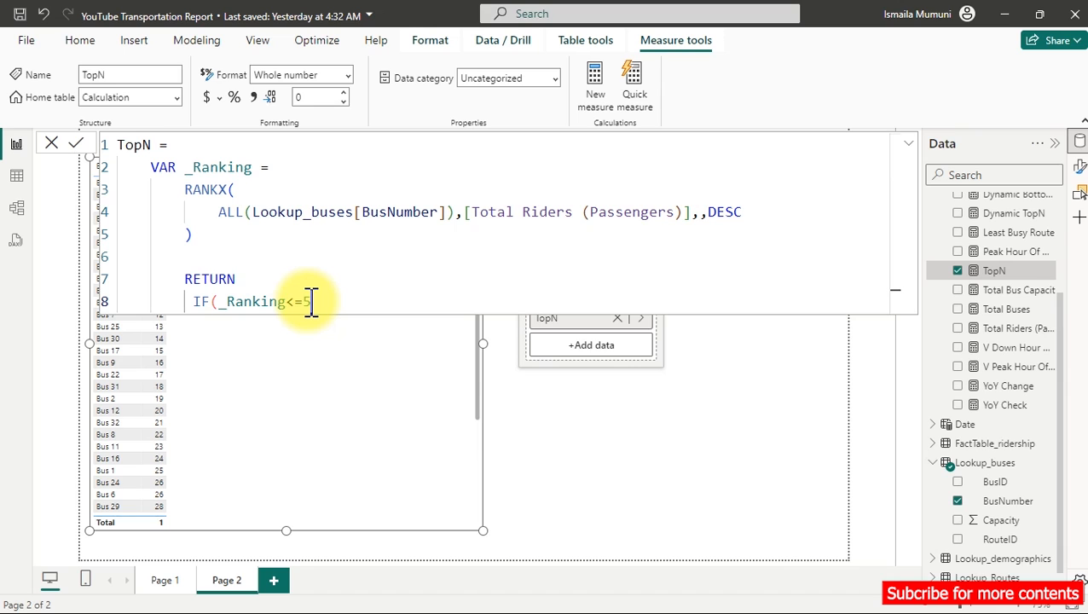
Step: Enter [Total Riders (Passengers)] as the IF function's true result and close the function
type(",")
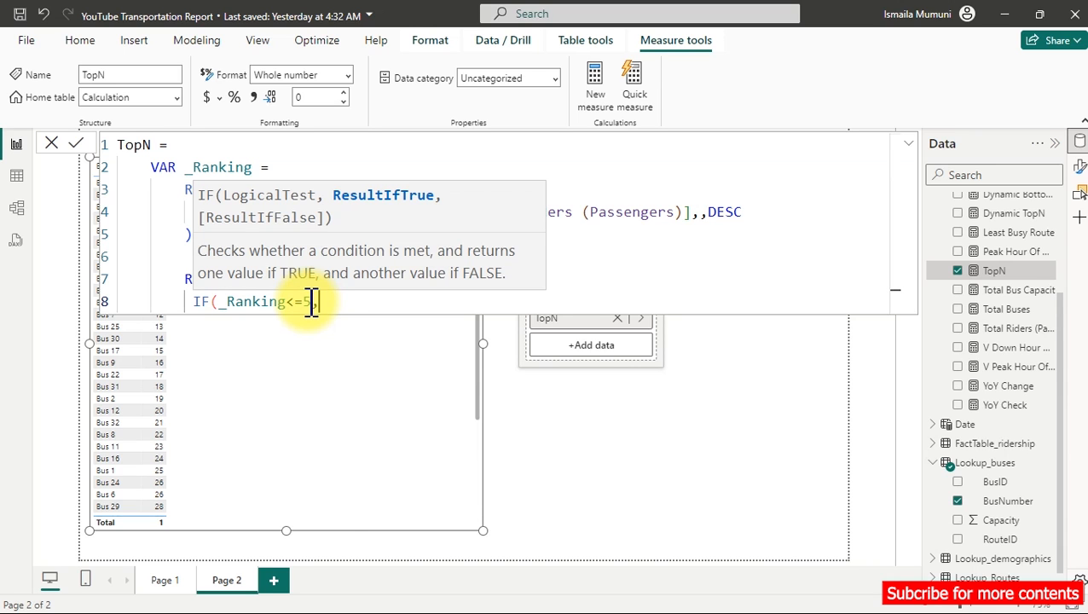
type("[tot")
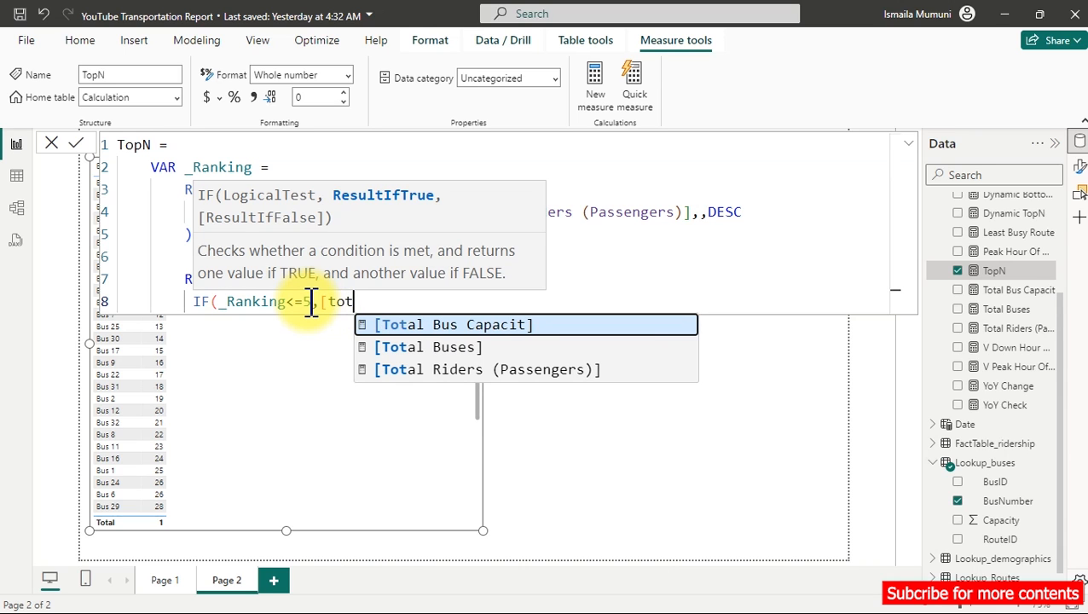
key("Down")
key("Down")
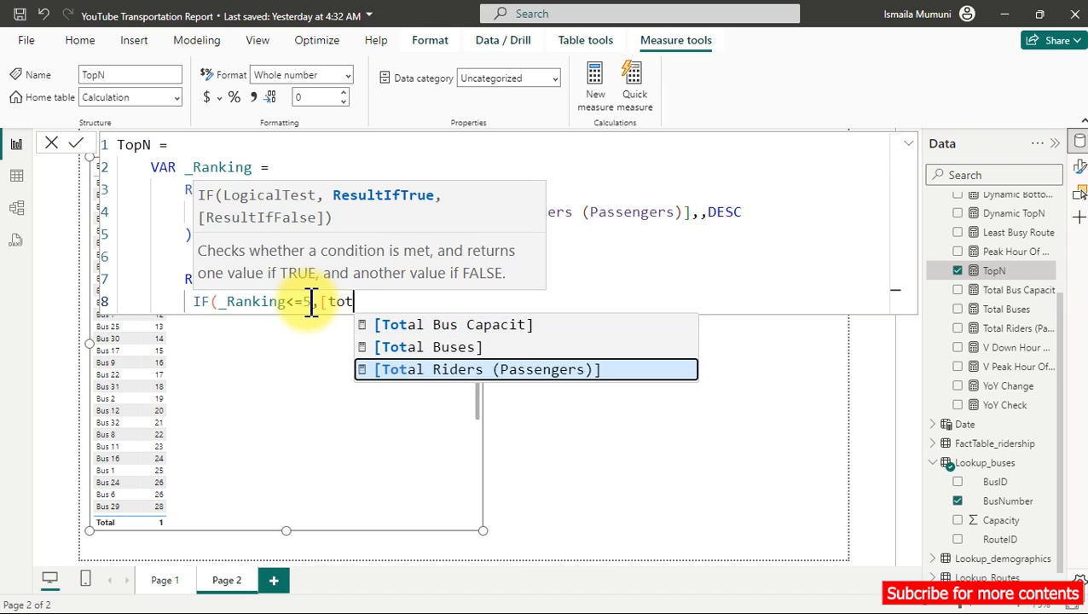
key("Tab")
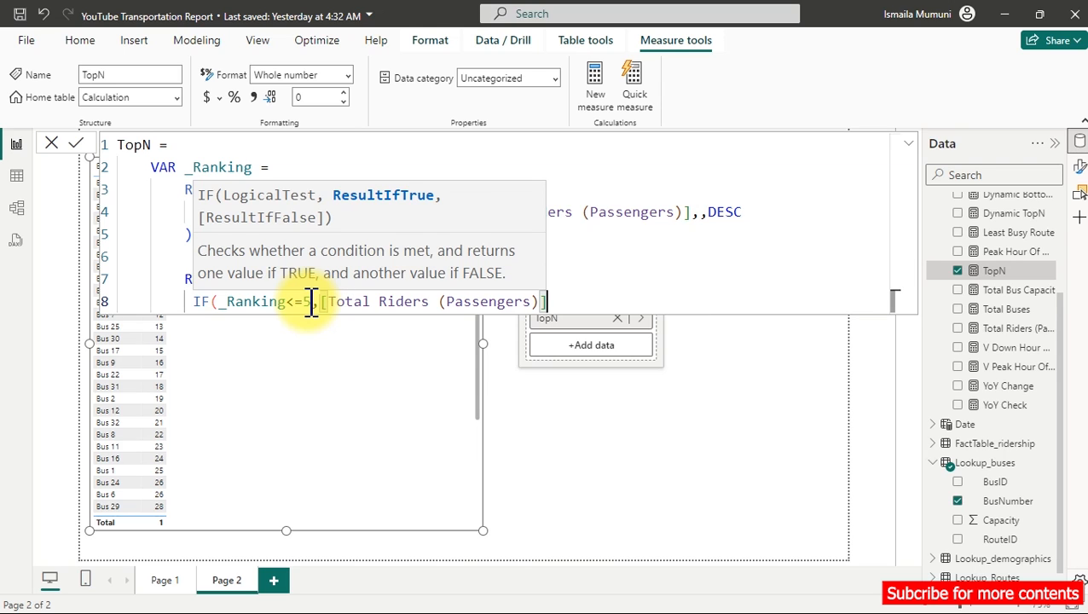
type(")")
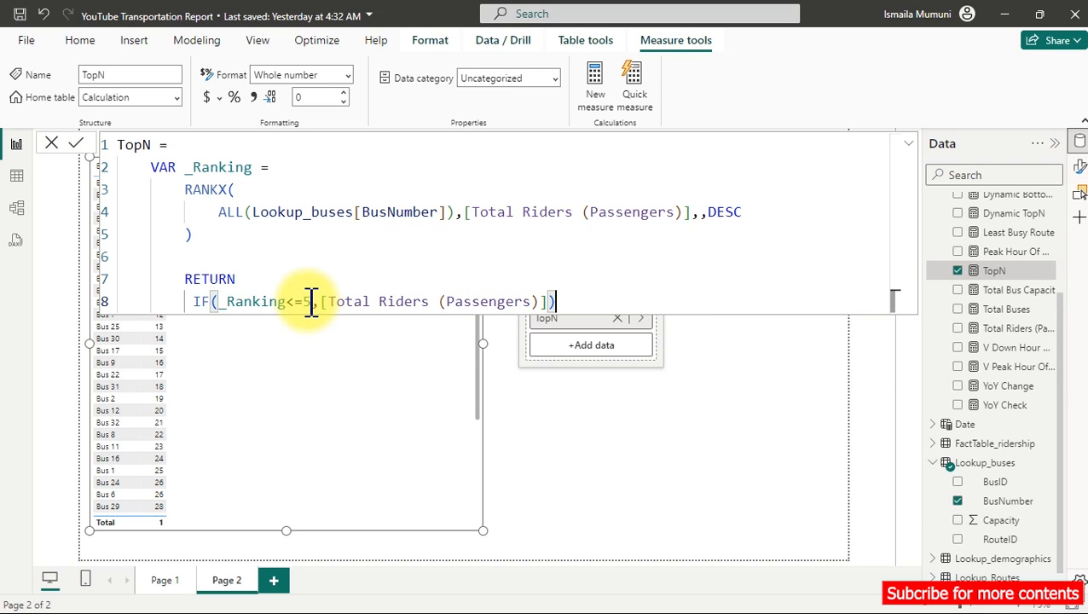
Step: Commit the edited TopN measure and leave the formula editor
left_click(333, 301)
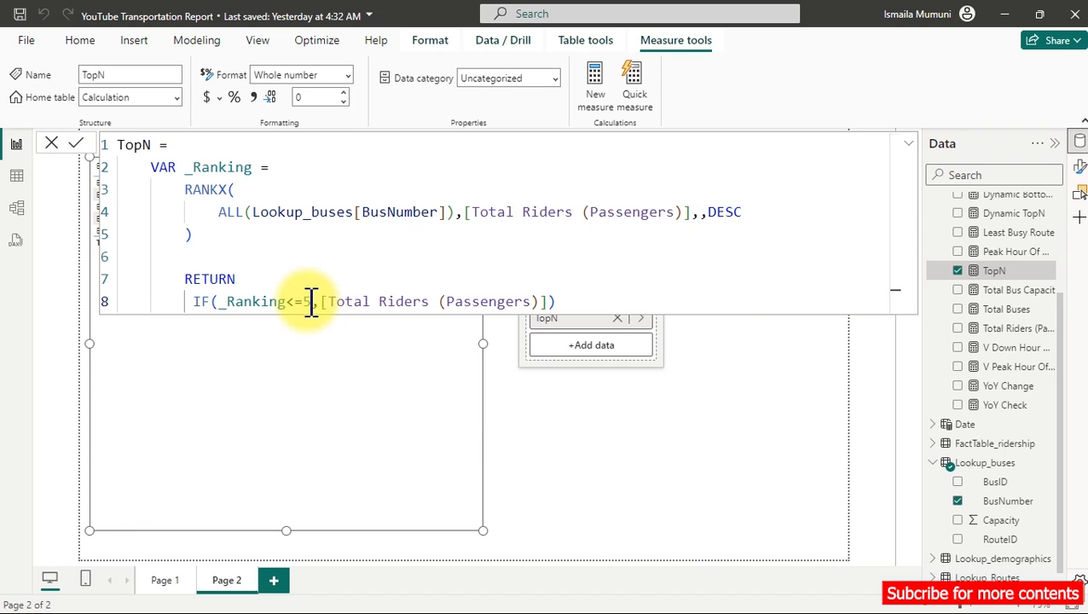
left_click(547, 413)
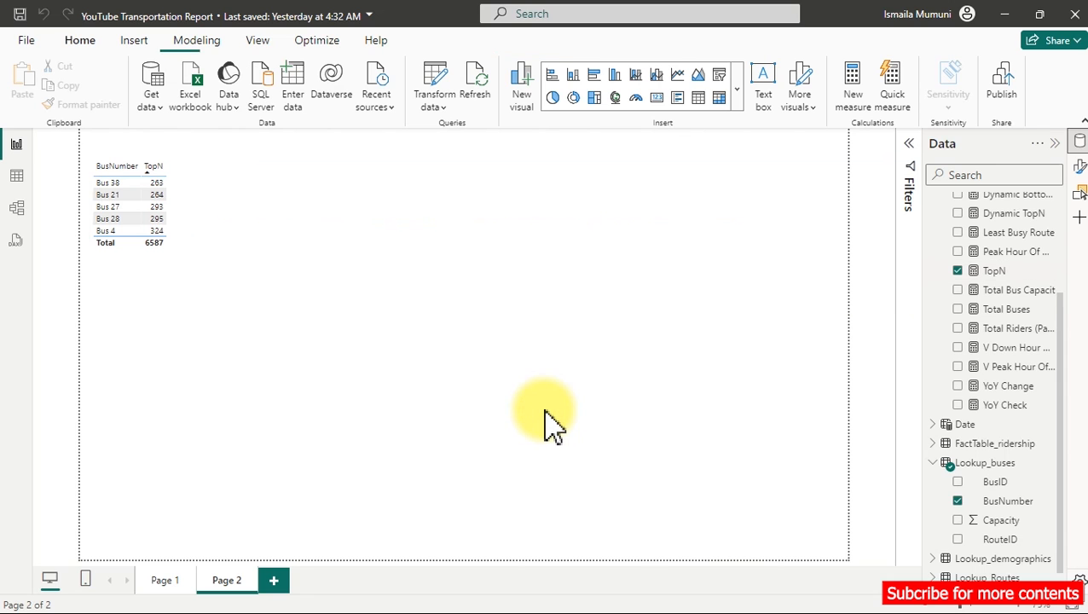
Step: Shrink the bus table visual to fit closer around its rows and place it near the page's left edge at mid-height
left_click(309, 243)
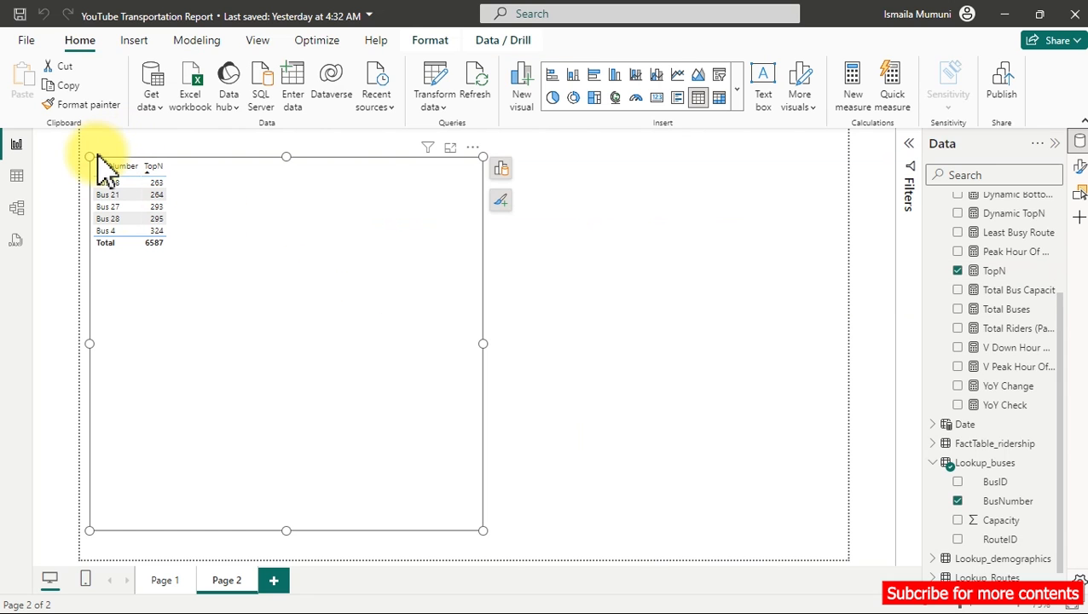
left_click_drag(89, 157, 195, 378)
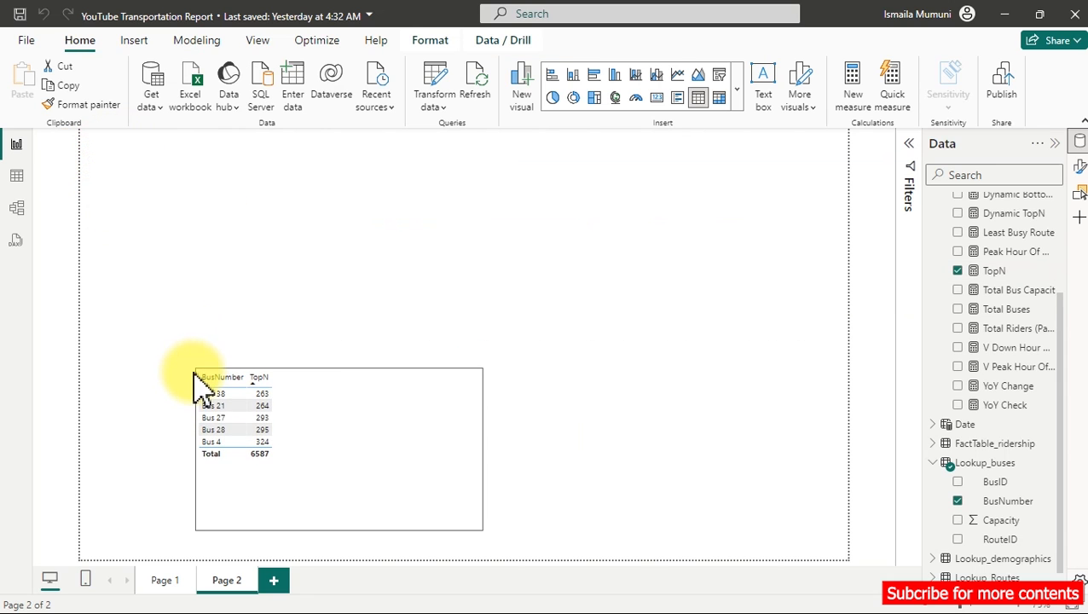
left_click_drag(480, 450, 284, 369)
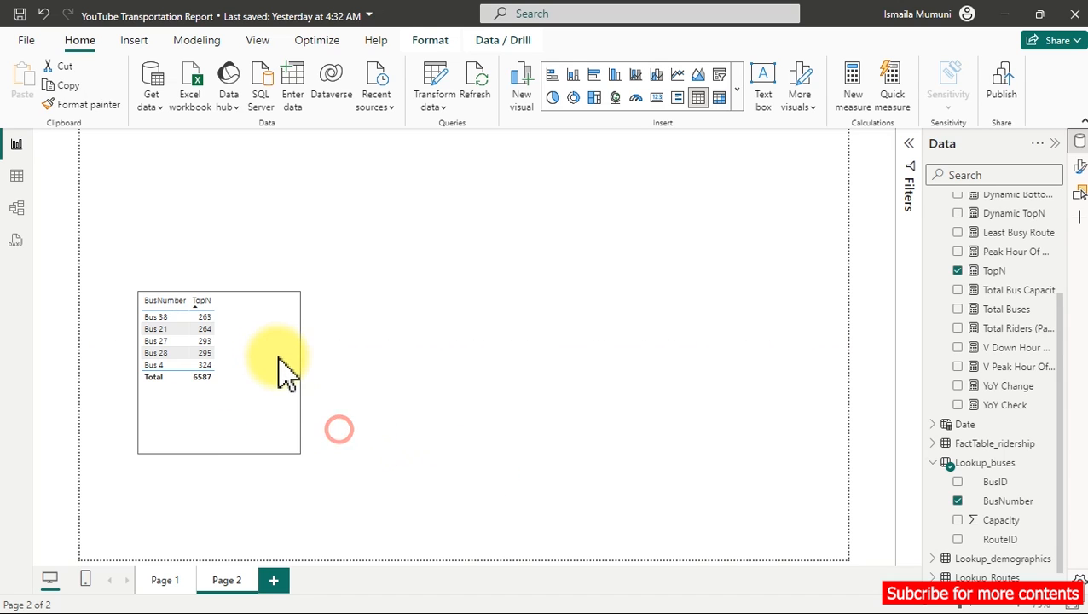
Step: Duplicate the TopN bus table and place the copy beside the original at the same height
left_click(68, 85)
left_click(21, 85)
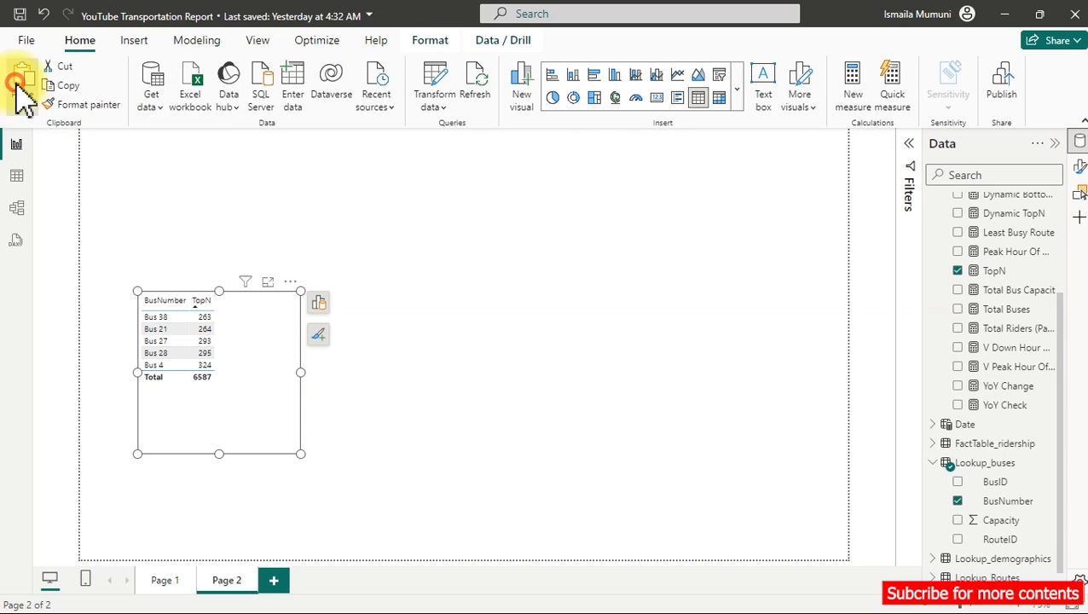
left_click_drag(275, 323, 493, 333)
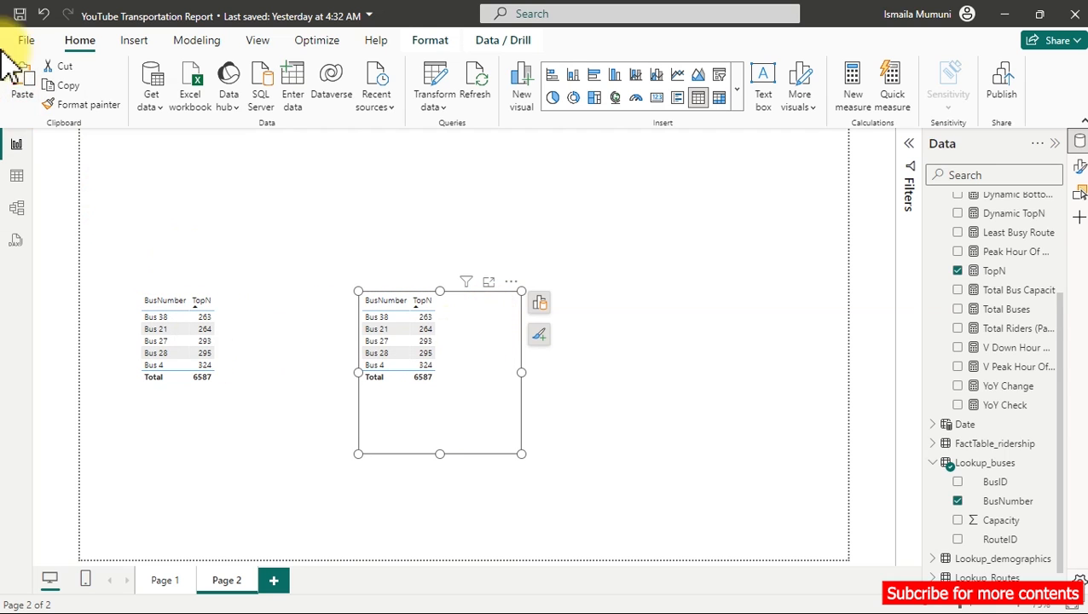
Step: Copy the whole TopN formula and paste it into a new measure
left_click(997, 275)
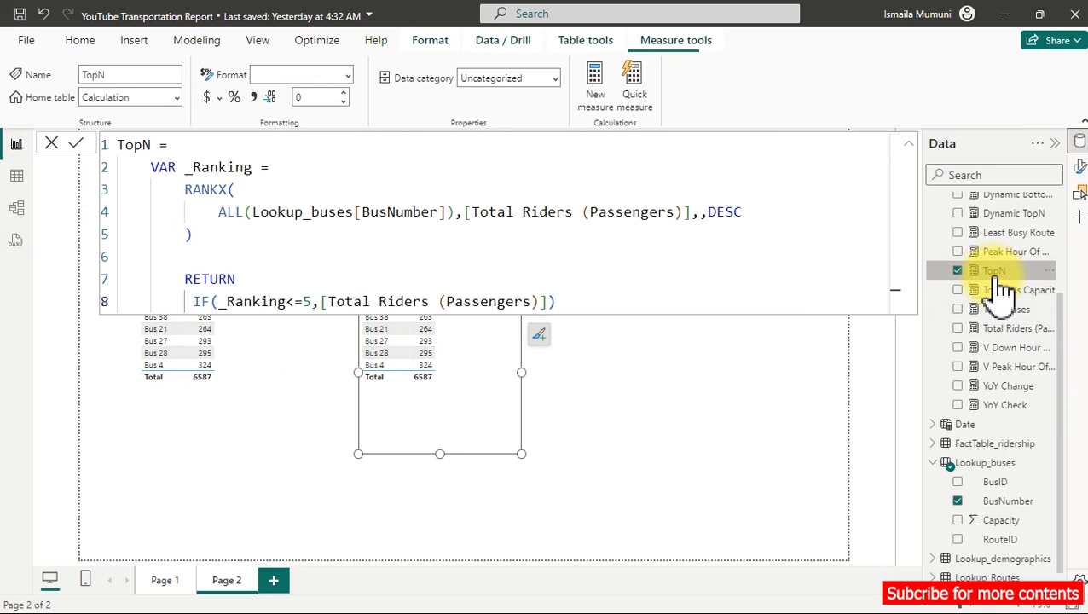
left_click(590, 186)
key("ctrl+a")
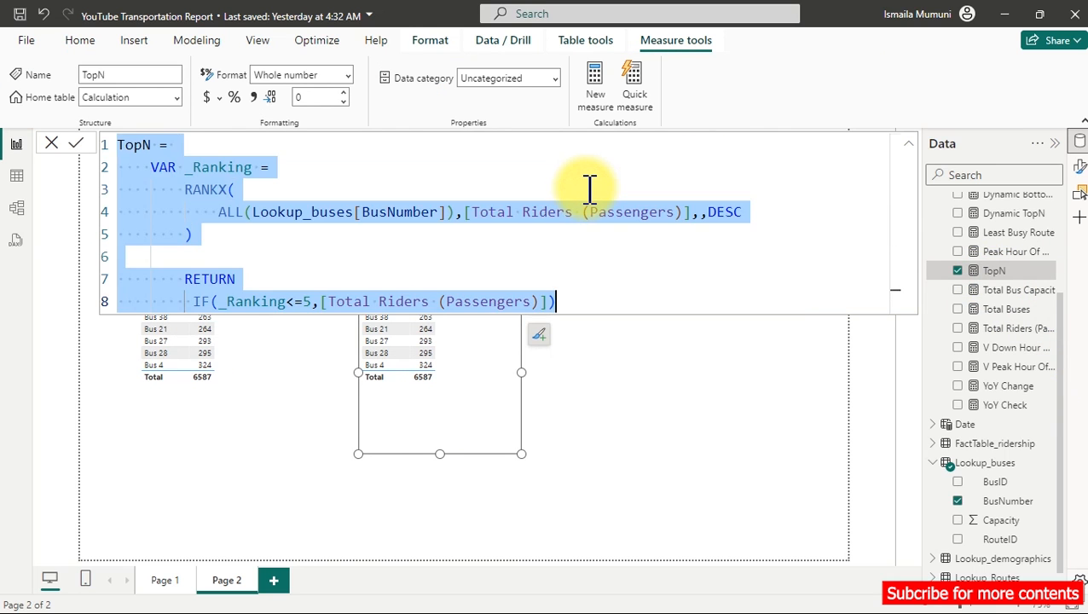
left_click(602, 72)
left_click(607, 83)
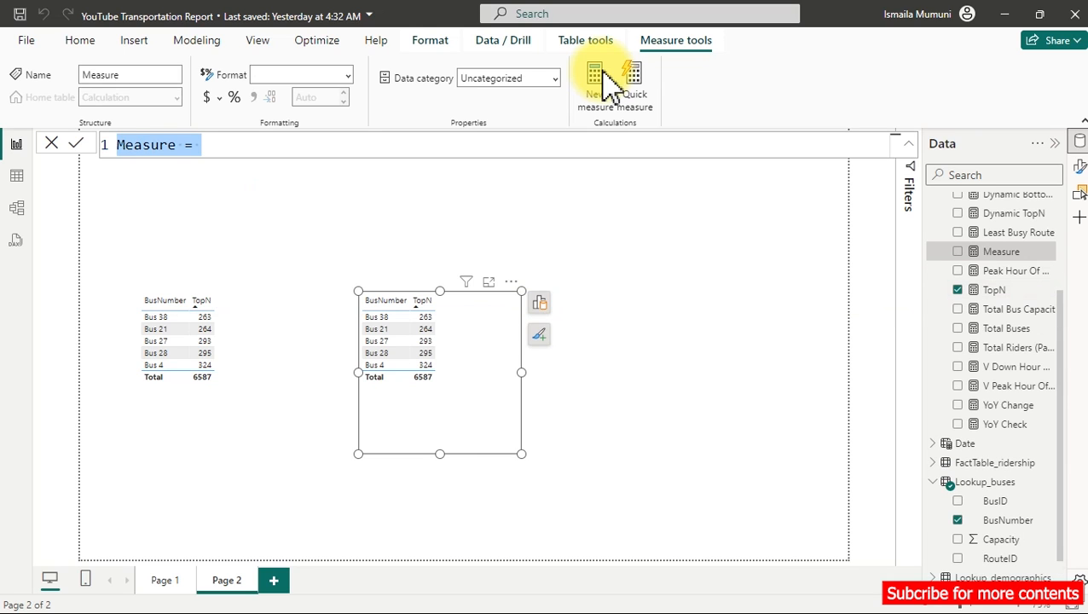
key("ctrl+v")
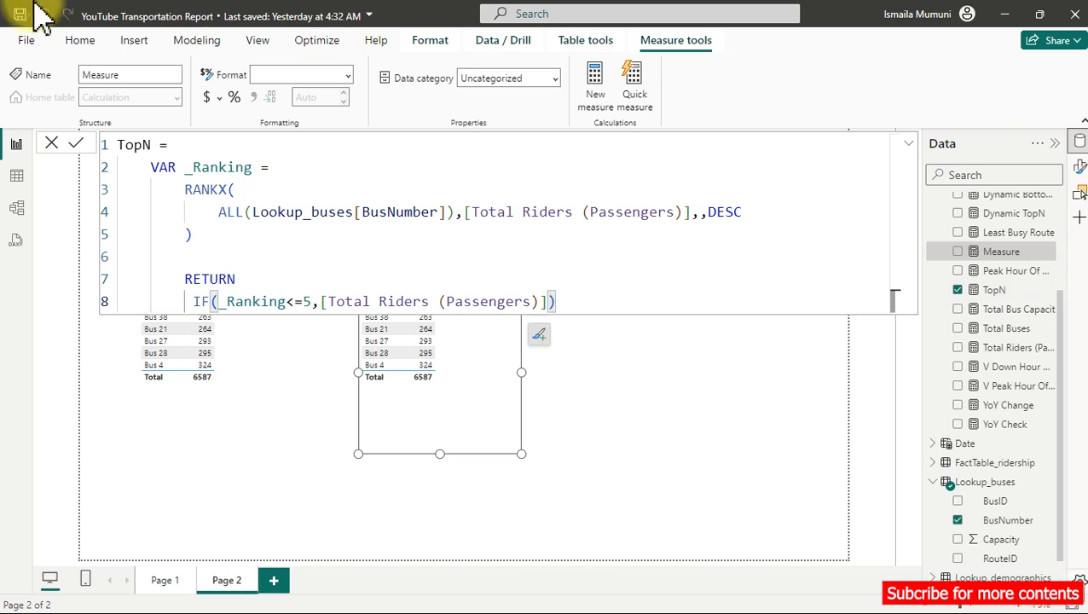
Step: Rename the pasted measure as BottmN in its formula
left_click(143, 145)
key("BackSpace")
key("BackSpace")
key("BackSpace")
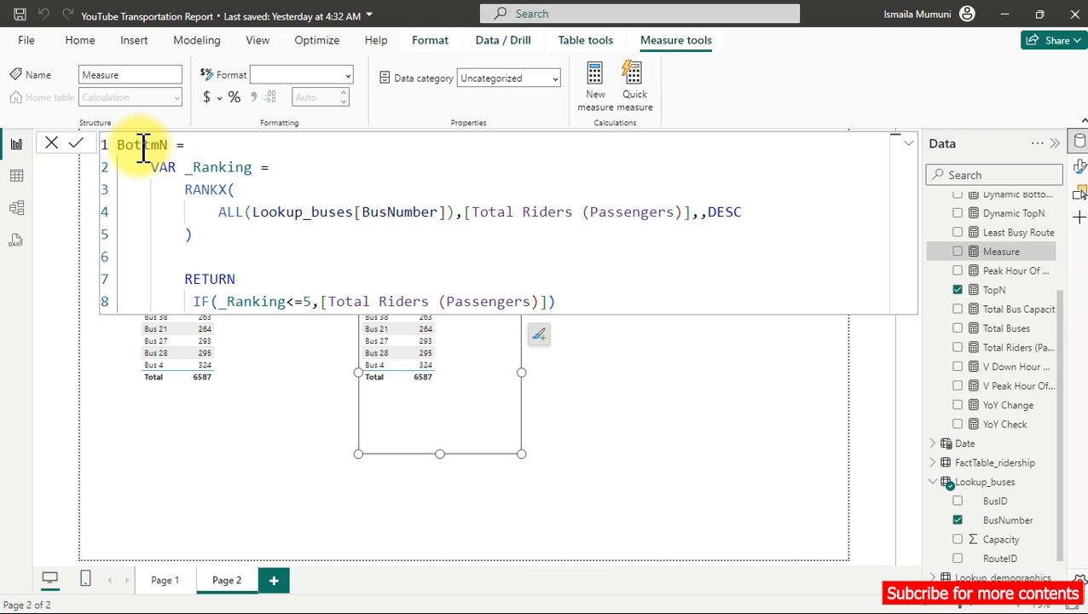
Step: Change the RANKX order from DESC to ASC in the BottmN formula and commit the measure
left_click(761, 207)
key("BackSpace")
key("BackSpace")
key("BackSpace")
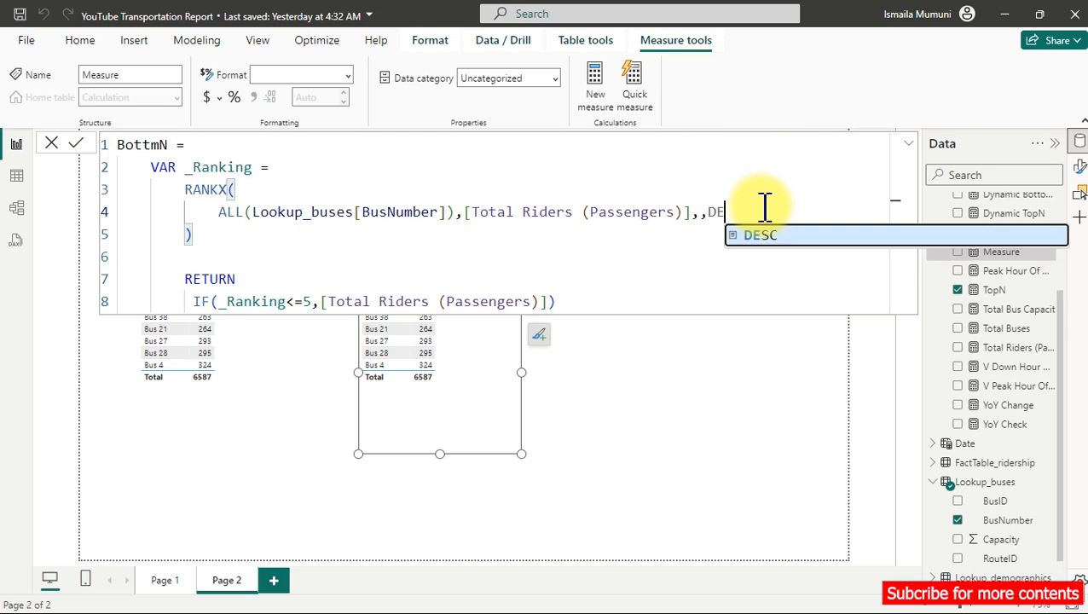
key("BackSpace")
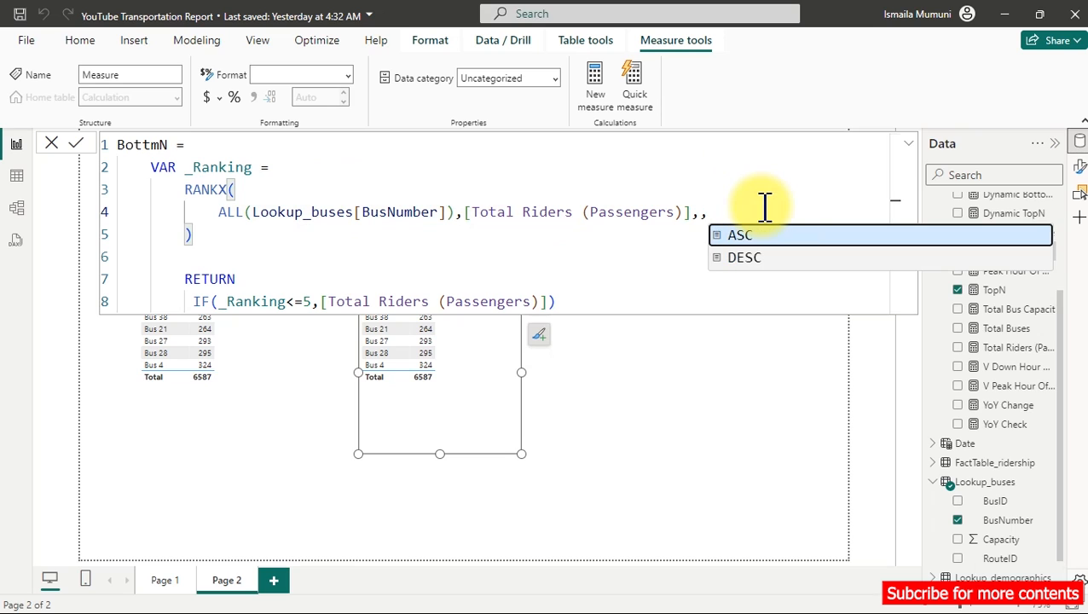
key("Tab")
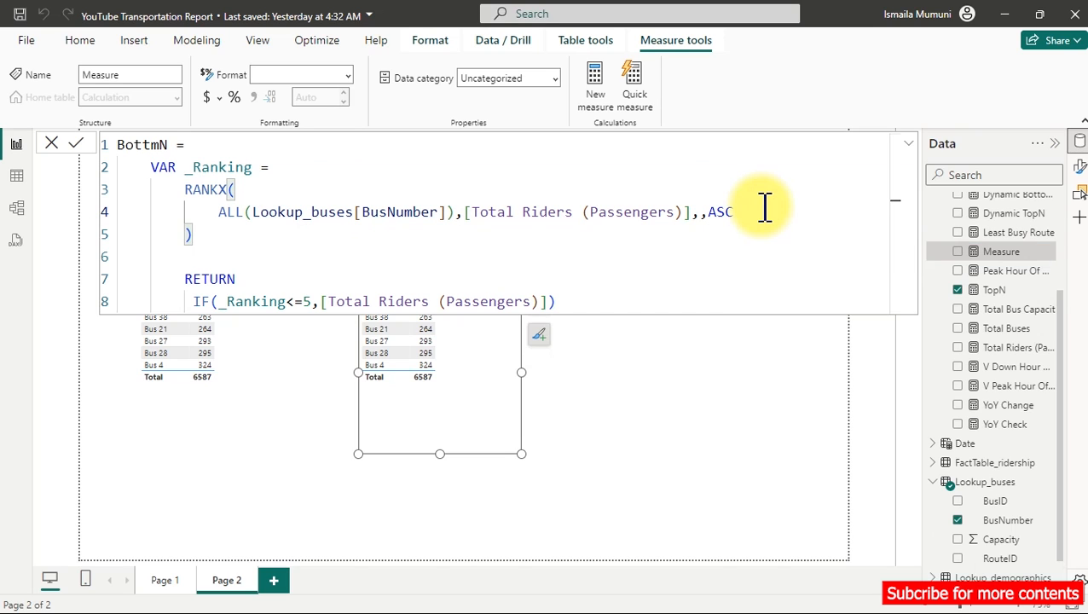
key("Return")
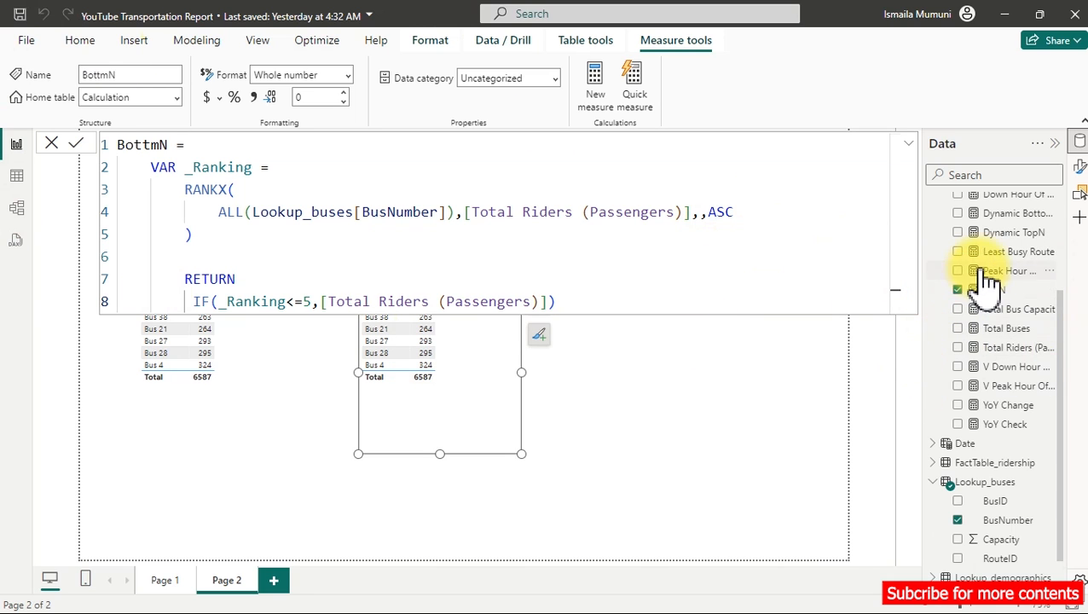
Step: Replace the TopN column with the BottmN measure in the duplicated bus table and deselect the visual
scroll(963, 272, "up", 3)
left_click(957, 433)
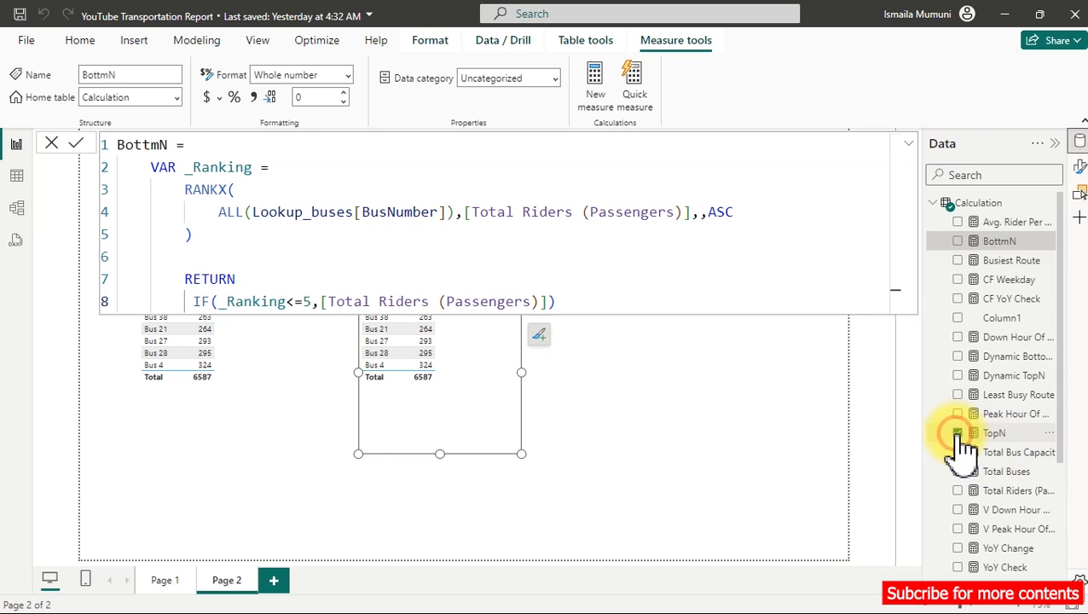
left_click(957, 241)
left_click(674, 440)
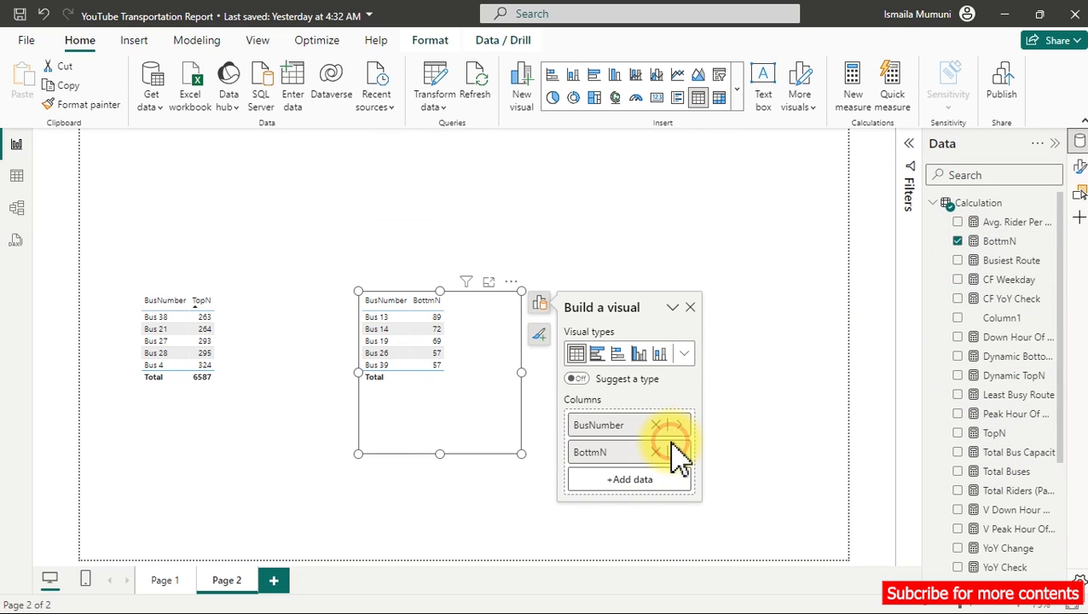
left_click(781, 305)
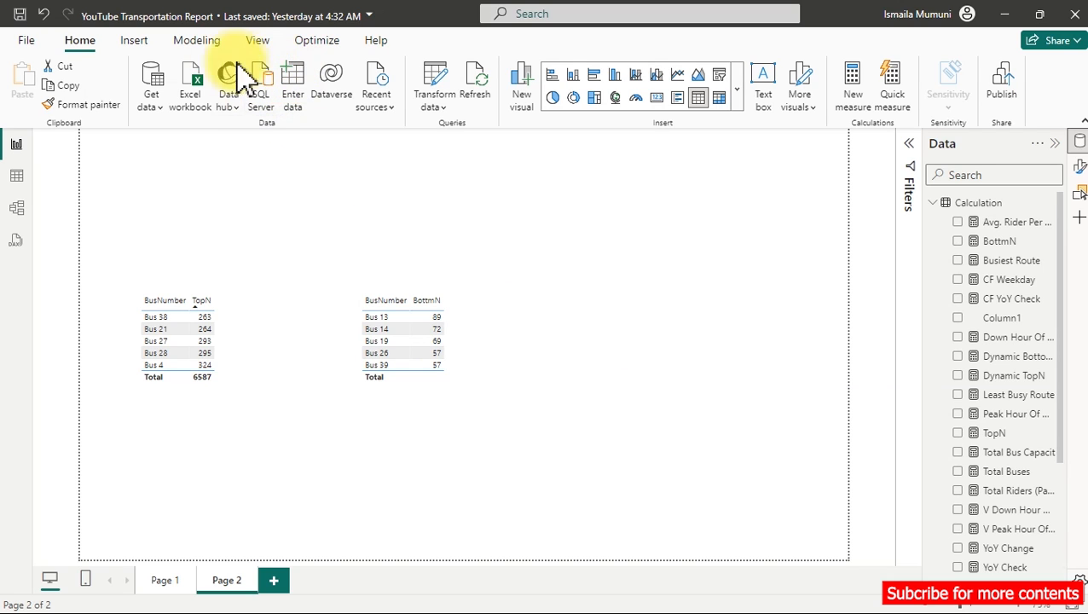
Step: Start a new fields parameter and name it Dynamic TopN
left_click(192, 40)
left_click(322, 121)
left_click(323, 164)
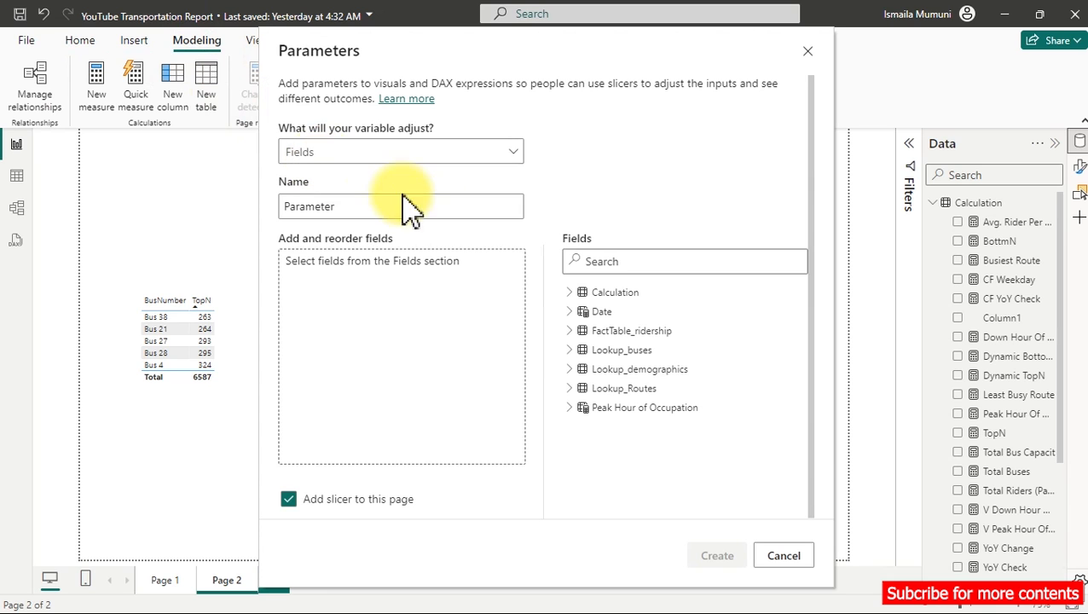
left_click_drag(461, 211, 287, 206)
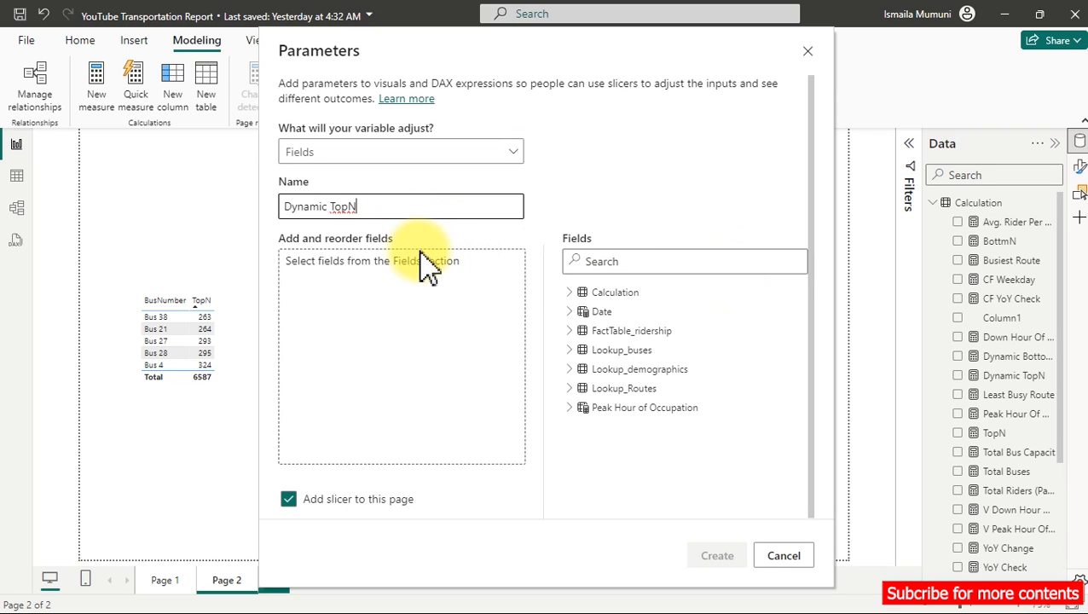
left_click(359, 285)
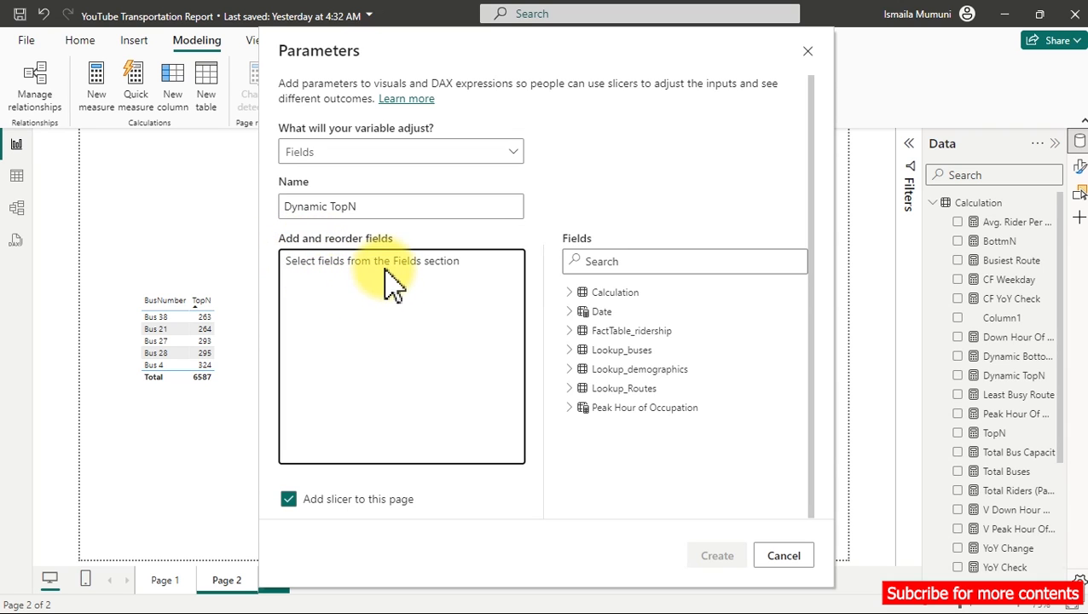
Step: Add the BottmN and TopN measures from the Calculation table to the Dynamic TopN parameter
left_click(569, 292)
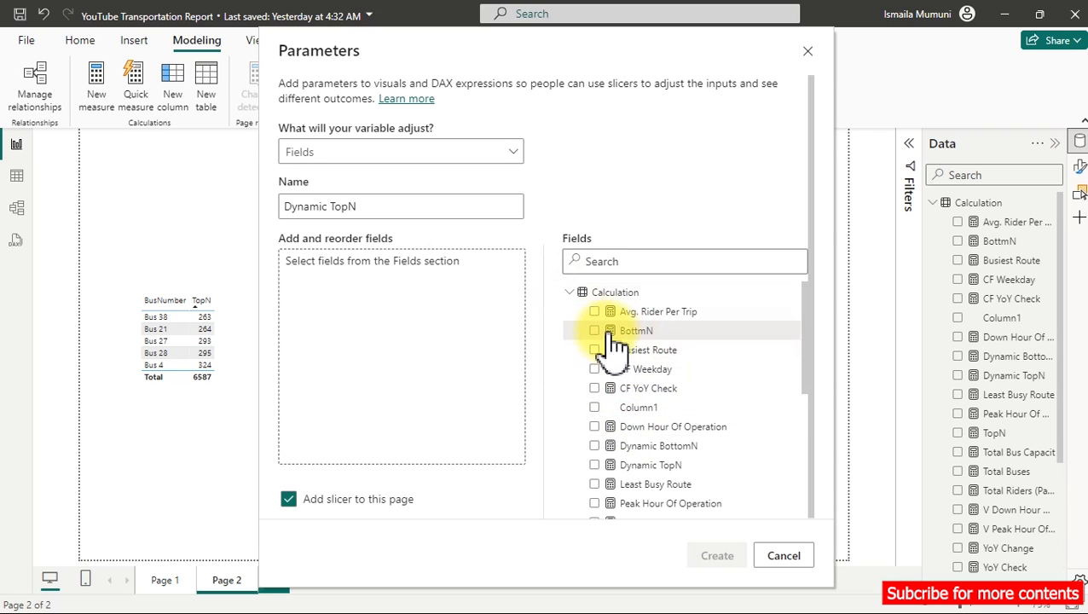
left_click(595, 331)
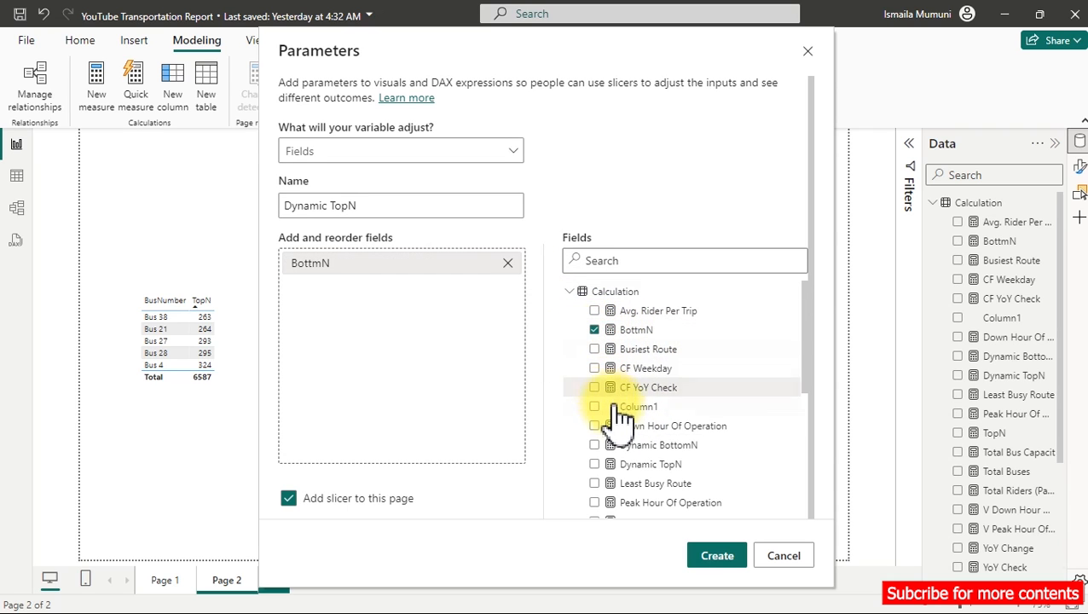
scroll(607, 473, "down", 5)
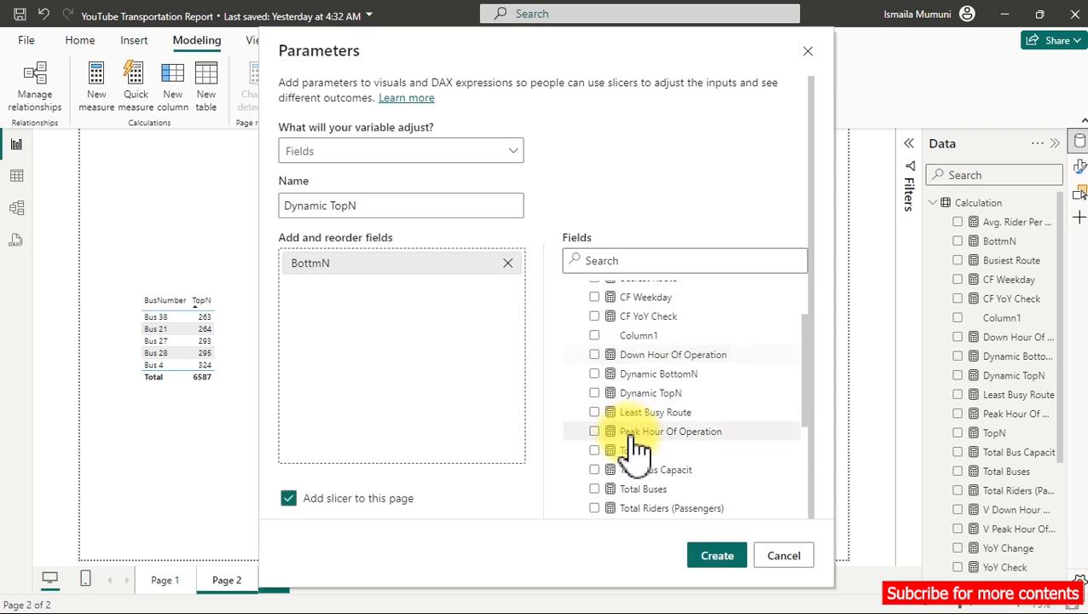
left_click(596, 380)
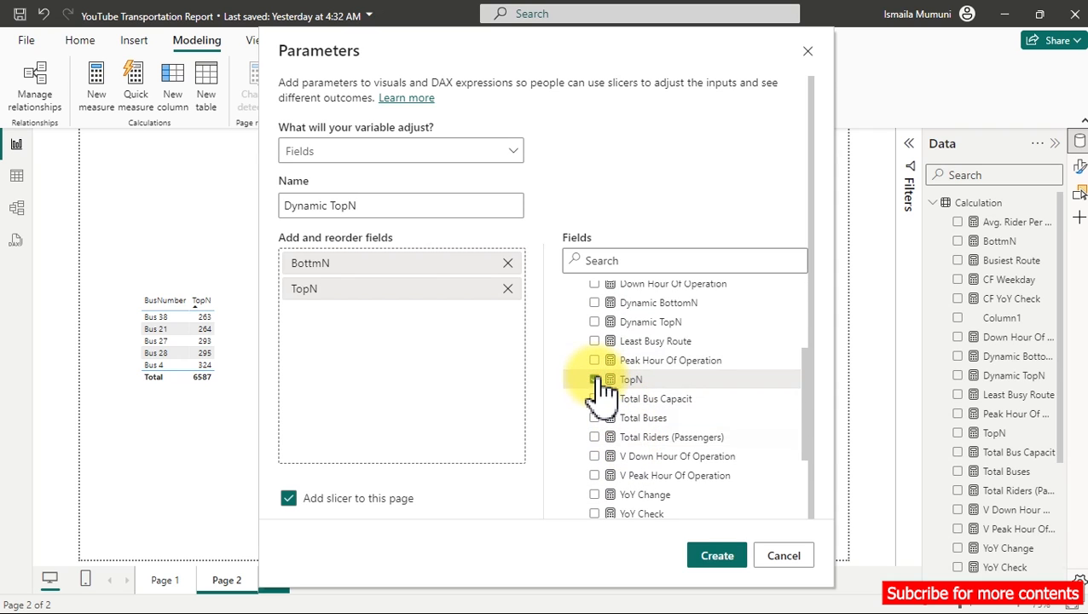
Step: Rename the parameter's two field entries: BottmN as Bottm and TopN as Top
double_click(338, 264)
left_click(341, 264)
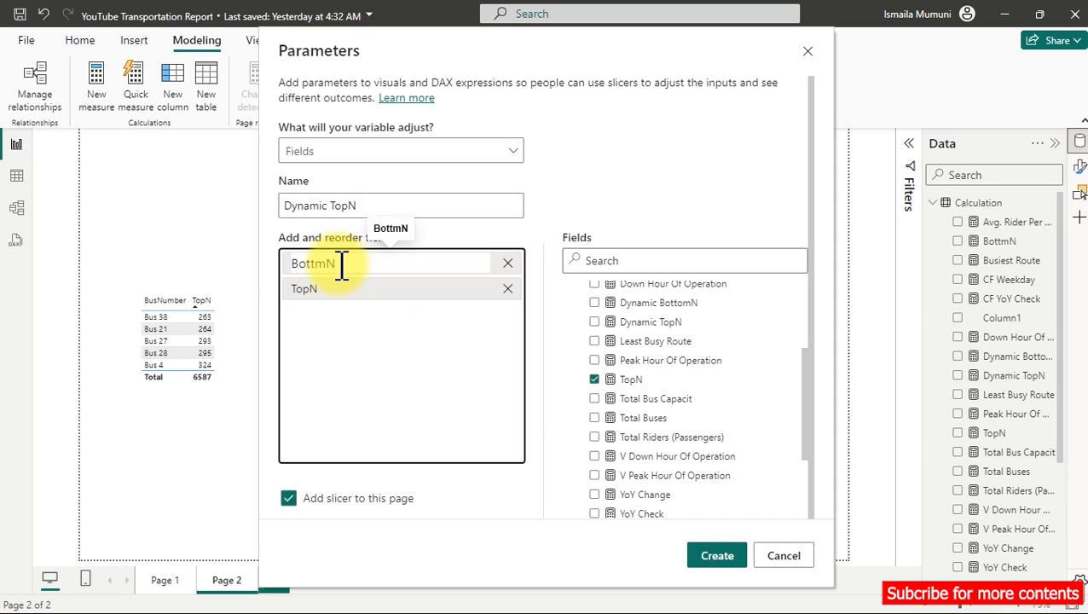
left_click(332, 408)
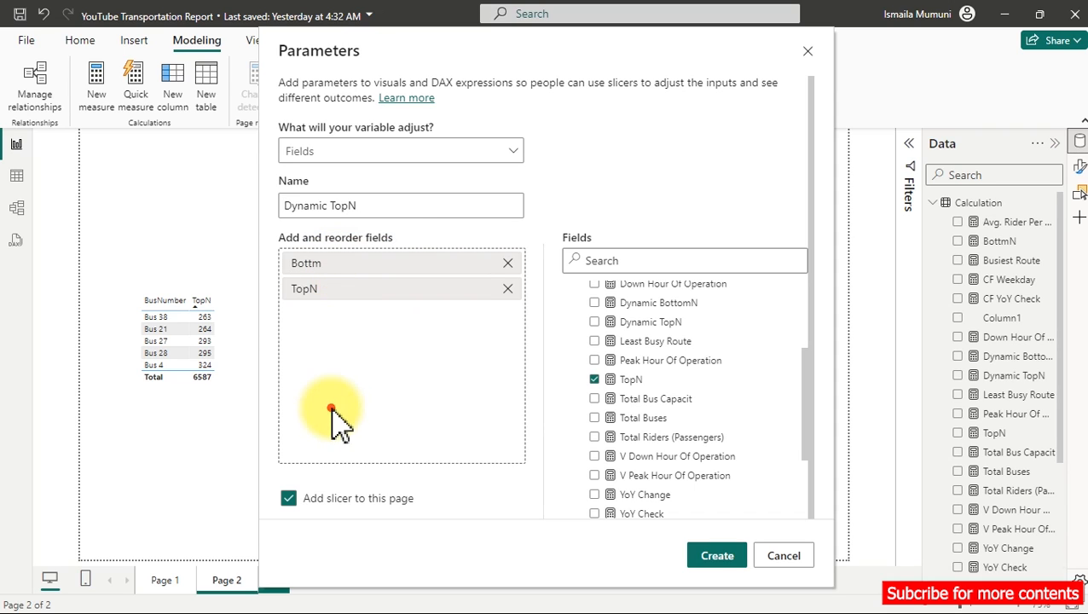
double_click(333, 294)
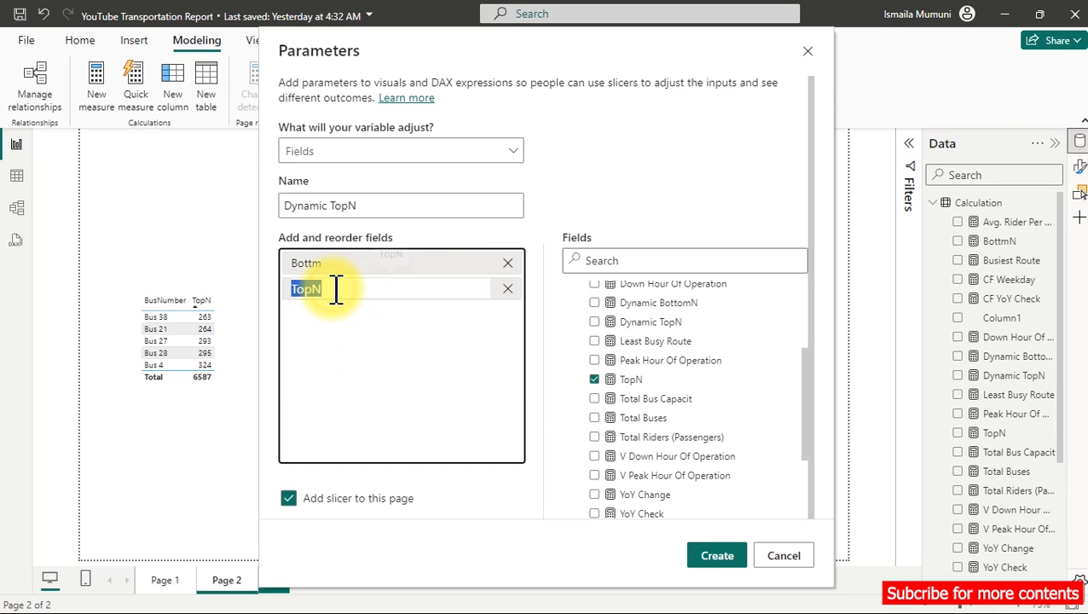
left_click(337, 290)
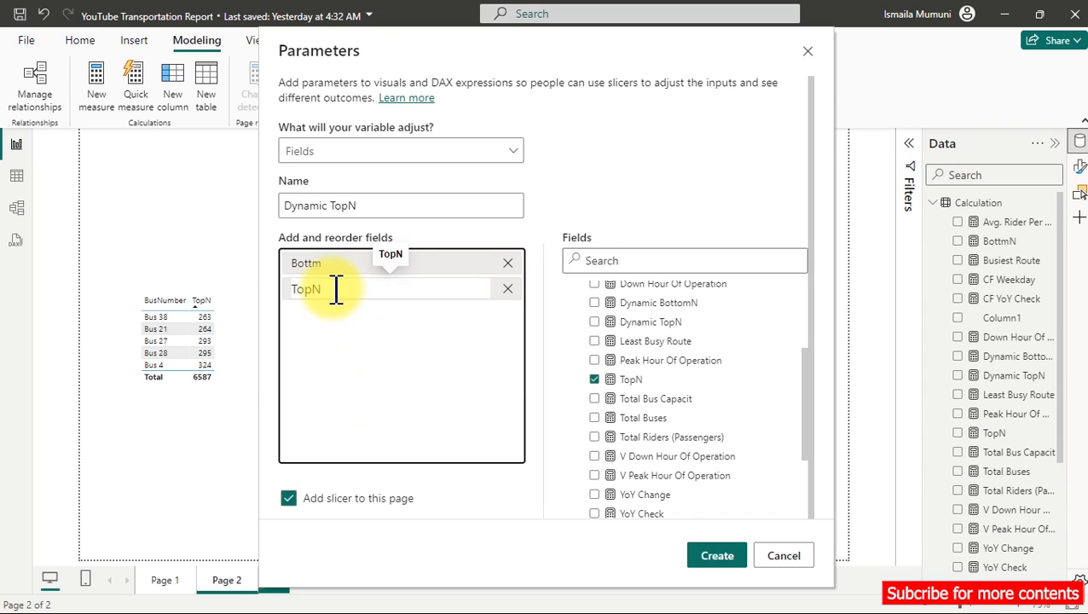
left_click(345, 343)
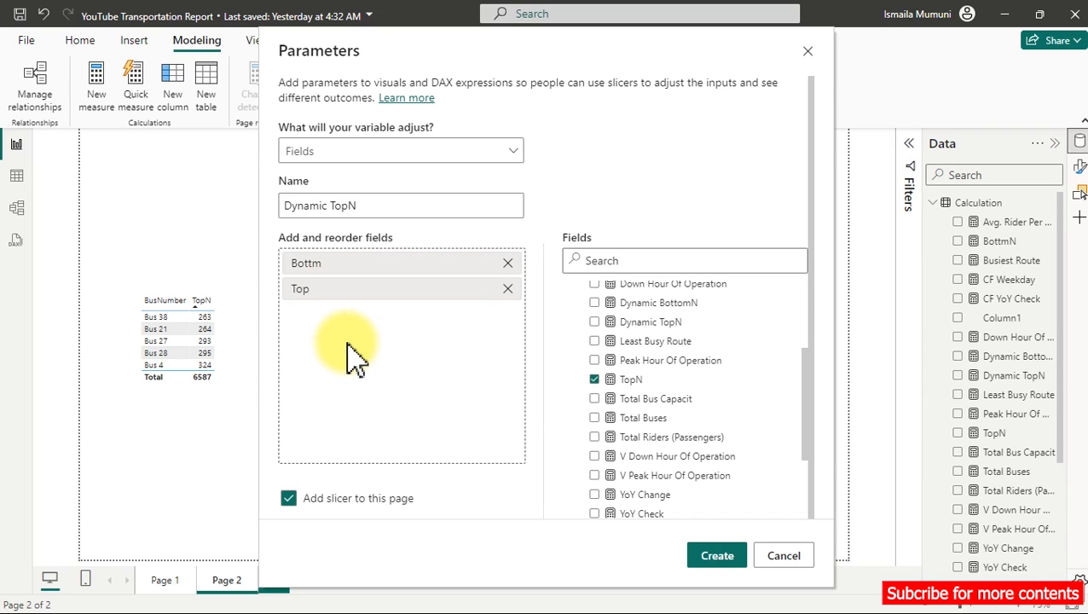
Step: Create the Dynamic TopN parameter with its page slicer, then shorten the slicer and place it below the TopN table
left_click(720, 564)
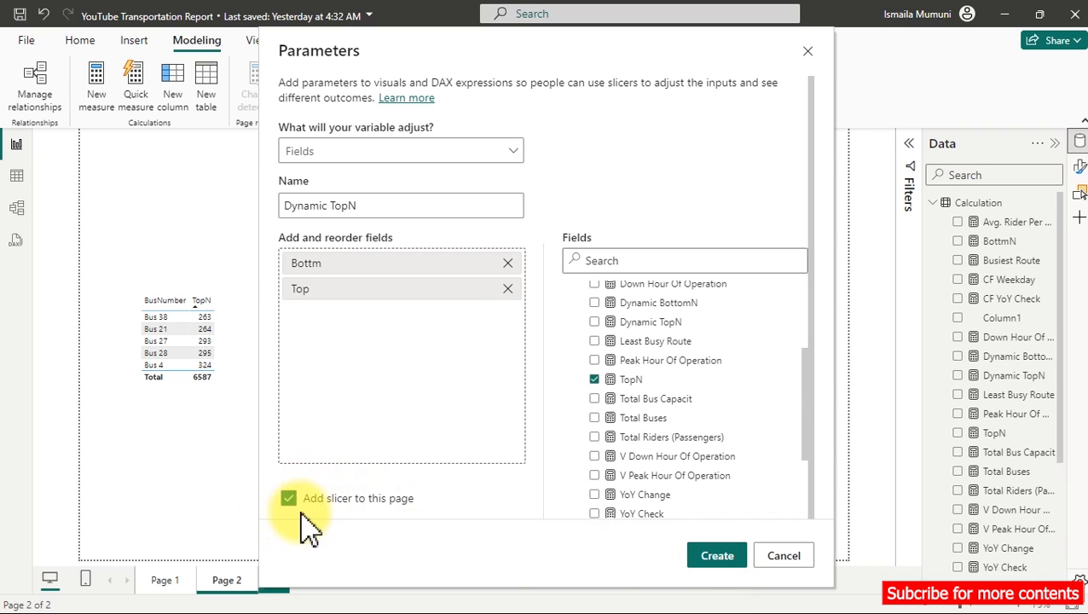
left_click(706, 553)
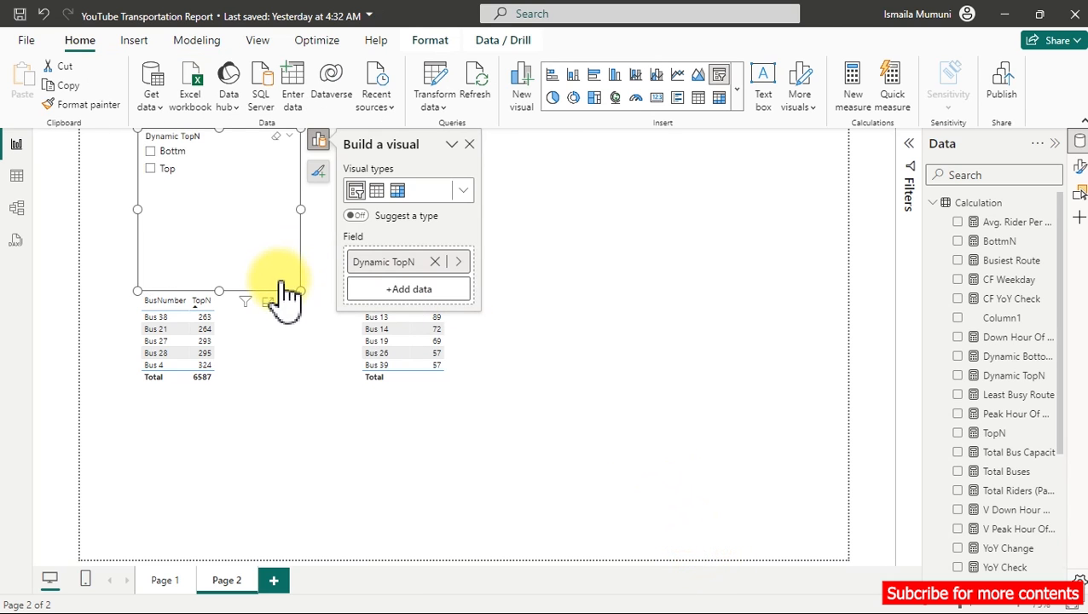
left_click_drag(218, 291, 237, 233)
left_click_drag(291, 255, 322, 516)
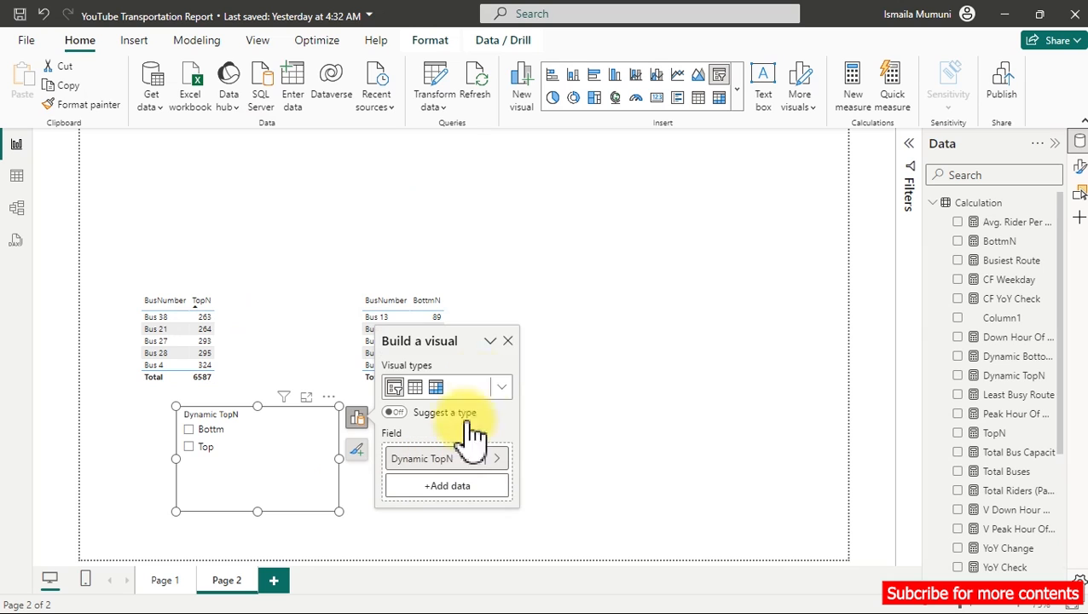
Step: Move the BottmN table higher on the page and slightly farther from the TopN table
left_click(503, 316)
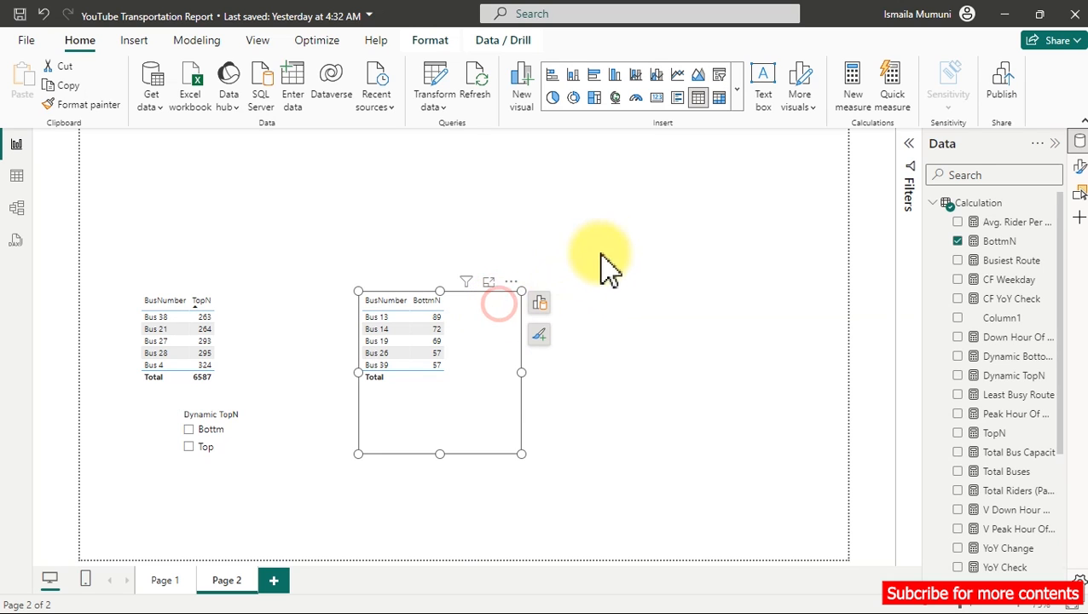
left_click_drag(511, 290, 560, 224)
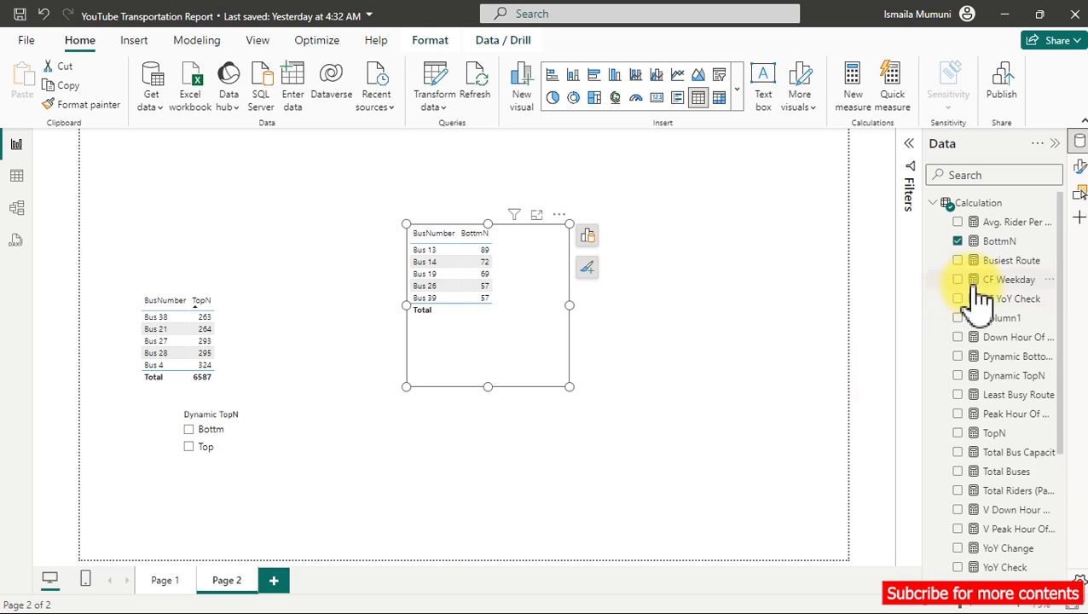
scroll(980, 298, "down", 5)
left_click(934, 443)
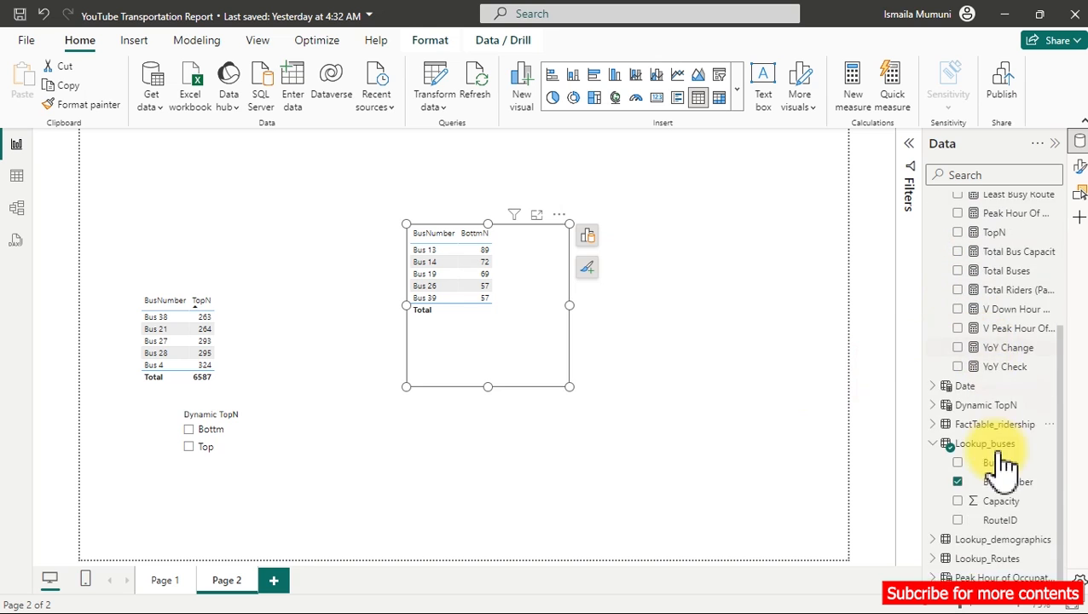
Step: Examine the Dynamic TopN parameter's table data and the DAX definition behind its Dynamic TopN column
left_click(13, 178)
scroll(959, 433, "up", 1)
scroll(981, 486, "down", 1)
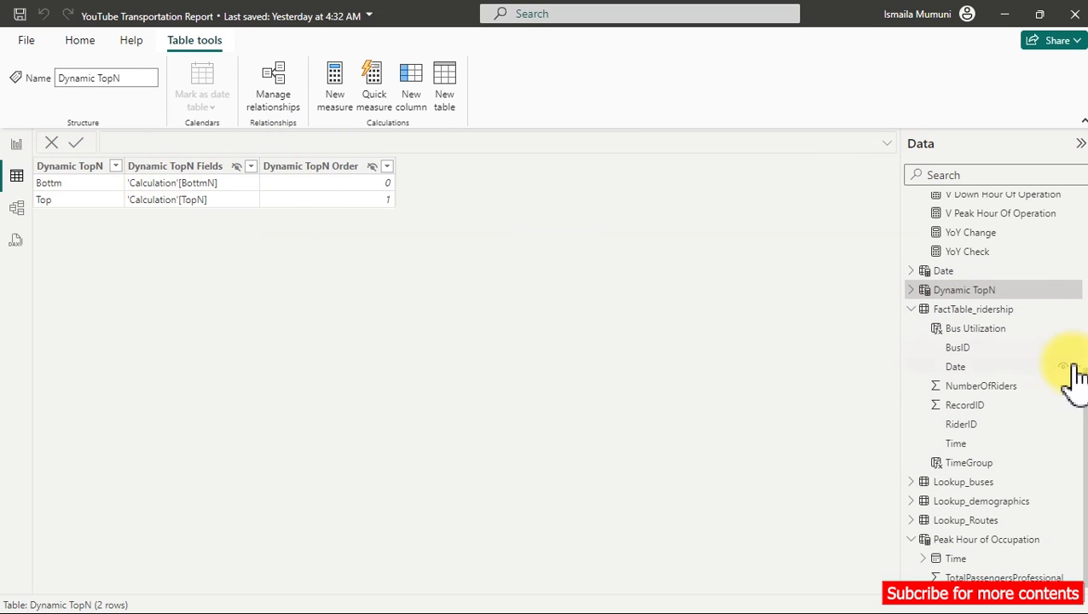
left_click(910, 290)
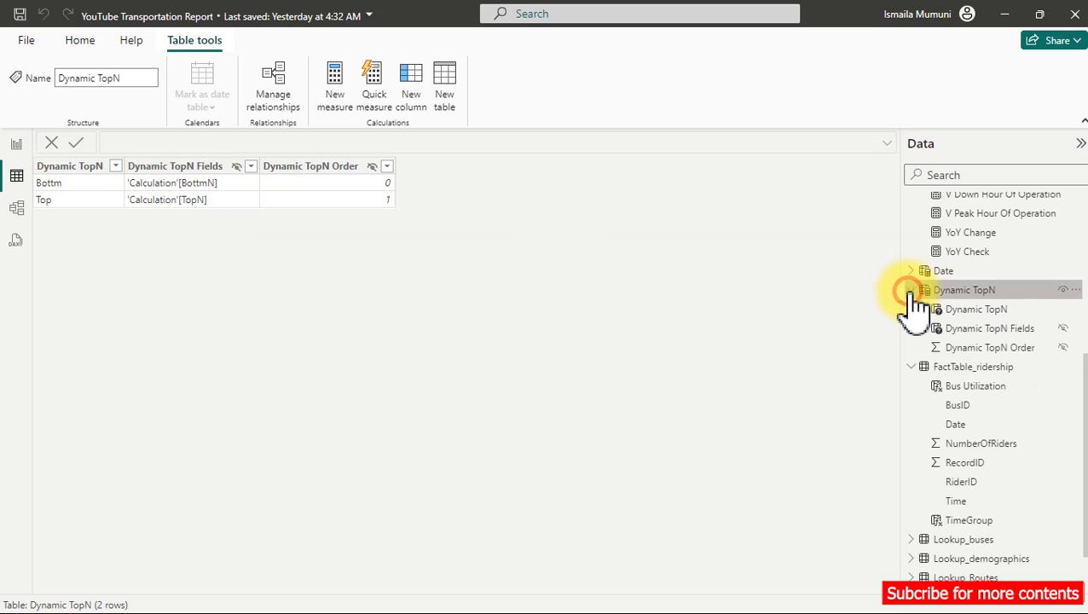
left_click(970, 315)
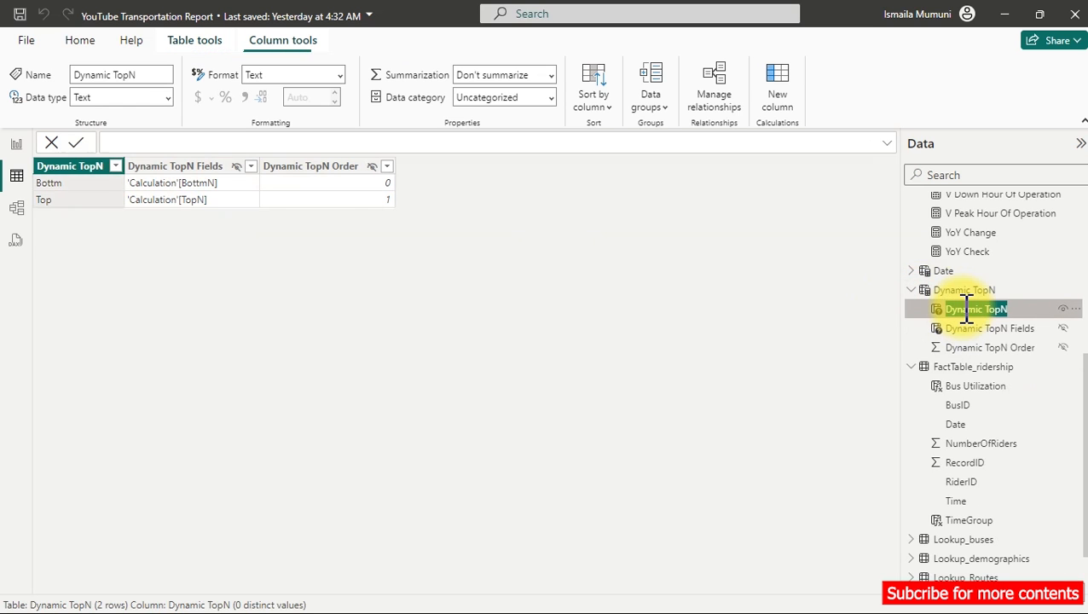
left_click(121, 149)
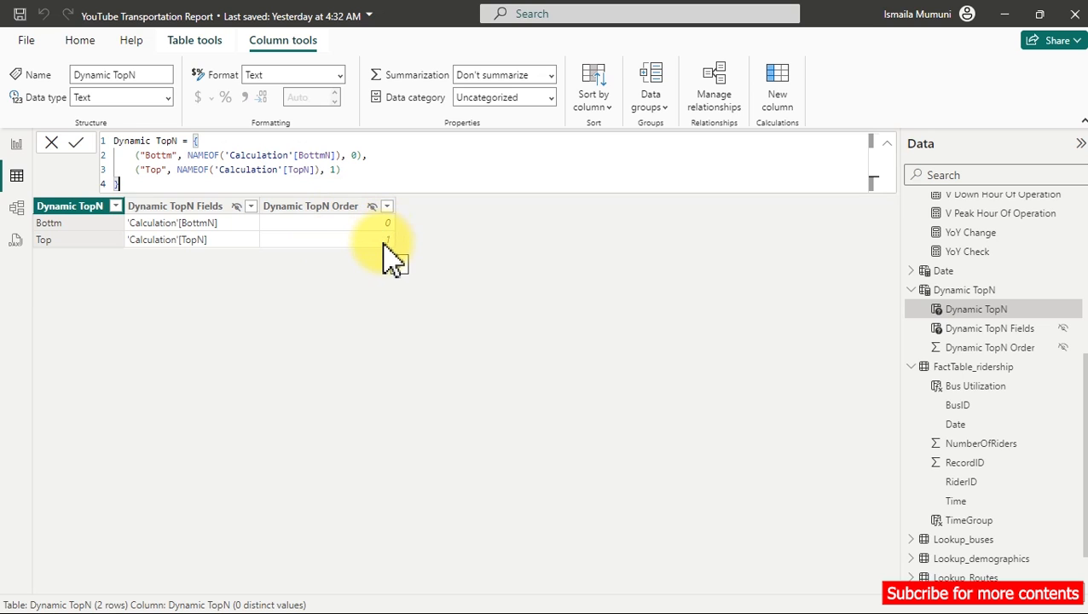
left_click(15, 146)
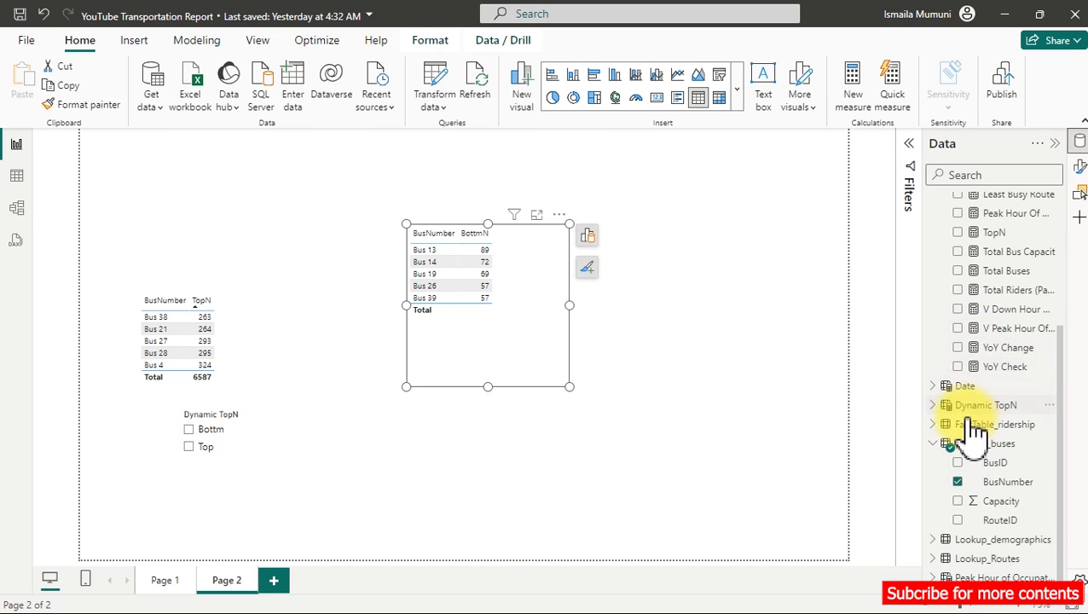
Step: Add the Dynamic TopN parameter field to the BottmN table and remove the BottmN measure from it
left_click(931, 406)
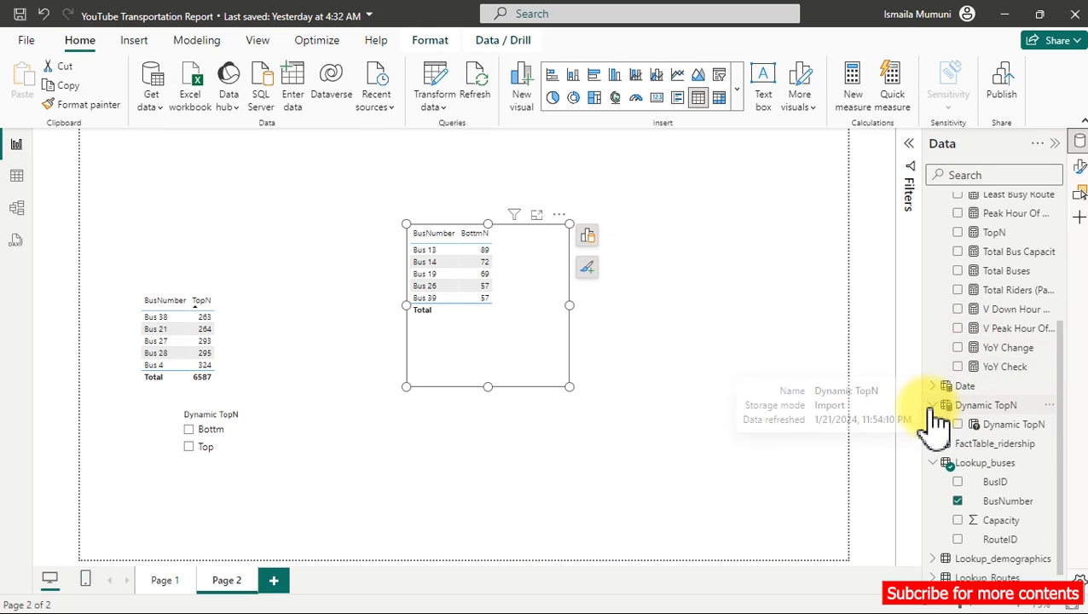
left_click(957, 424)
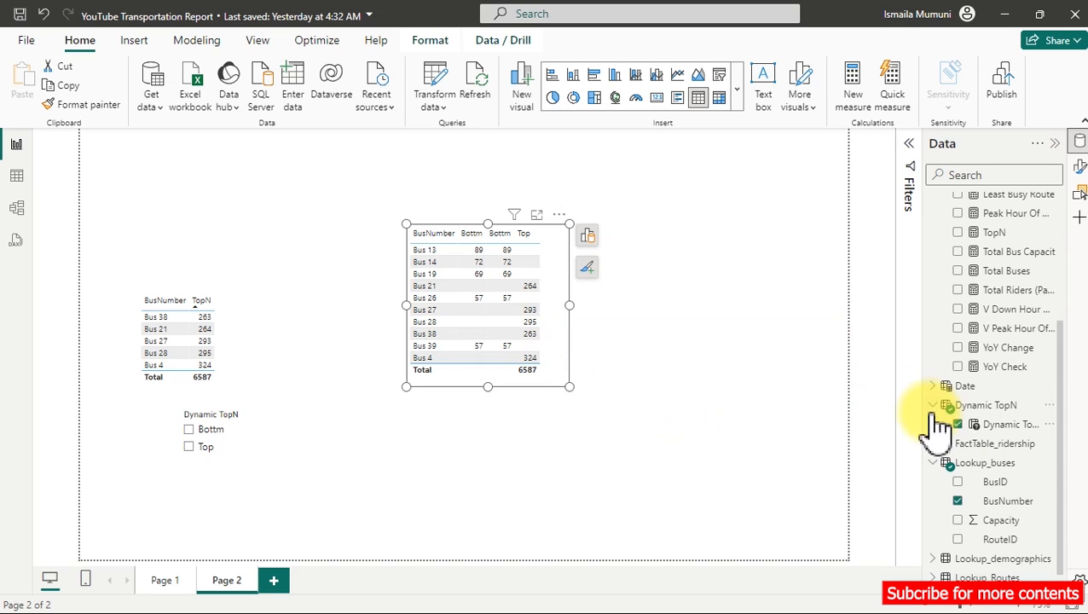
scroll(959, 320, "up", 5)
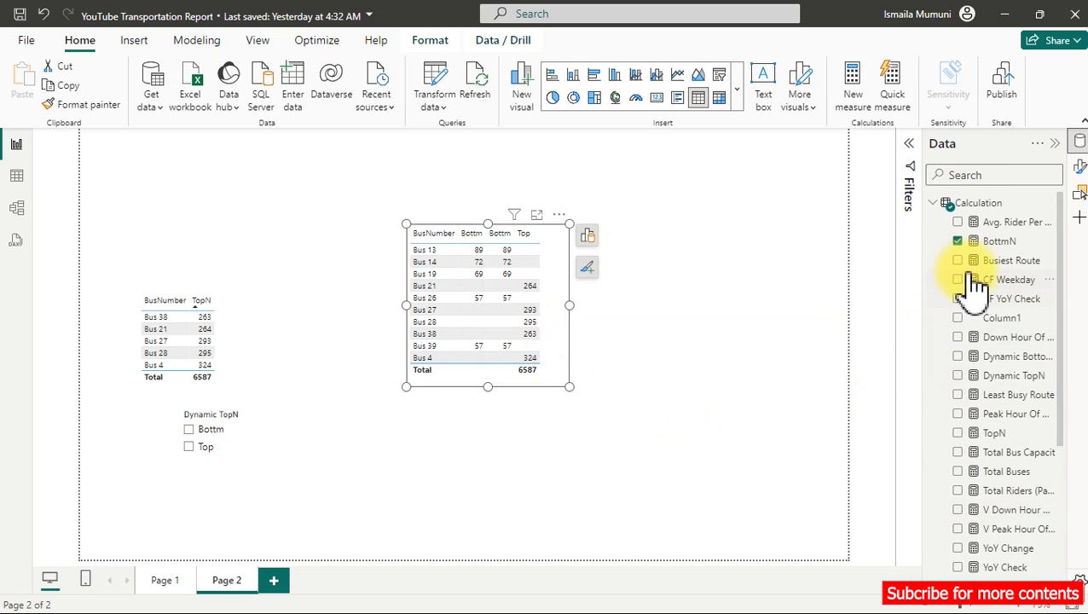
left_click(958, 241)
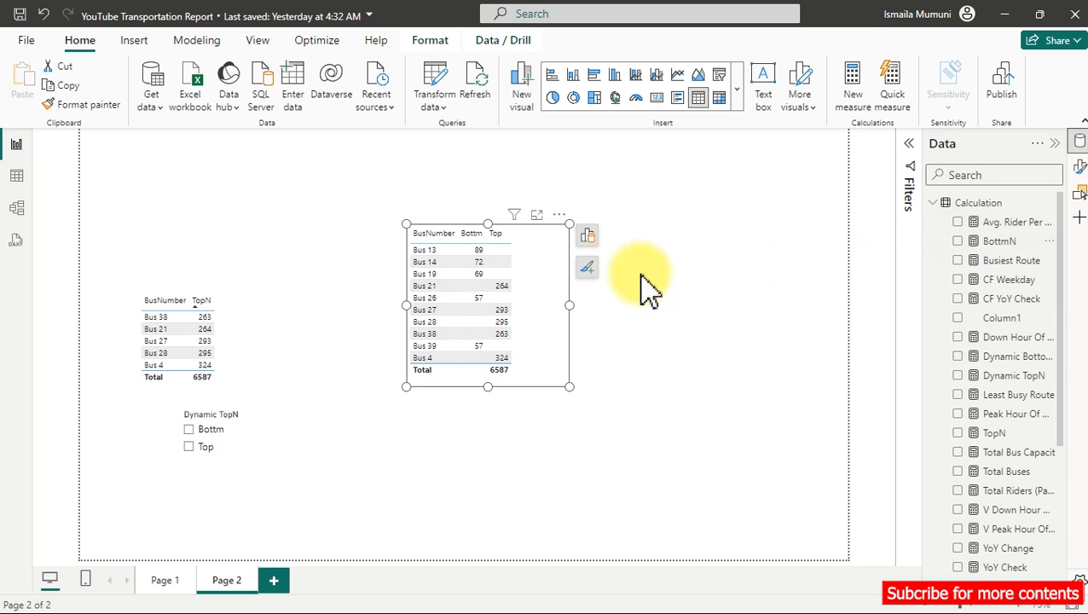
Step: Test the Dynamic TopN slicer on the moved table by selecting Bottm and switching to Top
left_click(189, 430)
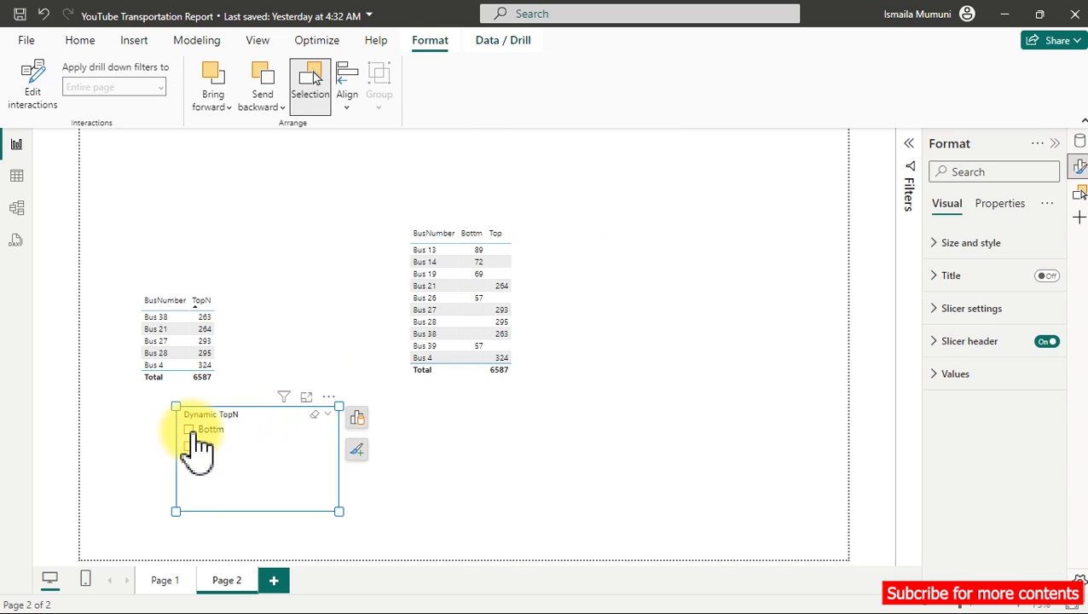
left_click(570, 505)
left_click(190, 430)
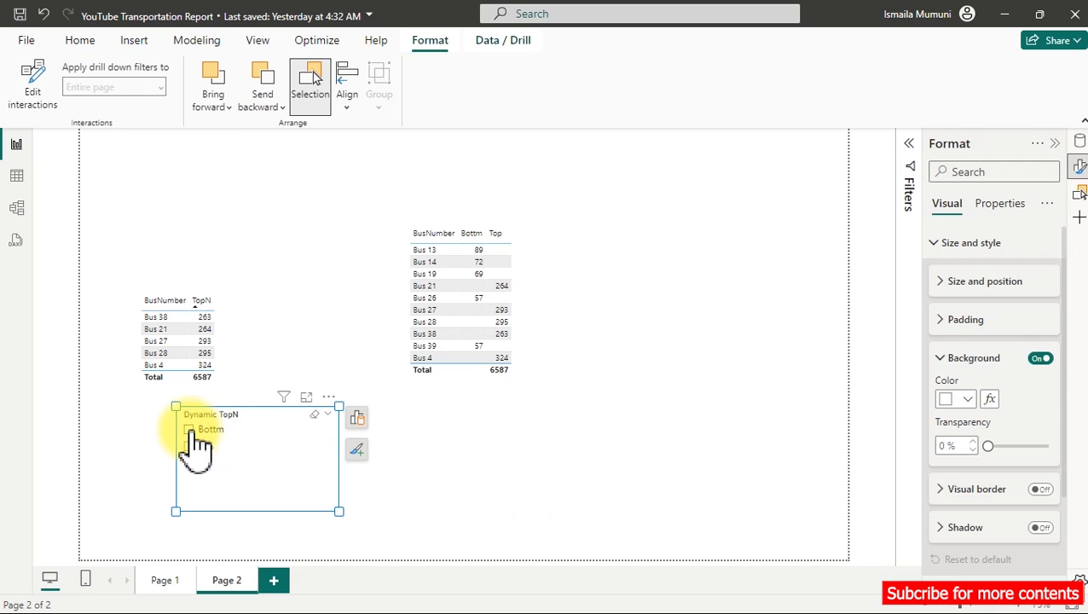
left_click(508, 378)
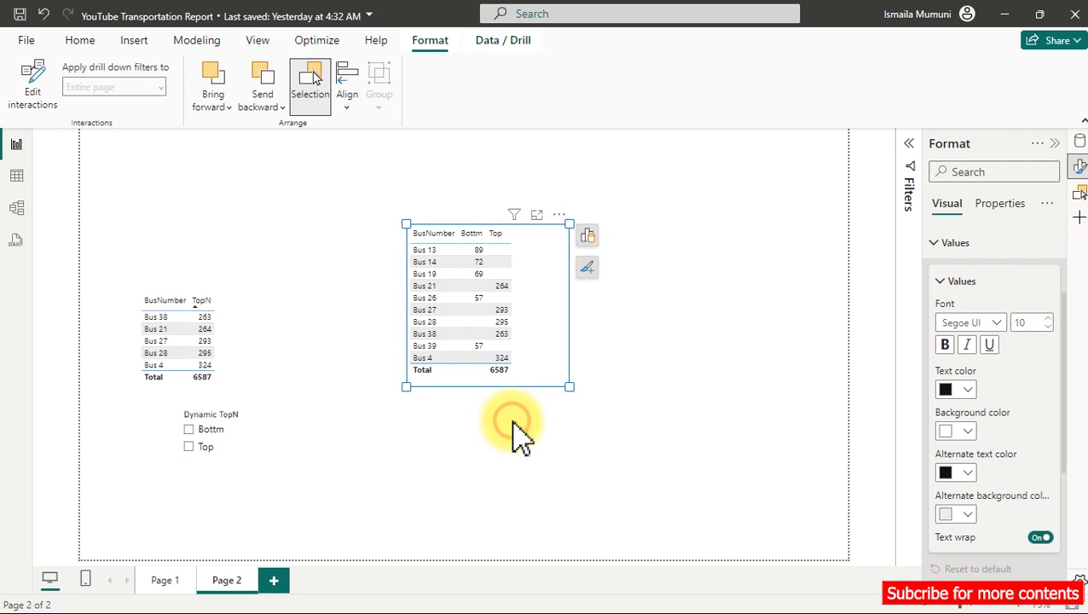
left_click(514, 424)
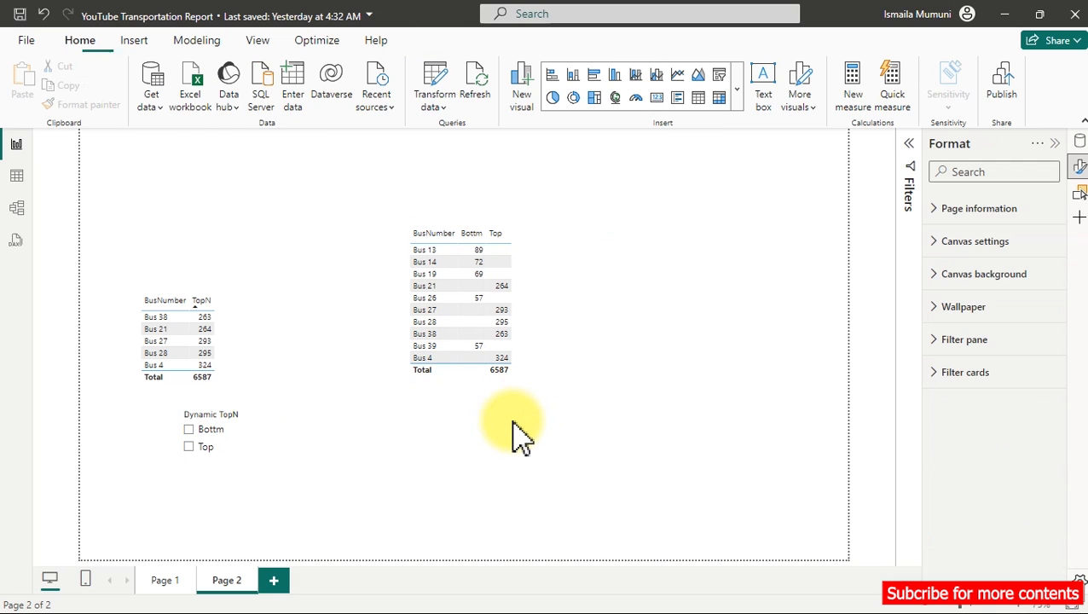
left_click(191, 432)
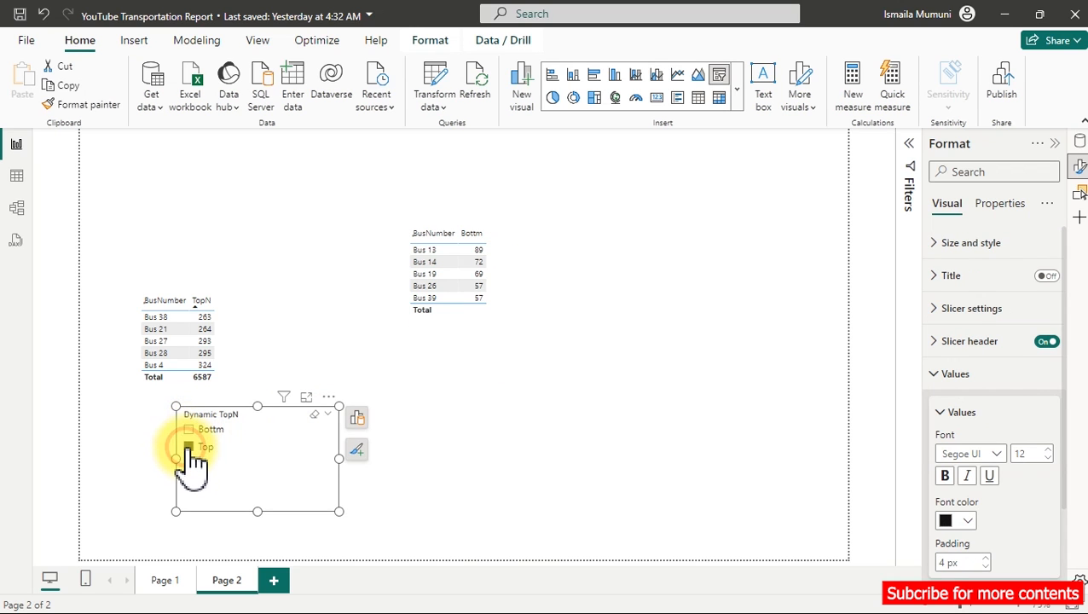
Step: Convert the slicer-driven table to a clustered column chart and widen it, with Bottm selected in the slicer
left_click(532, 309)
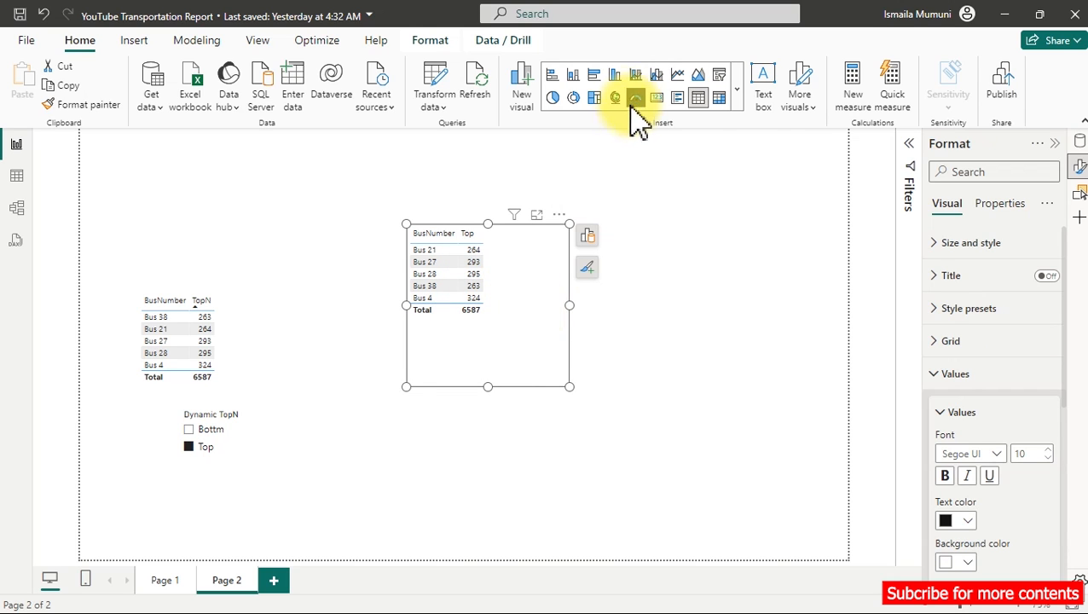
left_click(614, 78)
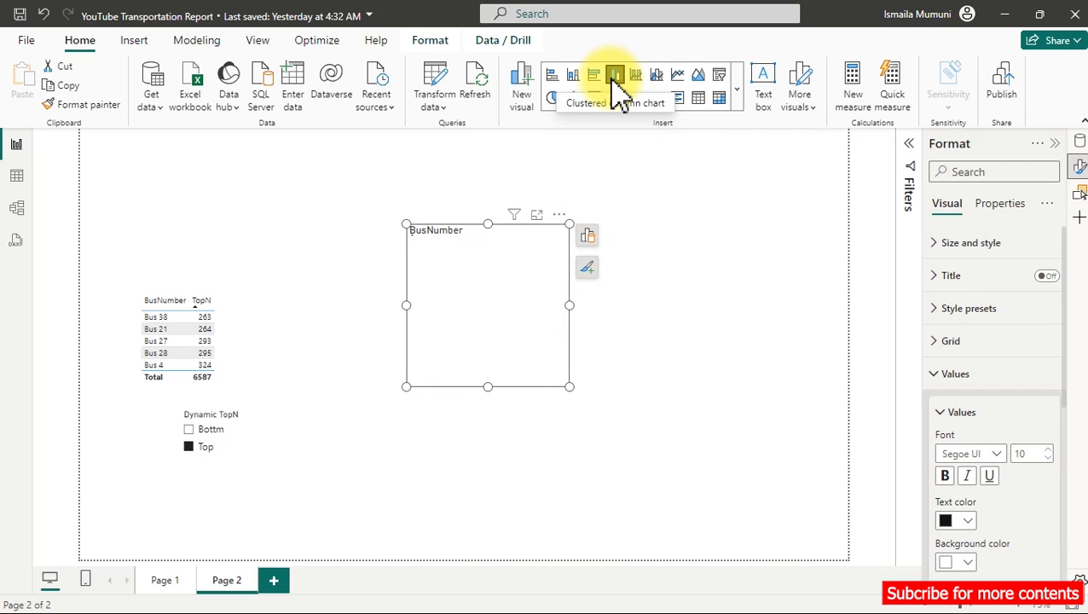
left_click(195, 437)
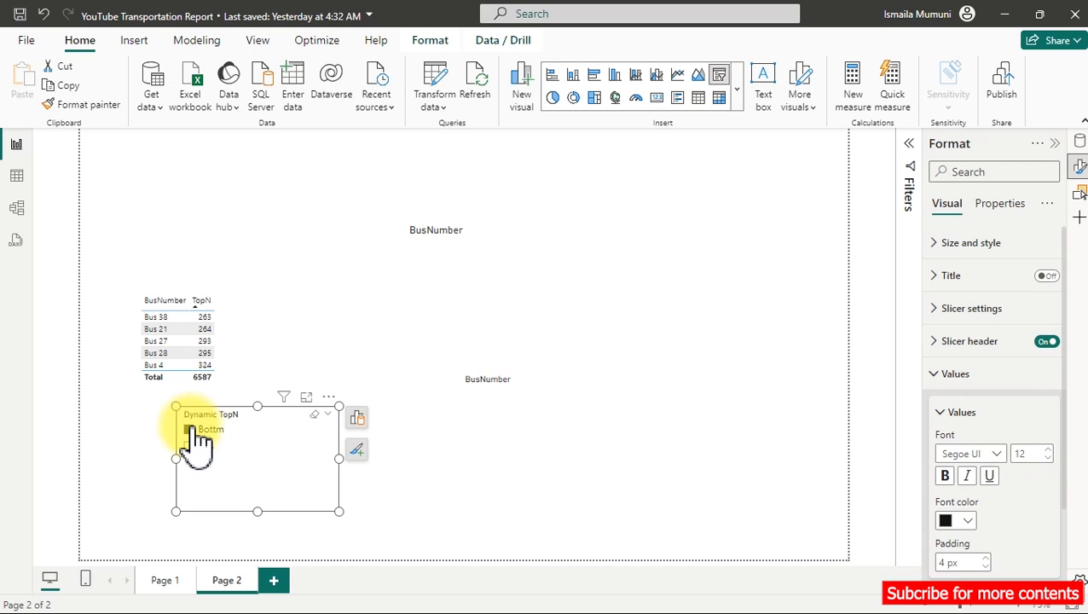
left_click(550, 303)
left_click_drag(570, 304, 638, 305)
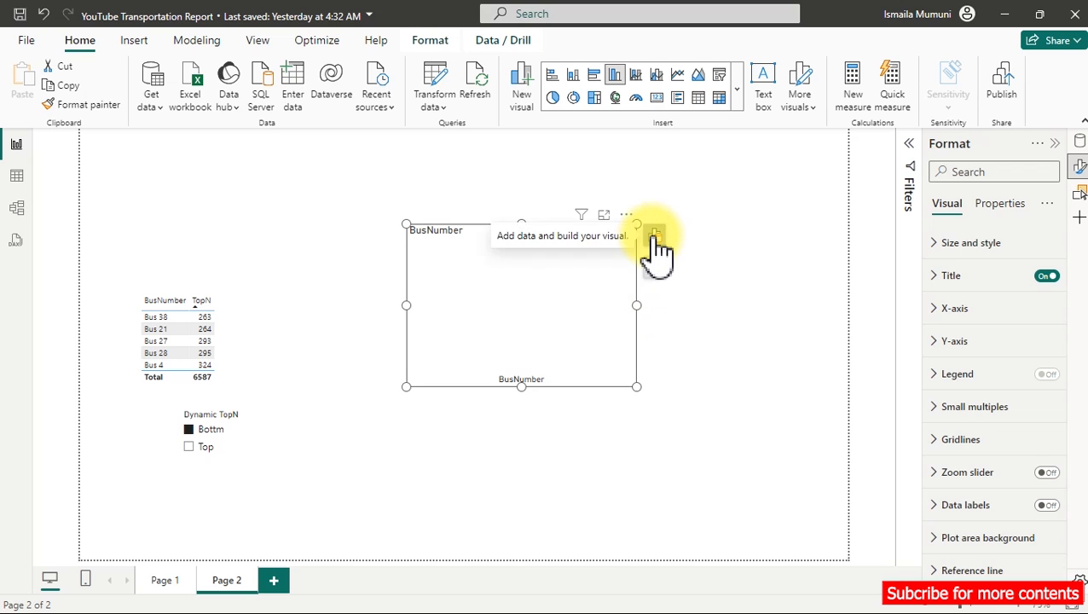
Step: Move the Dynamic TopN field of the column chart from the Legend to the Y-axis
left_click(652, 236)
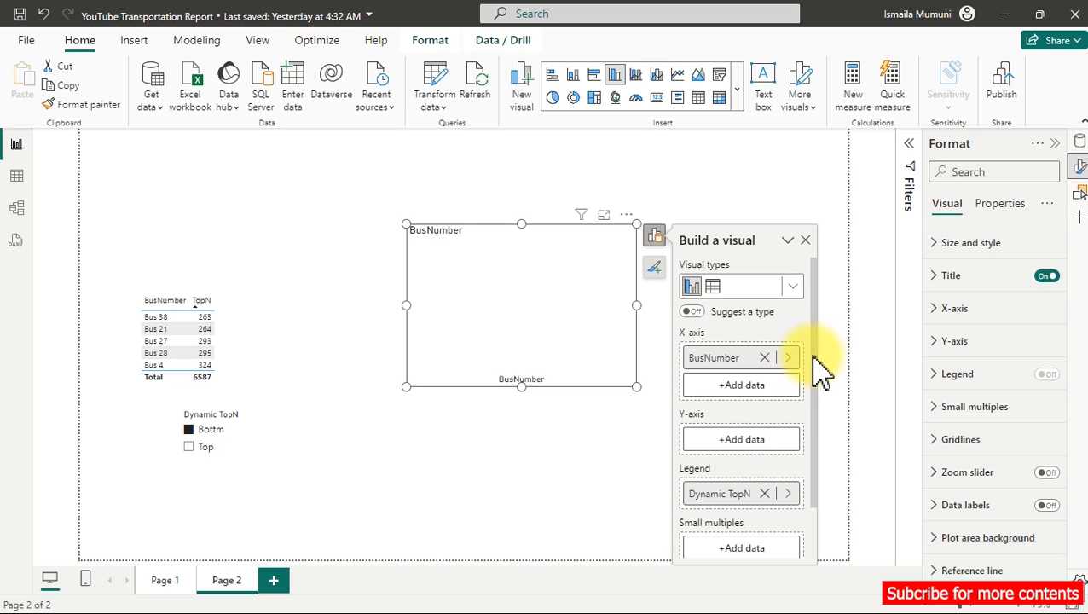
left_click_drag(813, 356, 813, 365)
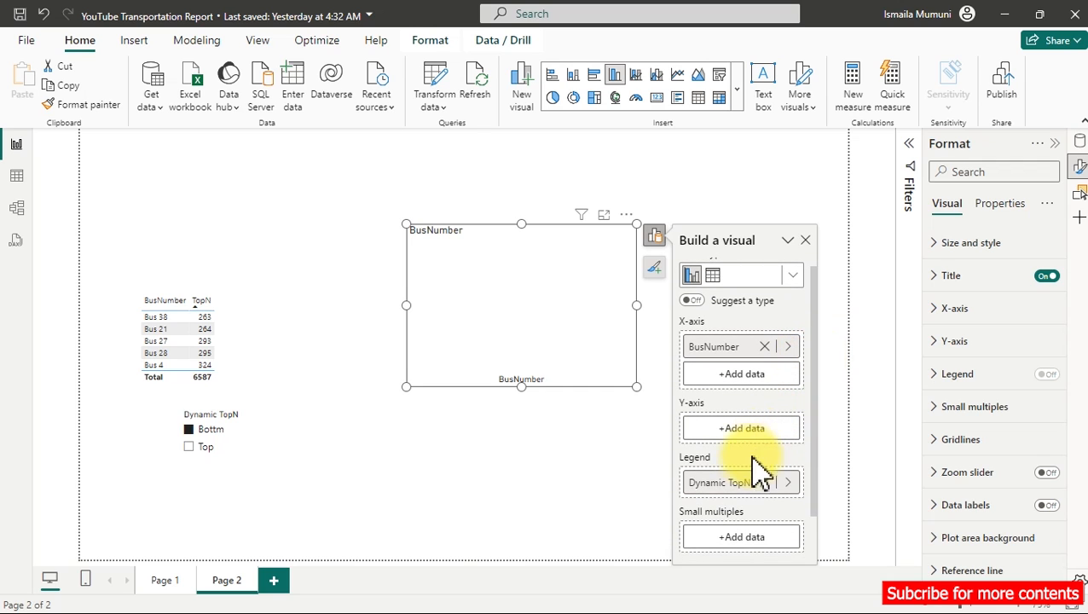
left_click(738, 498)
left_click_drag(738, 498, 745, 436)
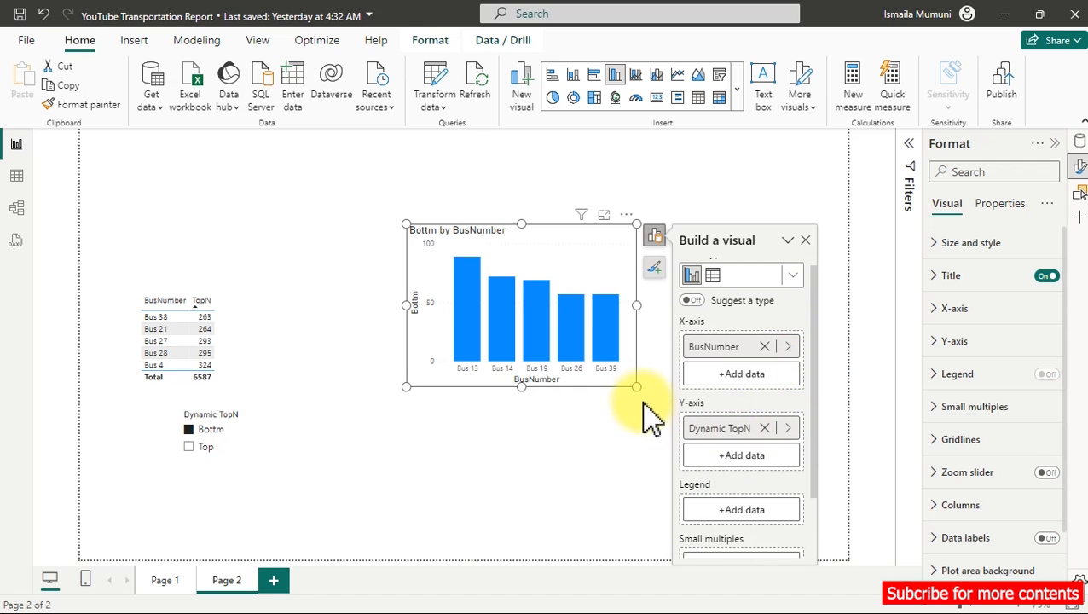
Step: Enlarge the column chart slightly and select Top in the Dynamic TopN slicer
left_click_drag(636, 388, 665, 396)
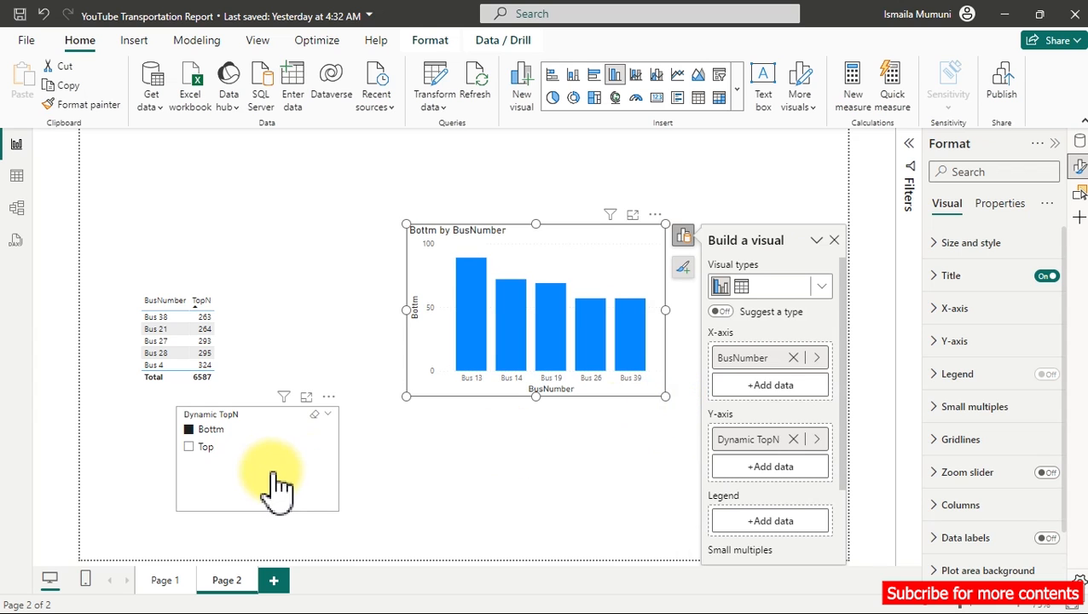
left_click(187, 445)
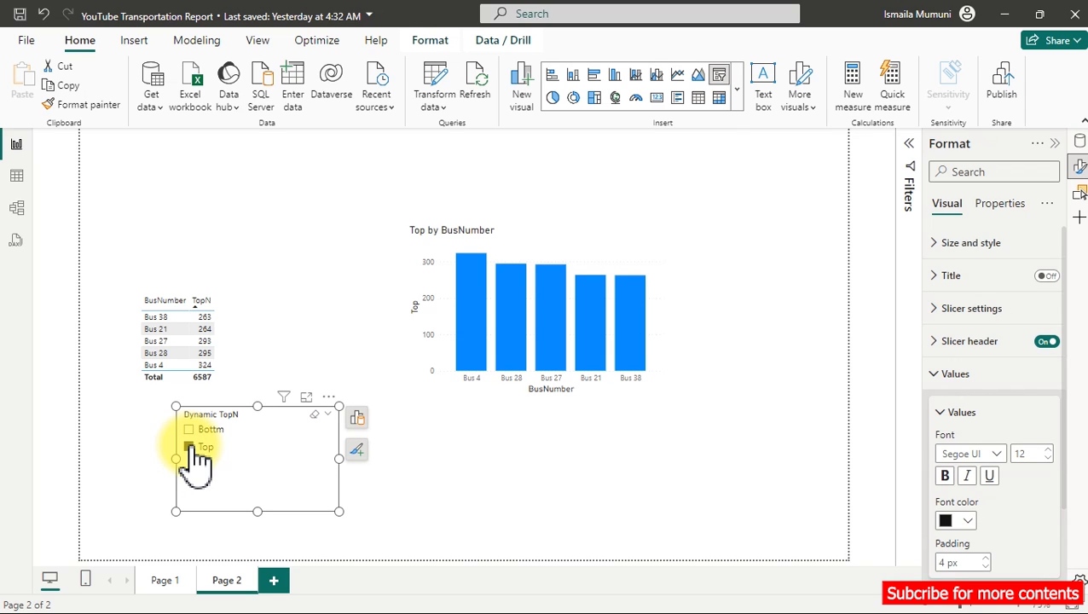
left_click(964, 381)
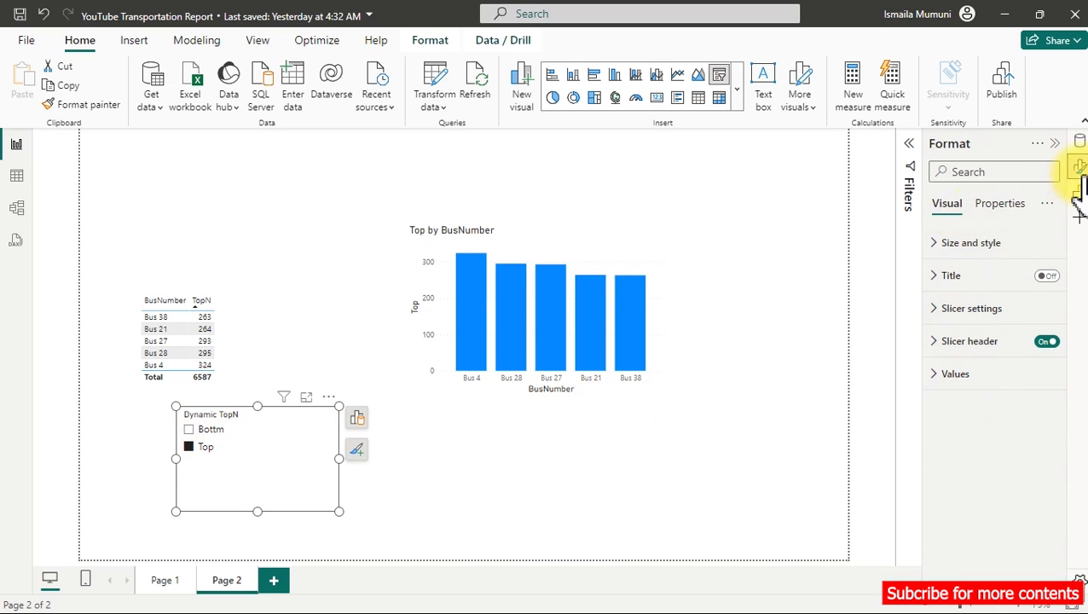
Step: Turn off the column chart's X-axis title and make its X-axis values bold
left_click(615, 232)
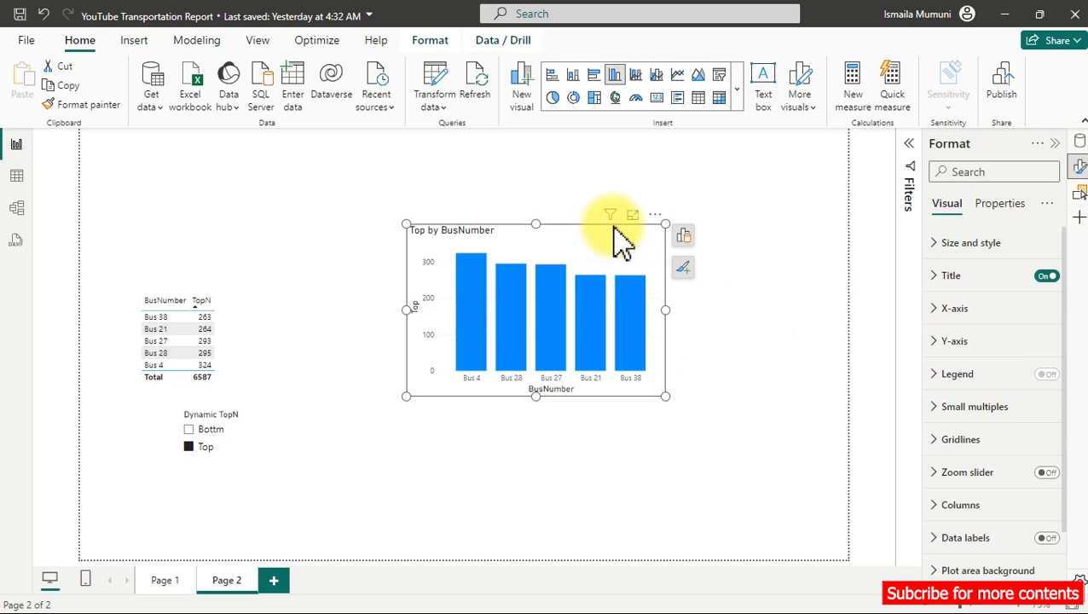
left_click(940, 313)
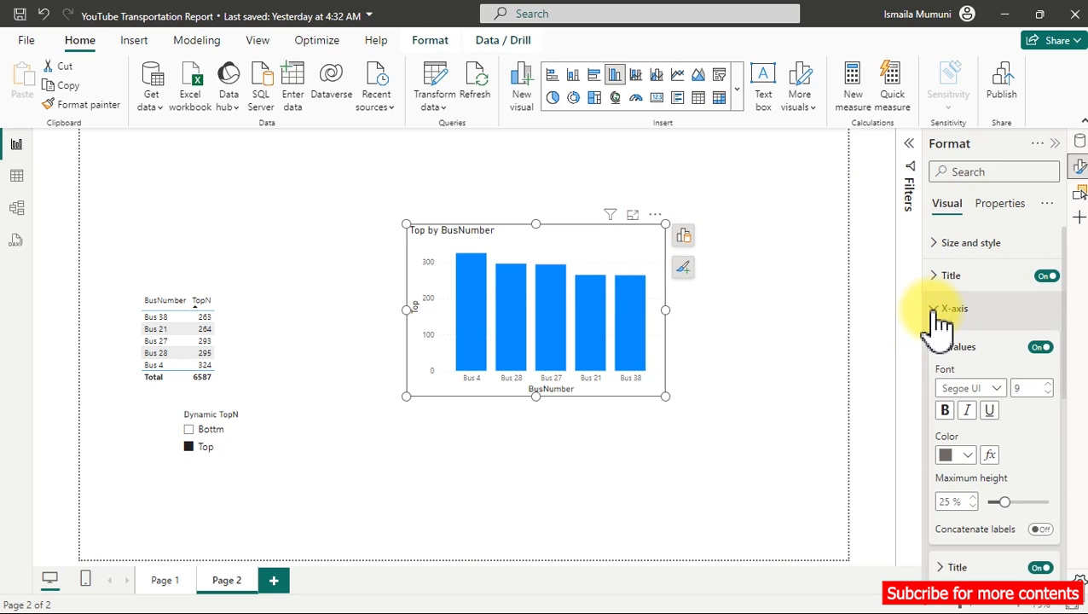
left_click(1039, 567)
left_click(941, 410)
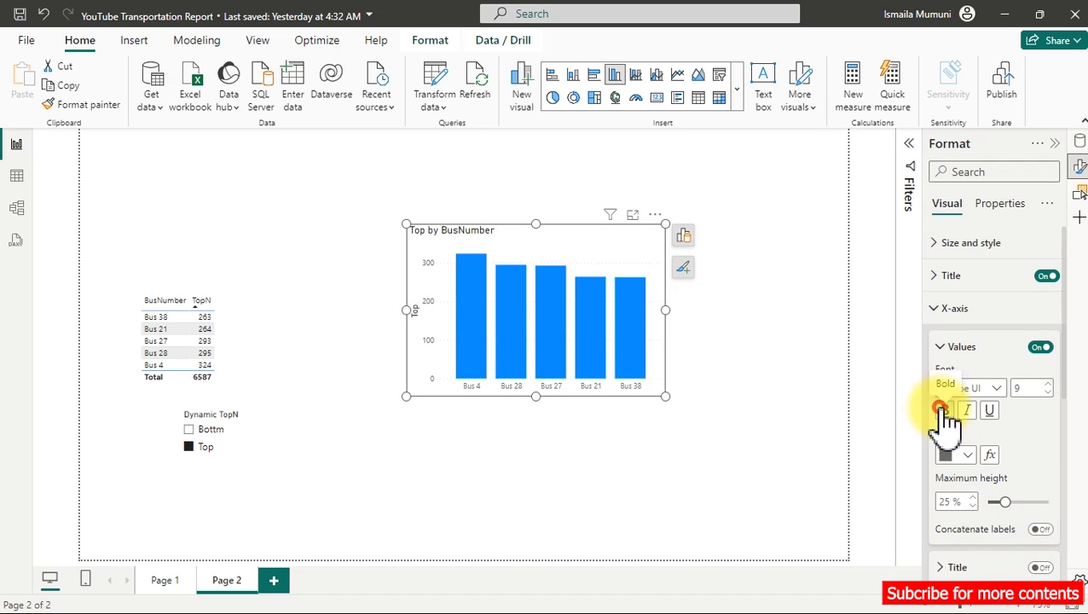
left_click(945, 309)
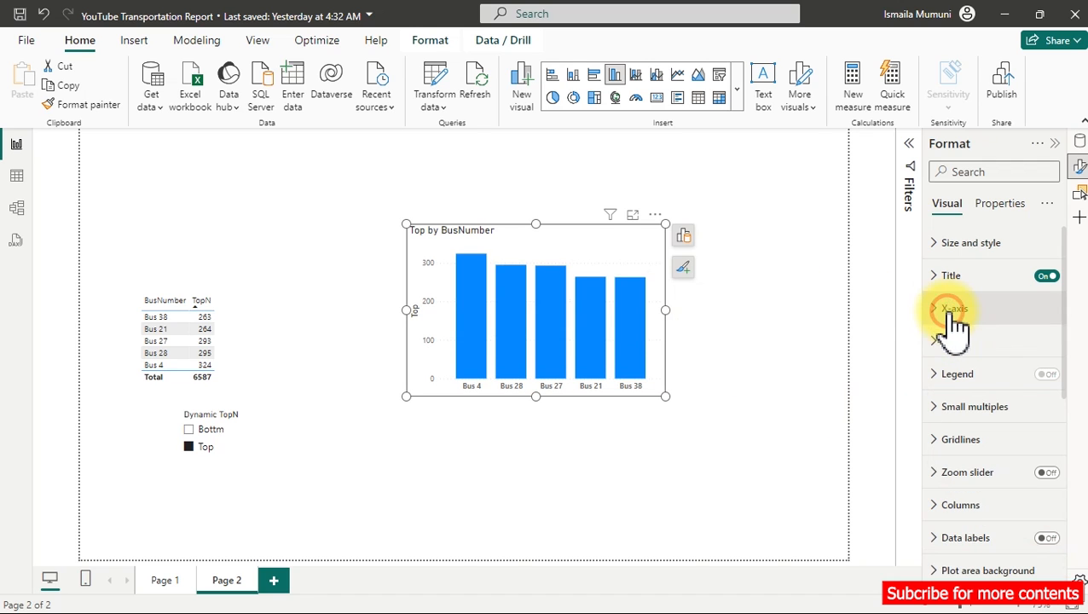
Step: Turn off the column chart's Y-axis values and Y-axis title
left_click(955, 343)
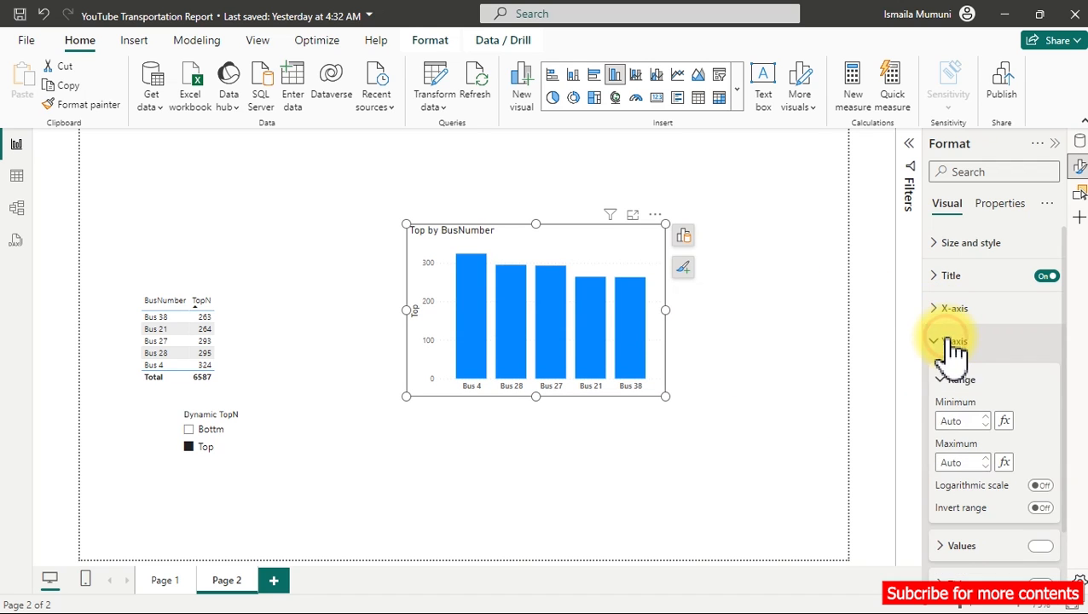
left_click(1042, 545)
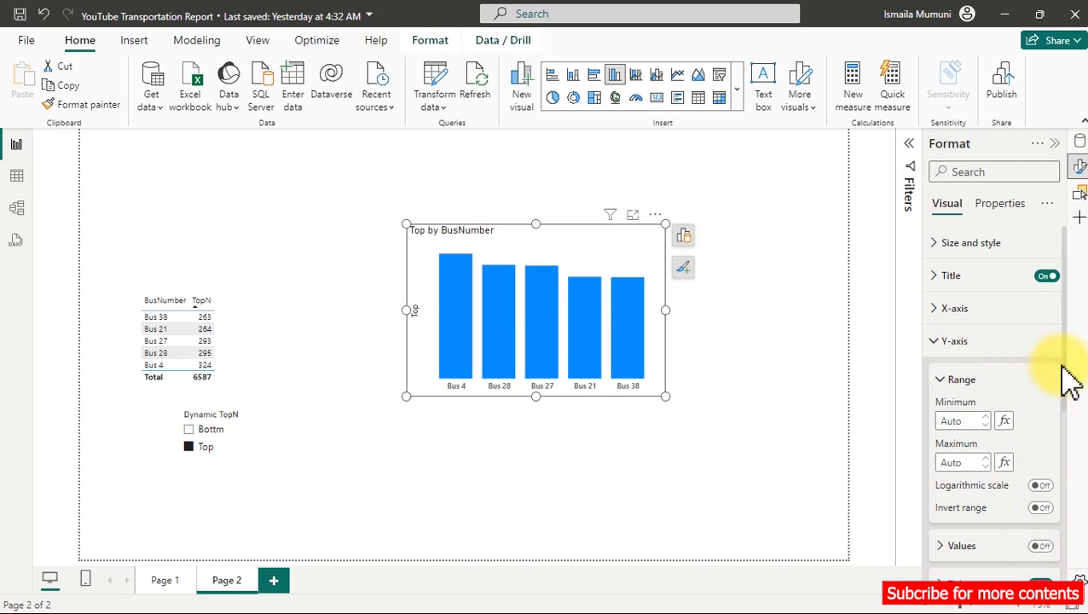
scroll(1073, 376, "down", 3)
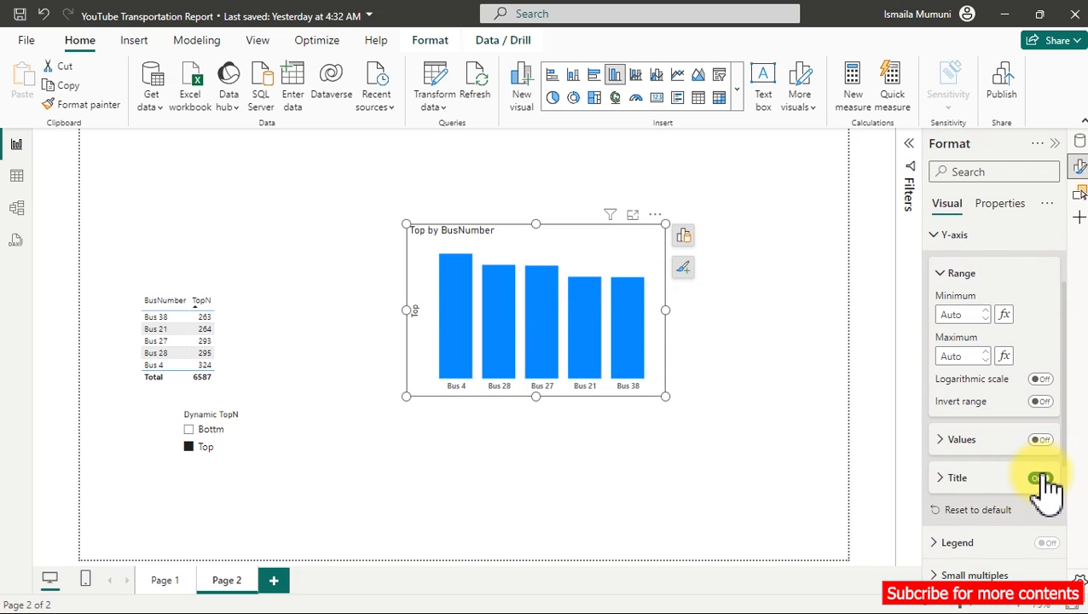
left_click(1042, 480)
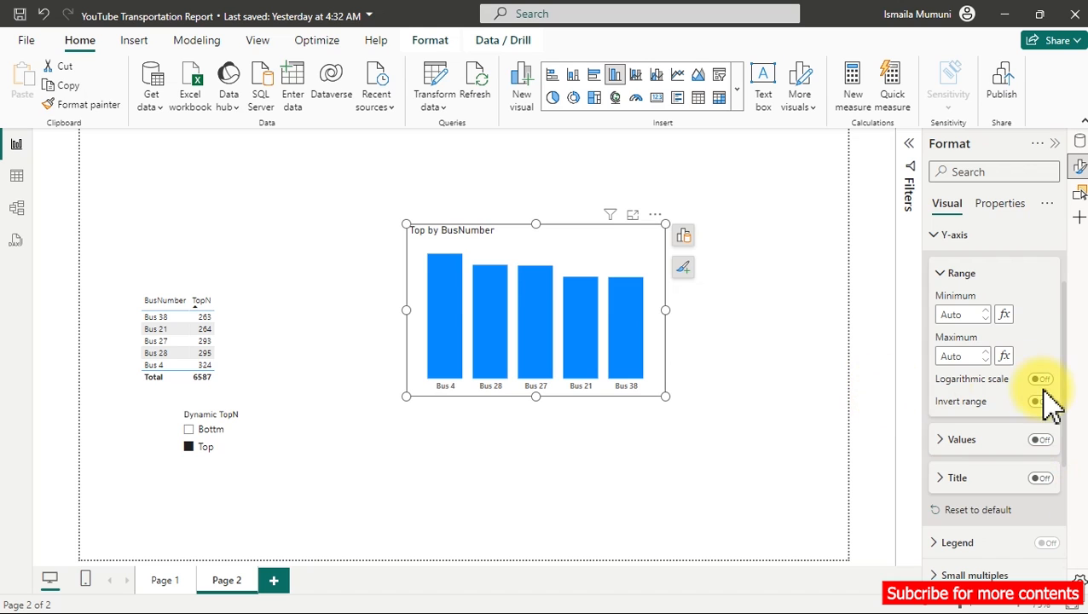
Step: Turn off the column chart's title and reduce the chart's height slightly
scroll(1070, 392, "up", 3)
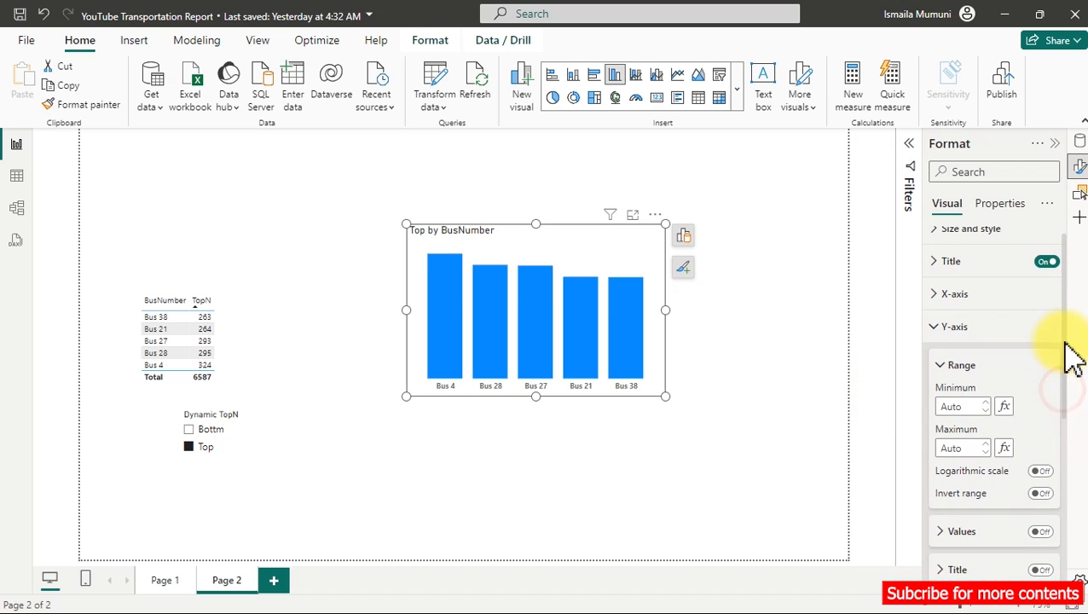
left_click(983, 344)
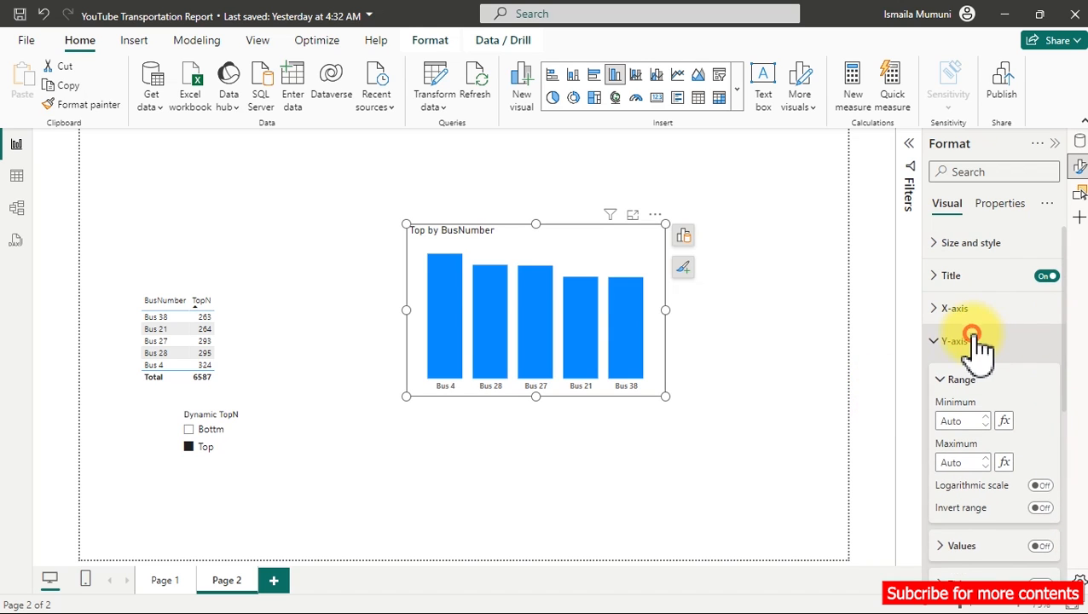
left_click(1046, 275)
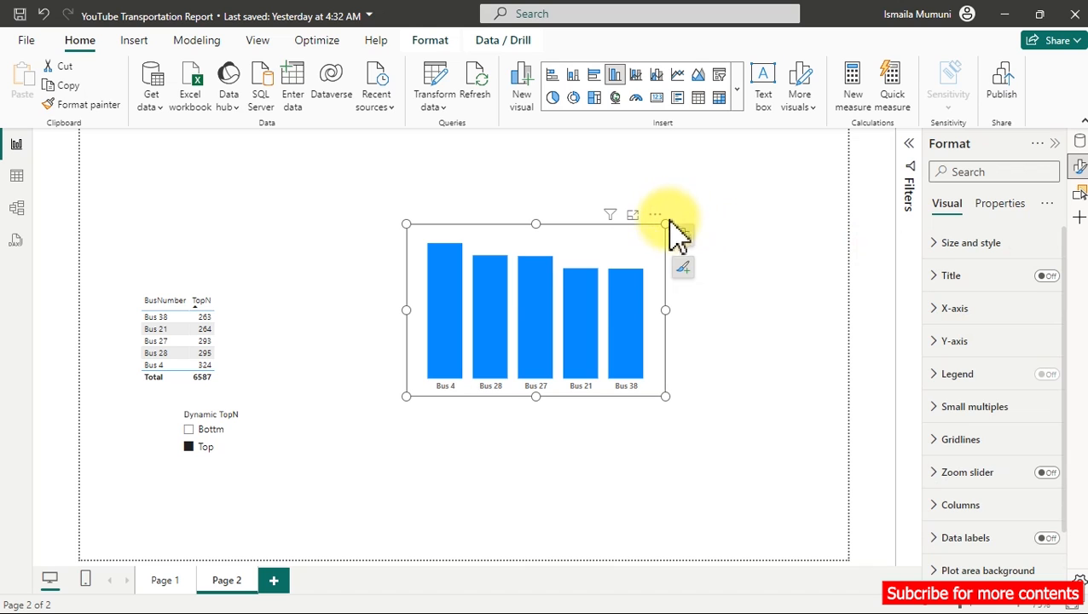
left_click_drag(665, 225, 665, 244)
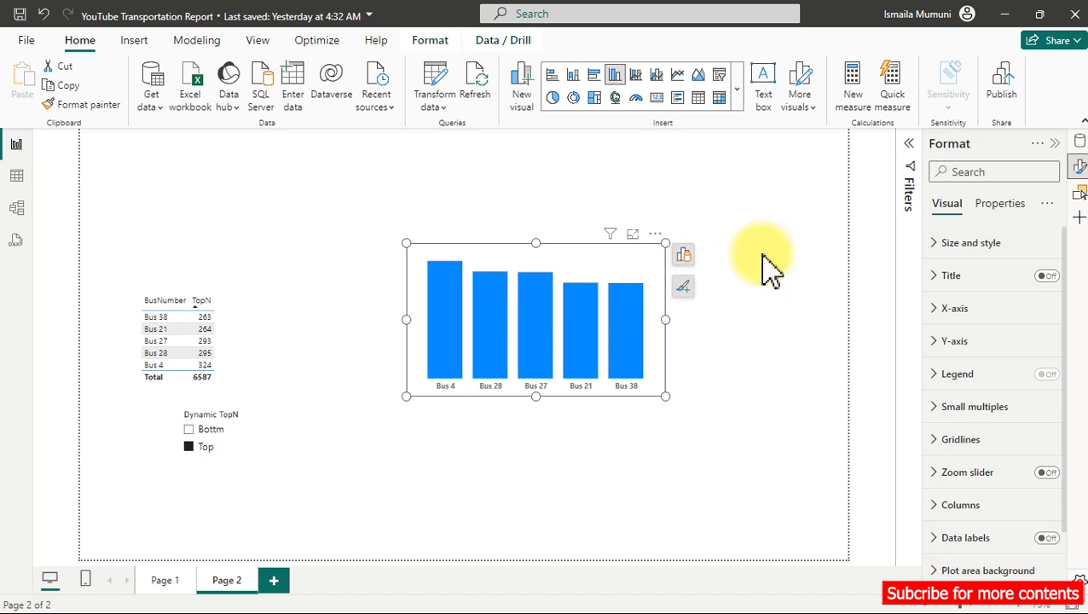
Step: Turn on the column chart's data labels and move the chart lower on the page, closer to the BusNumber table
left_click(1046, 538)
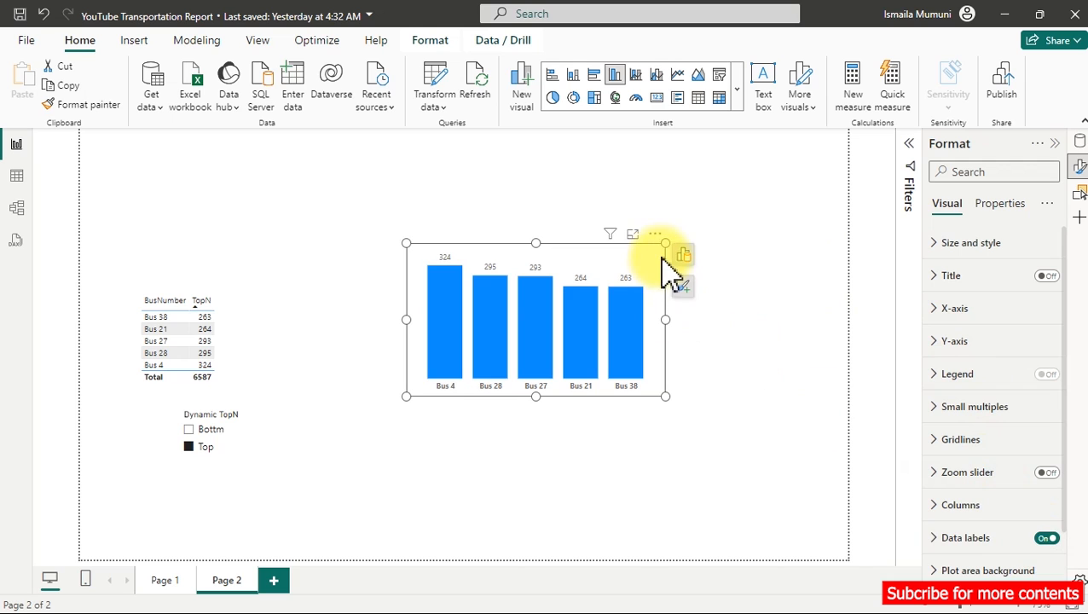
left_click_drag(660, 266, 594, 324)
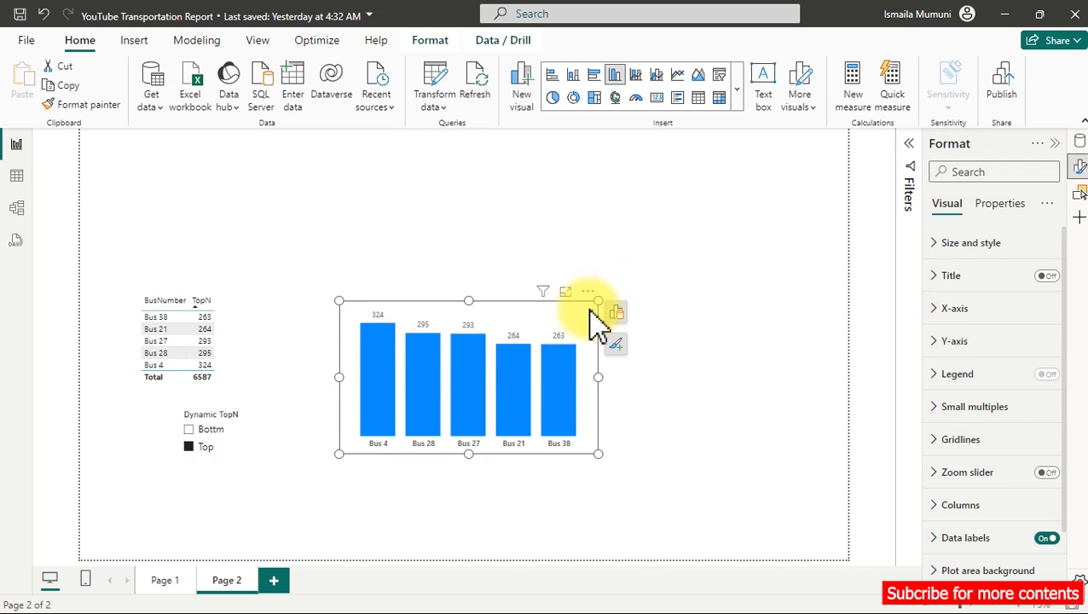
Step: Select Bottm in the Dynamic TopN slicer, then place the slicer above the column chart with its height cut to fit the two options
left_click(248, 432)
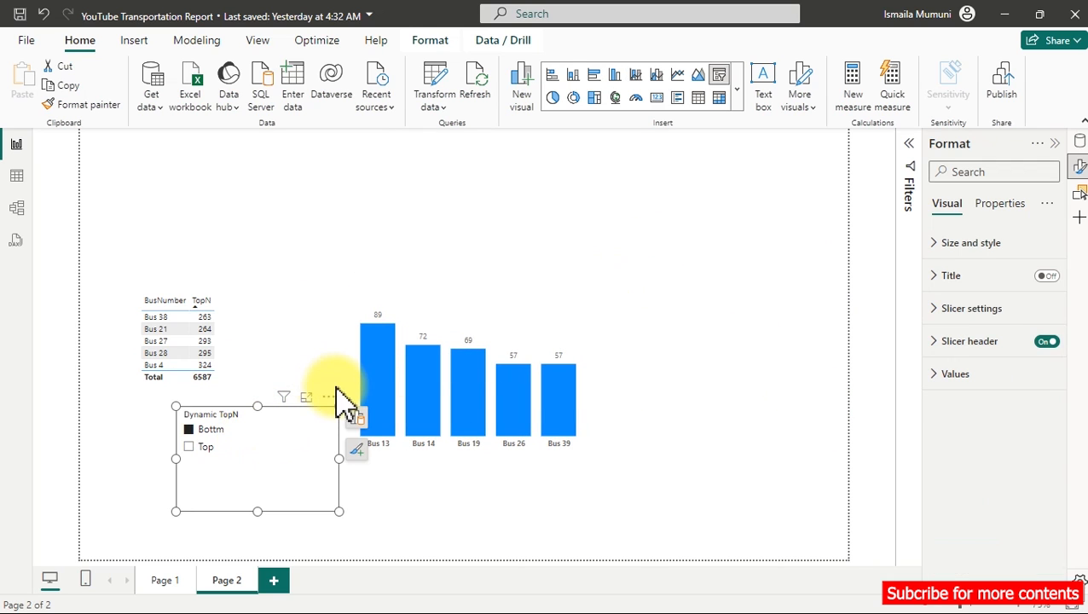
left_click_drag(333, 408, 329, 396)
left_click_drag(418, 230, 530, 198)
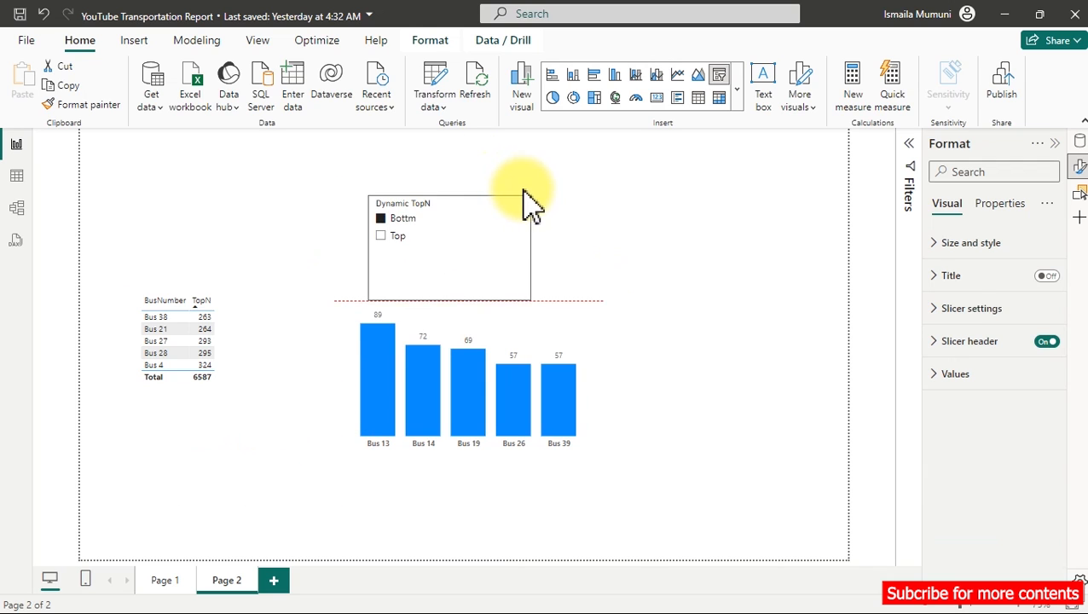
left_click(706, 396)
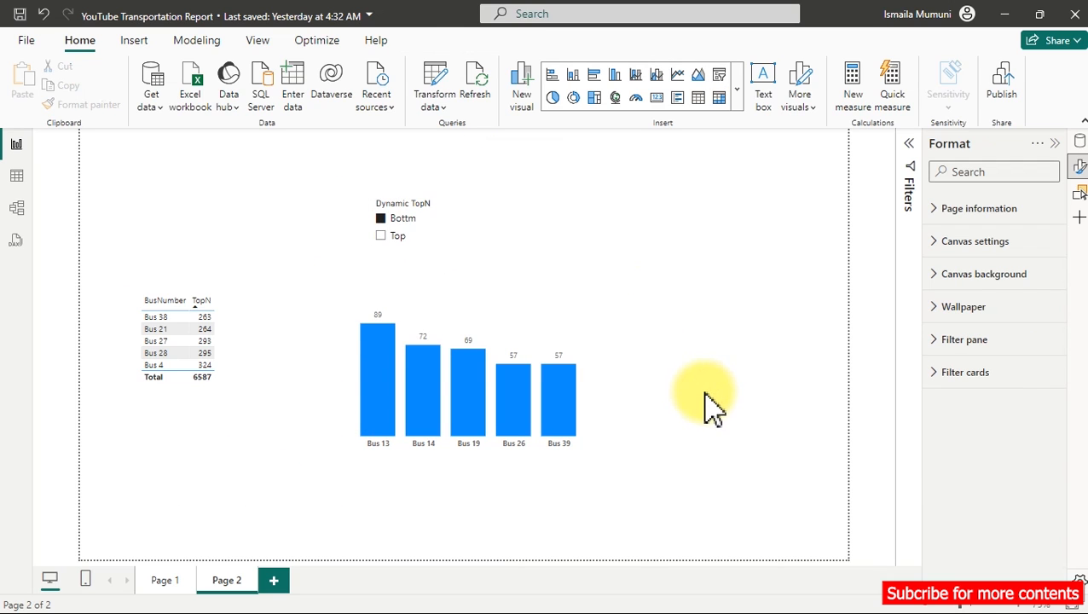
left_click(449, 282)
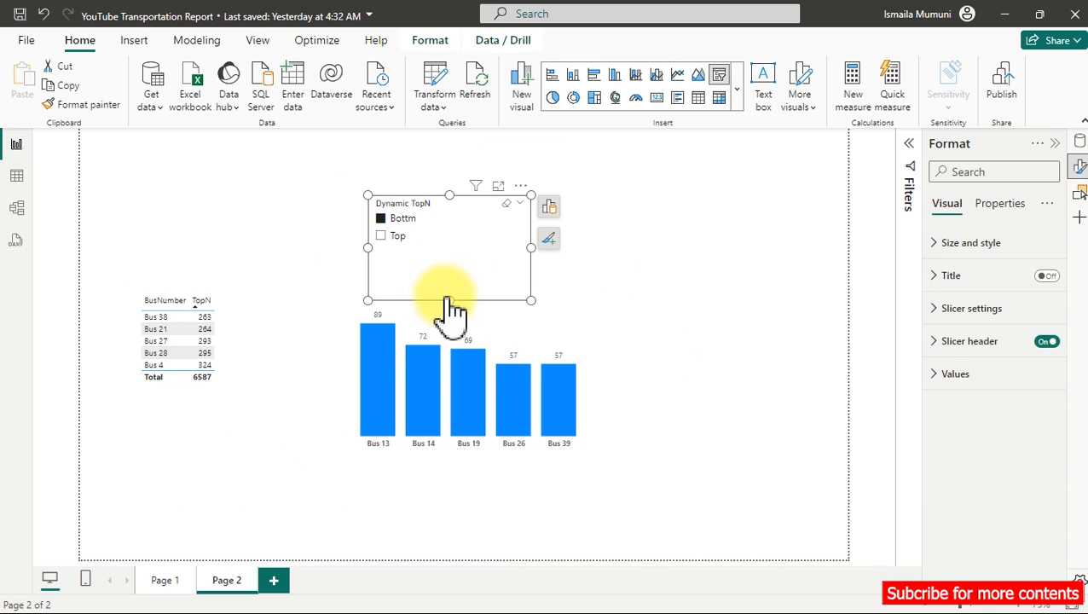
left_click_drag(449, 298, 450, 253)
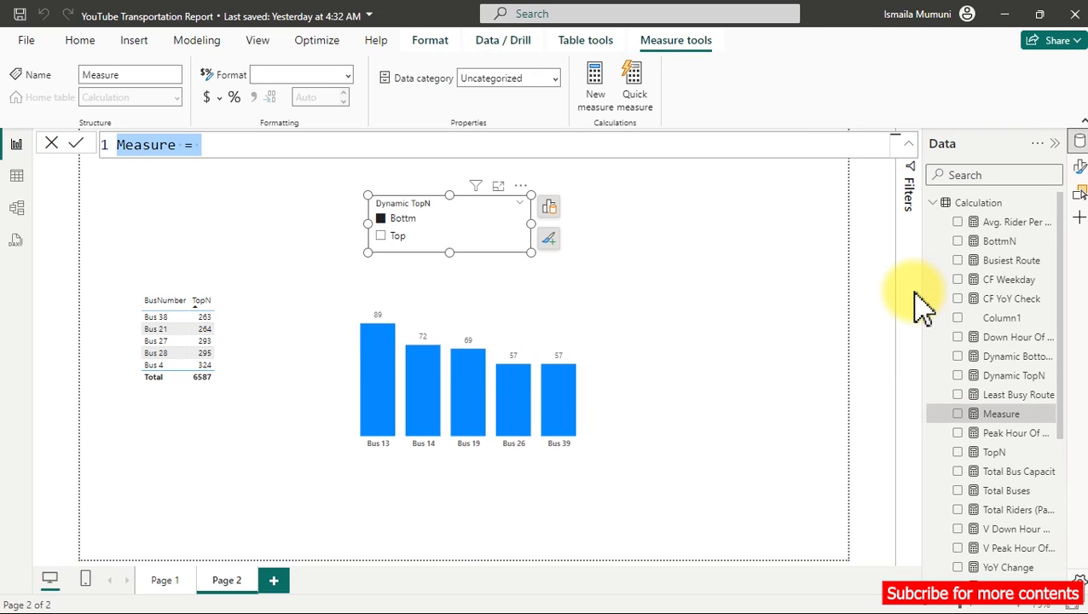
type("Capti")
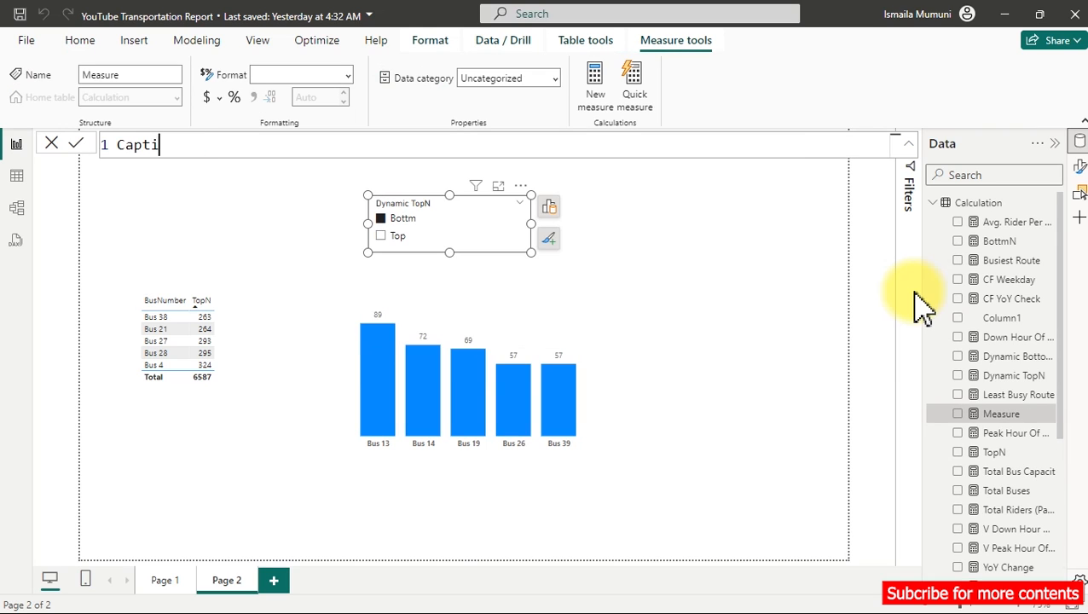
type("on =")
key("shift+Return")
type("IF(")
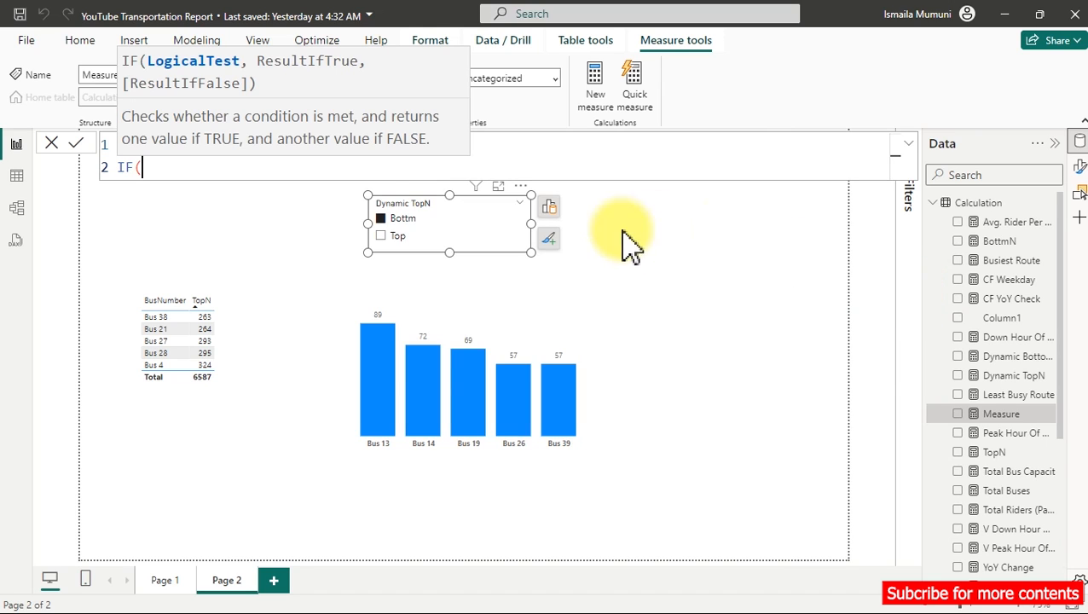
left_click(53, 145)
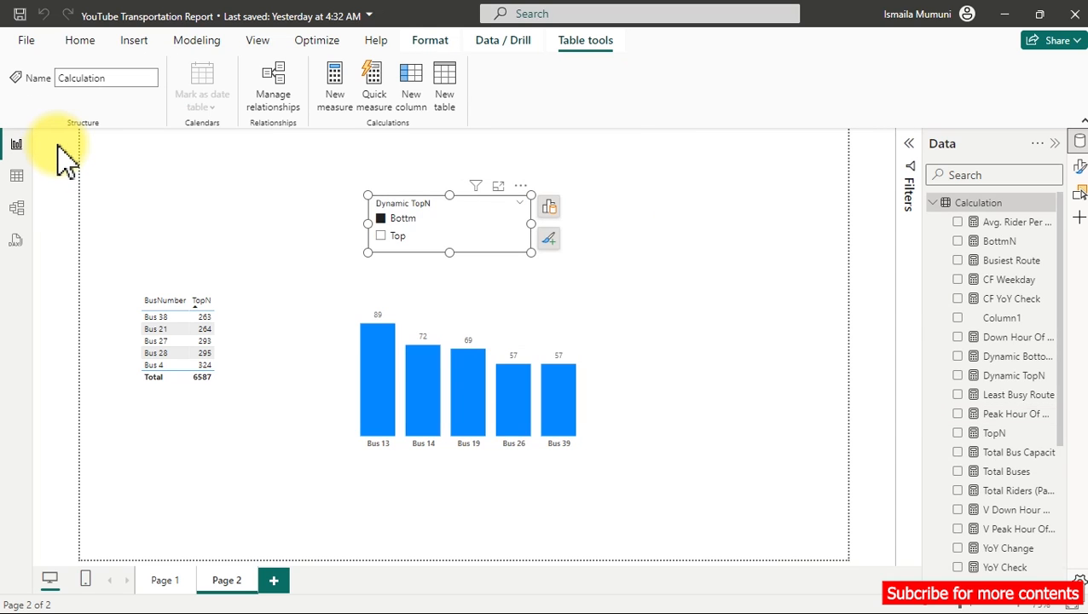
Step: Examine the Dynamic TopN table's rows and Order values in Table view, then return to the report page
left_click(16, 177)
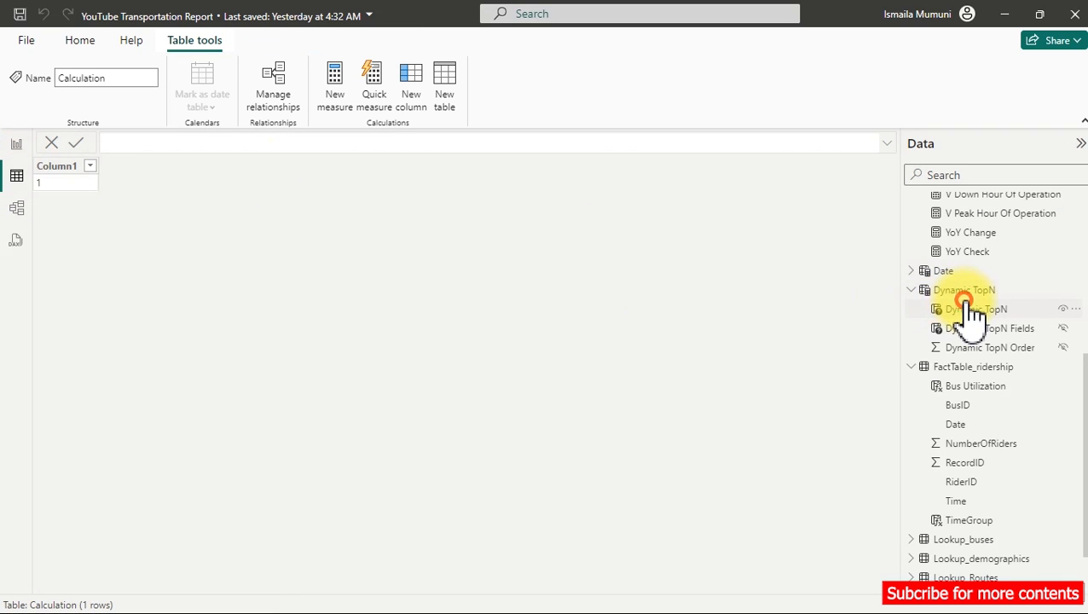
left_click(972, 310)
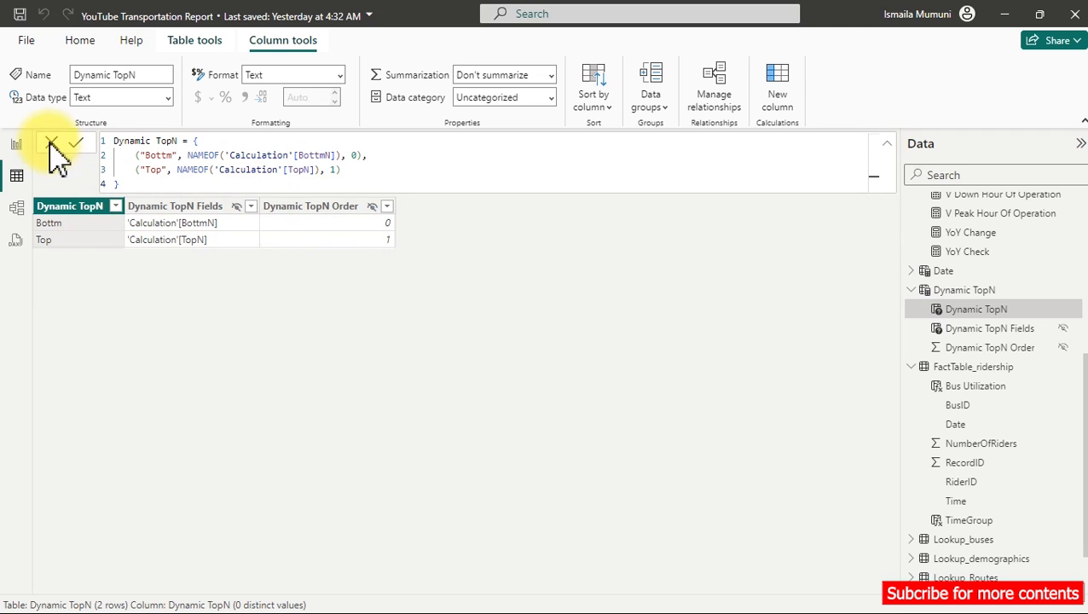
left_click(17, 147)
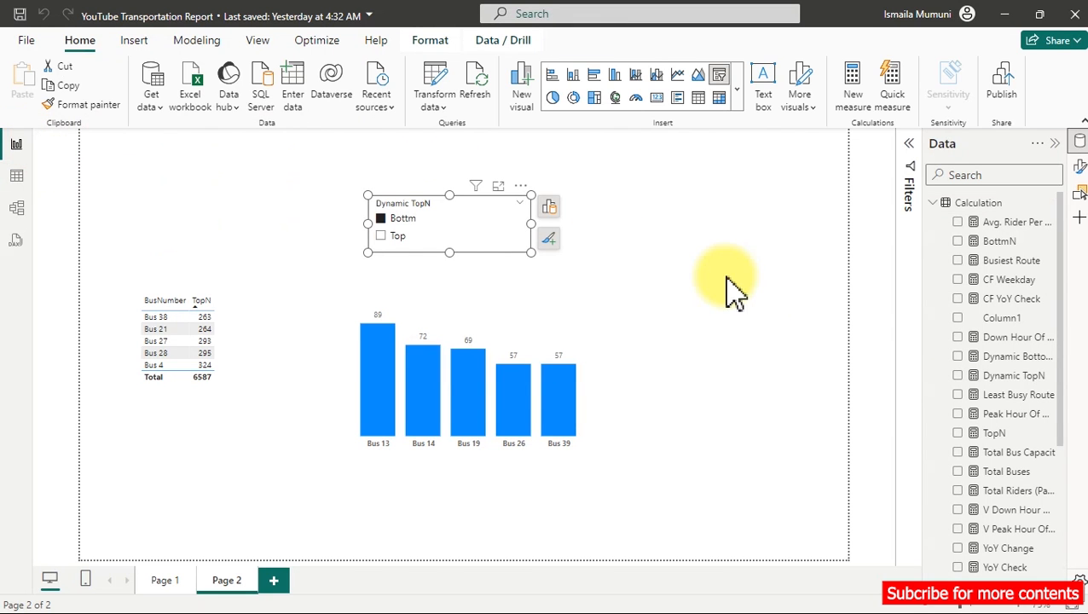
Step: Create a new measure named Caption in the Calculation table and start its formula with an IF function
right_click(944, 317)
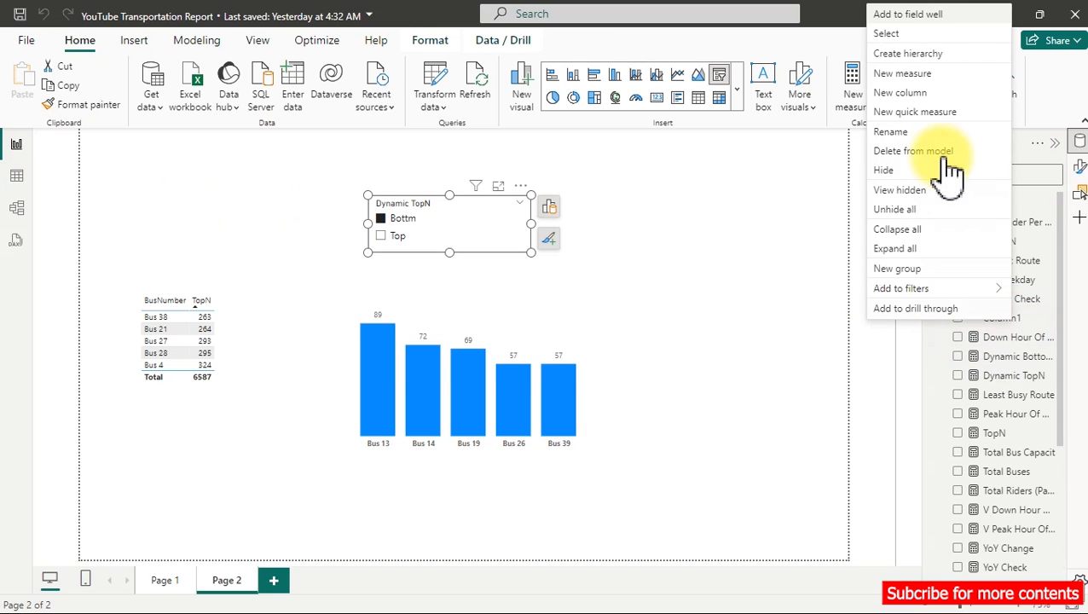
left_click(914, 76)
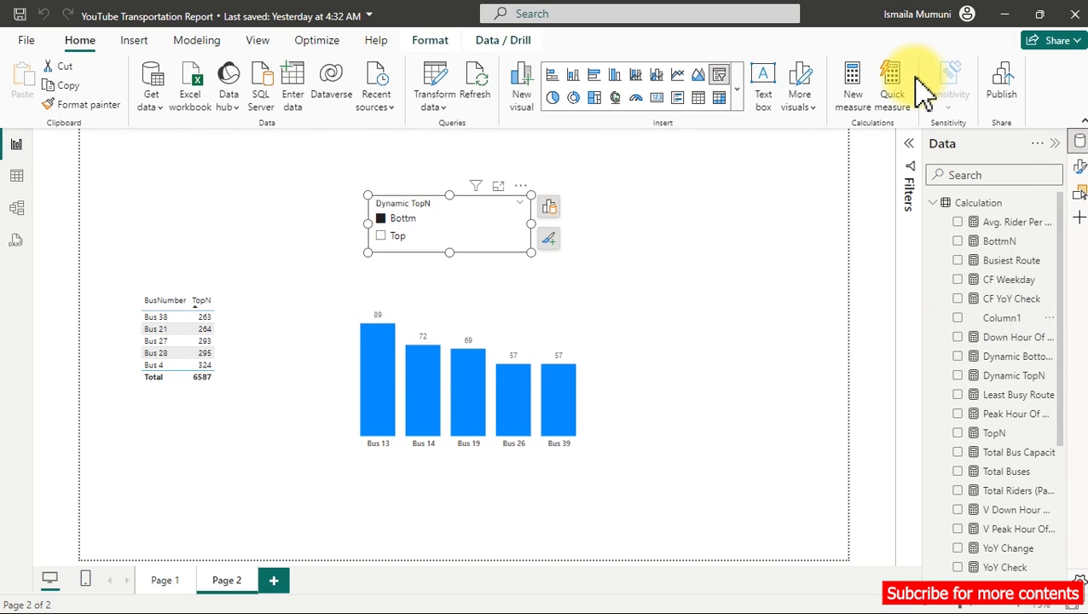
type("Caption =")
key("shift+Return")
key("Tab")
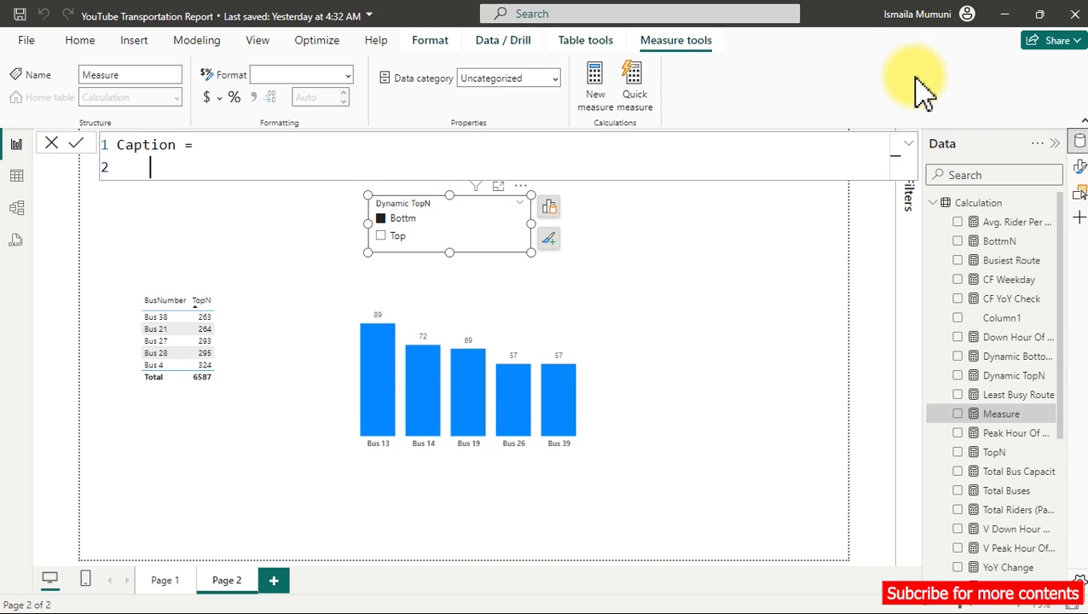
type("IF(")
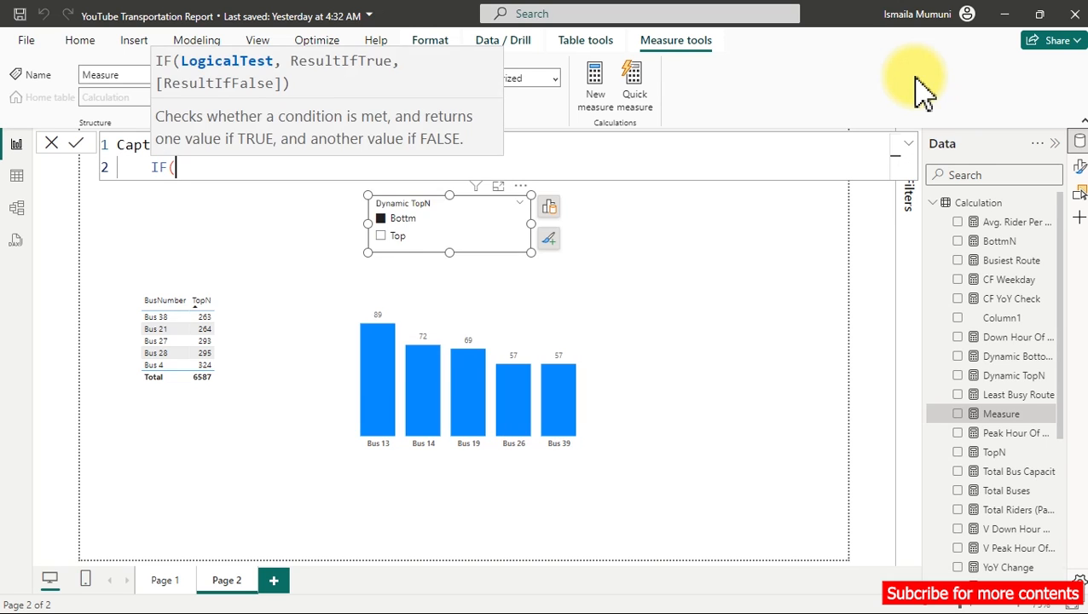
key("shift+Return")
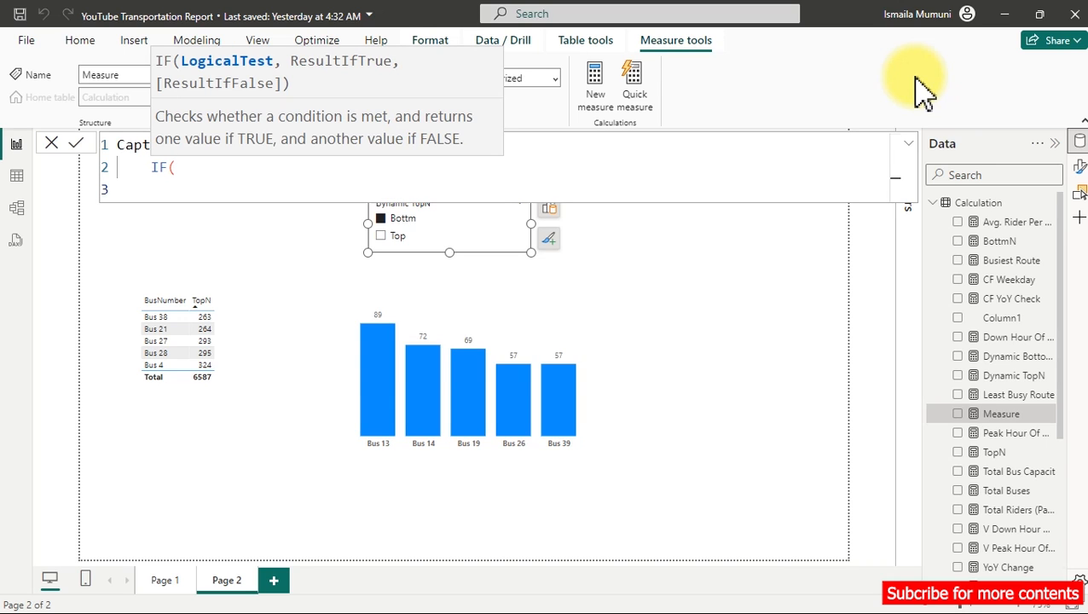
Step: Enter the IF condition SELECTEDVALUE('Dynamic TopN'[Dynamic TopN Order])=0 in the Caption measure
type("sele")
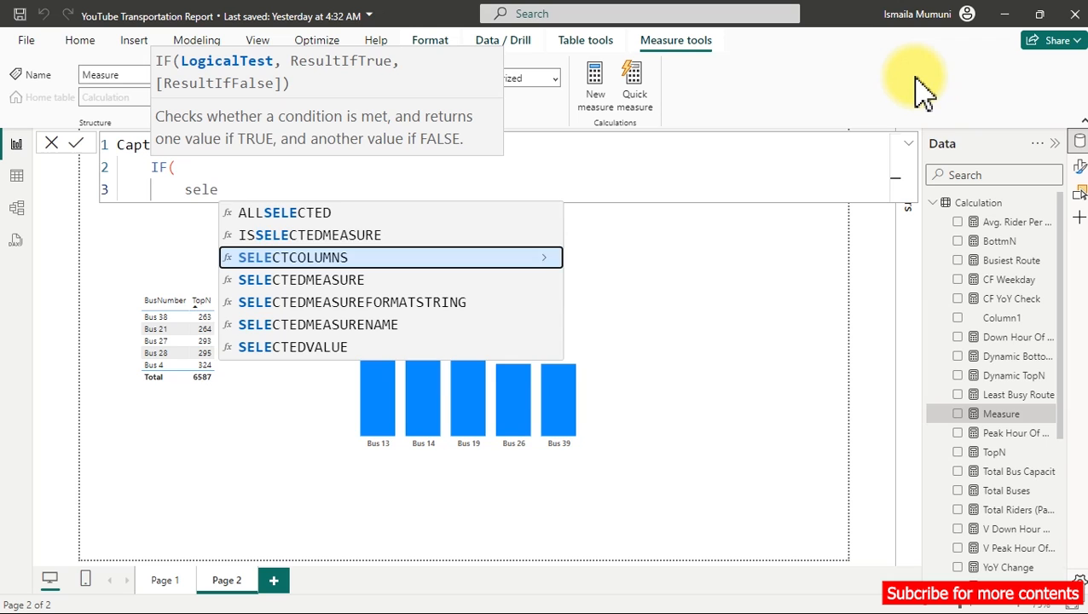
key("Up")
key("Up")
key("Up")
key("Tab")
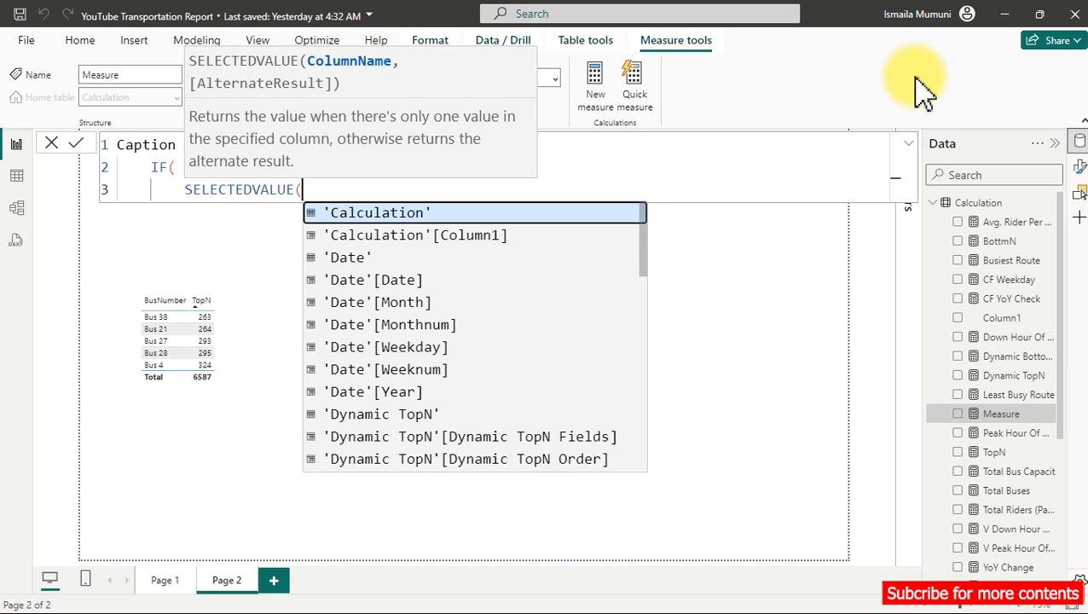
type("d")
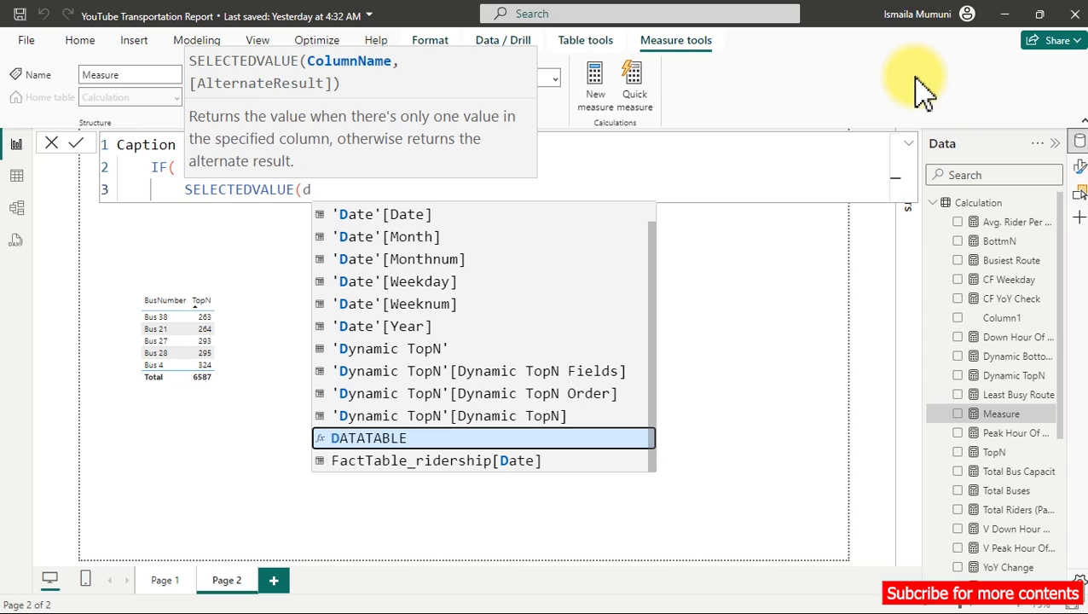
type("yn")
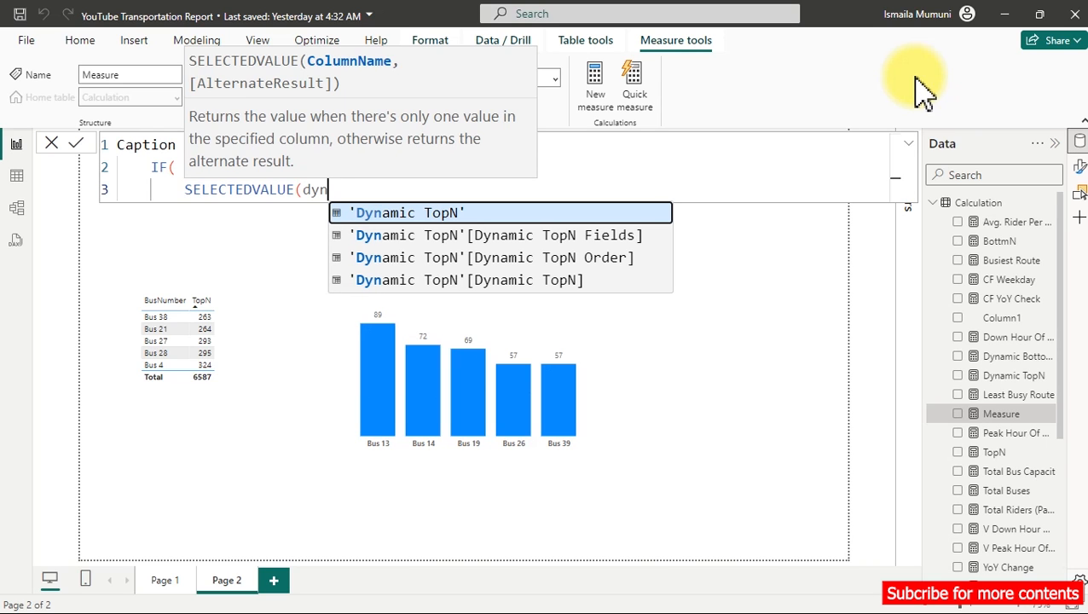
key("Down")
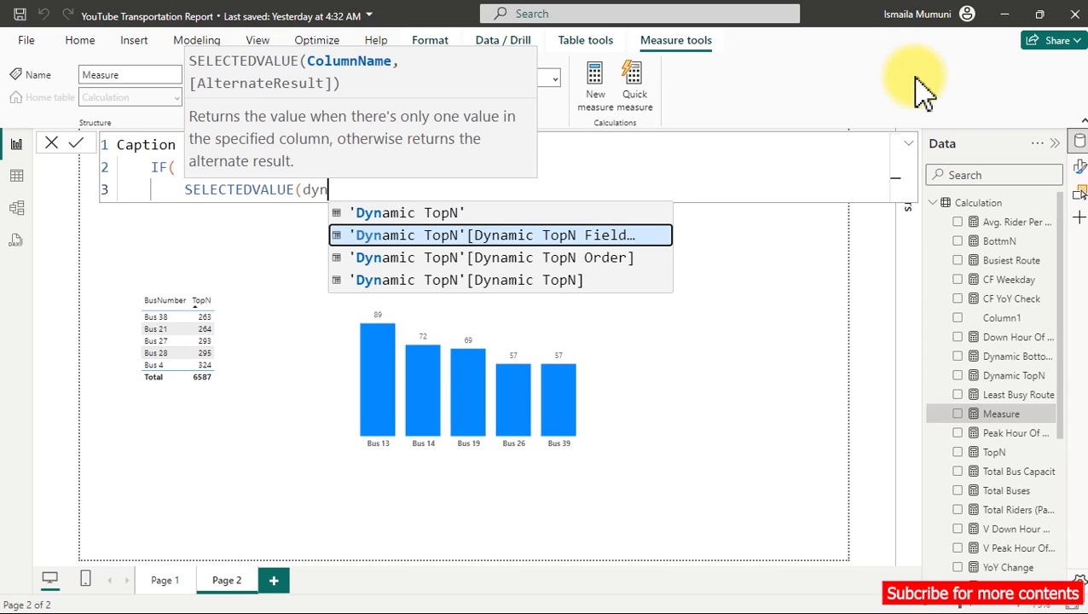
key("Down")
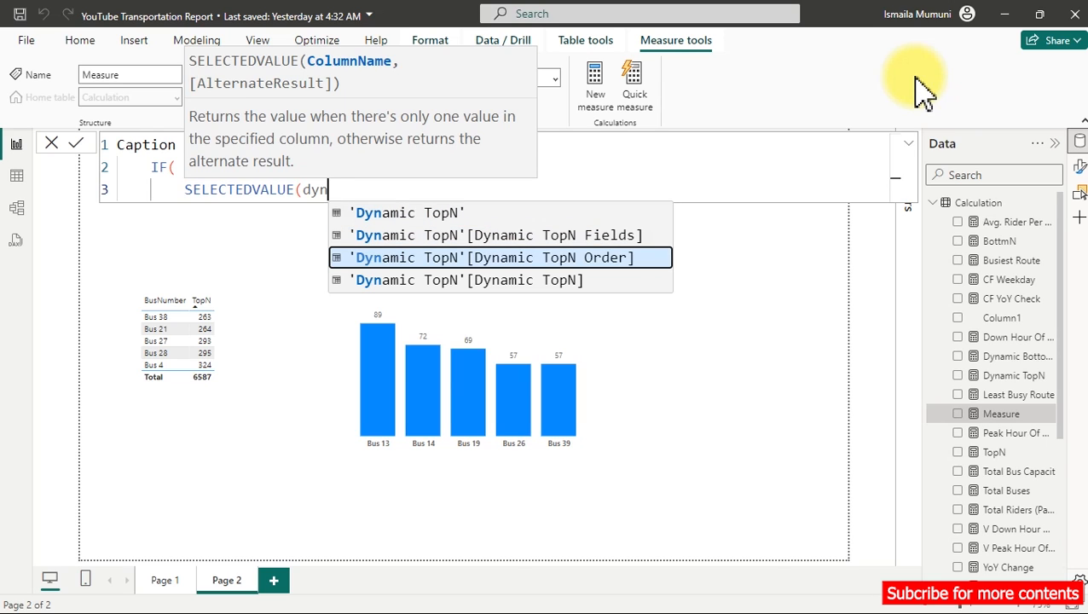
key("Down")
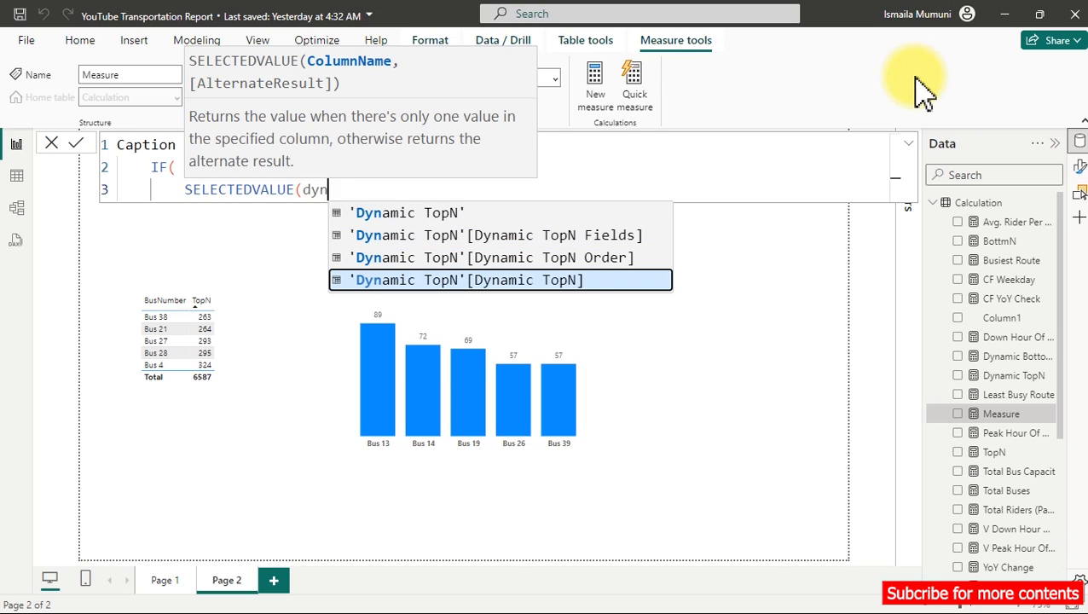
key("Up")
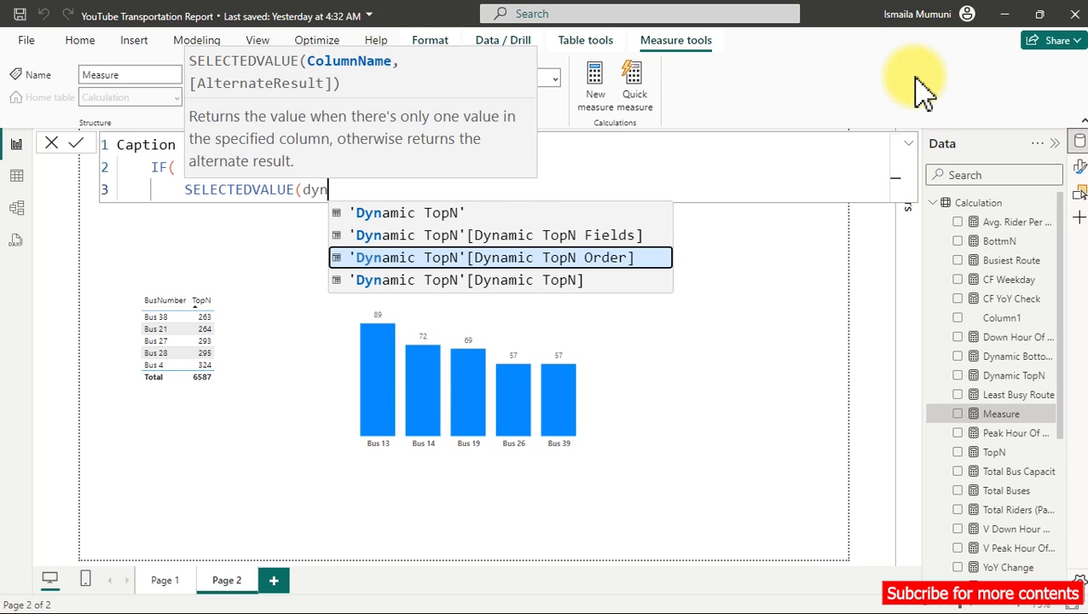
key("Tab")
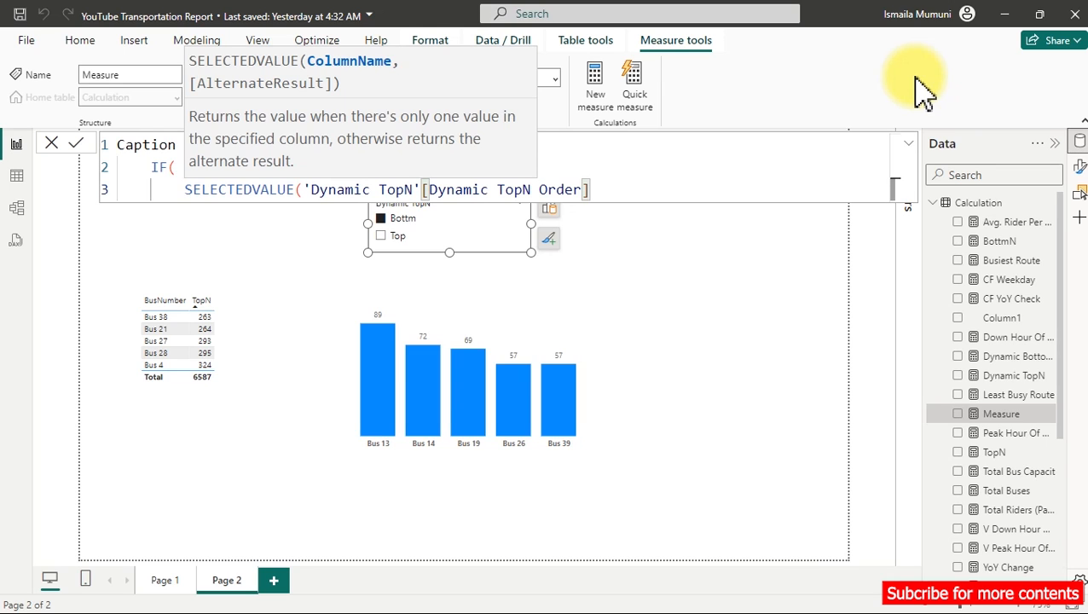
type(")=0,")
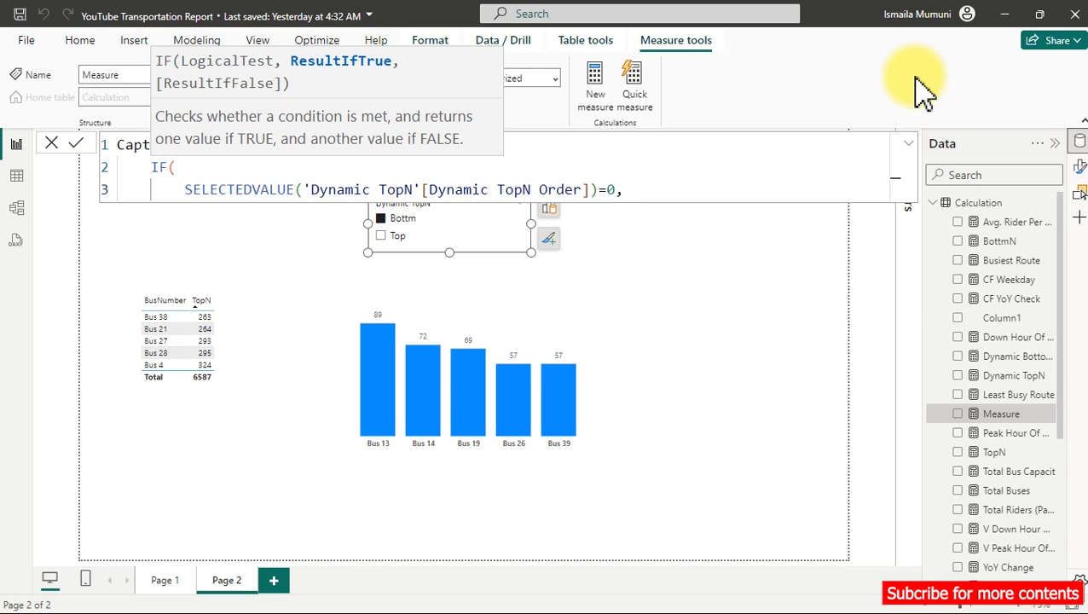
Step: Enter "Under-Performing Buses Selected" as the Caption measure's result when the IF condition is true
key("shift+Return")
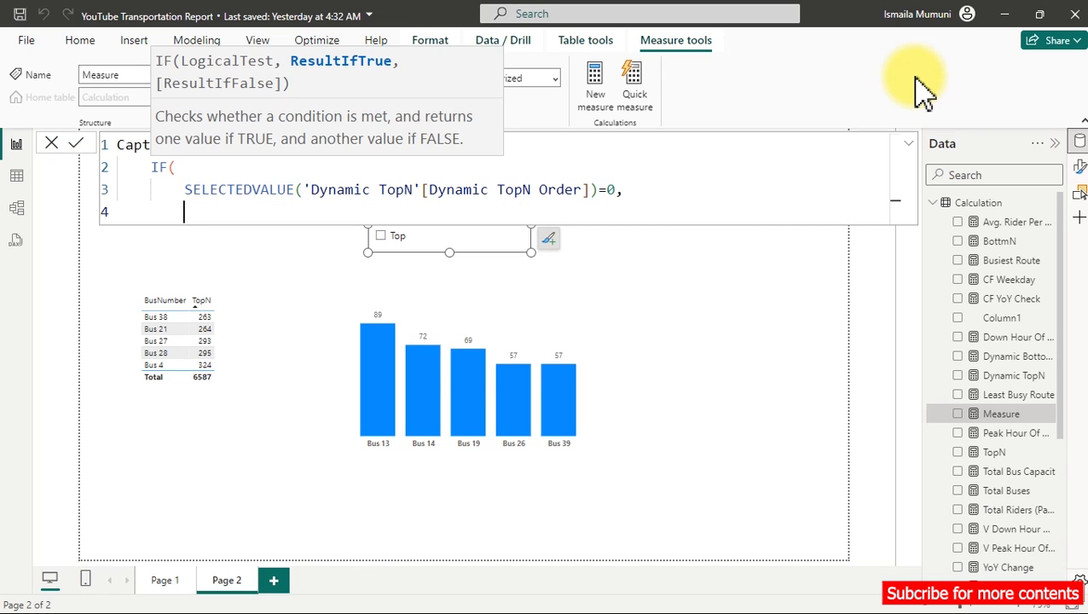
type("\"")
type("Under-Performin")
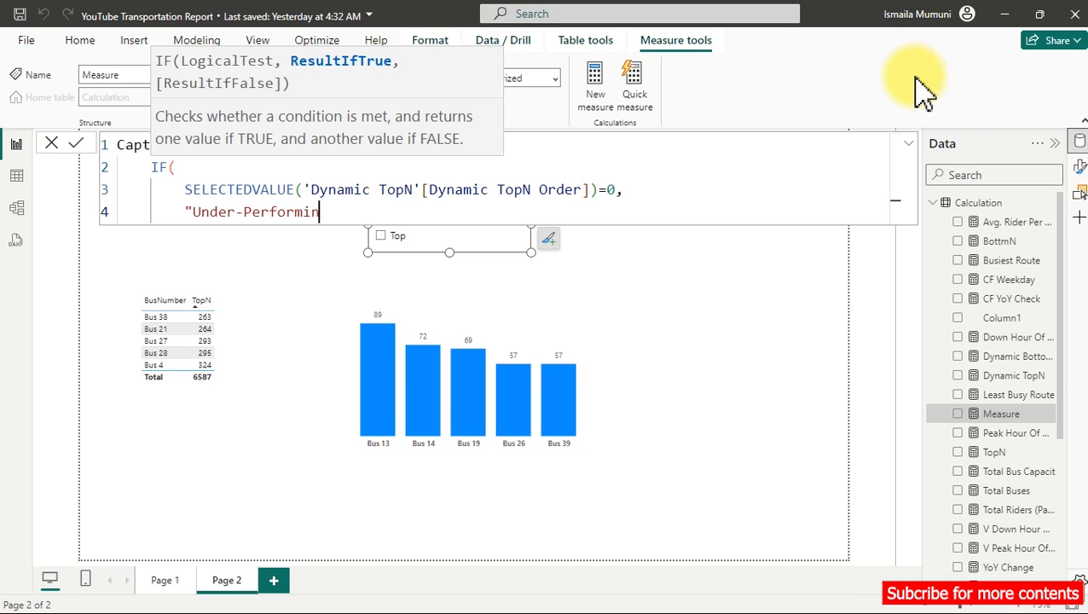
type("g Buses See")
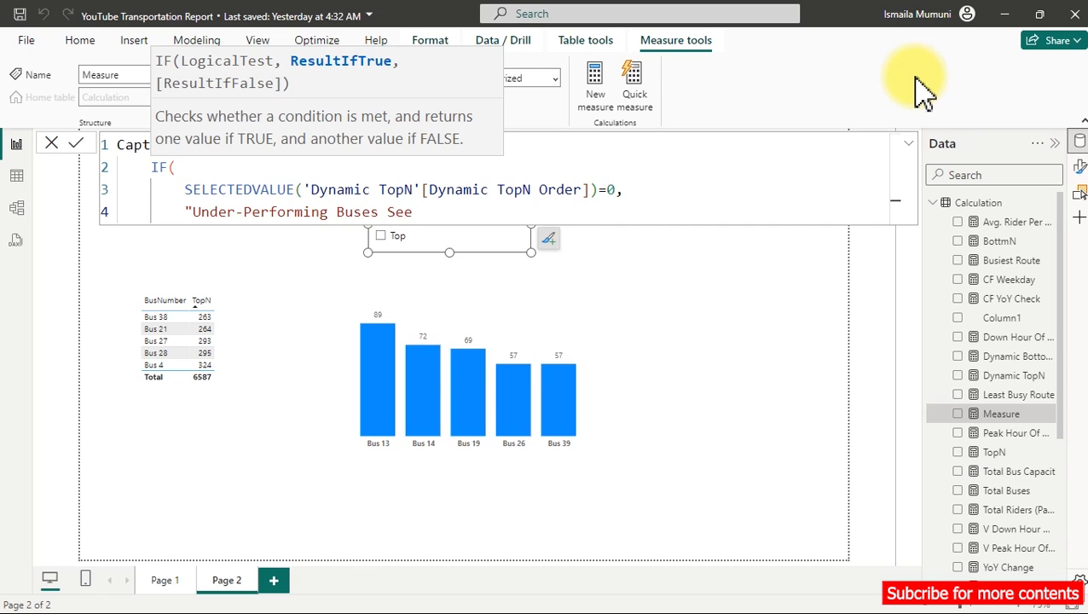
key("BackSpace")
type("lected\",")
key("Return")
Step: Enter "Top Performing Buses Selected" as the false result, close the IF function and commit the Caption measure
type("\"Top")
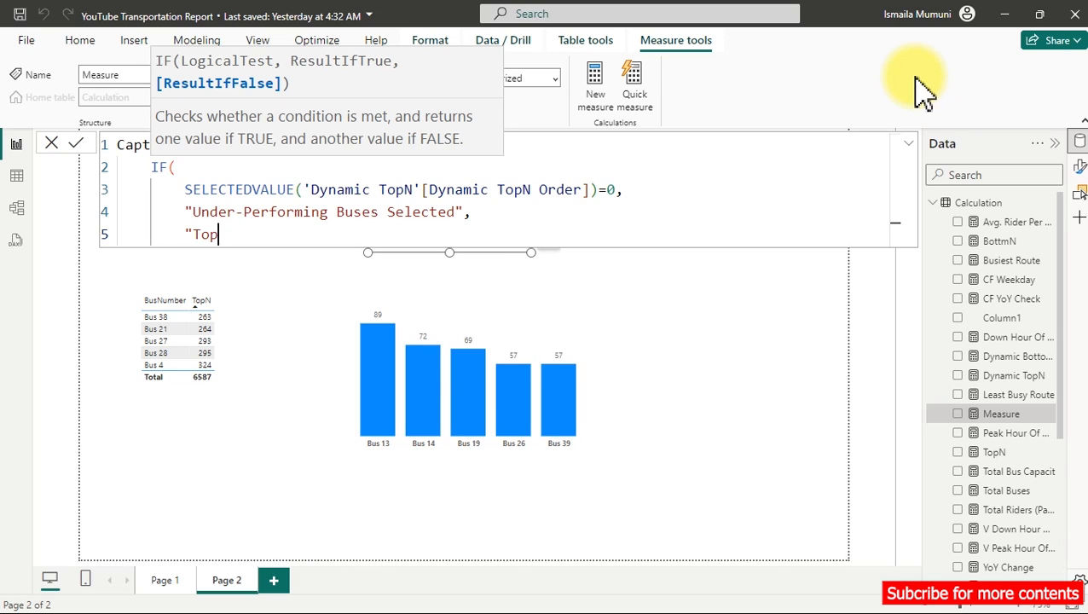
type("Performing Se")
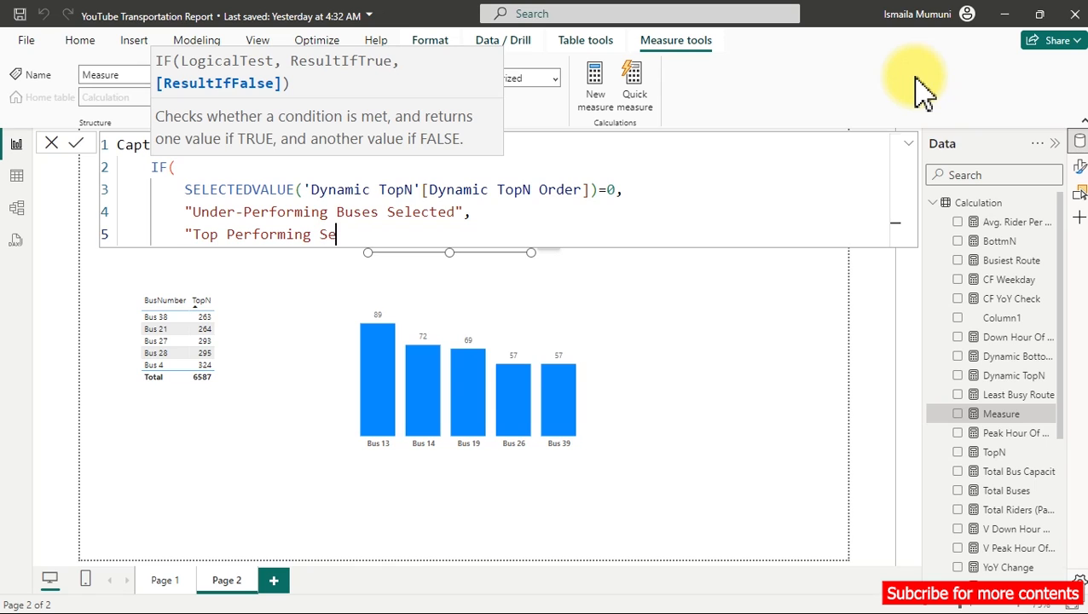
key("BackSpace")
key("BackSpace")
type("Buses Selecte")
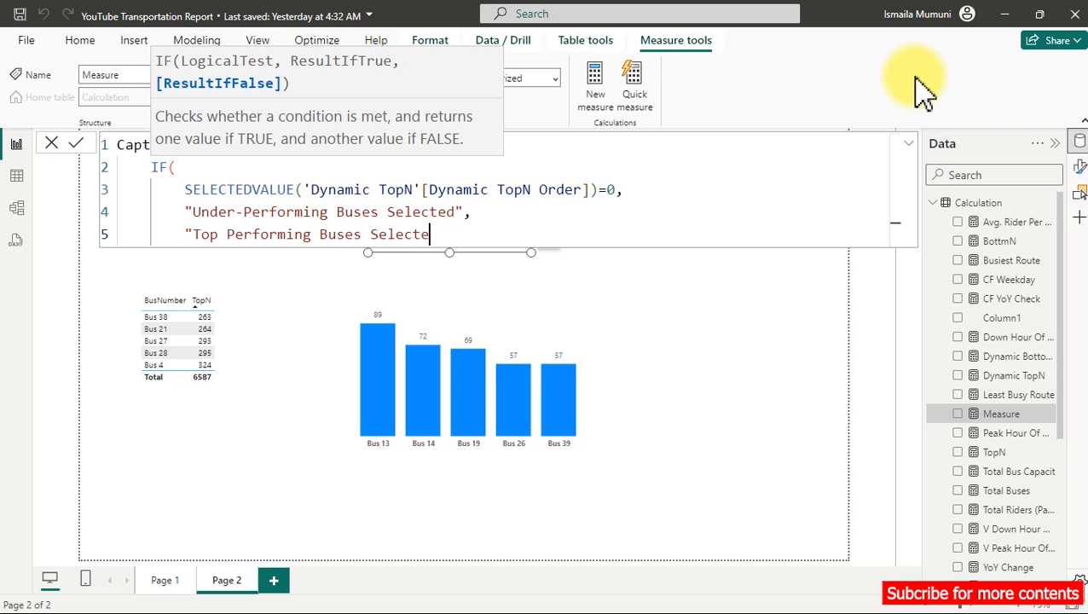
type("d\"")
key("shift+Return")
type(")")
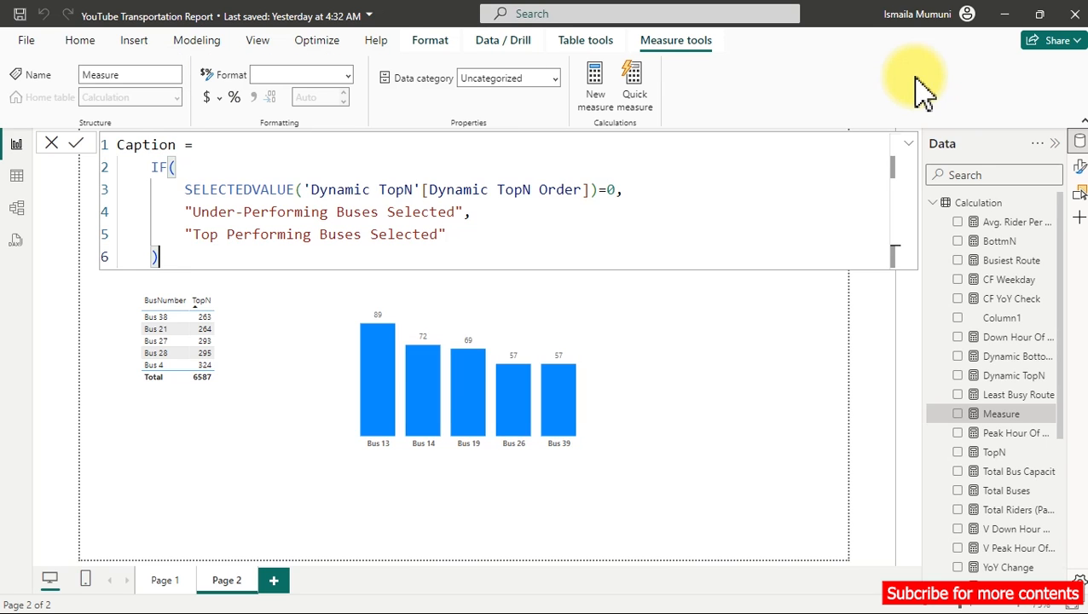
left_click(915, 77)
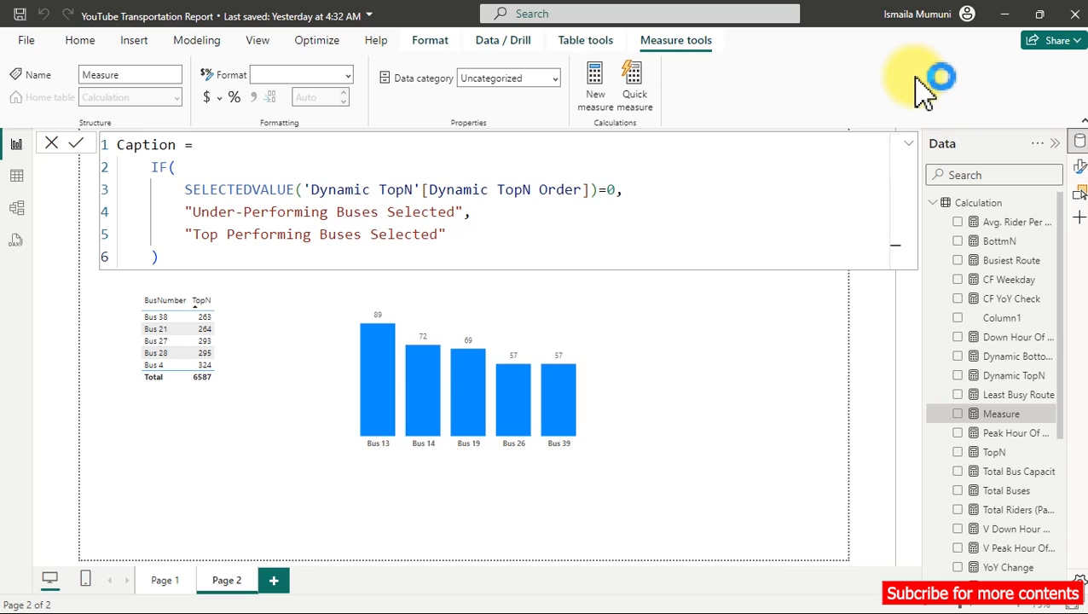
left_click(916, 76)
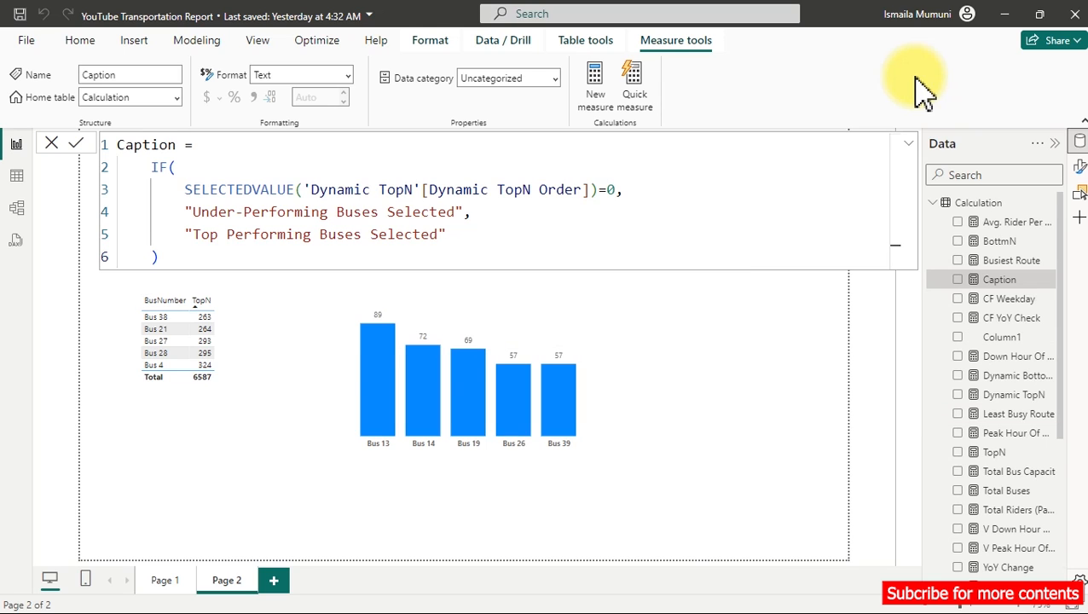
Step: Add a card showing the Caption measure, place it beside the Dynamic TopN slicer above the chart and widen it slightly
left_click(689, 349)
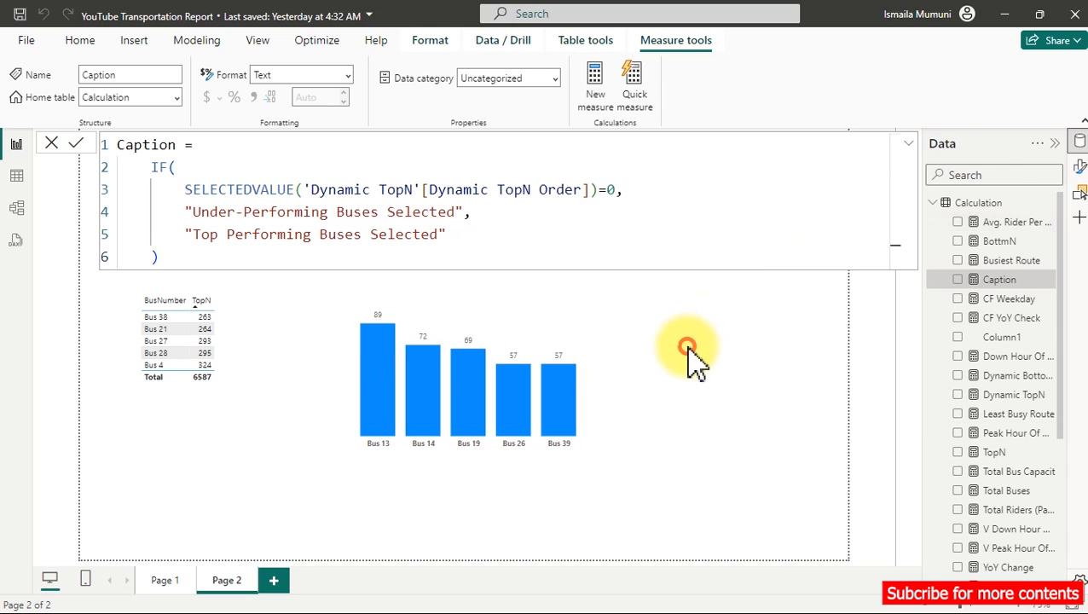
left_click(956, 280)
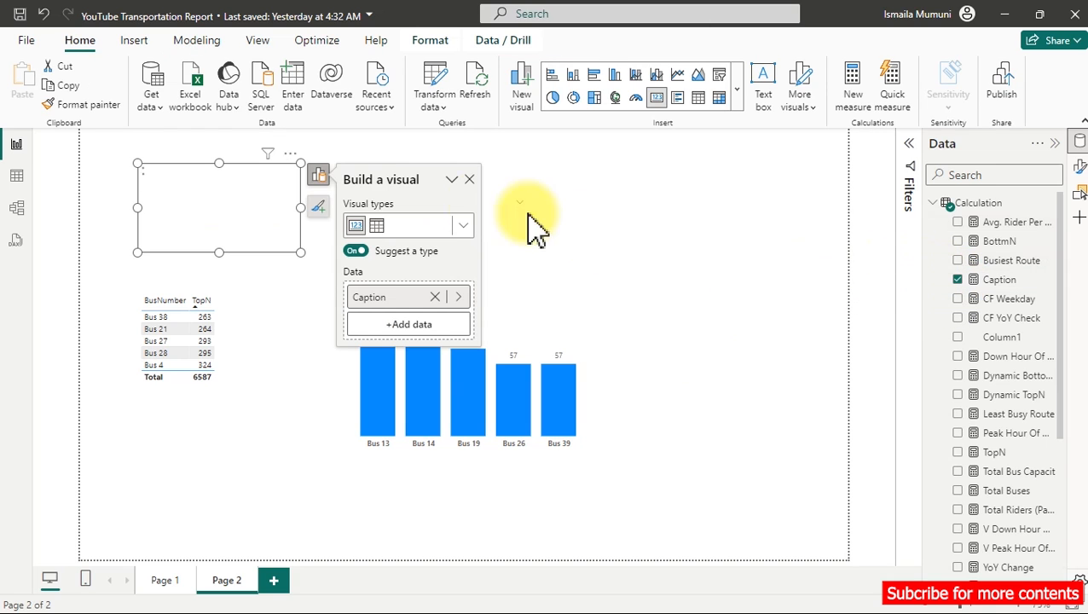
left_click_drag(254, 171, 656, 243)
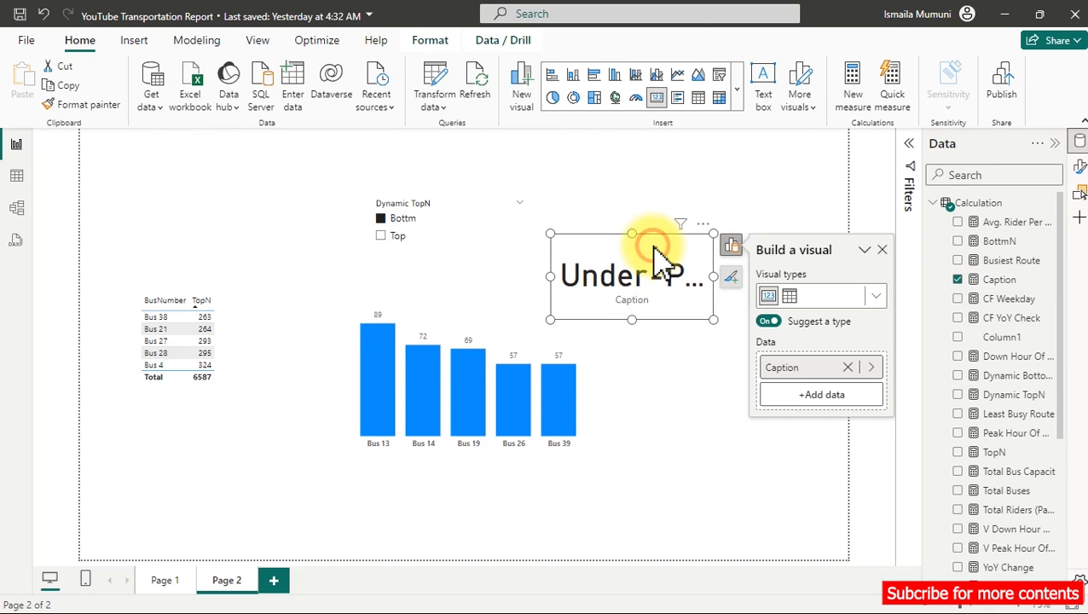
left_click_drag(549, 276, 515, 290)
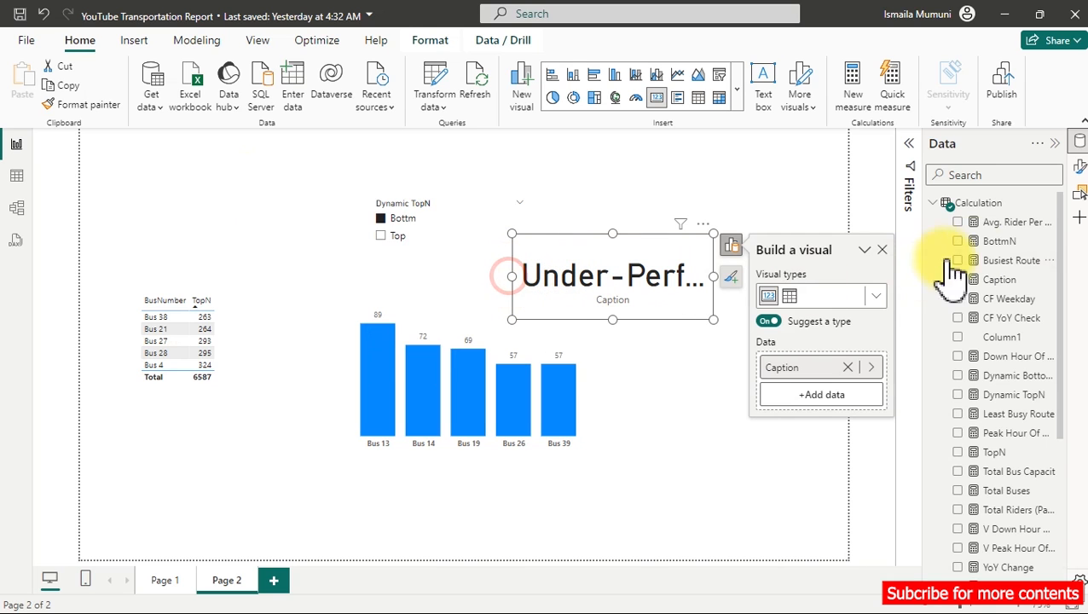
Step: Turn off the Caption card's category label and set its callout value font size to 20
left_click(1056, 144)
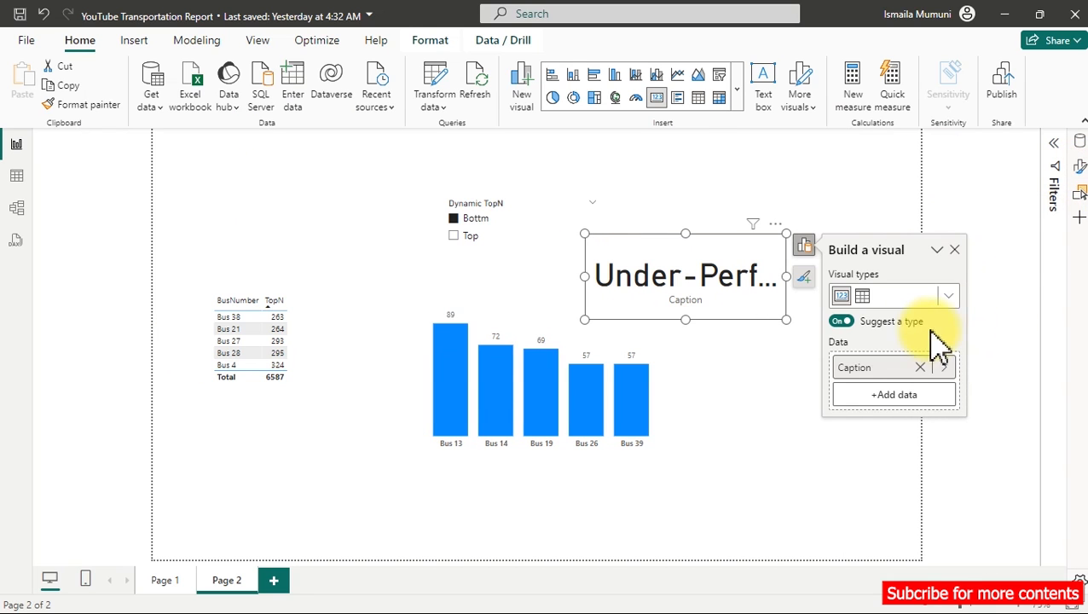
left_click(1080, 166)
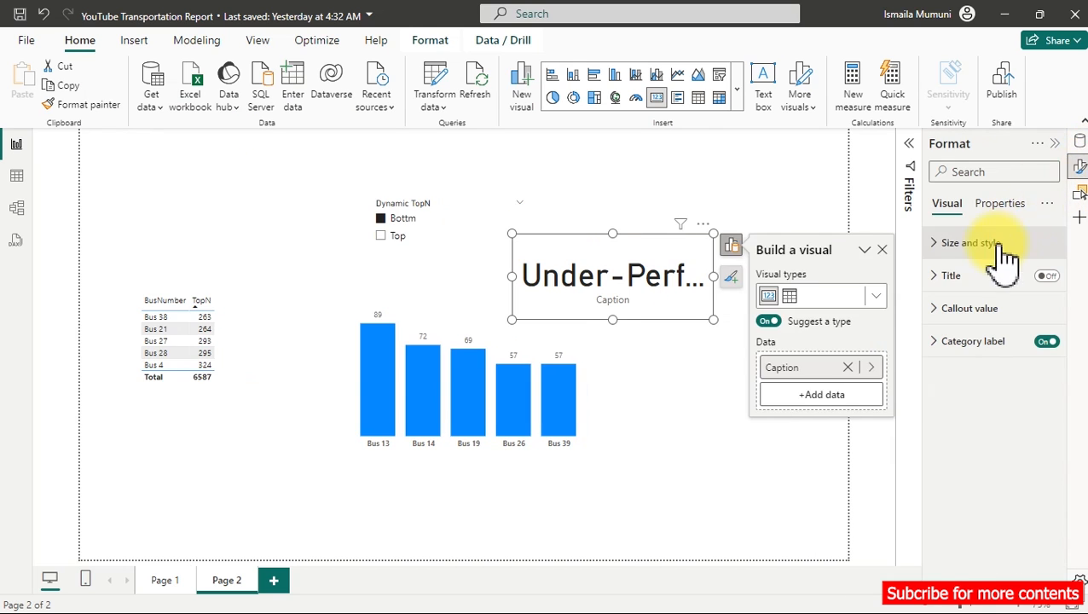
left_click(1047, 341)
left_click(1050, 345)
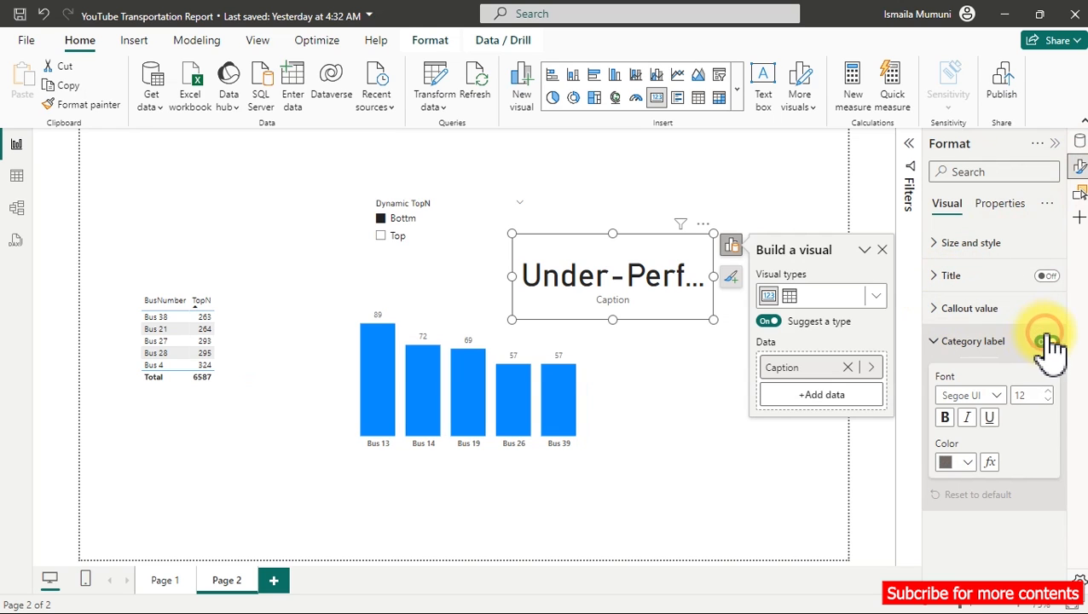
left_click(1047, 342)
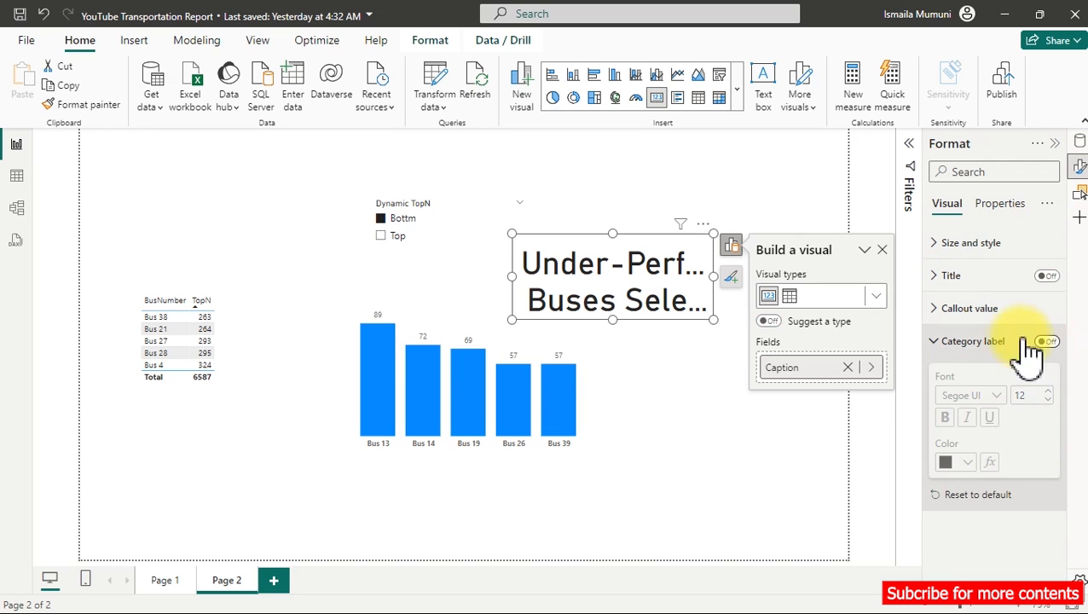
left_click(929, 309)
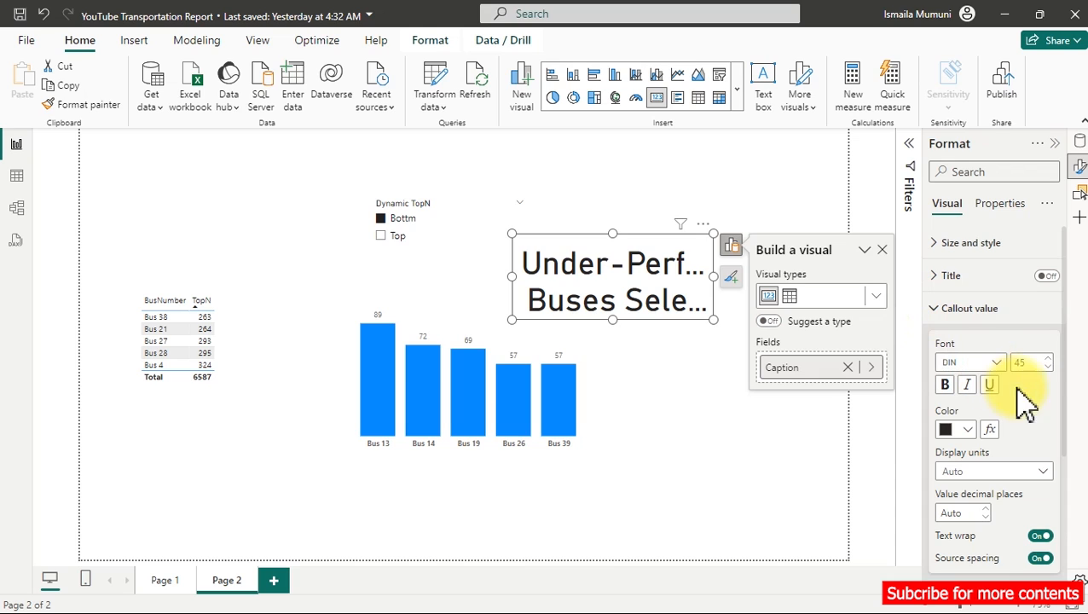
left_click(1037, 365)
type("20")
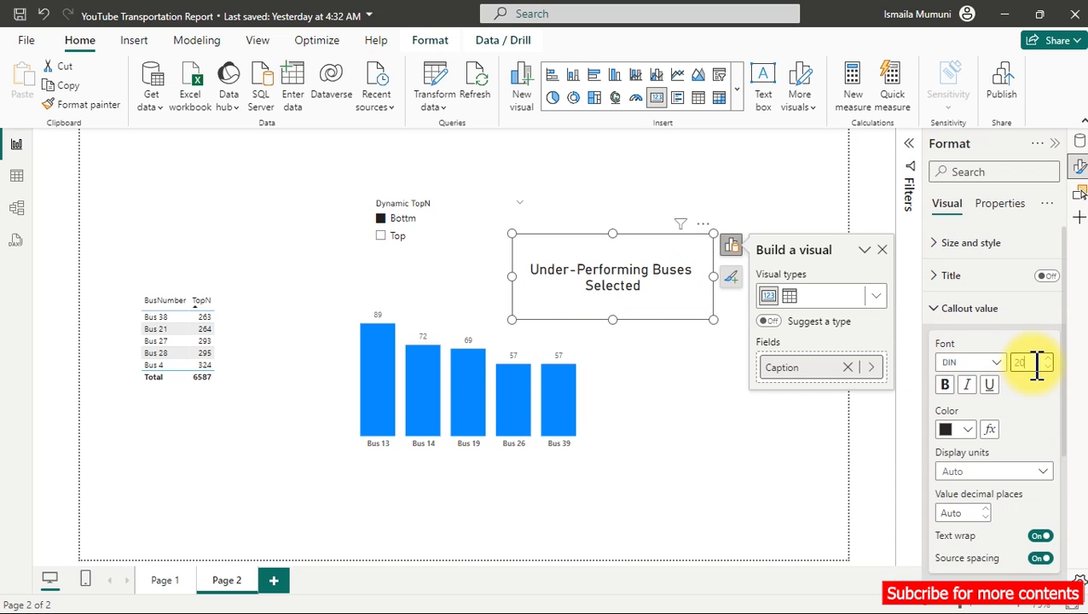
left_click(710, 188)
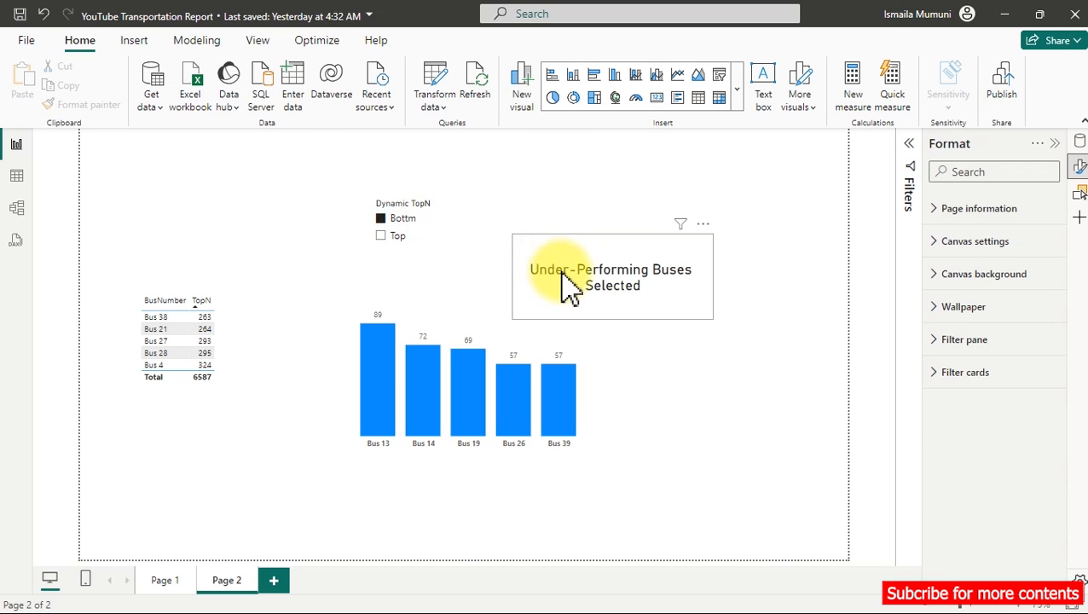
Step: Select Top in the Dynamic TopN slicer, then move the Caption card between the slicer and the column chart
left_click(394, 242)
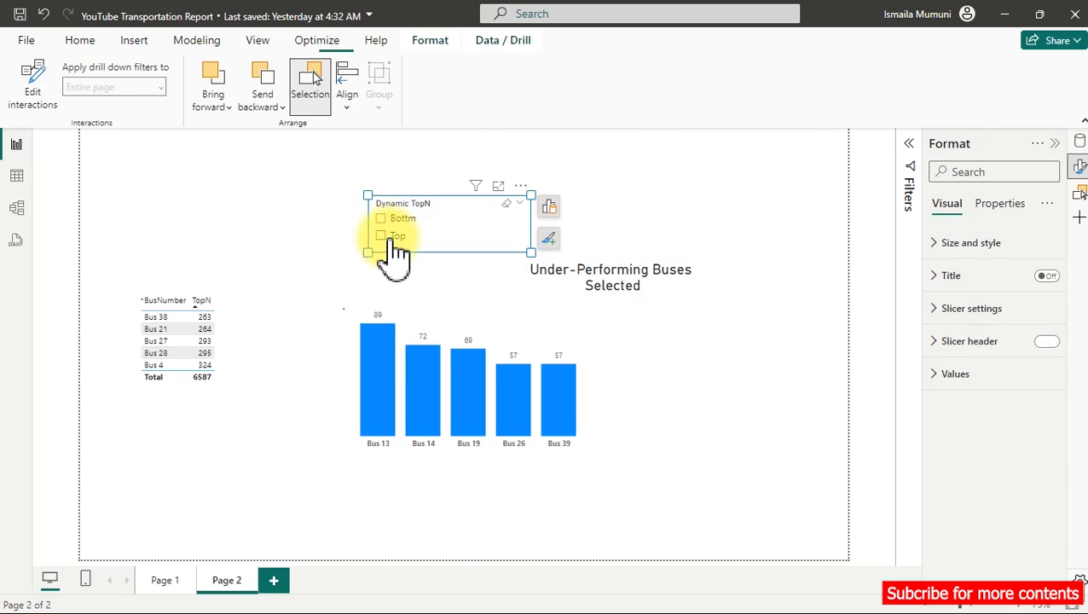
left_click(780, 213)
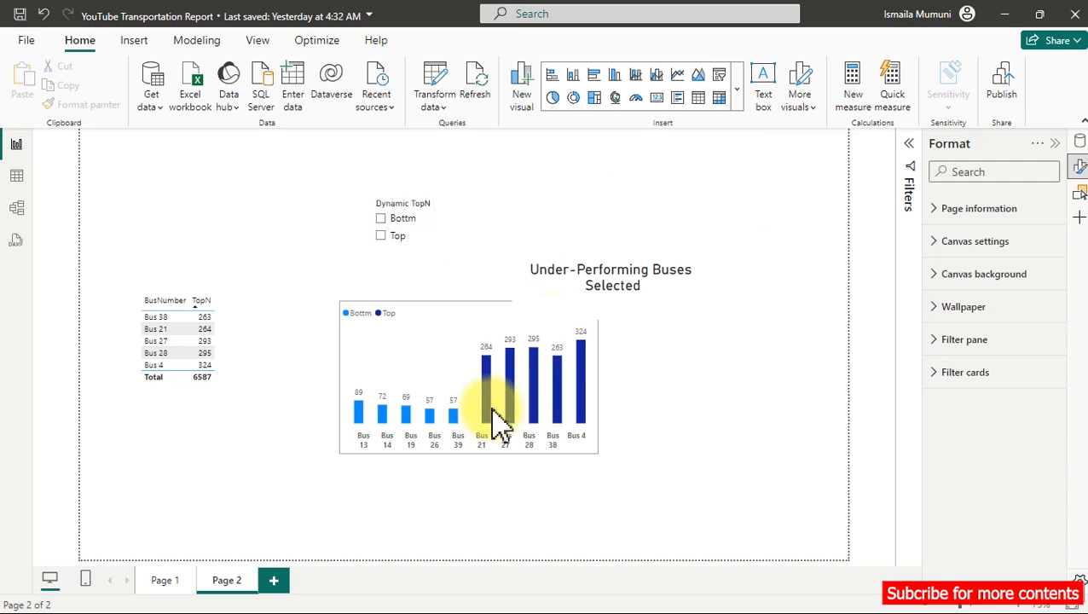
left_click(381, 234)
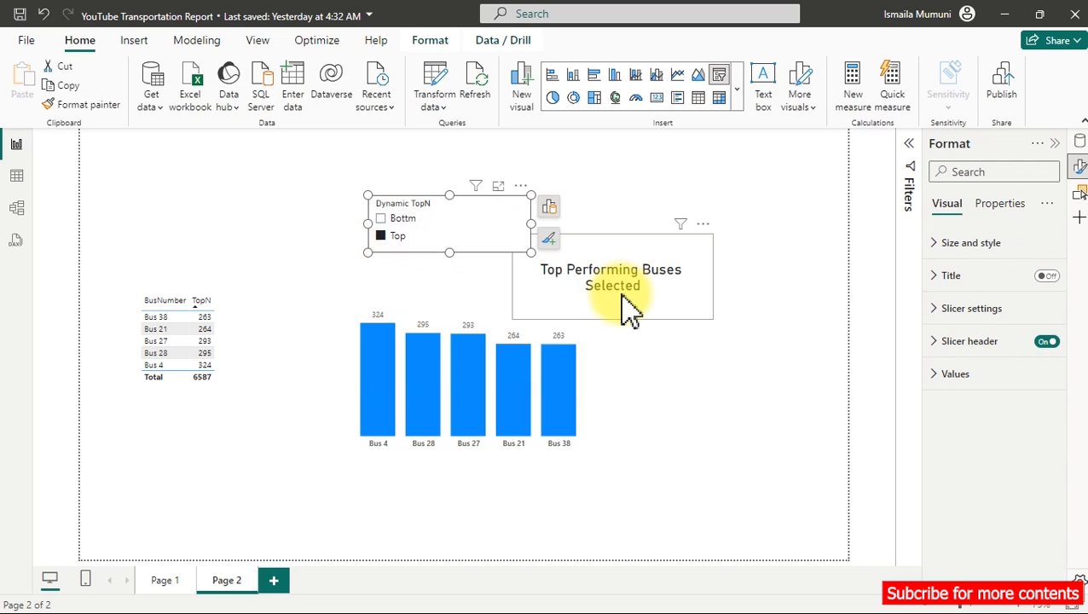
left_click_drag(607, 290, 504, 312)
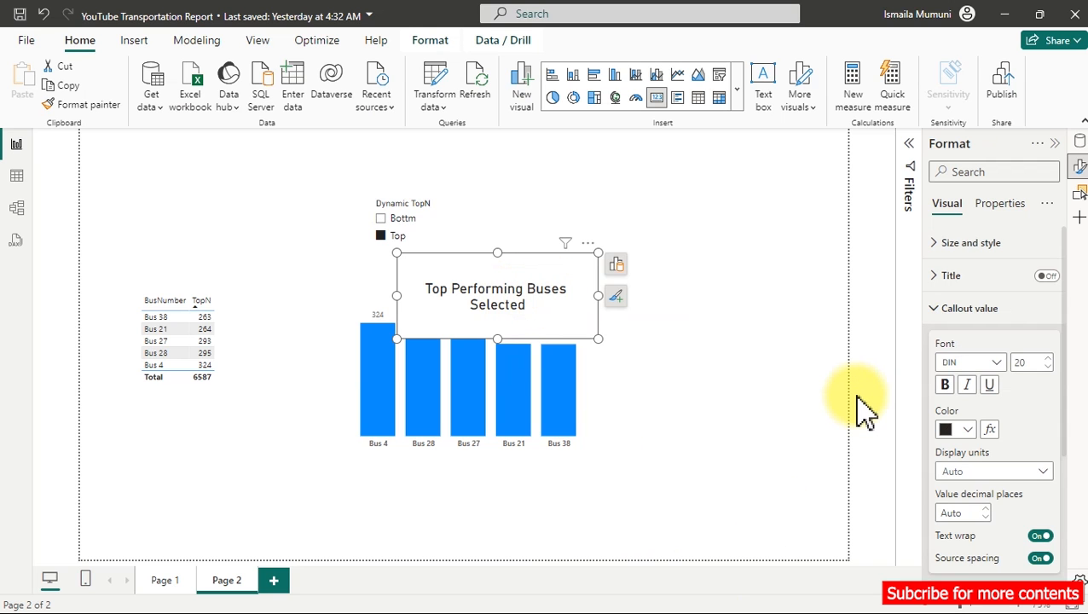
Step: Switch to the Transportation Dashboard report and examine the performing-buses chart on its Dark 02 page
key("super")
mouse_move(676, 599)
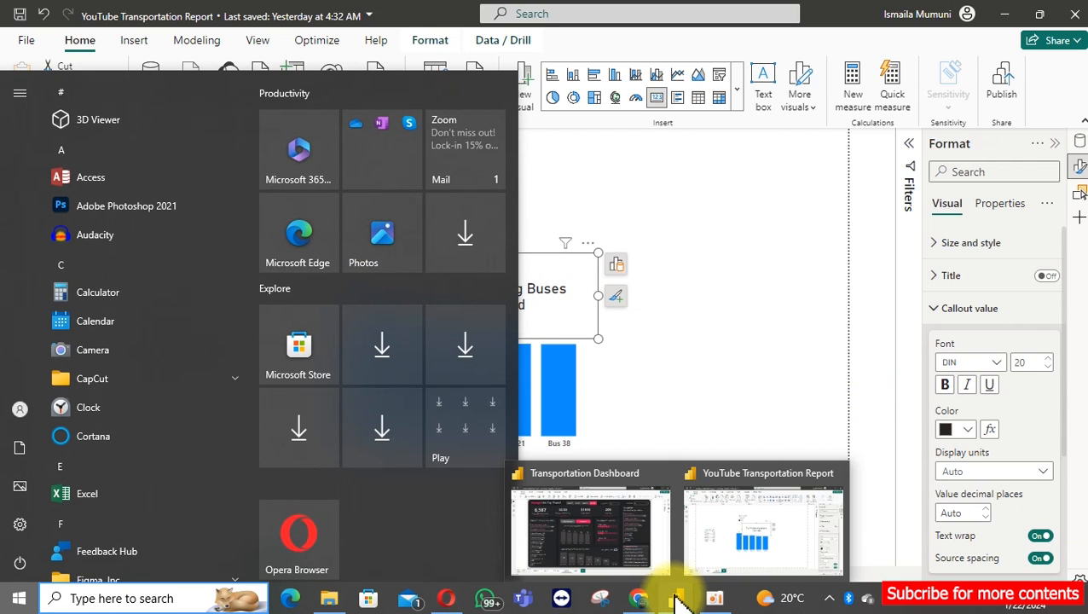
left_click(607, 546)
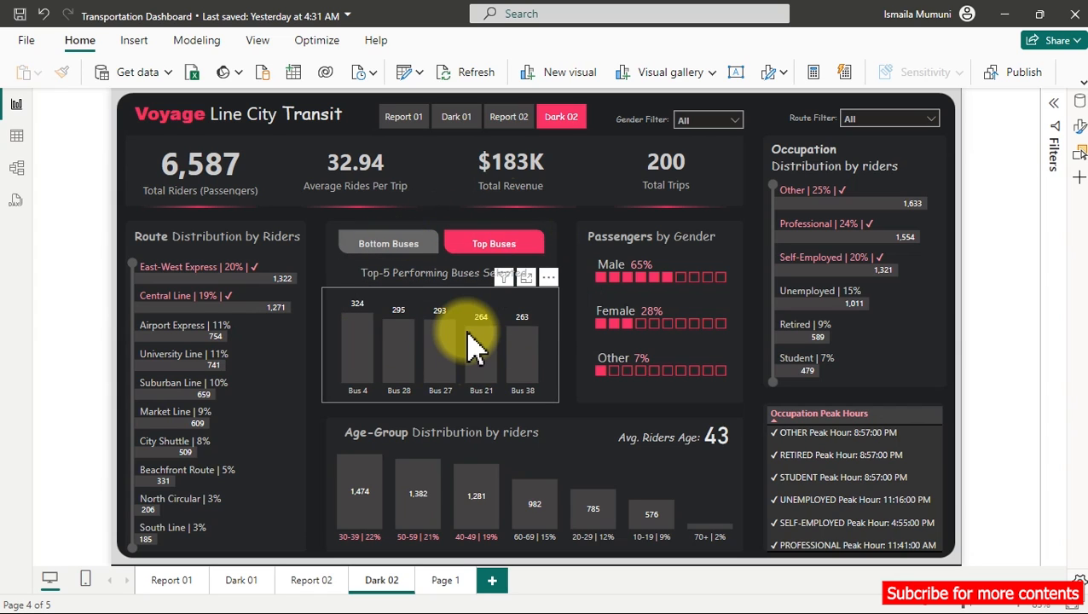
mouse_move(474, 346)
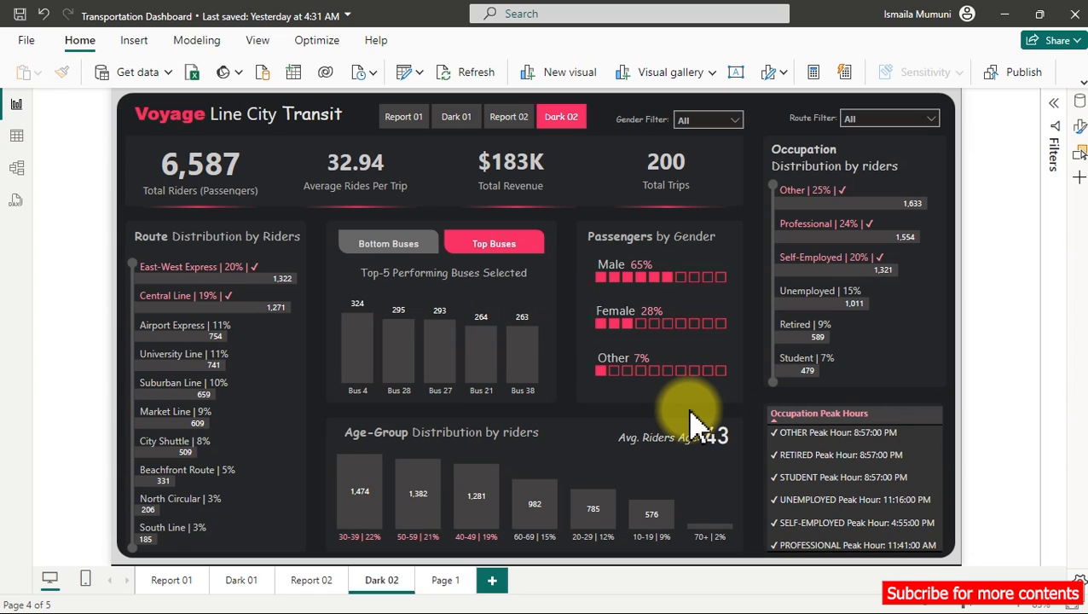
Step: Examine the Occupation values in Lookup_demographics and the Time and NumberOfRiders columns in FactTable_ridership in Table view, then return to the report
left_click(17, 135)
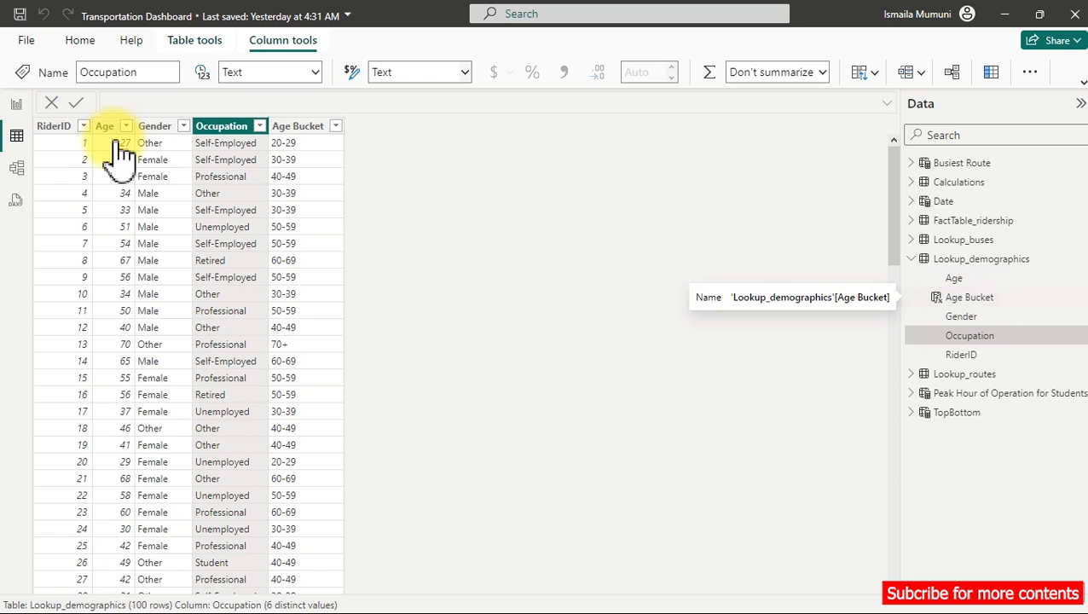
left_click(260, 126)
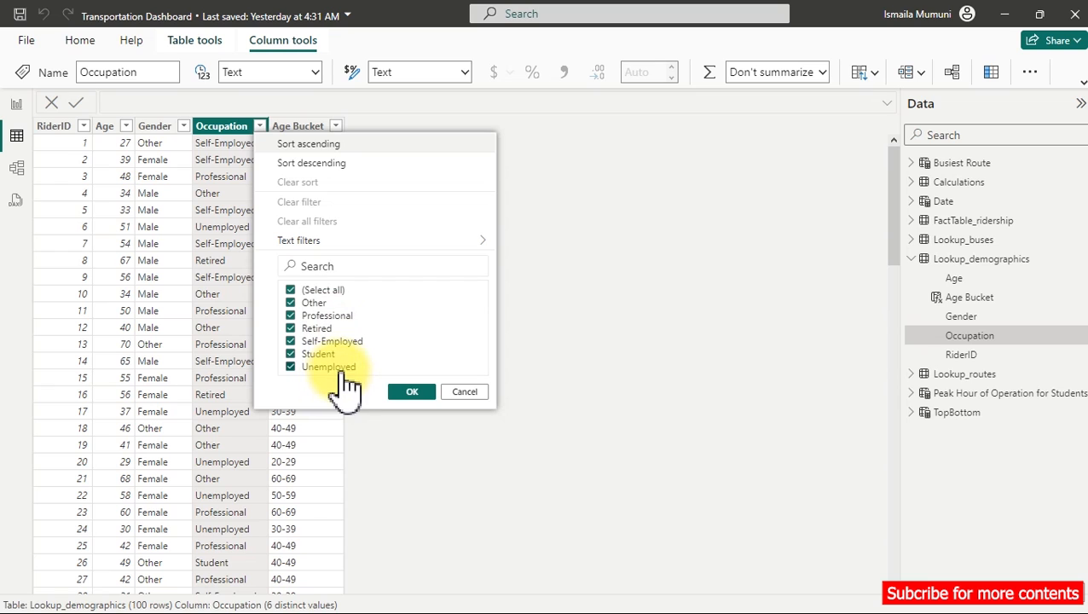
left_click(236, 135)
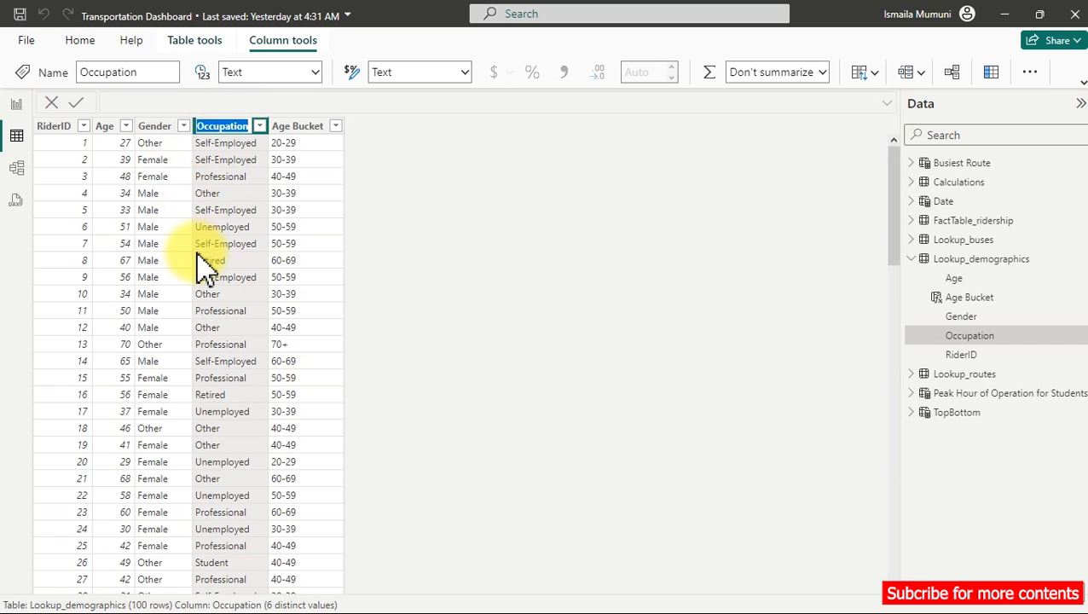
left_click(969, 221)
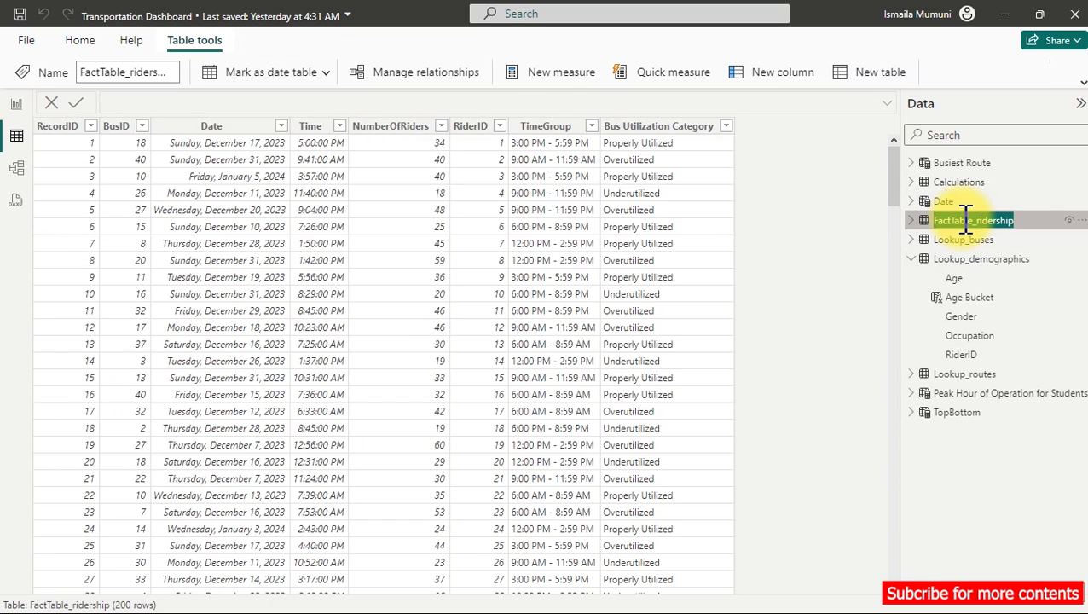
left_click(309, 132)
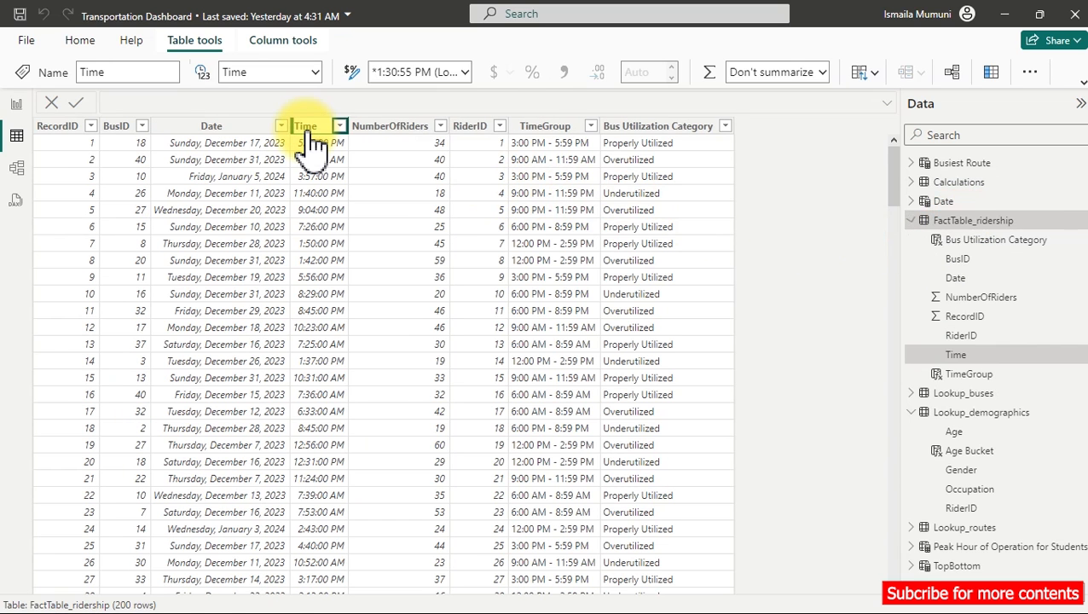
left_click(375, 128)
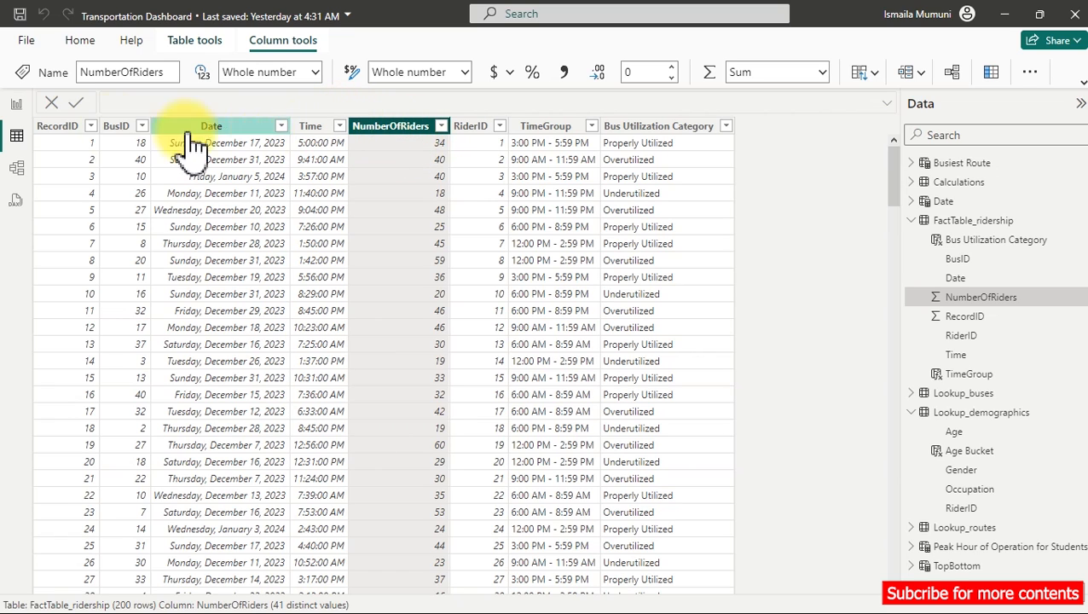
left_click(923, 224)
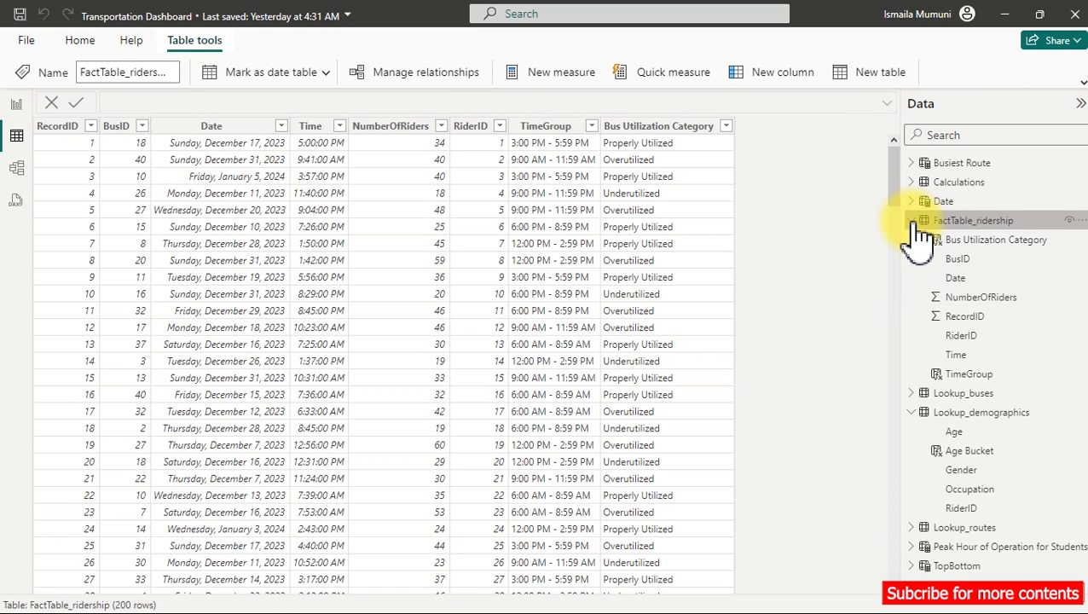
left_click(16, 103)
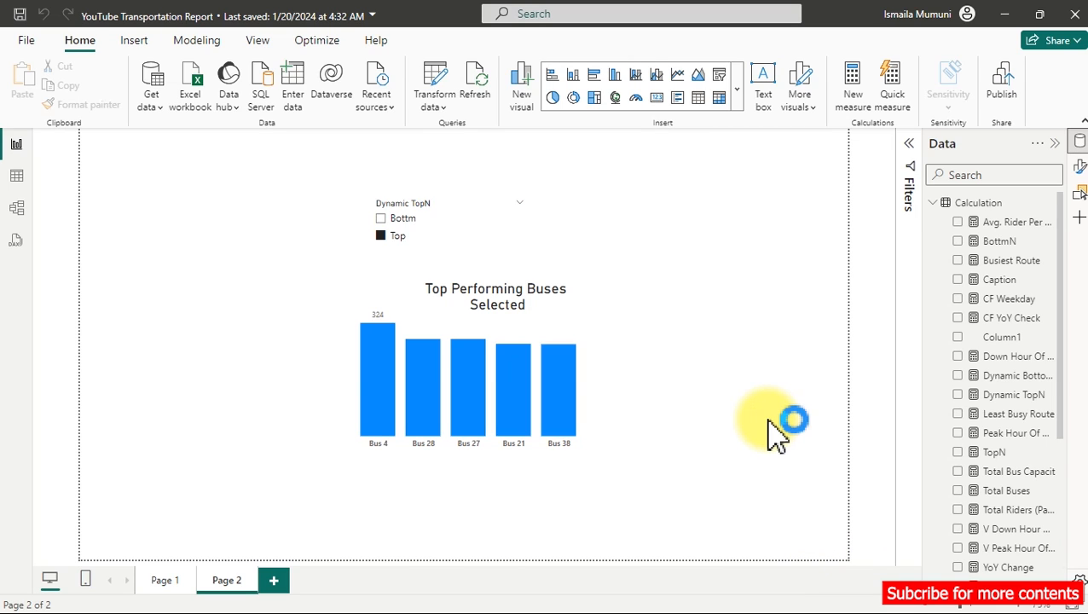
Step: Examine the NumberOfRiders and Time columns in FactTable_ridership, the Occupation values in Lookup_demographics, and FactTable_ridership once more in Table view
left_click(16, 175)
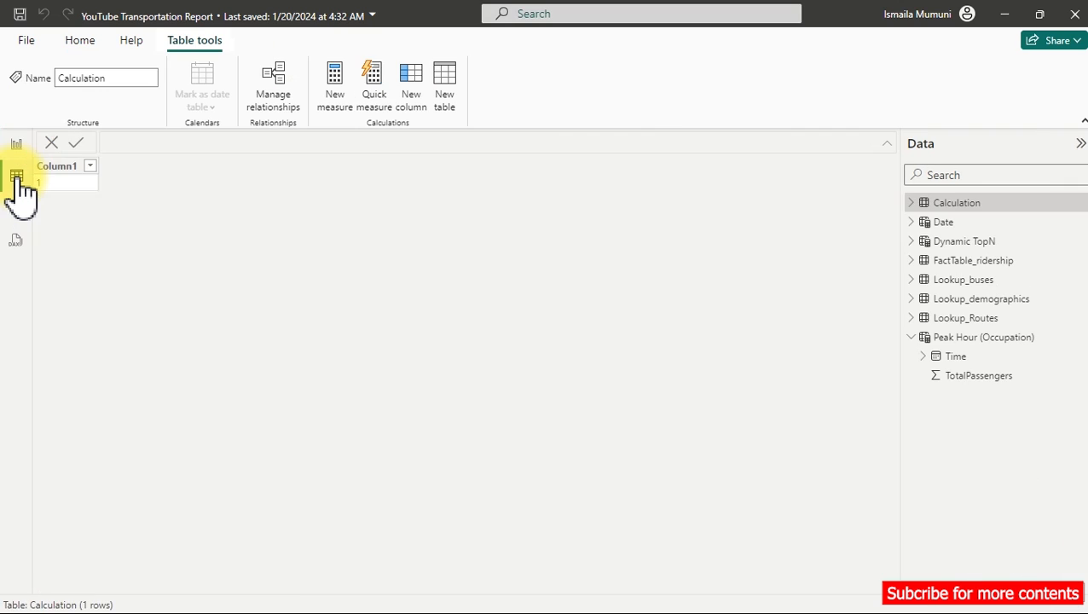
left_click(948, 263)
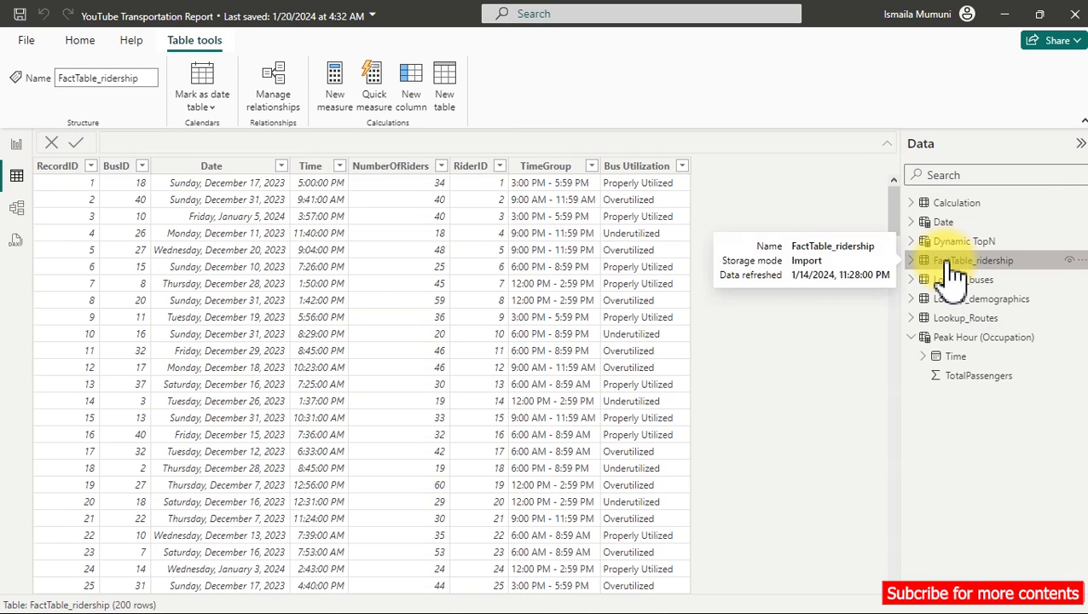
left_click(396, 167)
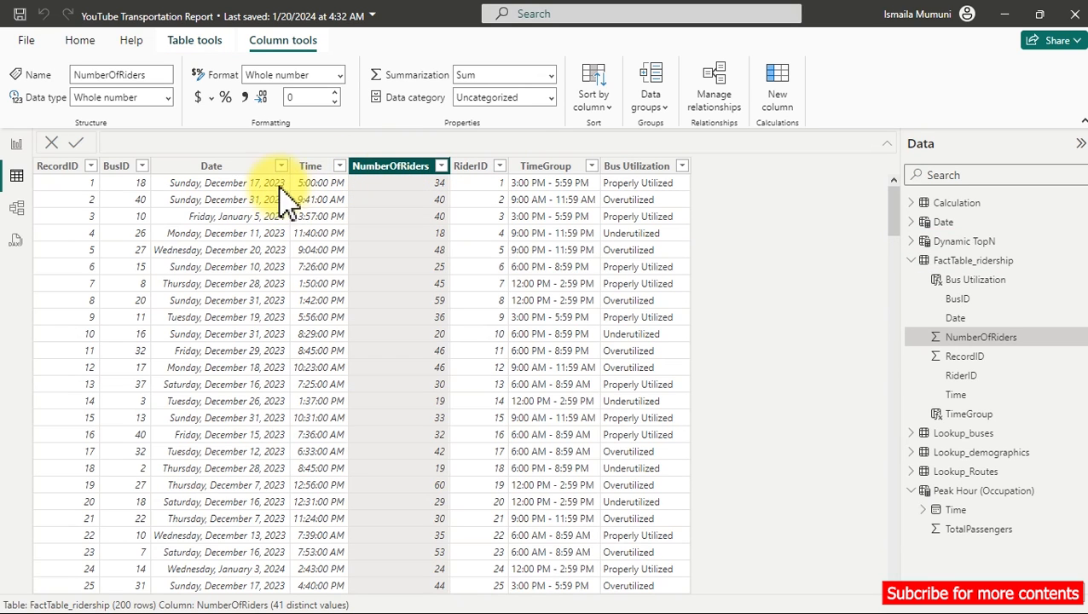
left_click(302, 168)
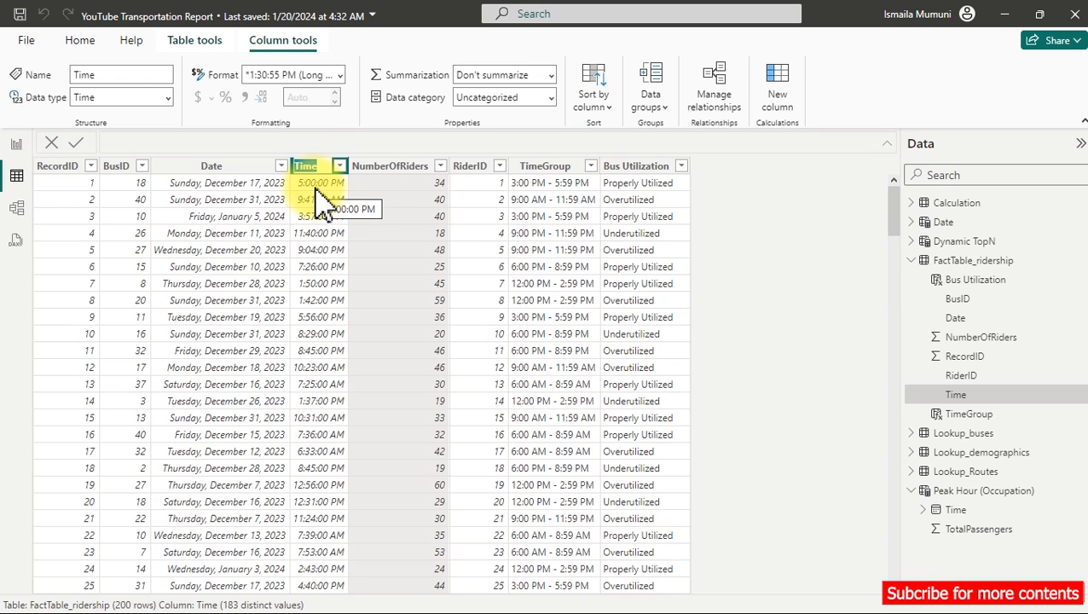
left_click(911, 260)
left_click(946, 298)
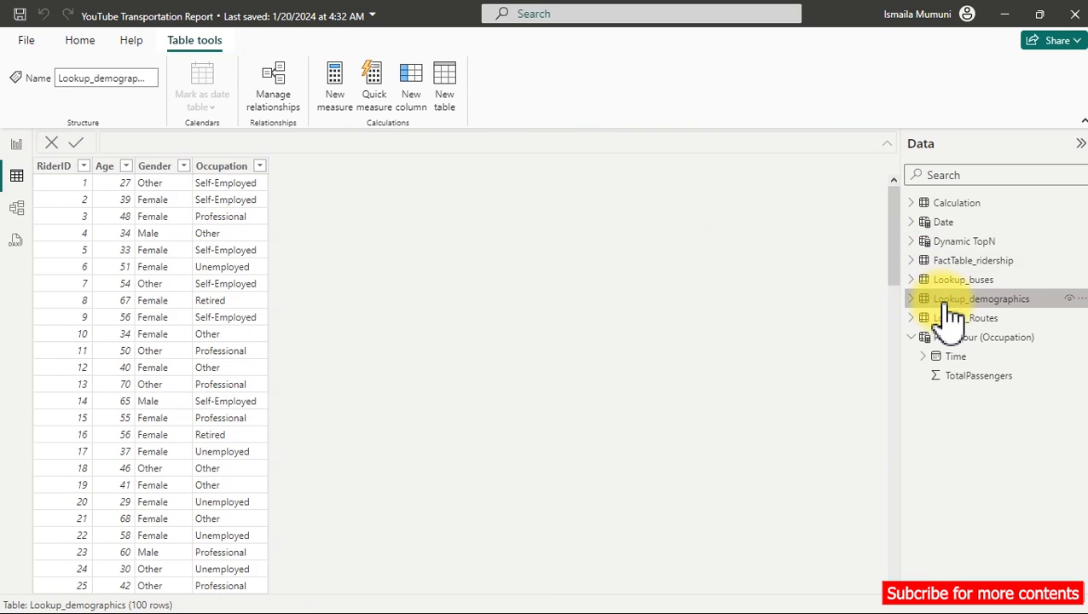
left_click(223, 167)
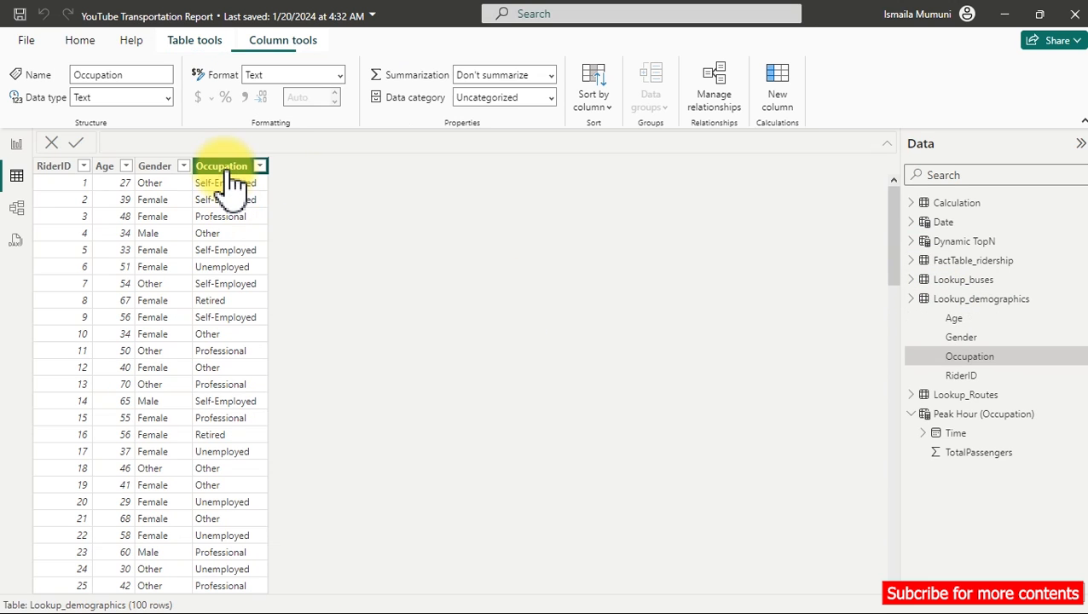
left_click(262, 166)
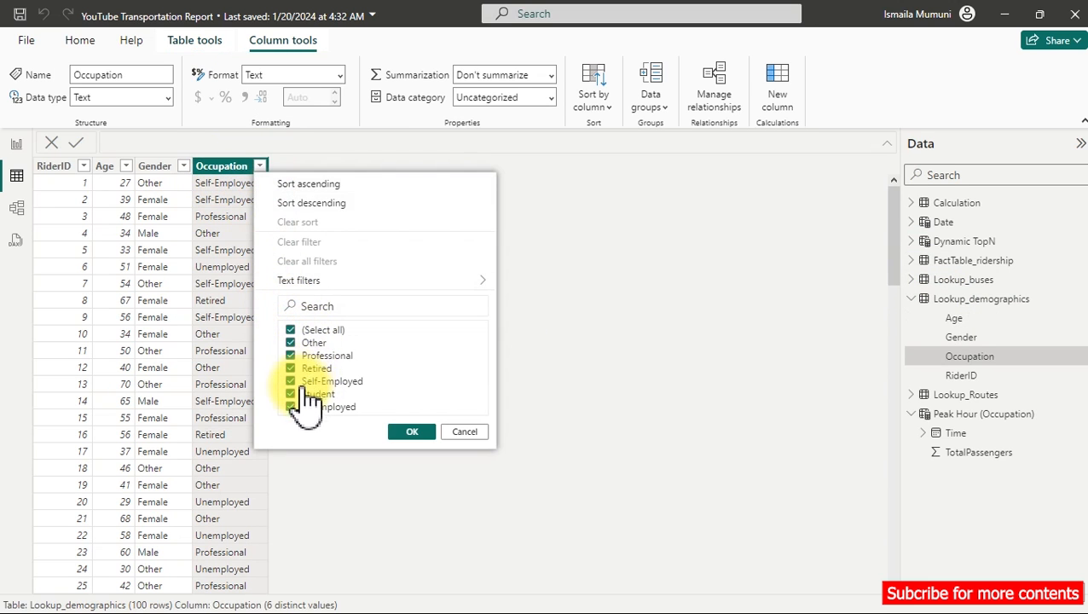
left_click(966, 261)
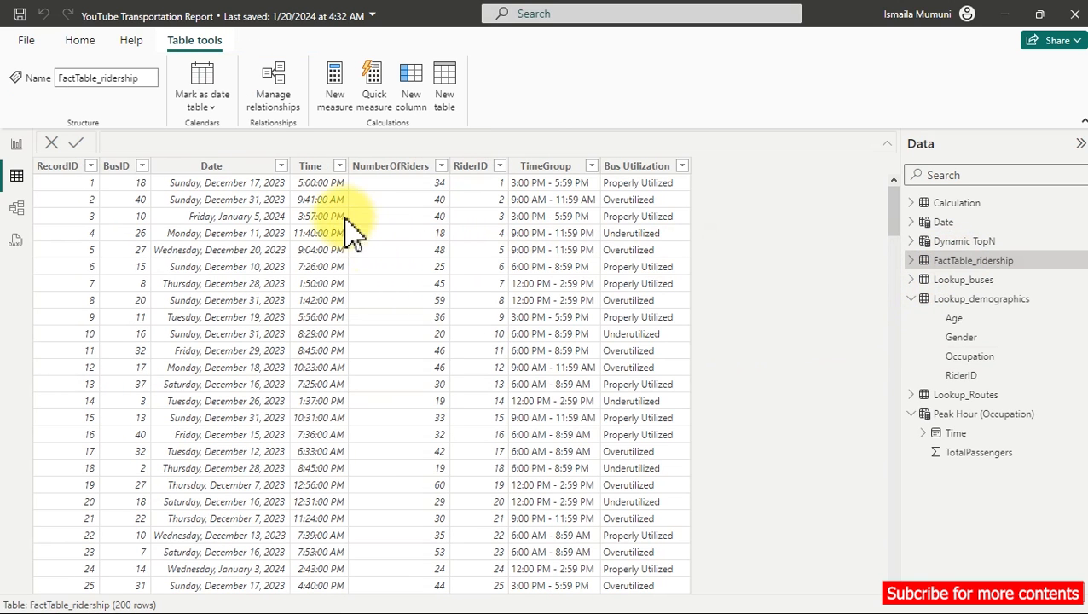
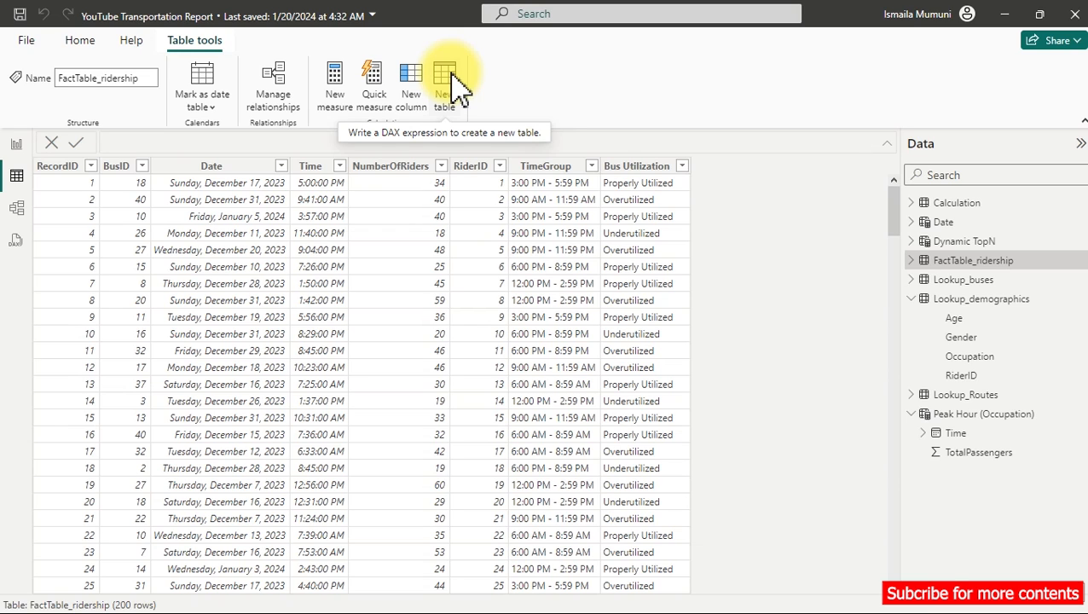
Step: Create a new calculated table named "Peak Hours (Occupation)" and begin its DAX definition on a new line
left_click(448, 81)
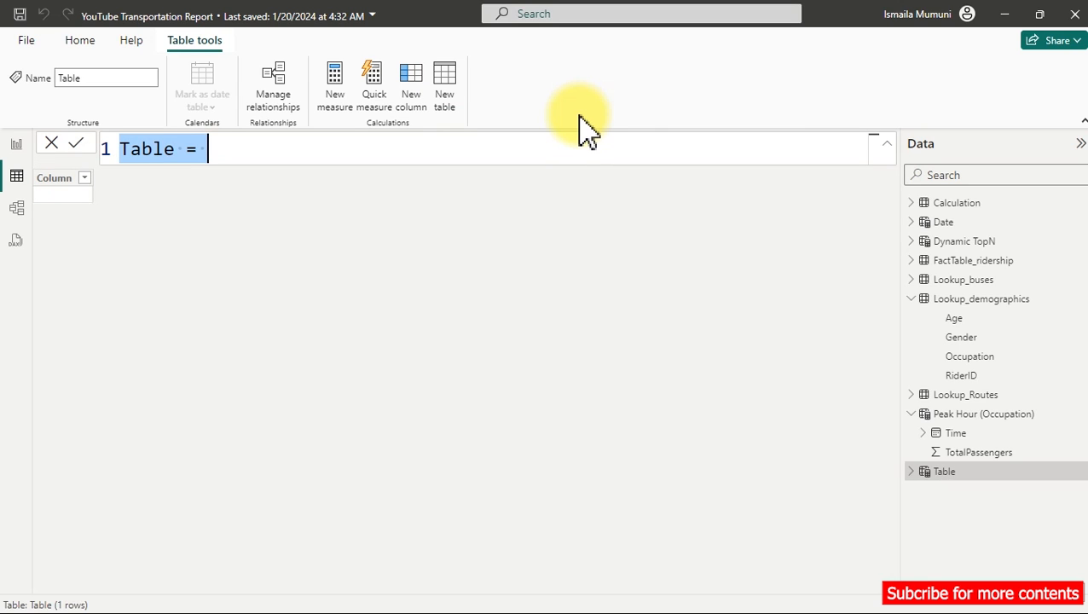
type("Pea")
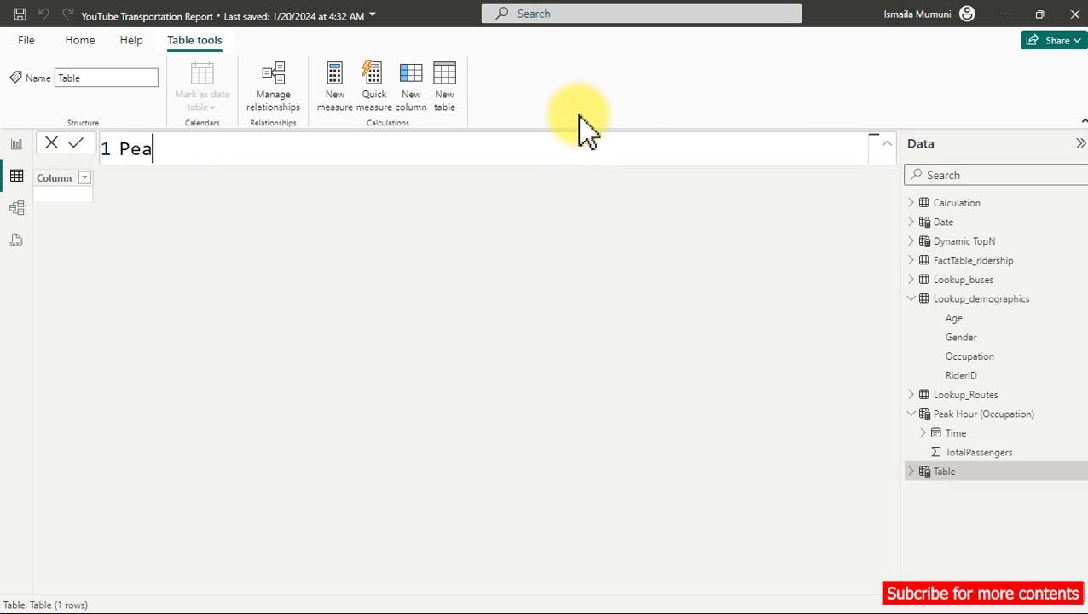
type("k Hour")
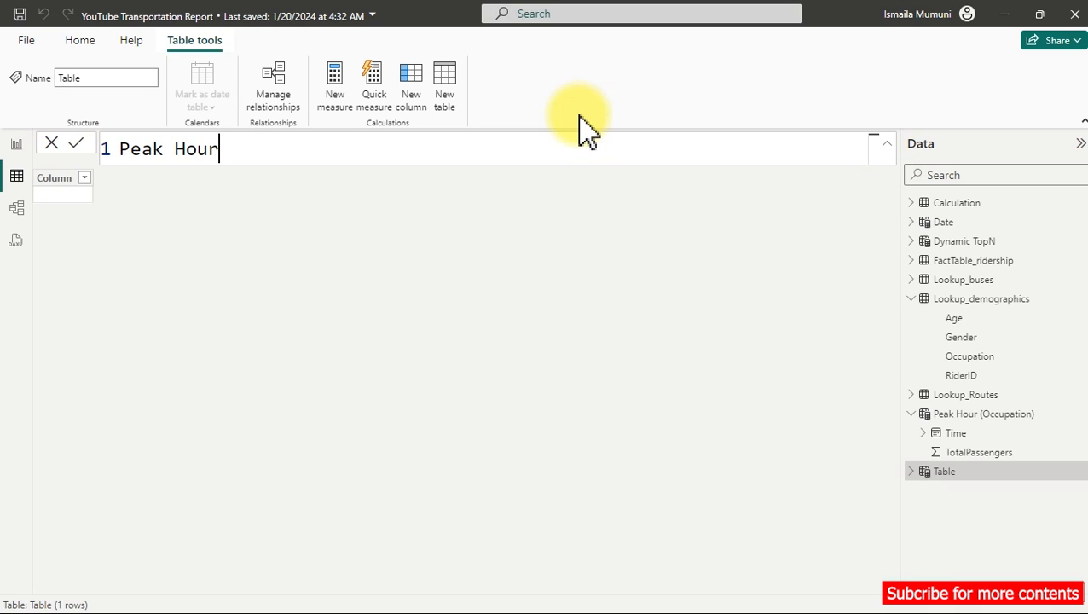
type("s (Occupation")
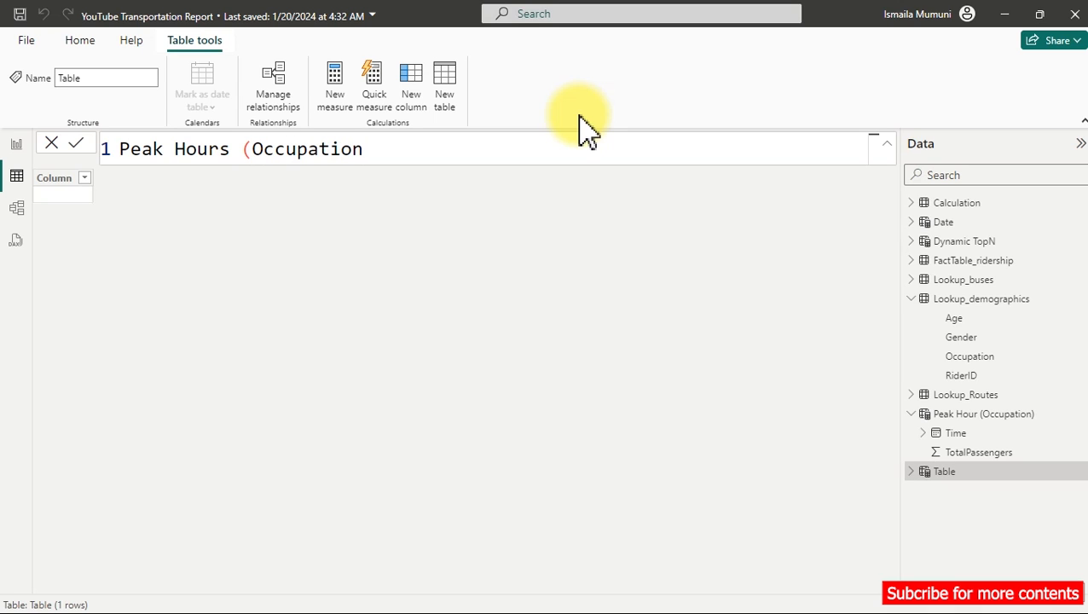
type(") =")
key("shift+Return")
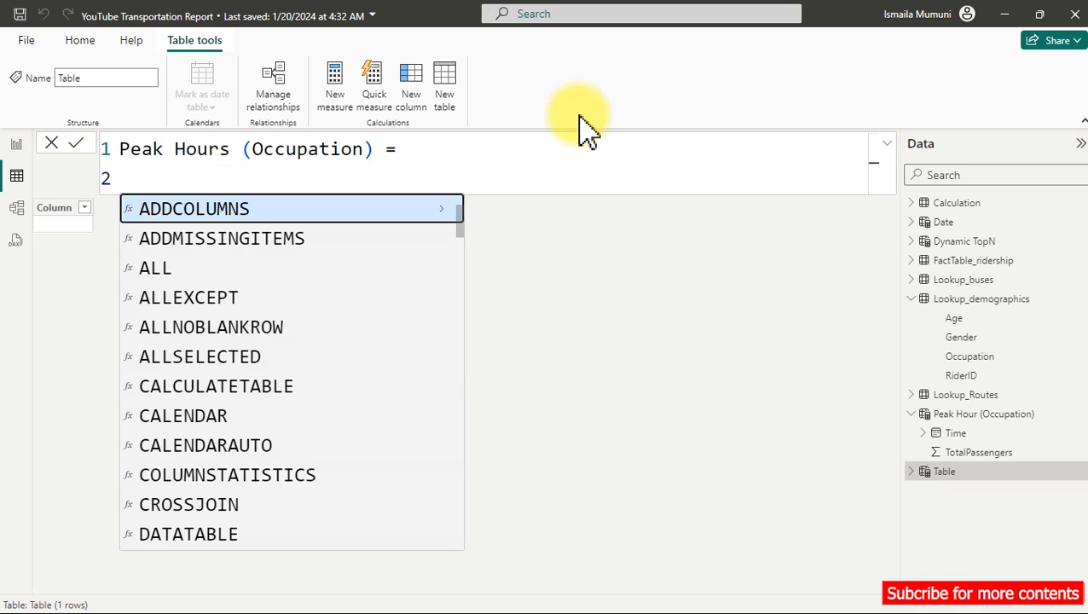
Step: Declare a variable named _Profession_PH in the Peak Hours (Occupation) table formula
type("var")
key("Tab")
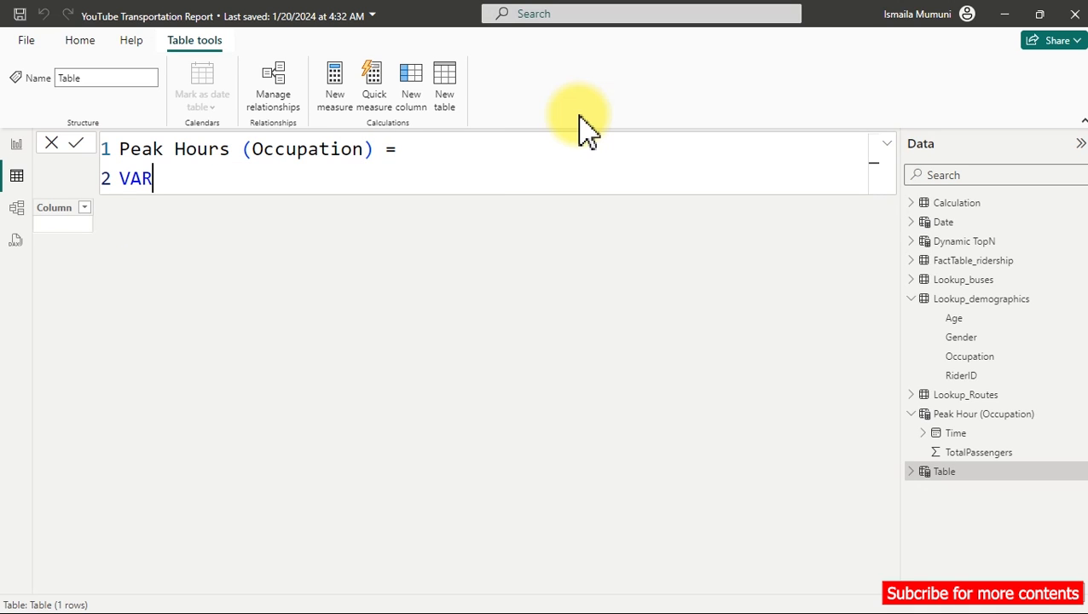
type("_ProfessionP")
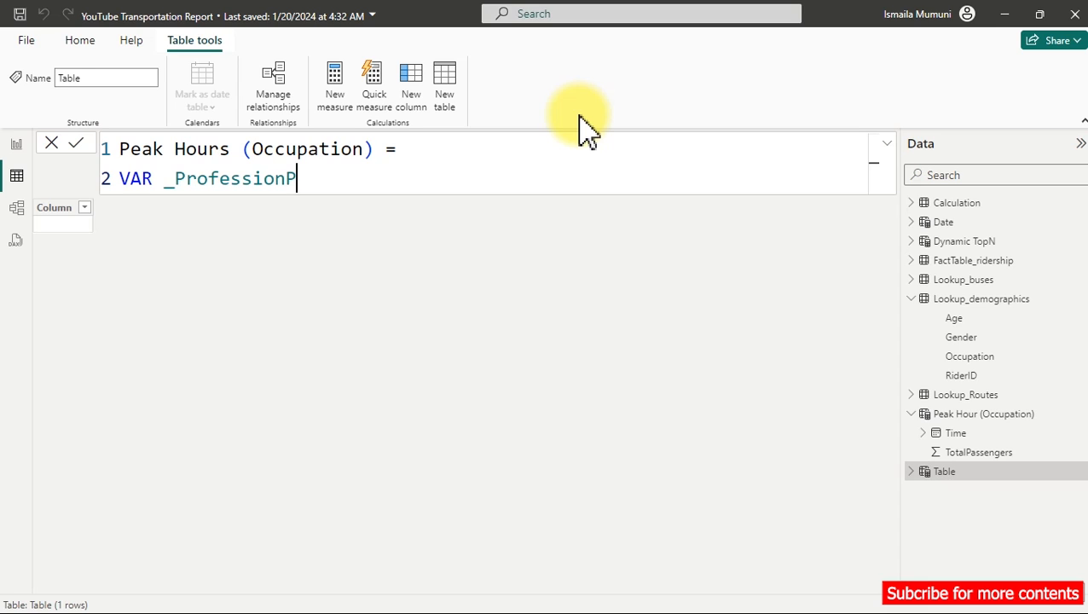
type("H")
key("BackSpace")
key("BackSpace")
type("_PH =")
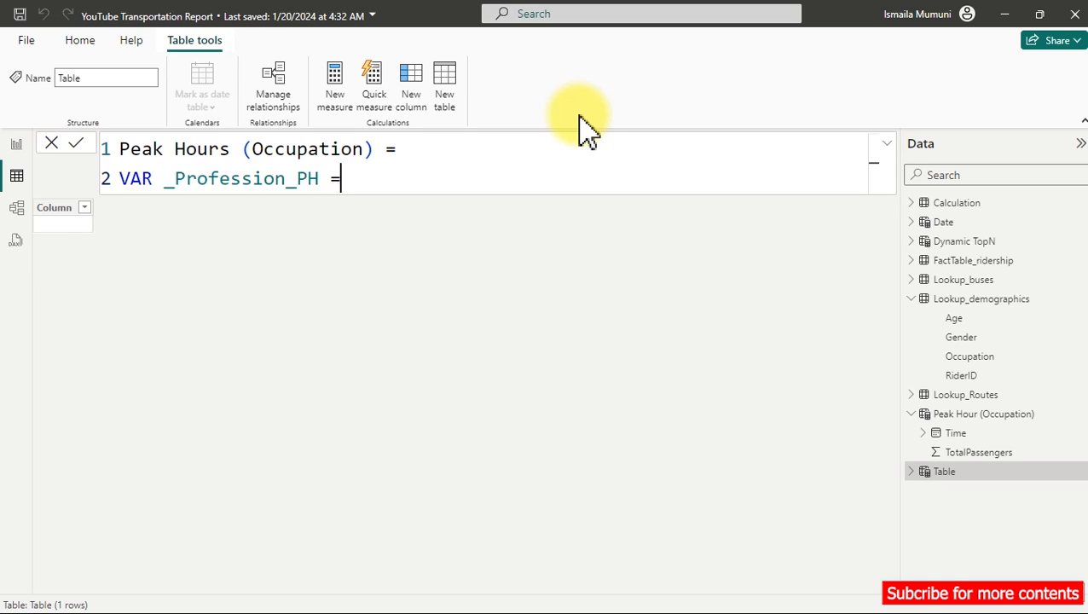
Step: Start the _Profession_PH variable's expression with an indented SUMMARIZE function using FactTable_ridership as its table argument
key("shift+Return")
key("Tab")
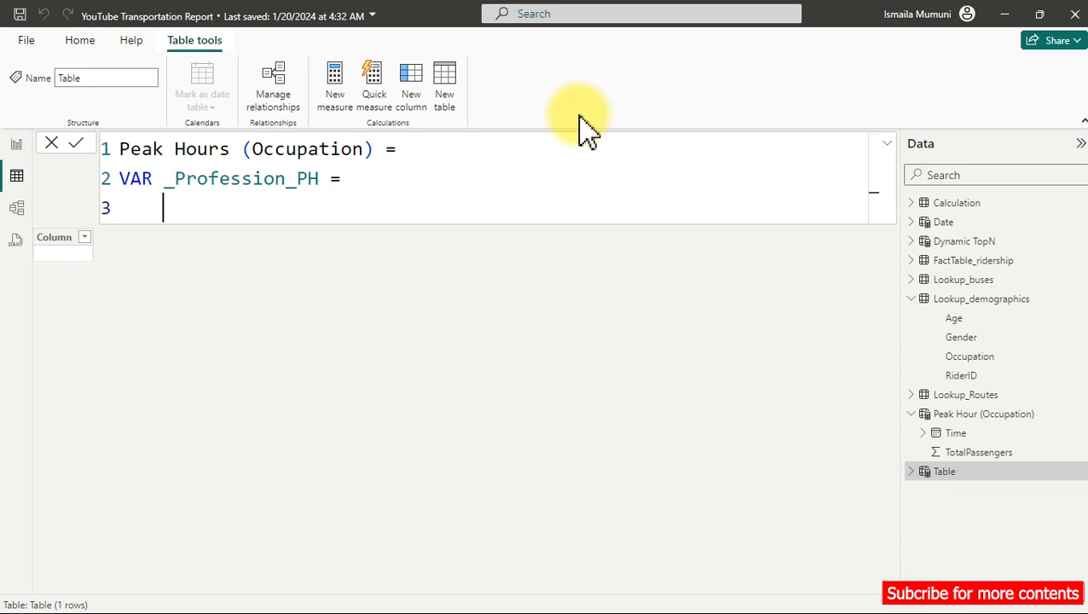
type("sum")
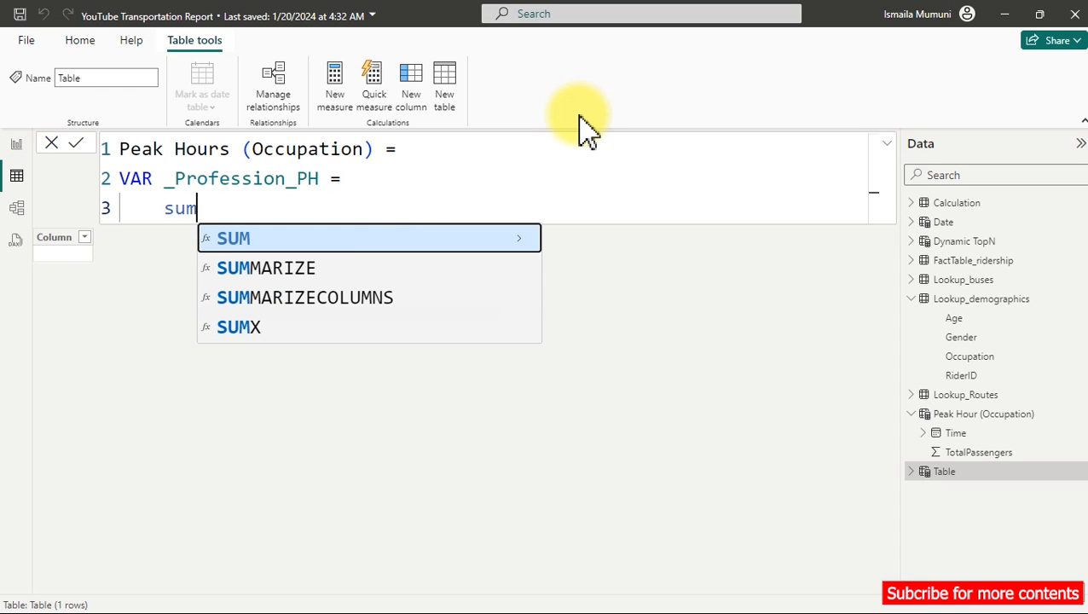
key("Down")
key("Tab")
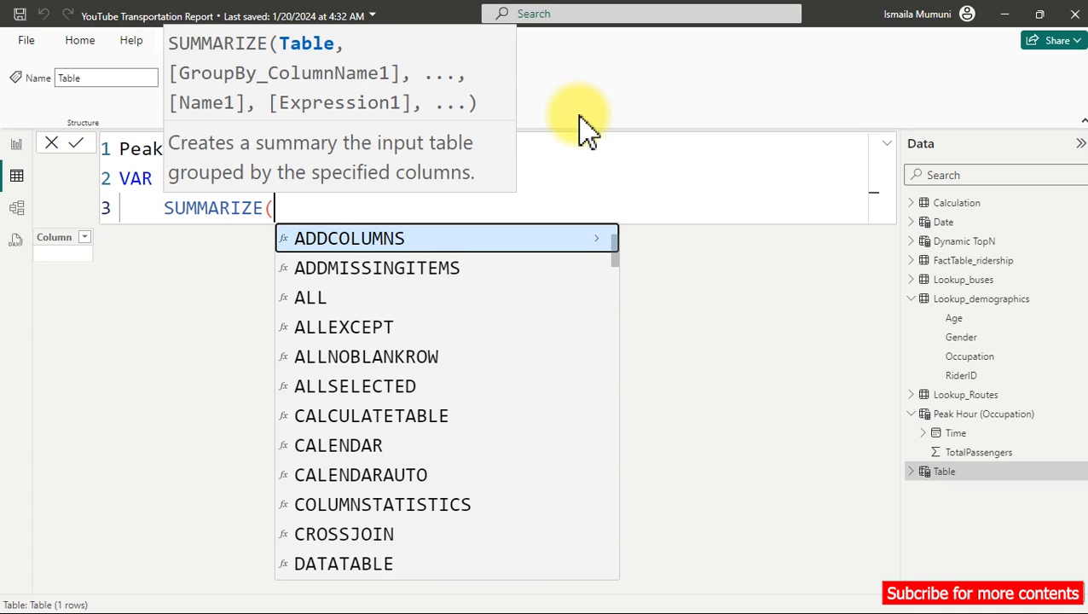
key("shift+Return")
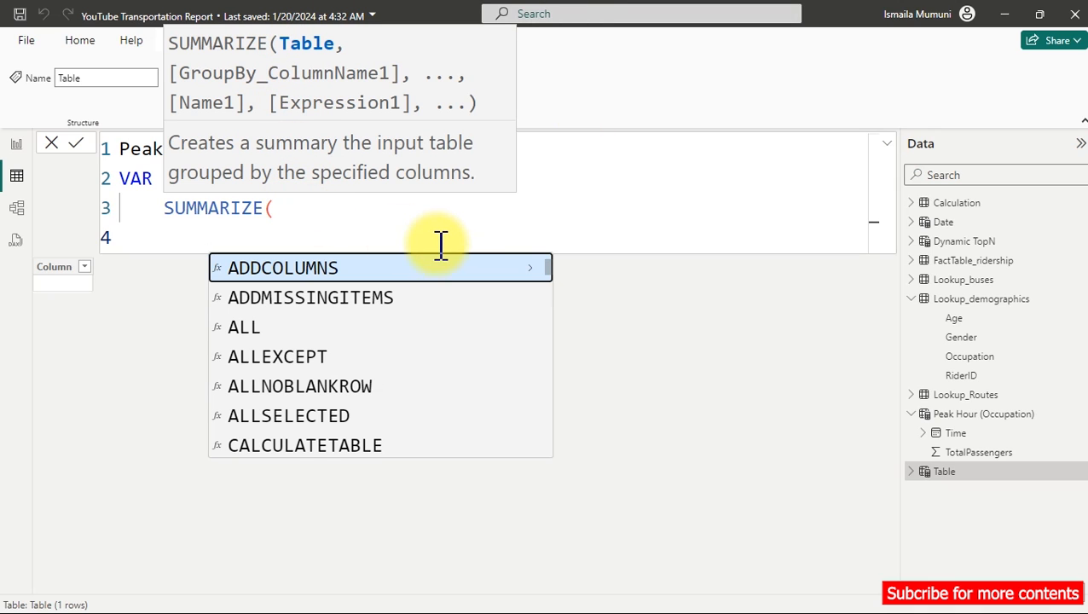
type("fa")
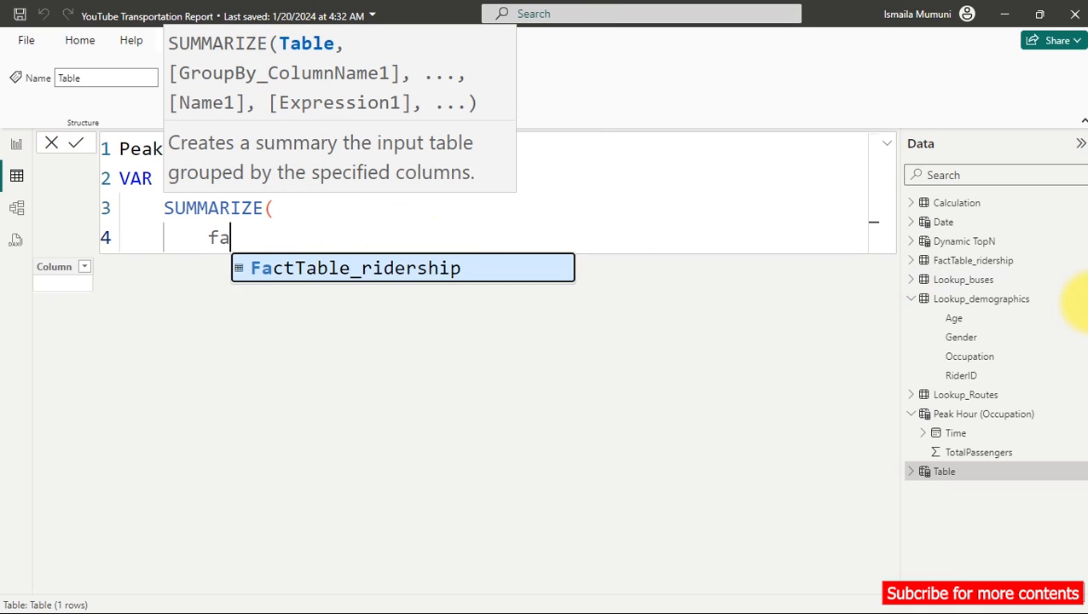
key("Tab")
type(",")
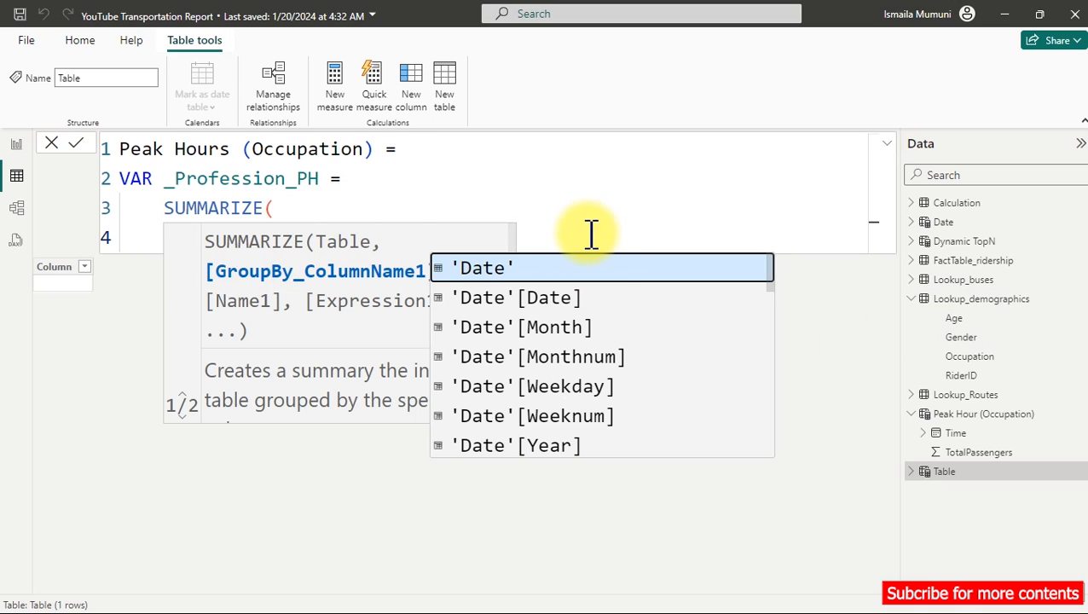
left_click(501, 193)
left_click(466, 237)
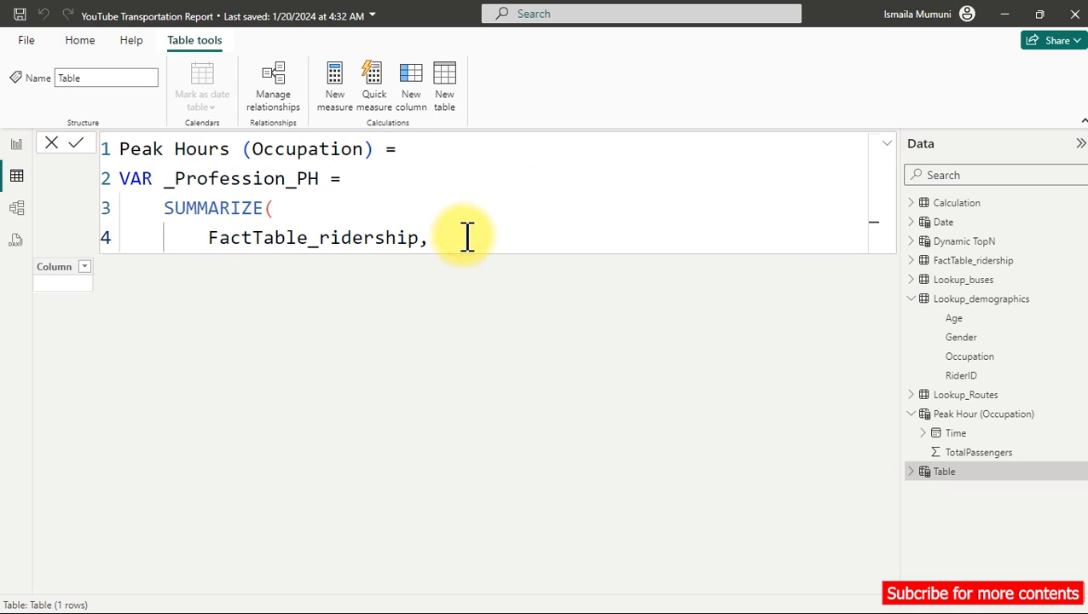
Step: Add FactTable_ridership[Time] as the grouping column of the SUMMARIZE function
key("Return")
type("time")
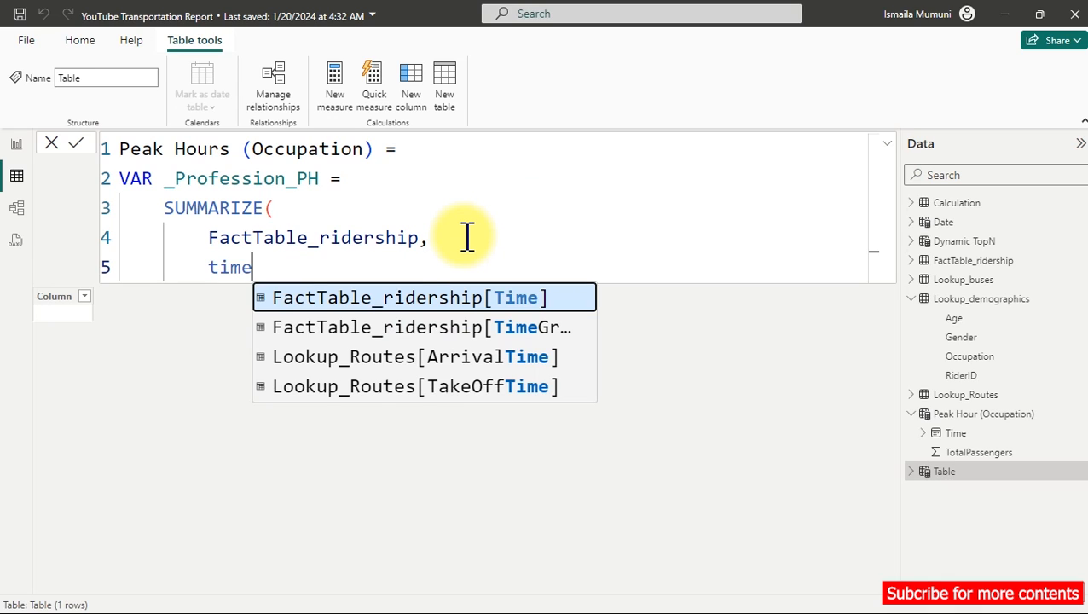
key("Tab")
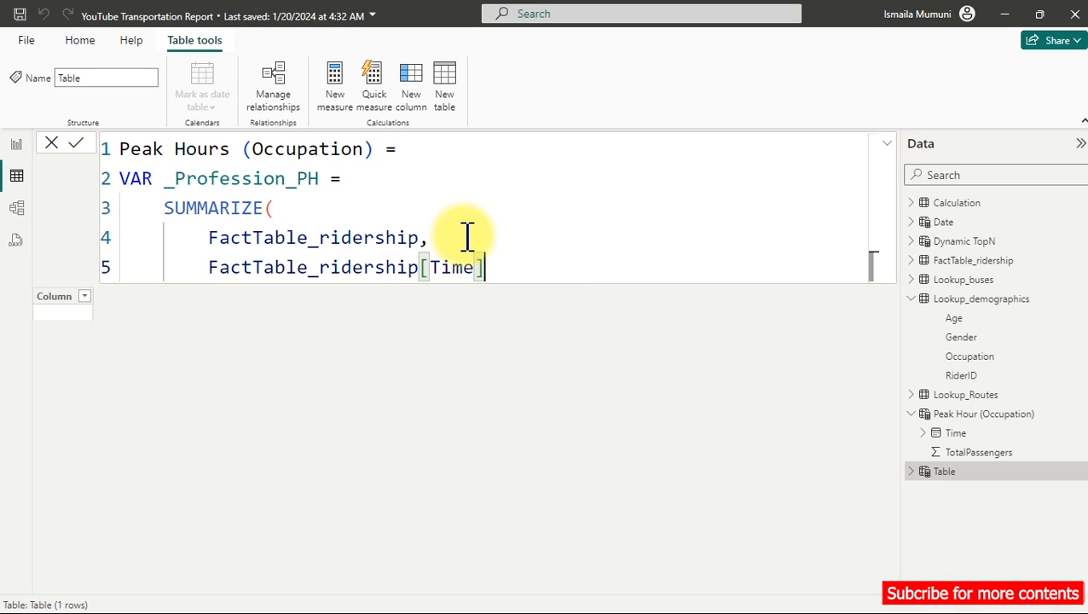
type(",")
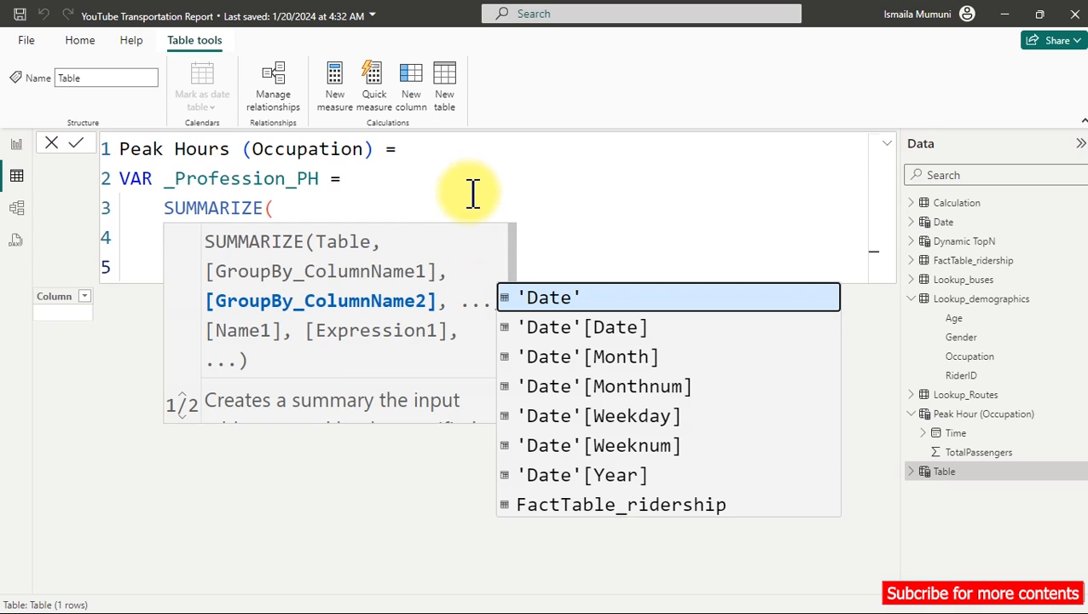
key("Escape")
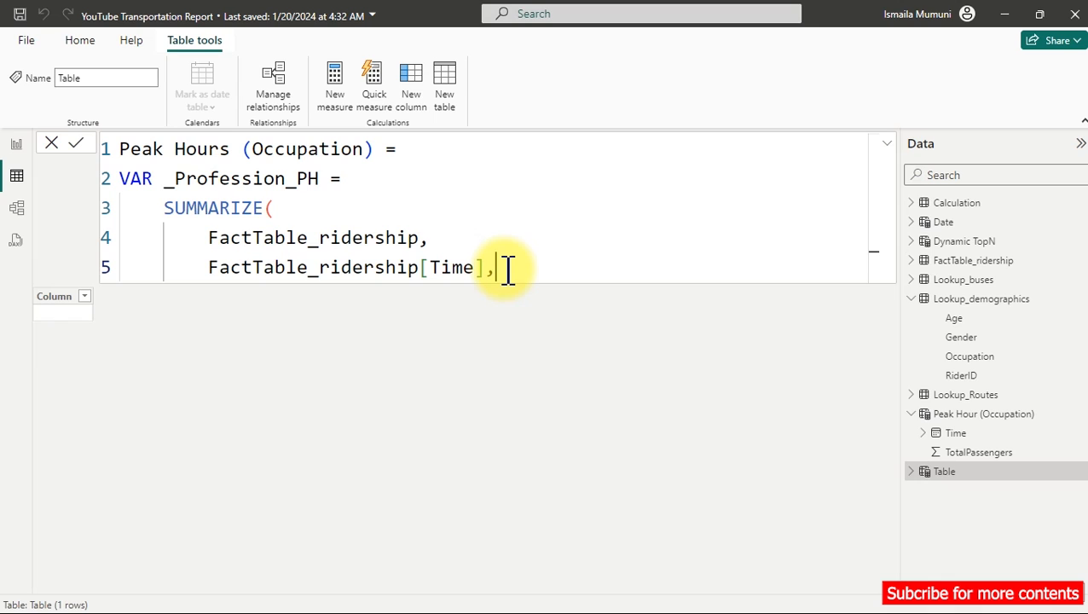
Step: Add "TotalPassengers" as the name of the summary column in the SUMMARIZE function
key("shift+Return")
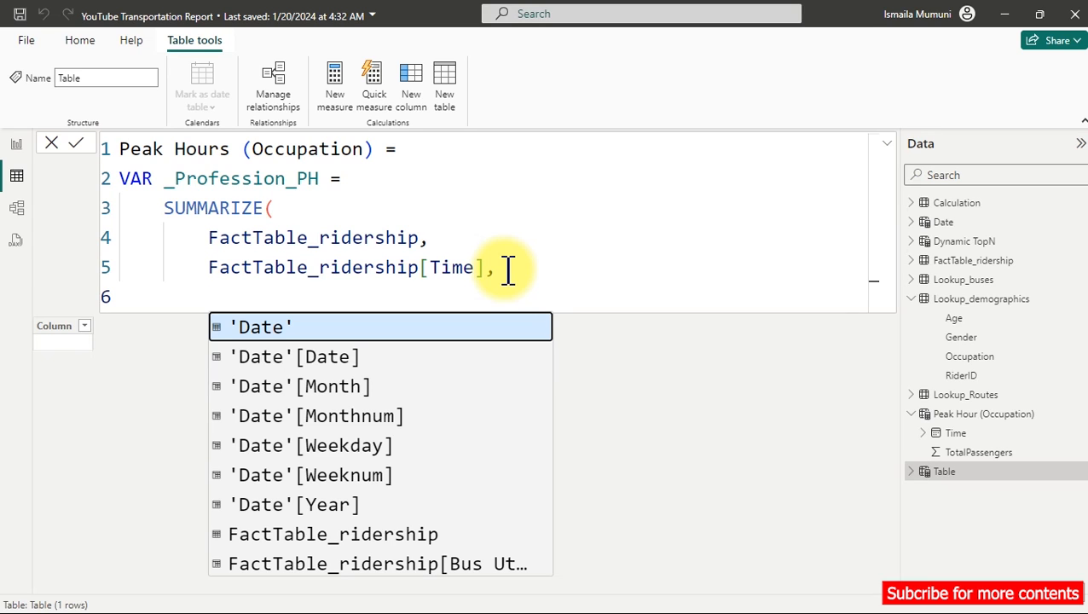
type("\"")
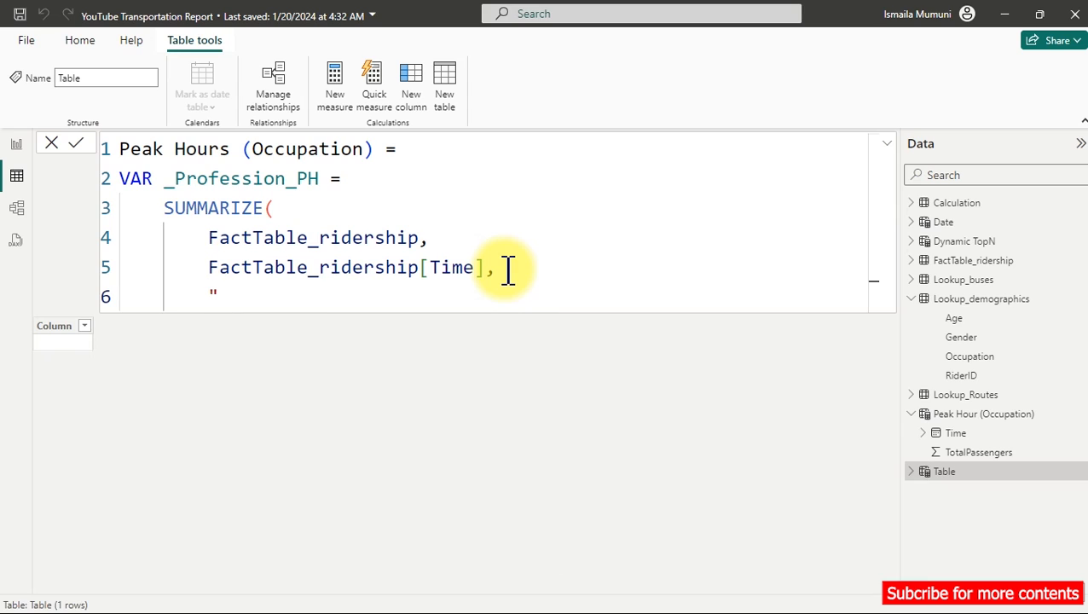
type("TotalPasse")
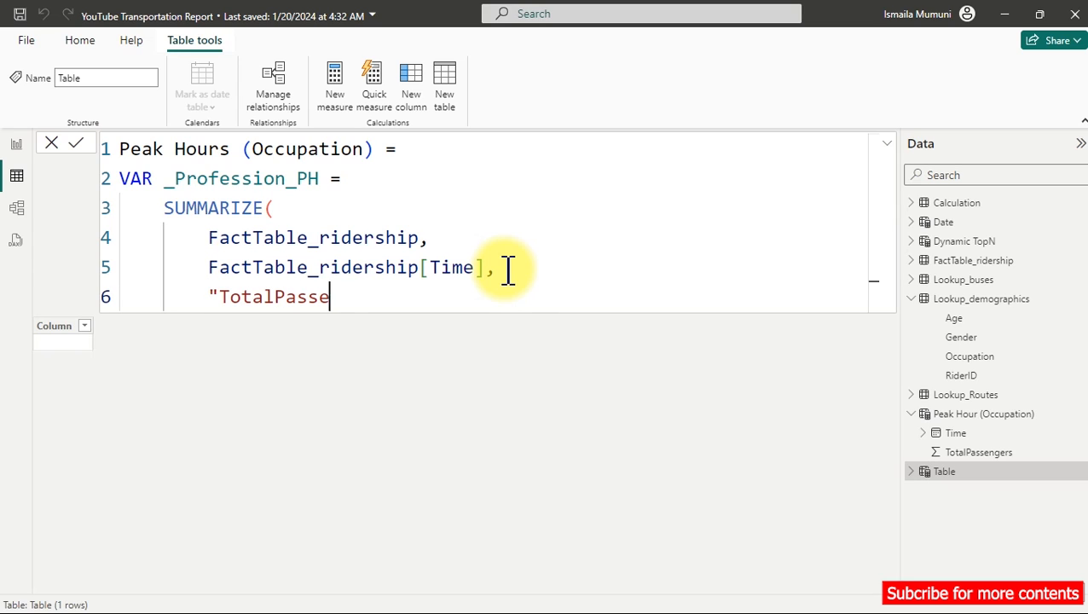
type("ngers\",")
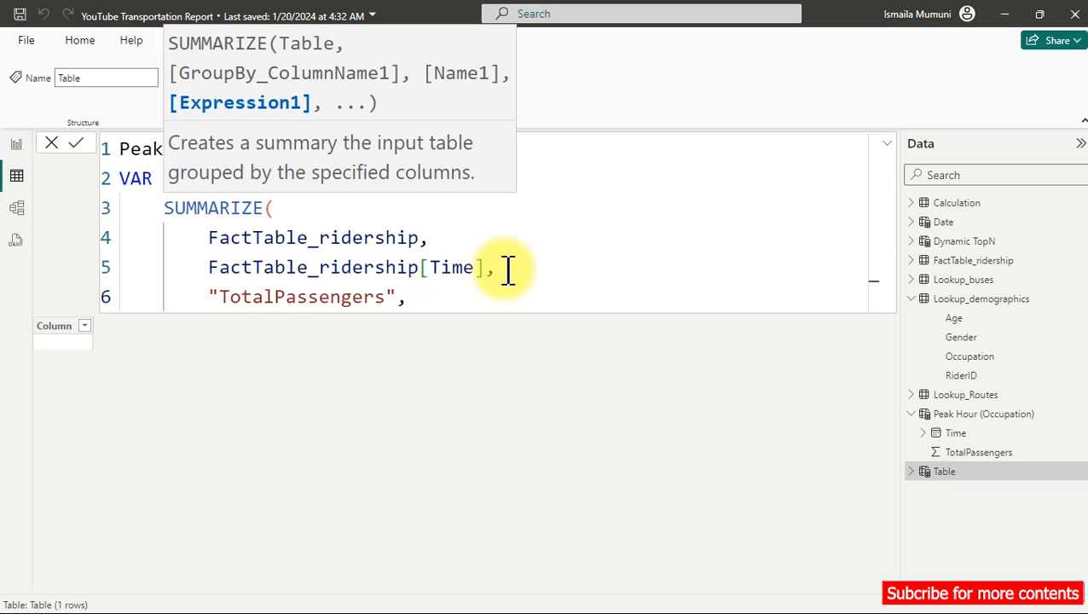
Step: Add a CALCULATE function as the TotalPassengers expression, with the [Total Riders (Passengers)] measure as its first argument
key("shift+Return")
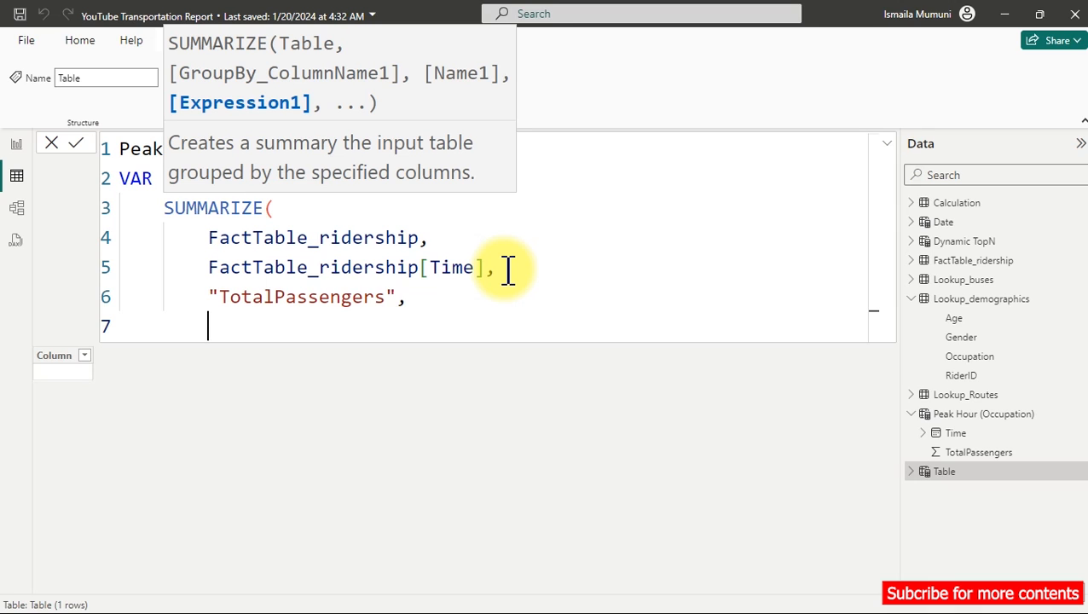
type("cal")
key("Tab")
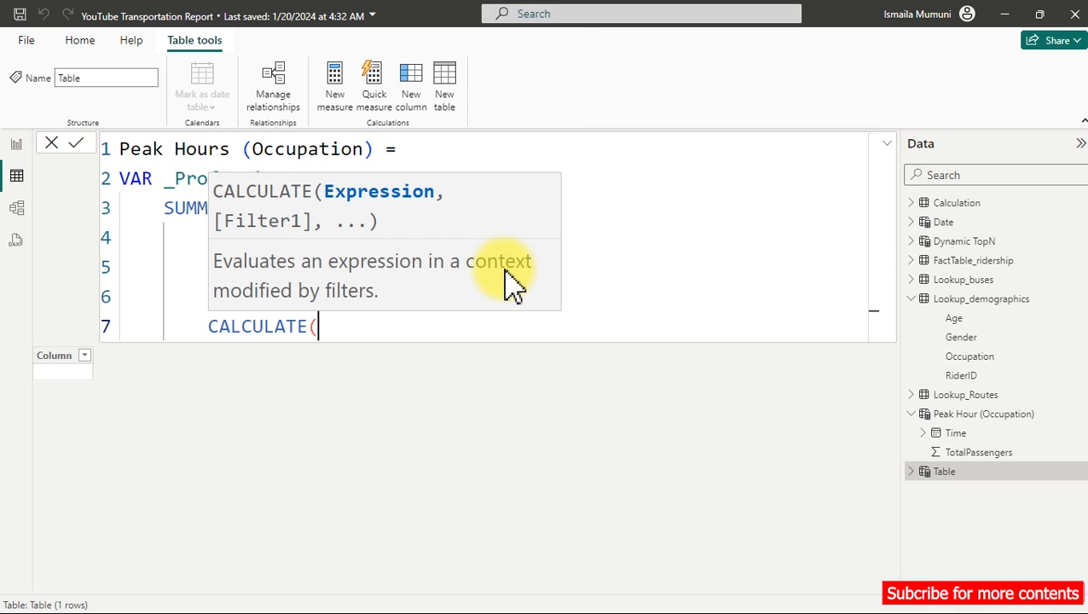
key("shift+Return")
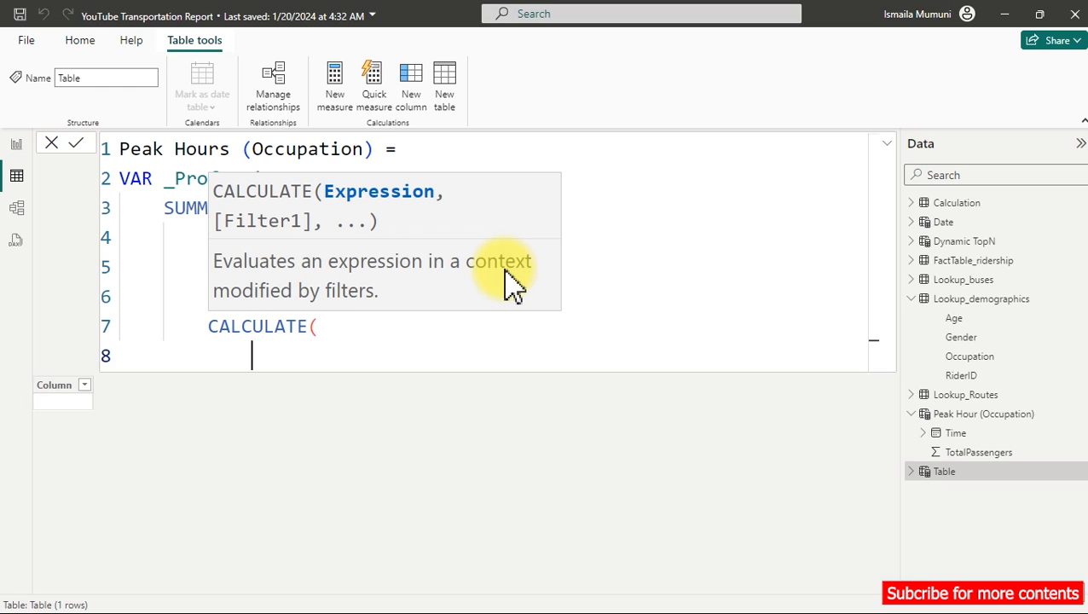
type("[tot")
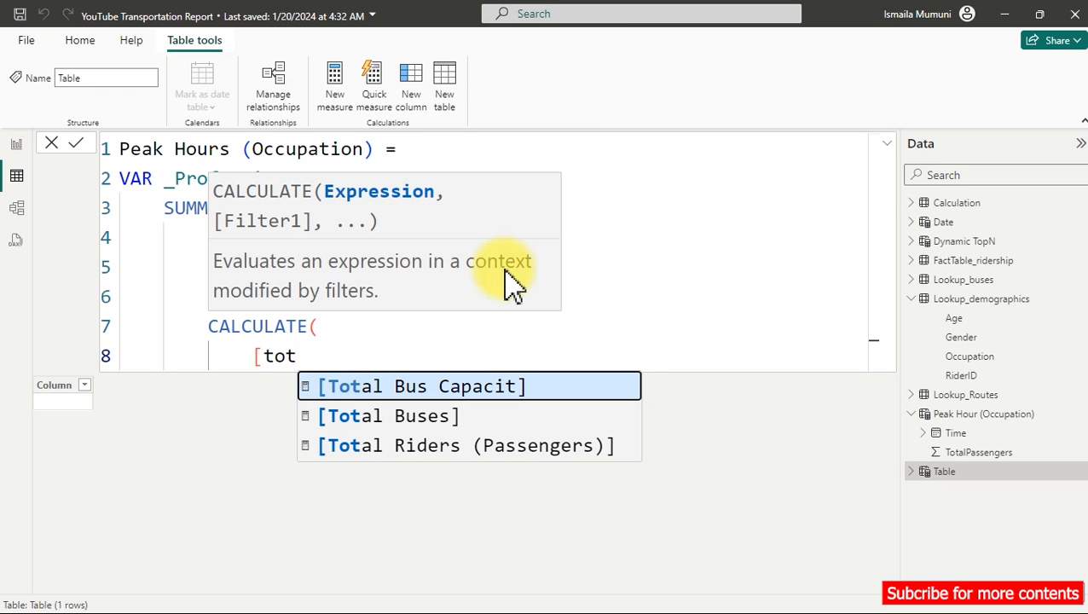
key("Down")
key("Down")
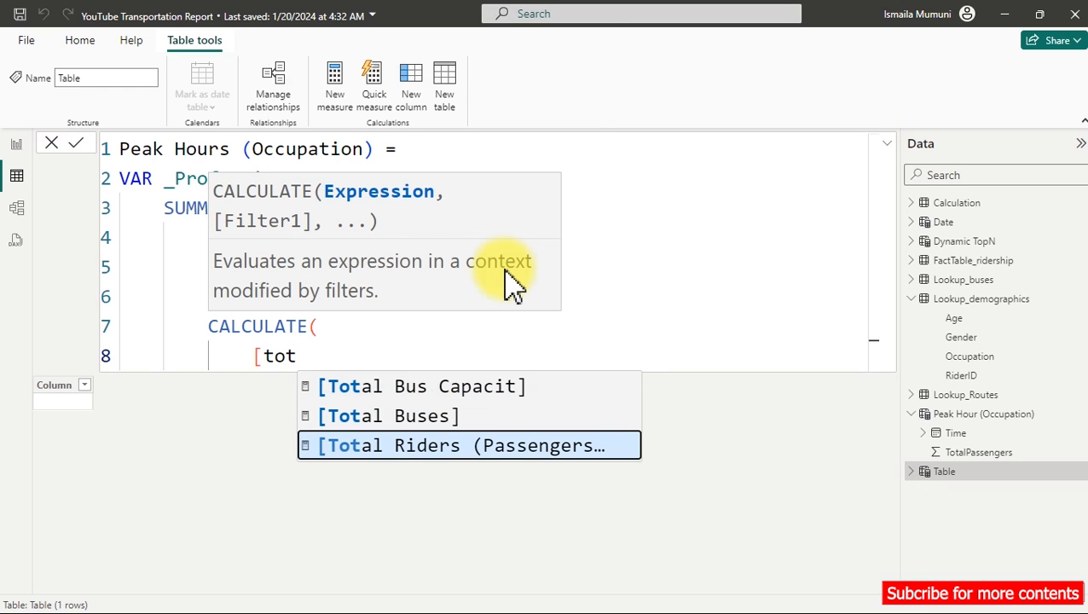
key("Tab")
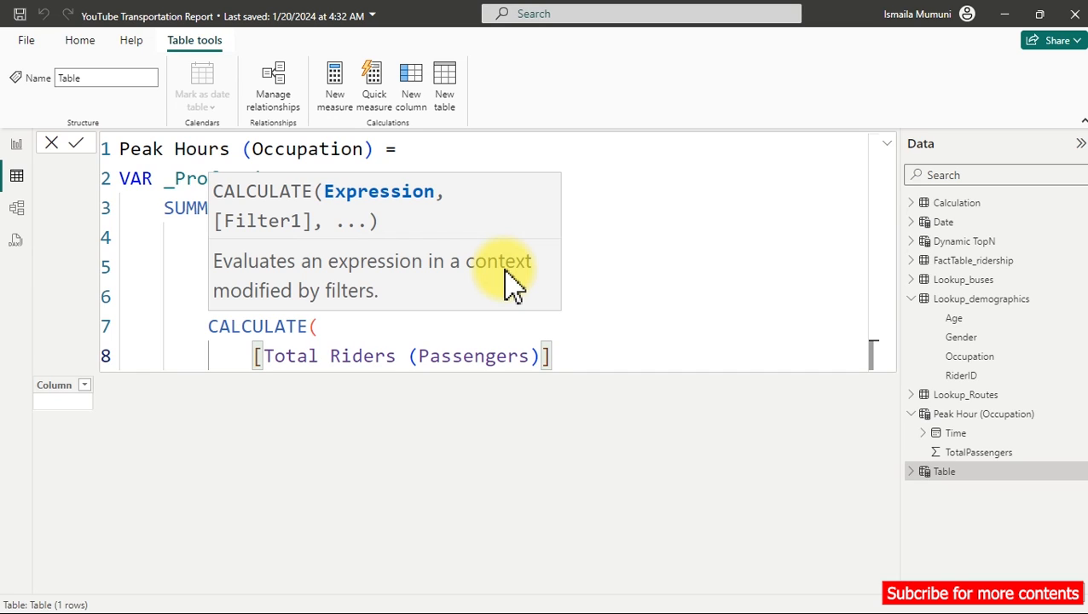
Step: Replace the measure inside CALCULATE with a SUM of FactTable_ridership[NumberOfRiders]
key("shift+Left")
key("shift+Left")
key("shift+Left")
key("shift+Left")
key("shift+Left")
key("shift+Left")
key("shift+Left")
key("shift+Left")
key("shift+Left")
key("shift+Left")
key("shift+Left")
key("shift+Left")
key("shift+Left")
key("shift+Left")
key("shift+Left")
key("shift+Left")
key("shift+Left")
key("shift+Left")
key("shift+Left")
key("shift+Left")
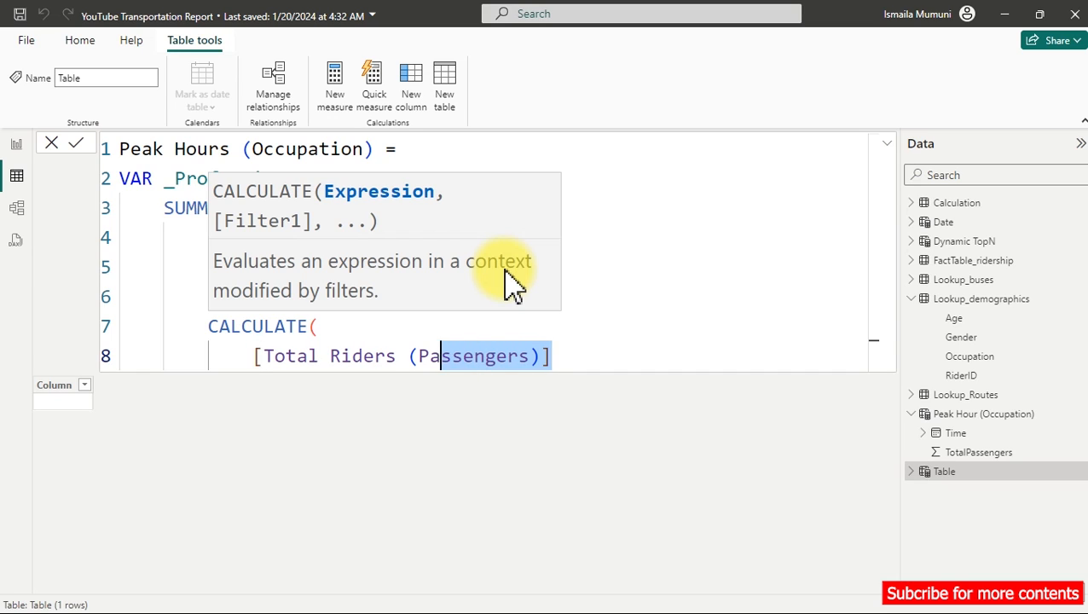
key("shift+Left")
key("shift+Left")
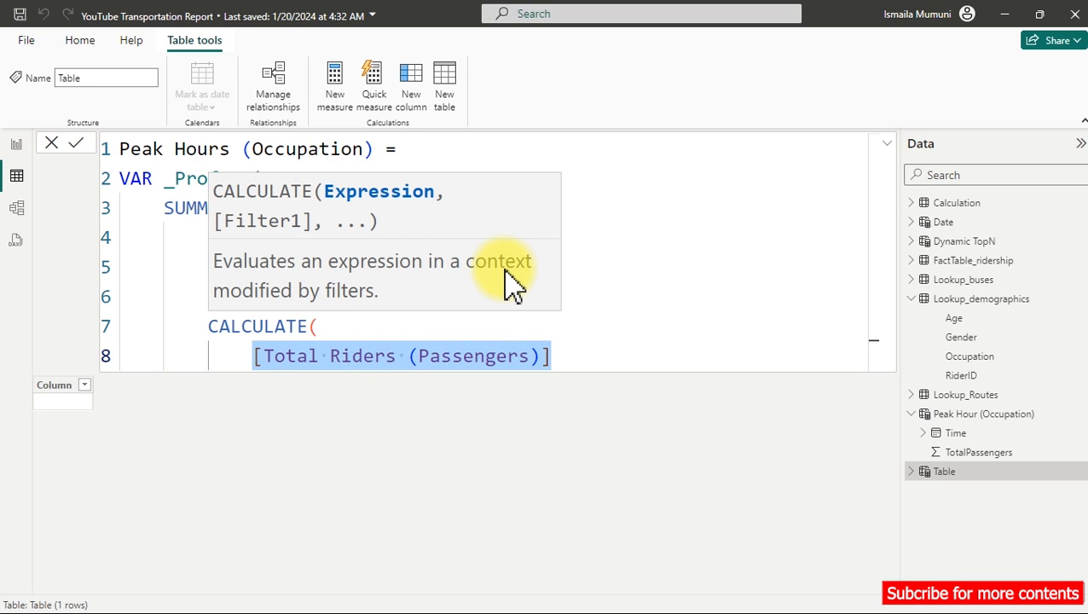
key("BackSpace")
type("sum")
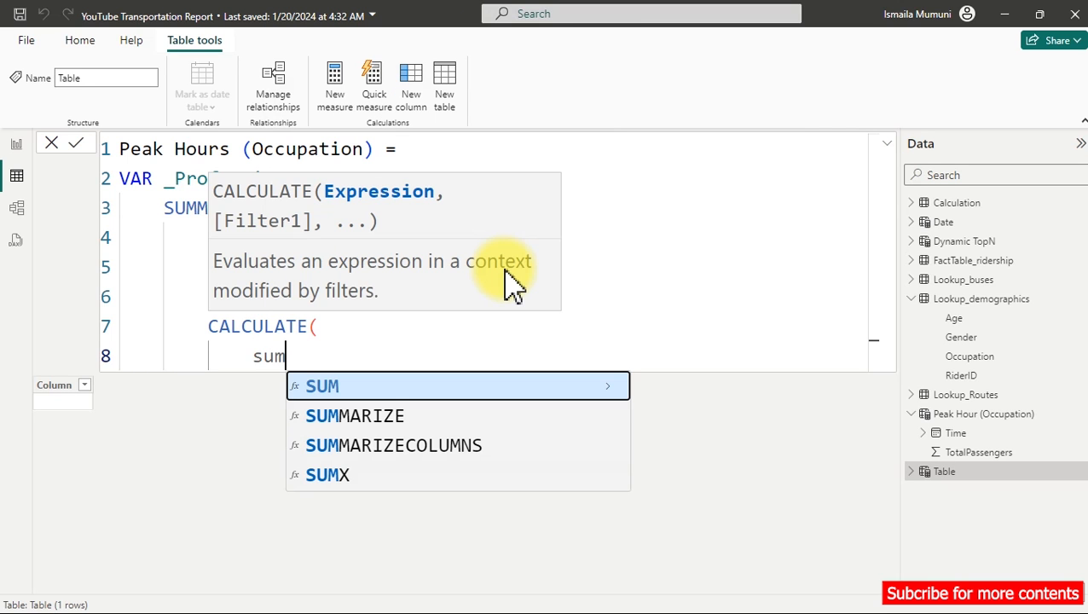
key("Tab")
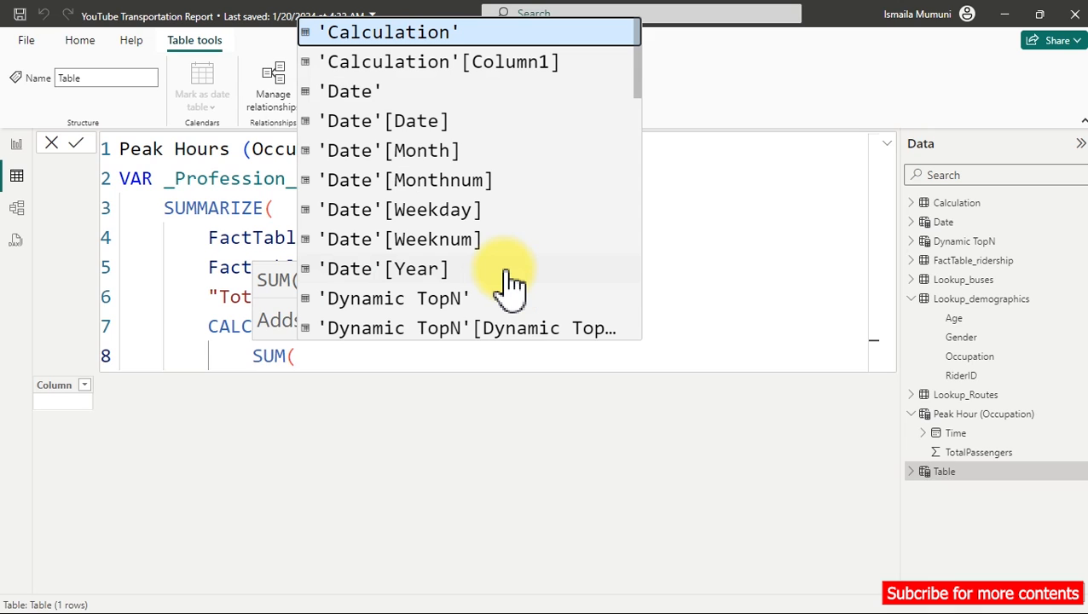
type("nu")
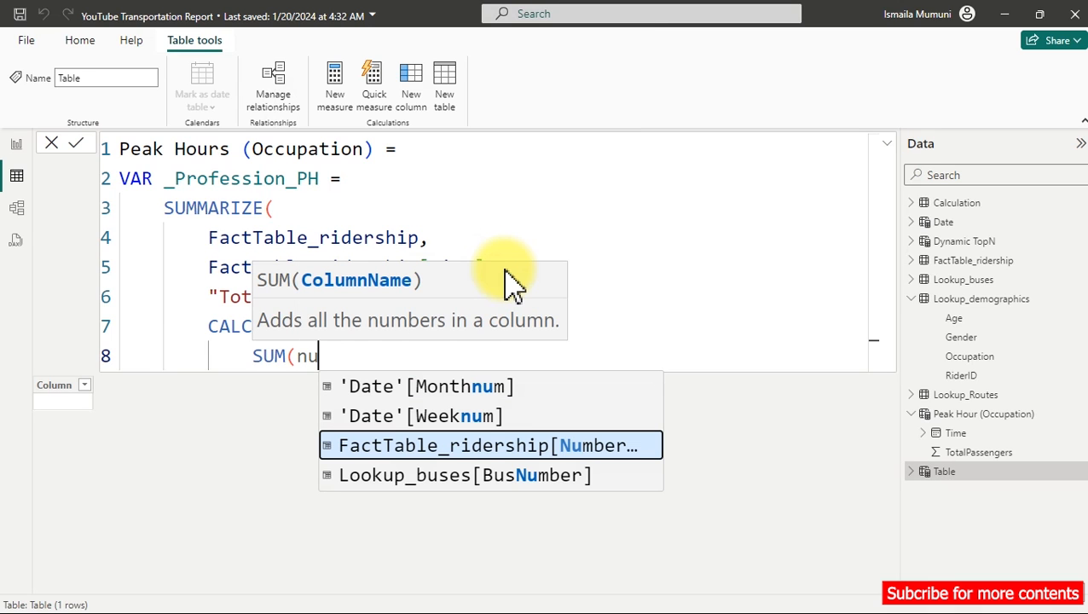
key("Tab")
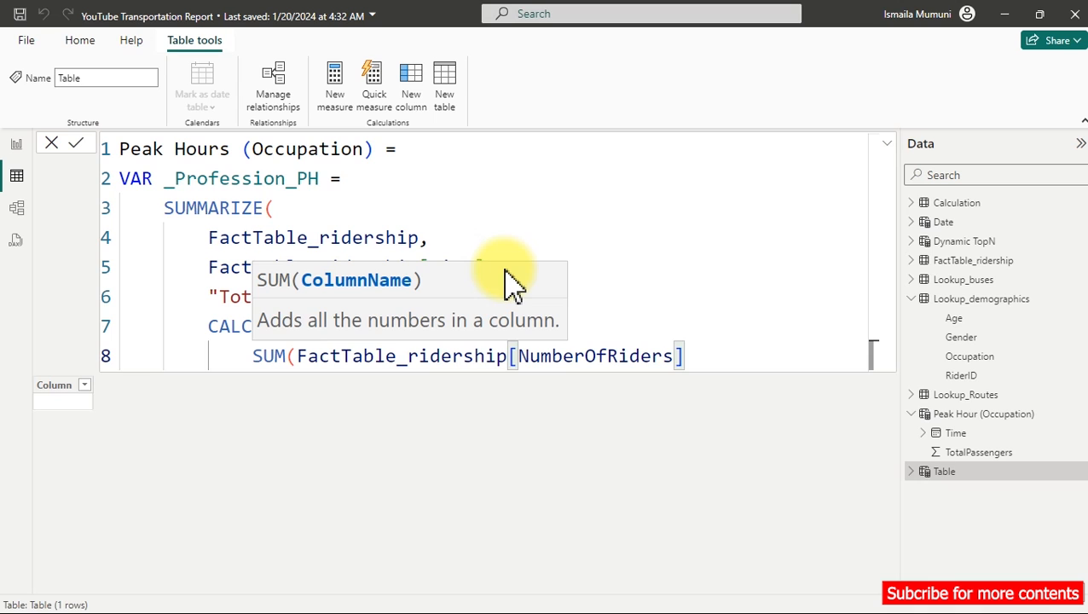
Step: Replace the SUM expression inside CALCULATE with the [Total Riders (Passengers)] measure
key("shift+Left")
key("shift+Left")
key("shift+Left")
key("shift+Left")
key("shift+Left")
key("shift+Left")
key("shift+Left")
key("shift+Left")
key("shift+Left")
key("shift+Left")
key("shift+Left")
key("shift+Left")
key("shift+Left")
key("shift+Left")
key("shift+Left")
key("shift+Left")
key("shift+Left")
key("shift+Left")
key("shift+Left")
key("shift+Left")
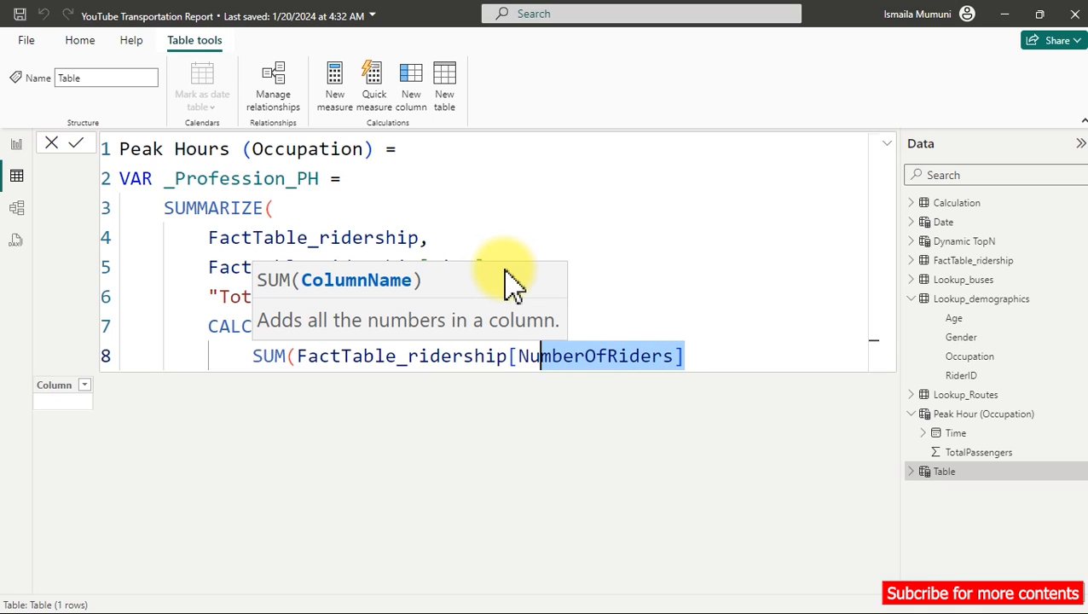
key("shift+Left")
key("shift+Left")
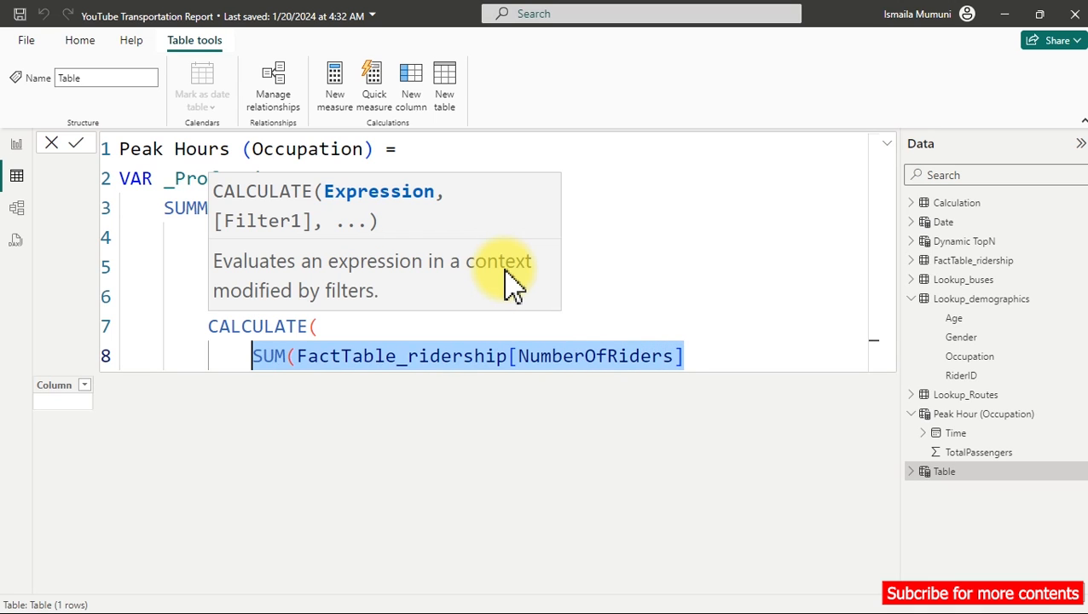
key("BackSpace")
type("[to")
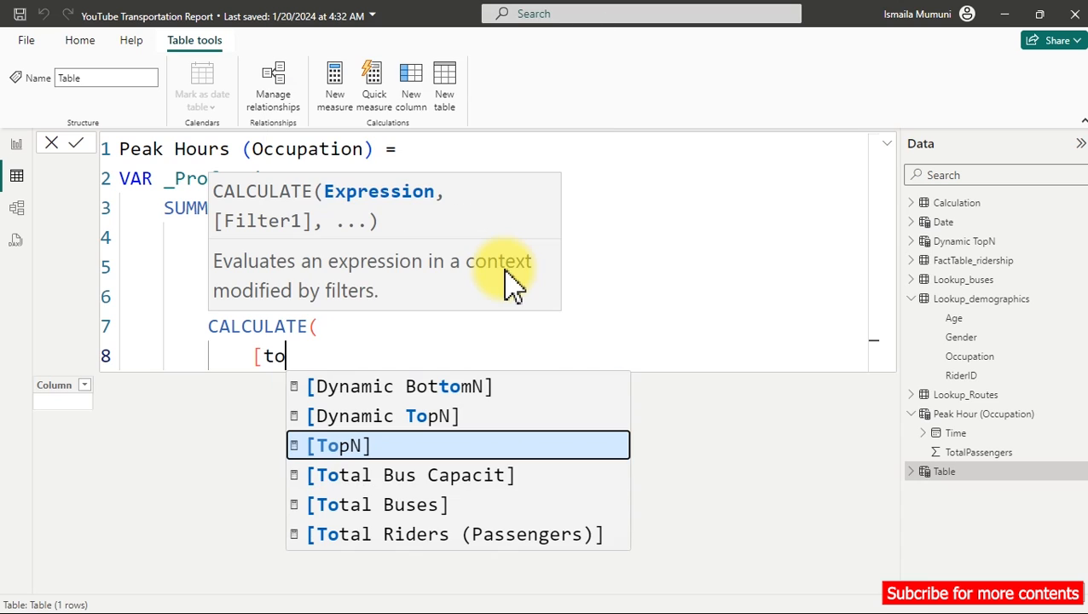
key("Down")
key("Down")
key("Down")
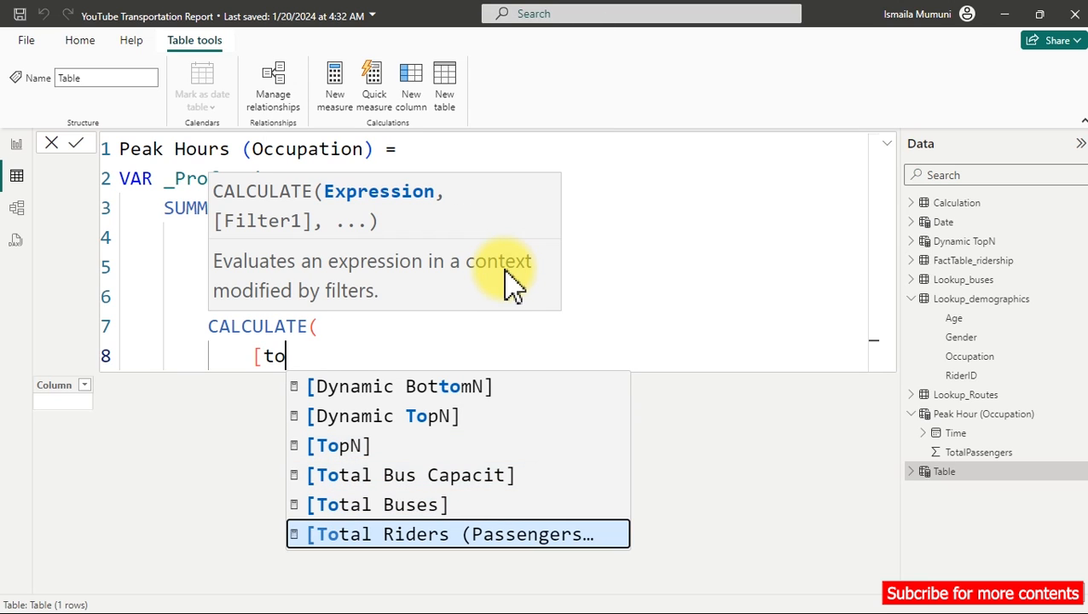
key("Tab")
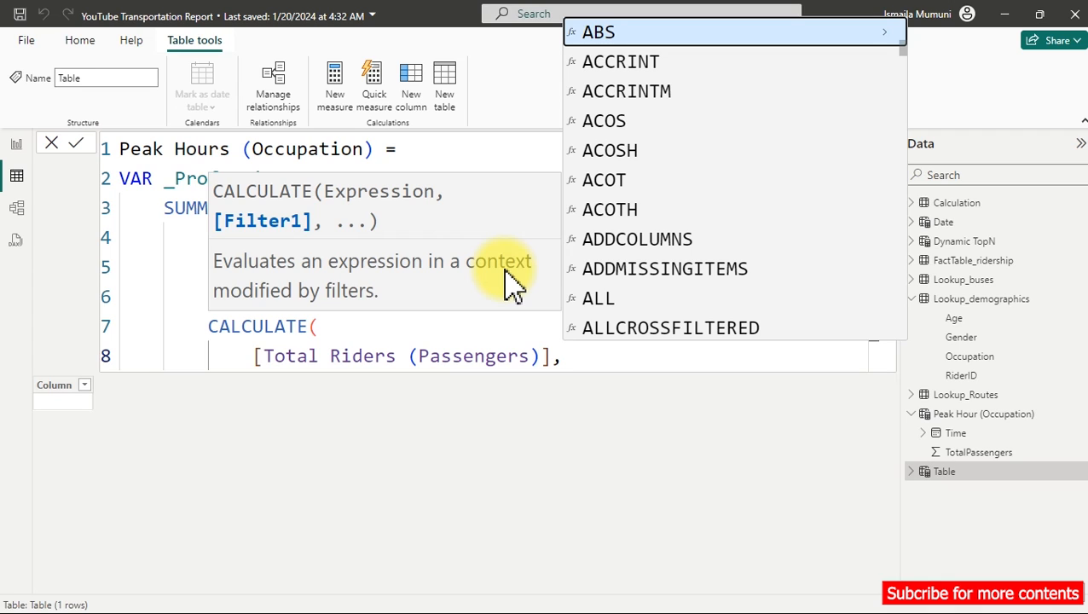
Step: Add the filter Lookup_demographics[Occupation]="Professionl" on a new line of the CALCULATE function
key("shift+Return")
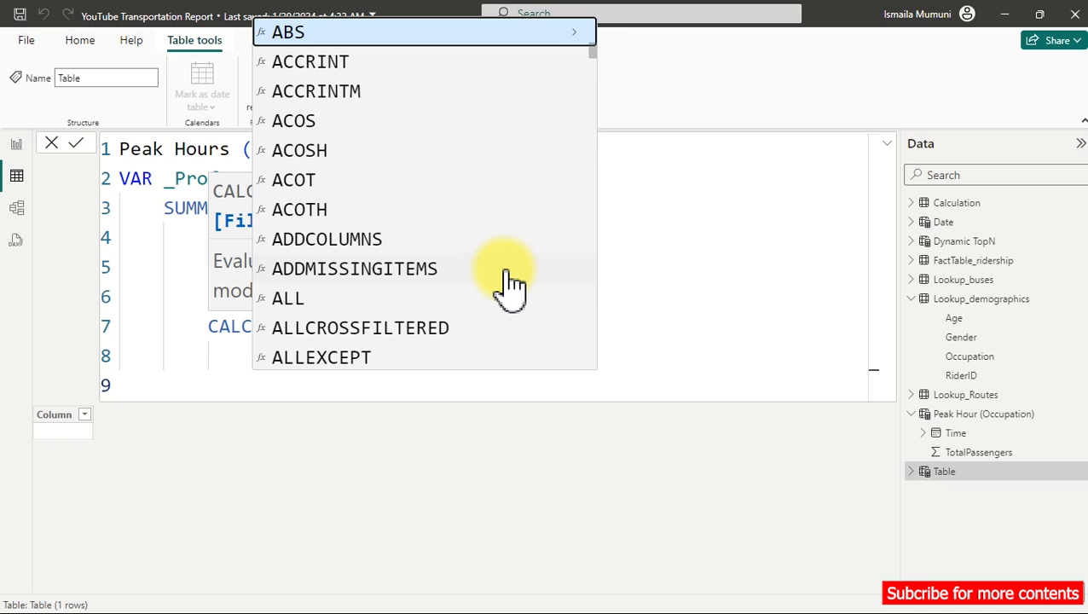
type("oc")
key("Tab")
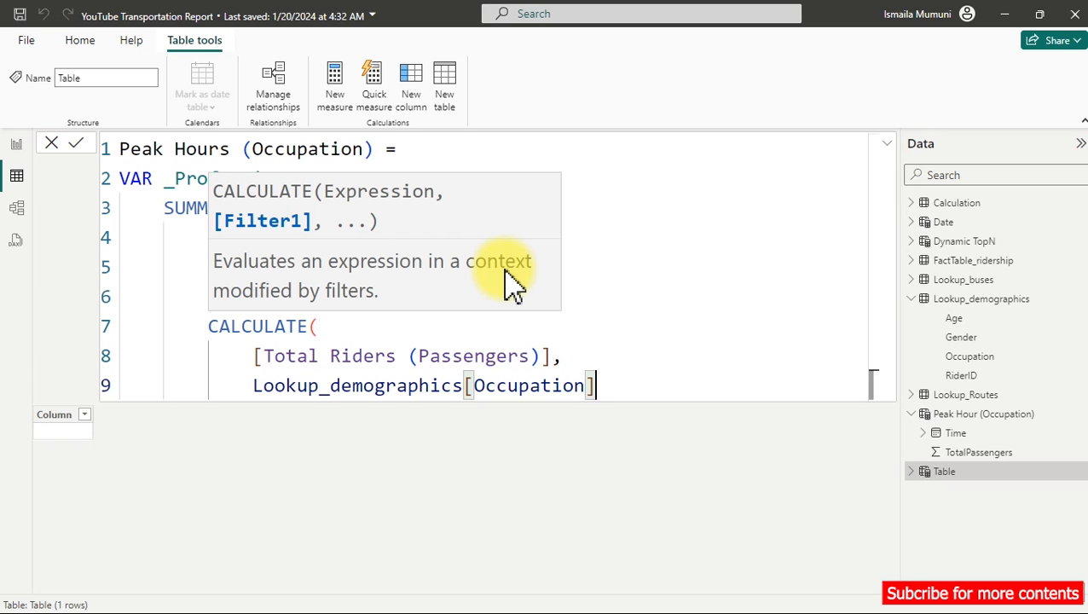
type("=\"")
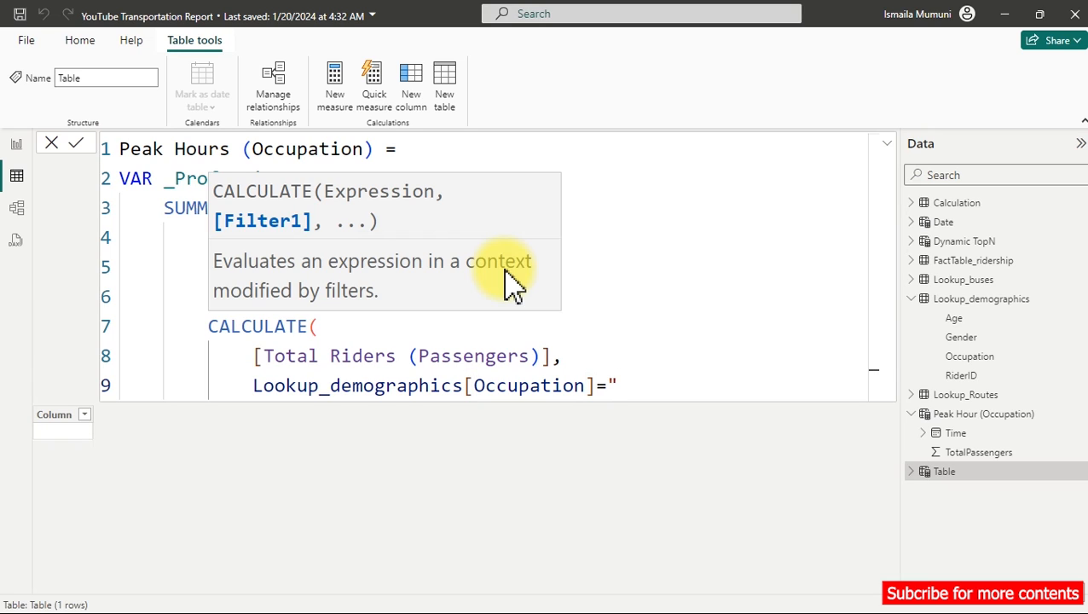
type("Professionl")
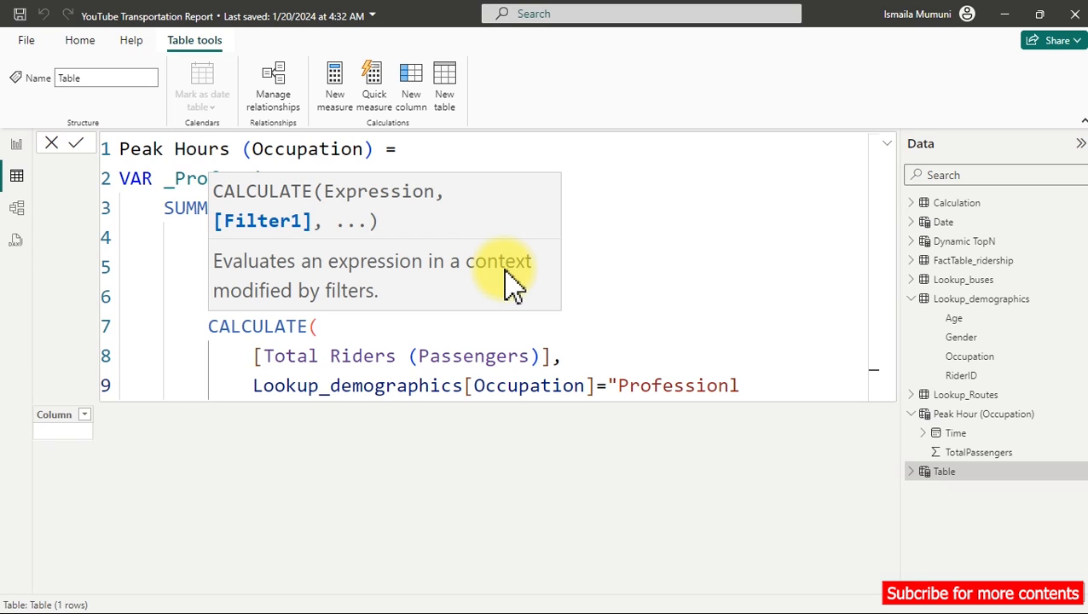
type("\"")
Step: Close the CALCULATE and SUMMARIZE functions with parentheses on separate lines
key("Return")
type(")")
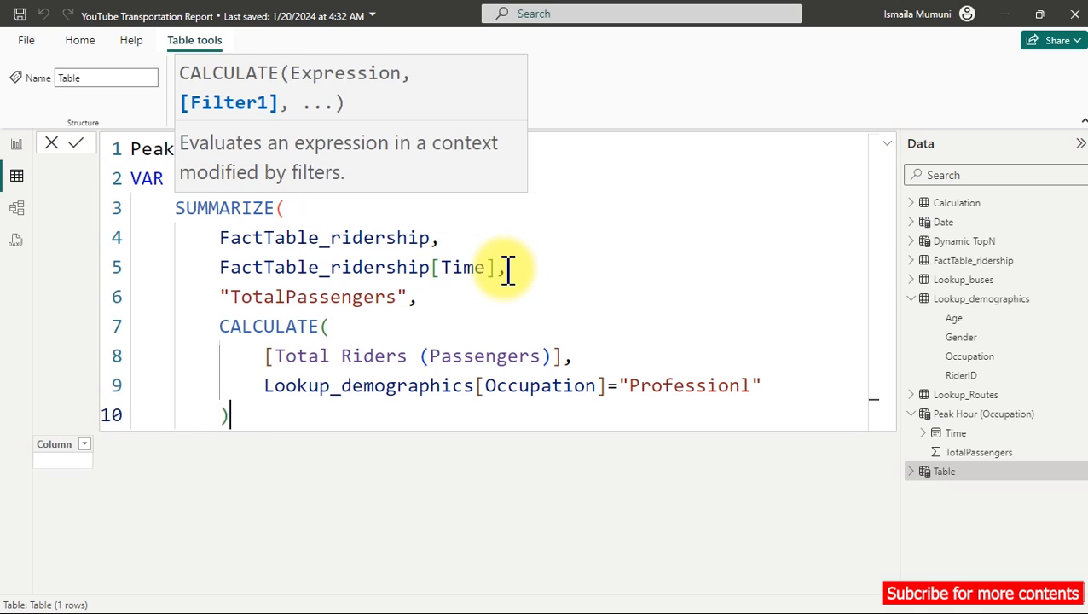
key("Return")
type(")")
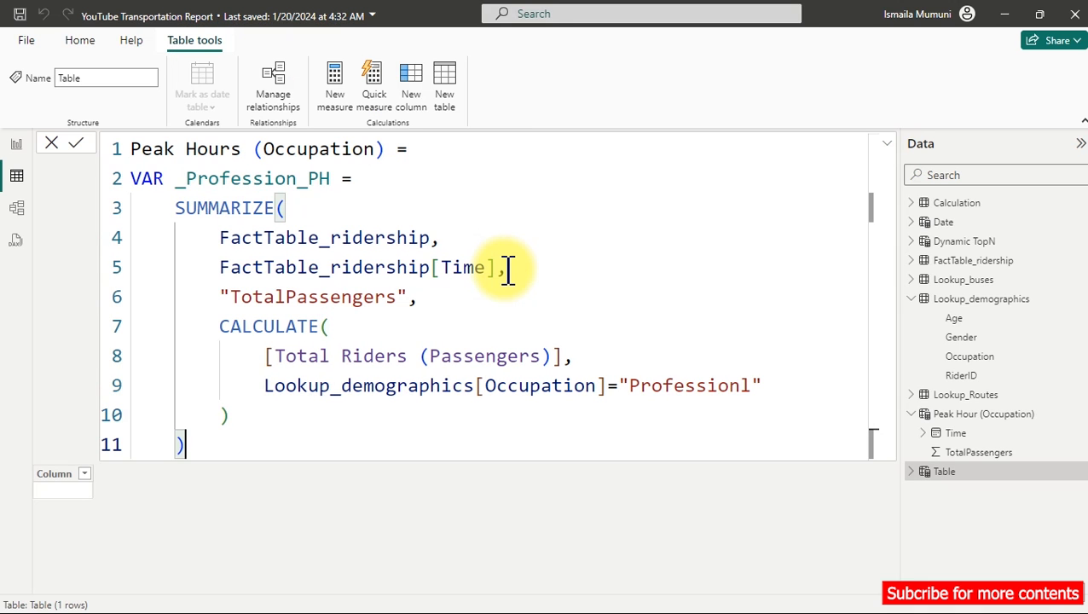
Step: Add a RETURN statement that outputs _Profession_PH and commit the Peak Hours (Occupation) table formula
key("Return")
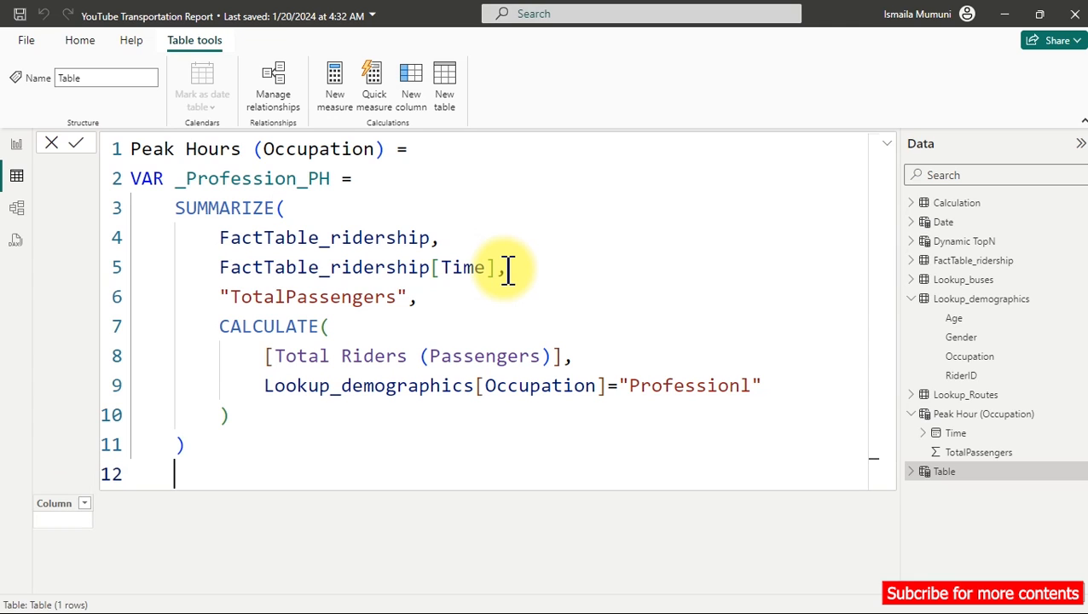
type("ret")
key("Tab")
key("Return")
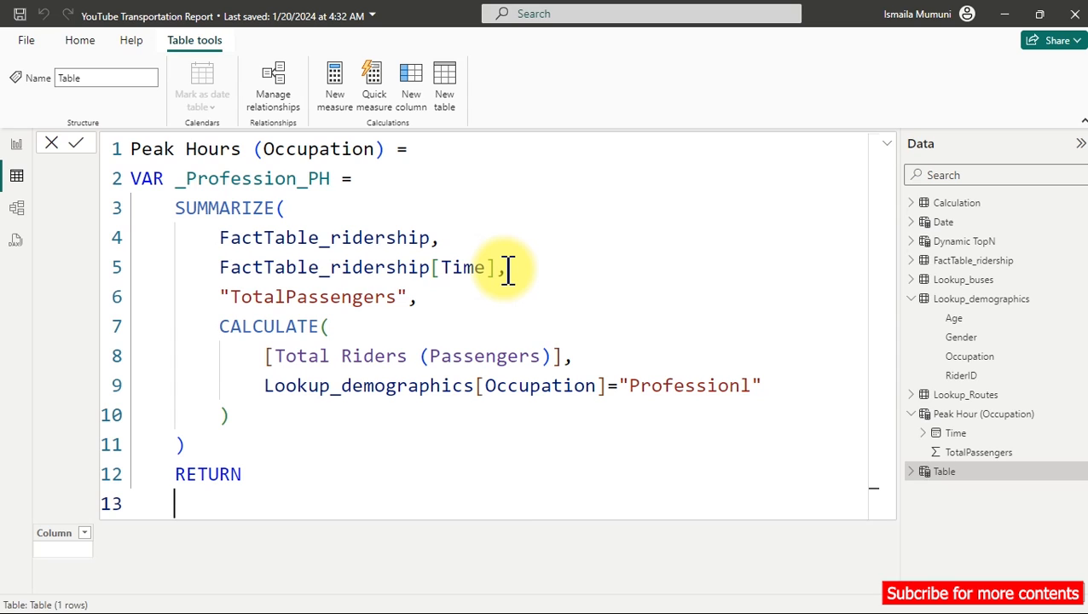
type("_")
key("Tab")
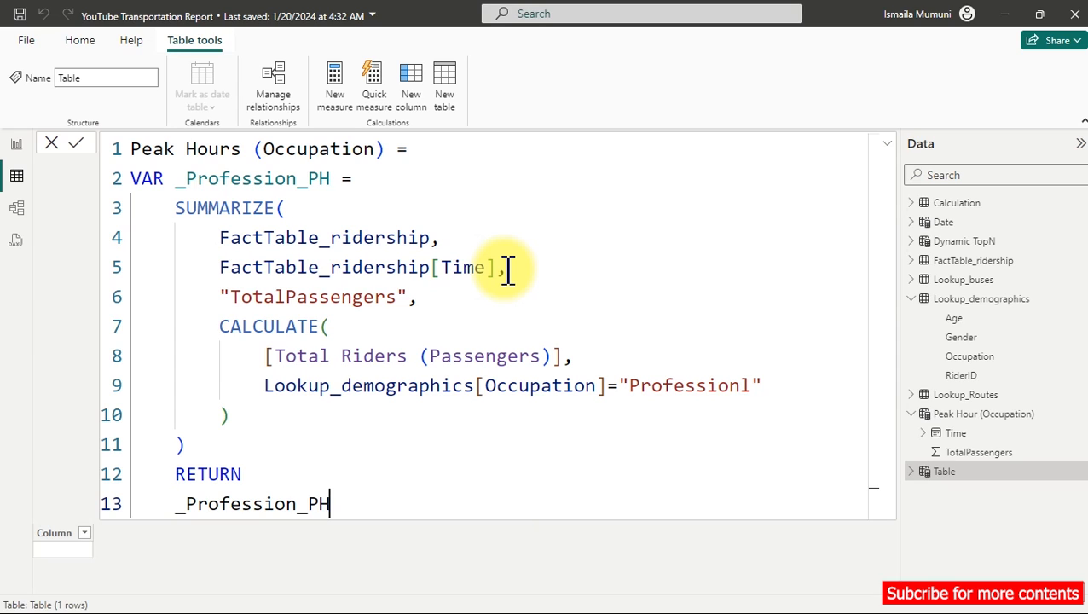
key("Return")
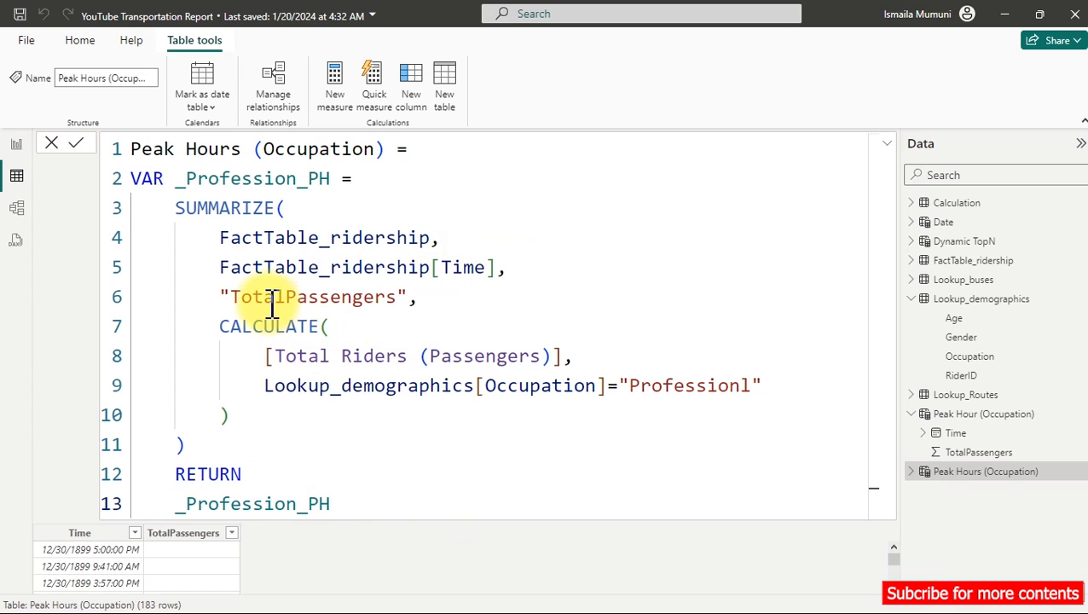
left_click(566, 363)
type(",")
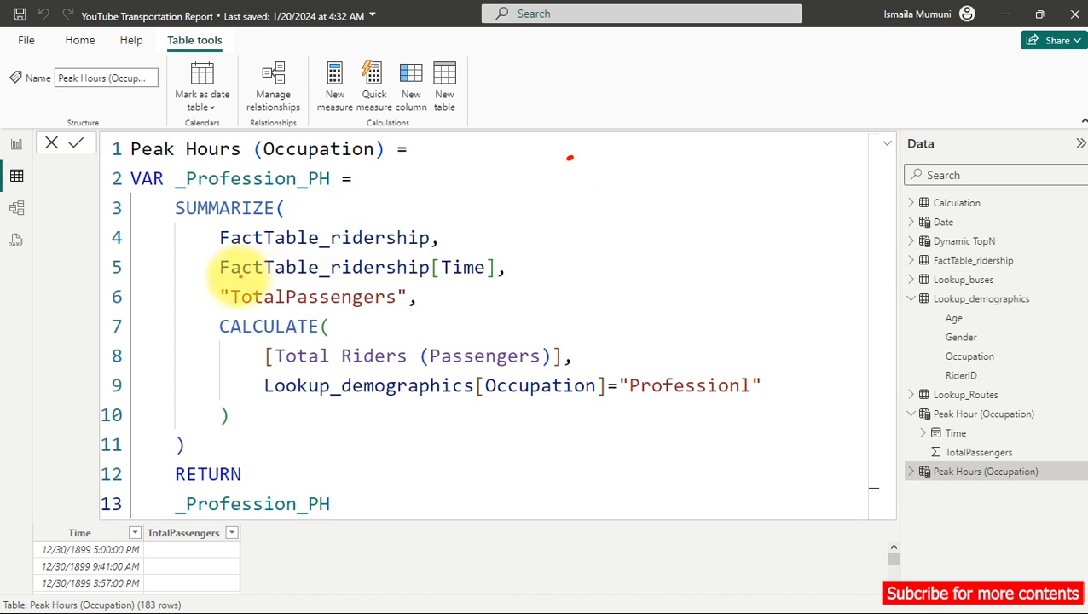
mouse_move(211, 284)
left_mouse_down()
mouse_move(238, 305)
mouse_move(432, 312)
mouse_move(517, 286)
left_mouse_up()
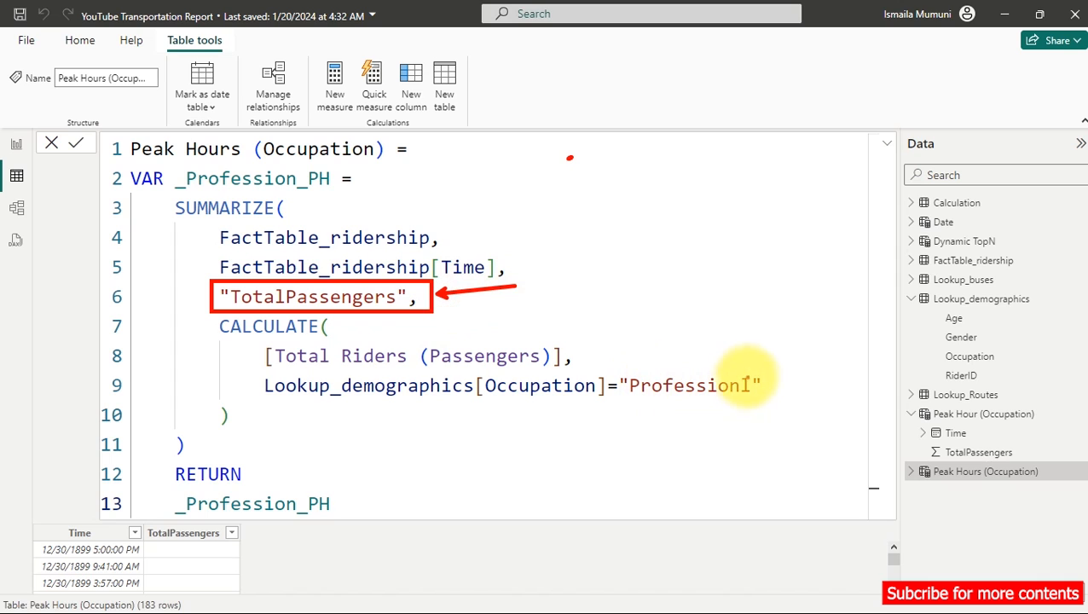
mouse_move(615, 371)
left_mouse_down()
mouse_move(640, 397)
mouse_move(739, 408)
mouse_move(729, 407)
left_mouse_up()
key("ctrl+z")
left_click_drag(599, 361, 770, 401)
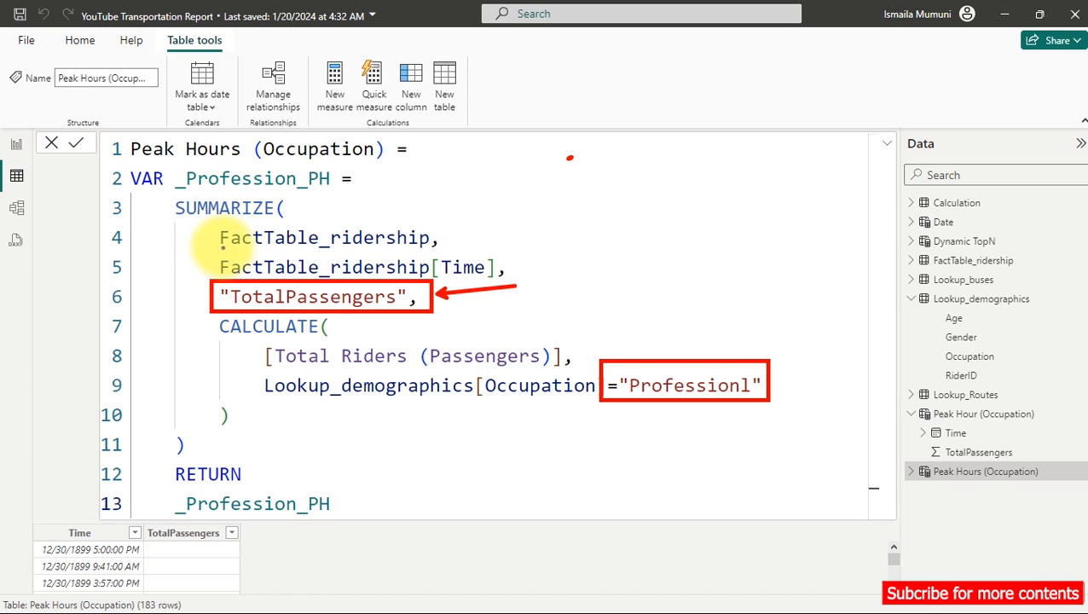
mouse_move(211, 253)
left_mouse_down()
mouse_move(303, 274)
mouse_move(534, 282)
mouse_move(502, 282)
left_mouse_up()
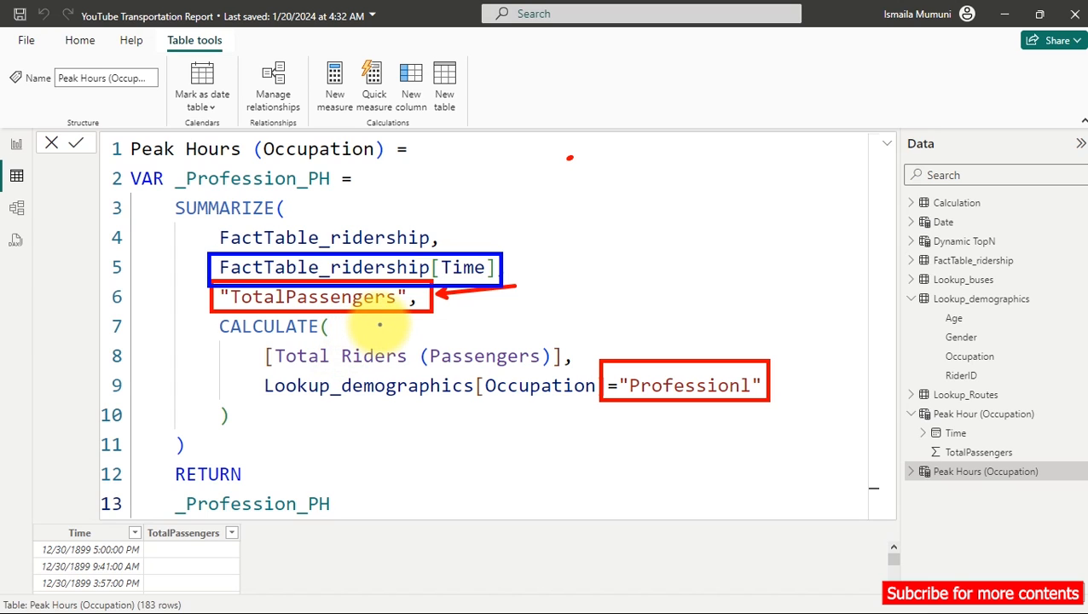
key("Escape")
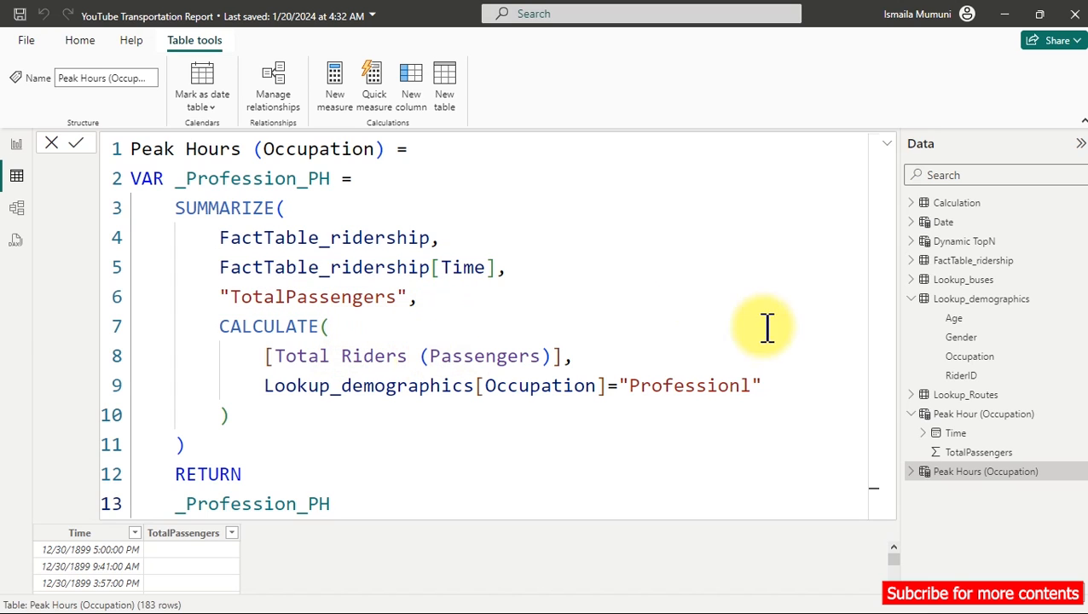
Step: Collapse the formula and check the TotalPassengers column's filter values in the Peak Hours (Occupation) table
left_click(887, 144)
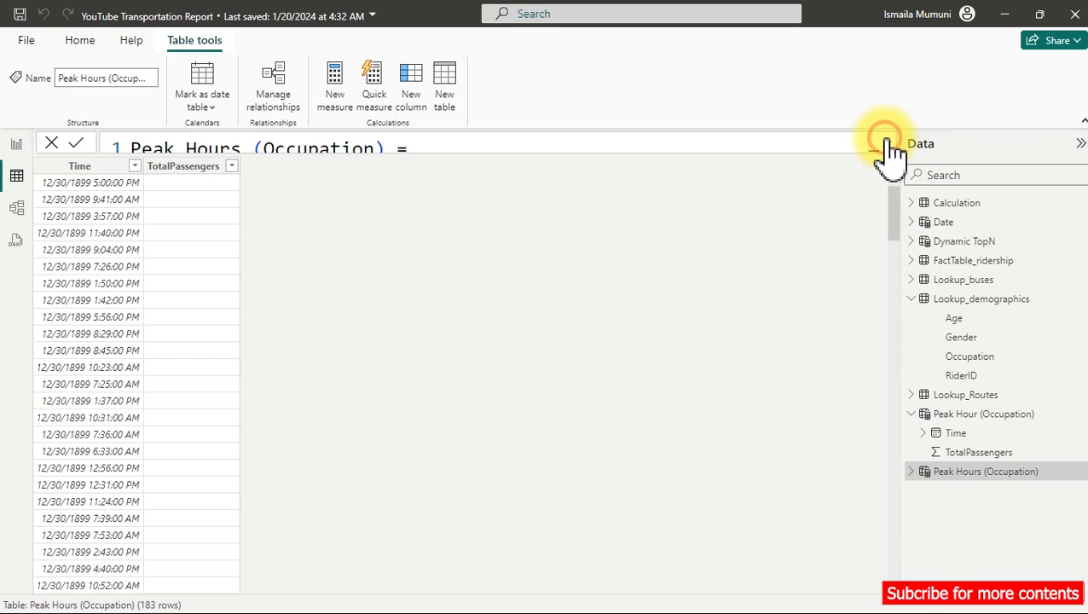
left_click(209, 167)
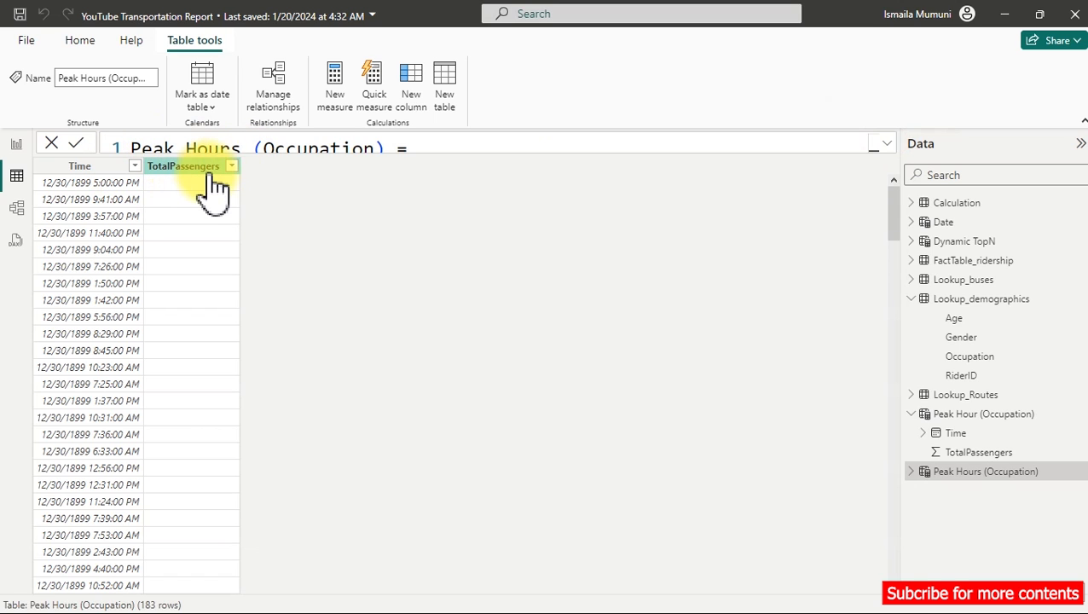
left_click(232, 166)
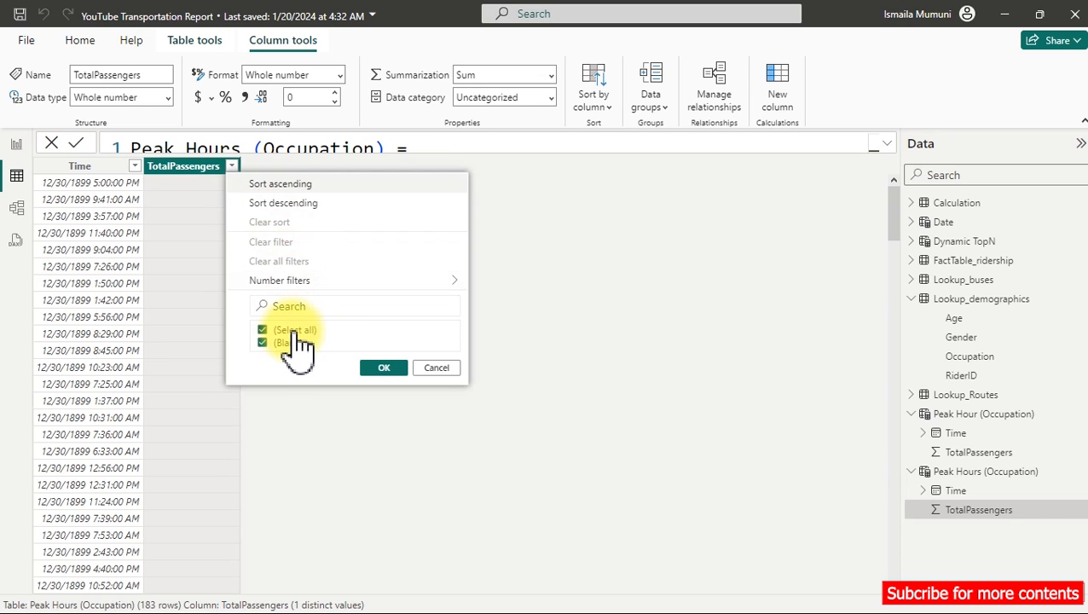
Step: Correct the occupation filter value in the Peak Hours (Occupation) table formula to "Professional" and commit the formula
left_click(897, 155)
left_click(890, 145)
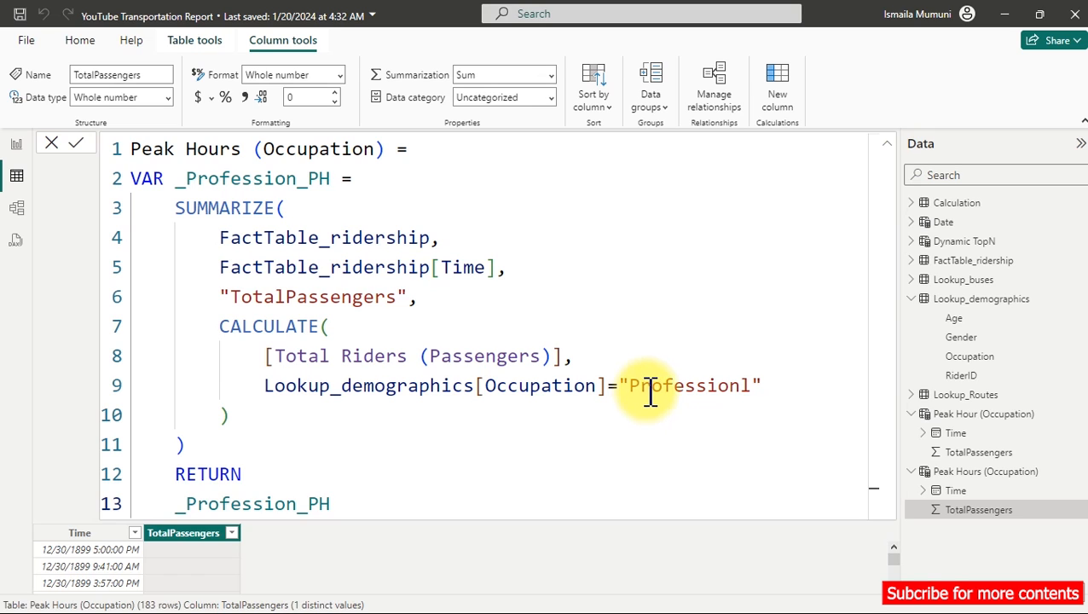
left_click(744, 386)
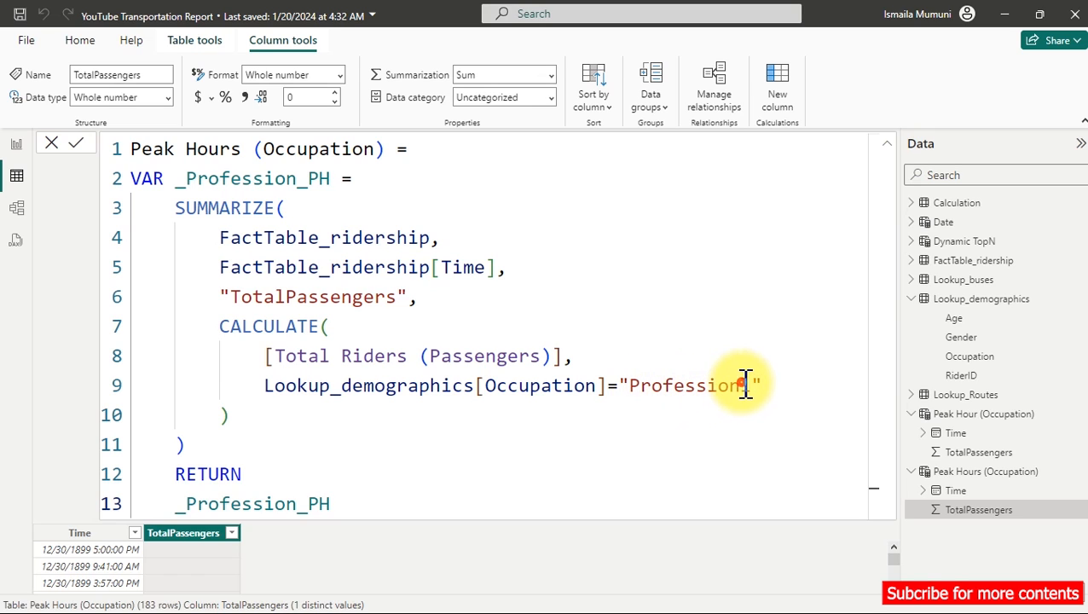
key("BackSpace")
key("ctrl+z")
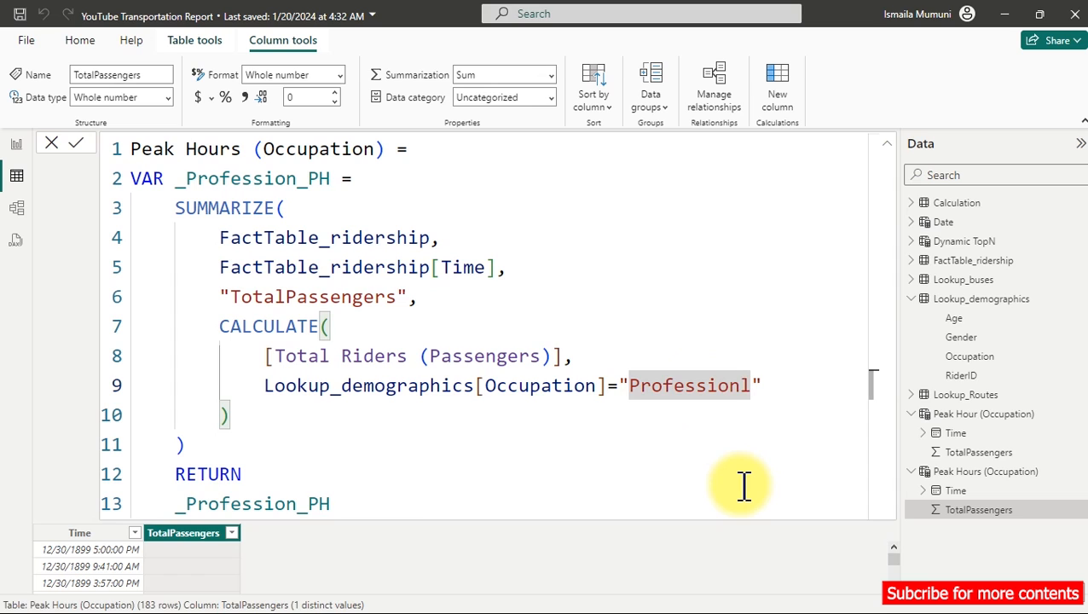
type("a")
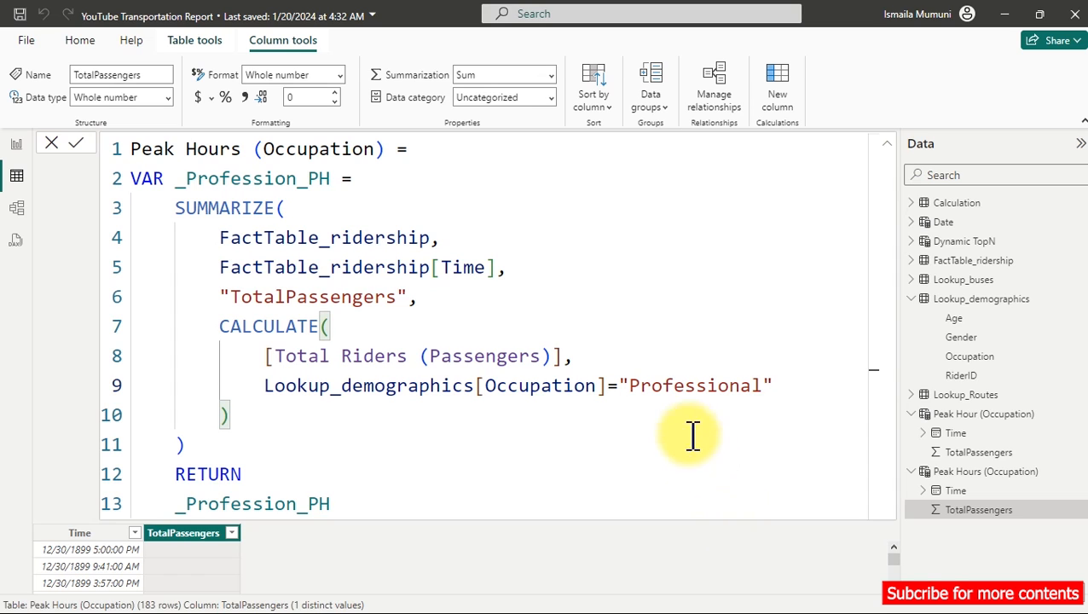
left_click(639, 358)
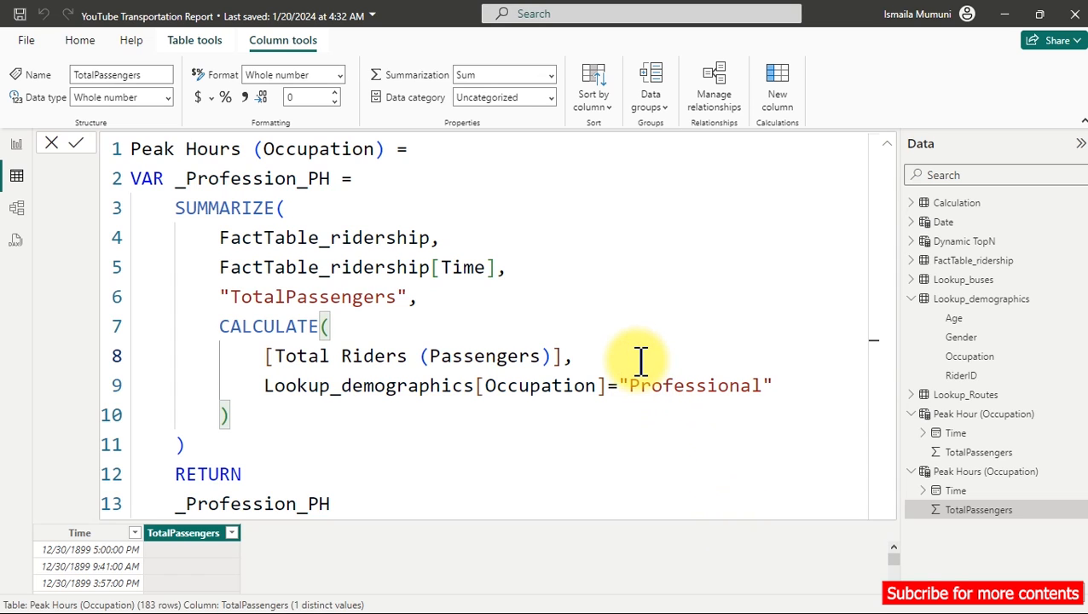
key("Return")
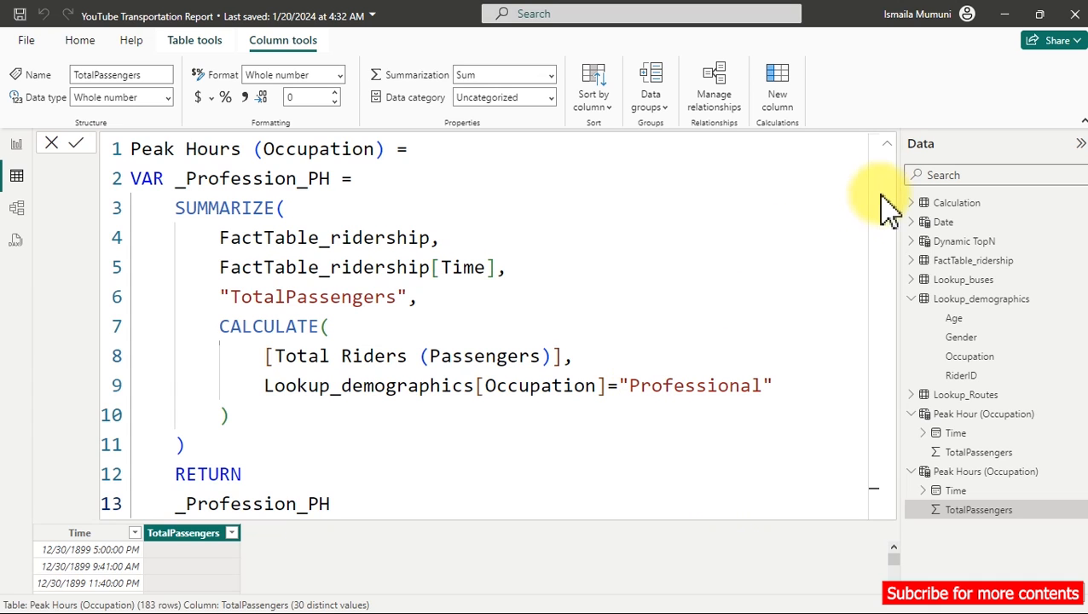
Step: Collapse the formula, sort the TotalPassengers column in descending order, and review the sorted rows down to the blanks
left_click(886, 145)
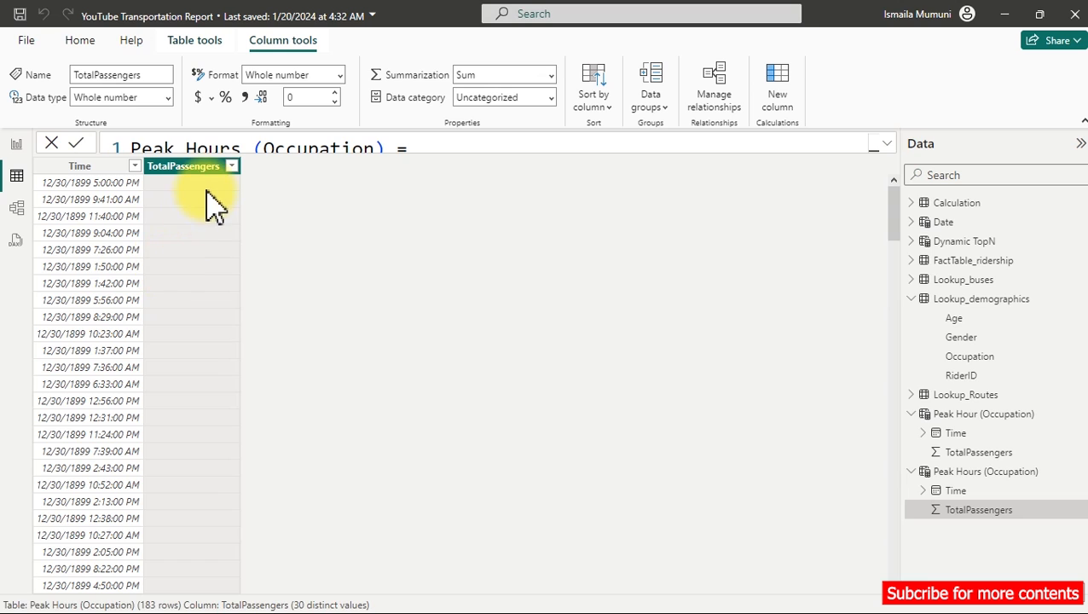
left_click(230, 167)
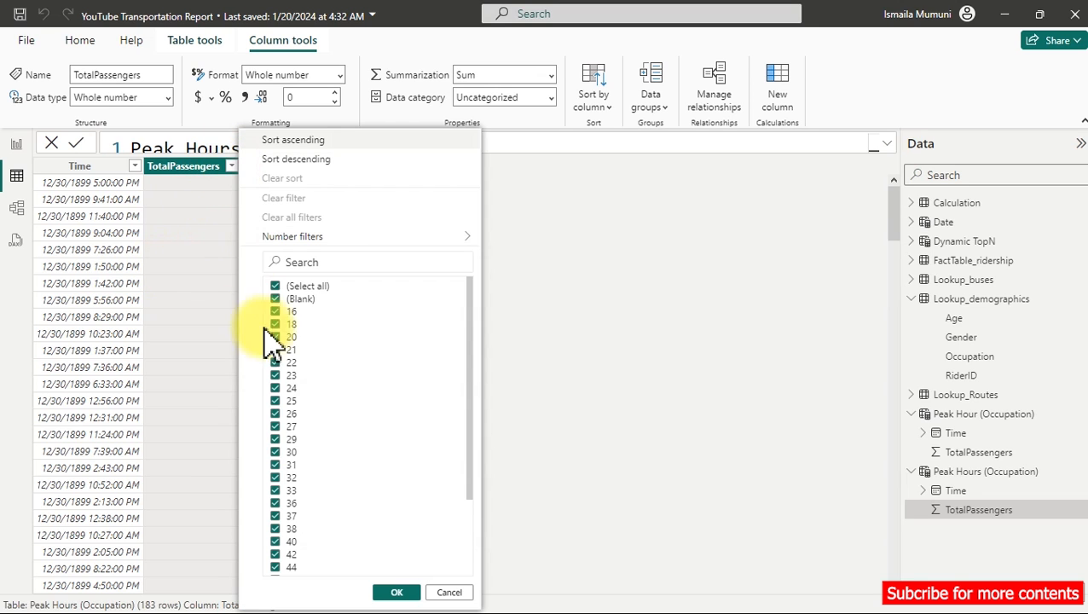
left_click(310, 161)
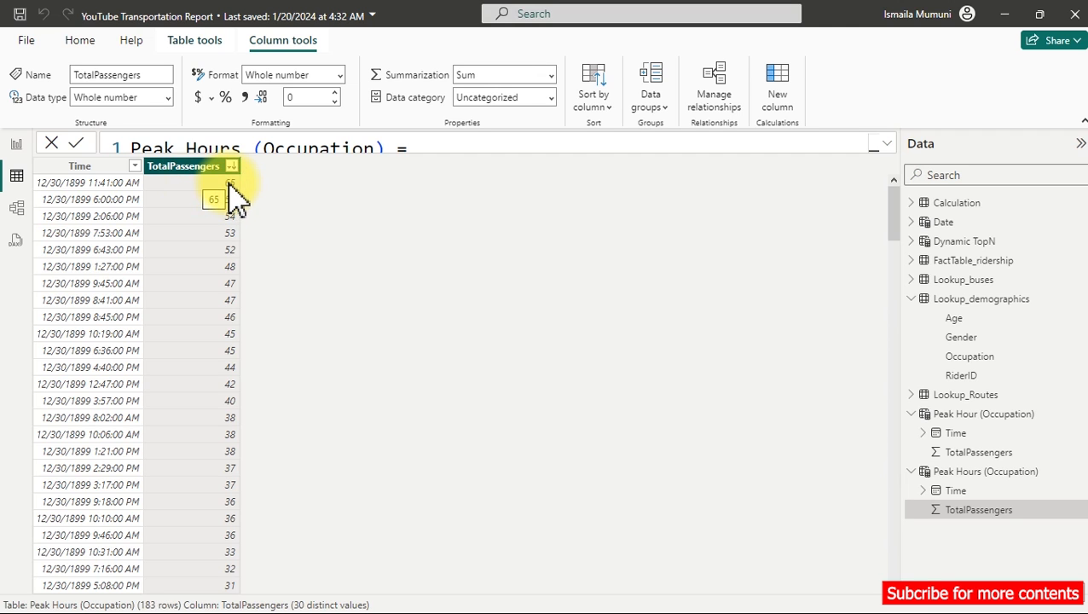
scroll(230, 243, "down", 12)
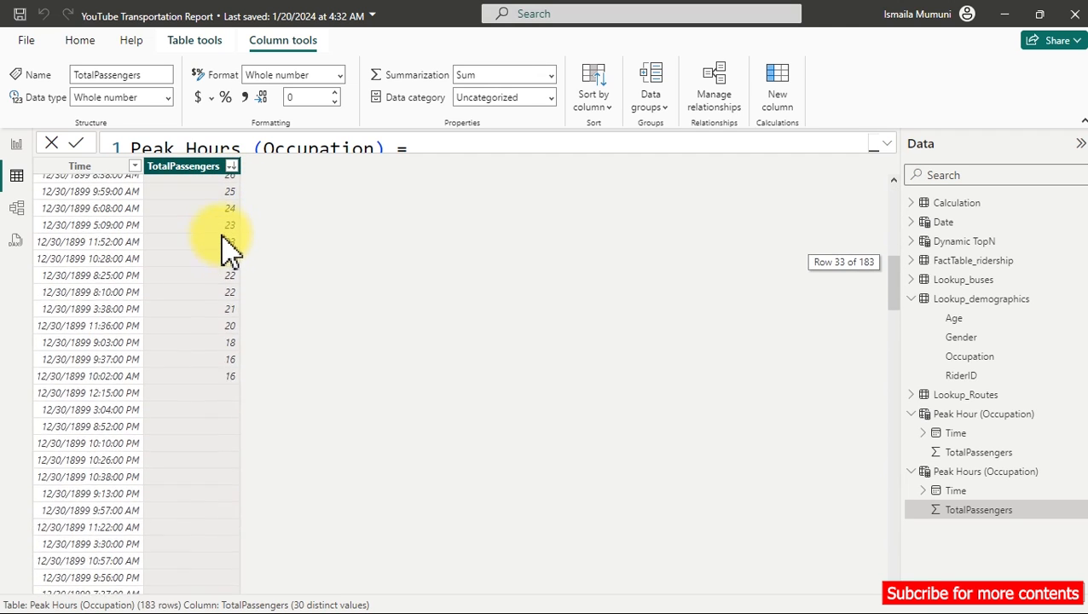
scroll(230, 249, "down", 1)
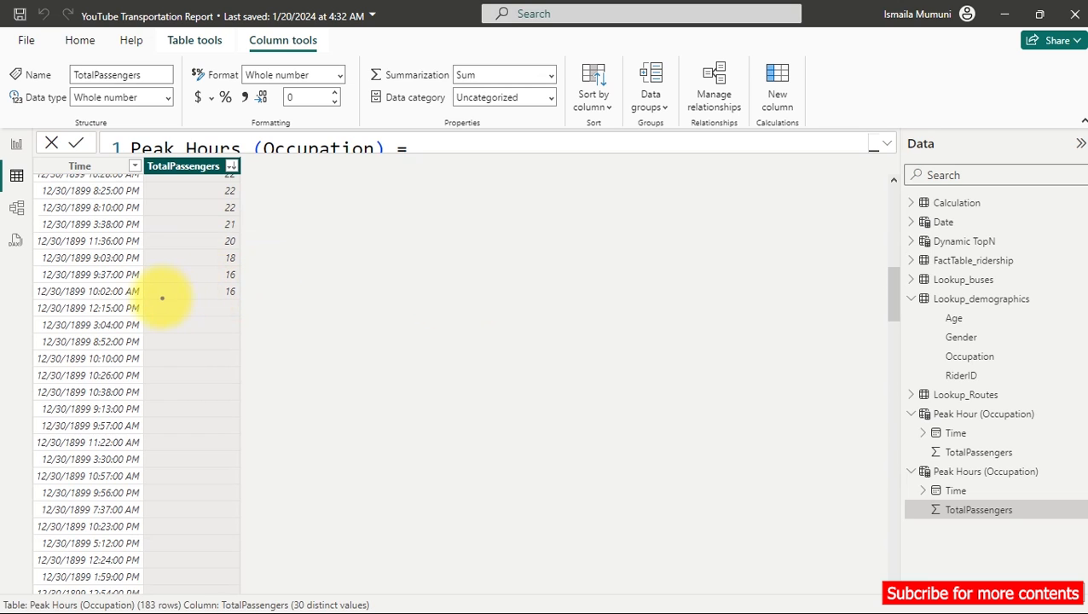
mouse_move(146, 300)
left_mouse_down()
mouse_move(288, 455)
mouse_move(268, 590)
left_mouse_up()
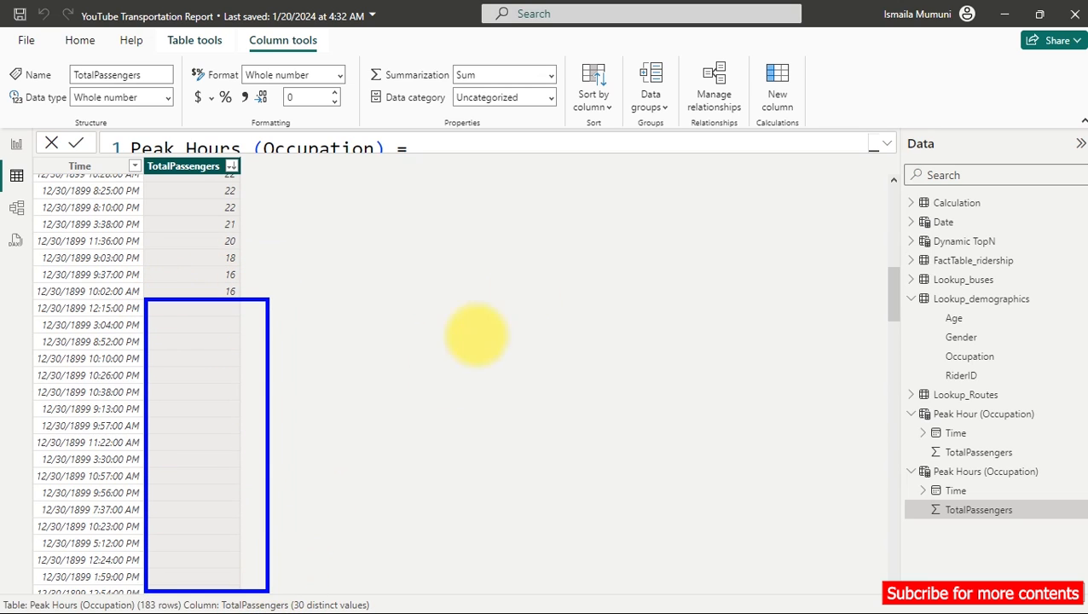
mouse_move(527, 279)
left_mouse_down()
mouse_move(515, 284)
mouse_move(516, 311)
left_mouse_up()
mouse_move(552, 383)
left_mouse_down()
mouse_move(561, 425)
mouse_move(539, 448)
mouse_move(588, 508)
left_mouse_up()
mouse_move(566, 477)
left_mouse_down()
mouse_move(590, 494)
mouse_move(636, 481)
left_mouse_up()
mouse_move(681, 431)
left_mouse_down()
mouse_move(741, 460)
mouse_move(745, 501)
mouse_move(730, 544)
left_mouse_up()
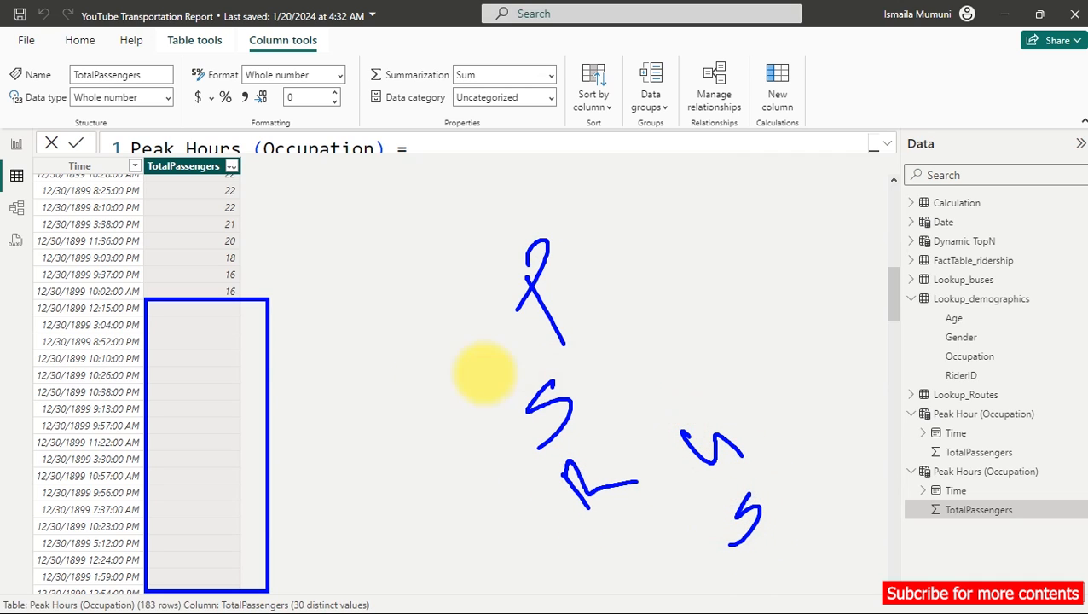
mouse_move(191, 315)
left_mouse_down()
mouse_move(226, 490)
mouse_move(229, 588)
left_mouse_up()
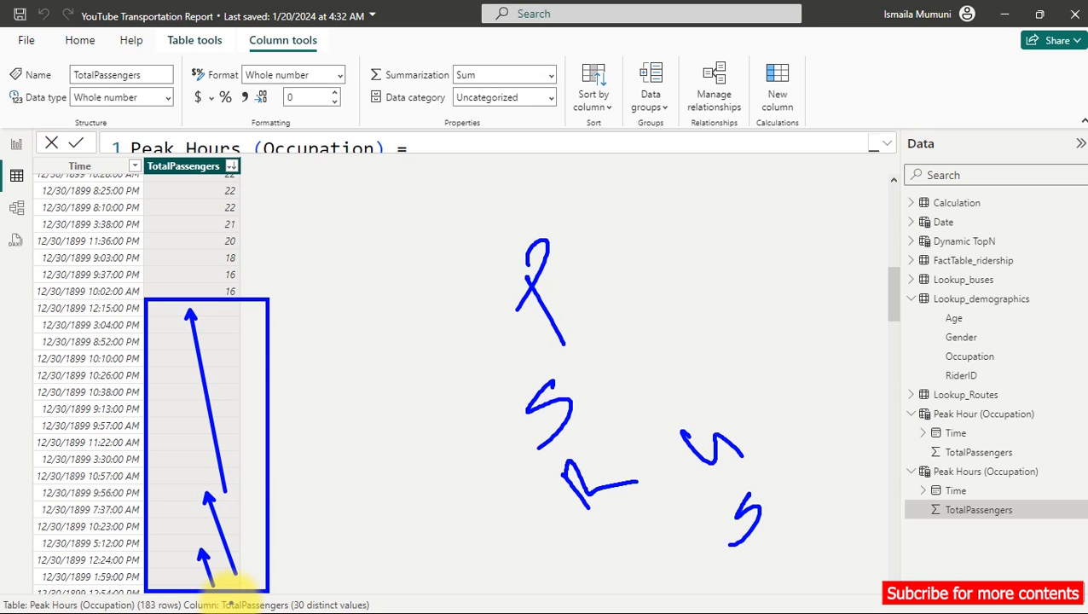
key("Escape")
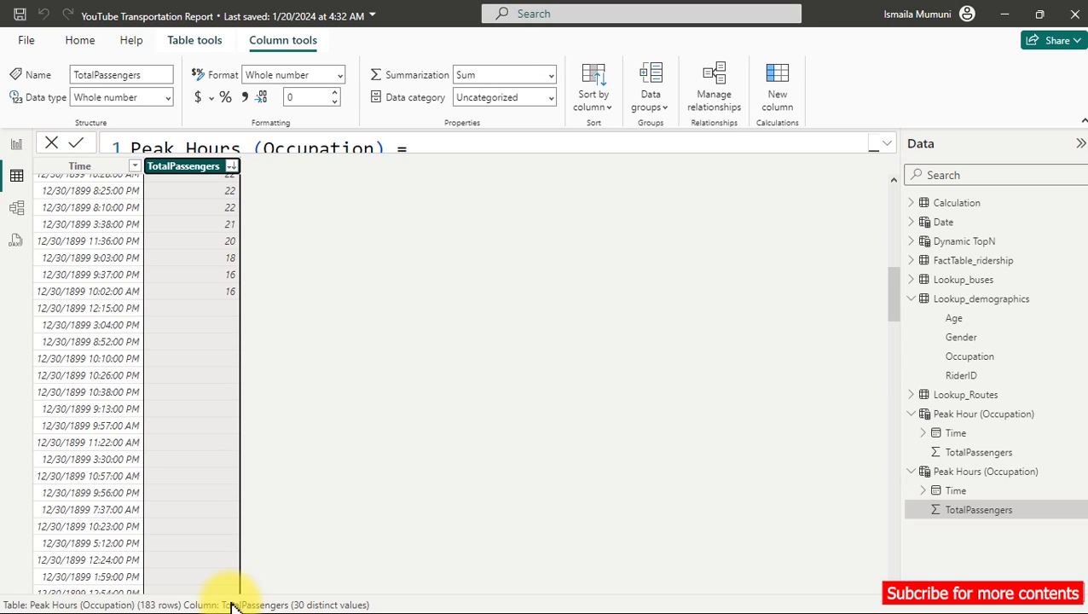
Step: Expand the Peak Hours (Occupation) table formula and copy all of its text
left_click(883, 143)
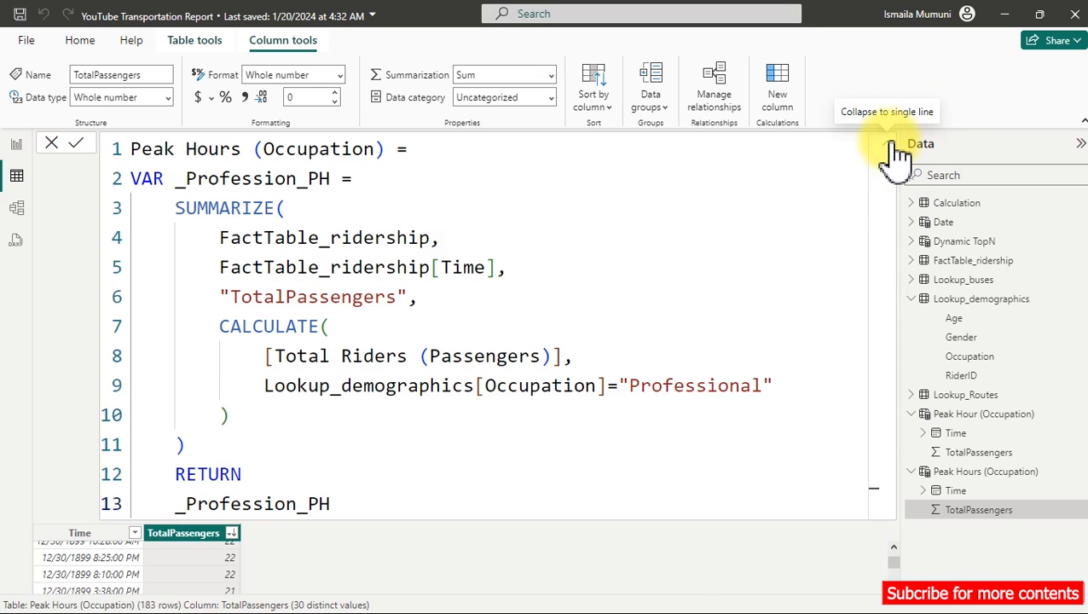
left_click(233, 224)
key("ctrl+a")
key("ctrl+c")
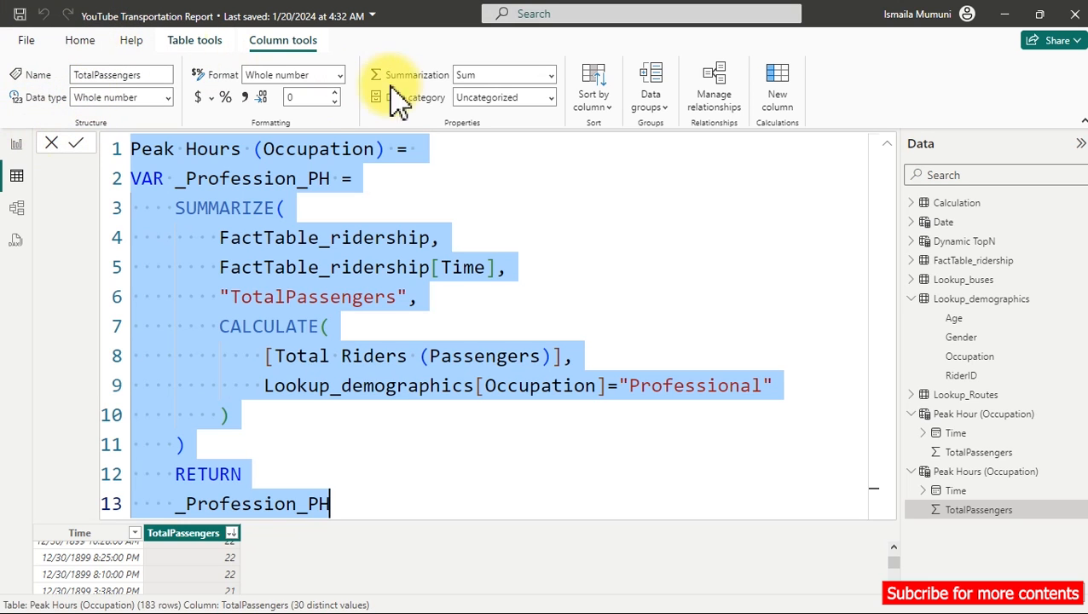
Step: In the report view, create a new measure in the Calculation table from the copied Peak Hours (Occupation) formula and commit it
left_click(19, 150)
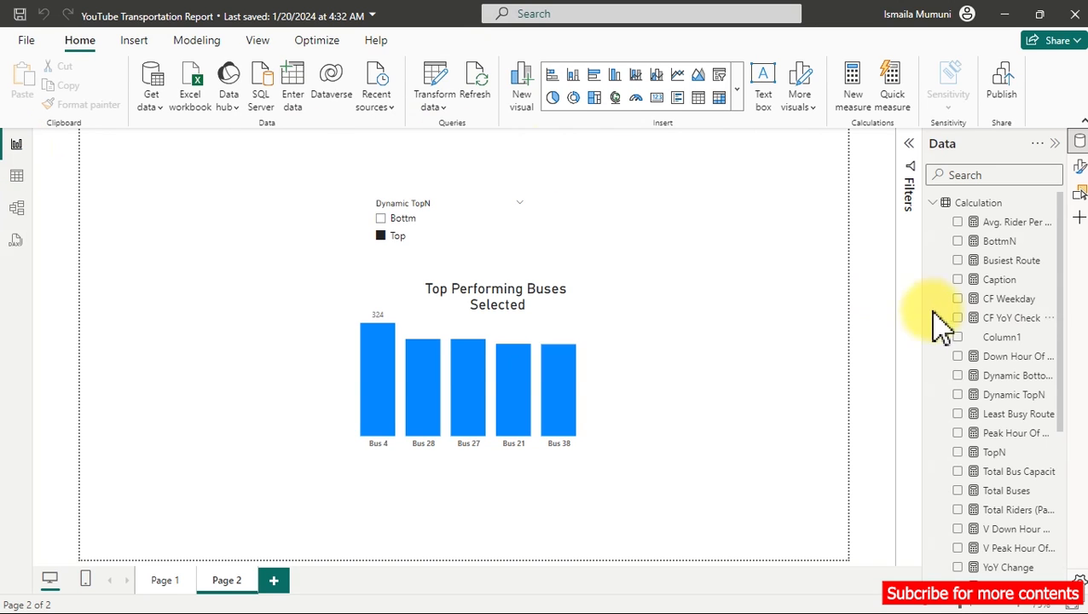
right_click(1023, 320)
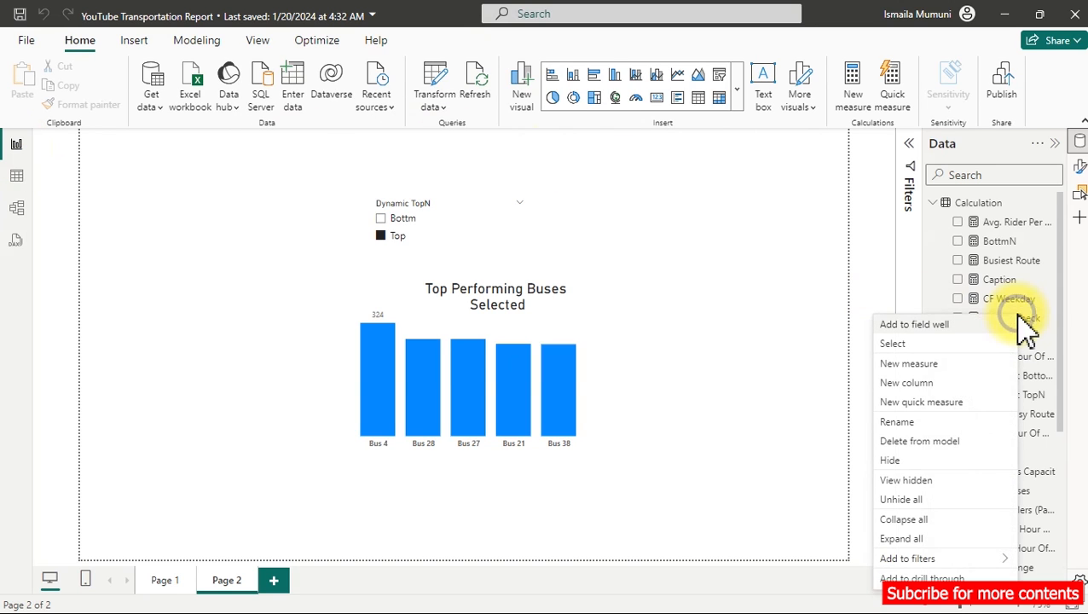
left_click(935, 365)
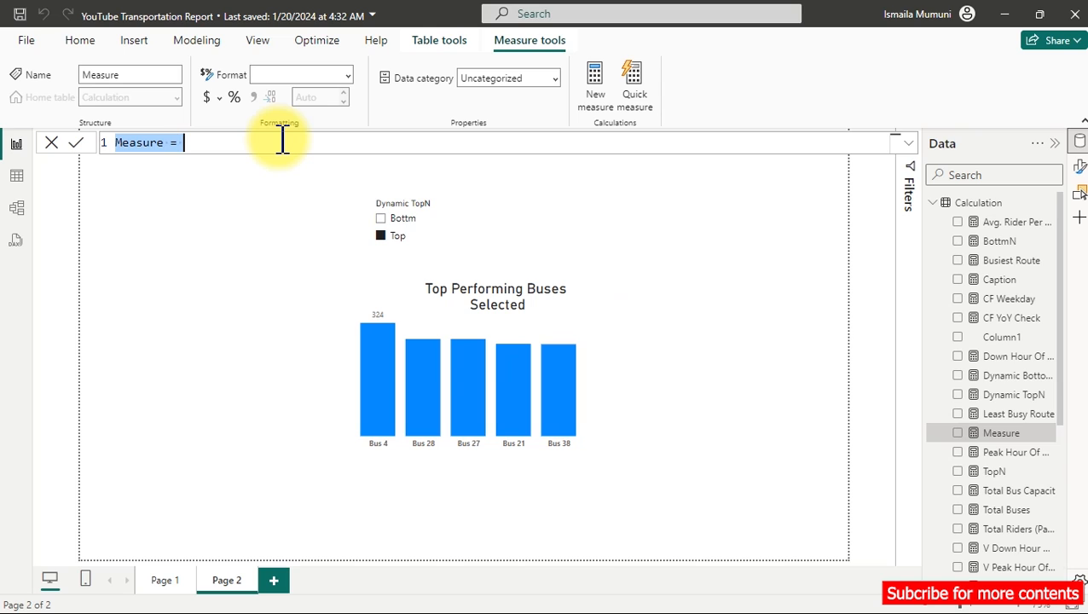
key("ctrl+v")
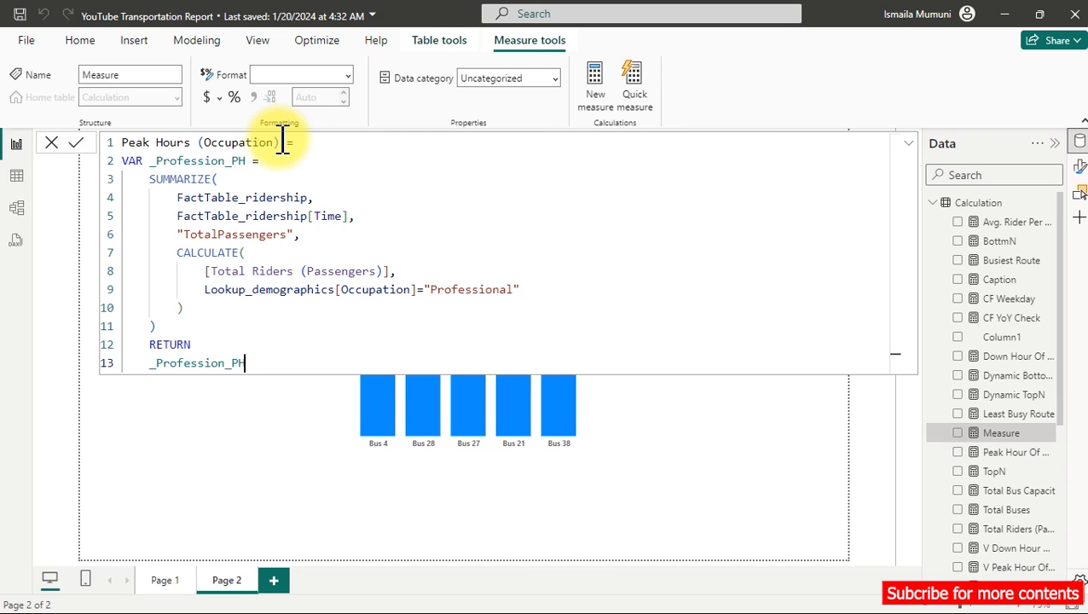
key("Return")
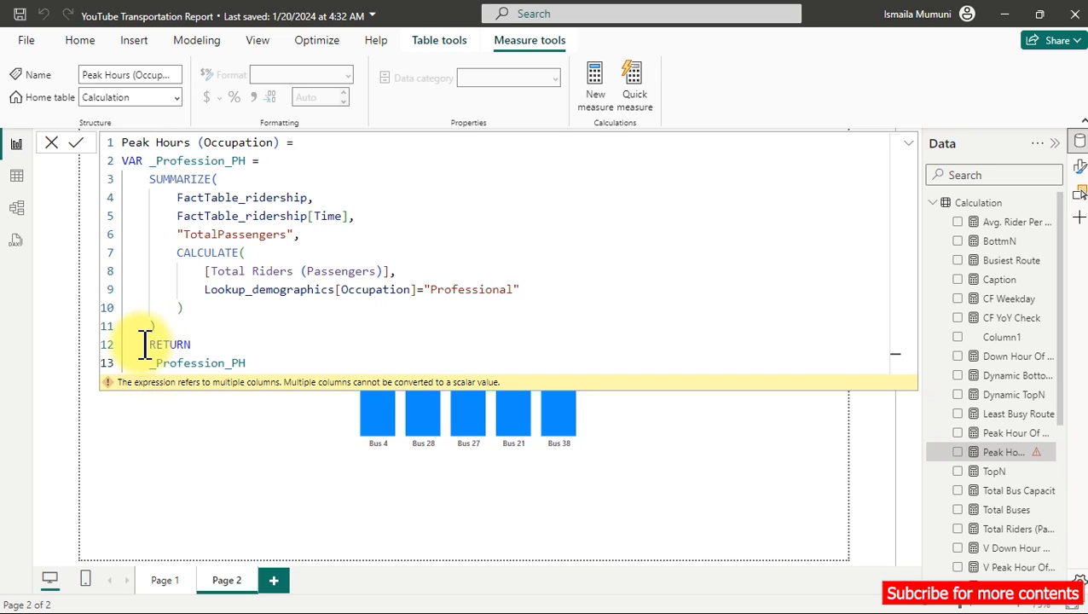
Step: Delete the RETURN statement and its _Profession_PH output from the end of the measure formula
left_click_drag(145, 344, 255, 364)
left_click(255, 364)
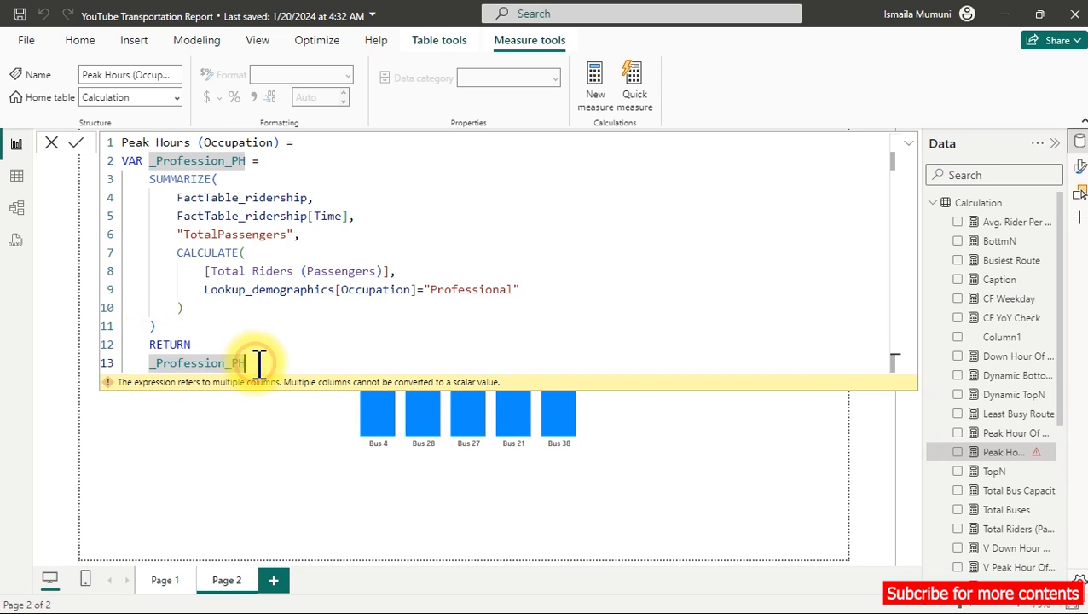
key("BackSpace")
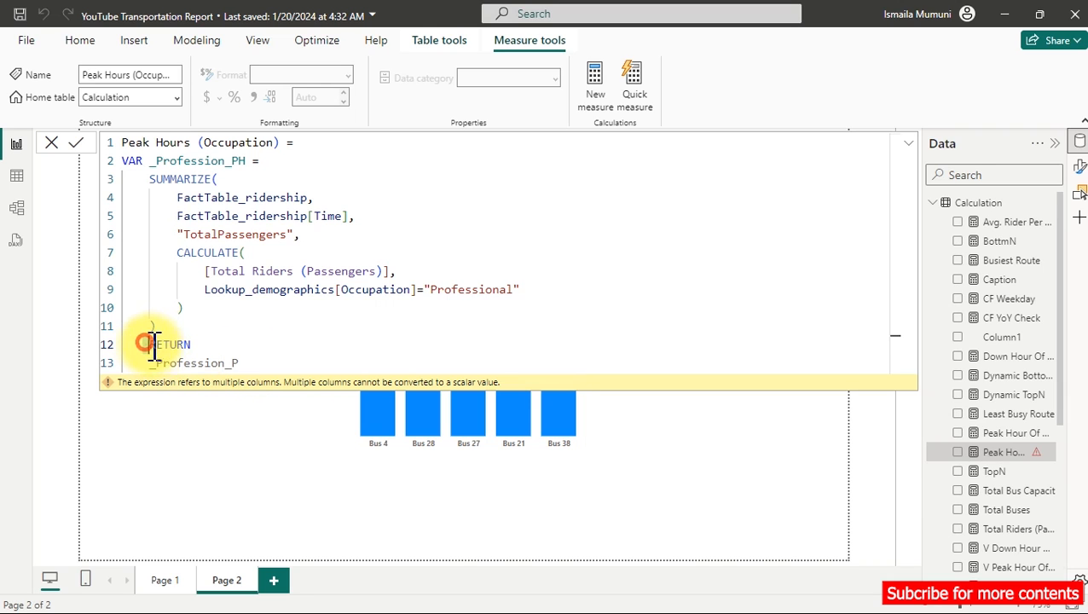
left_click_drag(145, 344, 243, 367)
key("BackSpace")
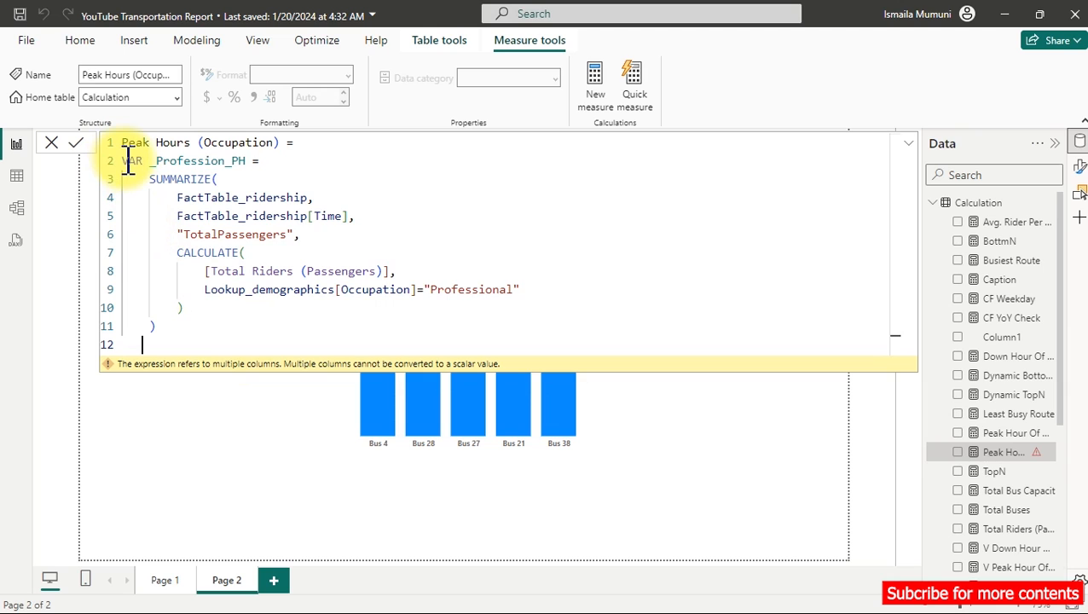
Step: Indent the whole _Profession_PH variable block in the measure formula by two levels
left_click_drag(124, 160, 164, 332)
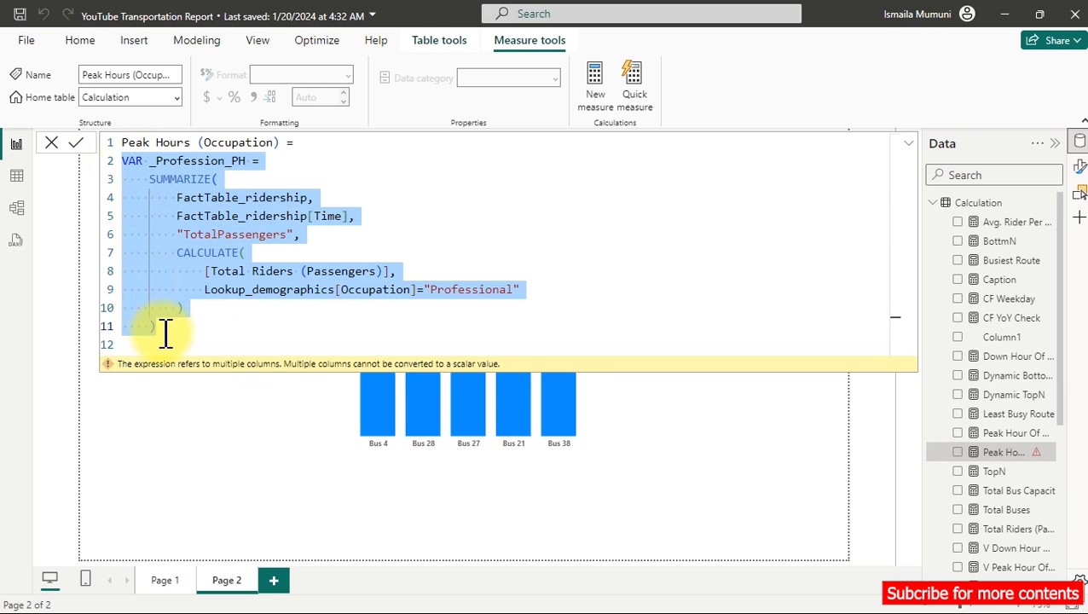
key("Tab")
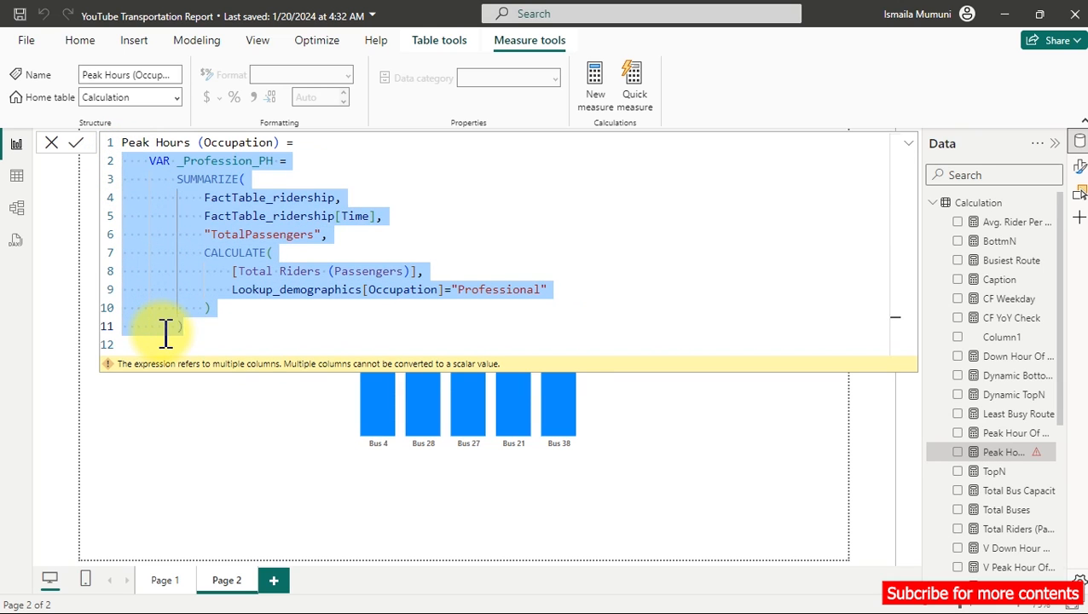
key("Tab")
Step: Declare a second variable named TopProfessional on a new line below the _Profession_PH block
left_click(252, 328)
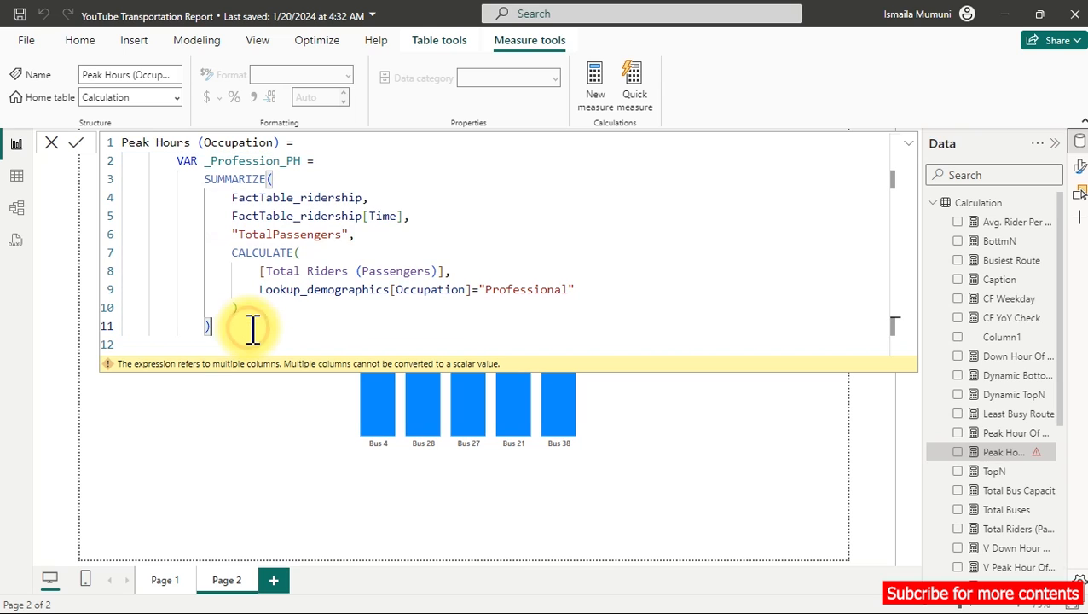
key("Return")
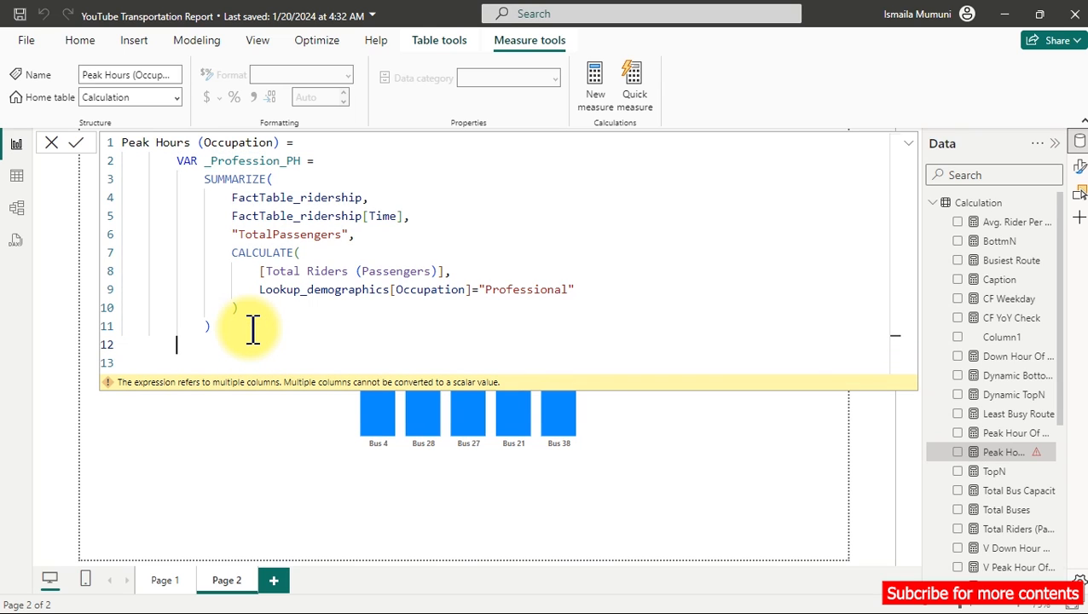
type("va")
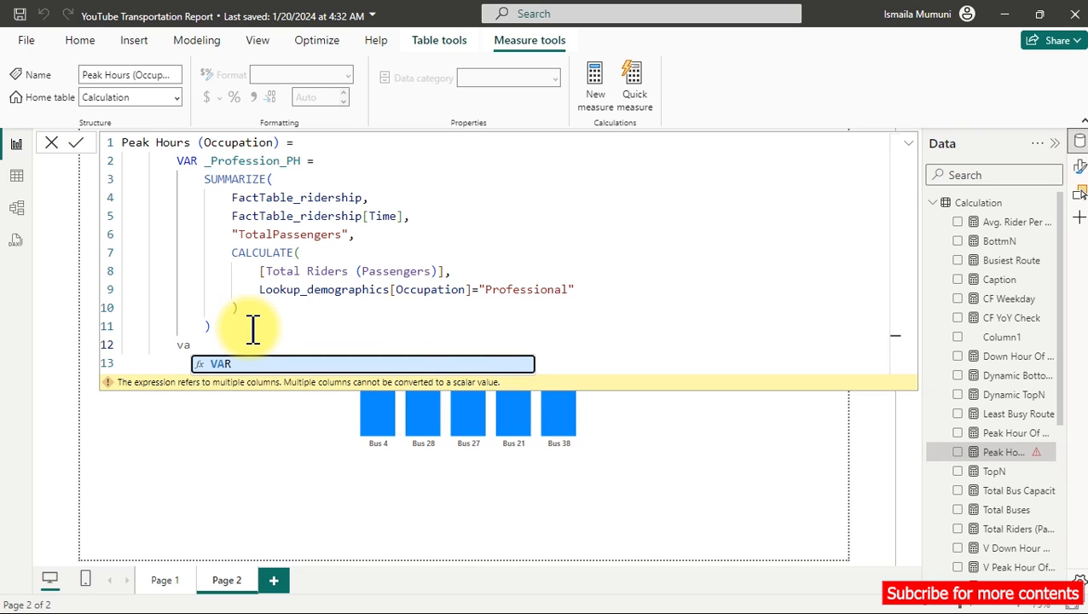
key("Tab")
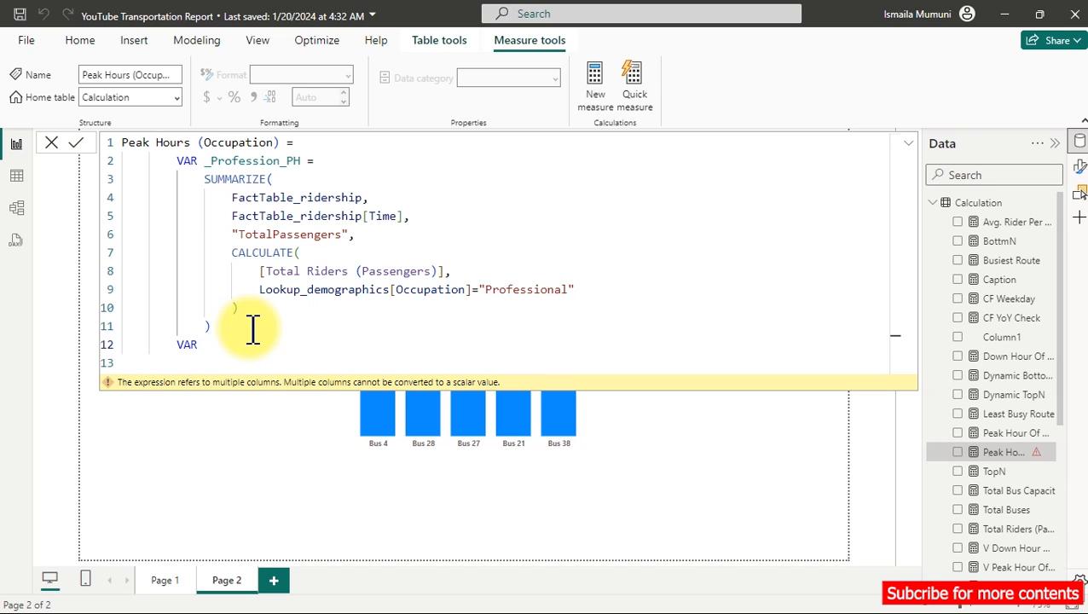
type("TopProfessional =")
key("Return")
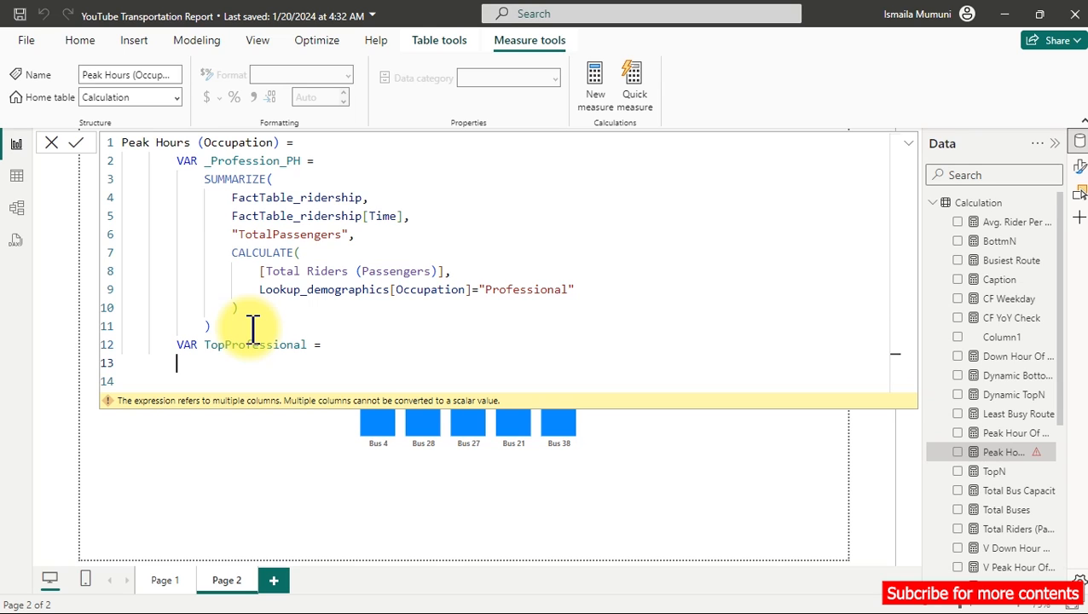
Step: Start an indented TOPN function for the TopProfessional variable with 1 as its N value
key("Tab")
type("top")
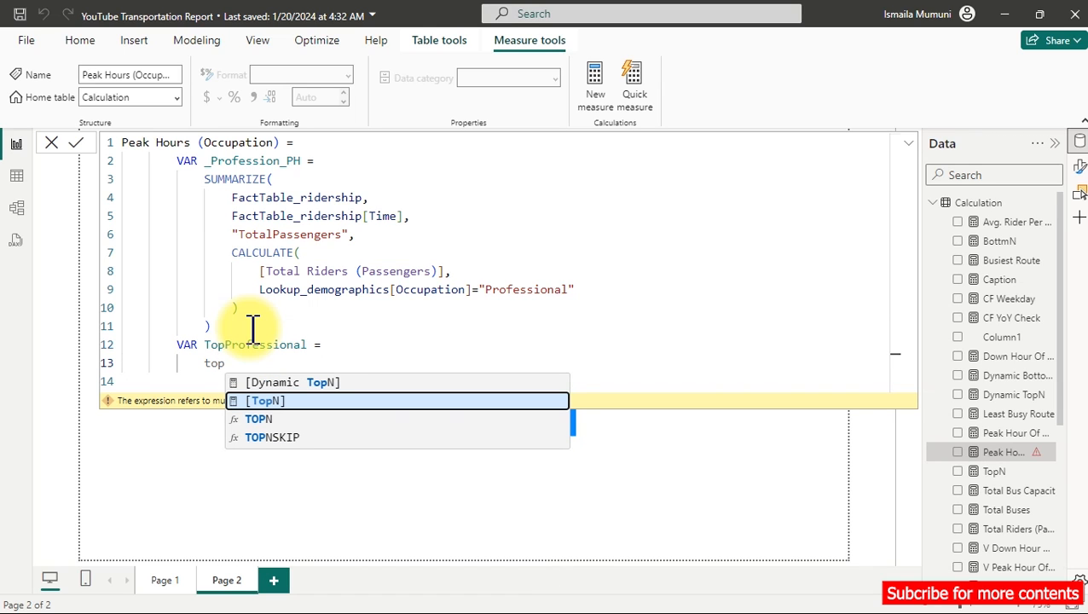
key("Down")
key("Tab")
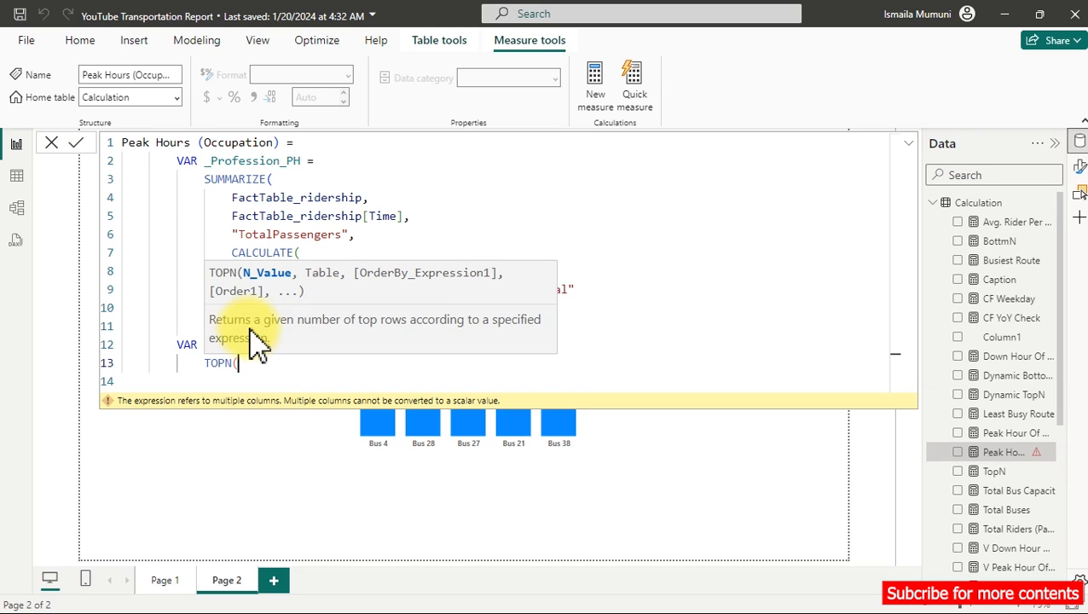
type("1,")
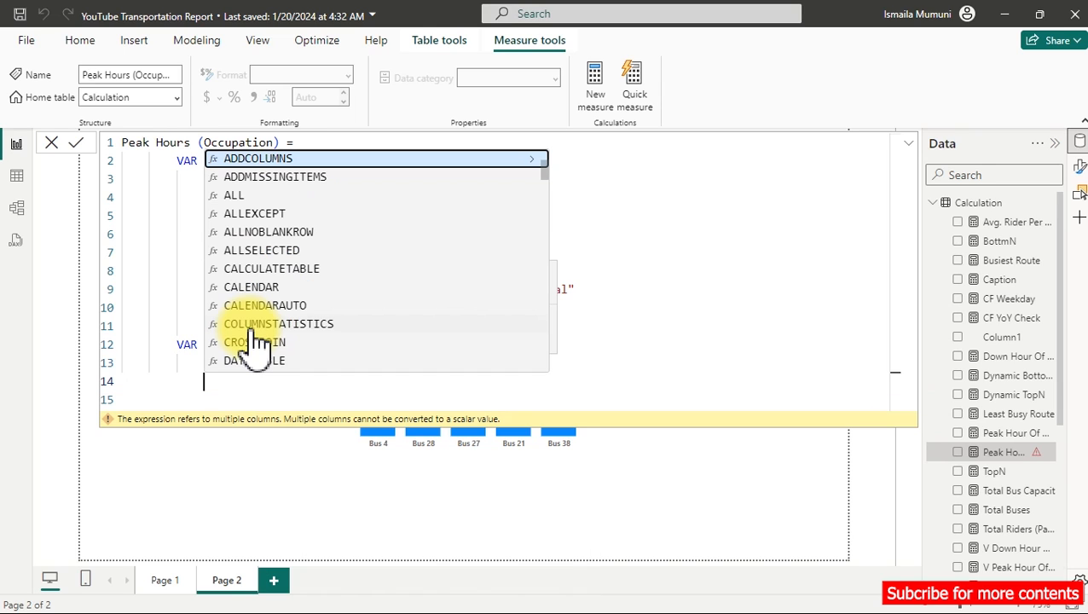
Step: Supply the _Profession_PH variable as the table argument of the TOPN function, on its own line
key("Return")
type("_")
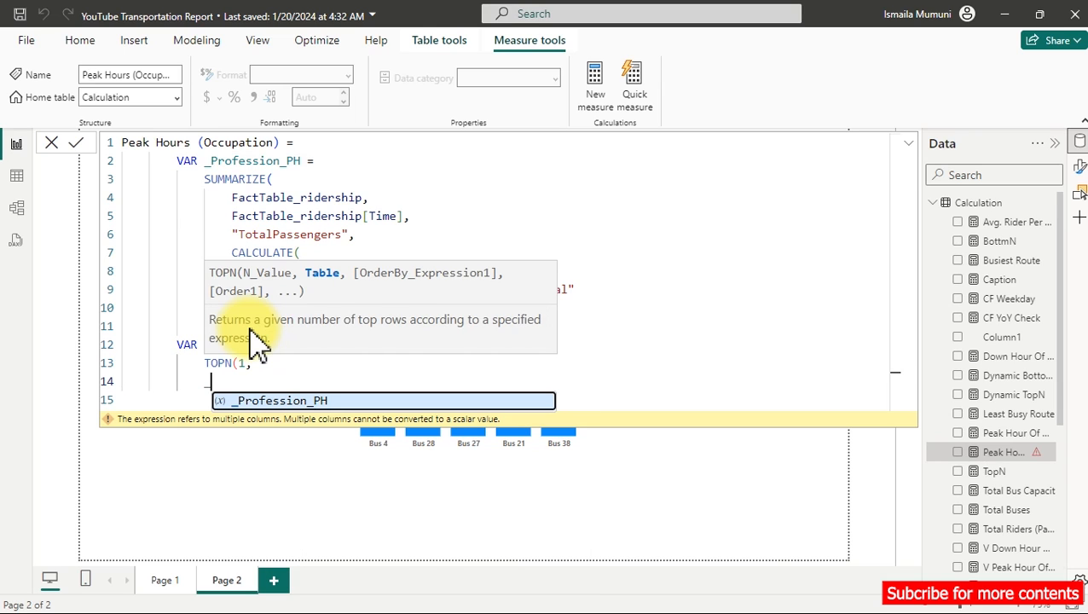
key("Tab")
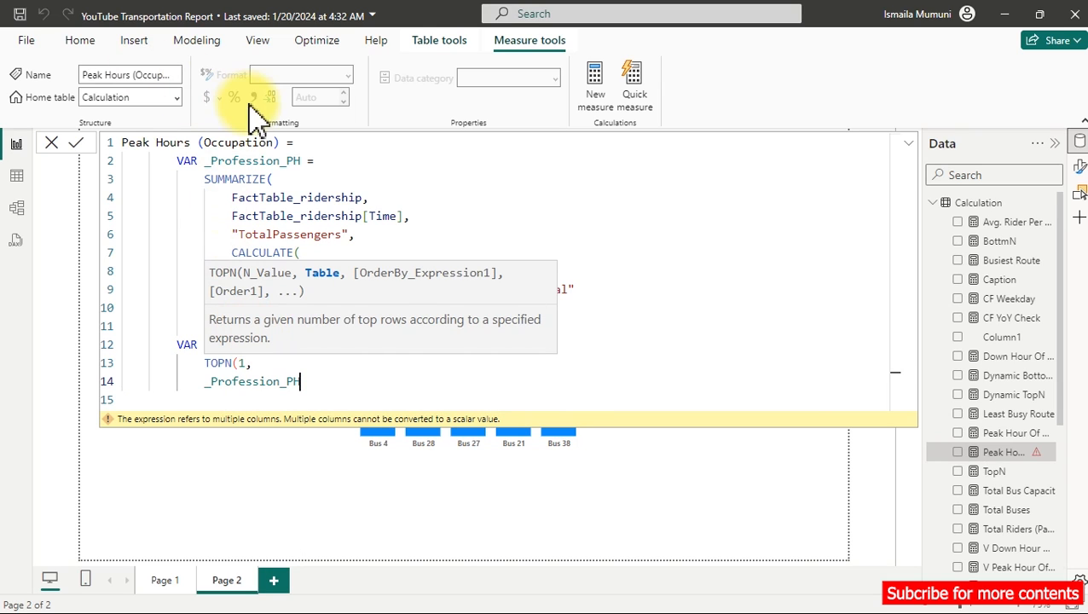
double_click(284, 162)
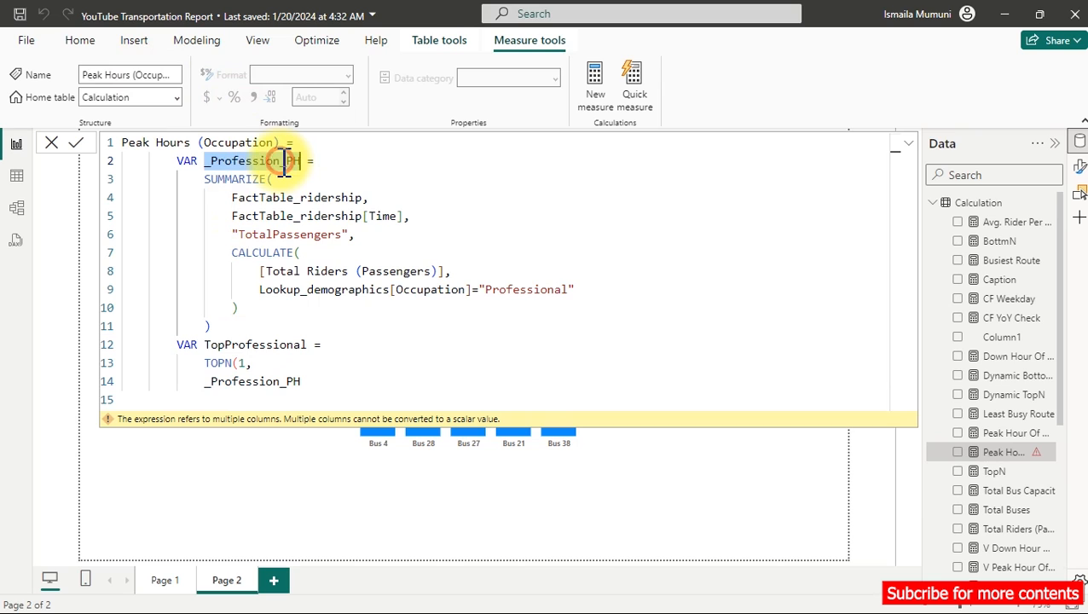
type("a")
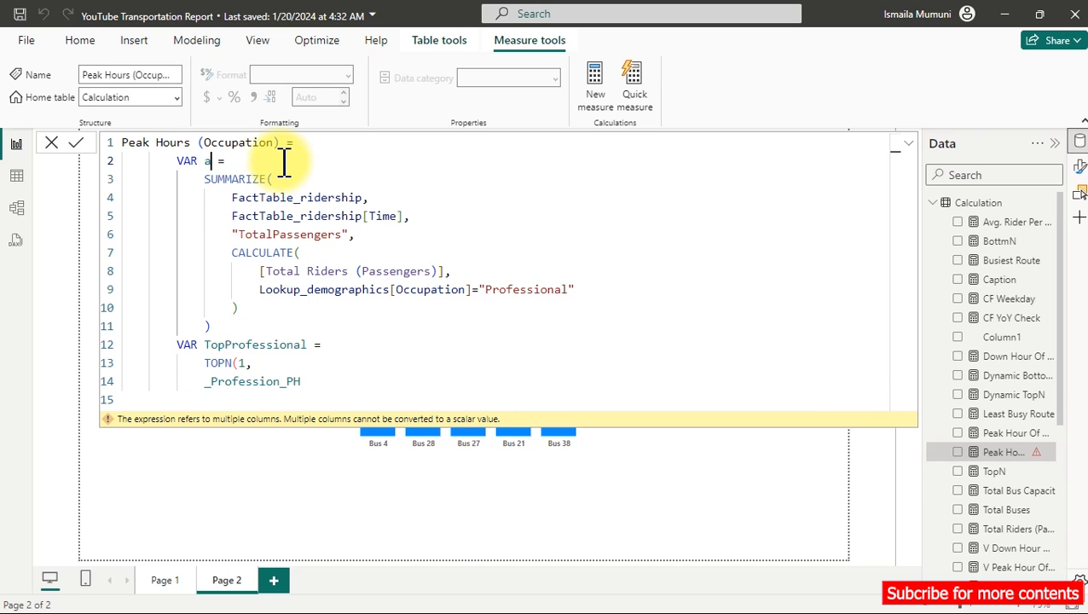
key("ctrl+z")
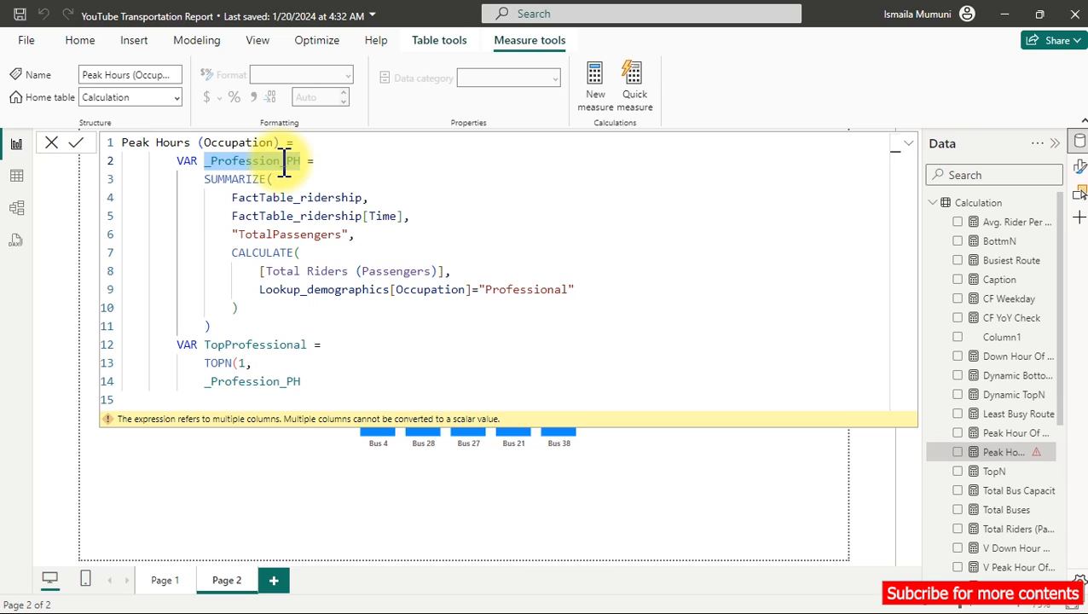
Step: Rename the _Profession_PH variable to _Professional_PH in both its declaration and the TOPN table argument
left_click(284, 162)
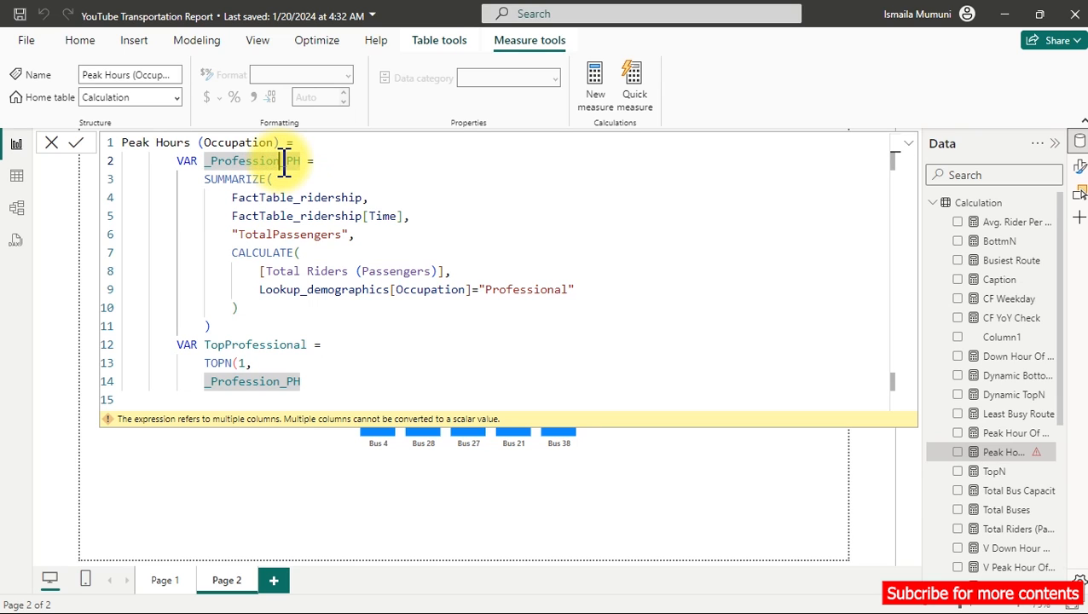
type("al")
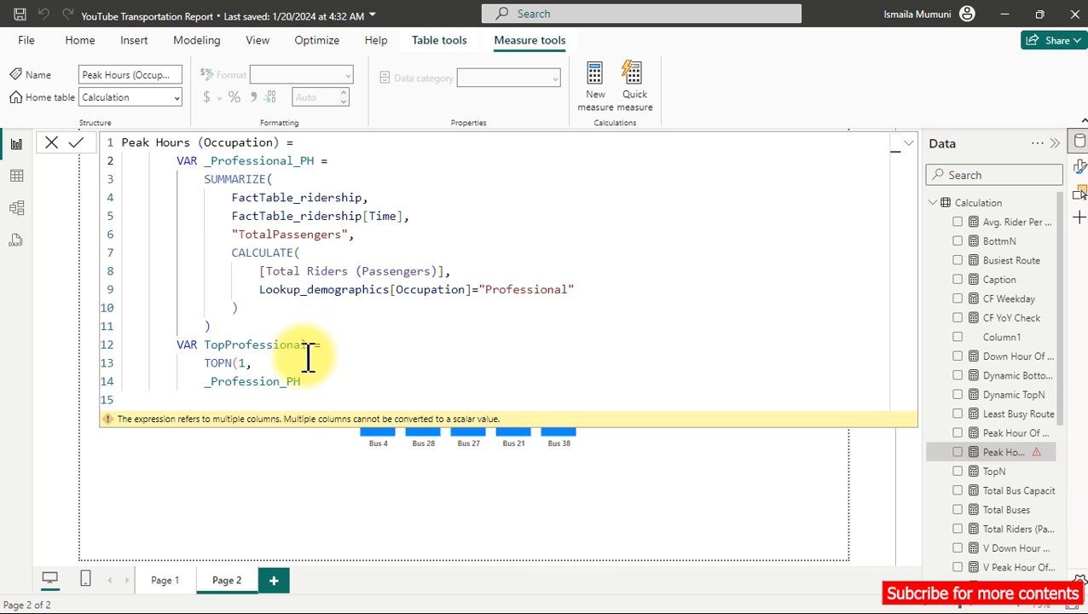
left_click(281, 381)
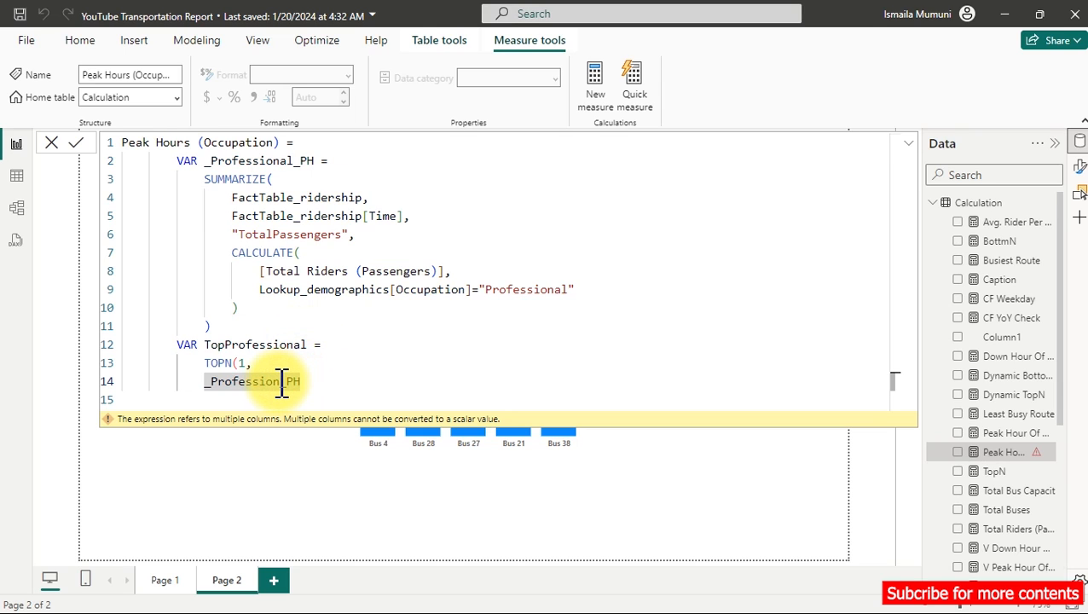
type("al")
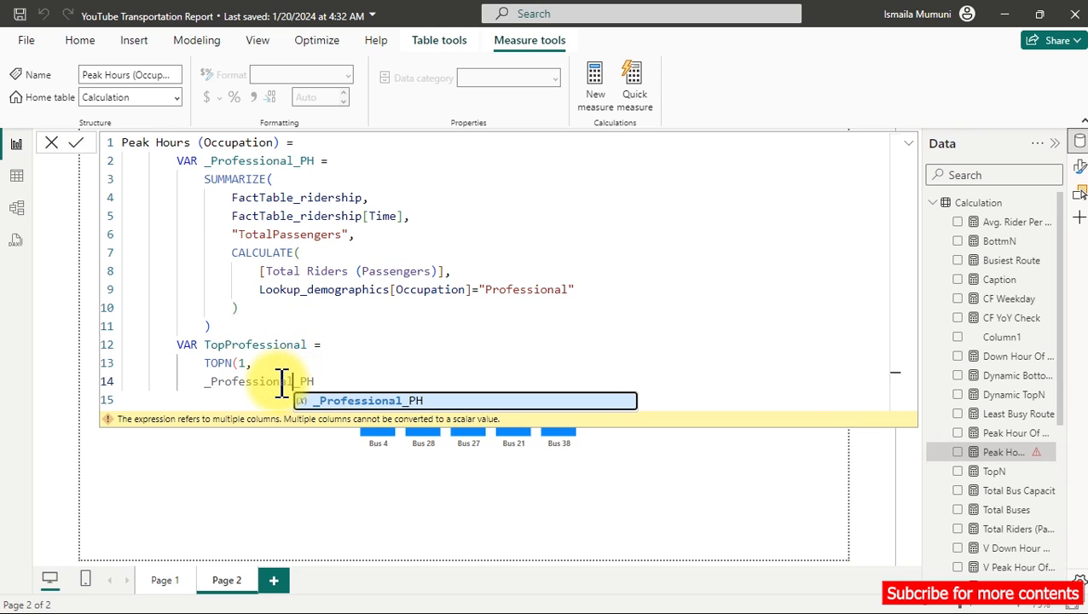
left_click(333, 379)
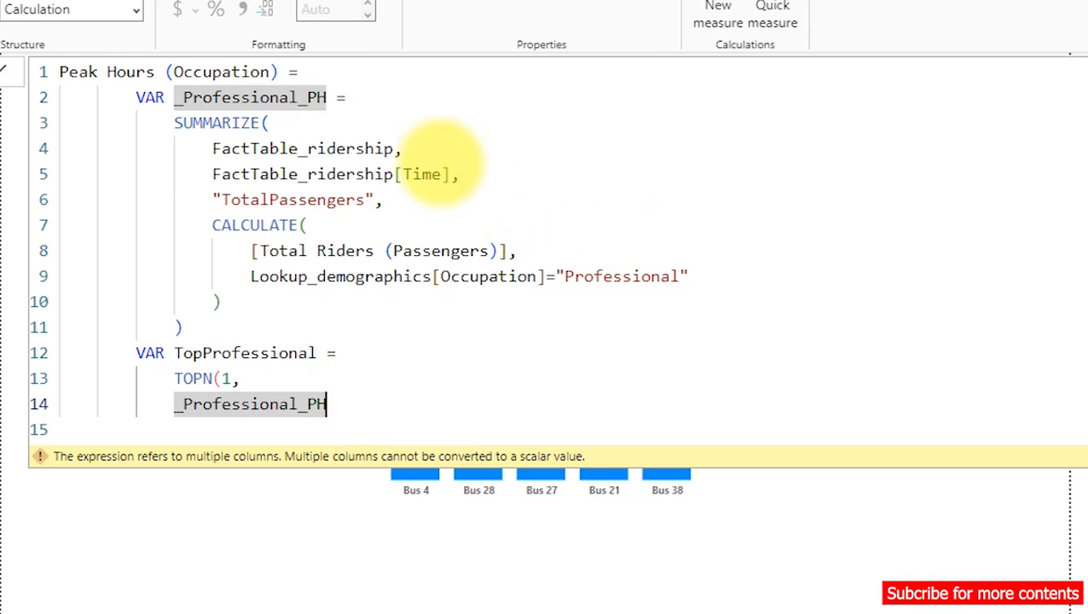
mouse_move(164, 113)
left_mouse_down()
mouse_move(266, 171)
mouse_move(503, 183)
left_mouse_up()
mouse_move(713, 132)
left_mouse_down()
mouse_move(675, 129)
mouse_move(813, 102)
mouse_move(848, 106)
mouse_move(861, 131)
left_mouse_up()
mouse_move(774, 188)
left_mouse_down()
mouse_move(883, 140)
mouse_move(868, 161)
left_mouse_up()
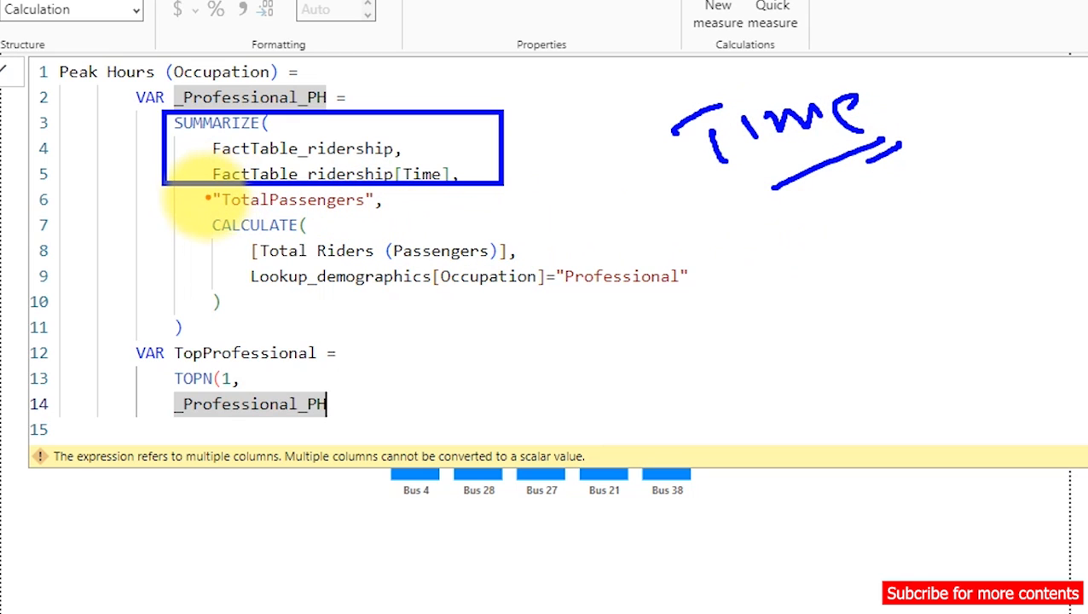
mouse_move(201, 189)
left_mouse_down()
mouse_move(223, 230)
mouse_move(518, 286)
mouse_move(728, 309)
left_mouse_up()
mouse_move(835, 228)
left_mouse_down()
mouse_move(879, 223)
mouse_move(915, 195)
mouse_move(1014, 169)
left_mouse_up()
mouse_move(938, 300)
left_mouse_down()
mouse_move(925, 267)
mouse_move(983, 252)
mouse_move(1079, 179)
mouse_move(1085, 191)
left_mouse_up()
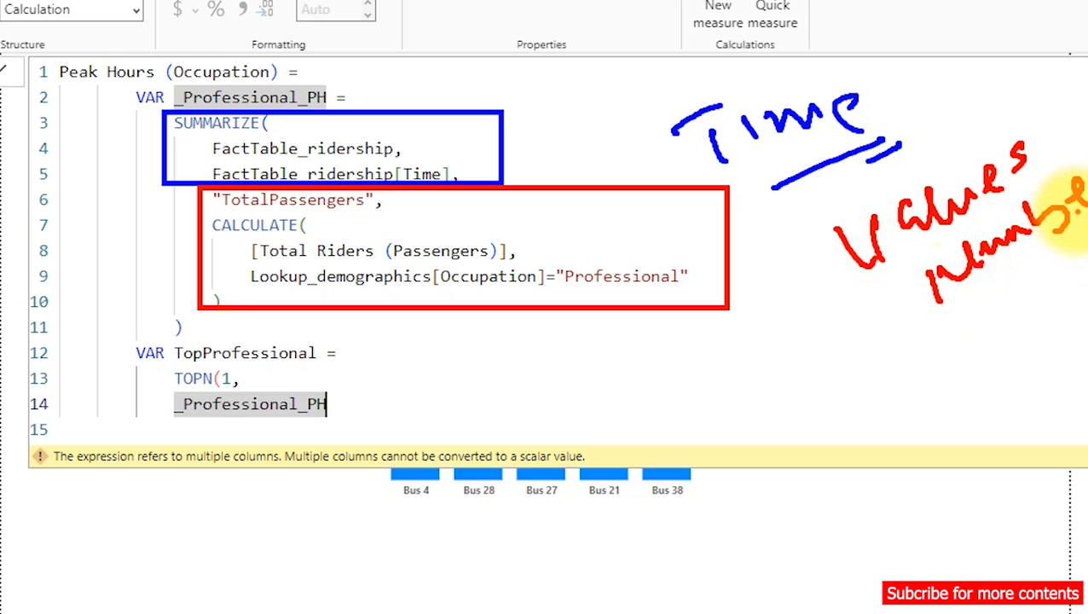
key("Escape")
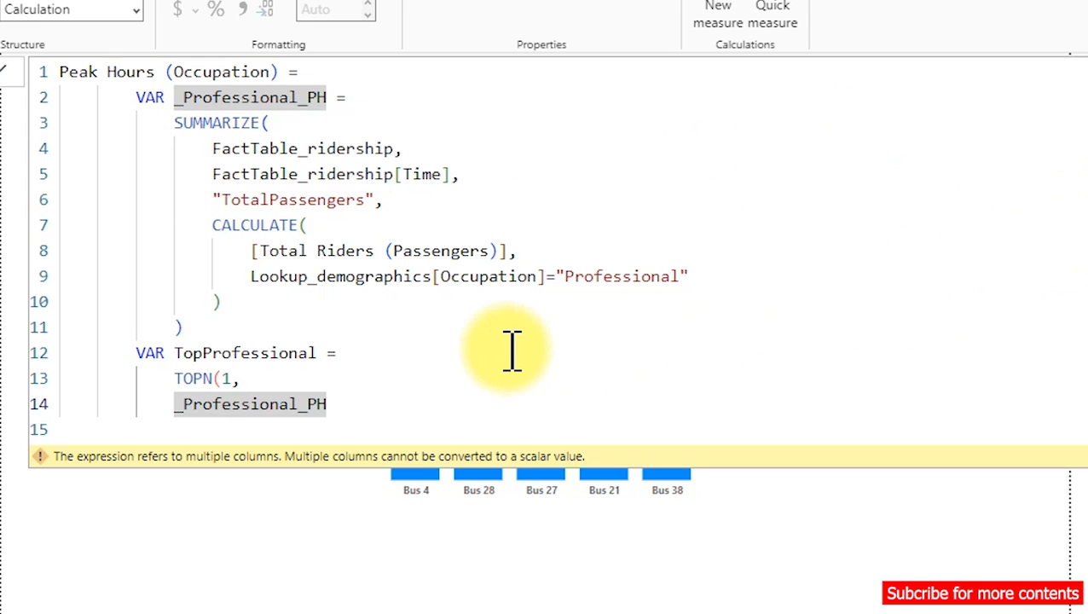
Step: Add [TotalPassengers] on a new line as the order-by expression of TOPN, after the _Professional_PH table
type(",")
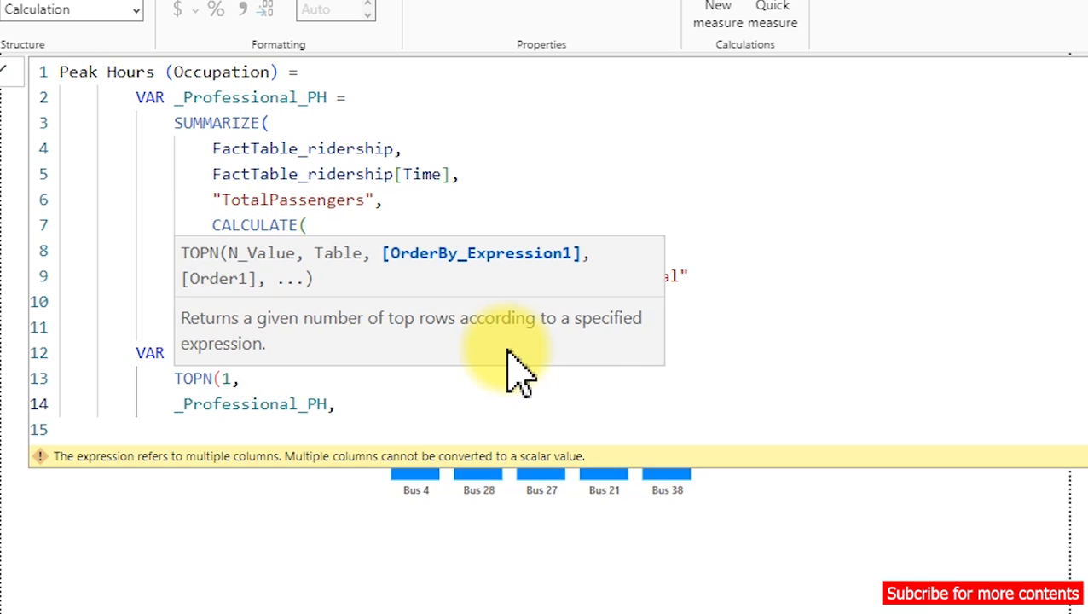
key("shift+Return")
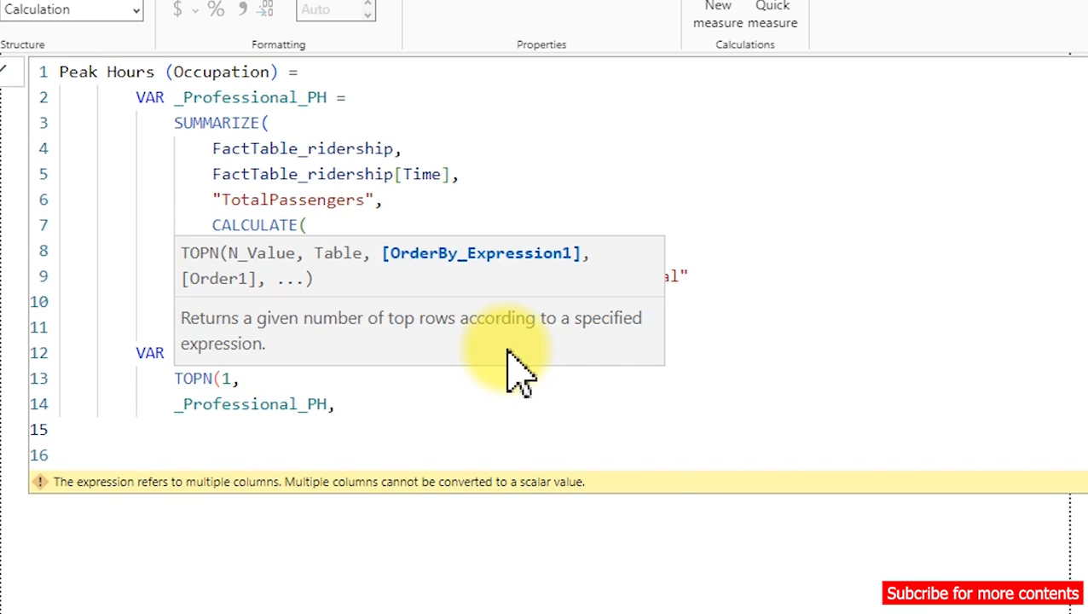
type("tot")
key("Down")
key("Down")
key("Down")
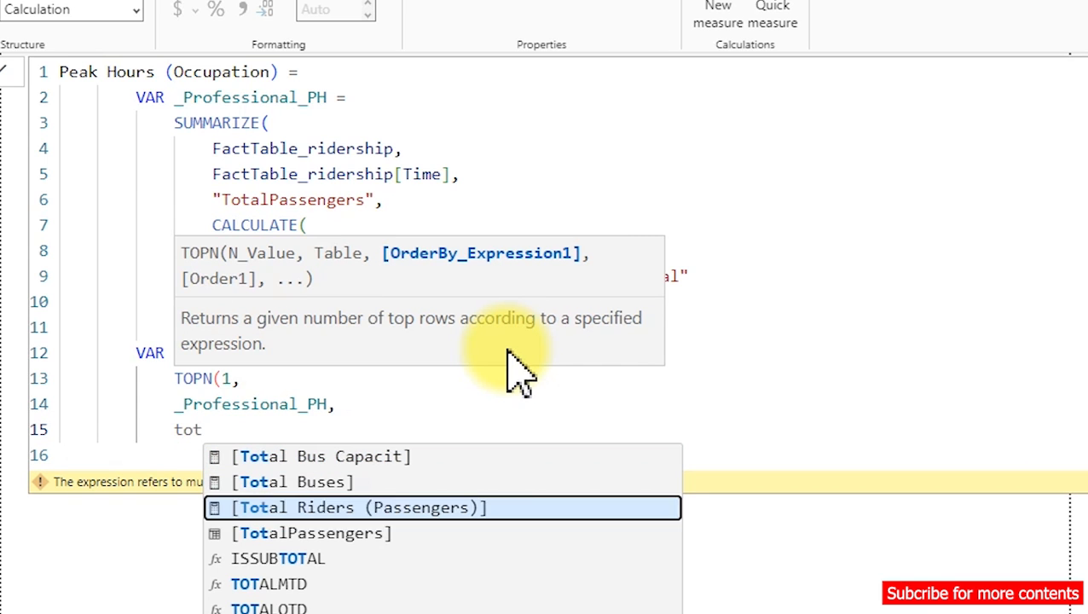
key("Tab")
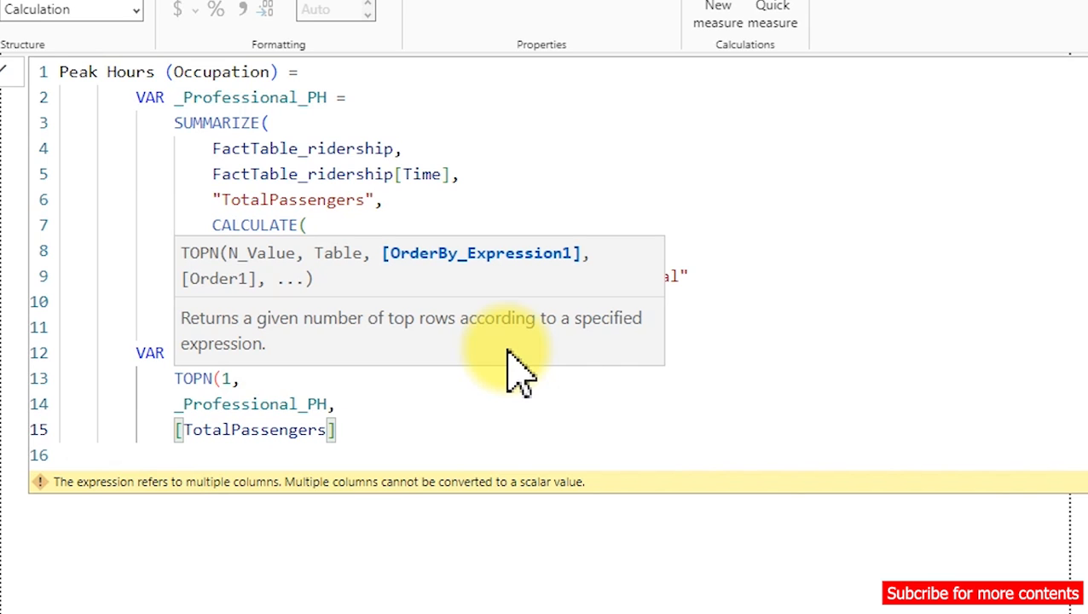
key("ctrl+2")
mouse_move(194, 181)
left_mouse_down()
mouse_move(210, 200)
mouse_move(409, 220)
mouse_move(461, 175)
mouse_move(506, 179)
left_mouse_up()
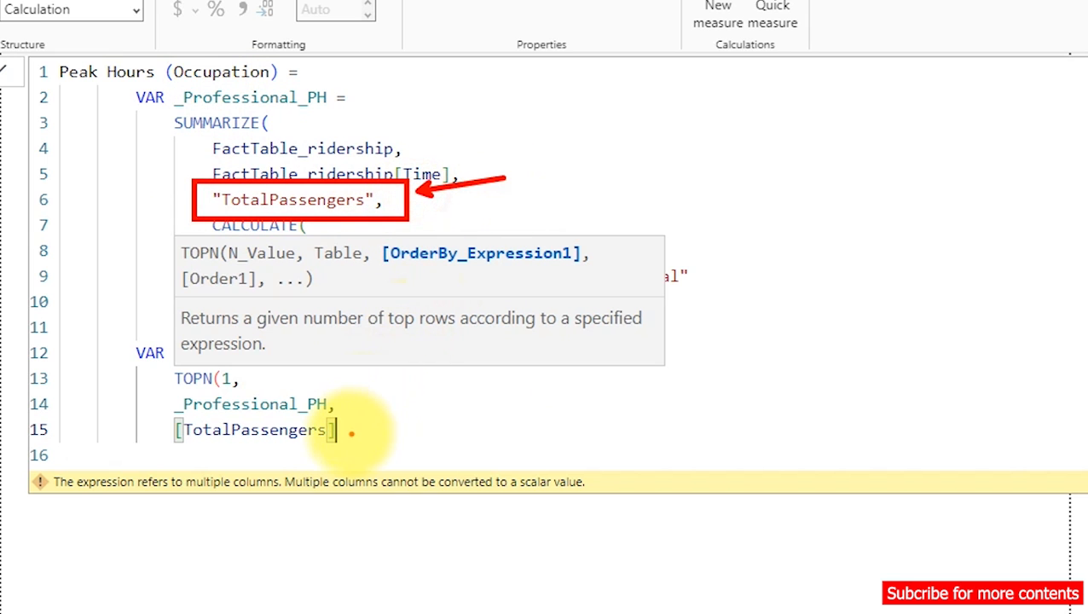
left_click_drag(349, 432, 437, 427)
mouse_move(509, 157)
left_mouse_down()
mouse_move(548, 181)
mouse_move(530, 199)
mouse_move(562, 164)
left_mouse_up()
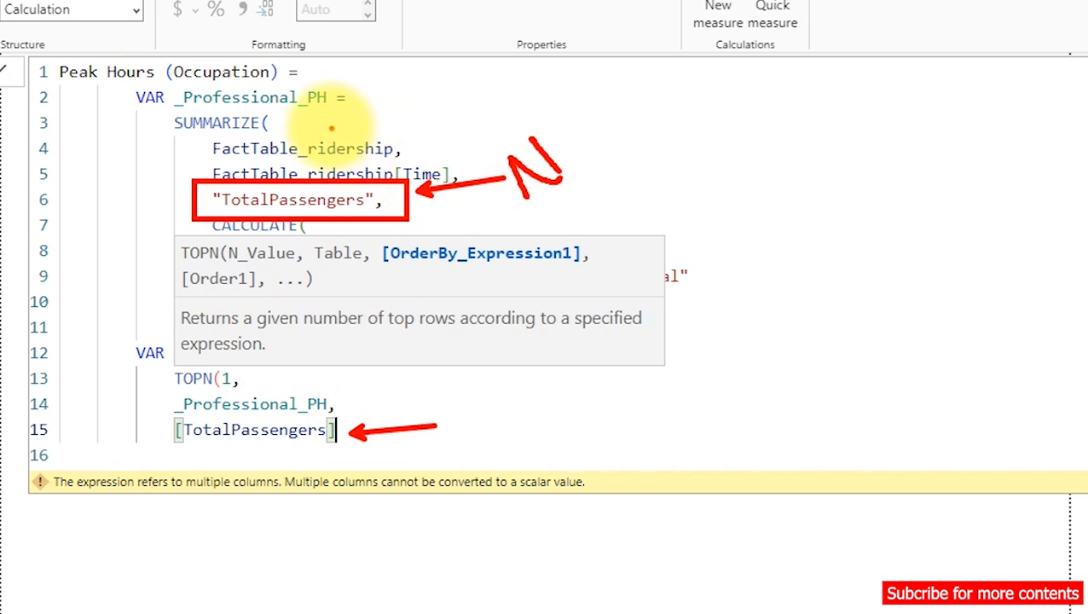
mouse_move(311, 126)
left_mouse_down()
mouse_move(461, 100)
mouse_move(525, 121)
left_mouse_up()
left_click_drag(480, 93, 511, 69)
mouse_move(521, 73)
left_mouse_down()
mouse_move(589, 71)
mouse_move(609, 84)
left_mouse_up()
key("Escape")
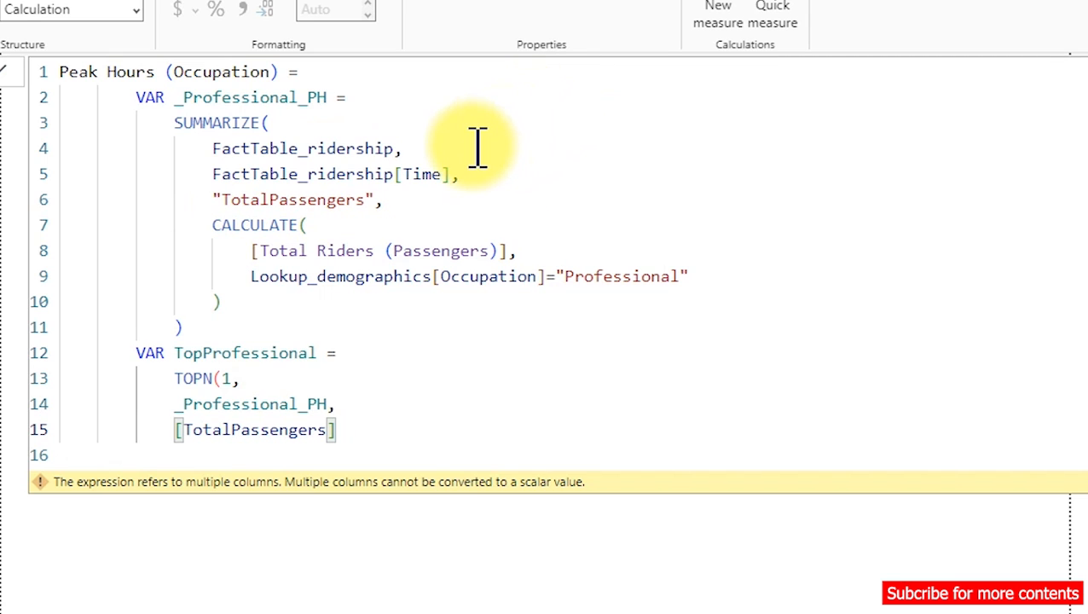
Step: Set the TOPN sort order to DESC on its own line and close the function with a parenthesis
type(",")
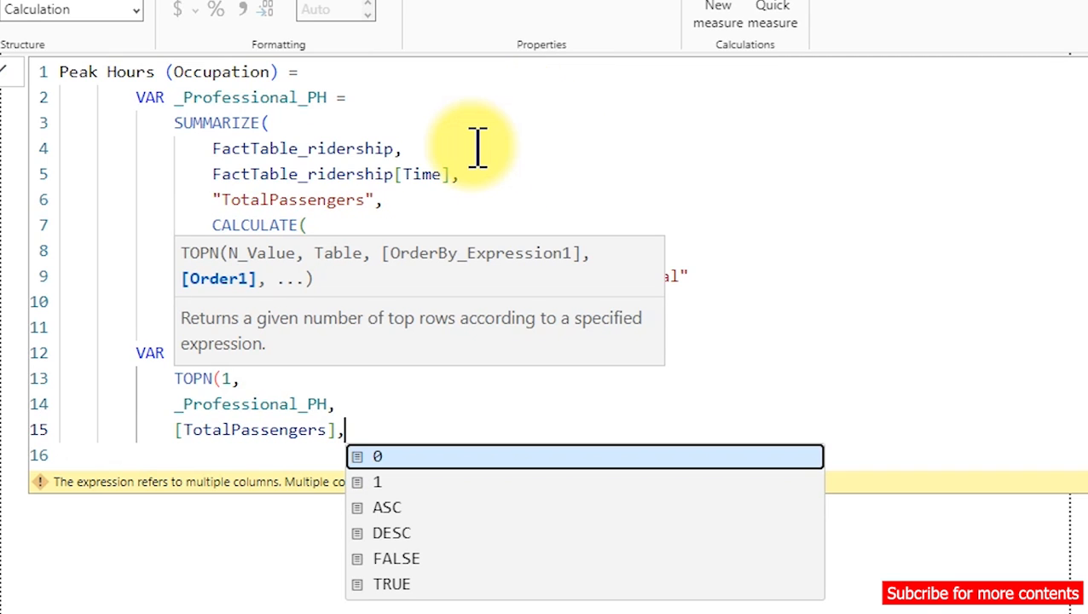
key("shift+Return")
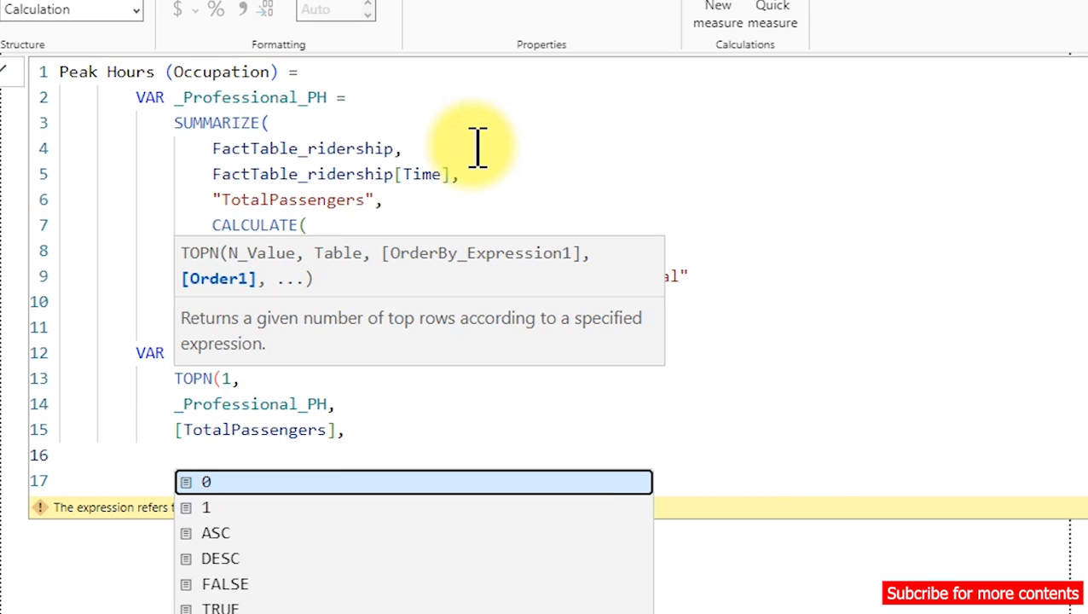
key("Down")
key("Down")
key("Down")
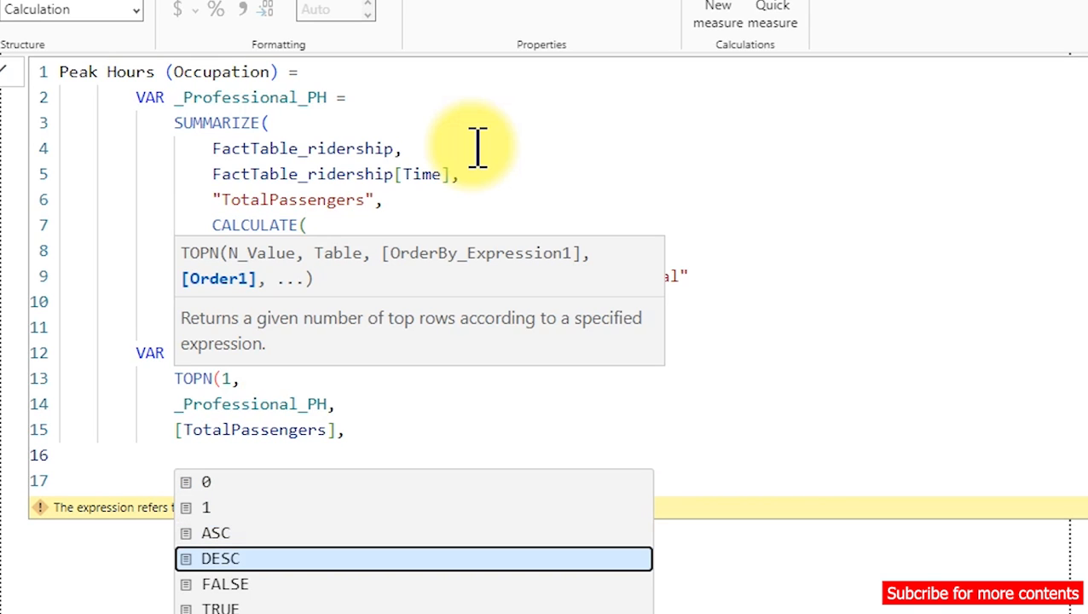
key("Tab")
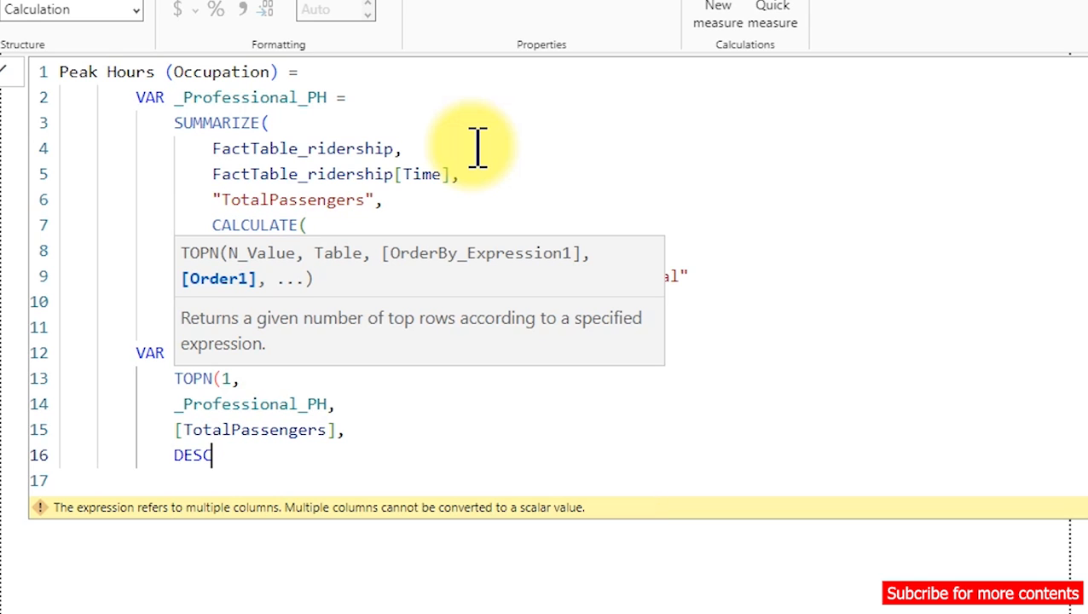
key("shift+Return")
type(")")
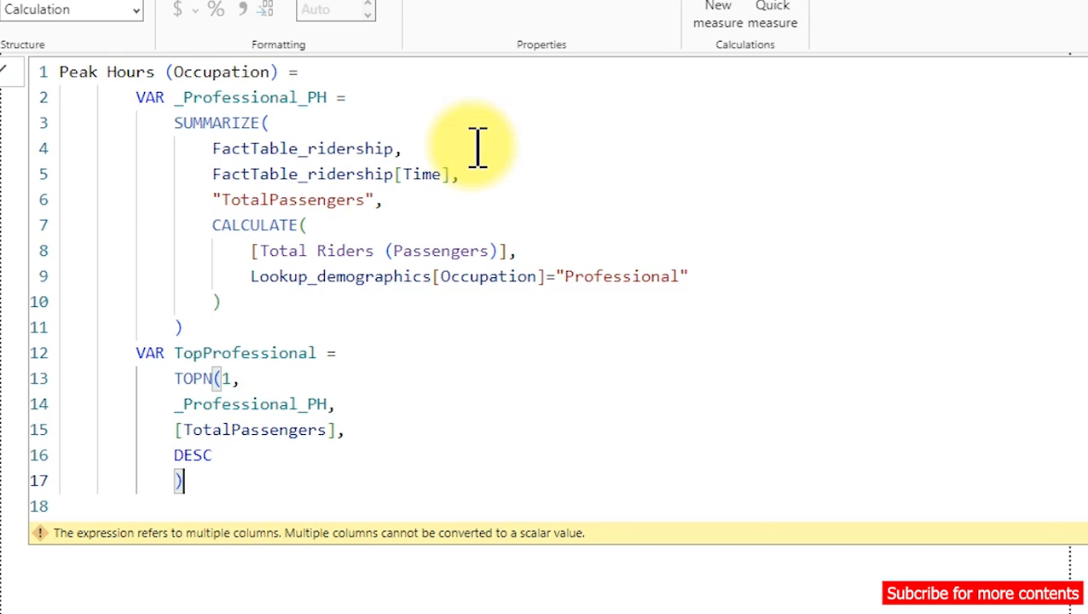
Step: Declare a new variable _Professional below the TOPN block, leaving a blank line, and start its expression with MAXX
key("Return")
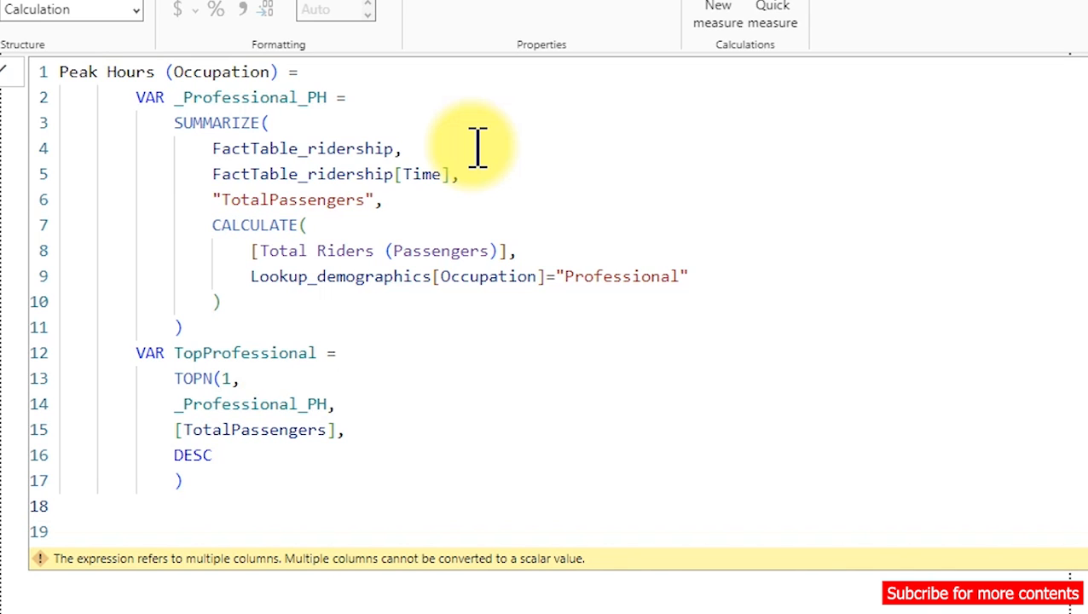
key("Return")
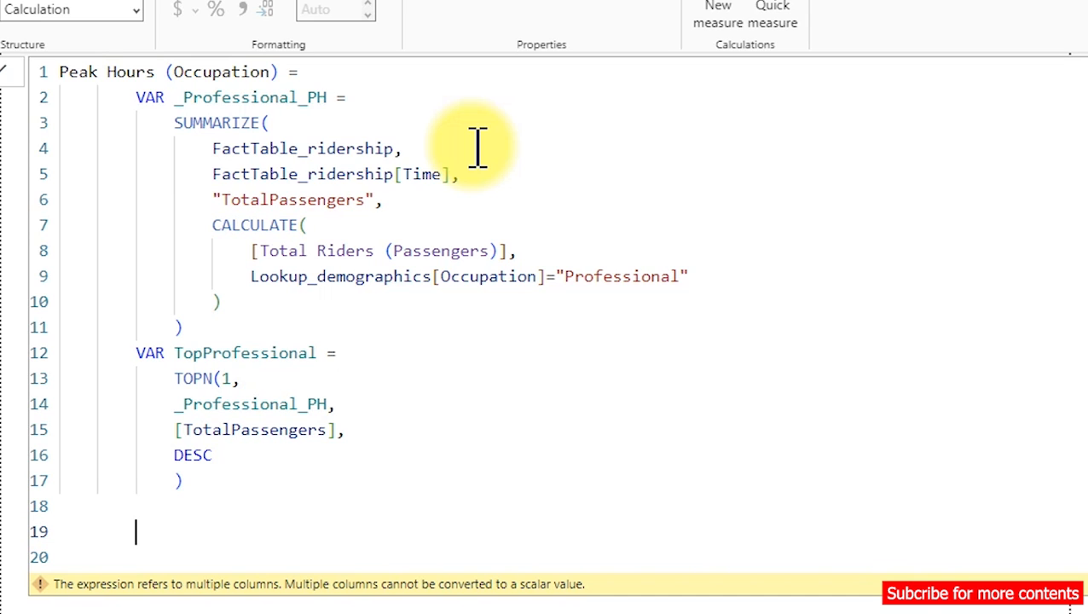
type("var")
key("Tab")
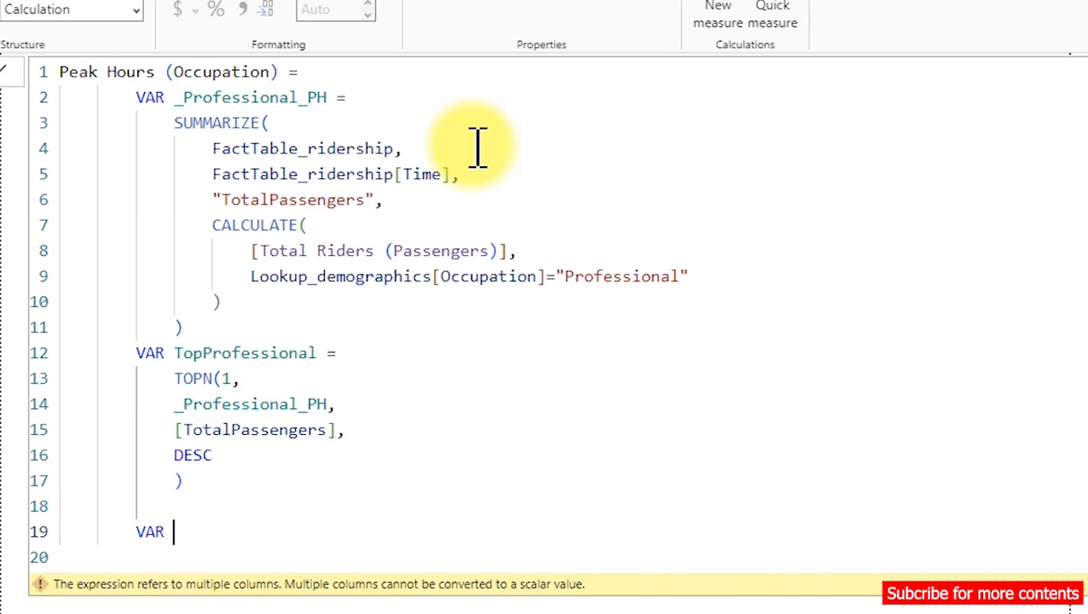
type("_")
type("Profes")
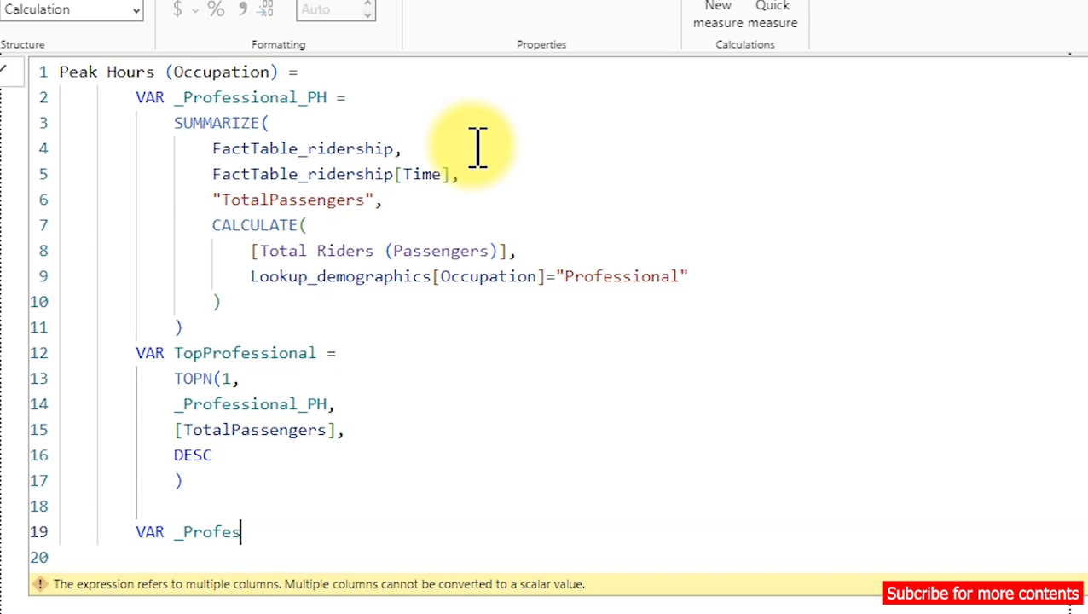
type("sional")
type("=")
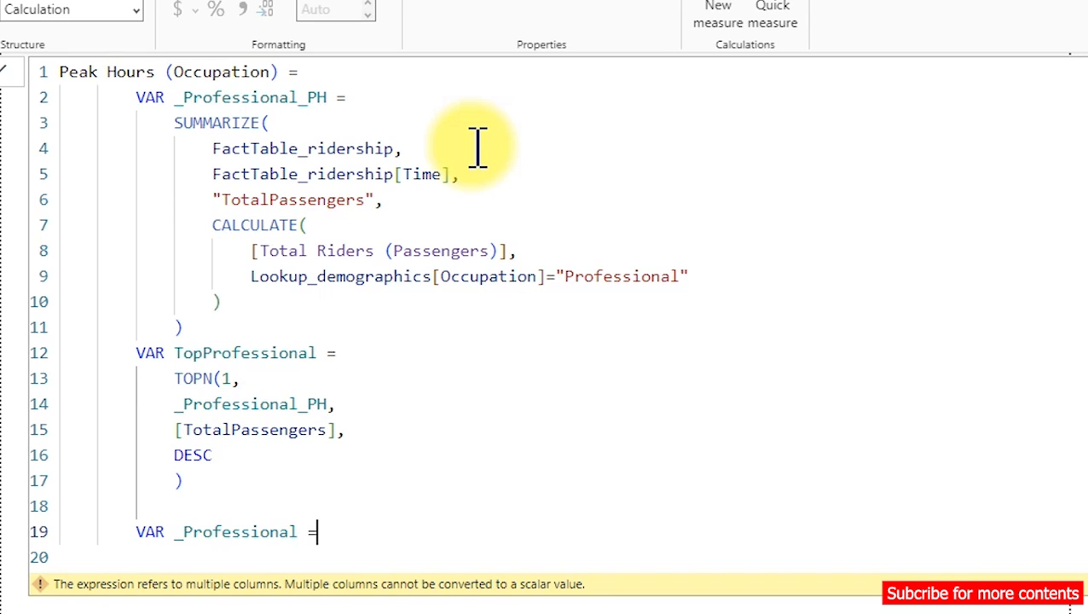
key("Return")
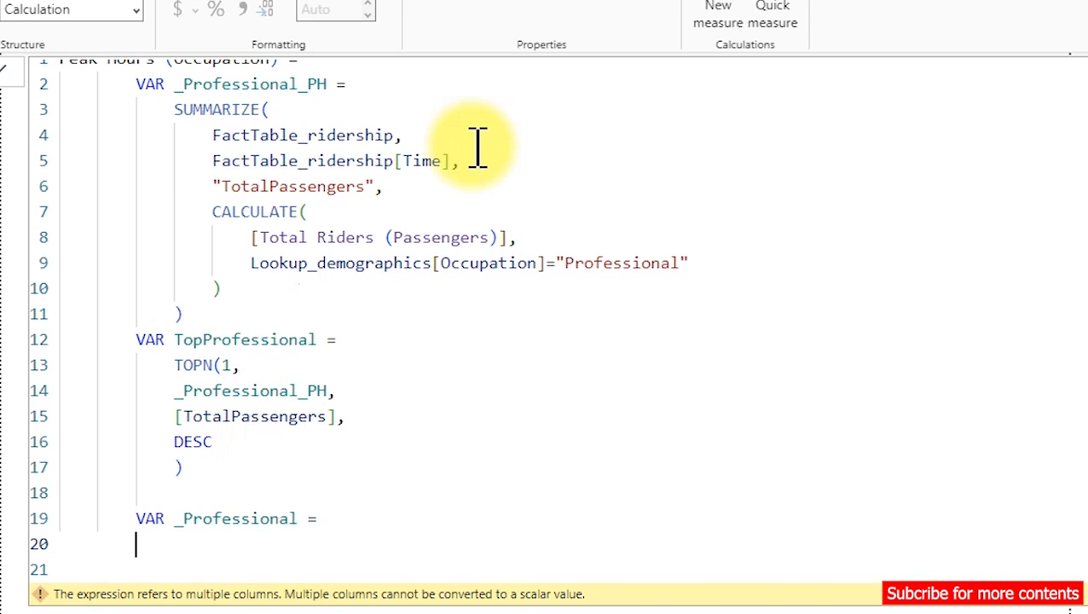
type("maxx")
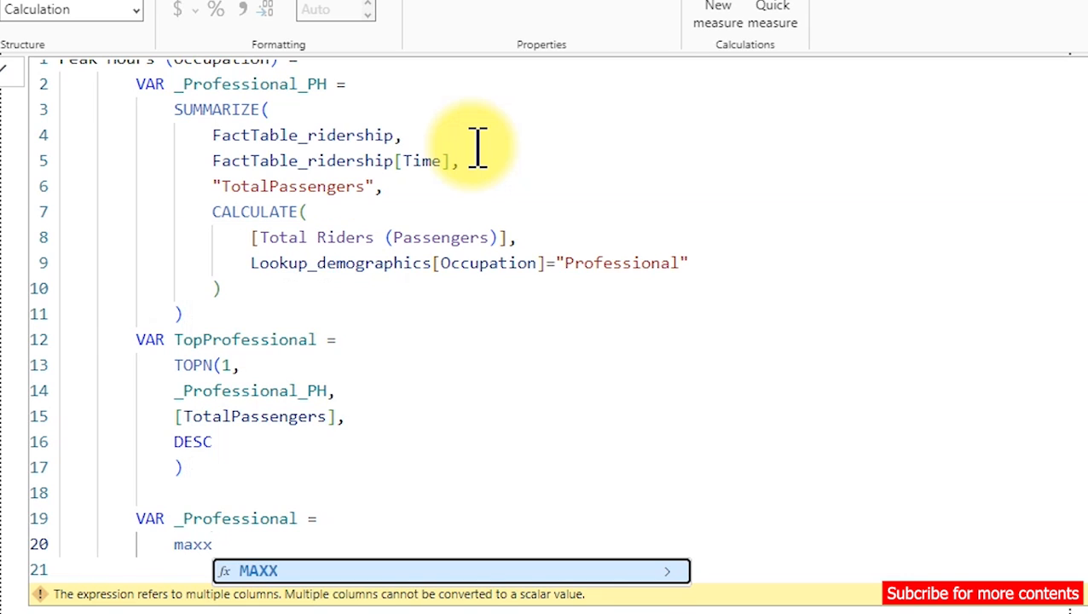
key("Tab")
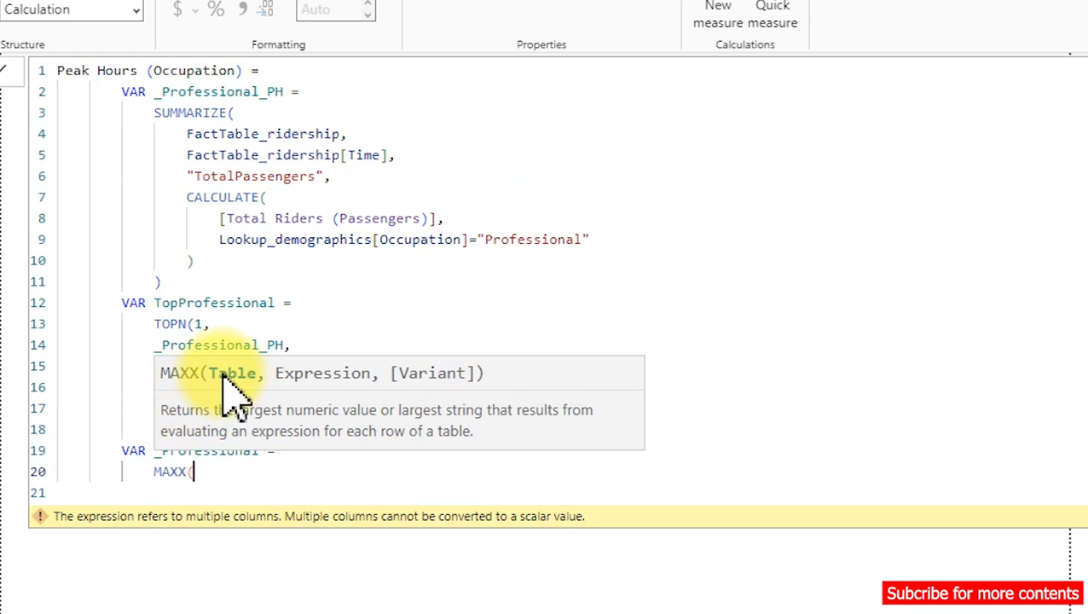
Step: Rename the variable TopProfessional to _TopProfessional in its declaration
scroll(224, 375, "up", 1)
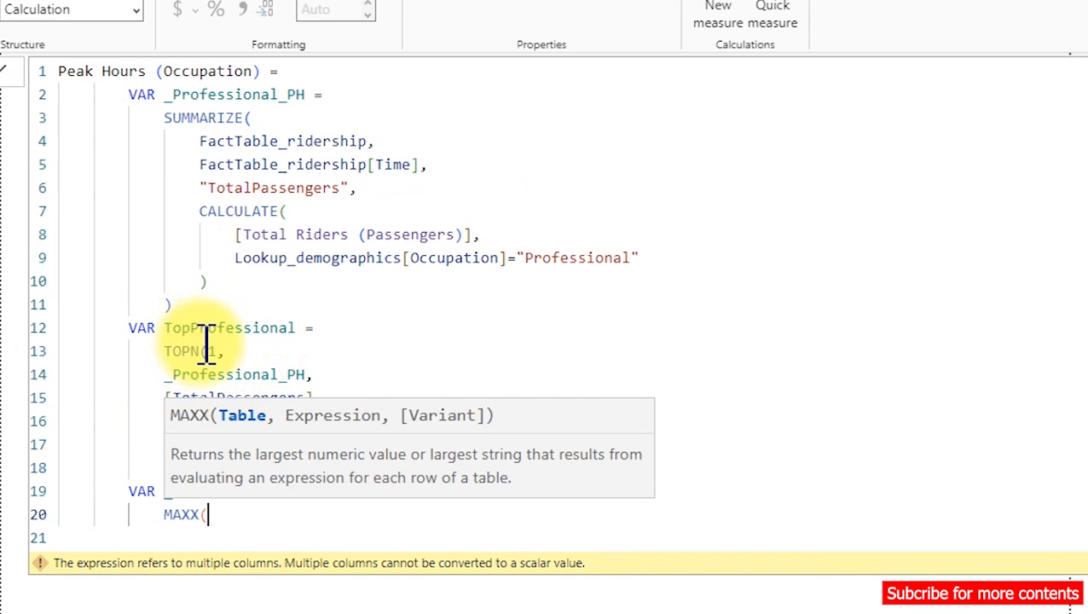
left_click(274, 350)
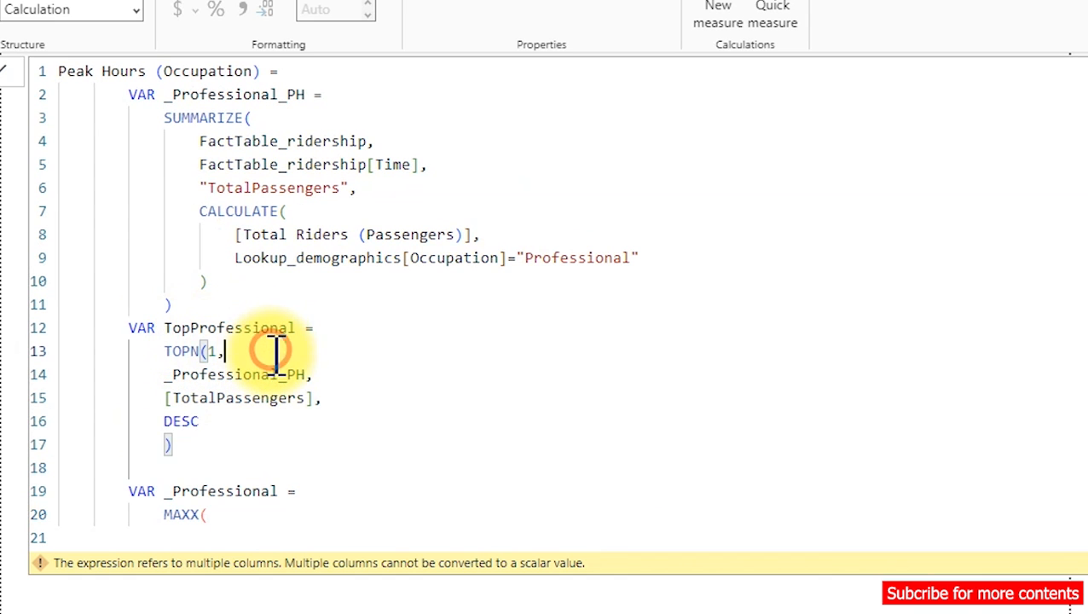
left_click(166, 327)
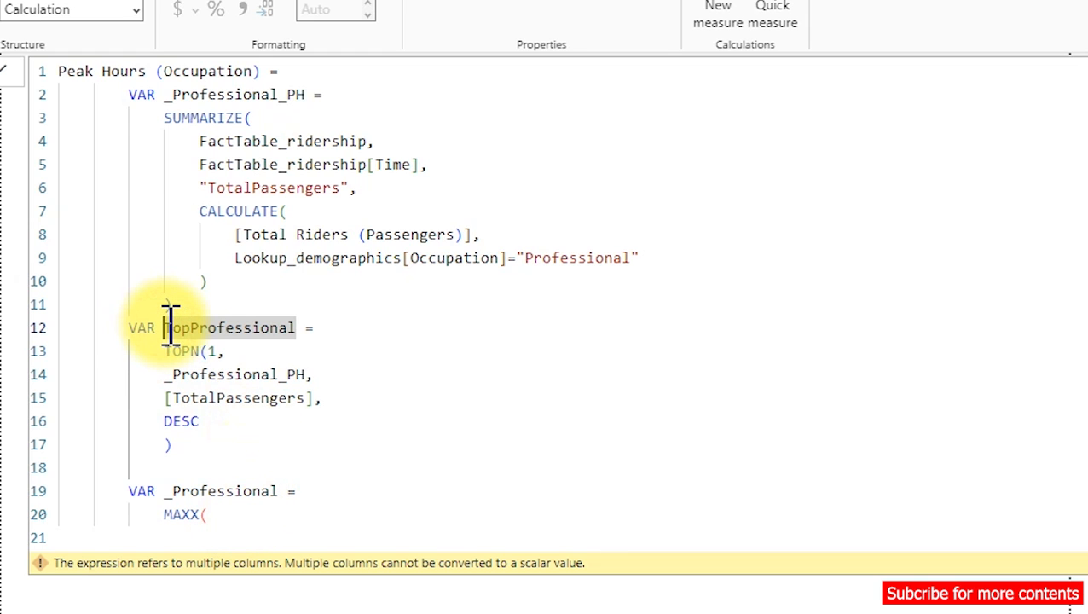
type("_")
Step: Complete the MAXX call with _TopProfessional as the table and FactTable_ridership[Time] as the expression, closing the parenthesis
left_click(236, 511)
type("_")
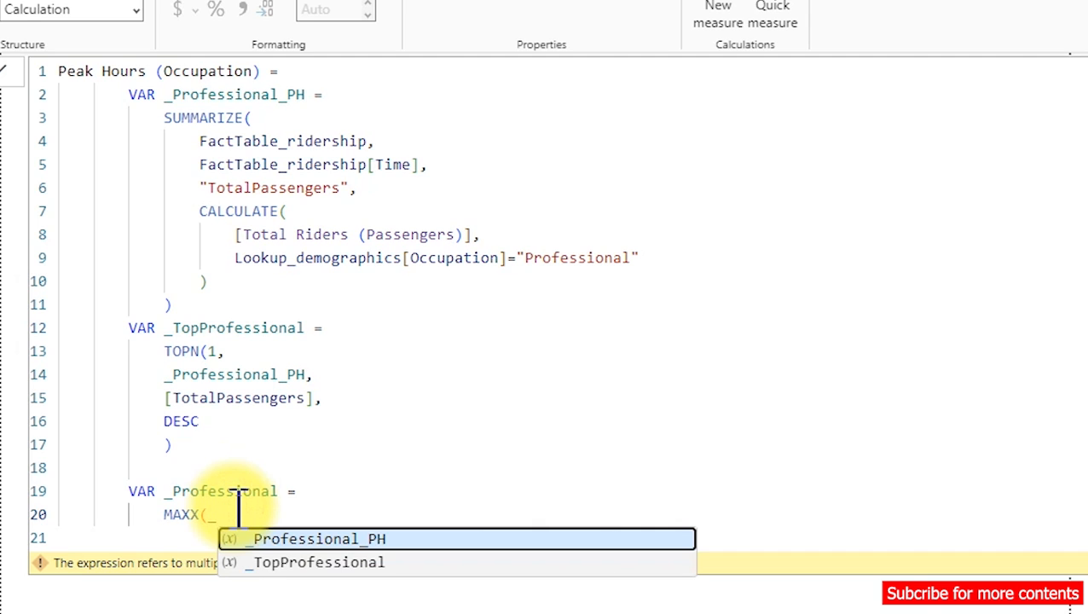
key("Down")
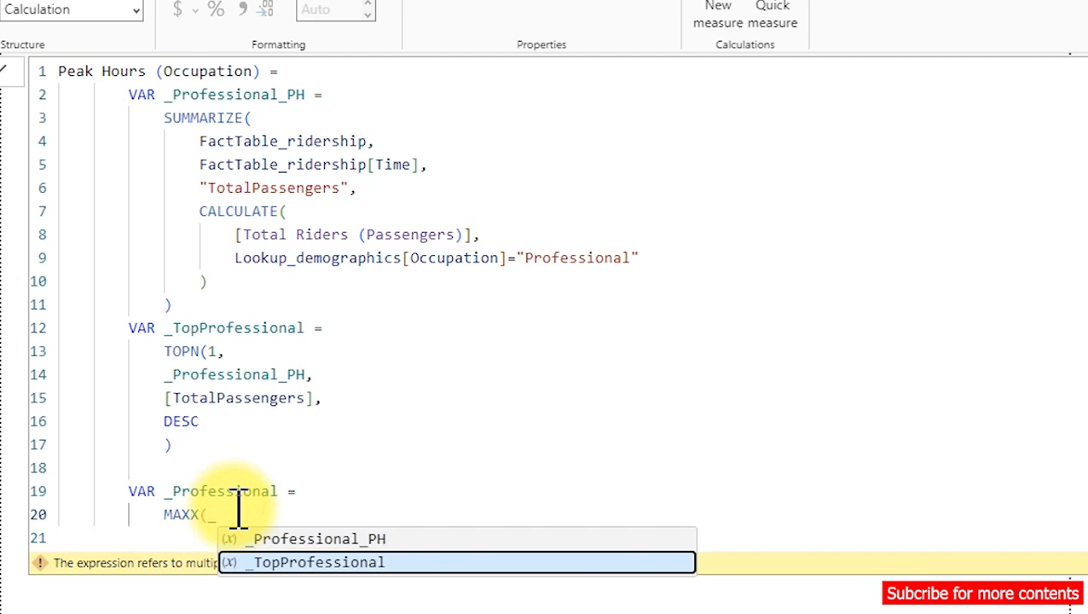
key("Tab")
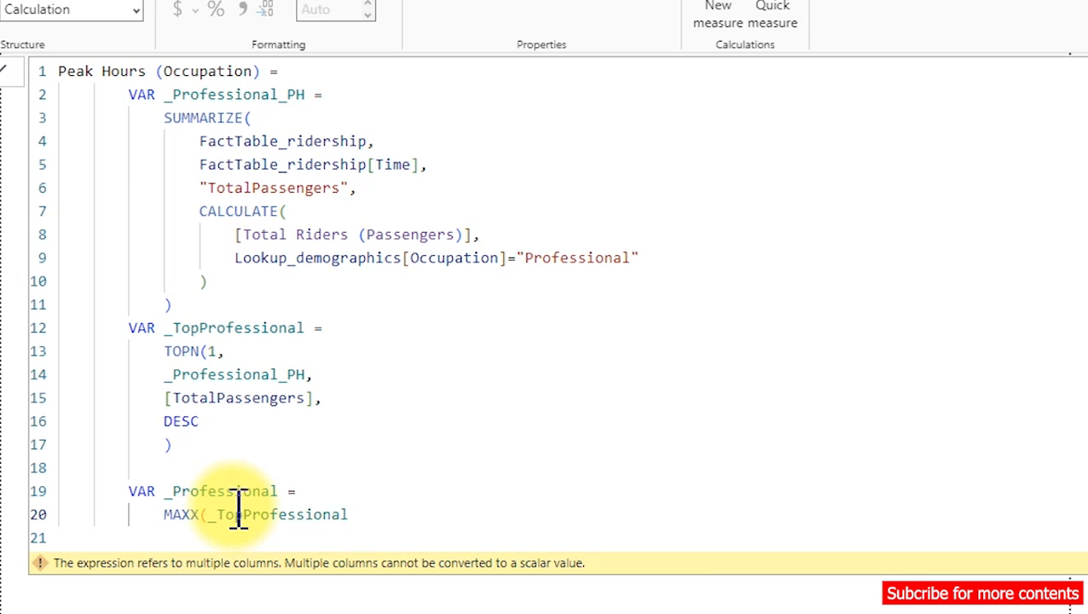
scroll(361, 499, "up", 1, "ctrl")
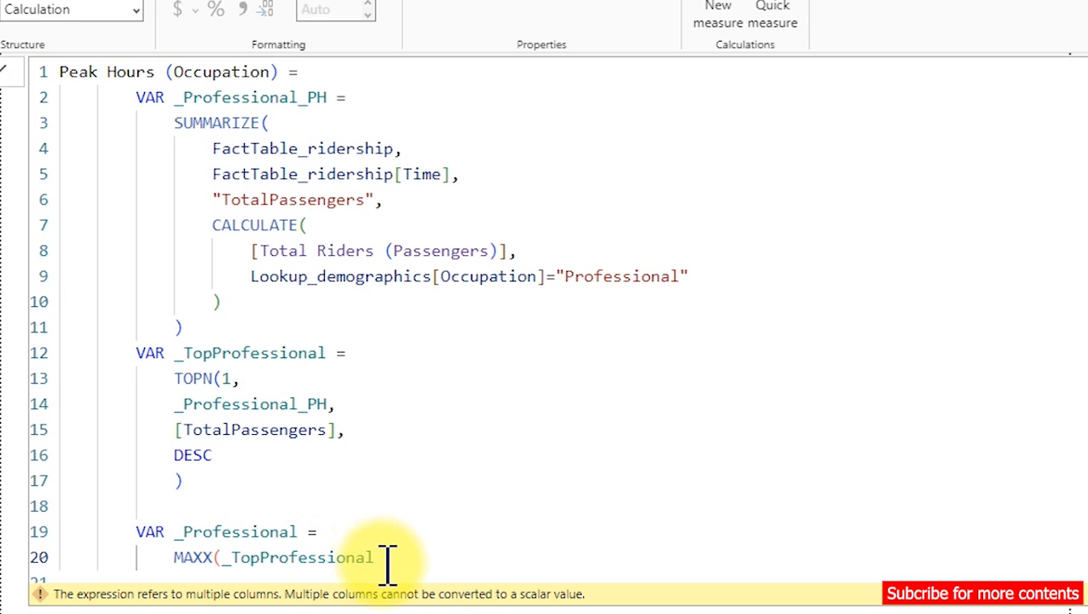
type(",")
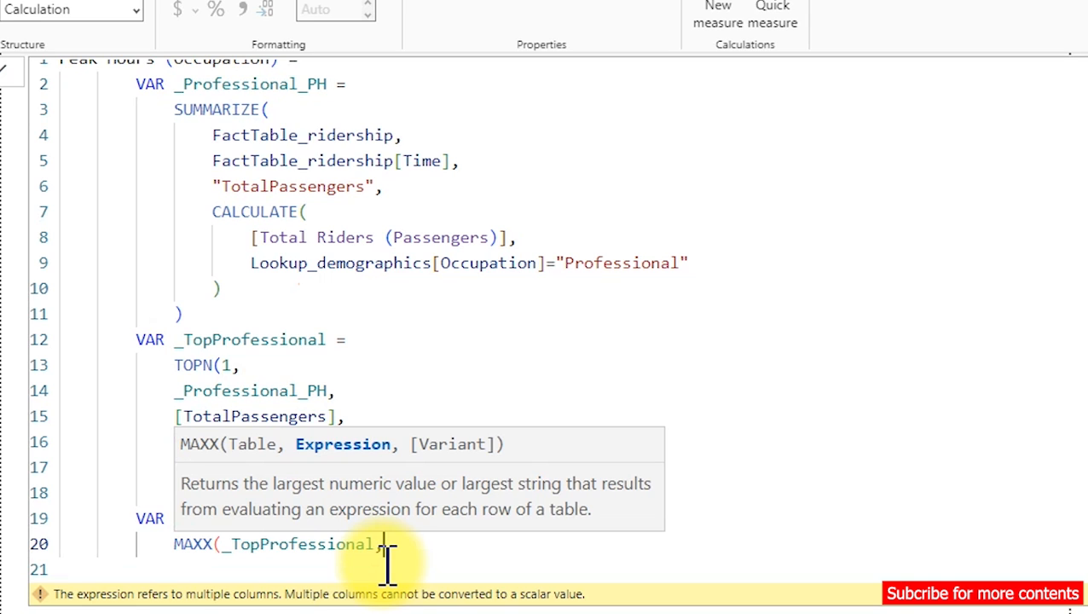
type("time")
key("Up")
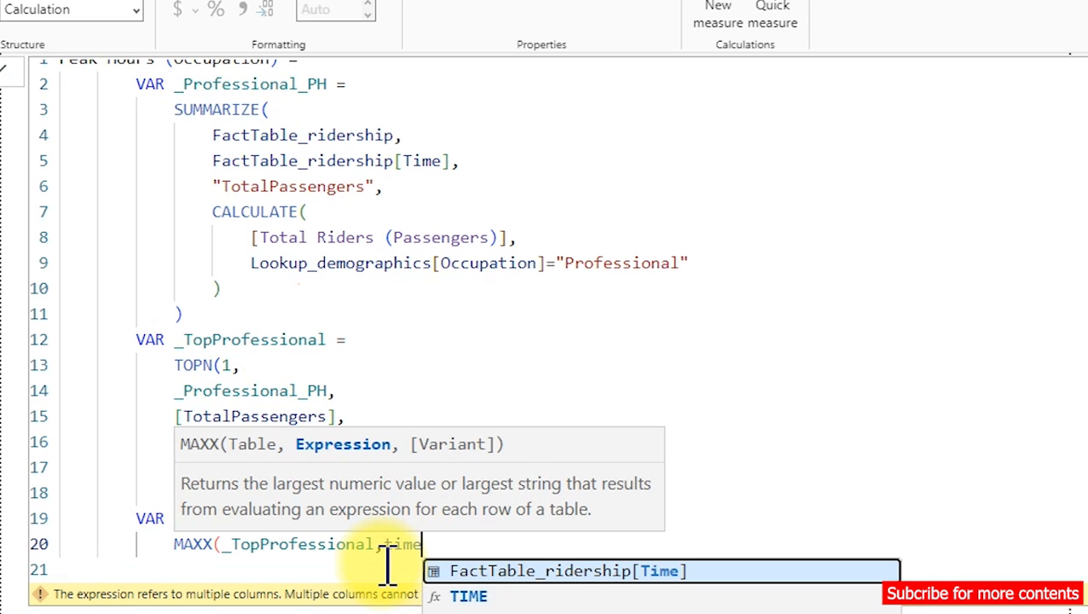
key("Tab")
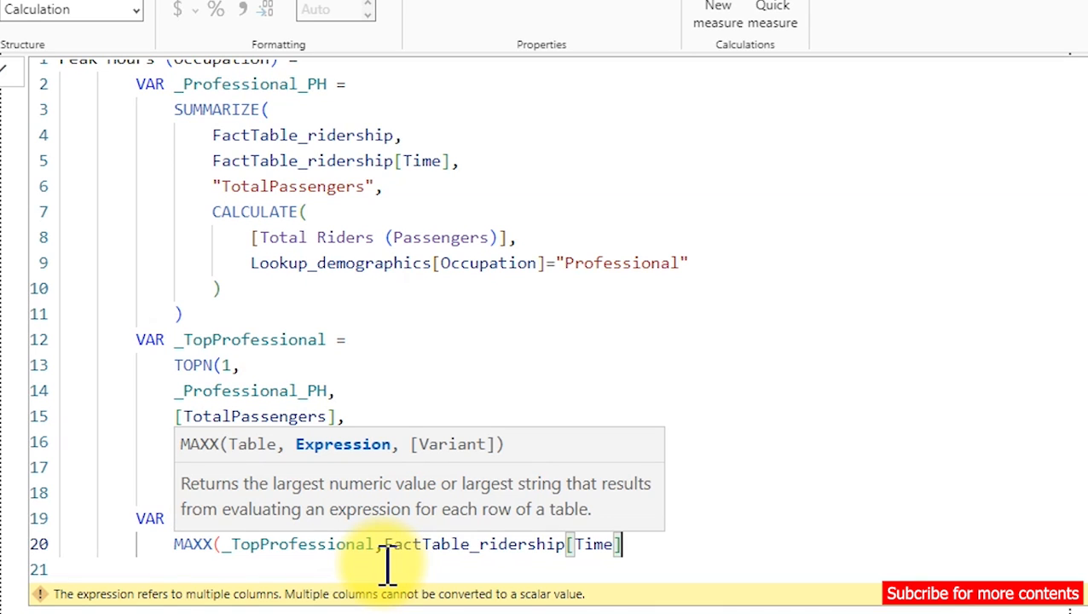
type(")")
Step: Finish the measure with RETURN _Professional, leaving a blank line below the MAXX expression, and commit it
key("Return")
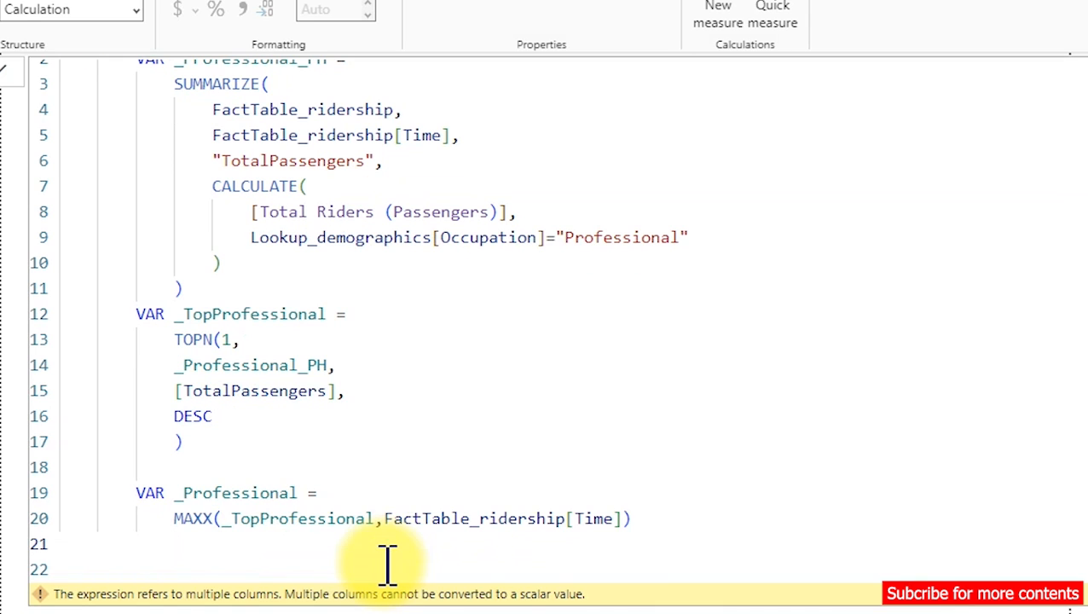
key("Return")
type("re")
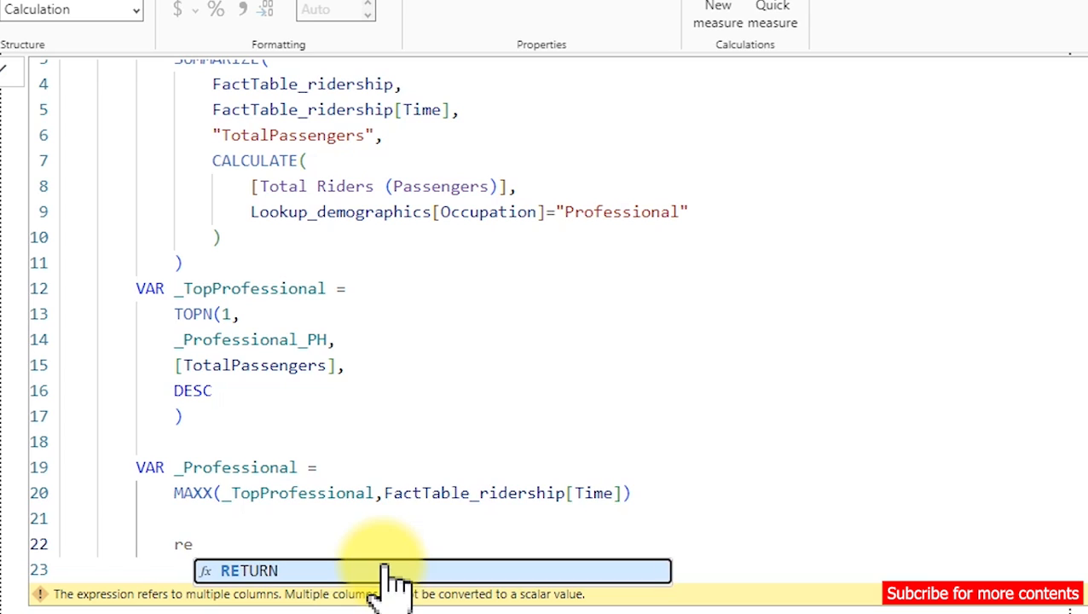
key("Tab")
type("_")
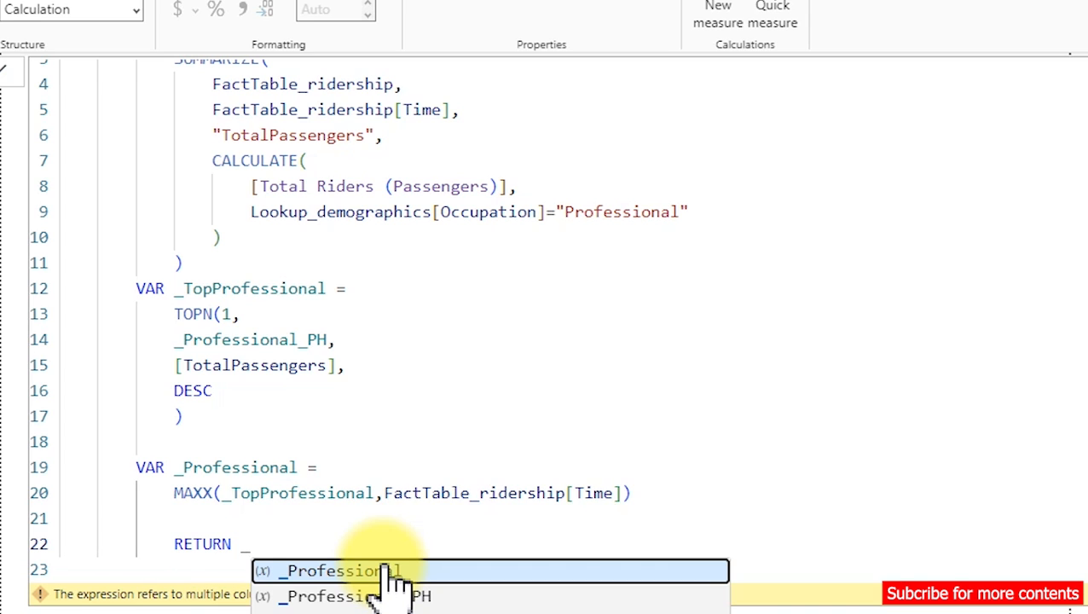
left_click(392, 572)
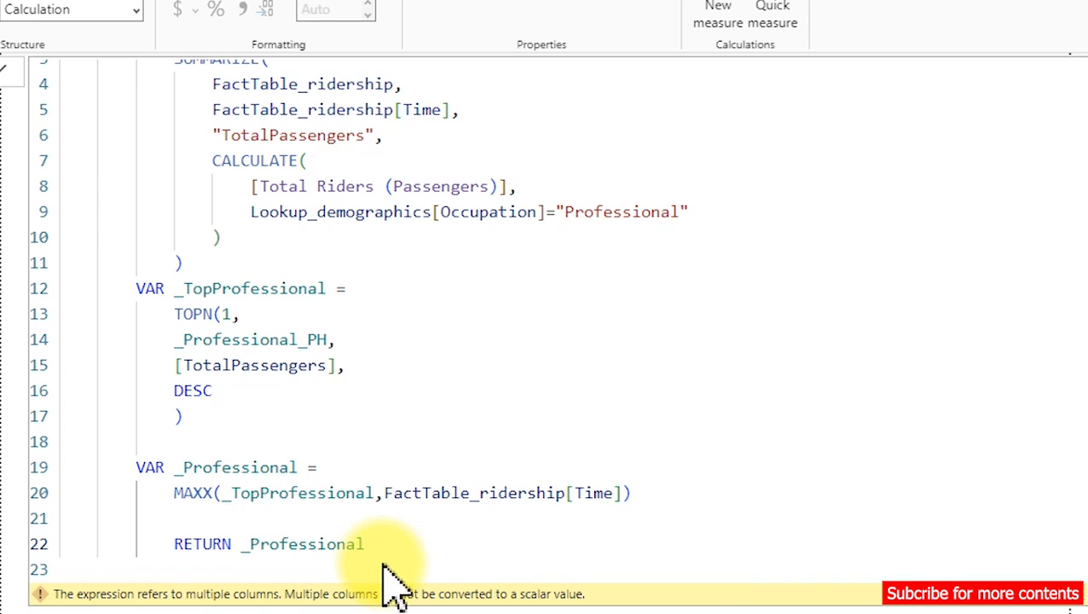
key("Return")
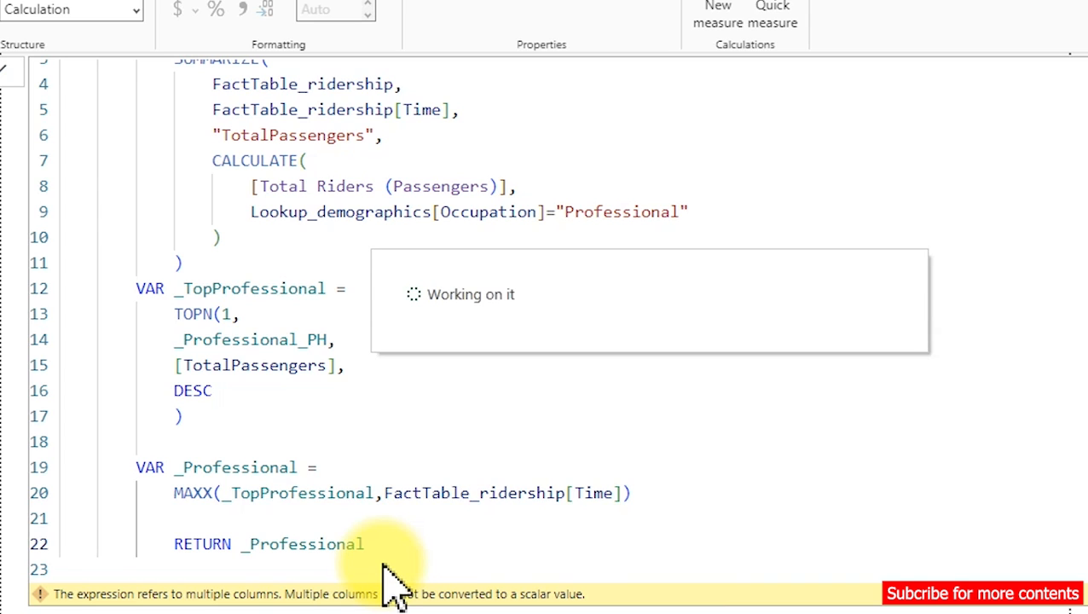
left_click(400, 564)
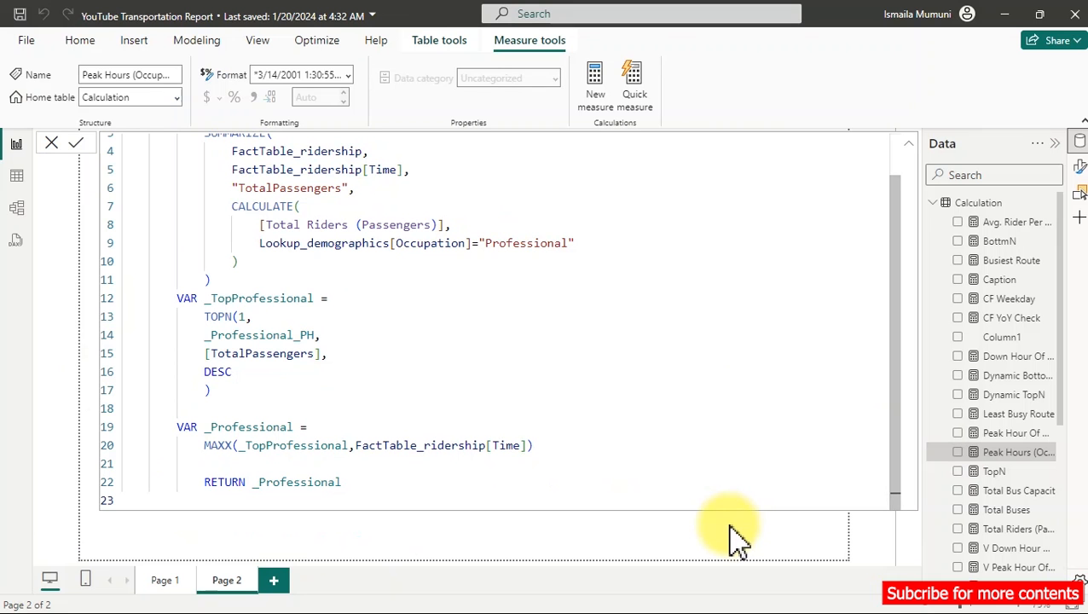
Step: Add a card visual to an empty area of Page 2 and fill it with the Peak Hours (Occupation) measure
left_click(900, 600)
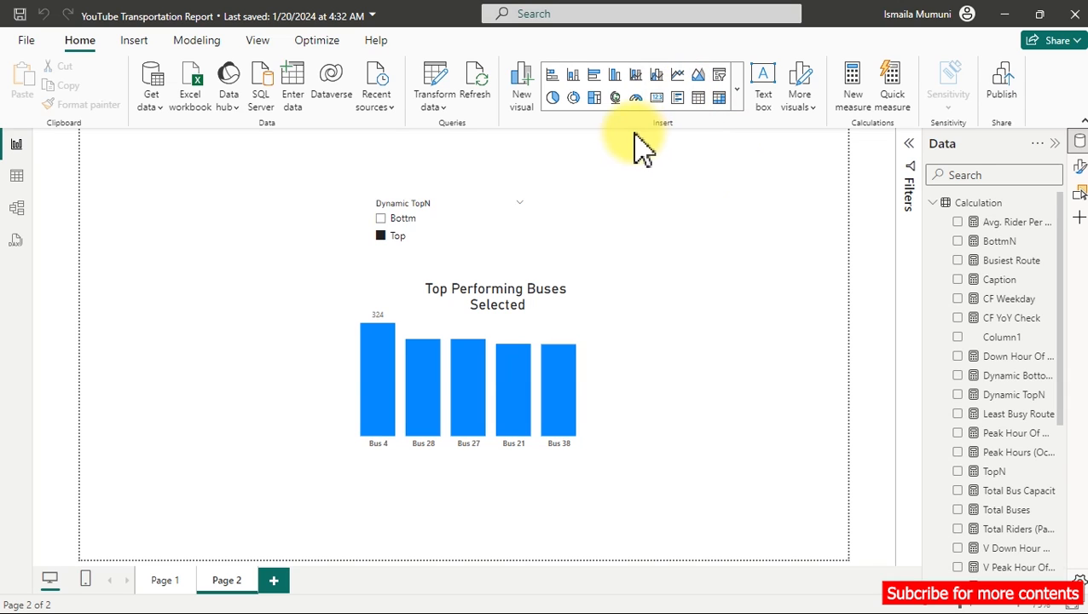
left_click(654, 98)
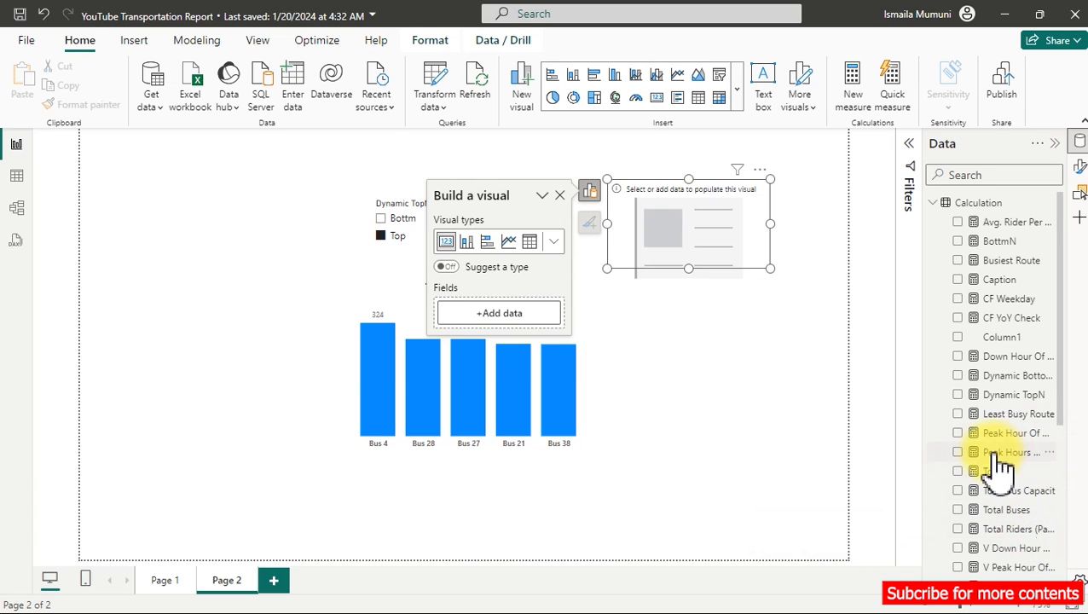
left_click(959, 452)
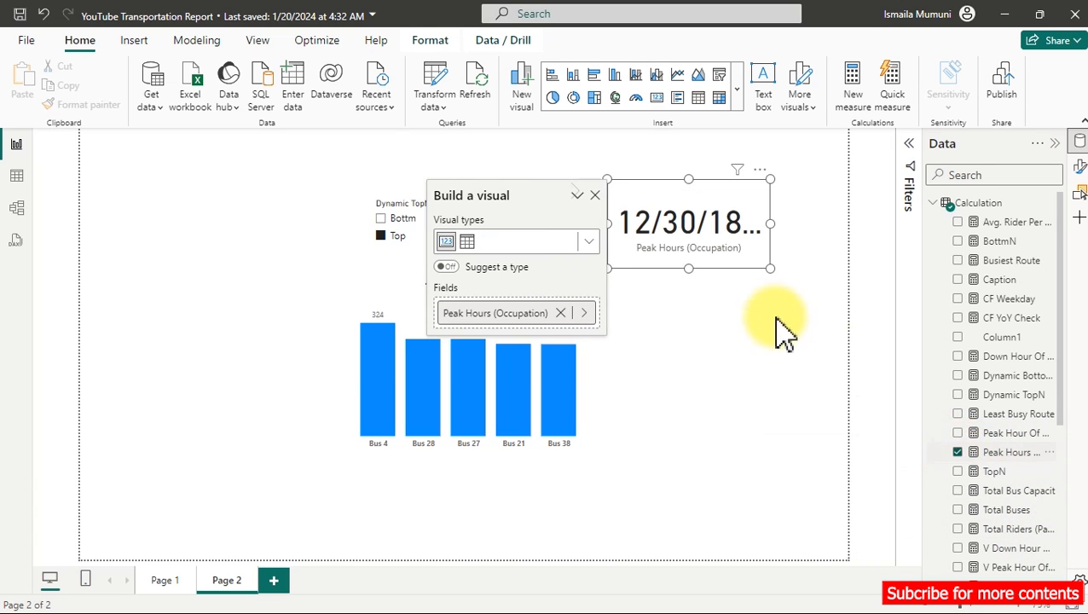
Step: Widen the Peak Hours (Occupation) card until its full value fits and position it above the bar chart, by the page's edge
left_click_drag(609, 225, 456, 216)
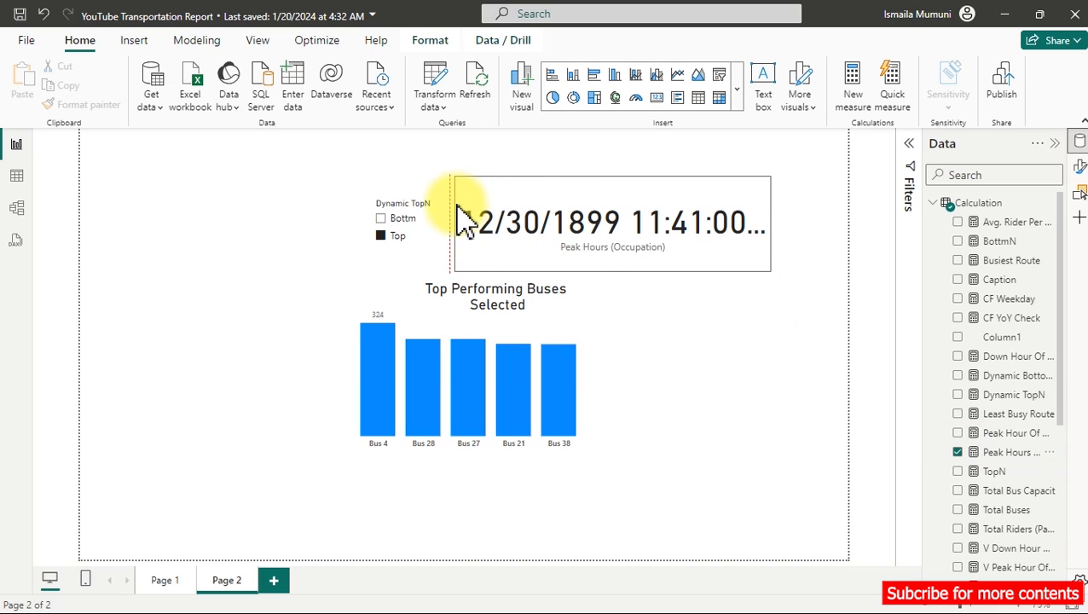
left_click_drag(772, 225, 833, 243)
left_click_drag(663, 246, 679, 243)
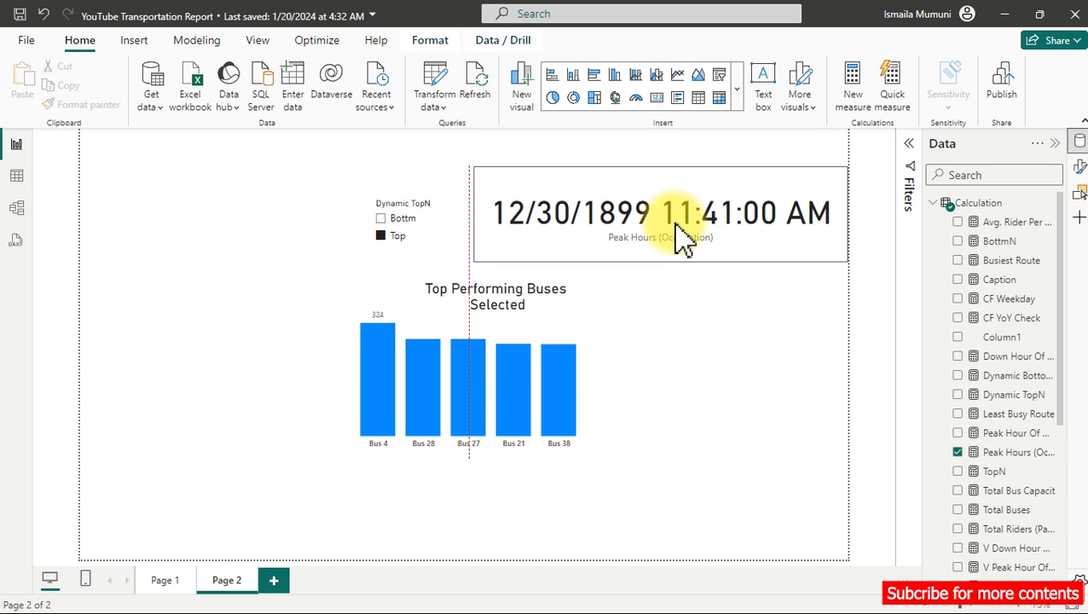
Step: Set the format of the Peak Hours (Occupation) measure to Long Time (*1:30:55 PM)
left_click(1010, 453)
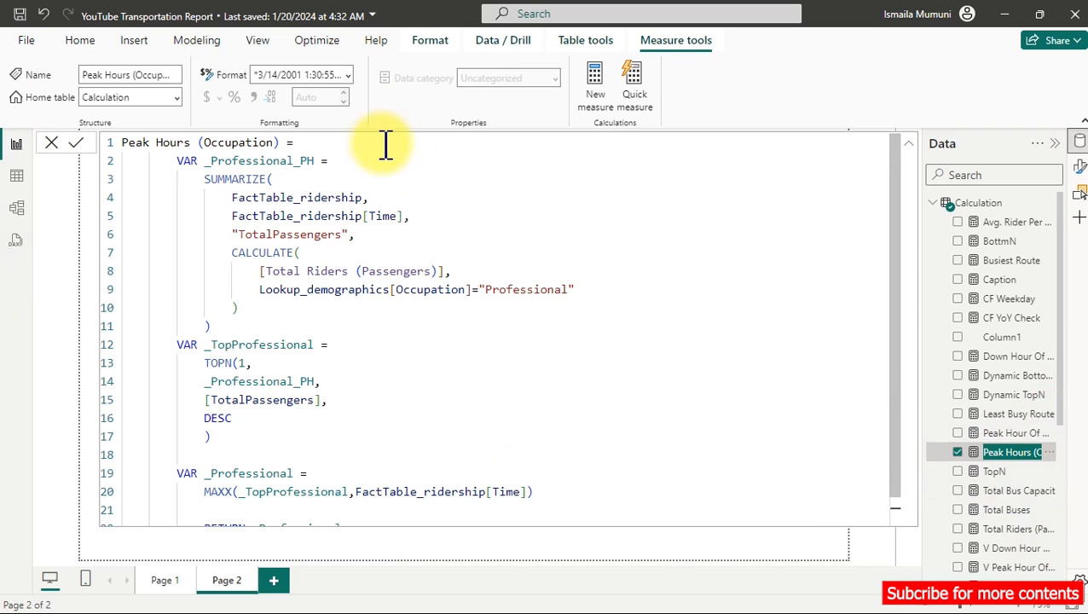
left_click(345, 76)
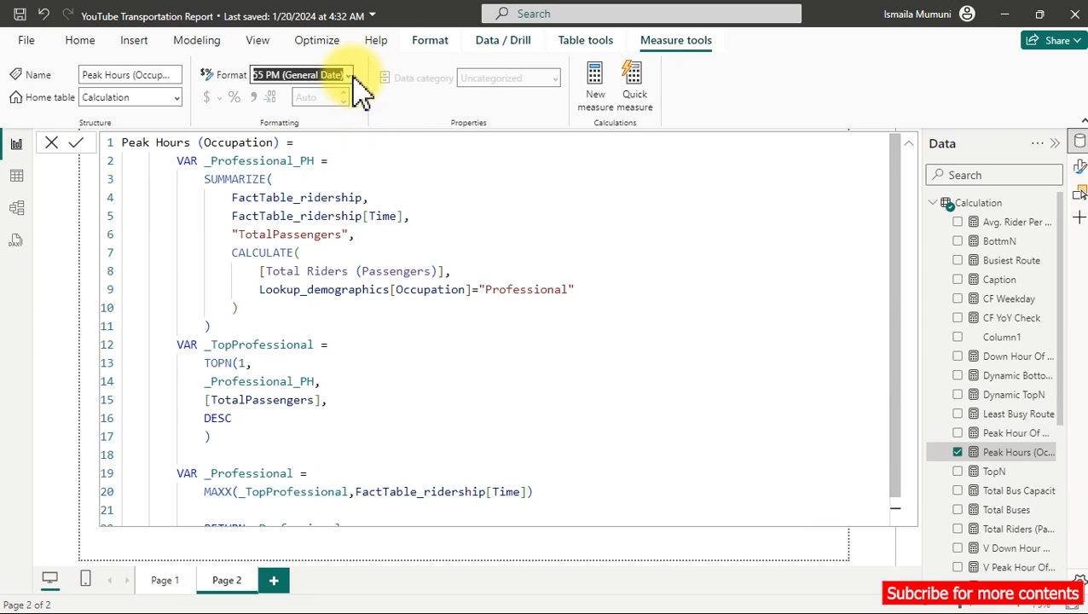
left_click(349, 75)
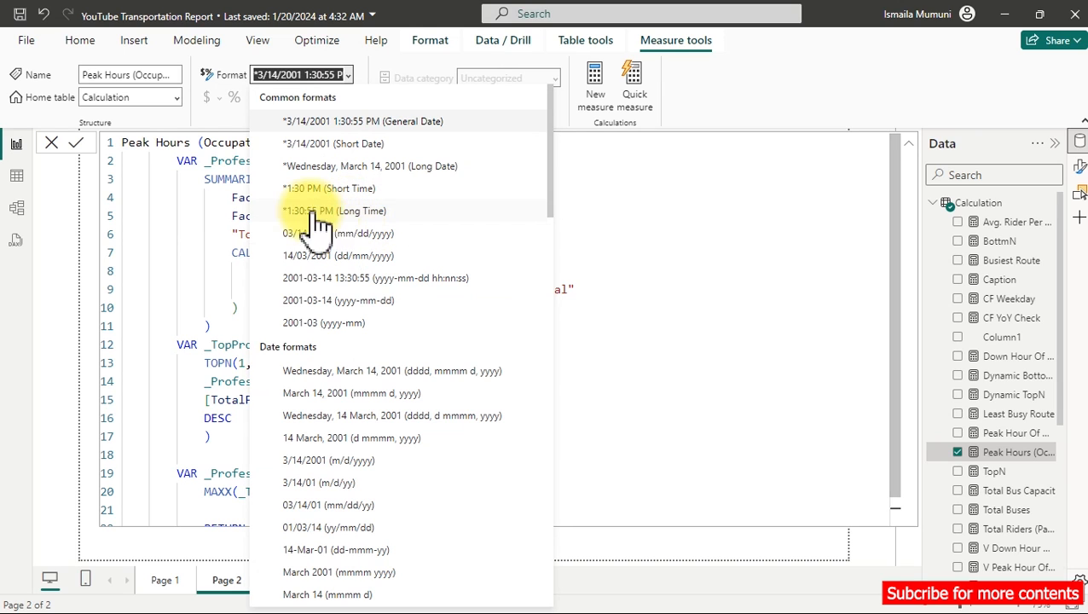
left_click(322, 211)
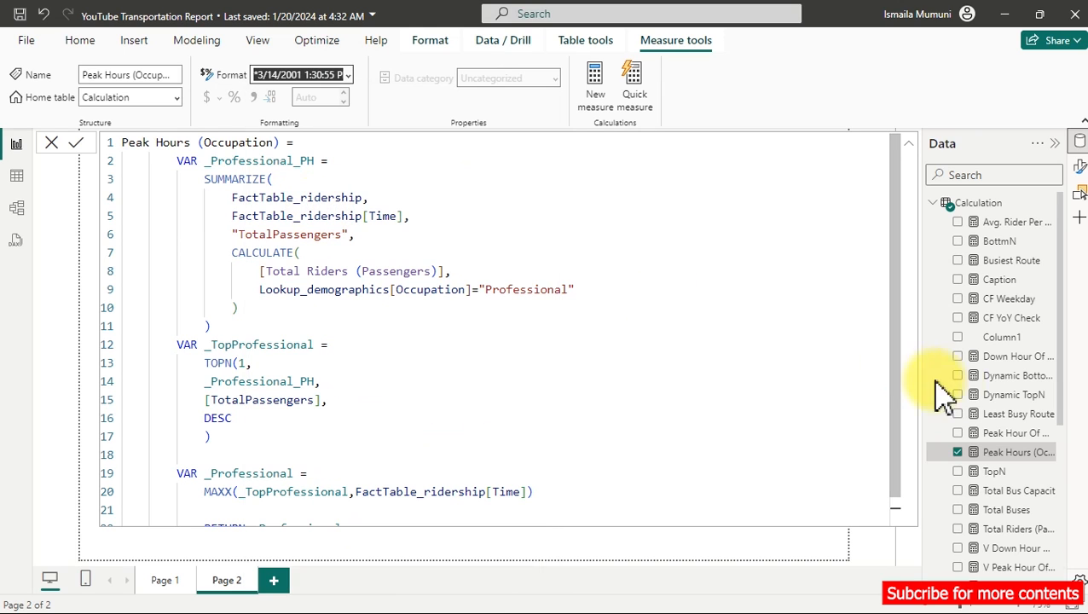
left_click(1020, 341)
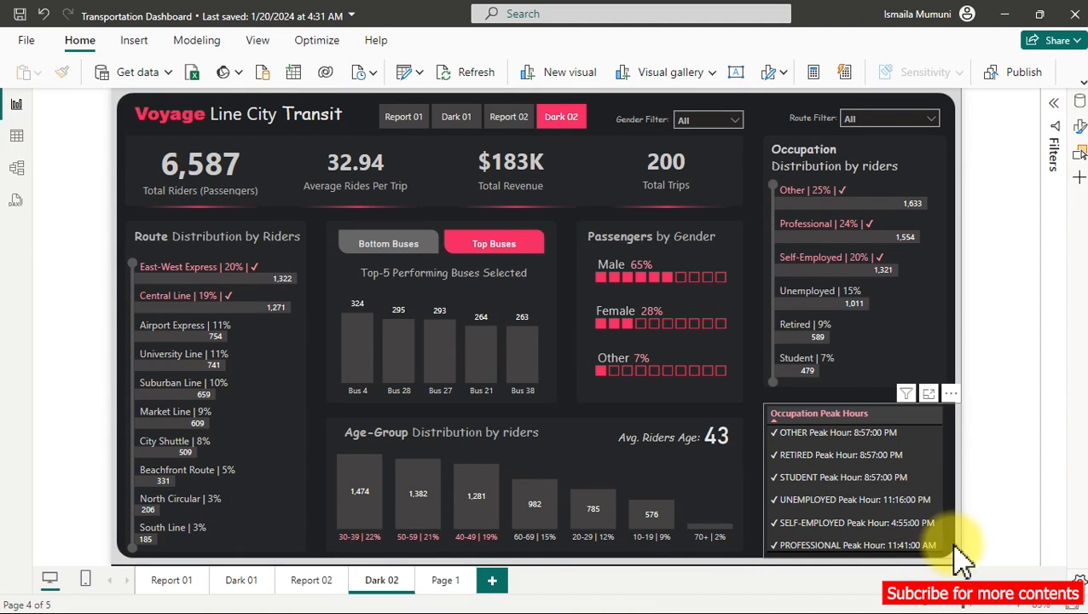
Step: Back in the YouTube Transportation Report, add the comment "-- This is the Peak Hour for Professional" below the first line of Peak Hours (Occupation)
left_click(1001, 12)
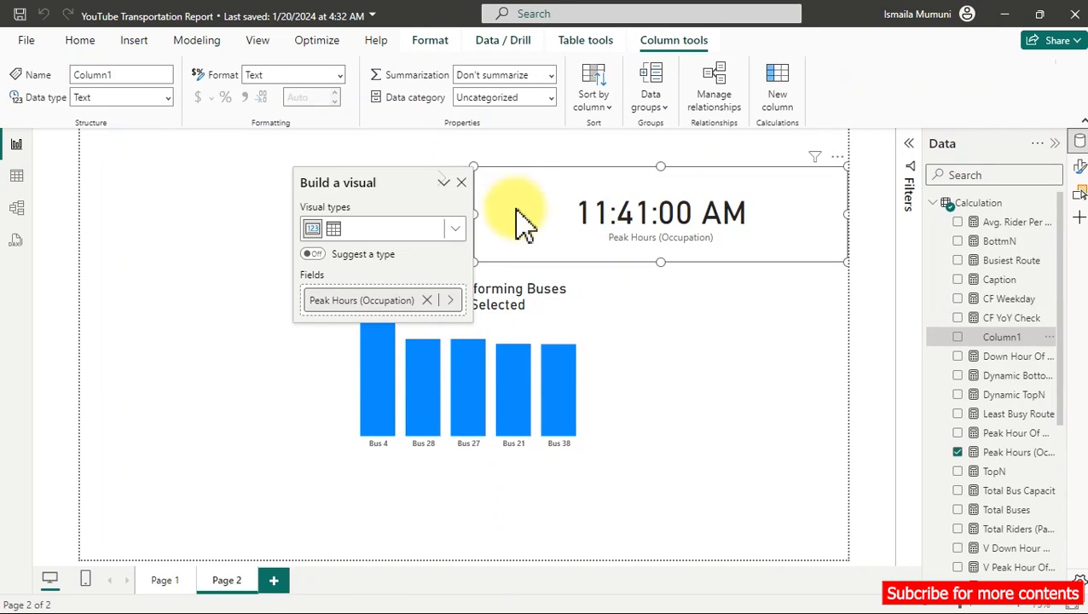
left_click(990, 456)
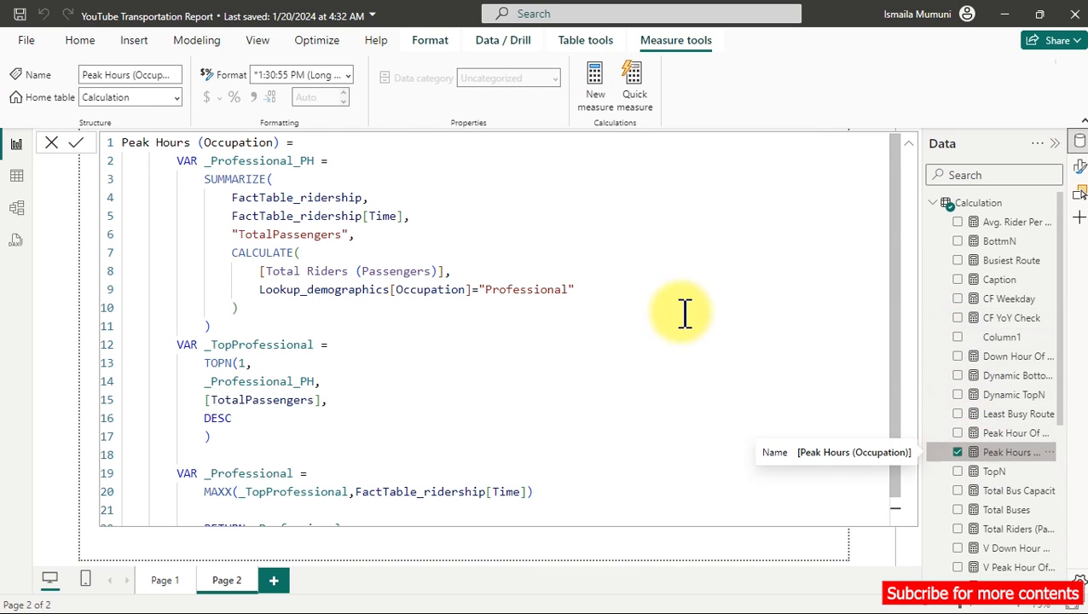
left_click(332, 145)
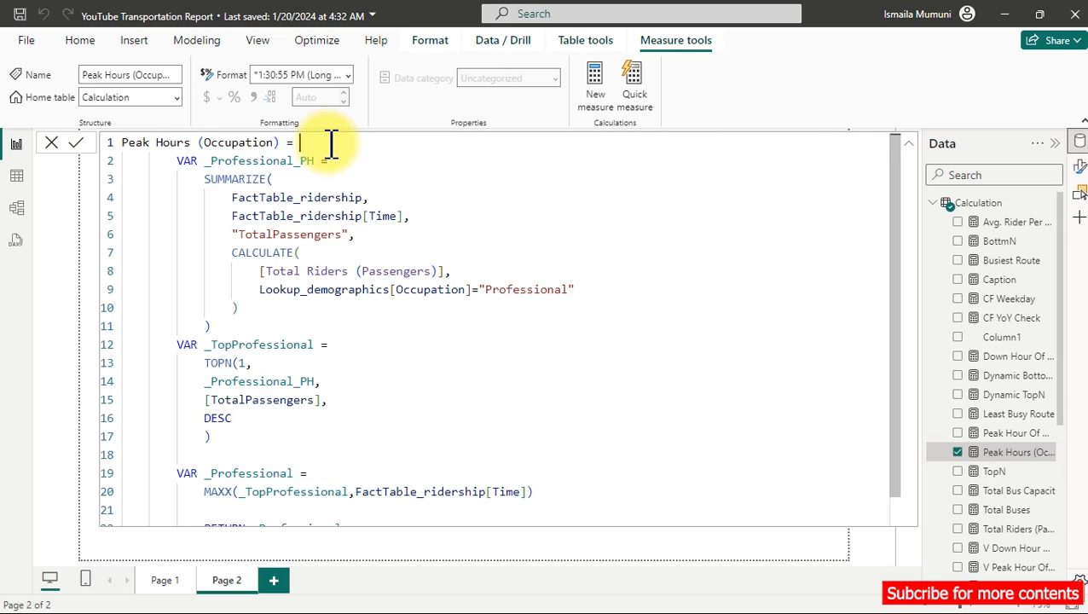
key("Return")
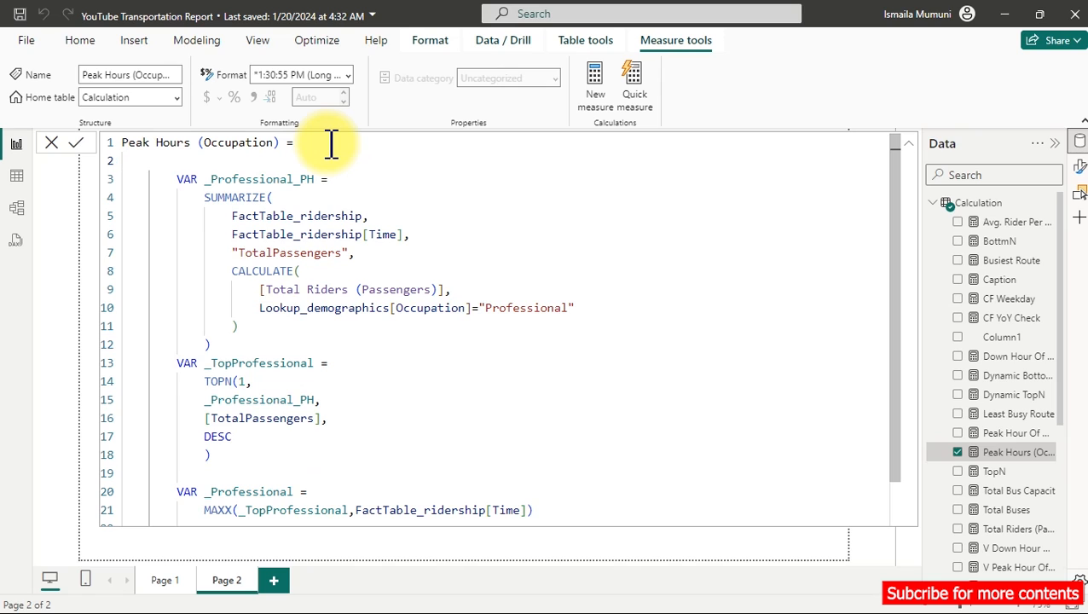
type("-- ")
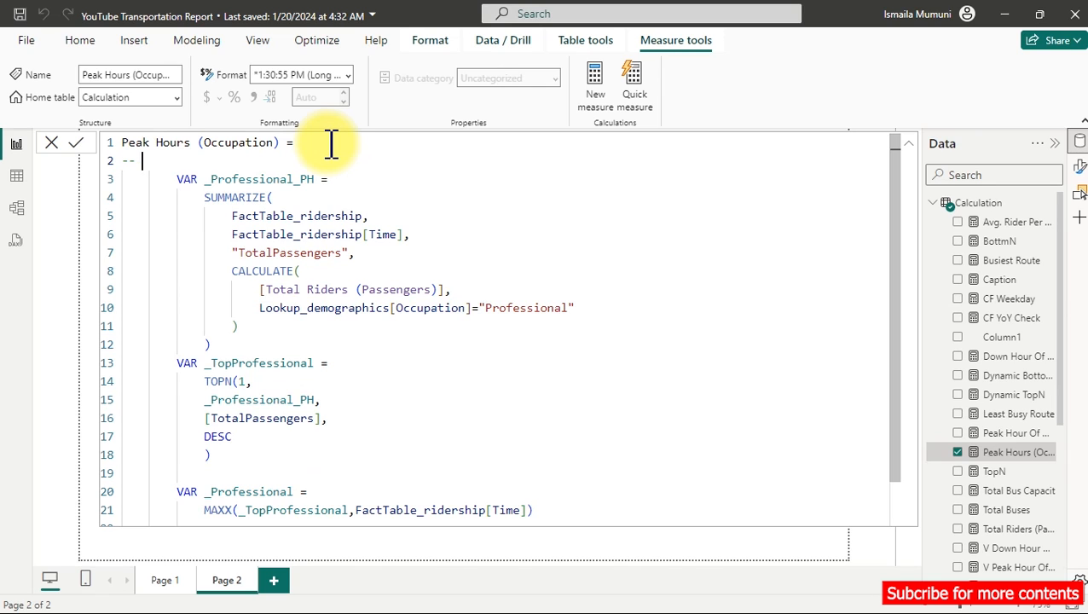
type("This is the Pea")
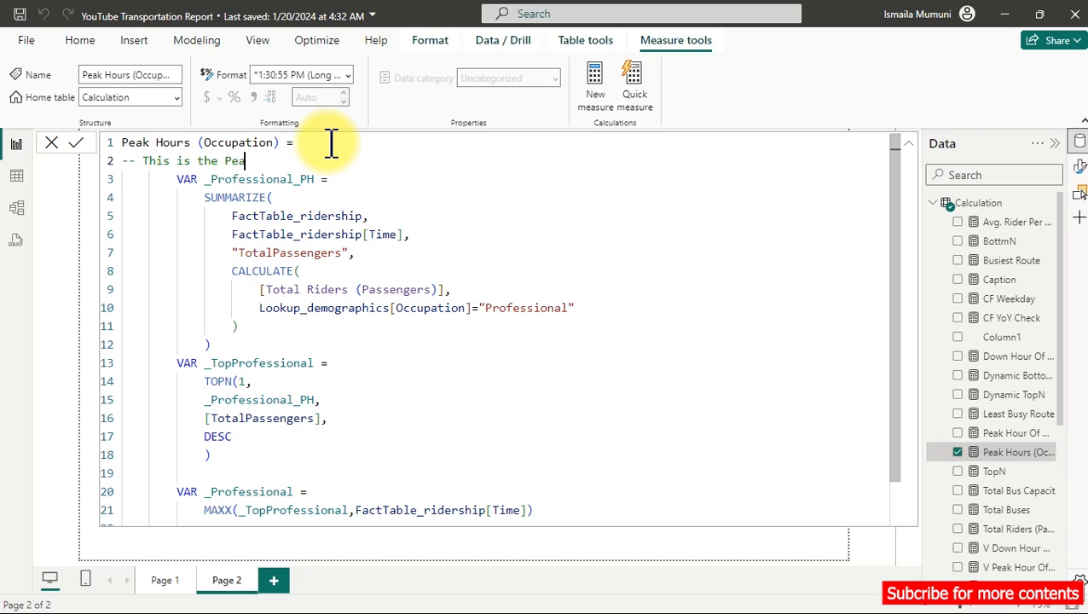
type("k Hour for Profe")
key("BackSpace")
type("sional")
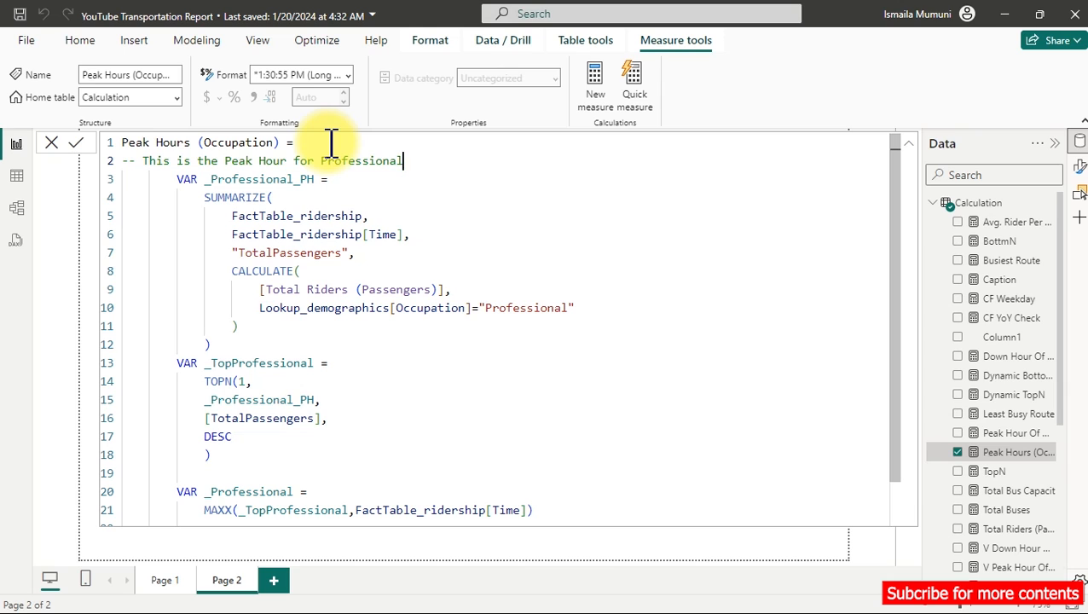
Step: Delete RETURN _Professional from the end of the measure
scroll(493, 392, "down", 1)
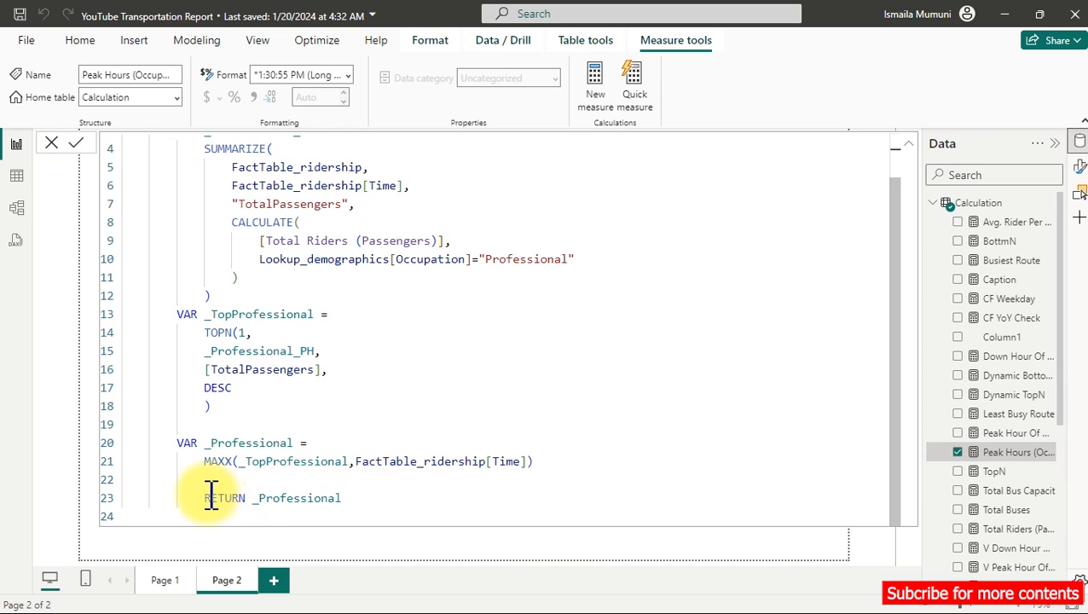
left_click_drag(204, 498, 362, 503)
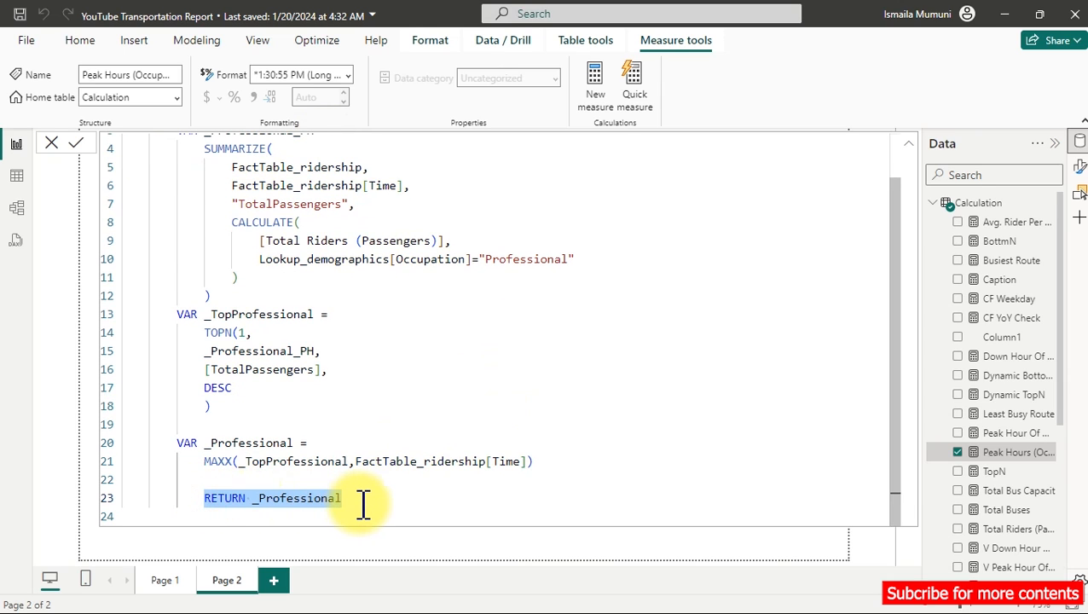
key("BackSpace")
Step: Indent the "This is the Peak Hour for Professional" comment to line up with the VAR declarations
scroll(119, 307, "up", 1)
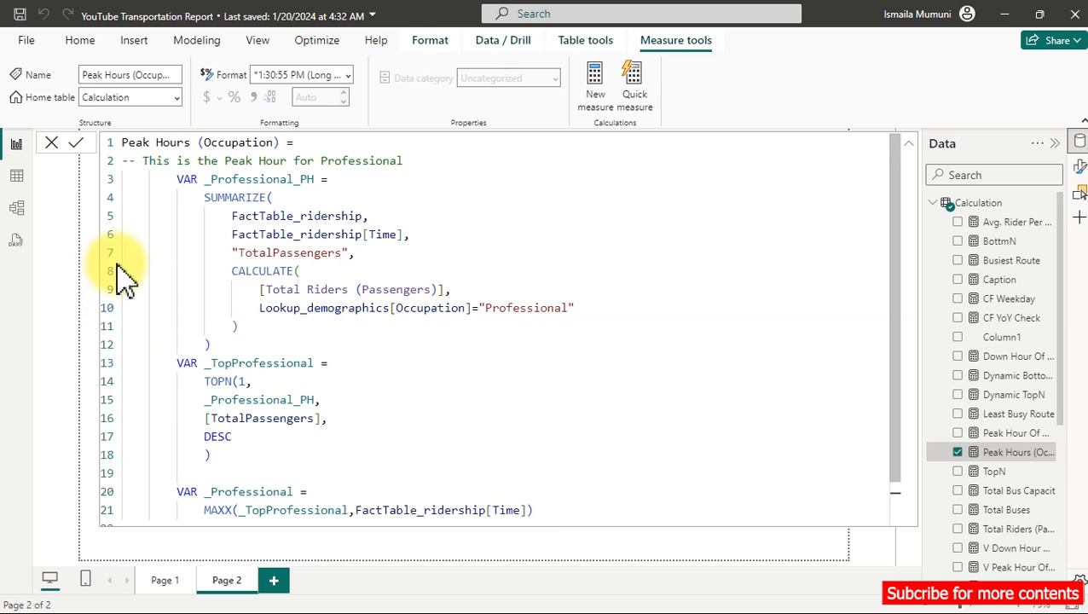
left_click(127, 162)
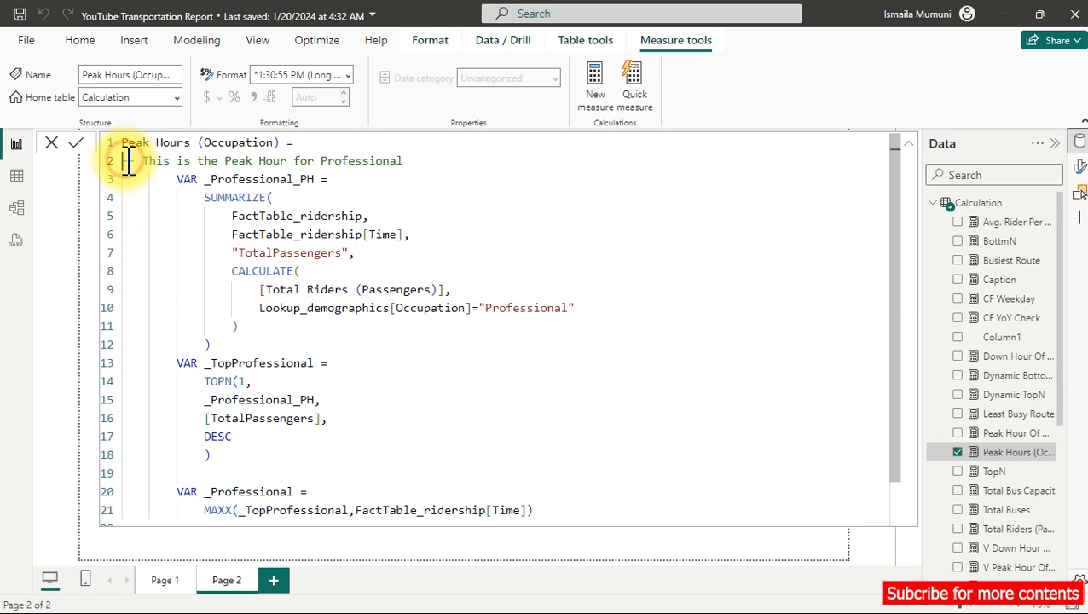
key("Tab")
key("Tab")
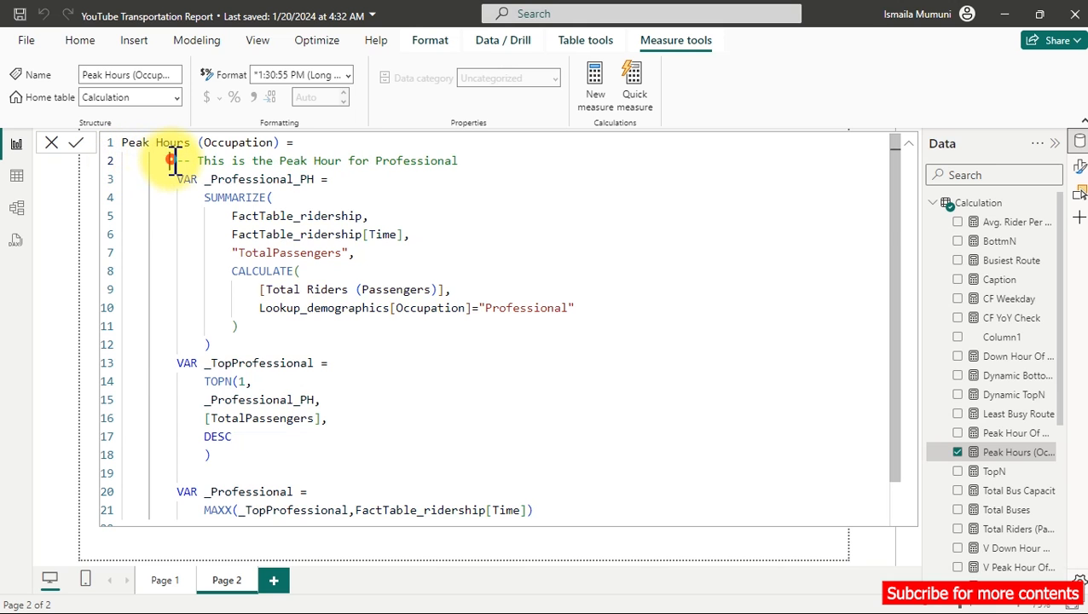
Step: Copy the whole Professional block, from its comment through the MAXX line, and paste it below the original after a blank line
left_click_drag(175, 162, 221, 445)
key("ctrl+c")
left_click(543, 450)
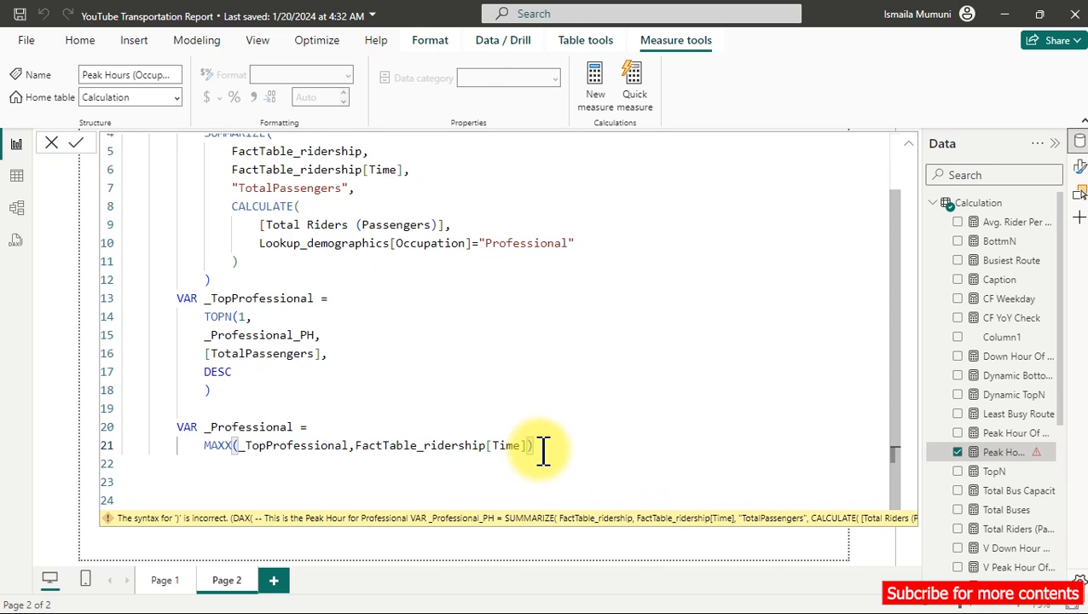
key("Return")
key("Return")
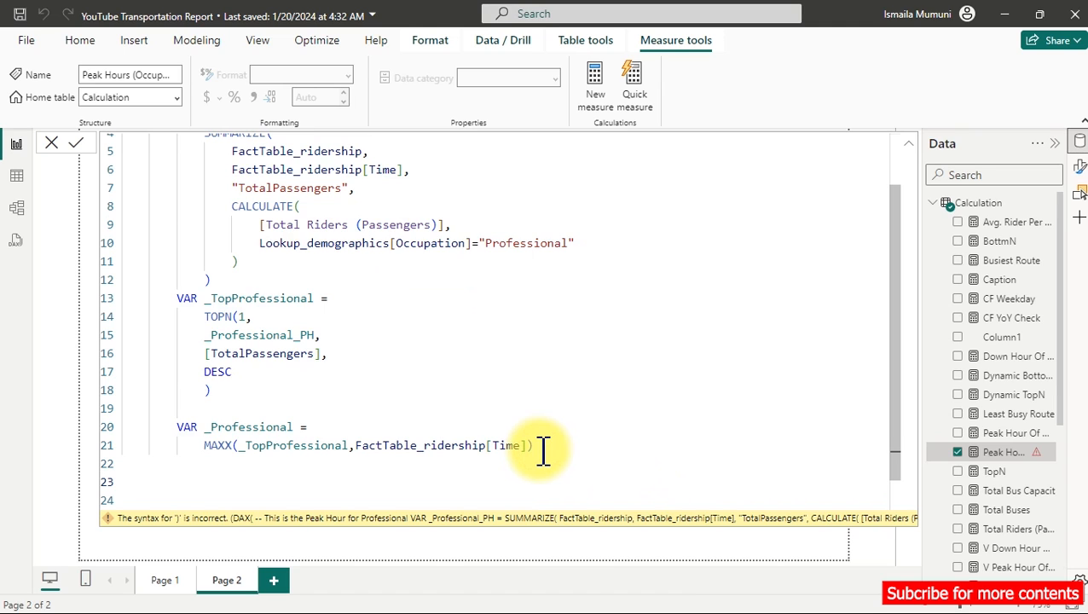
key("ctrl+v")
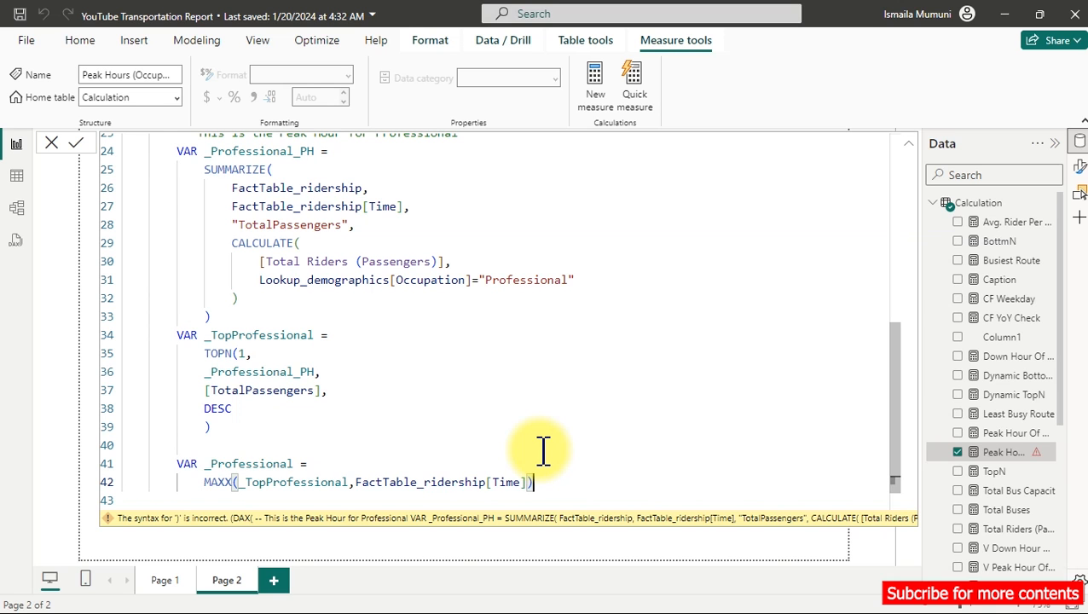
Step: Change the comment above the duplicated block to "-- This is the Peak Hour for Student"
scroll(553, 393, "up", 2)
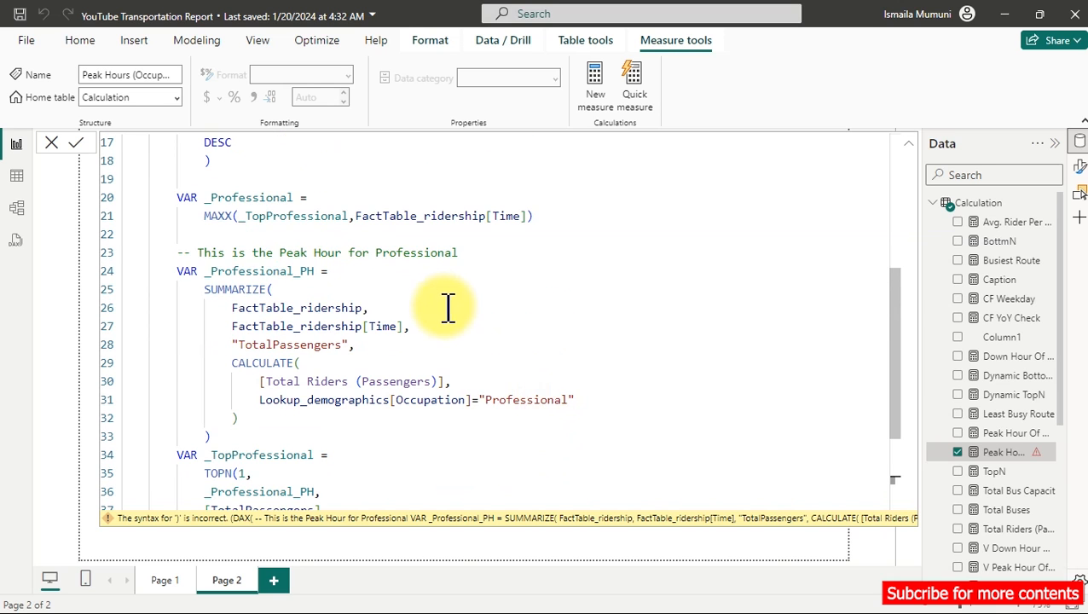
scroll(448, 307, "up", 5)
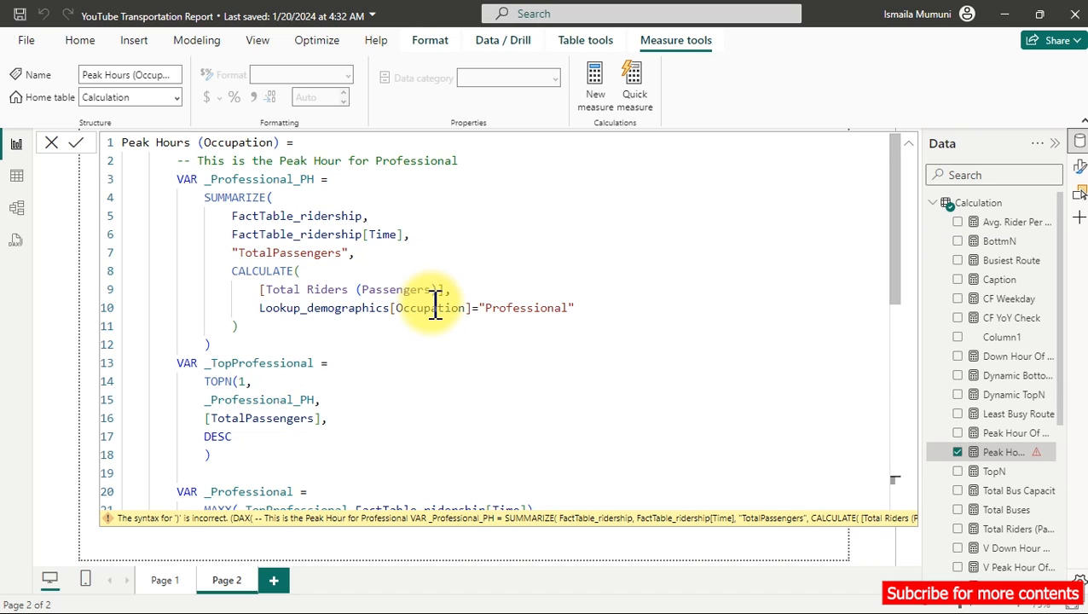
scroll(394, 345, "down", 3)
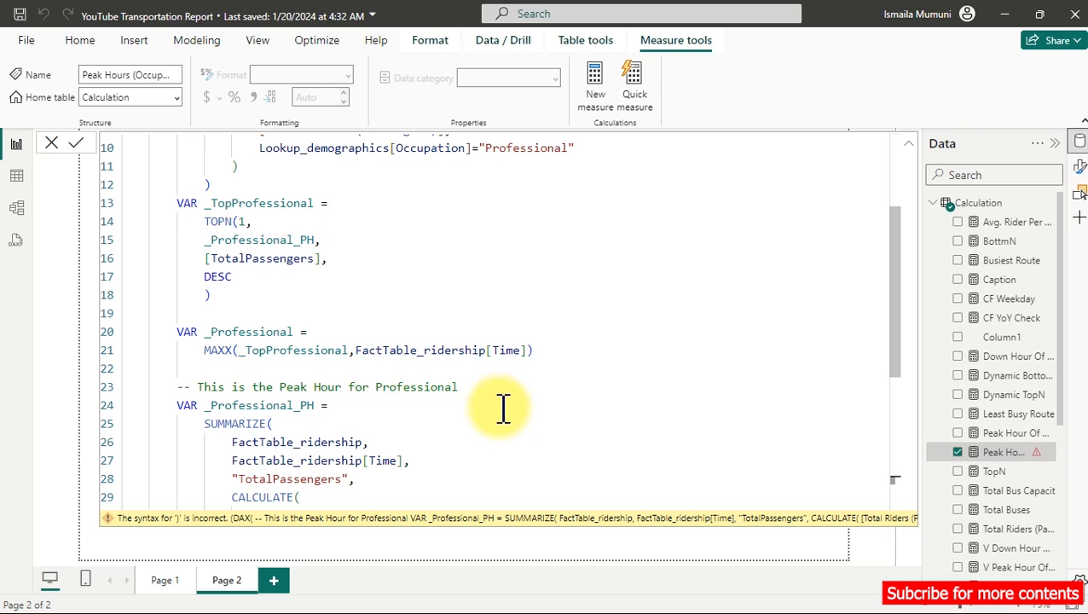
triple_click(417, 388)
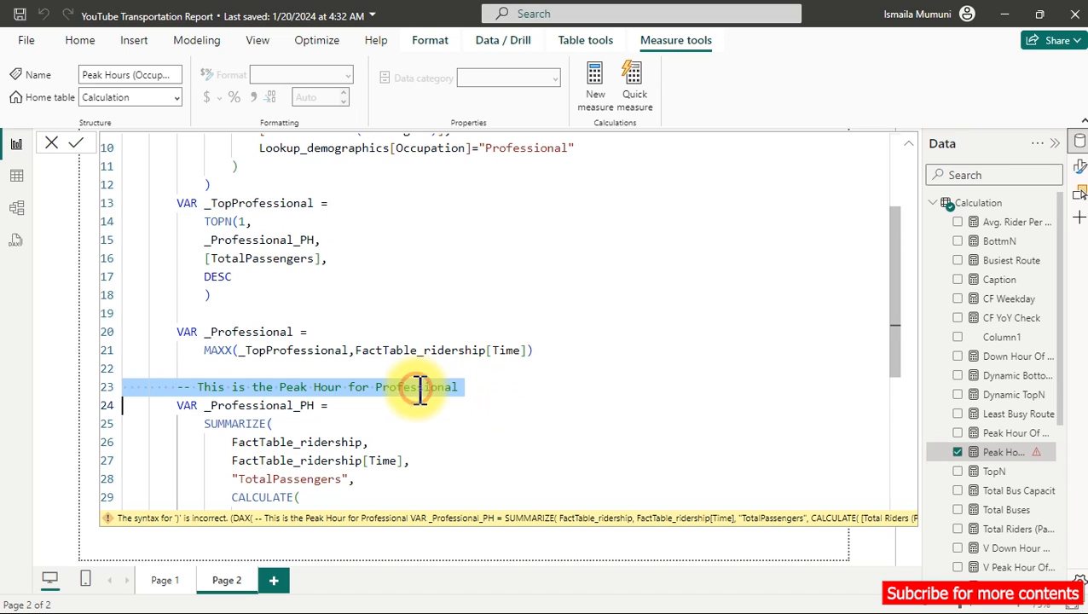
left_click(524, 389)
key("BackSpace")
key("BackSpace")
key("BackSpace")
key("BackSpace")
key("BackSpace")
key("BackSpace")
key("BackSpace")
key("BackSpace")
key("BackSpace")
key("BackSpace")
key("BackSpace")
key("BackSpace")
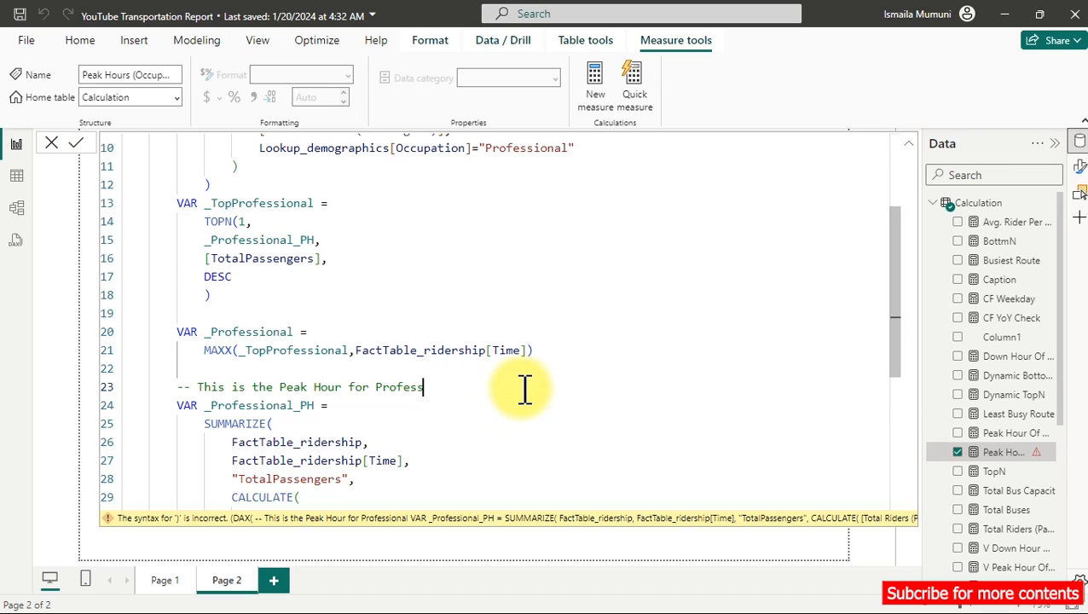
type("Student")
Step: Rename the duplicated block's passenger column to TotalPassengers1 in both its SUMMARIZE and TOPN expressions
scroll(525, 390, "down", 3)
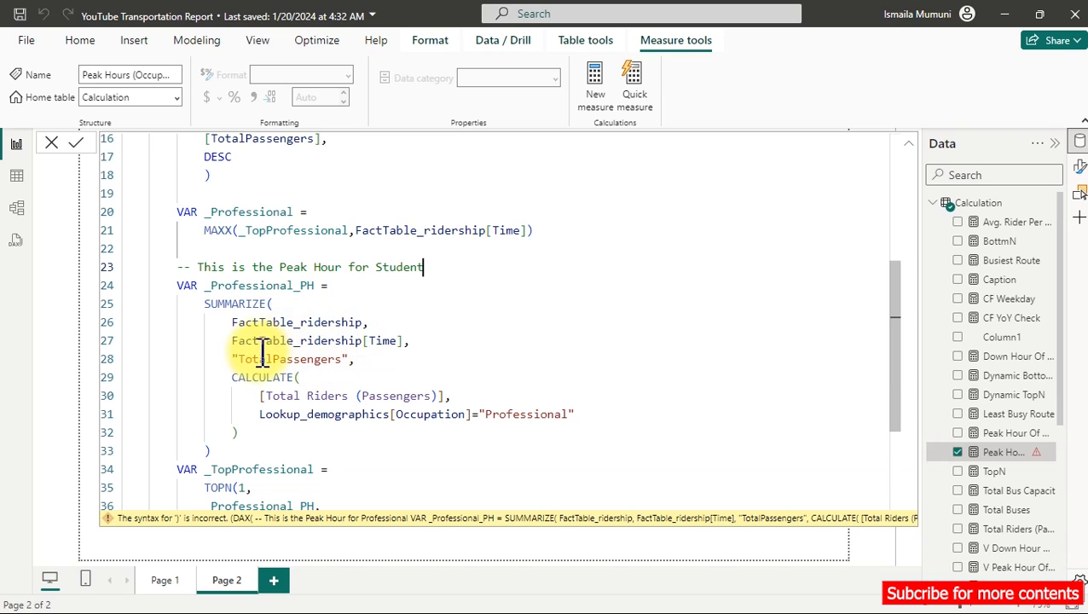
double_click(344, 361)
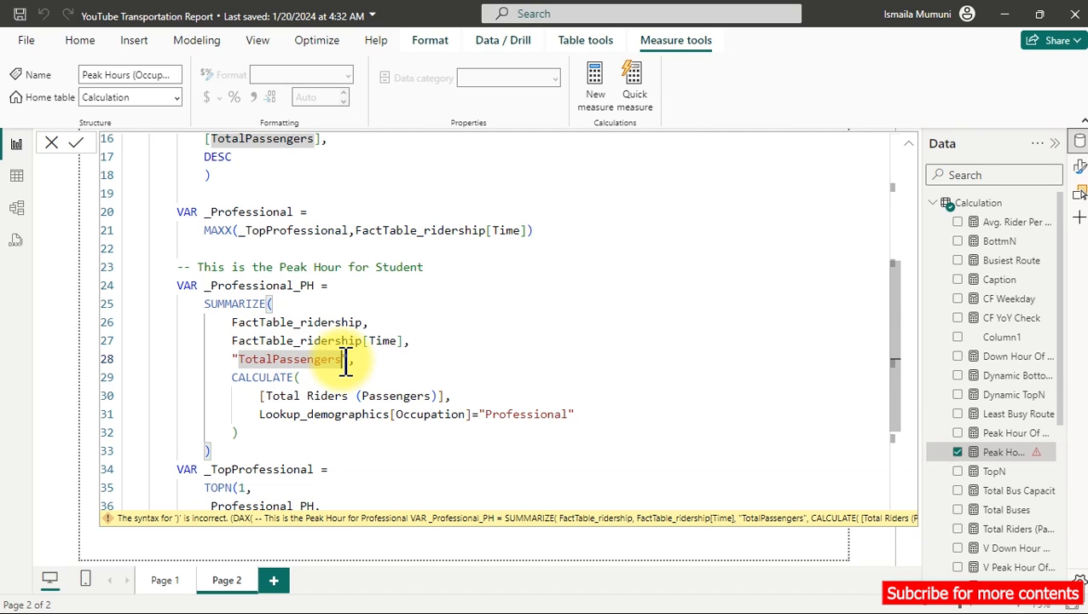
left_click(345, 359)
type("\"")
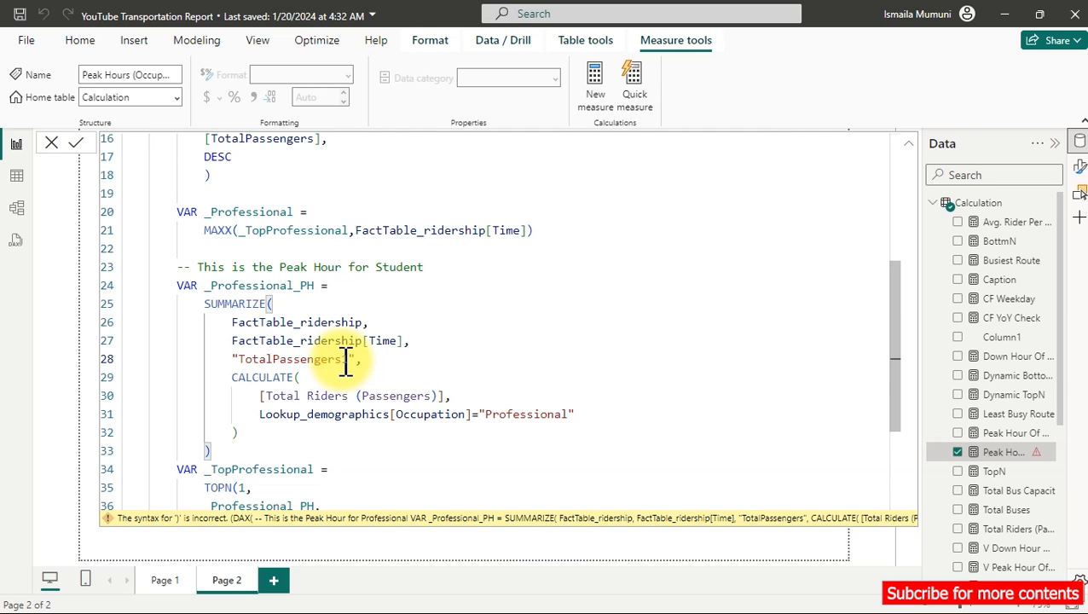
type("1")
scroll(351, 388, "down", 2)
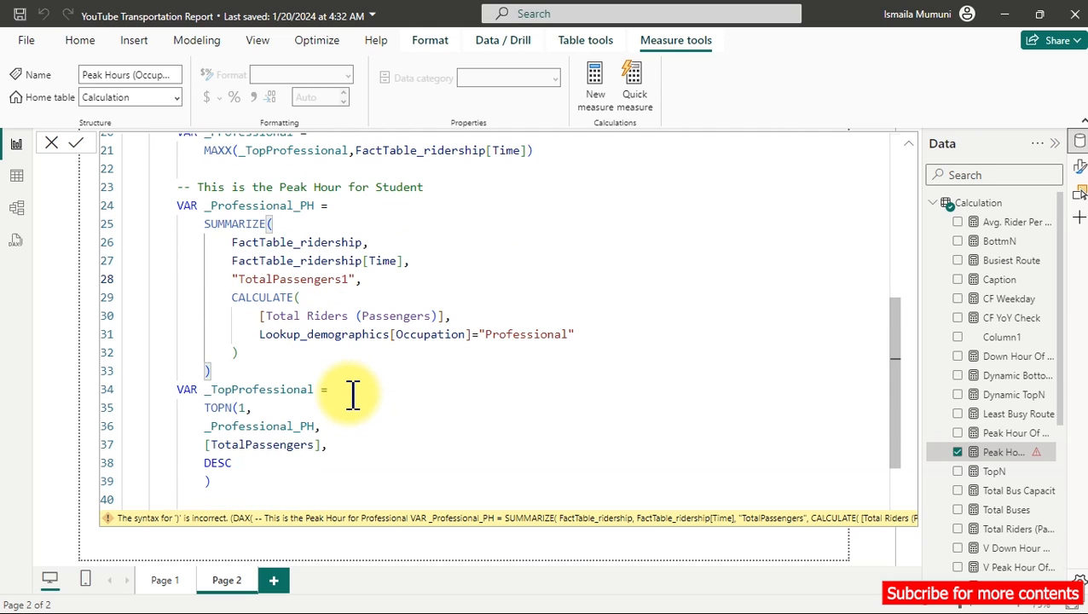
double_click(317, 444)
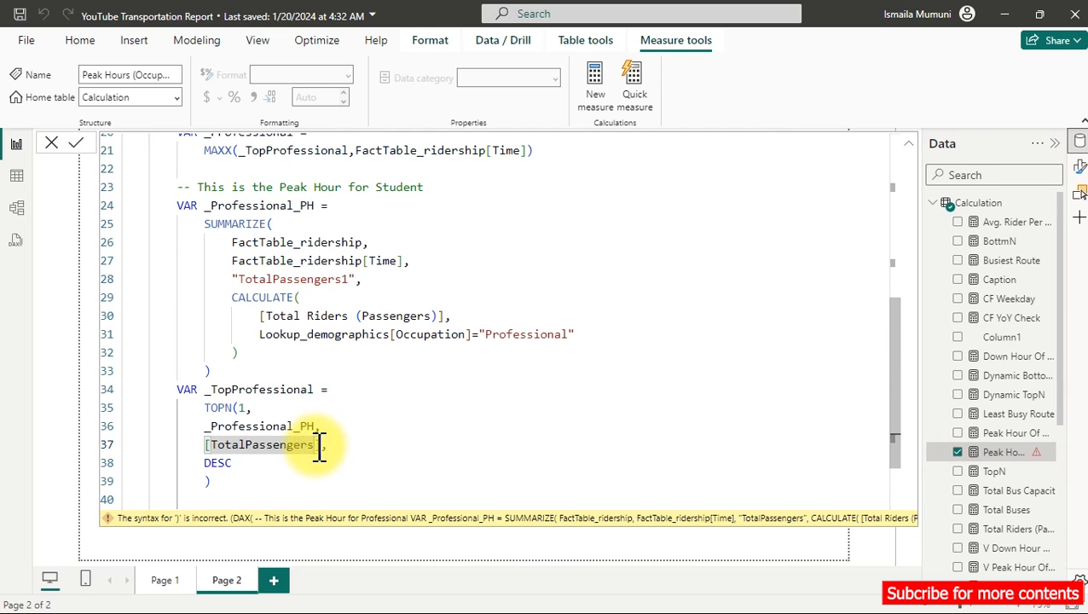
left_click(317, 444)
type("1")
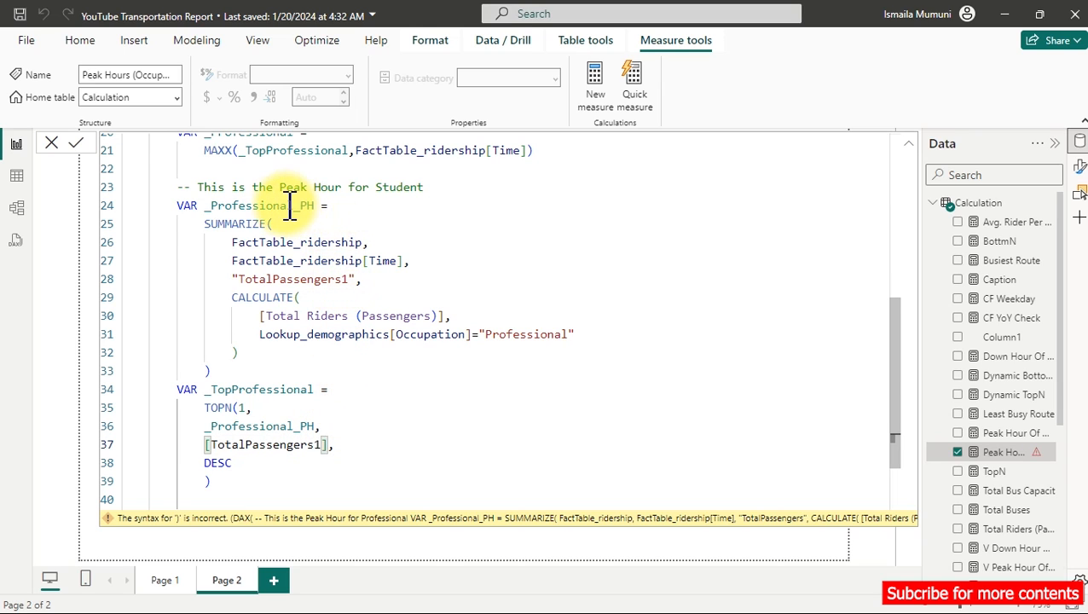
Step: Rename the duplicated block's summary variable to _Student_PH, in its declaration and as the table argument of TOPN
left_click_drag(294, 205, 213, 207)
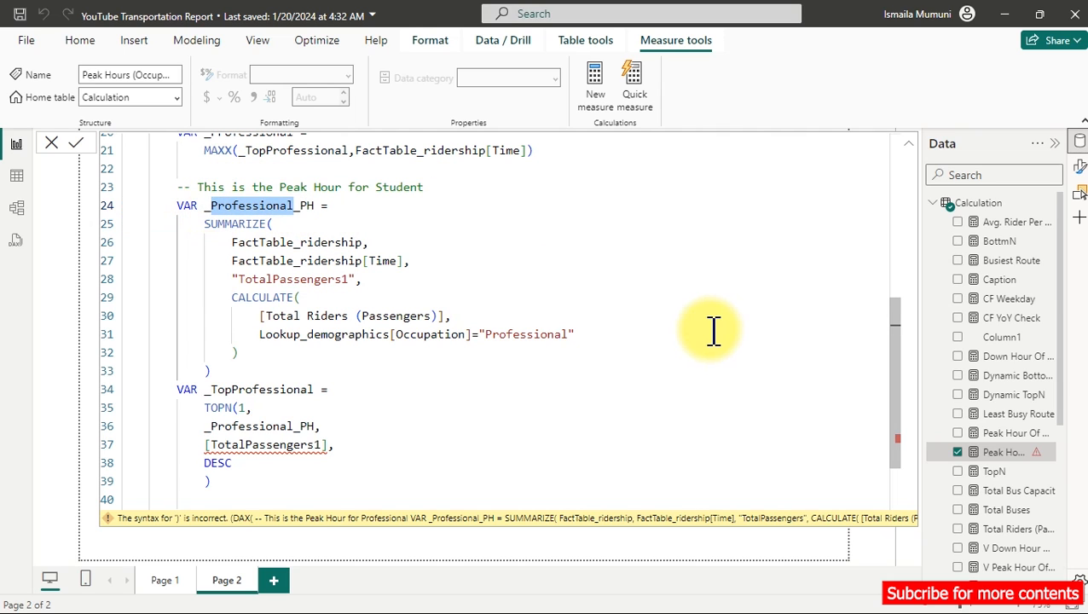
type("Student")
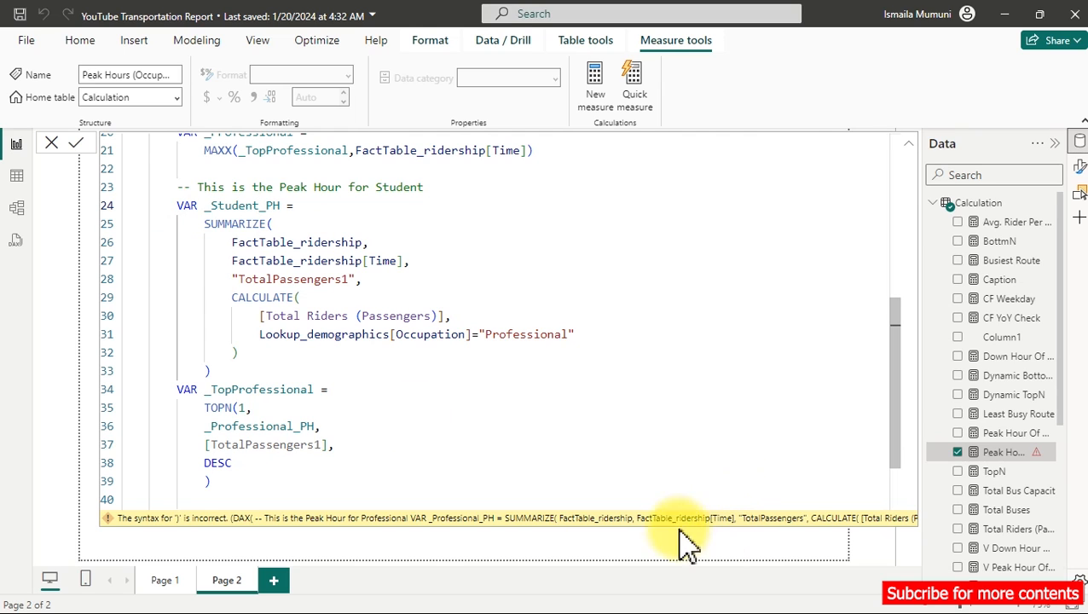
left_click_drag(291, 426, 211, 426)
left_click(239, 409)
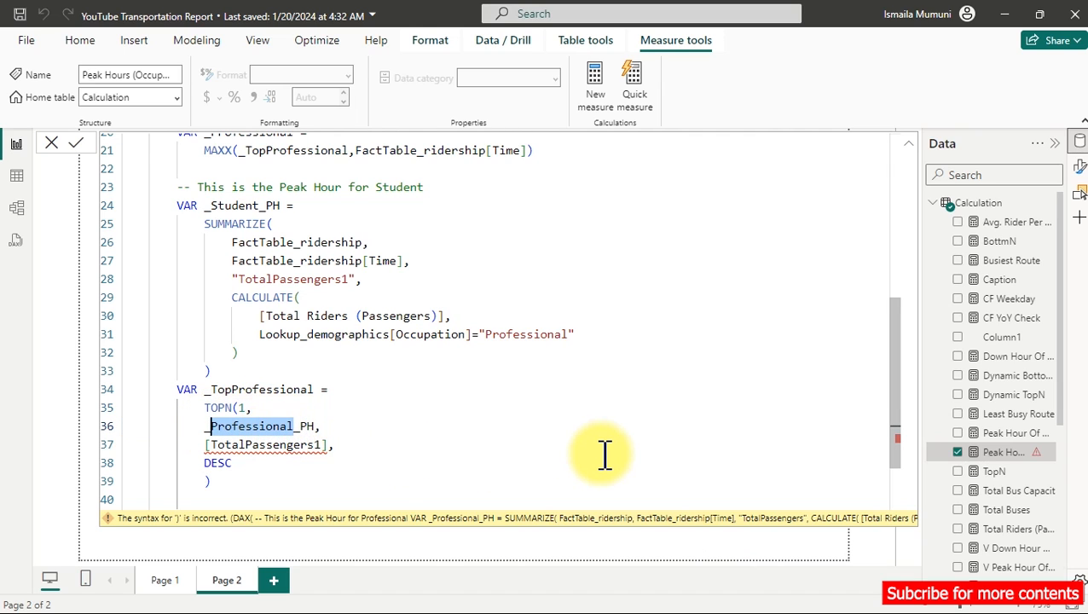
type("Stu")
key("Tab")
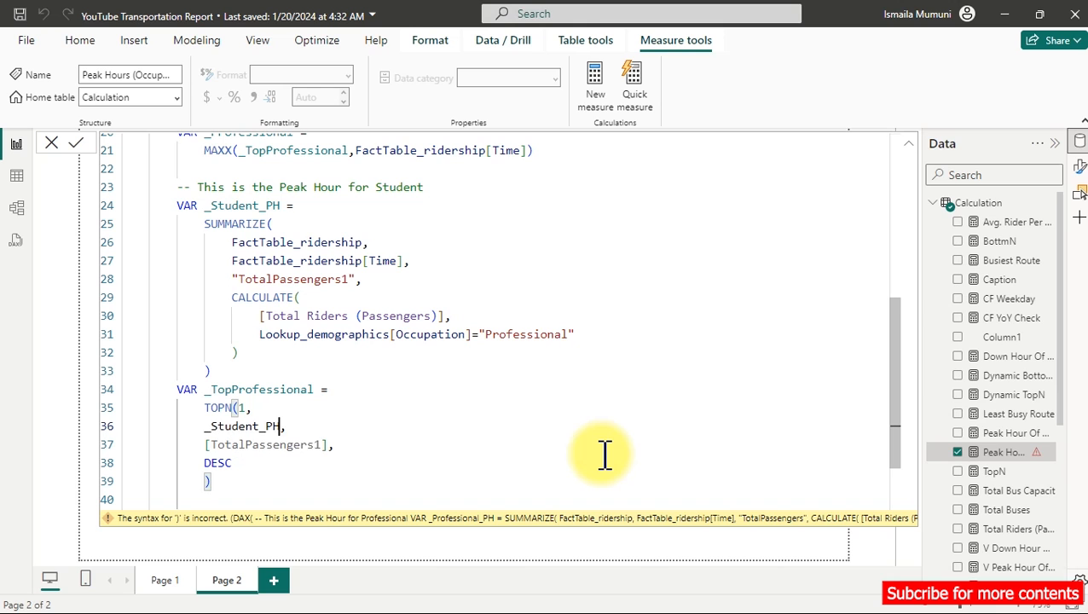
Step: Set the Lookup_demographics[Occupation] filter in the duplicated CALCULATE to "Student"
left_click(287, 394)
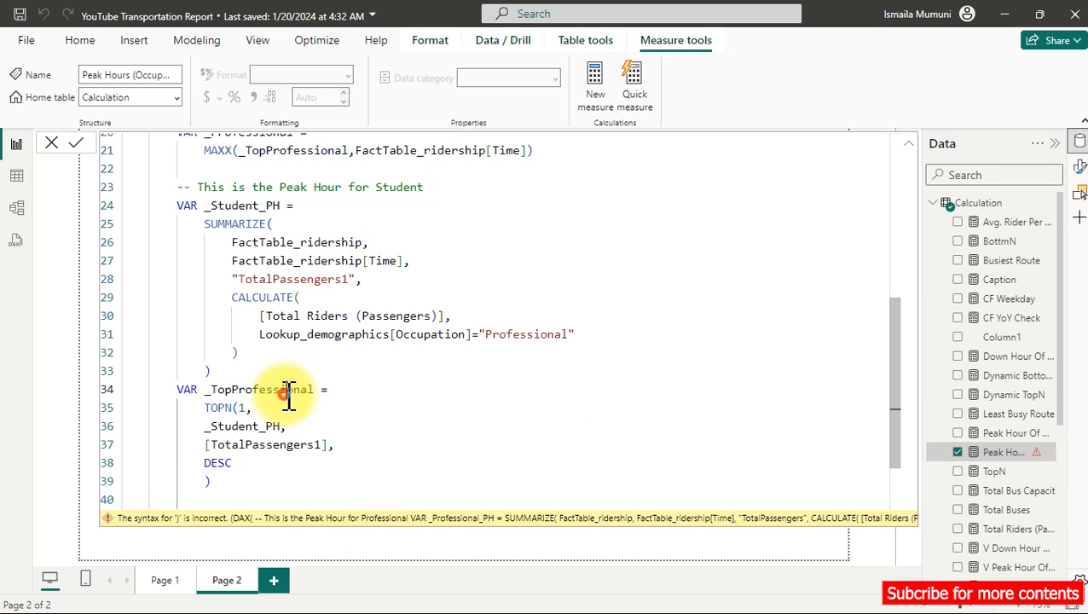
scroll(386, 279, "up", 1)
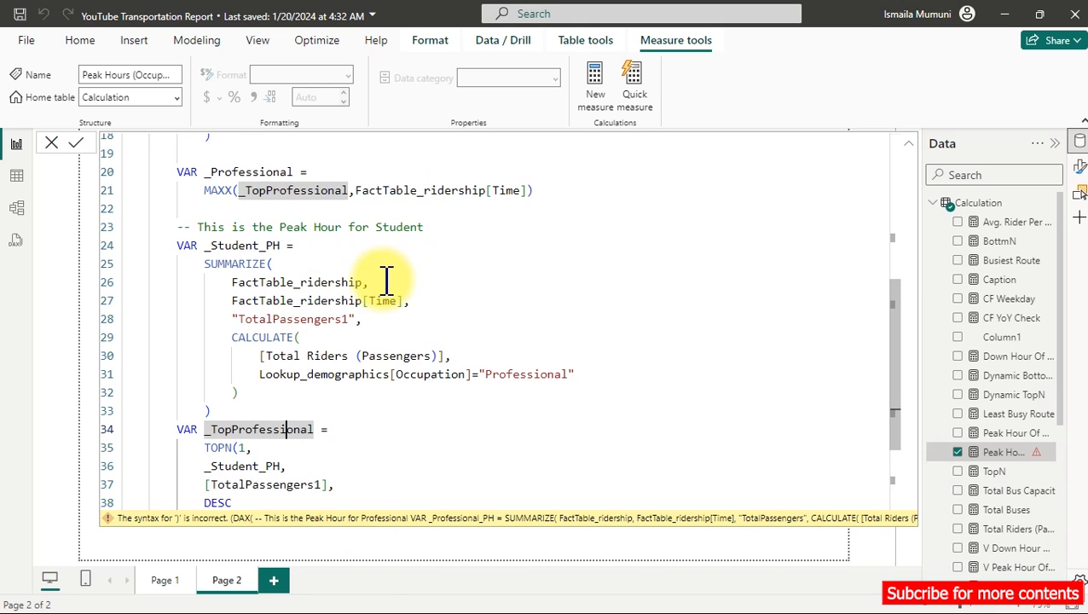
scroll(386, 279, "up", 2)
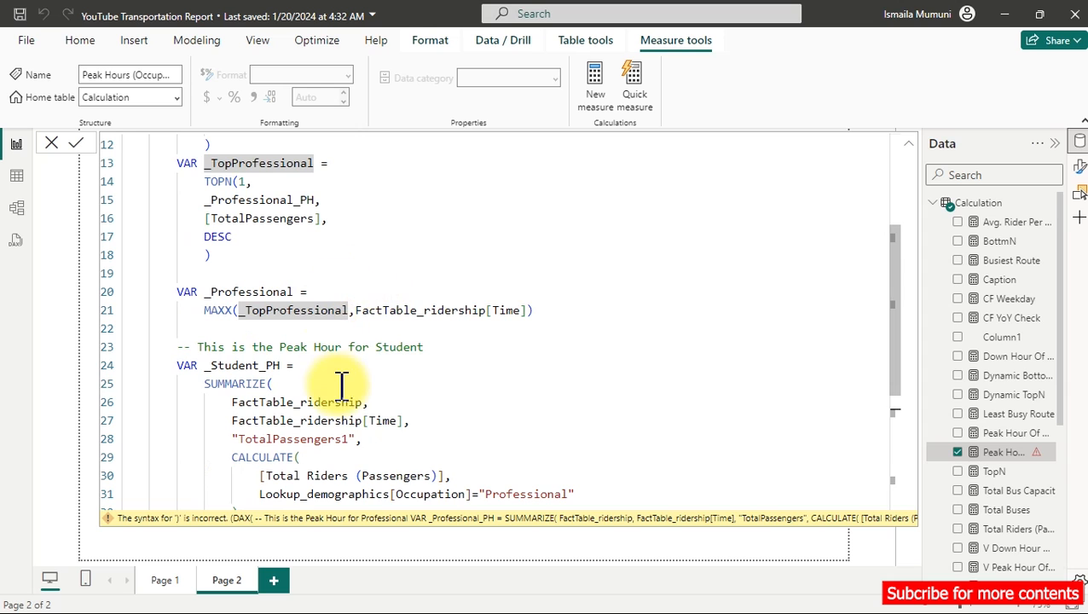
scroll(343, 375, "down", 2)
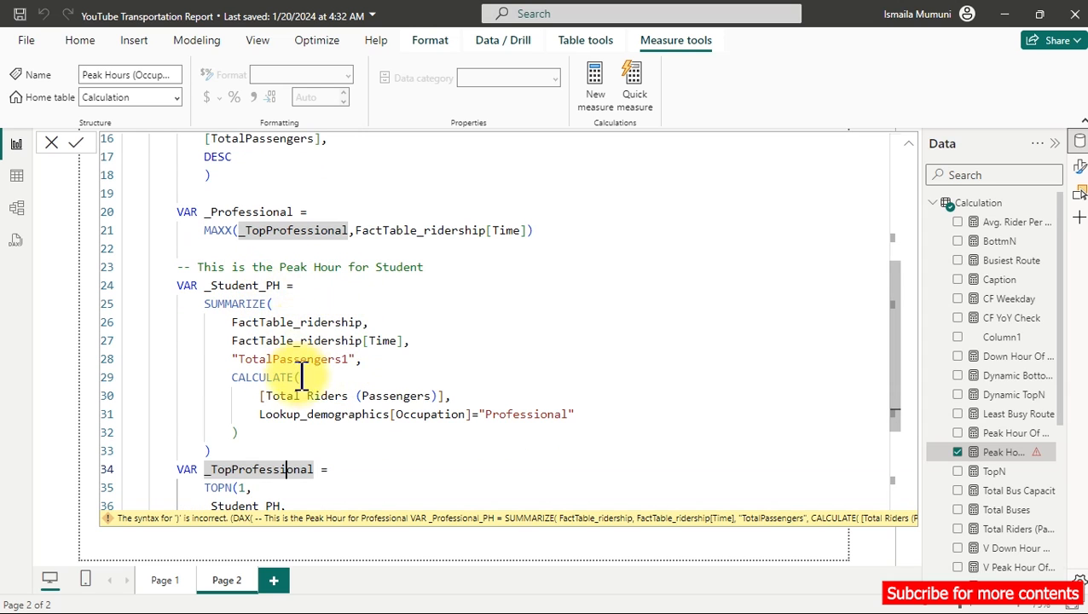
scroll(353, 384, "down", 2)
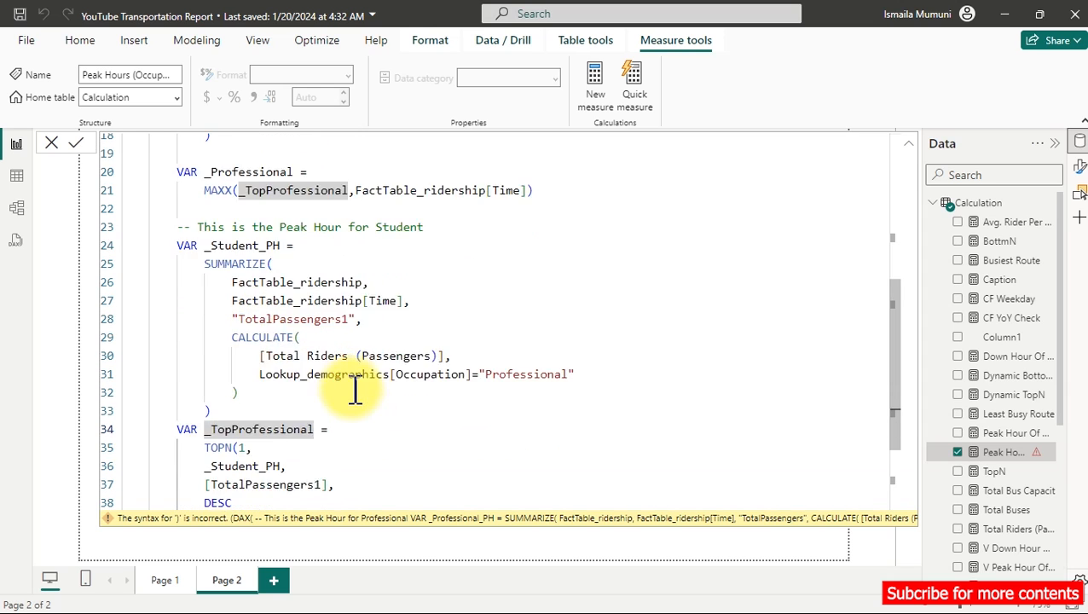
triple_click(548, 331)
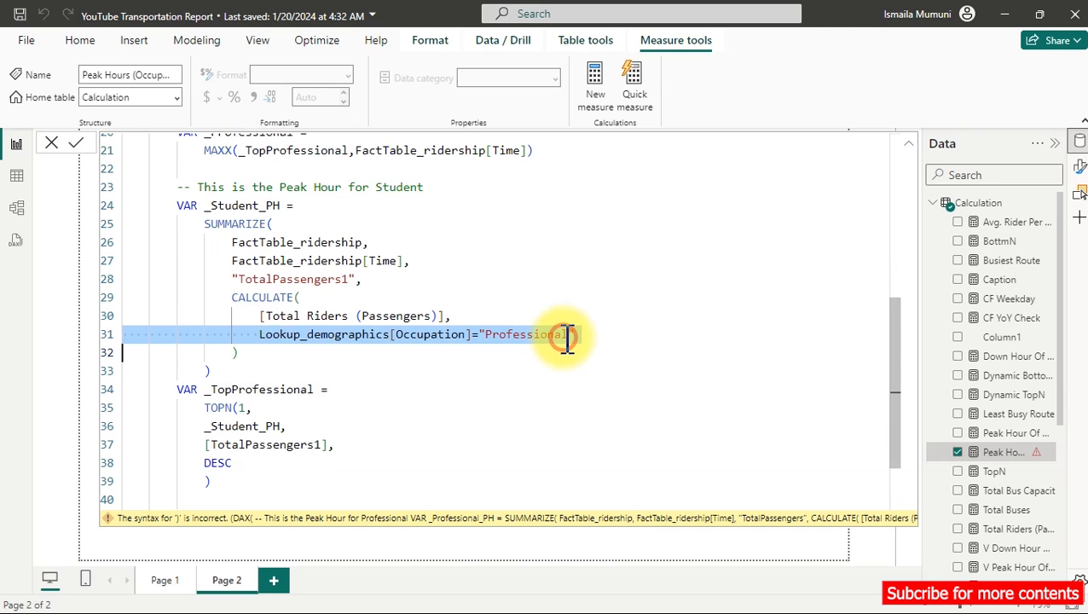
double_click(565, 335)
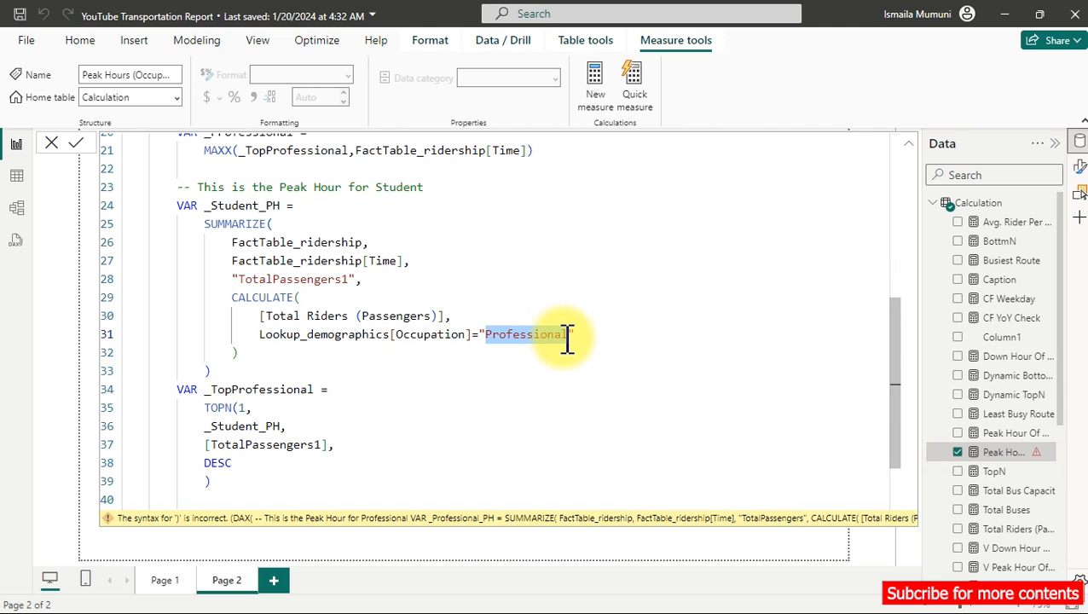
type("Stue")
key("BackSpace")
type("dent")
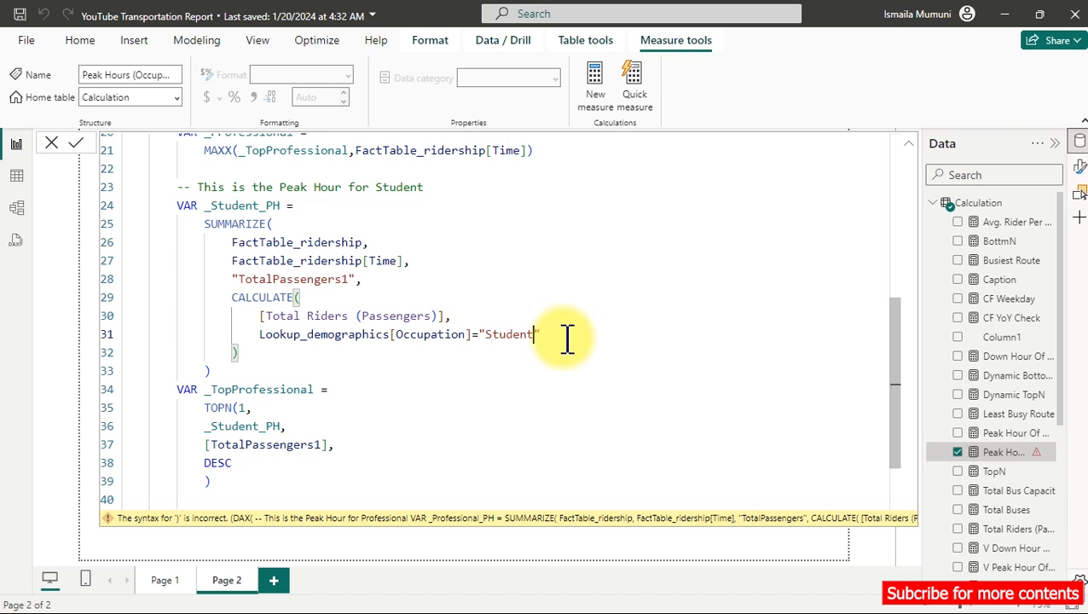
Step: Rename the duplicated TOPN variable declaration to _TopStudent
scroll(532, 376, "down", 3)
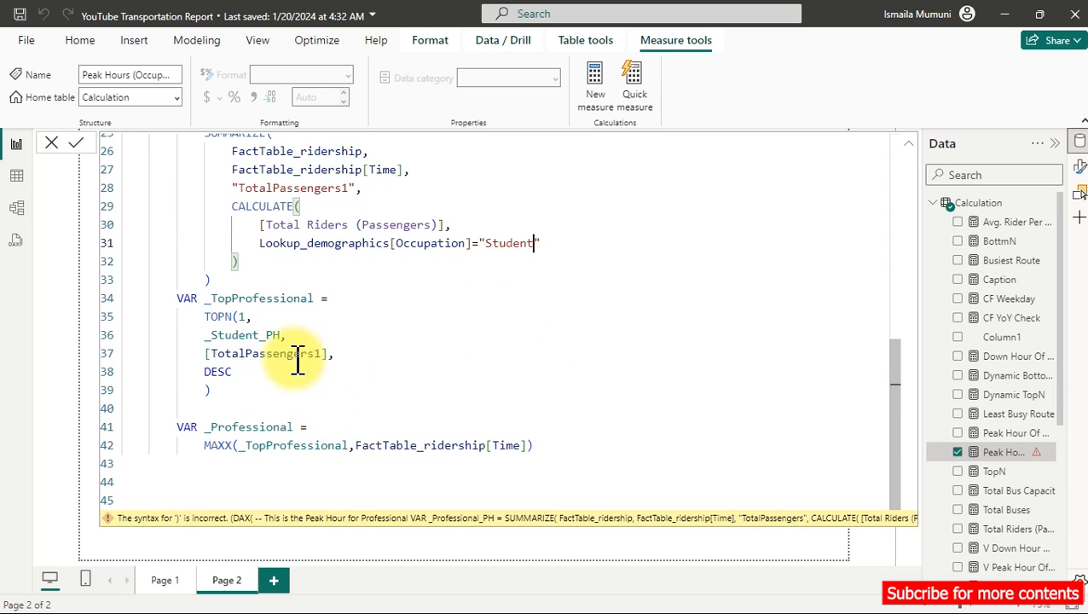
left_click_drag(314, 298, 231, 298)
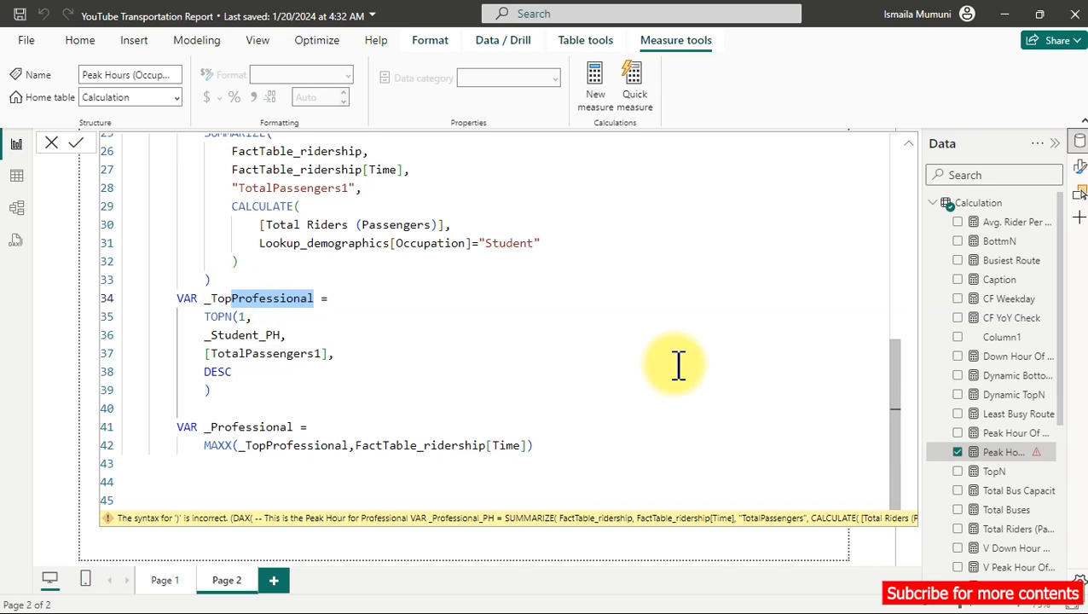
type("Stu")
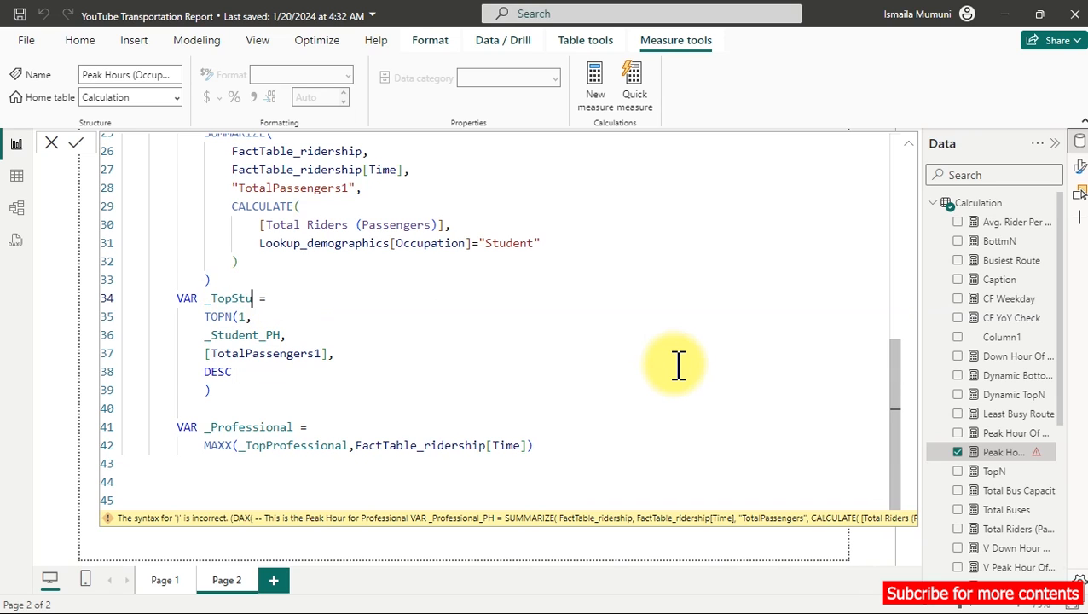
type("dents")
key("BackSpace")
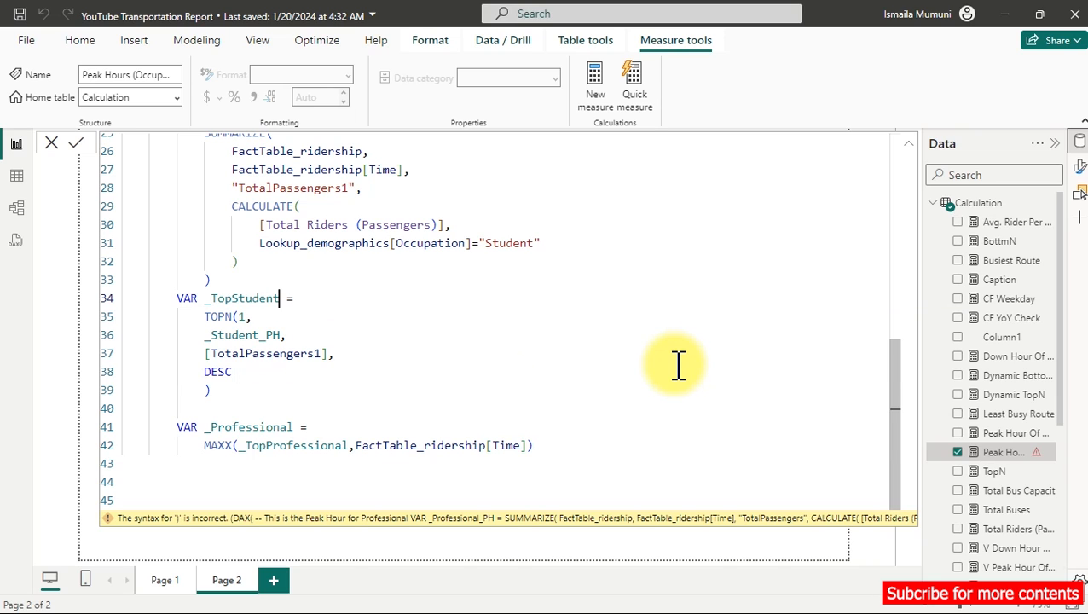
Step: Rename the duplicated block's final variable, which holds the MAXX expression, to _Student
double_click(292, 426)
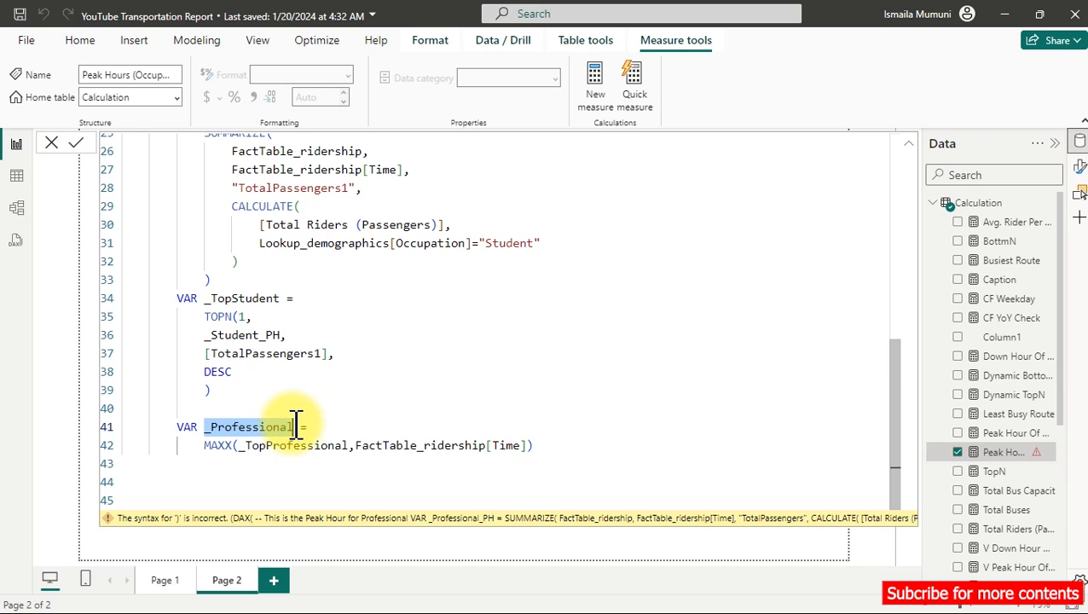
key("BackSpace")
key("BackSpace")
key("BackSpace")
key("BackSpace")
key("BackSpace")
key("BackSpace")
key("BackSpace")
key("BackSpace")
key("BackSpace")
key("BackSpace")
key("BackSpace")
key("BackSpace")
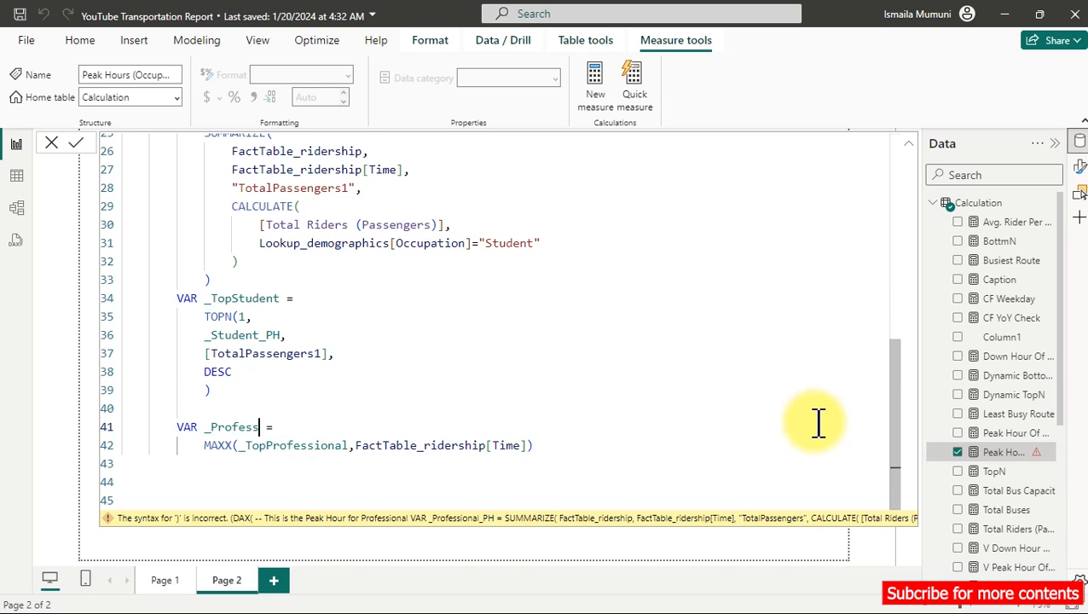
type("Student")
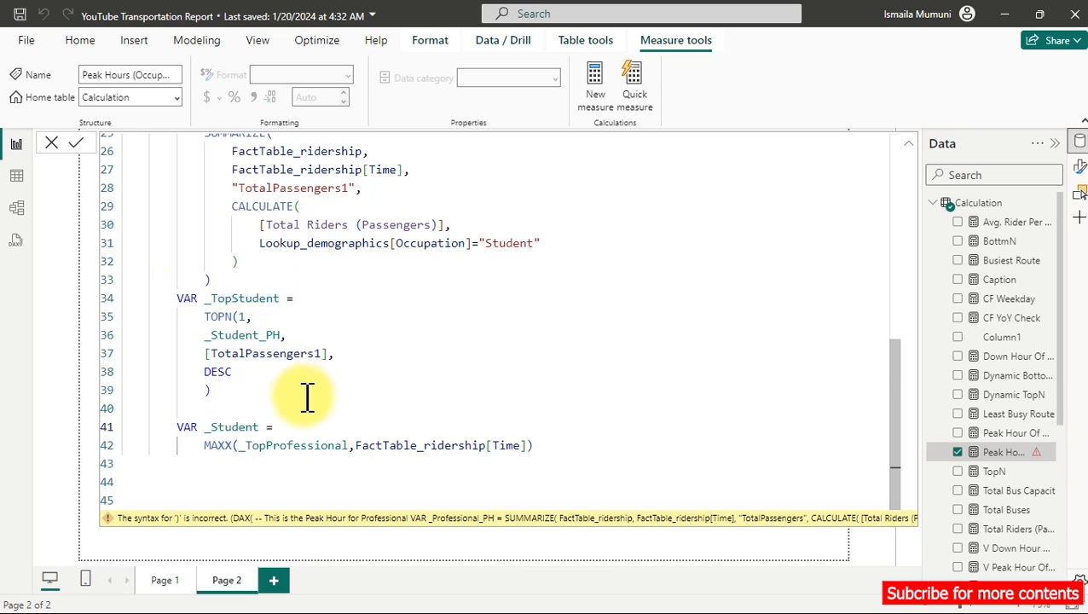
Step: Replace the table argument of the _Student variable's MAXX with _TopStudent and place the cursor after its closing parenthesis
left_click(348, 445)
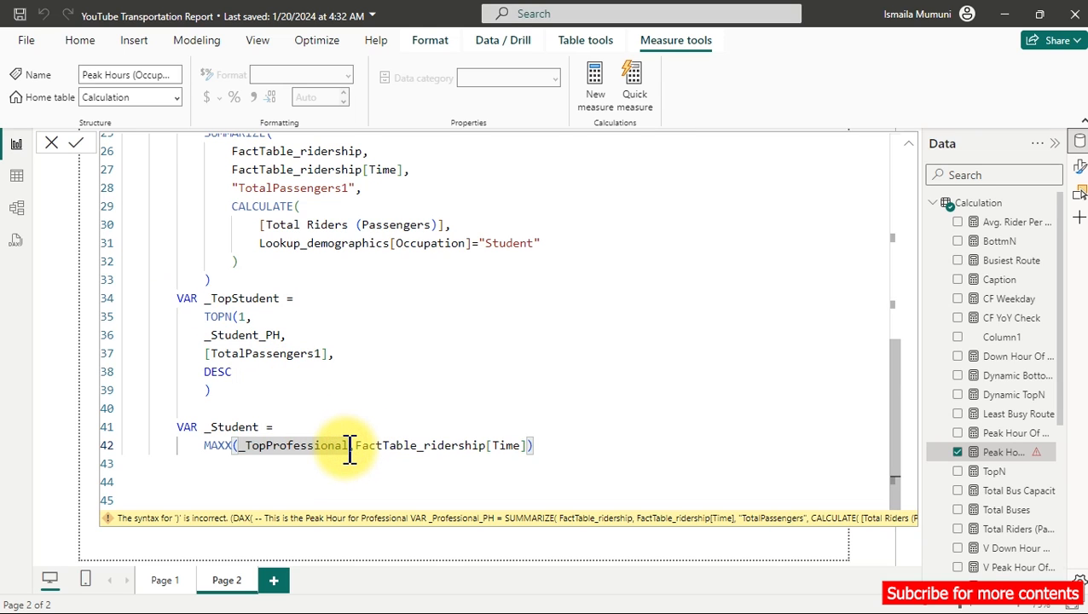
key("BackSpace")
key("BackSpace")
key("BackSpace")
key("BackSpace")
key("BackSpace")
key("BackSpace")
key("BackSpace")
key("BackSpace")
key("BackSpace")
key("BackSpace")
key("BackSpace")
key("BackSpace")
key("BackSpace")
key("BackSpace")
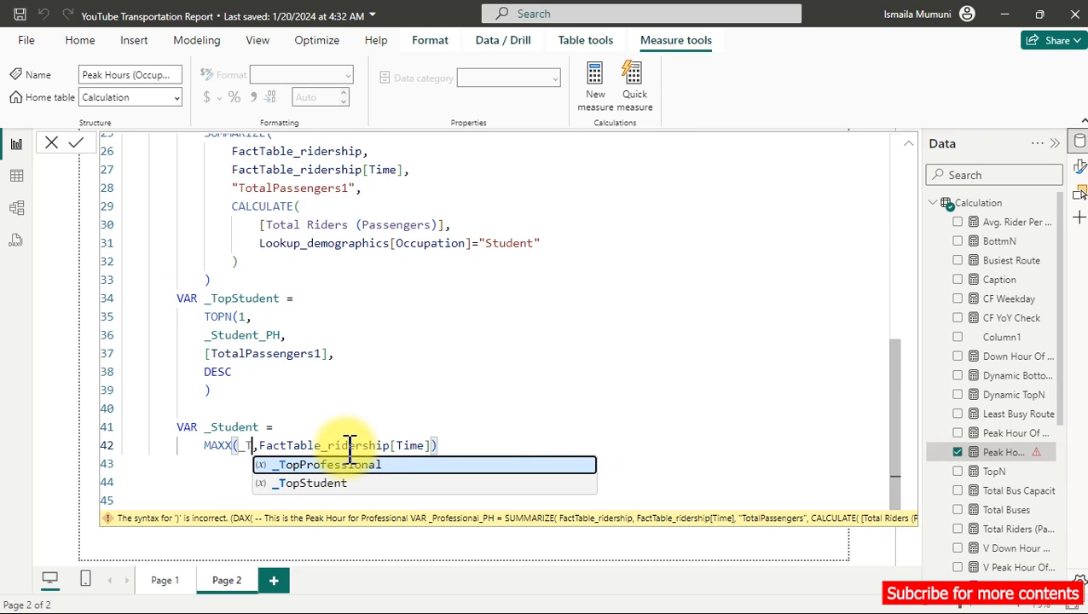
key("Down")
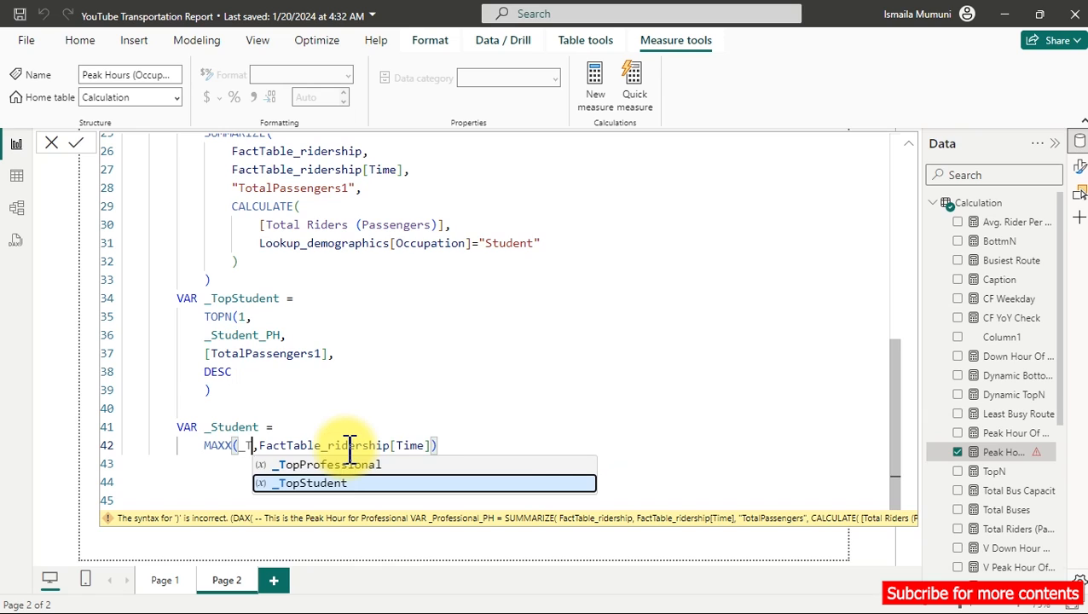
key("Tab")
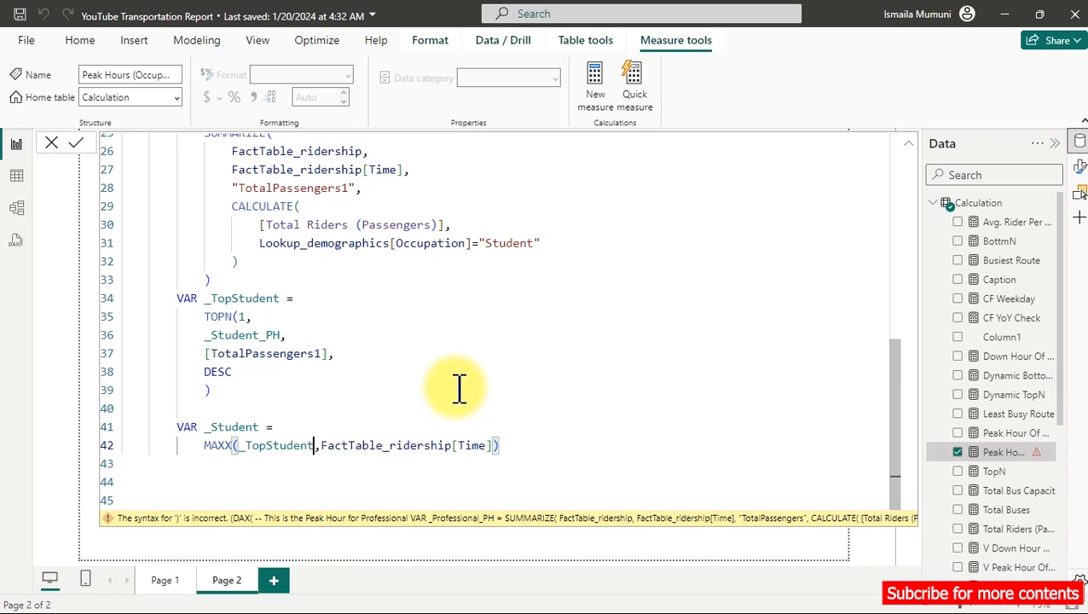
left_click(515, 447)
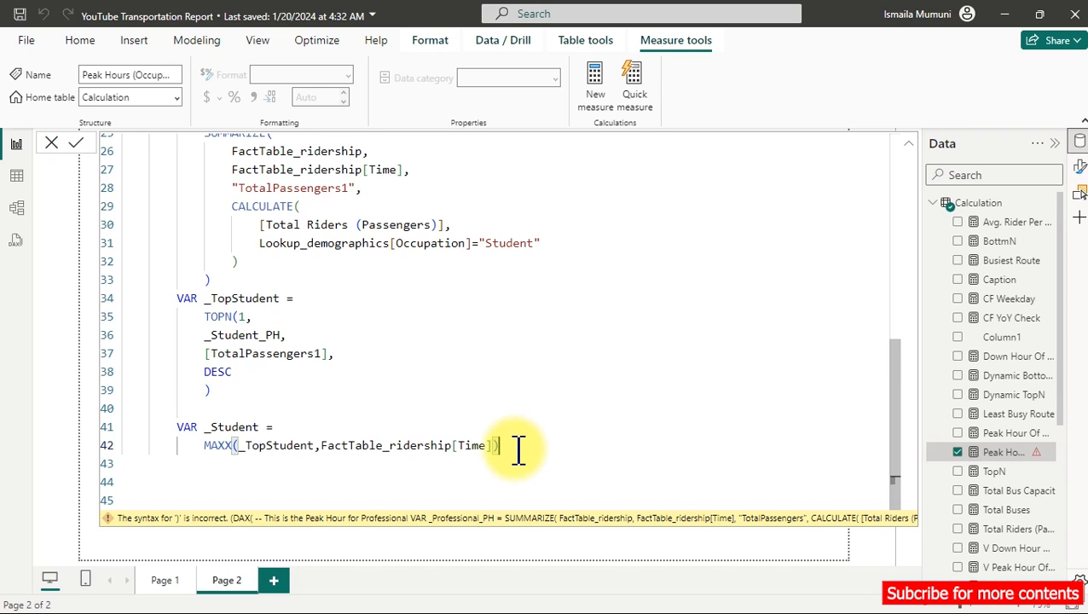
Step: Paste another copy of the Professional peak-hour block below the _Student variable, separated by a blank line
key("Return")
key("Return")
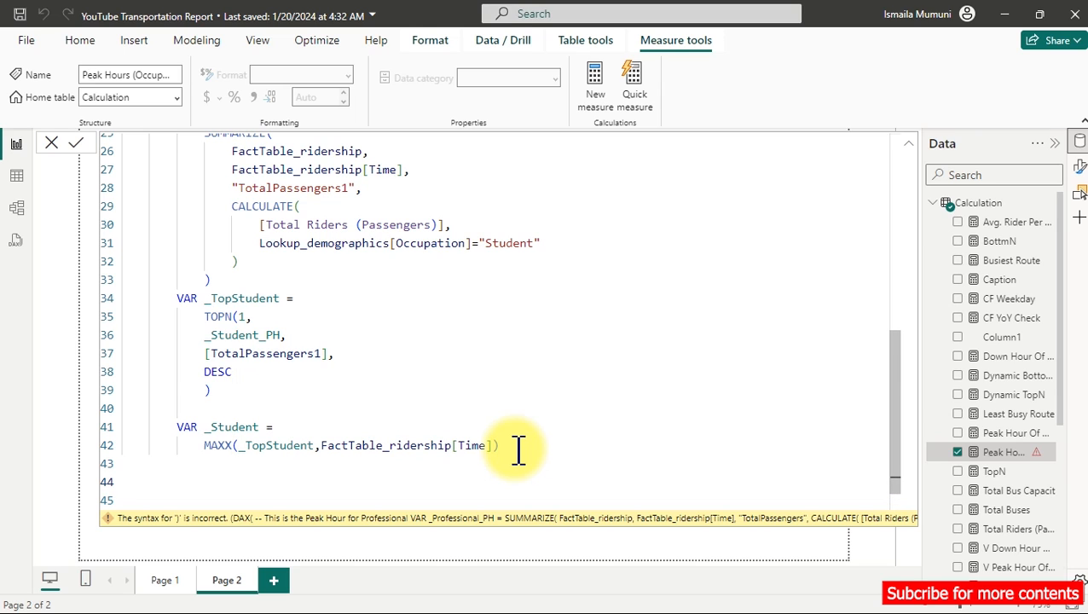
type("-- This is the Peak Hour for Professional VAR _Professional_PH =     SUMMARIZE(         FactTable_ridership,         FactTable_ridership[Time],         \"TotalPassengers\",         CALCULATE(             [Total Riders (Passengers)],             Lookup_demographics[Occupation]=\"Professional\"         )     ) VAR _TopProfessional =     TOPN(1,     _Professional_PH,     [TotalPassengers],     DESC     )  VAR _Professional =     MAXX(_TopProfessional,FactTable_ridership[Time])")
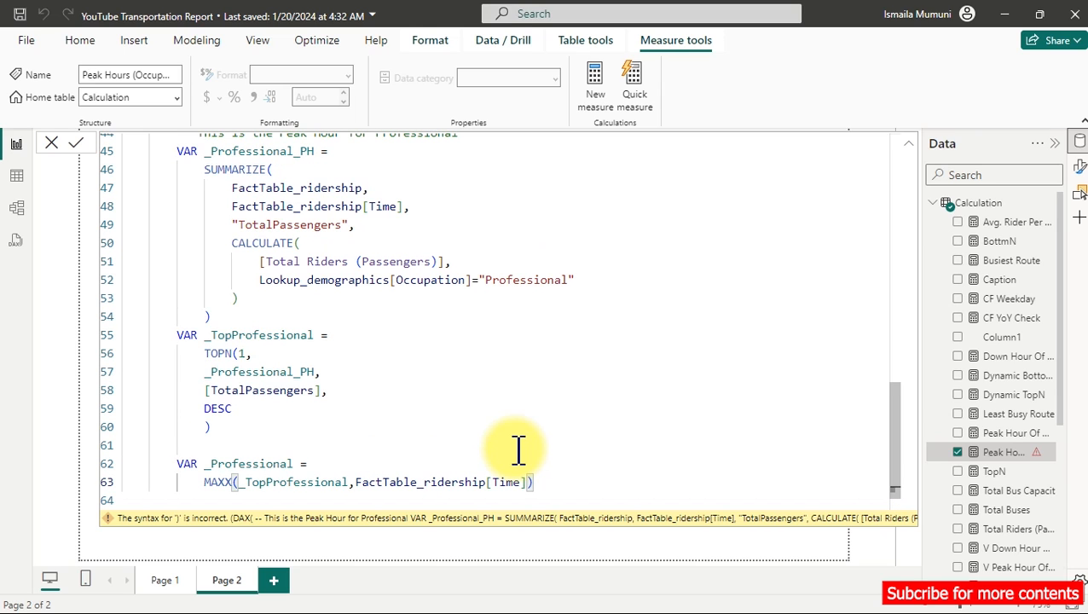
Step: Change the newly pasted block's comment to "This is the Peak Hour for Unemployed"
scroll(493, 392, "up", 3)
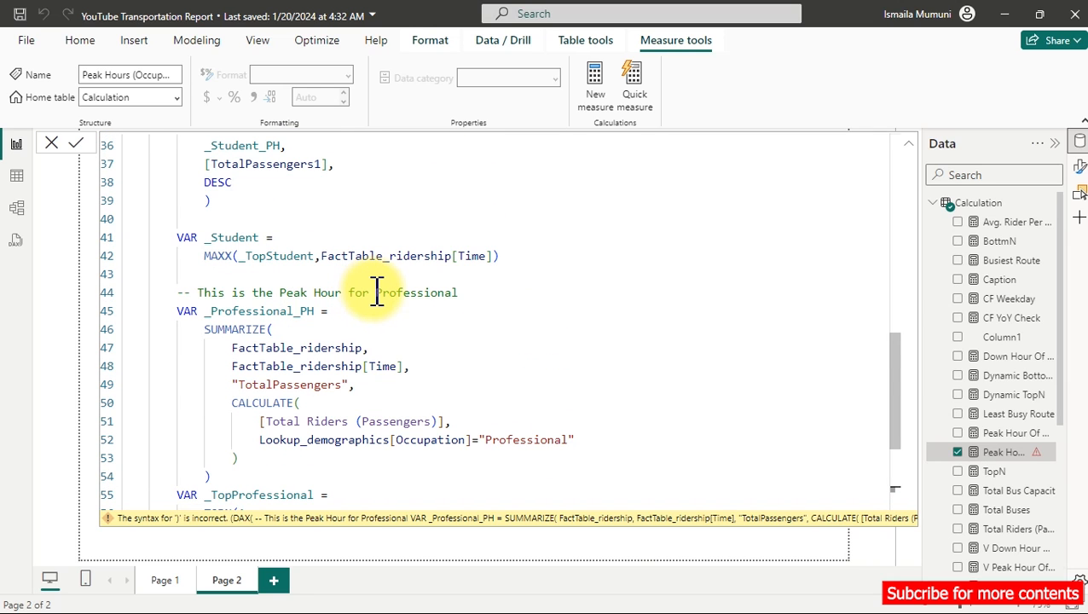
left_click(376, 292)
left_click_drag(394, 292, 461, 294)
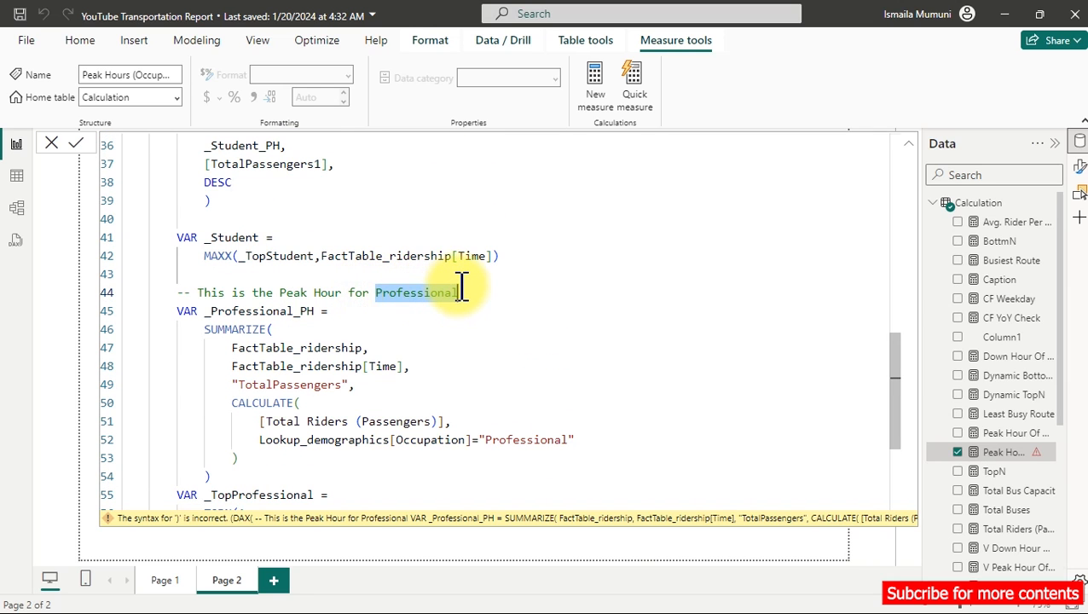
double_click(456, 292)
left_click(461, 293)
key("BackSpace")
key("BackSpace")
key("BackSpace")
key("BackSpace")
key("BackSpace")
key("BackSpace")
key("BackSpace")
key("BackSpace")
key("BackSpace")
key("BackSpace")
key("BackSpace")
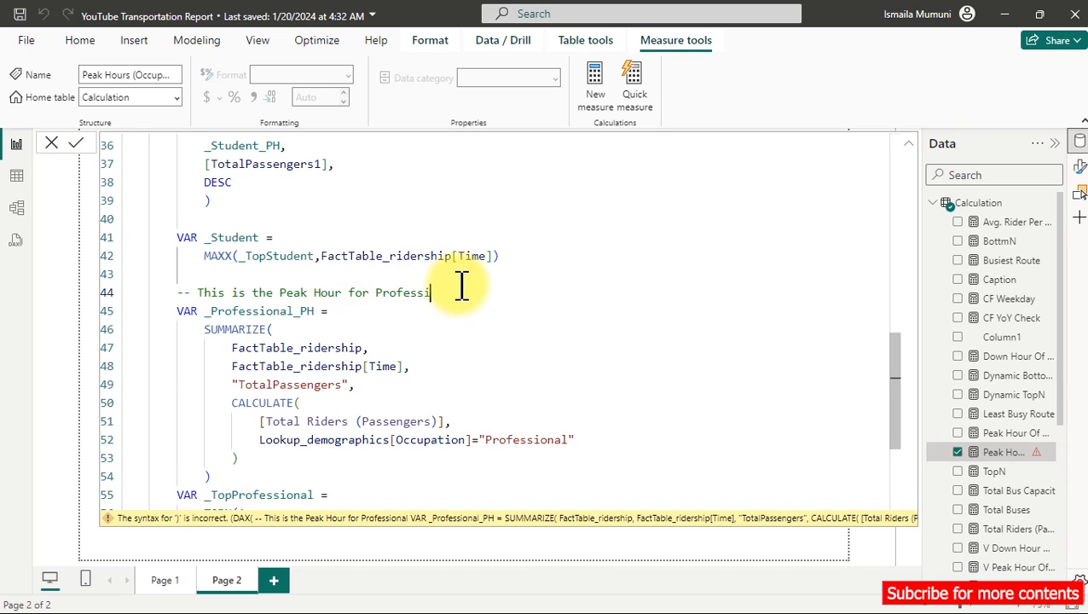
type("Unemployed")
Step: Rename the SUMMARIZE table variable under the Unemployed comment to _Unemployed_PH
left_click(291, 312)
left_click_drag(294, 312, 211, 311)
type("Unem")
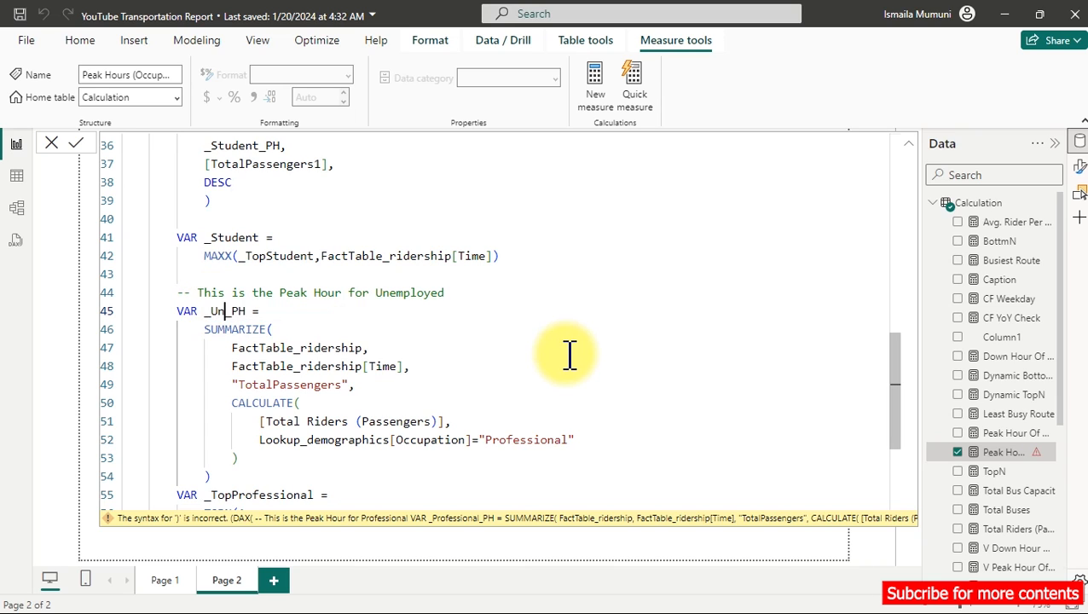
type("loy")
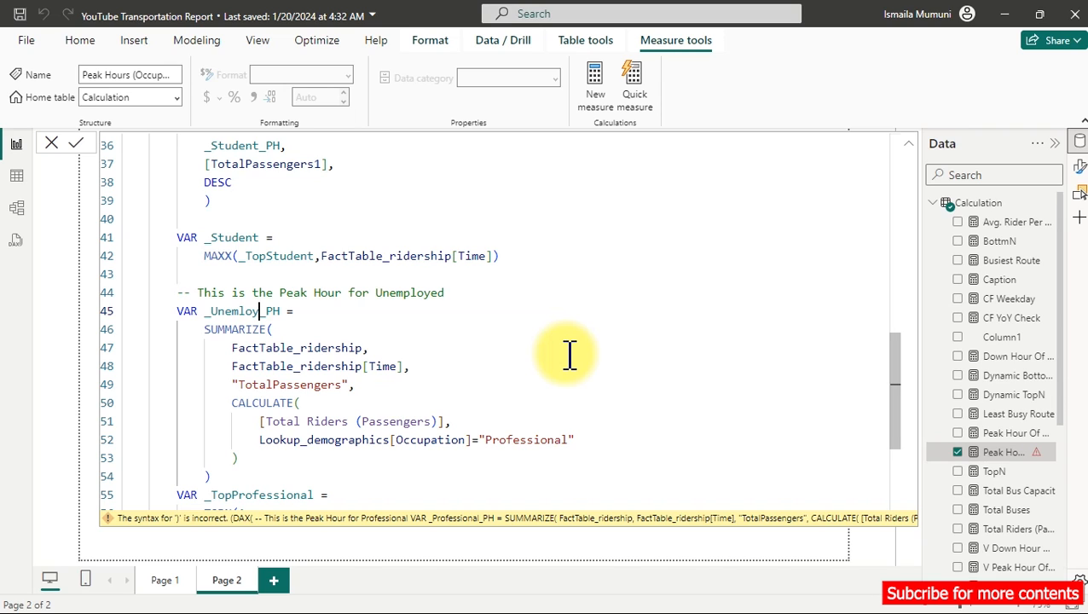
key("BackSpace")
key("BackSpace")
key("BackSpace")
type("ployed")
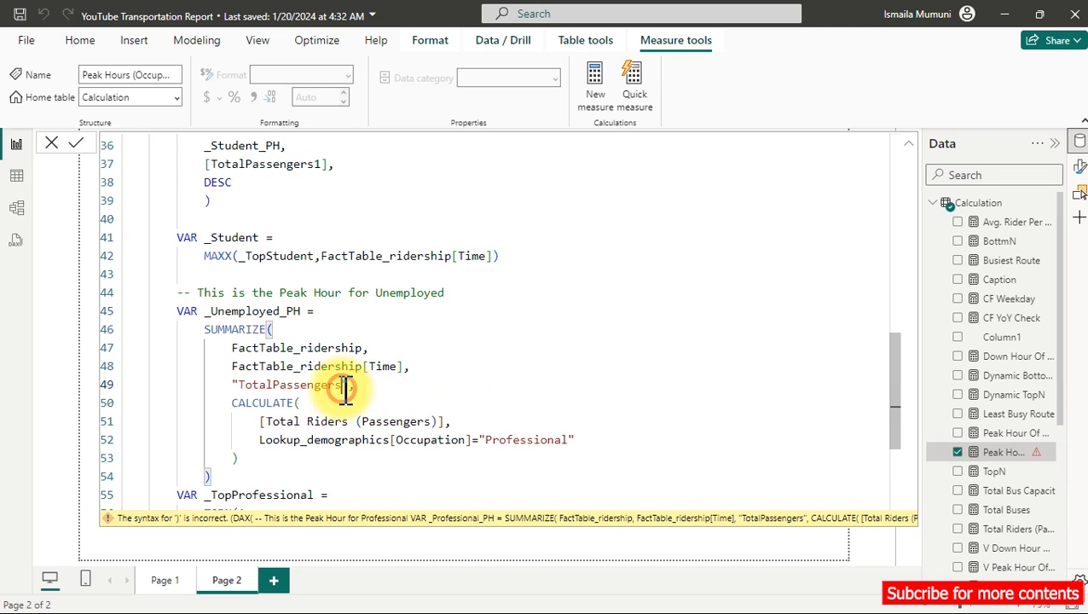
Step: Rename the passenger total column to TotalPassengers2 in both the SUMMARIZE and TOPN expressions of the Unemployed block
double_click(290, 384)
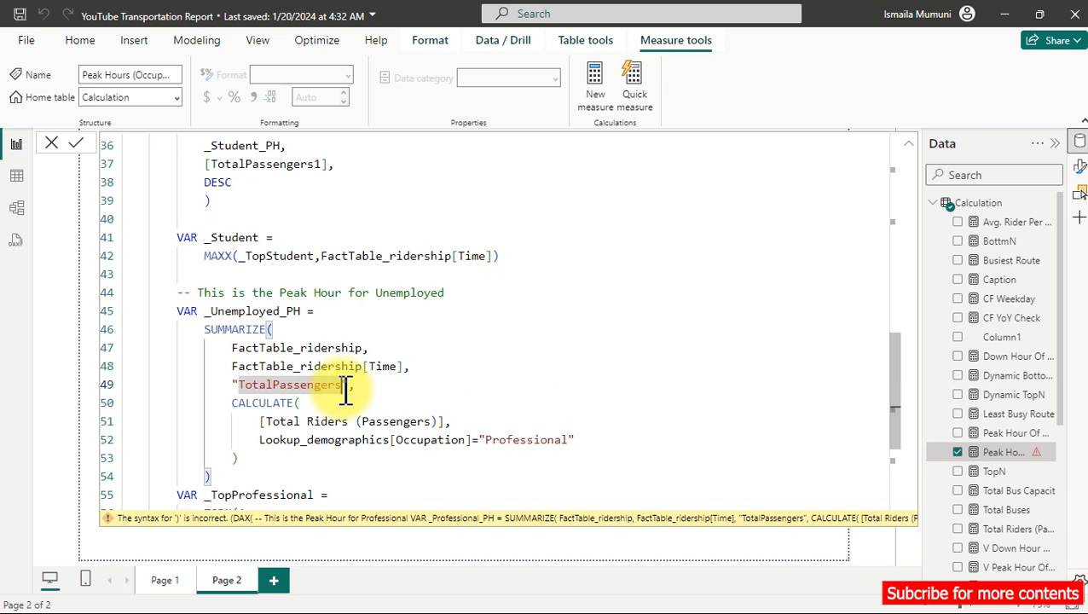
left_click(343, 384)
type("2")
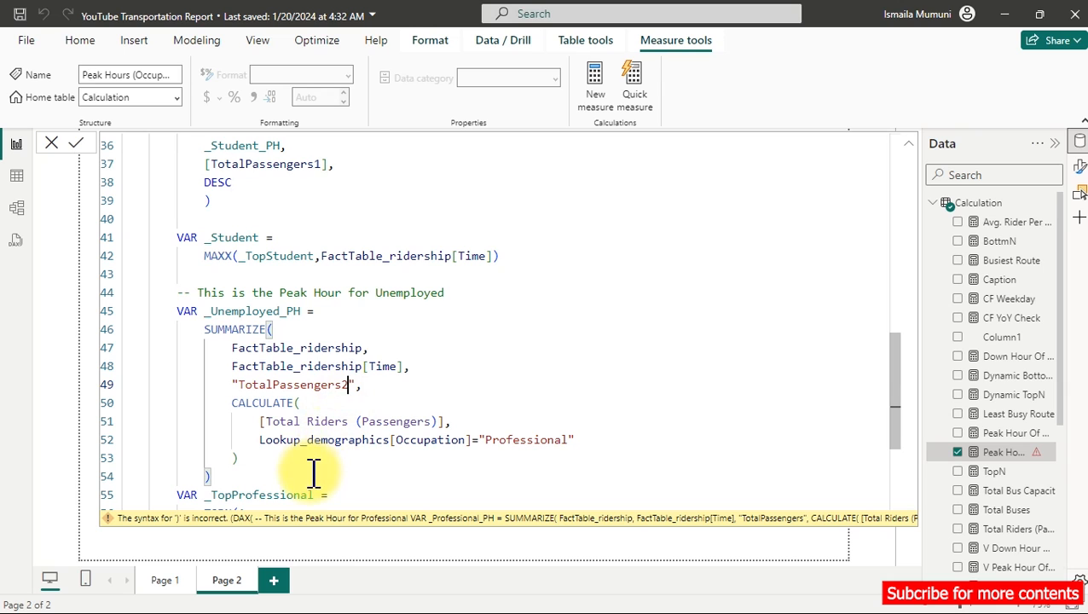
scroll(343, 419, "down", 2)
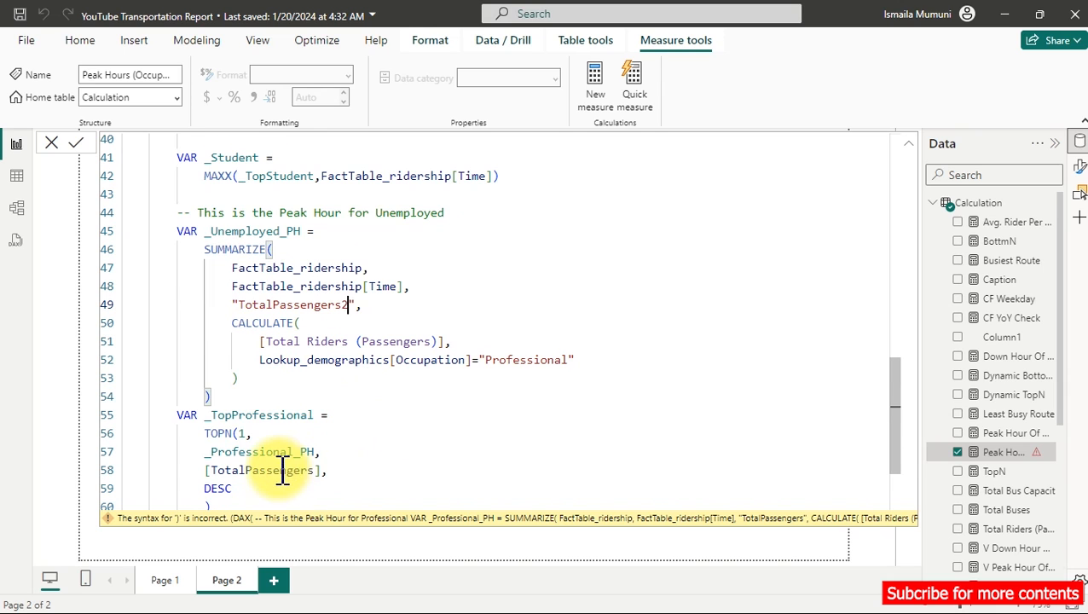
left_click(313, 469)
type("2")
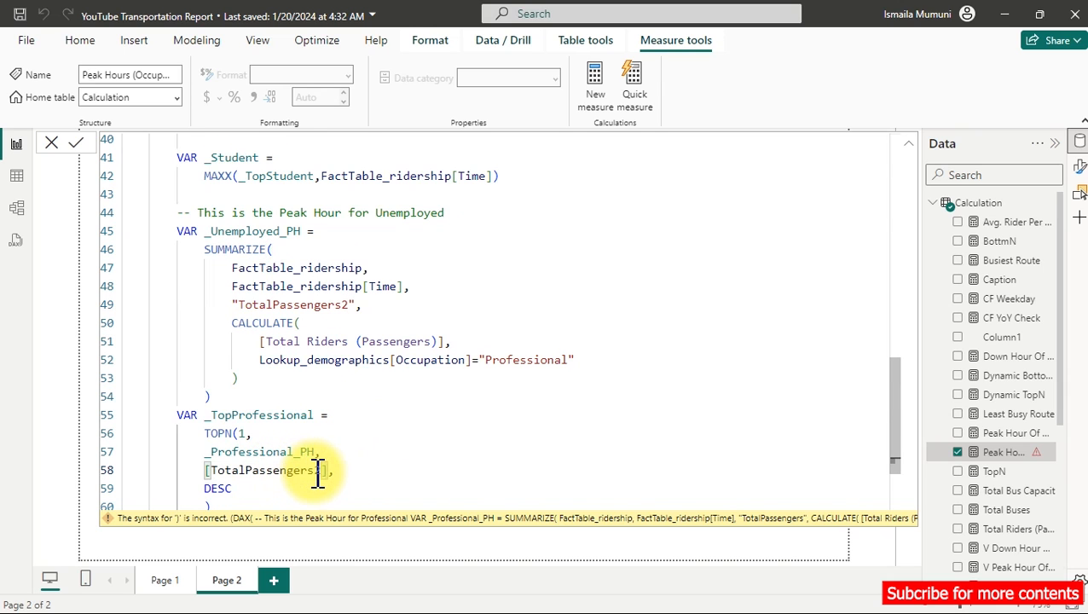
Step: Set the Lookup_demographics[Occupation] filter in the Unemployed block's CALCULATE to "Unemployed"
double_click(555, 359)
key("BackSpace")
type("Unemployed")
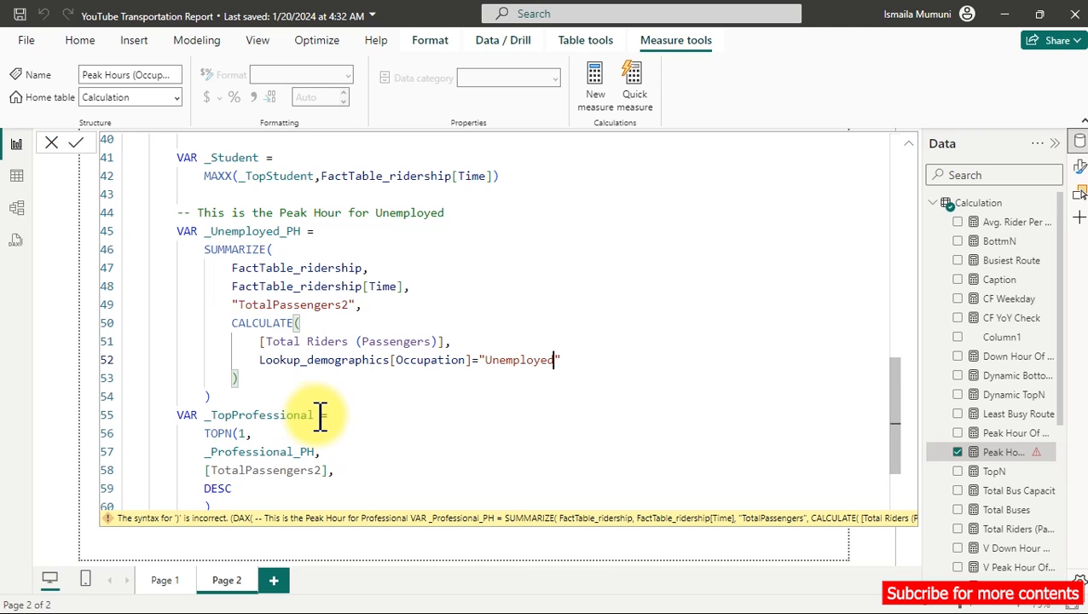
Step: Rename the Unemployed block's TOPN variable to _Topunemployed
left_click_drag(317, 415, 238, 419)
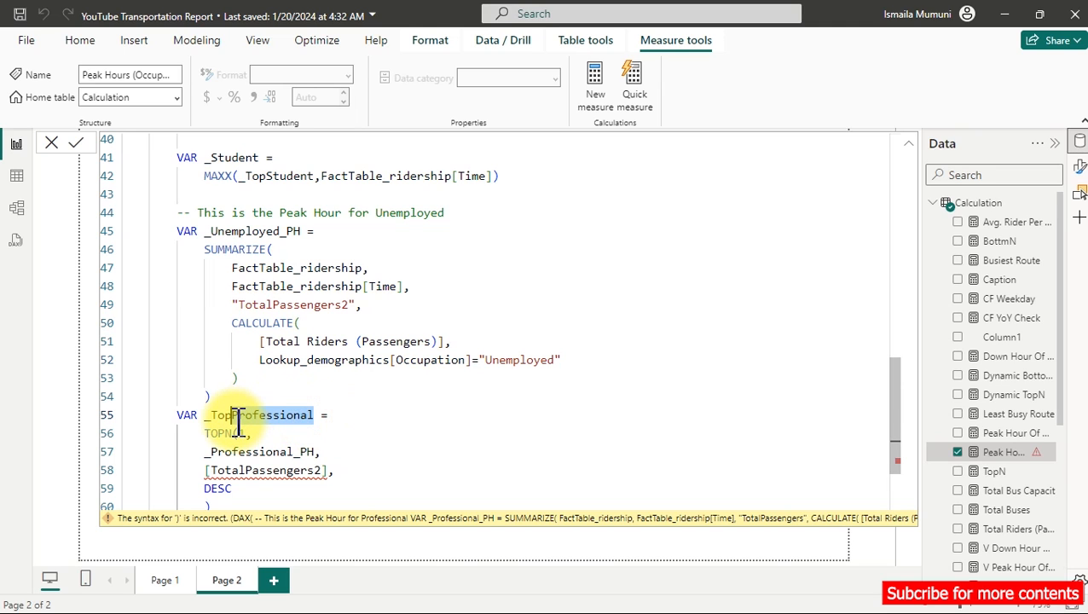
type("Top")
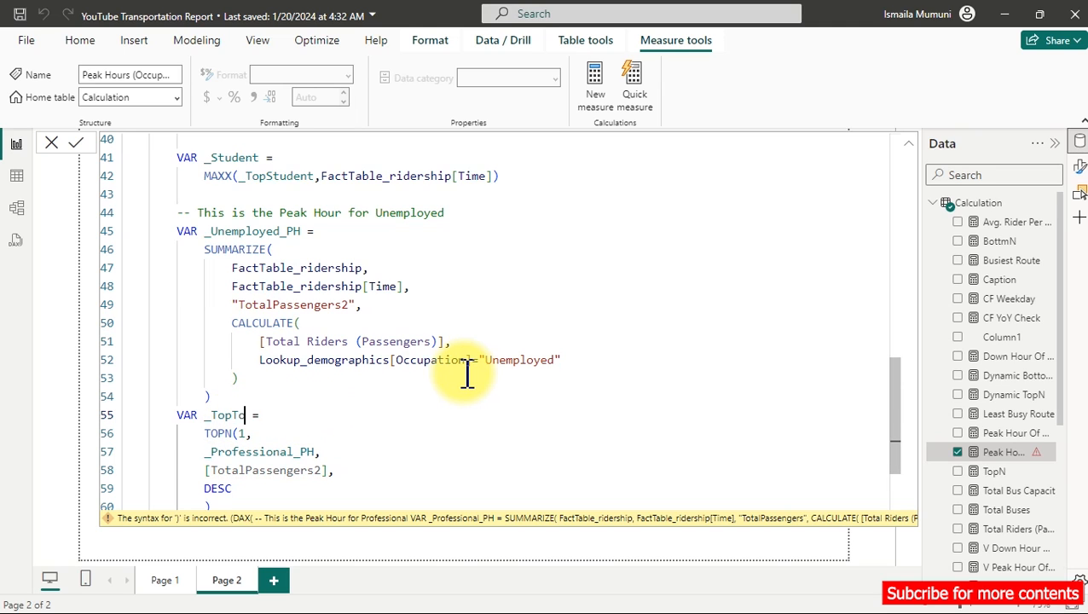
key("BackSpace")
key("BackSpace")
key("BackSpace")
type("E")
key("BackSpace")
type("unemployed")
Step: Replace the table argument of the _Topunemployed variable's TOPN with _Unemployed_PH
left_click(292, 452)
left_click_drag(292, 451, 213, 452)
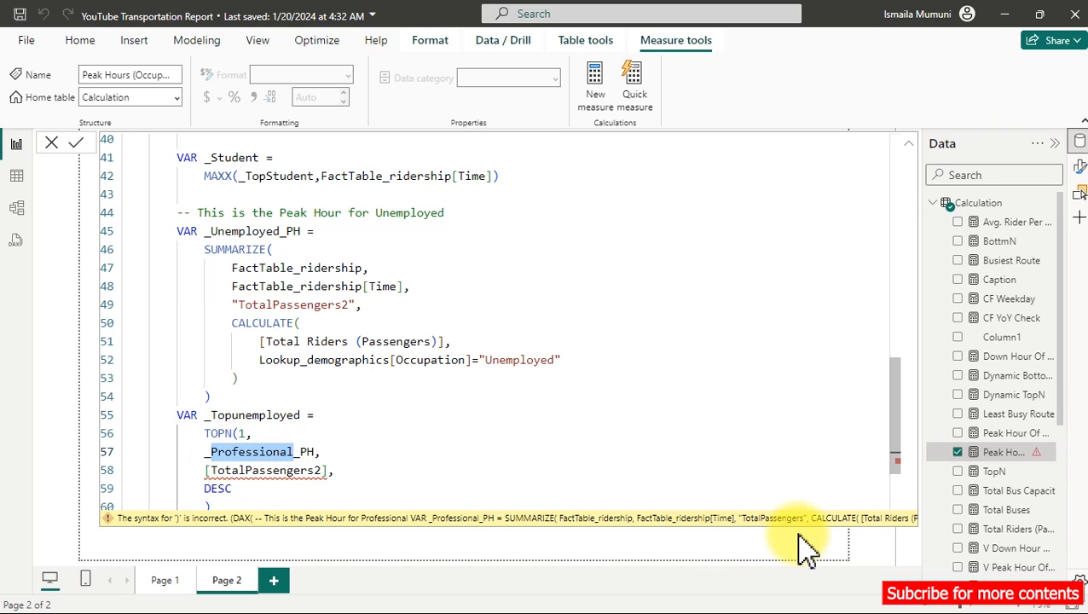
type("u")
key("Tab")
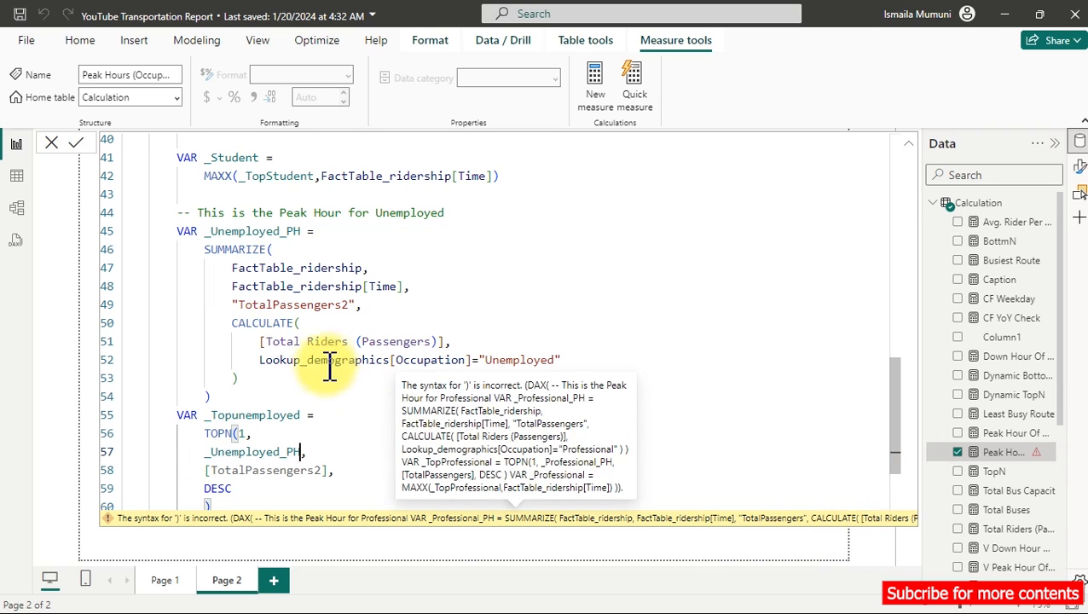
Step: Rename the Unemployed block's final variable, which holds the MAXX expression, to _Unemployed
scroll(394, 421, "down", 2)
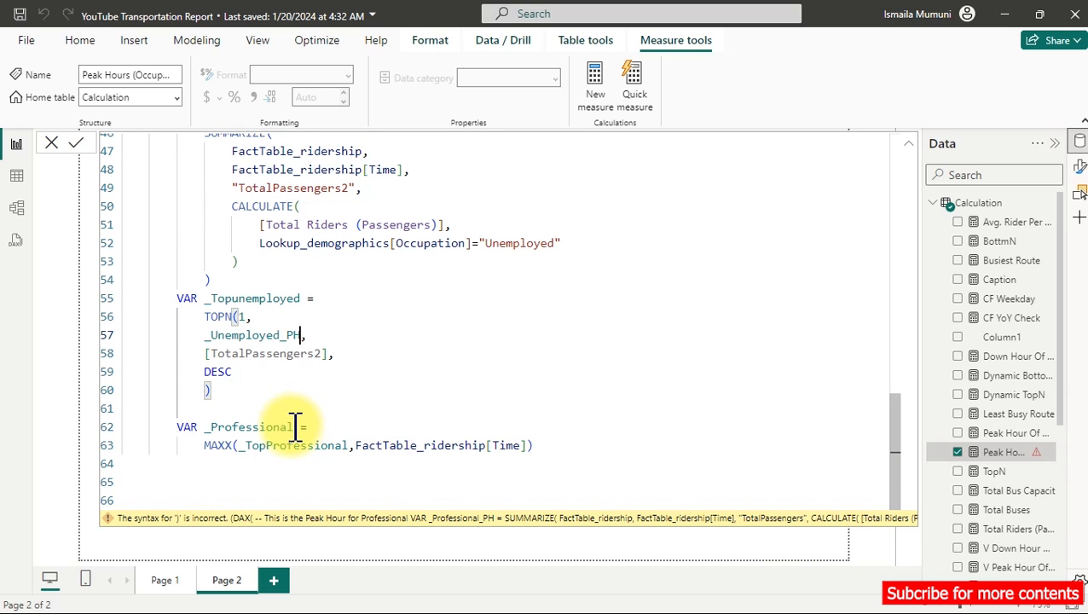
left_click_drag(294, 426, 210, 426)
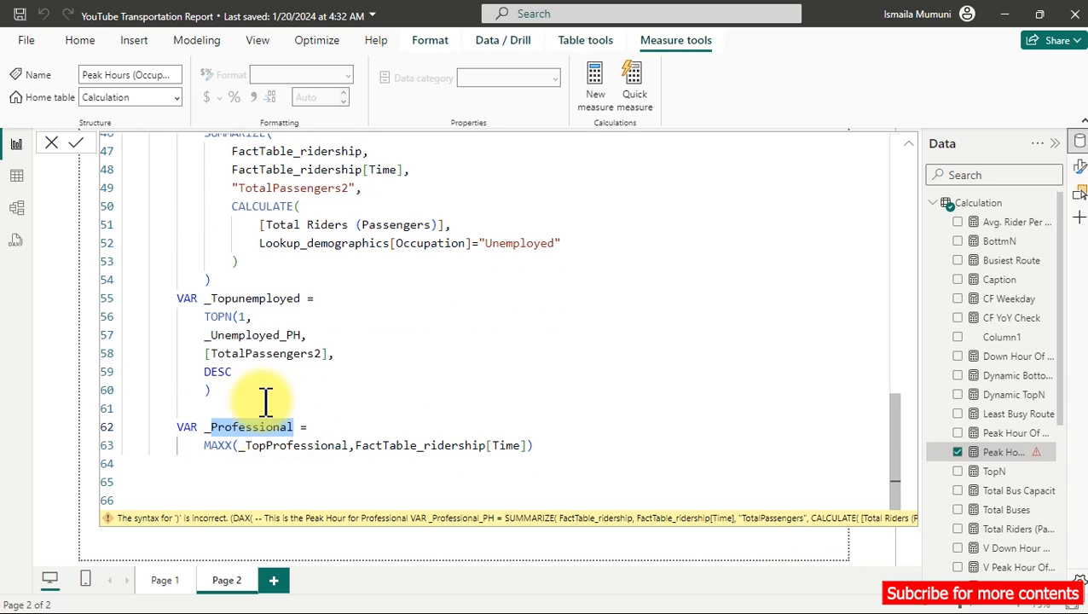
type("un")
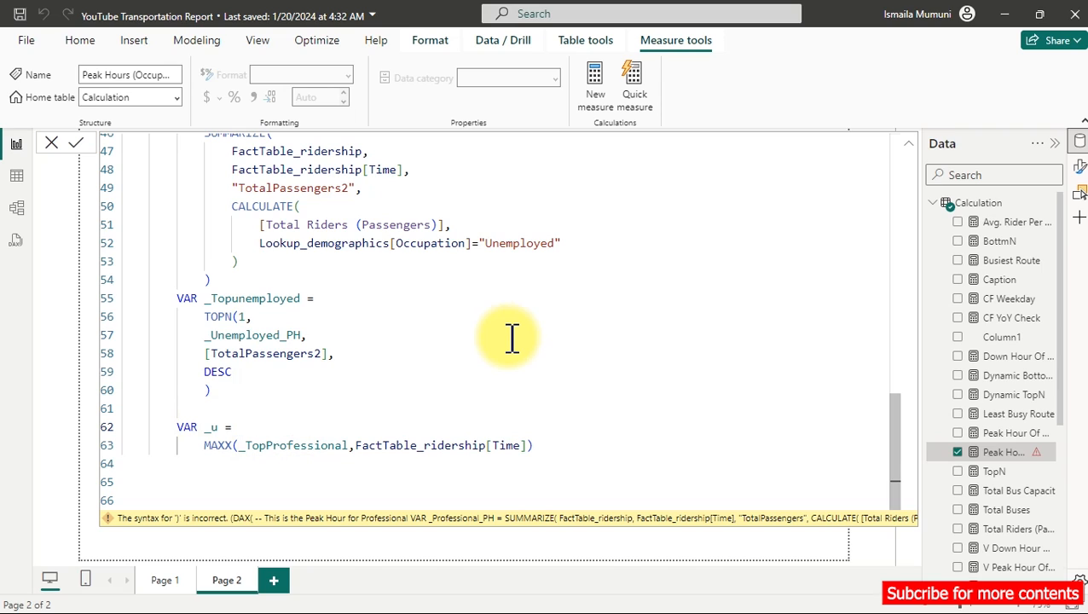
key("BackSpace")
key("BackSpace")
type("Unemp")
key("BackSpace")
key("BackSpace")
key("BackSpace")
key("BackSpace")
type("nemployed")
Step: Replace the table argument of the _Unemployed variable's MAXX with _Topunemployed
left_click(352, 445)
double_click(352, 445)
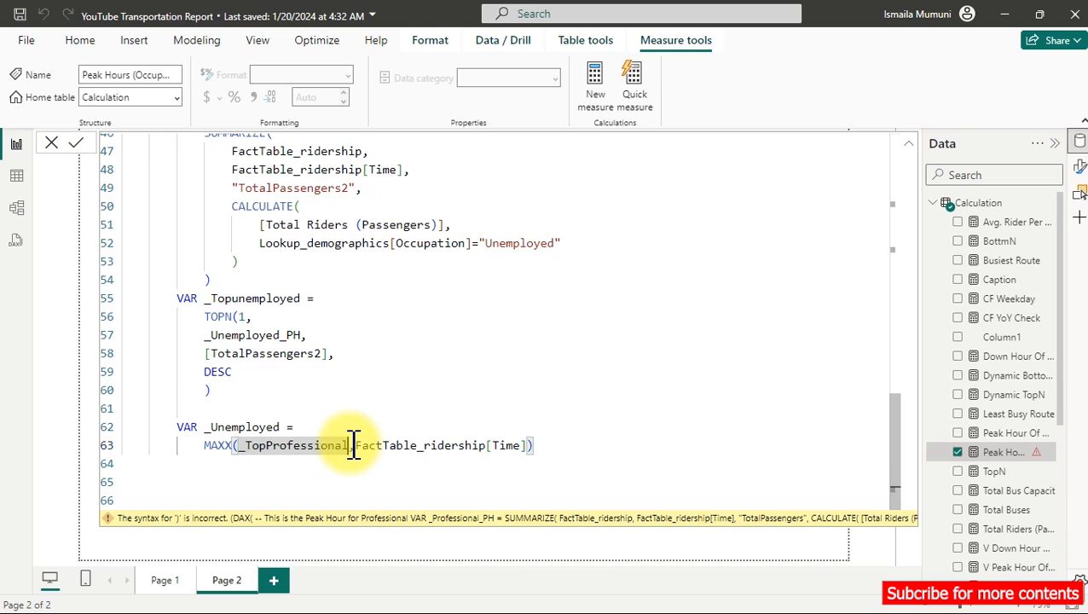
key("BackSpace")
key("BackSpace")
key("BackSpace")
key("BackSpace")
key("BackSpace")
key("BackSpace")
key("BackSpace")
key("BackSpace")
key("BackSpace")
key("BackSpace")
key("BackSpace")
key("BackSpace")
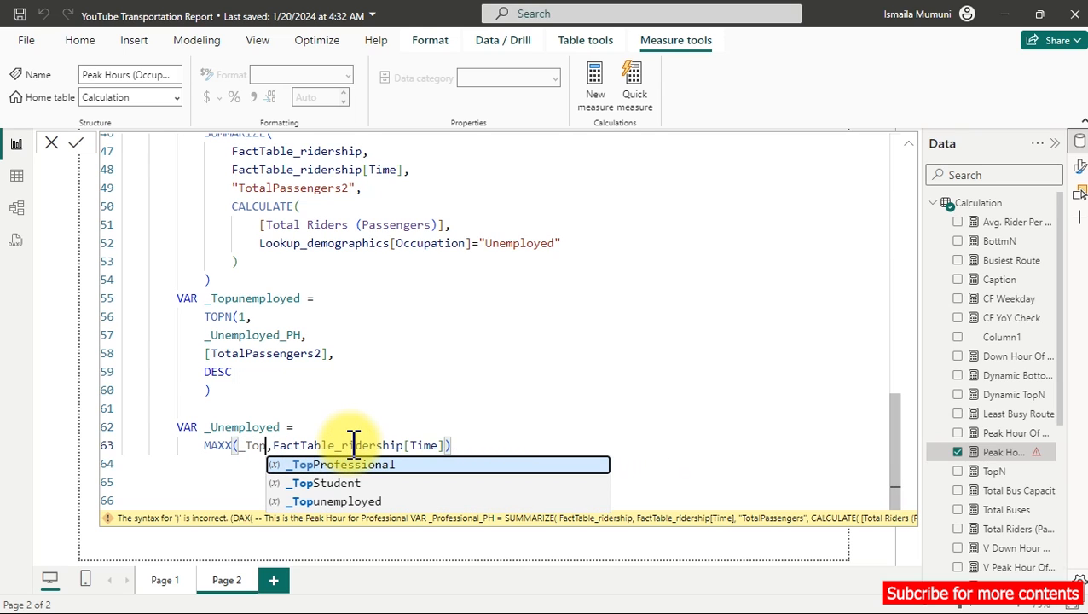
key("Down")
key("Down")
key("Tab")
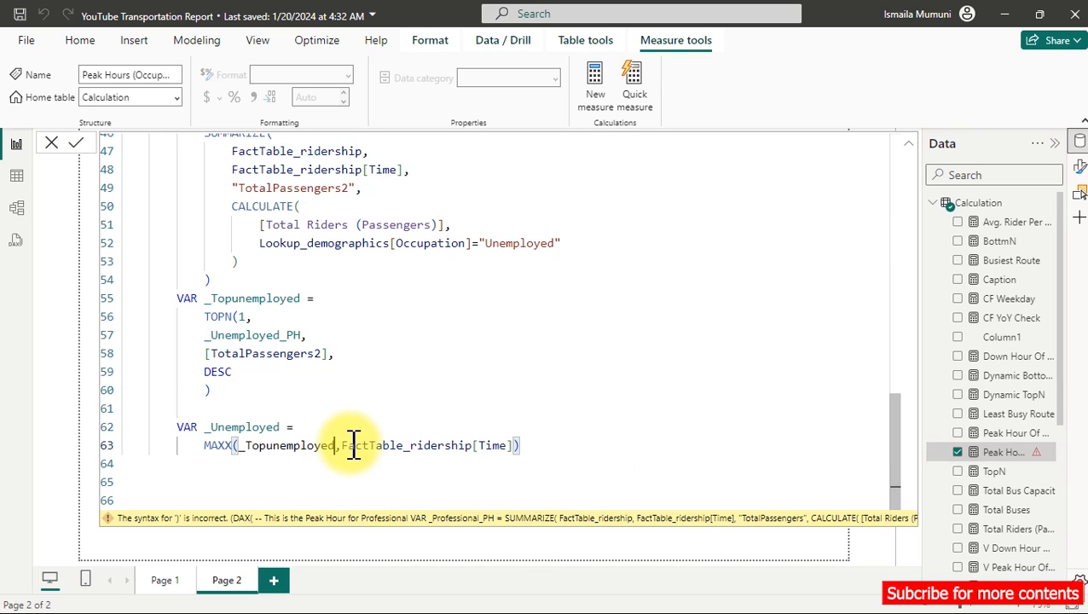
Step: Paste a further copy of the Professional peak-hour block below the _Unemployed variable, separated by a blank line
left_click(416, 346)
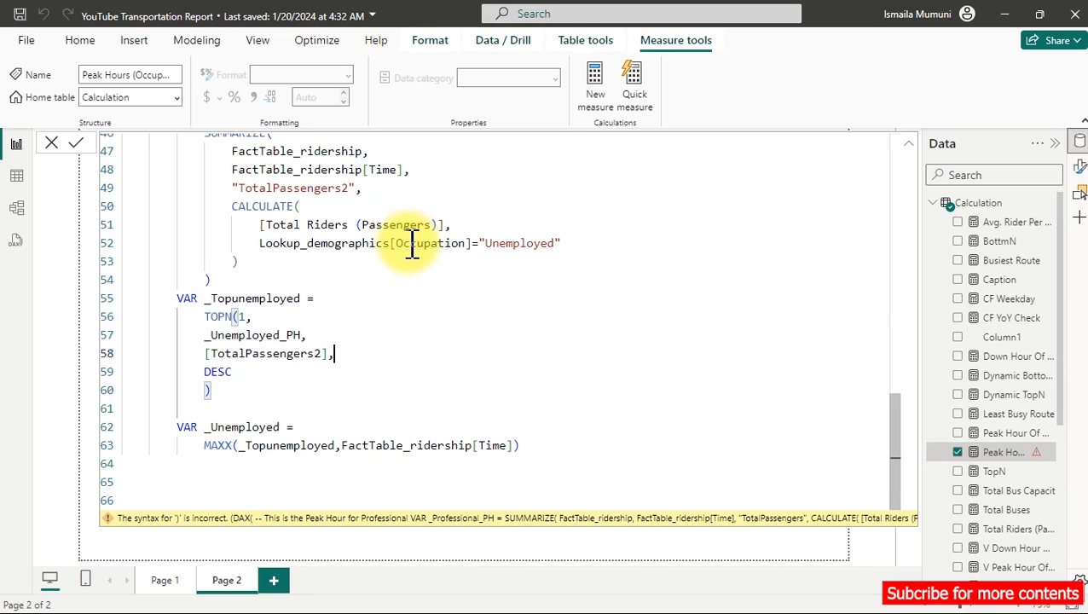
scroll(402, 223, "up", 2)
scroll(402, 224, "down", 2)
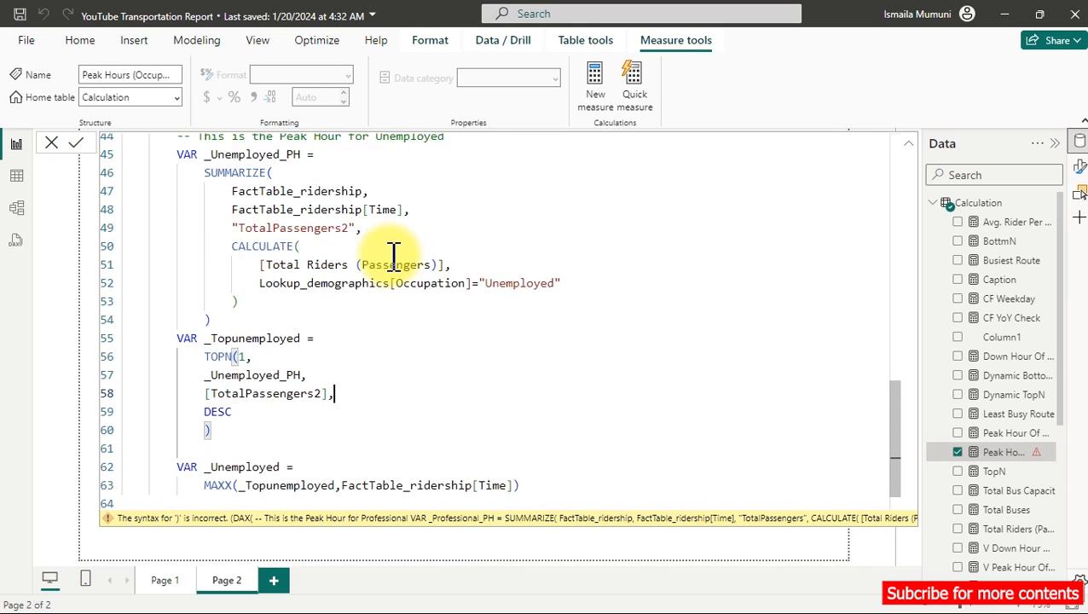
left_click(535, 444)
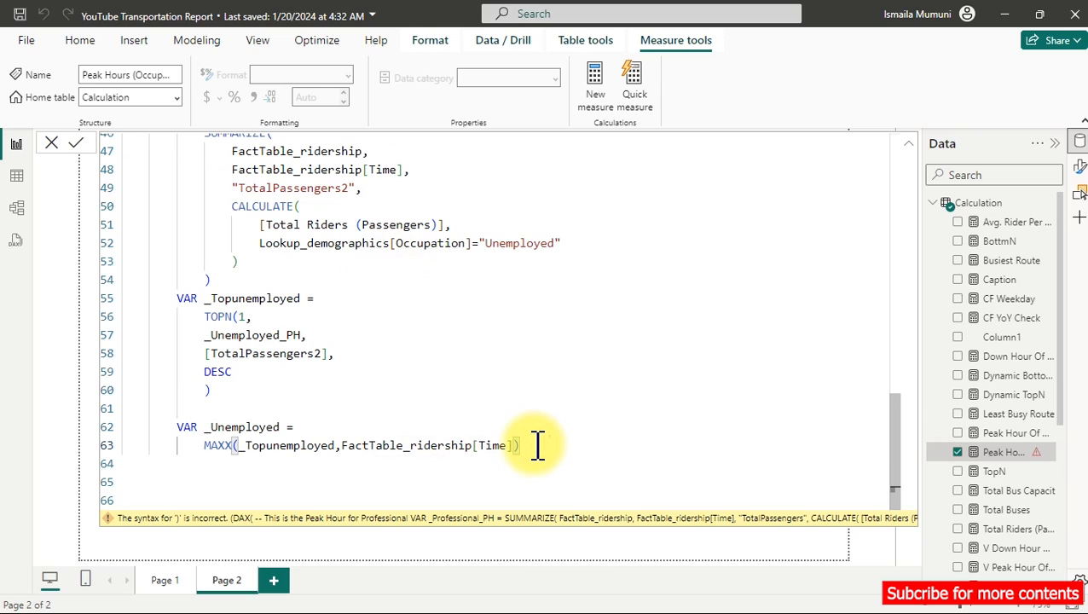
key("Return")
key("Return")
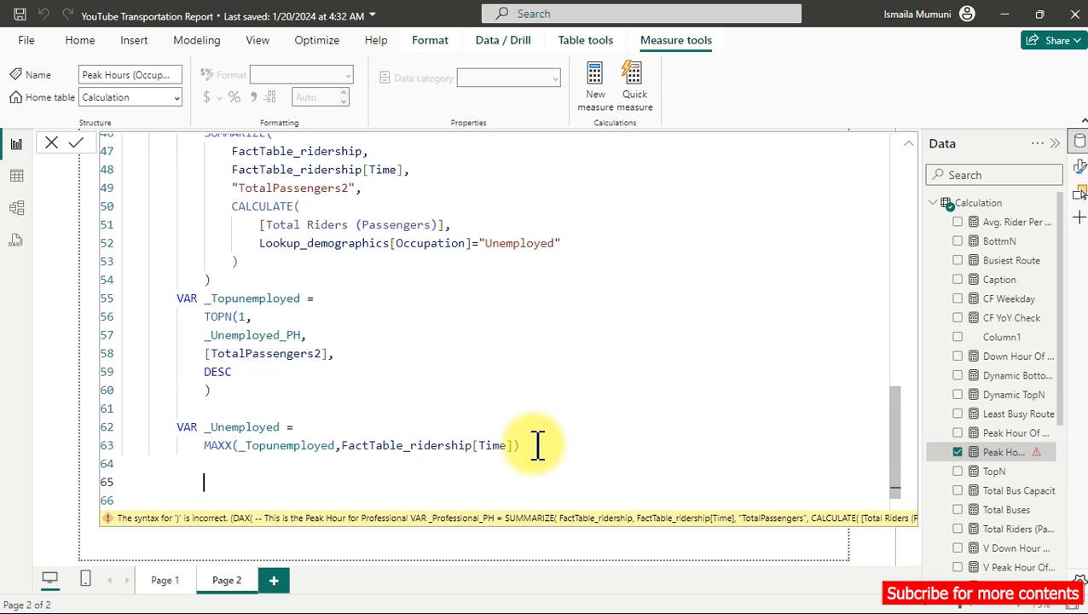
key("ctrl+v")
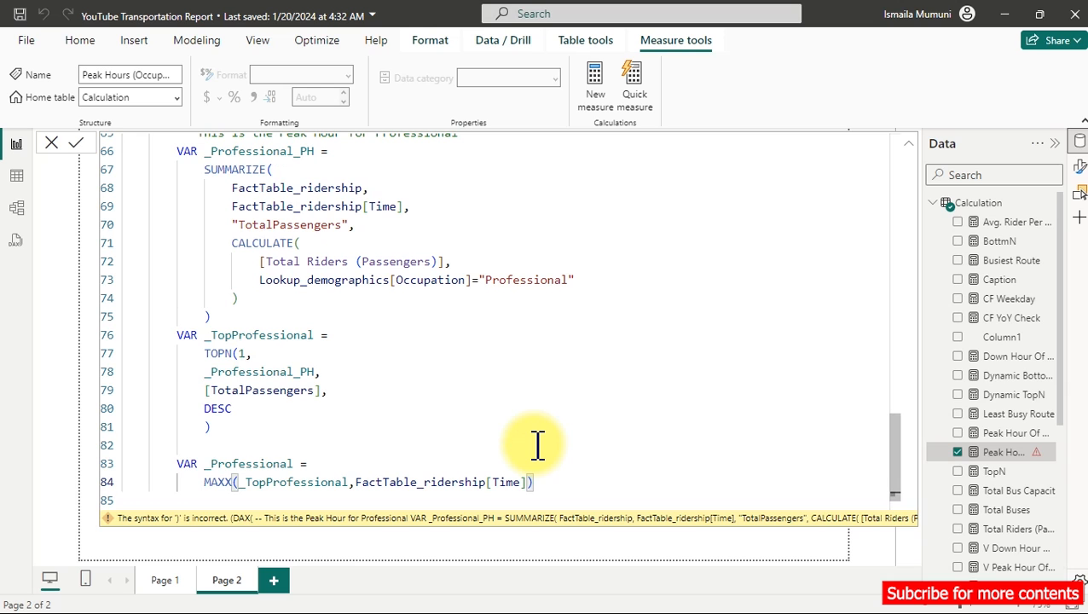
Step: Change the last pasted block's comment to "This is the Peak Hour for Self_Unemployed"
scroll(515, 386, "up", 3)
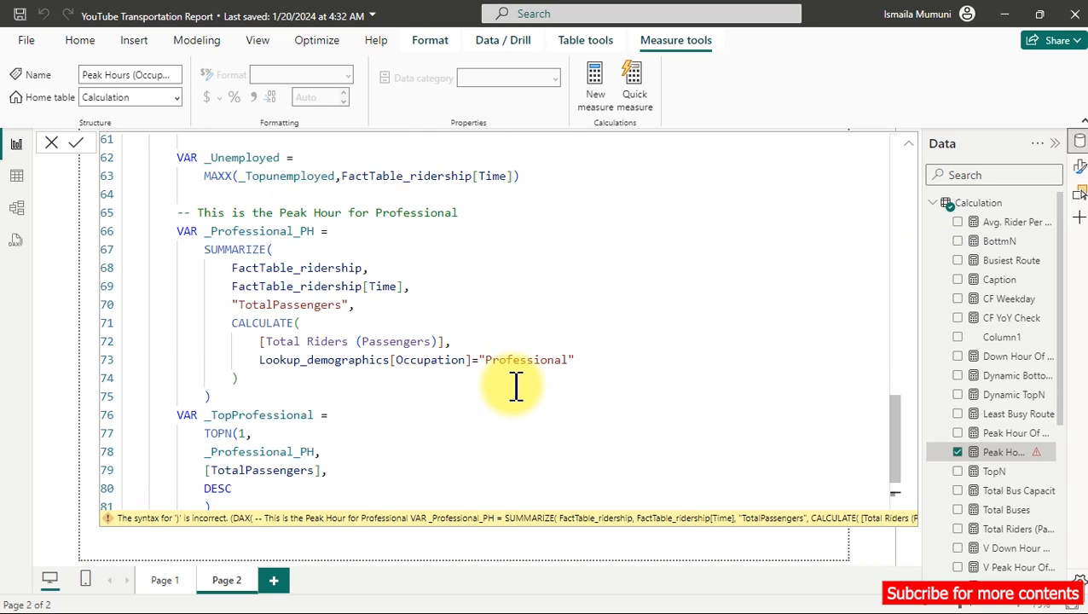
left_click(461, 293)
left_click_drag(461, 292, 376, 292)
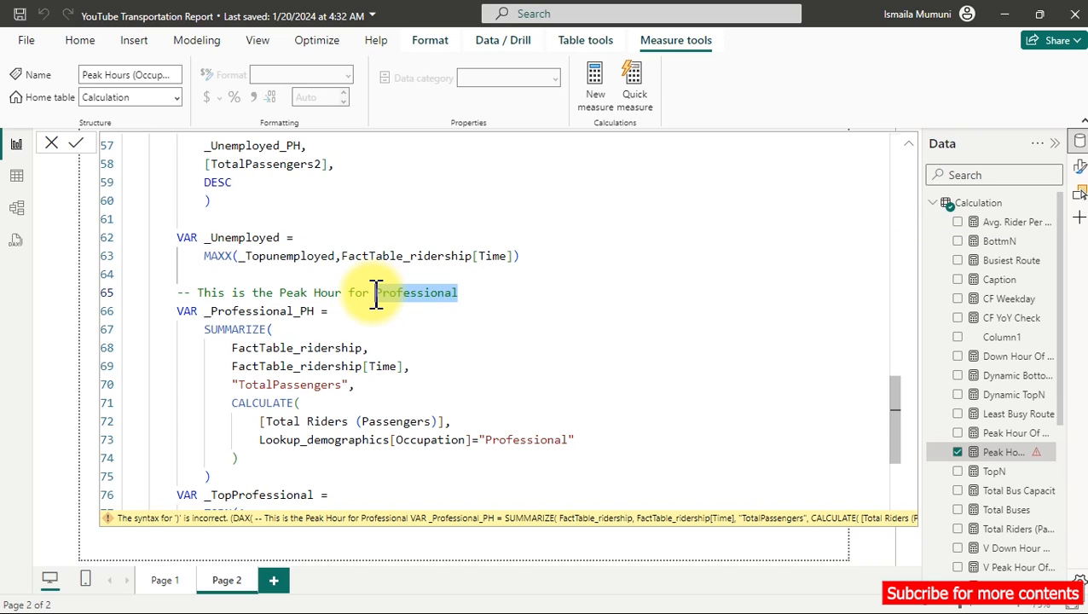
type("Self ")
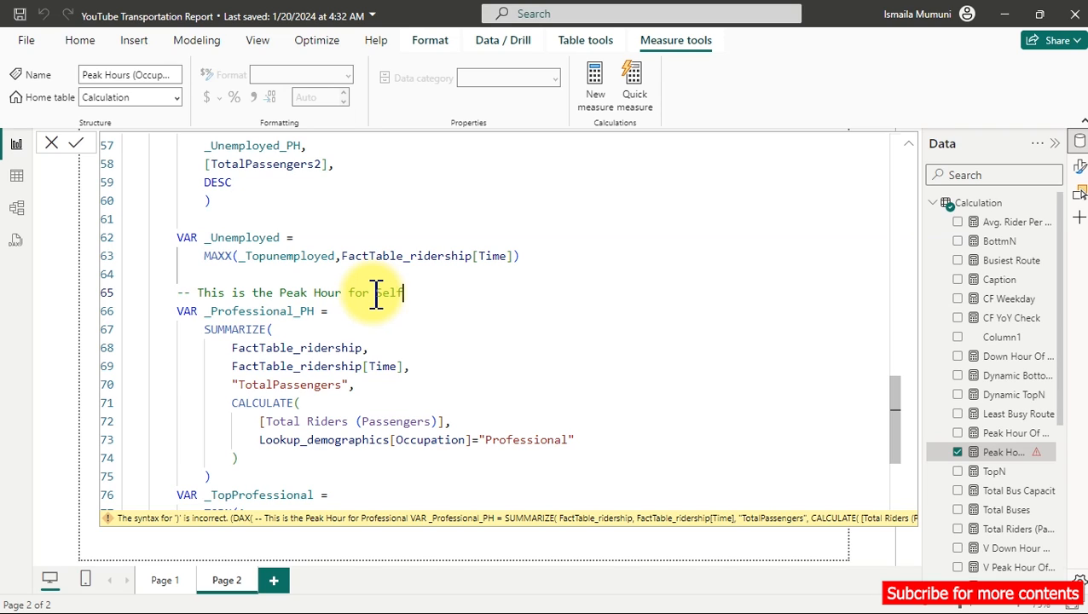
type("Empl")
key("BackSpace")
key("BackSpace")
key("BackSpace")
key("BackSpace")
key("BackSpace")
type("_")
key("BackSpace")
type("Self_Unemployed")
Step: Set the Lookup_demographics[Occupation] filter in the last block's CALCULATE to "Self-Unemployed"
double_click(528, 440)
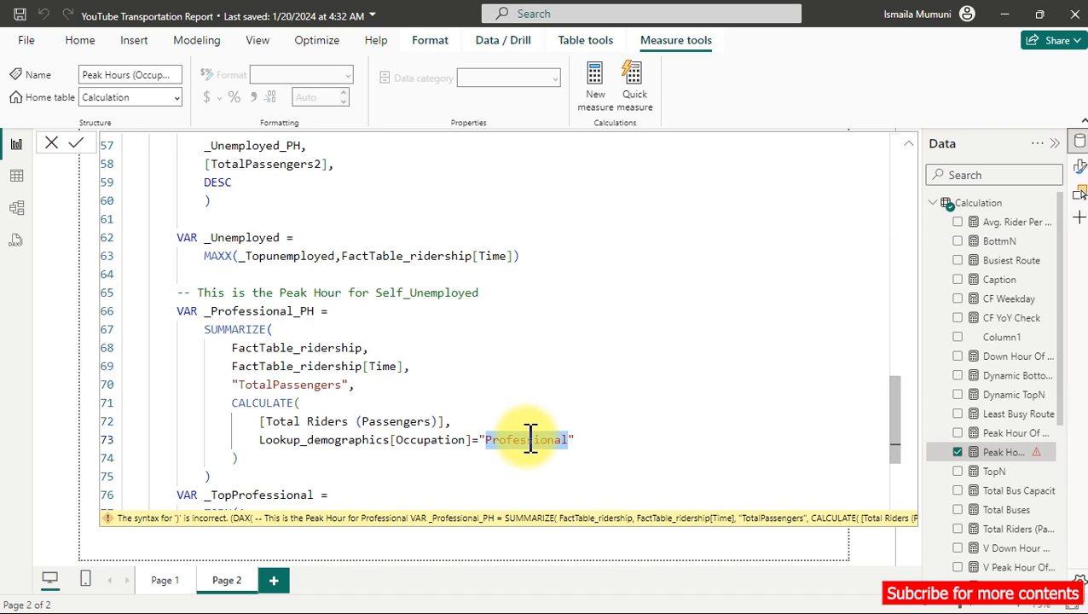
type("Sele")
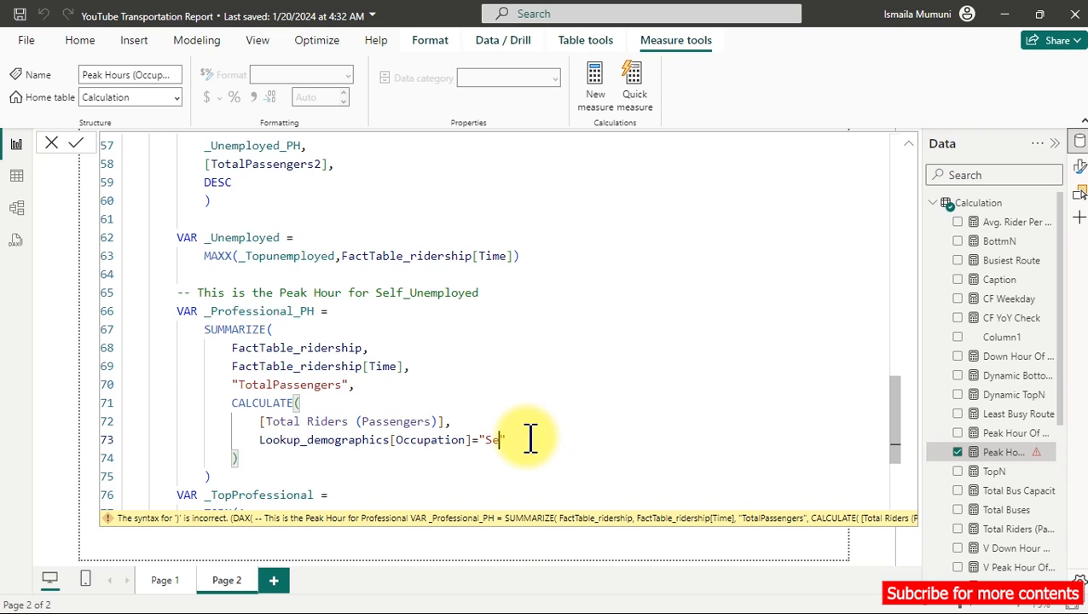
key("BackSpace")
key("BackSpace")
type("lf-Unemployed")
Step: Rename the SUMMARIZE variable in the Self_Unemployed block to _SelfUmemployed_PH
left_click(284, 313)
double_click(284, 312)
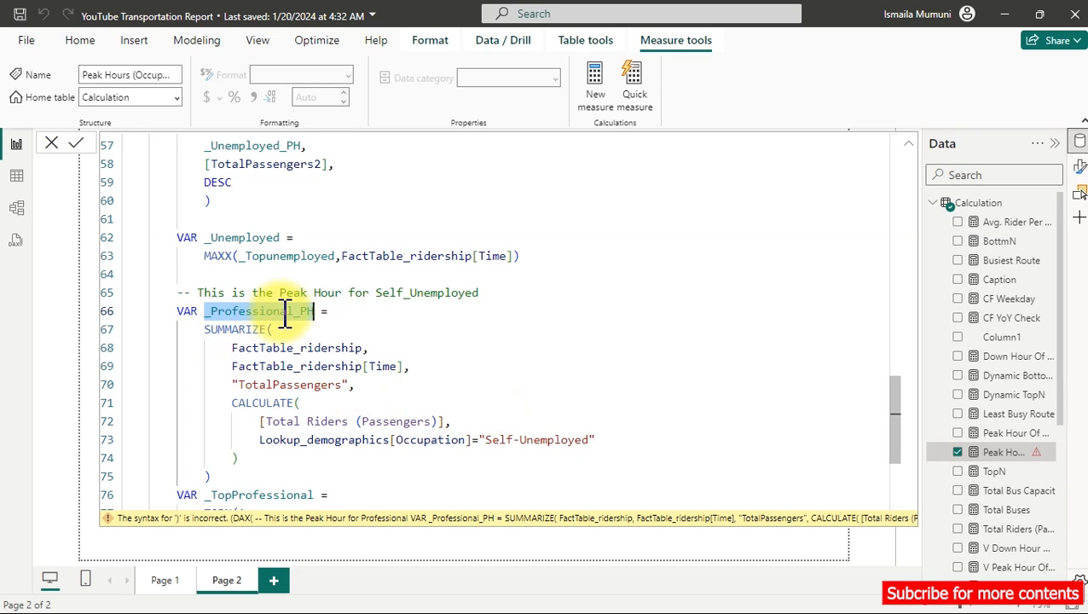
left_click(295, 312)
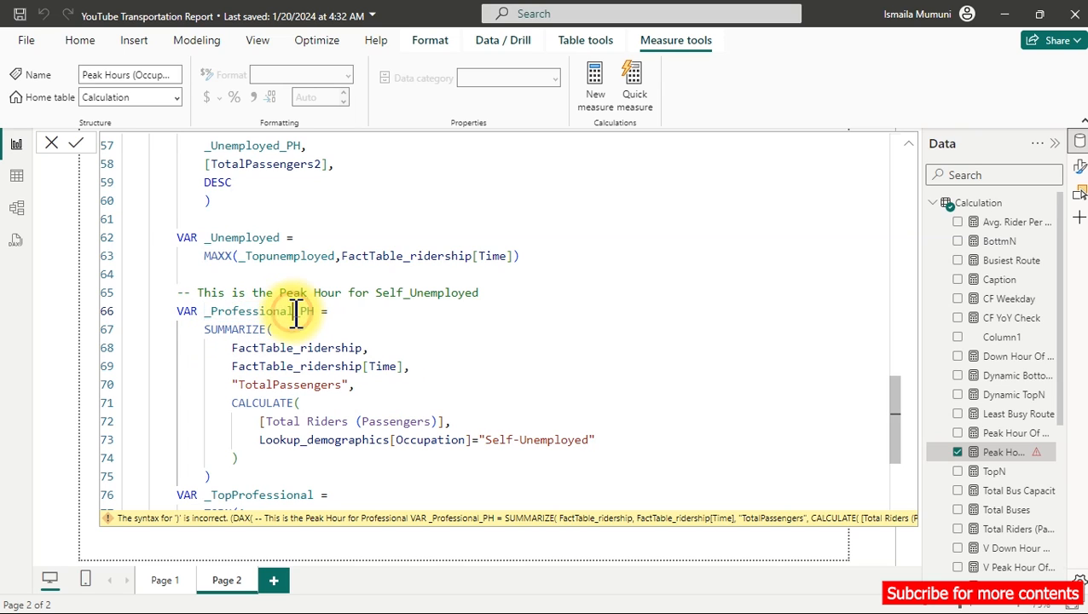
key("BackSpace")
key("BackSpace")
key("BackSpace")
key("BackSpace")
key("BackSpace")
key("BackSpace")
key("BackSpace")
key("BackSpace")
key("BackSpace")
key("BackSpace")
key("BackSpace")
key("BackSpace")
type("SelfUmemployed")
Step: Rename the summarized column in the _SelfUmemployed_PH variable to "TotalPassengers3"
left_click(340, 385)
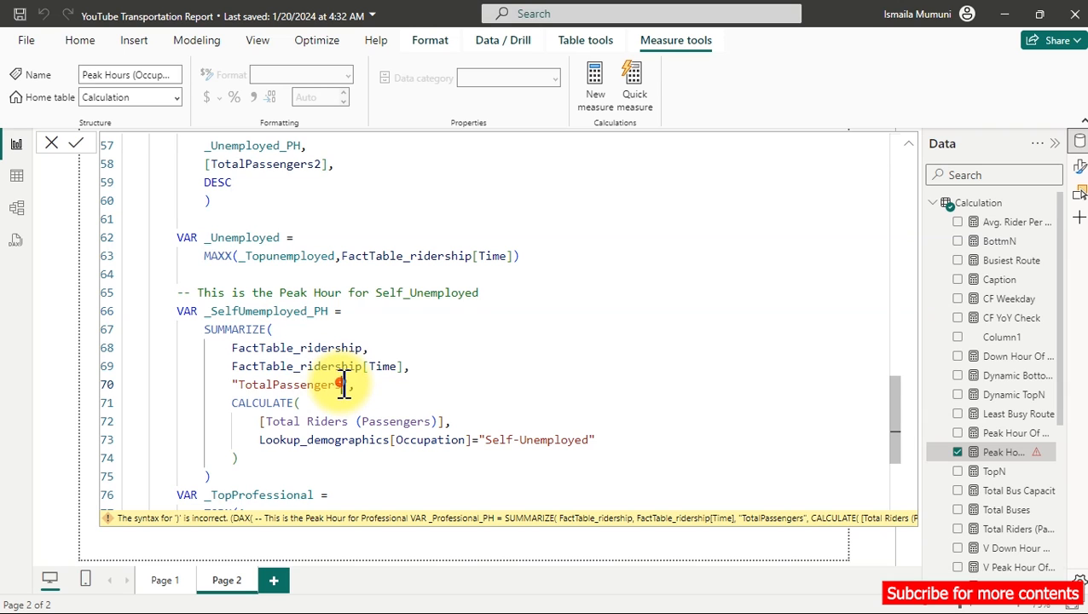
double_click(342, 384)
type("3")
Step: Rename the TOPN variable in the Self_Unemployed block to _TopSelfUnemployed
scroll(341, 410, "down", 2)
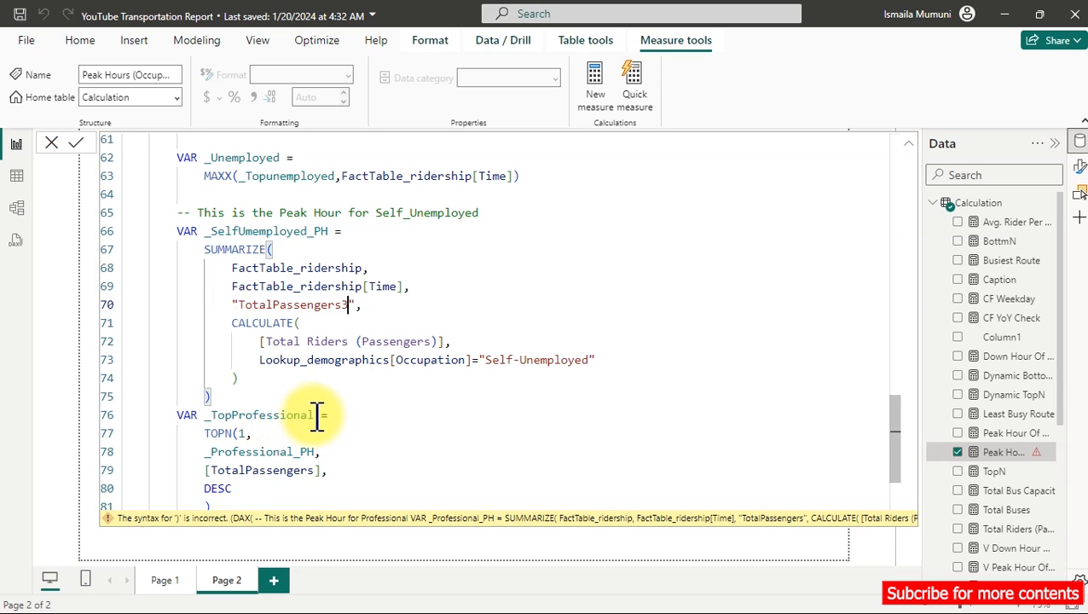
left_click_drag(314, 415, 231, 415)
key("BackSpace")
type("Un")
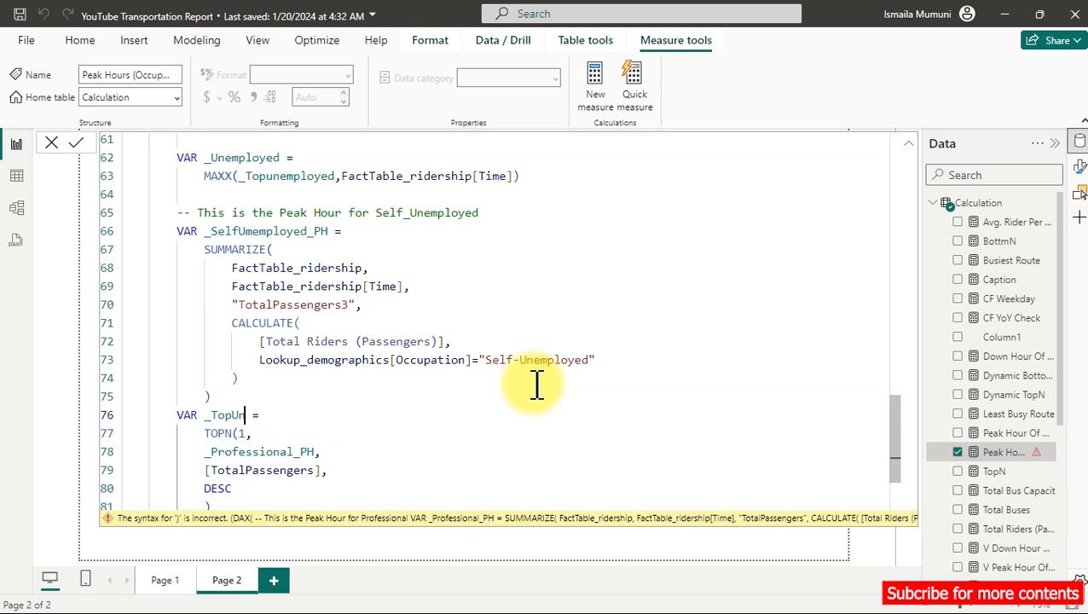
key("BackSpace")
key("BackSpace")
type("SelfUnempl")
key("BackSpace")
key("BackSpace")
key("BackSpace")
key("BackSpace")
type("ployed")
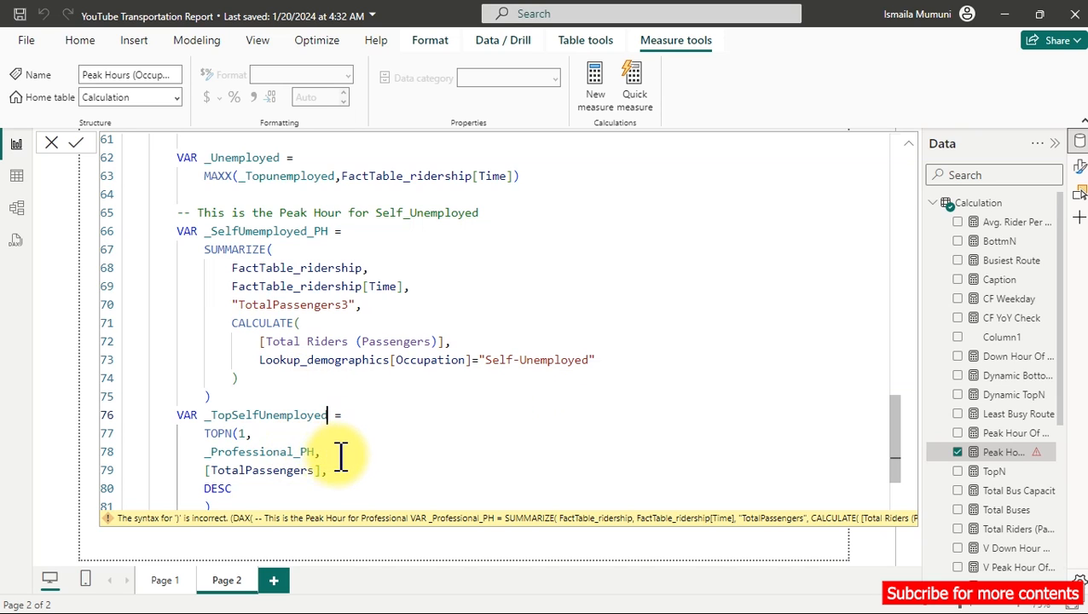
Step: Replace the table argument of the _TopSelfUnemployed variable's TOPN with _SelfUmemployed_PH
double_click(315, 452)
left_click(315, 452)
key("BackSpace")
key("BackSpace")
key("BackSpace")
key("BackSpace")
key("BackSpace")
key("BackSpace")
key("BackSpace")
key("BackSpace")
key("BackSpace")
key("BackSpace")
key("BackSpace")
key("BackSpace")
key("BackSpace")
key("BackSpace")
key("BackSpace")
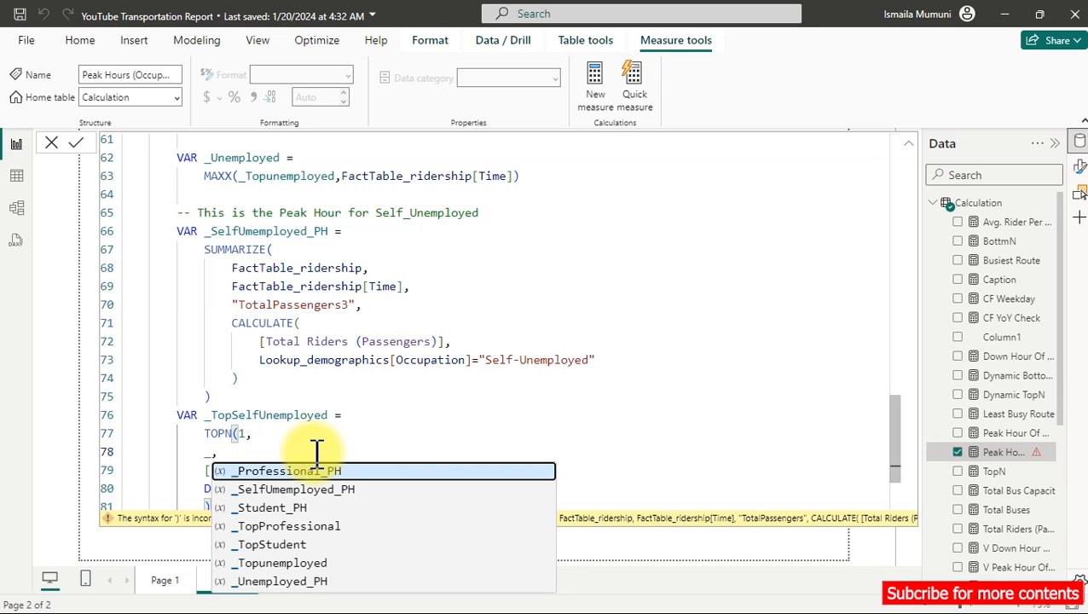
key("Down")
key("Down")
key("Down")
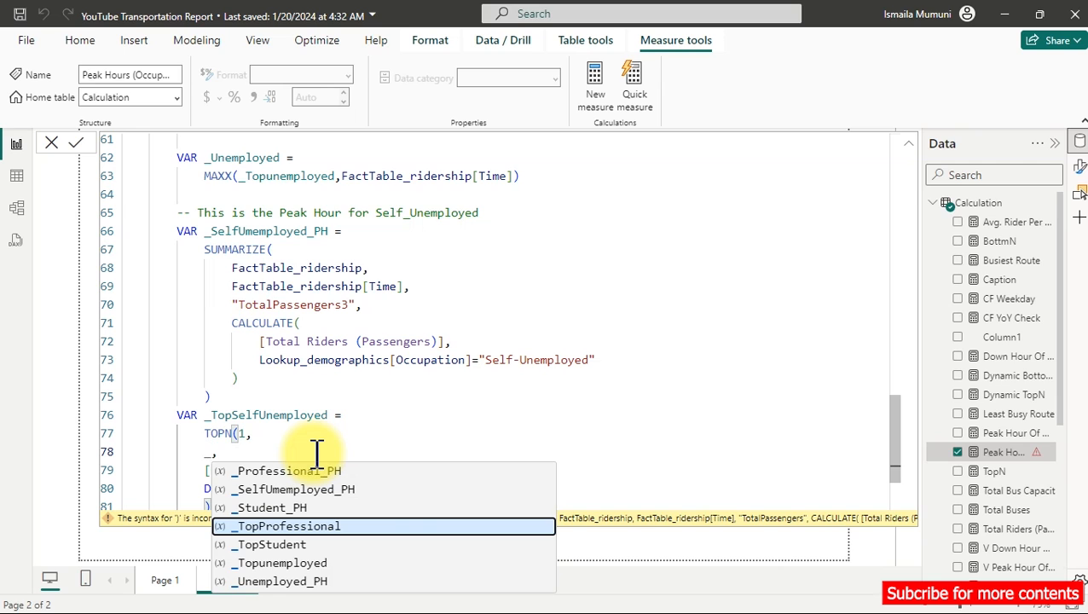
key("Down")
key("Up")
key("Up")
key("Up")
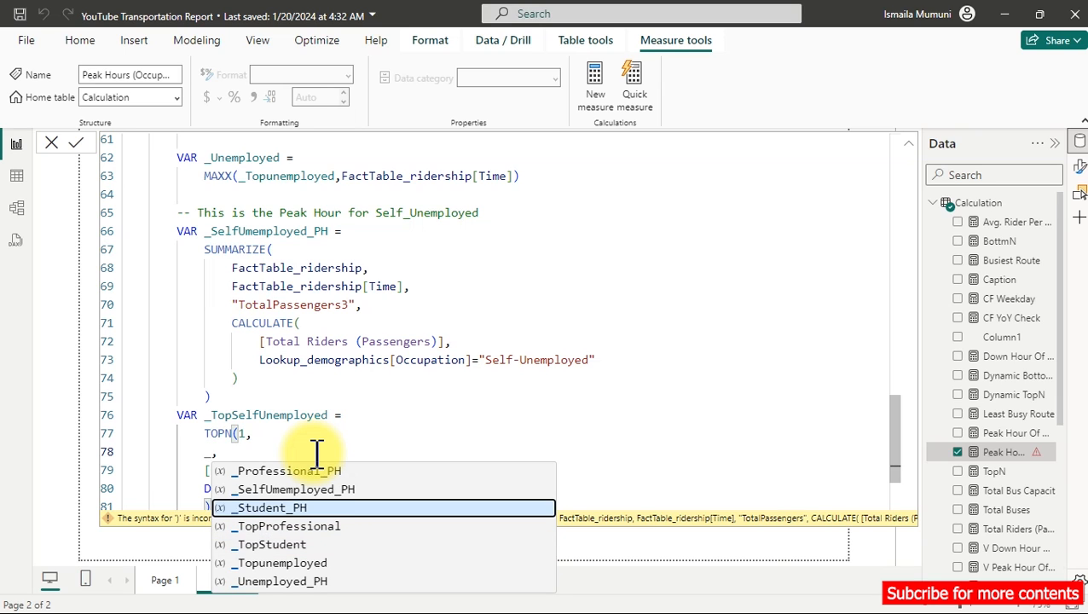
key("Tab")
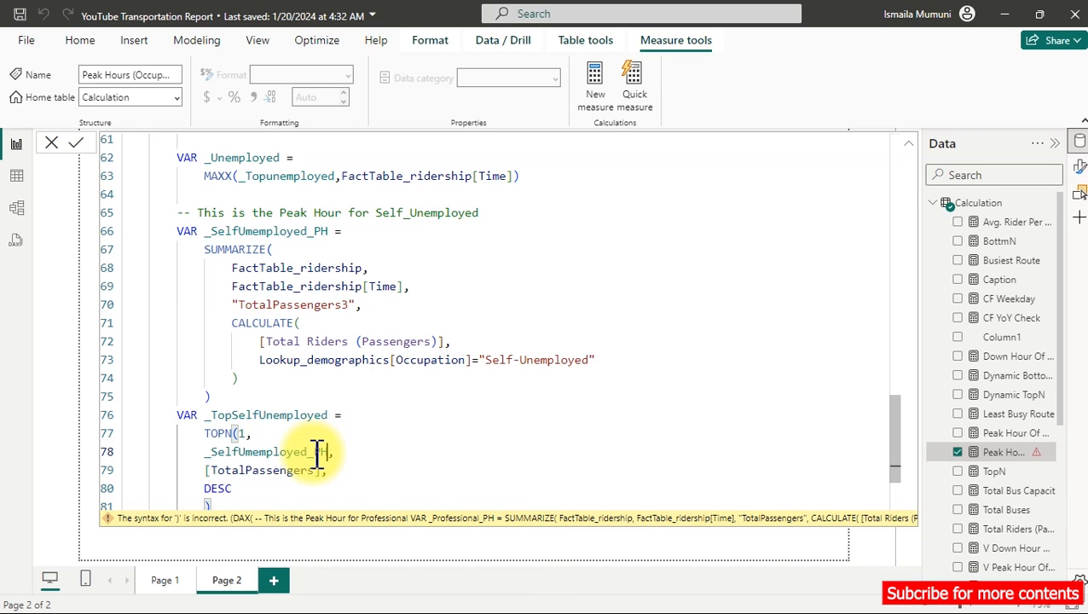
Step: Rename the MAXX result variable at the end of the Self_Unemployed block to _Unemployed
scroll(328, 428, "down", 2)
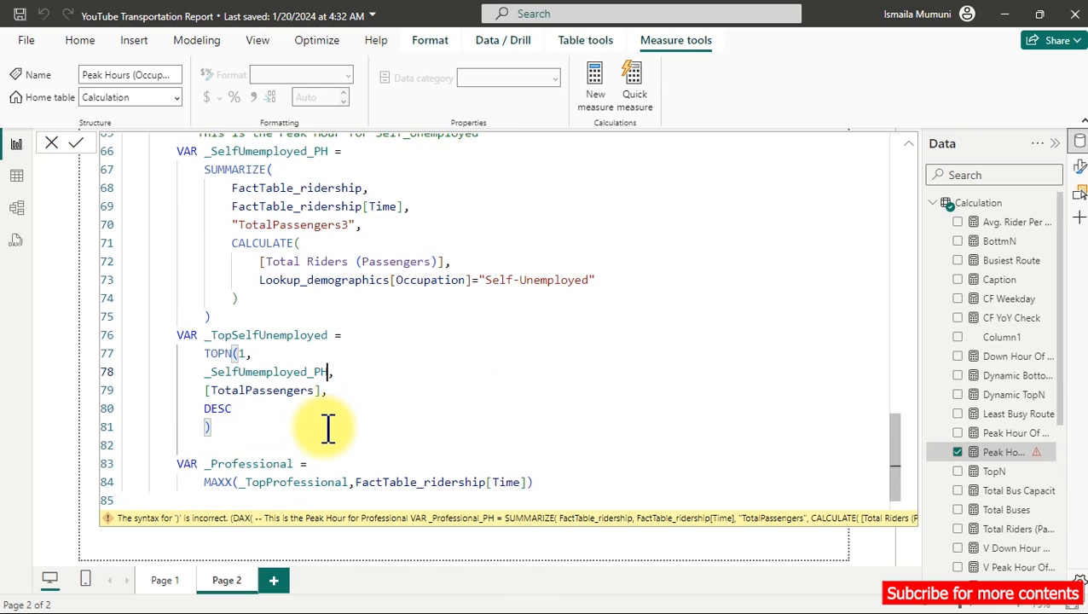
left_click_drag(294, 464, 210, 464)
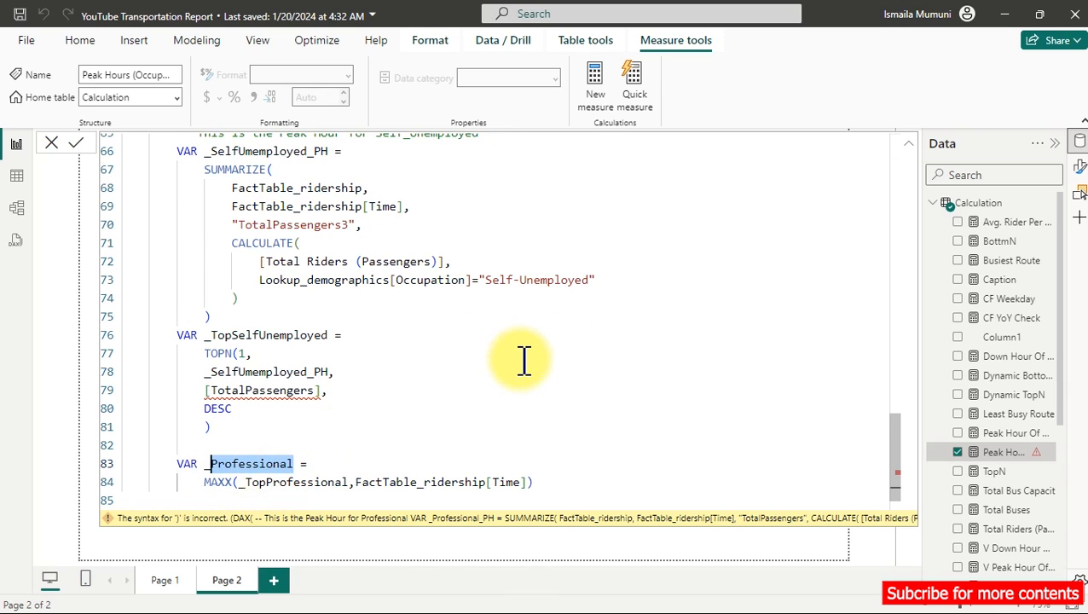
key("BackSpace")
type("Um")
key("BackSpace")
type("nemp")
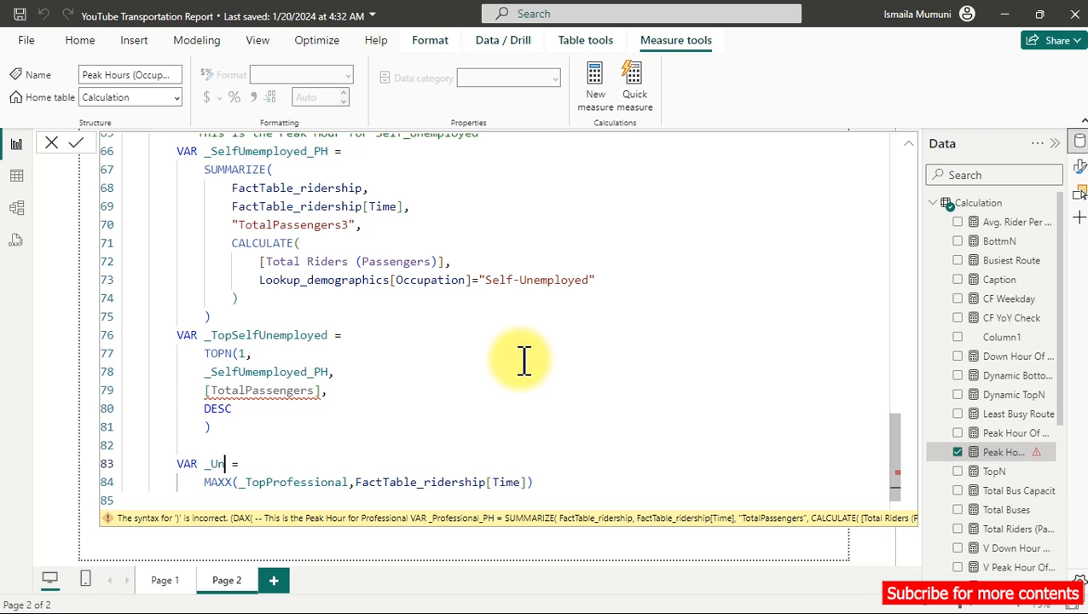
type("loyed")
Step: Replace the table argument of the MAXX in the Self_Unemployed block with _TopSelfUnemployed
double_click(341, 482)
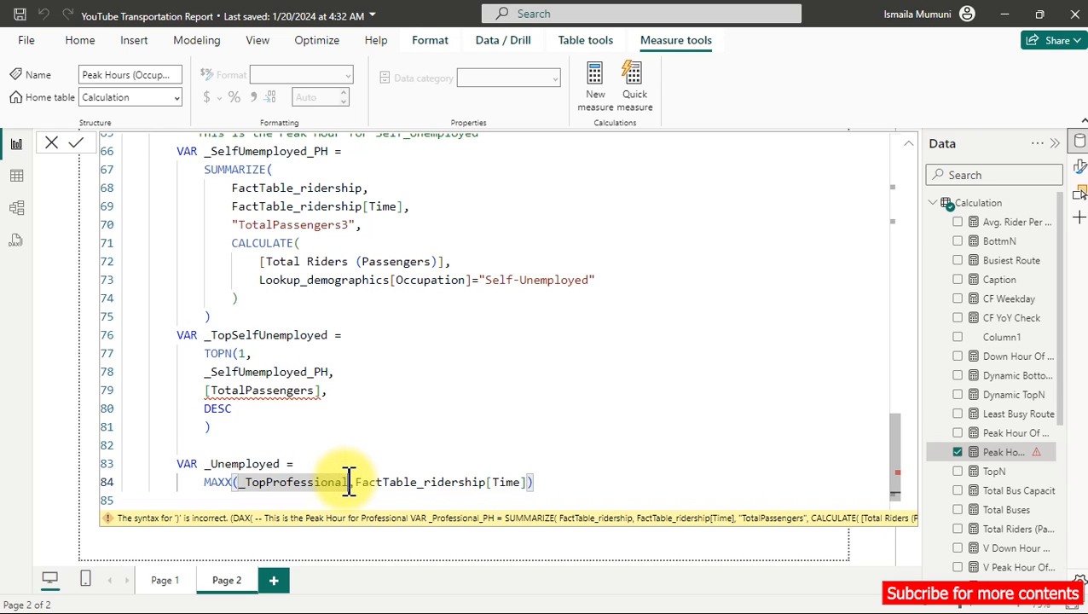
key("BackSpace")
key("BackSpace")
key("BackSpace")
key("BackSpace")
key("BackSpace")
key("BackSpace")
key("BackSpace")
key("BackSpace")
key("BackSpace")
key("BackSpace")
key("BackSpace")
key("BackSpace")
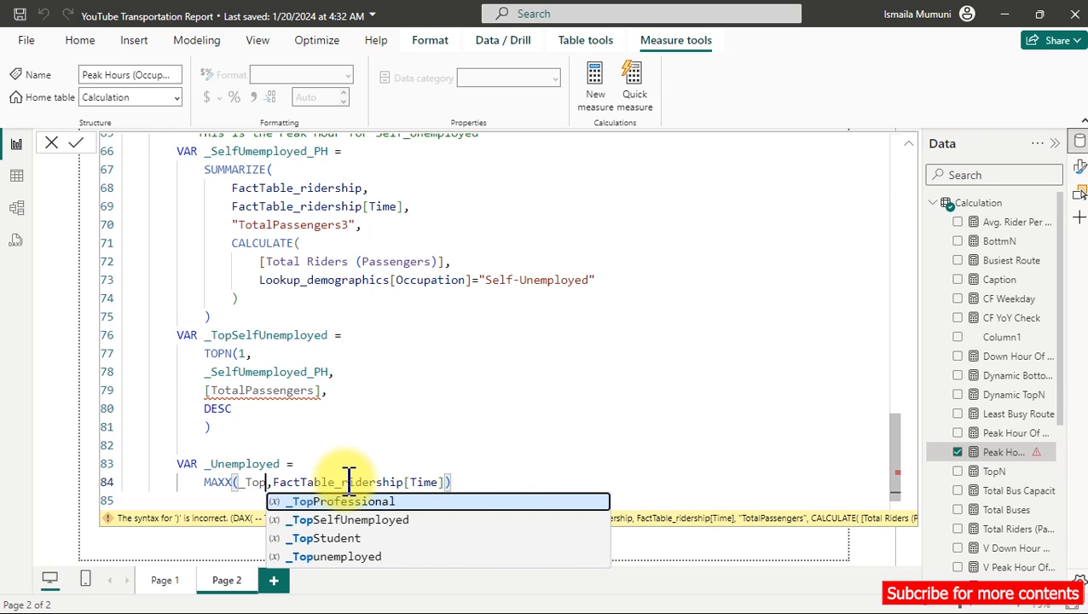
key("BackSpace")
key("Down")
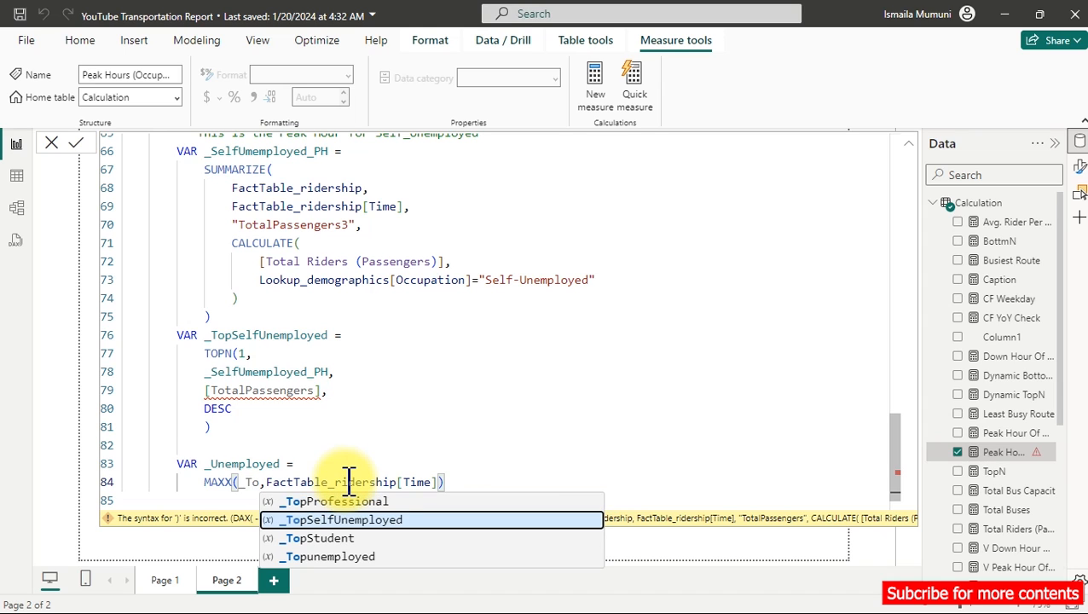
key("Tab")
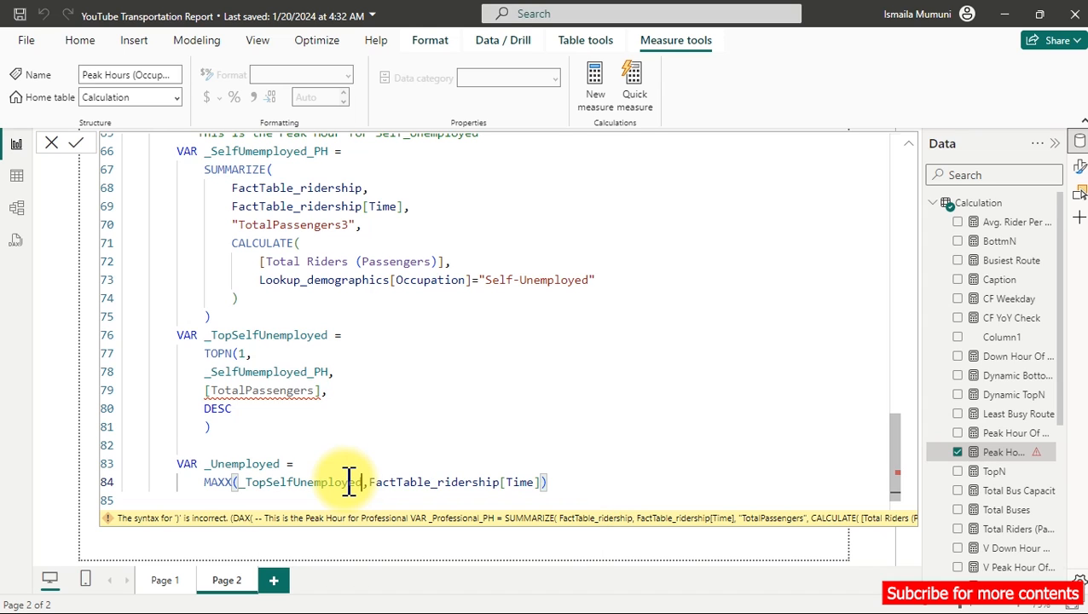
Step: Change the order-by column in the _TopSelfUnemployed variable's TOPN to [TotalPassengers3]
left_click(316, 392)
type("3")
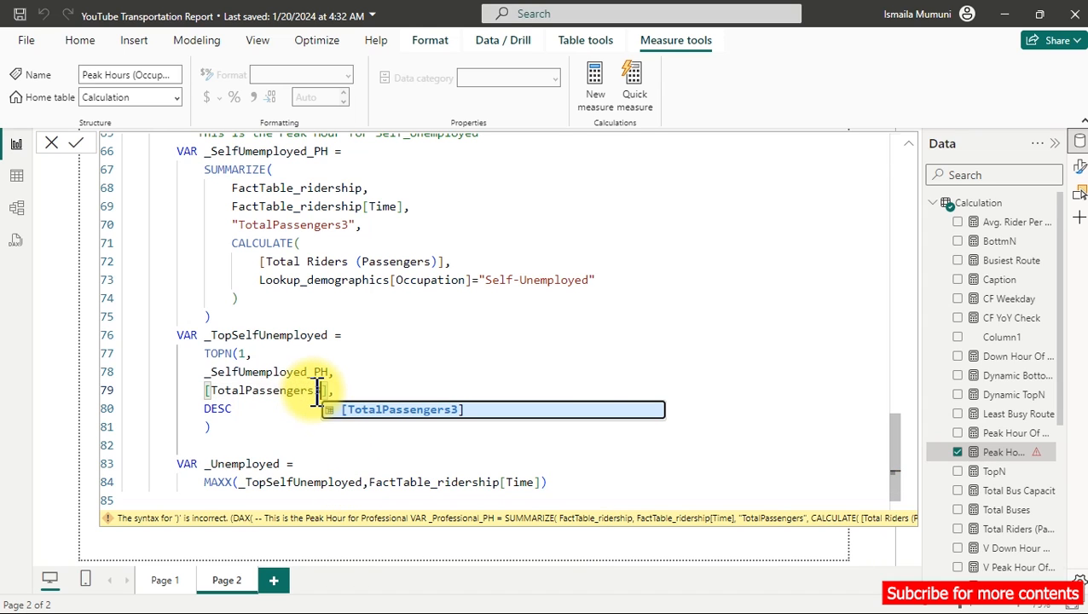
left_click(423, 340)
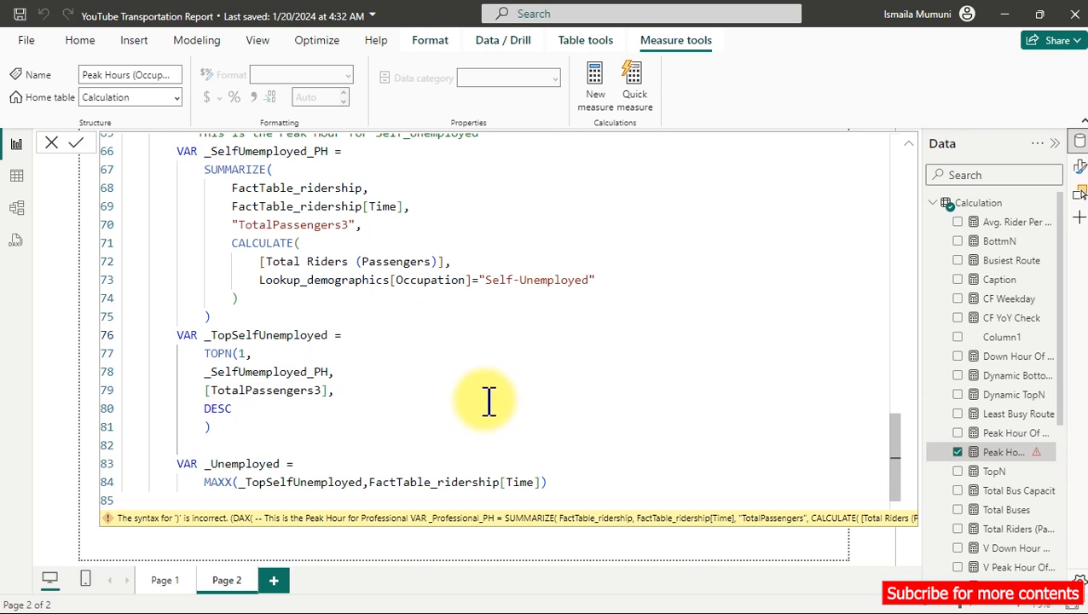
Step: Paste another copy of the Professional peak-hour block below the Self_Unemployed block, separated by a blank line
scroll(498, 412, "down", 1)
left_click(577, 449)
key("Return")
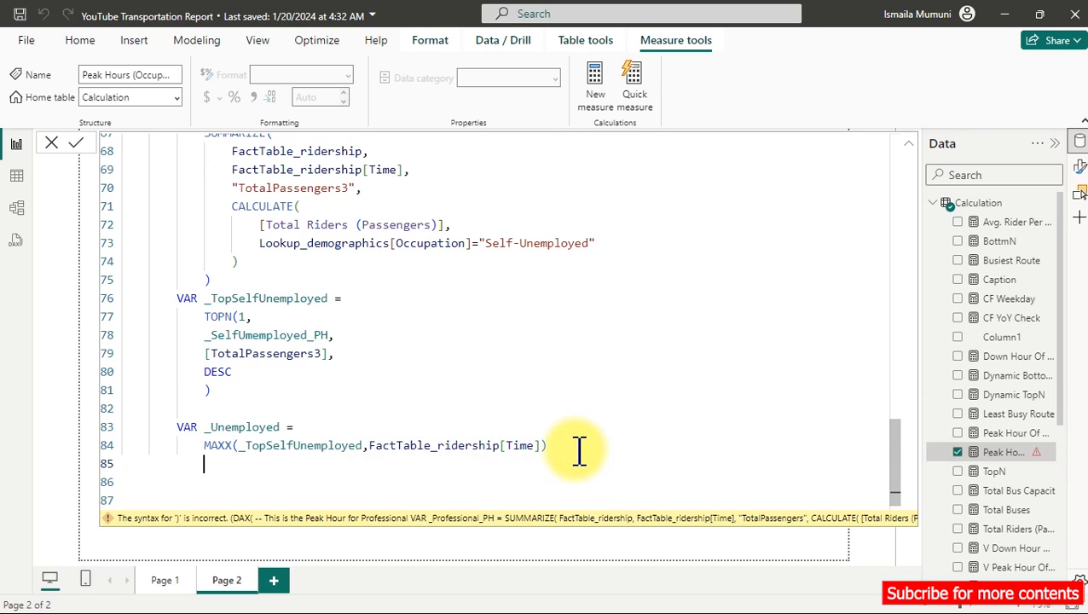
key("Return")
type("-- This is the Peak Hour for Professional VAR _Professional_PH = SUMMARIZE( FactTable_ridership, FactTable_ridership[Time], \"TotalPassengers\", CALCULATE( [Total Riders (Passengers)], Lookup_demographics[Occupation]=\"Professional\" ) ) VAR _TopProfessional = TOPN(1, _Professional_PH, [TotalPassengers], DESC )  VAR _Professional = MAXX(_TopProfessional,FactTable_ridership[Time])")
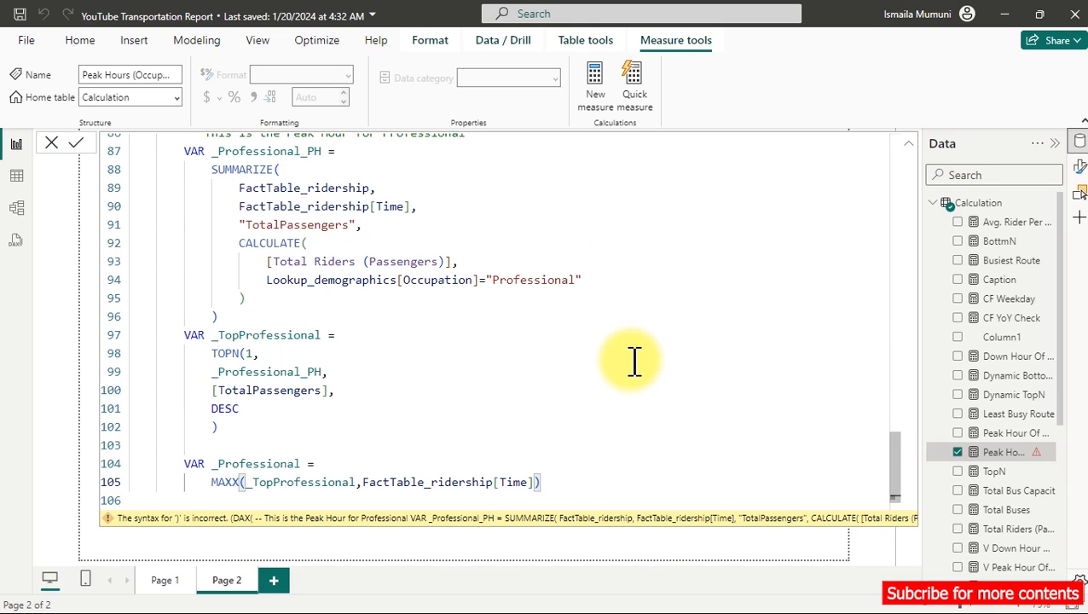
Step: Change the last block's comment to "This is the Peak Hour for Other" and its Lookup_demographics[Occupation] filter to "Other"
scroll(634, 359, "up", 3)
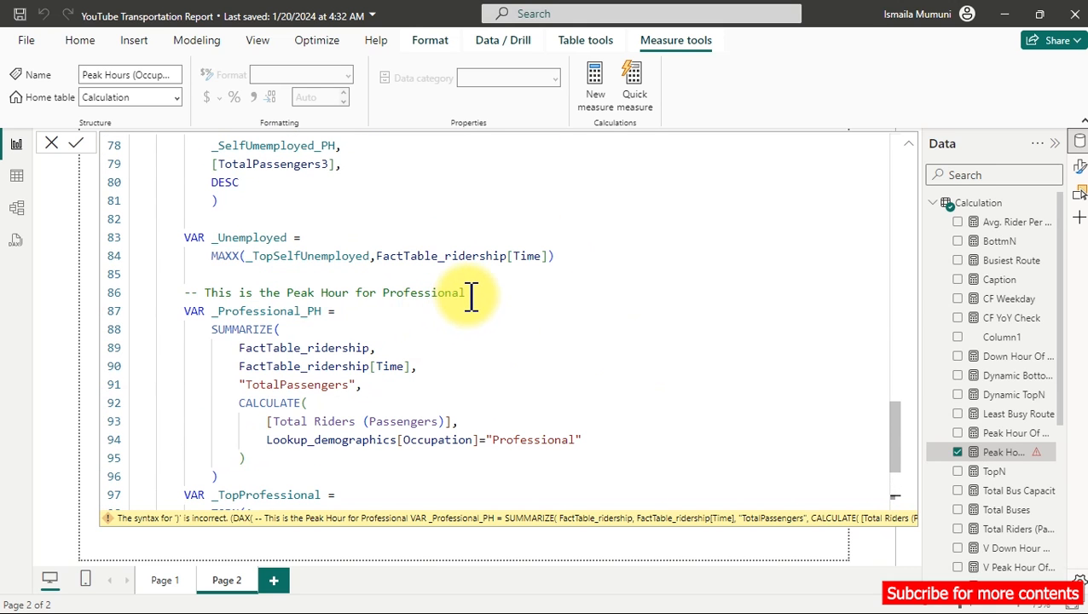
triple_click(432, 290)
double_click(389, 295)
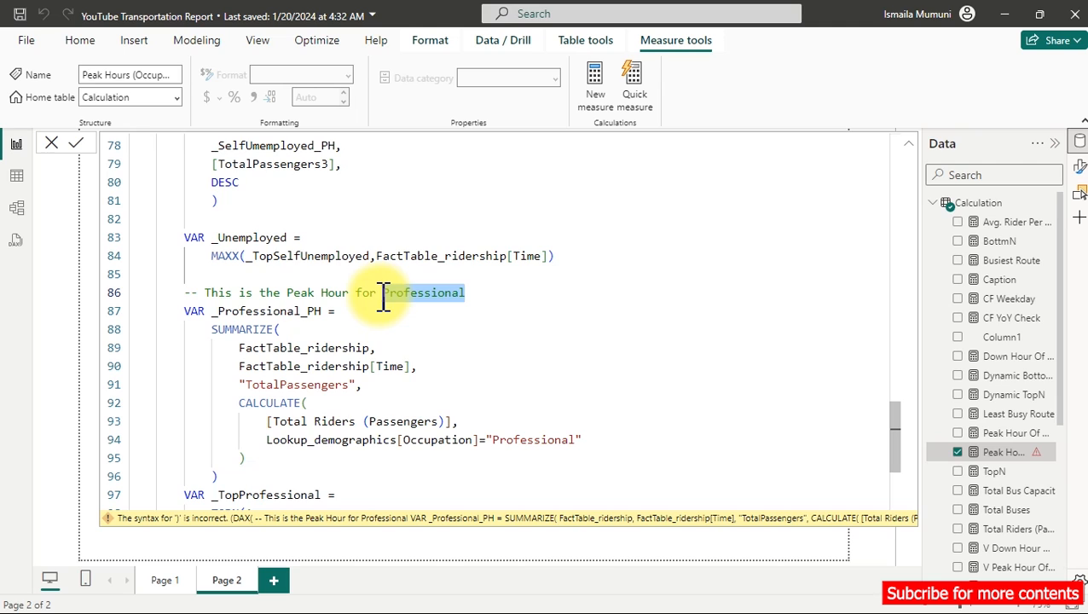
type("Other")
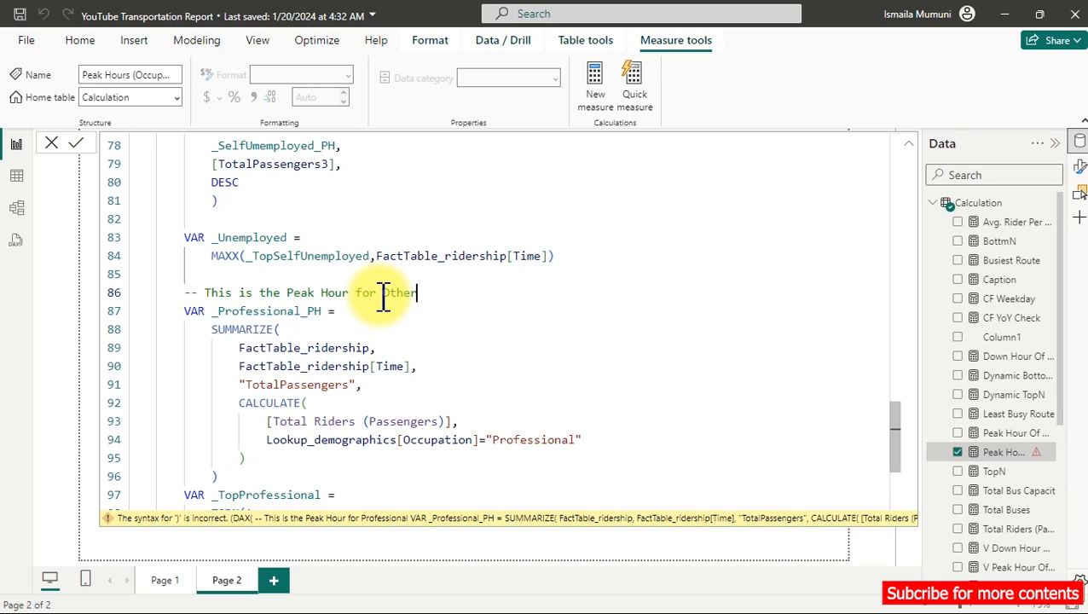
double_click(522, 441)
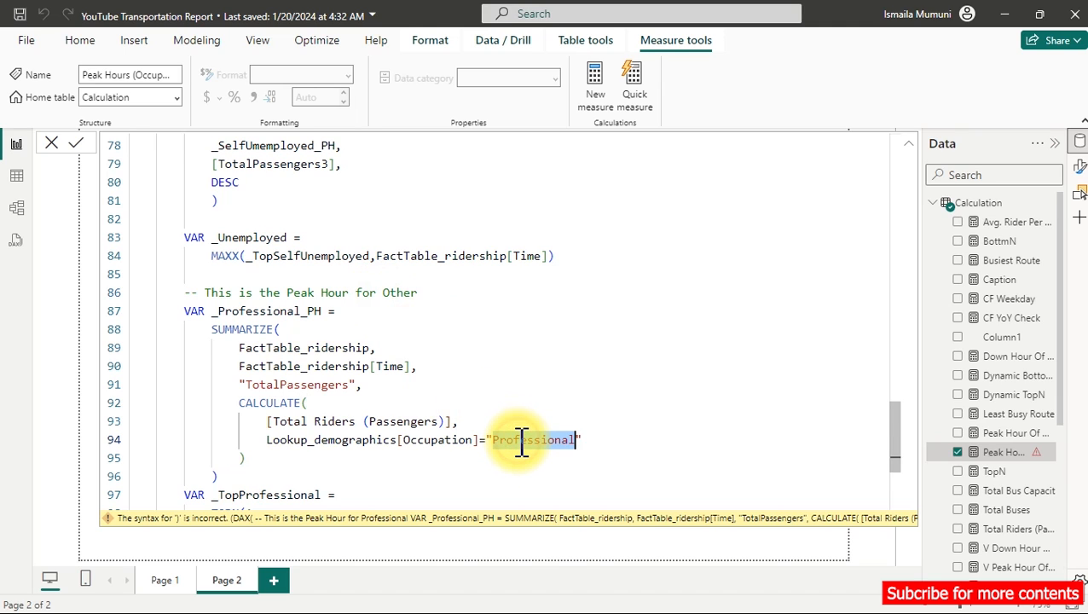
type("Other")
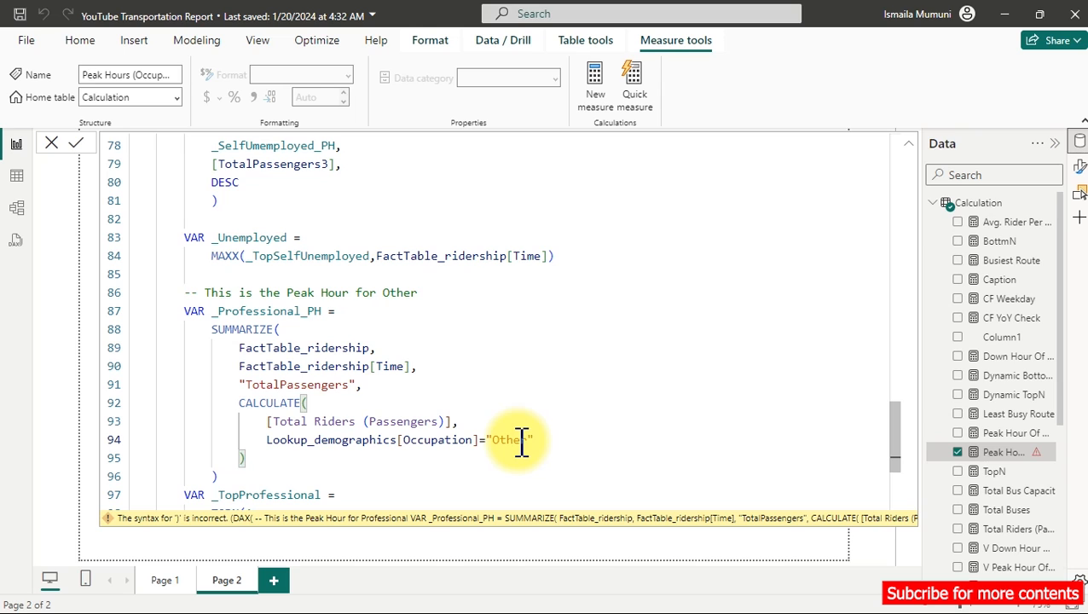
Step: Rename the SUMMARIZE variable in the Other block to _Other_PH
double_click(256, 312)
left_click(218, 311)
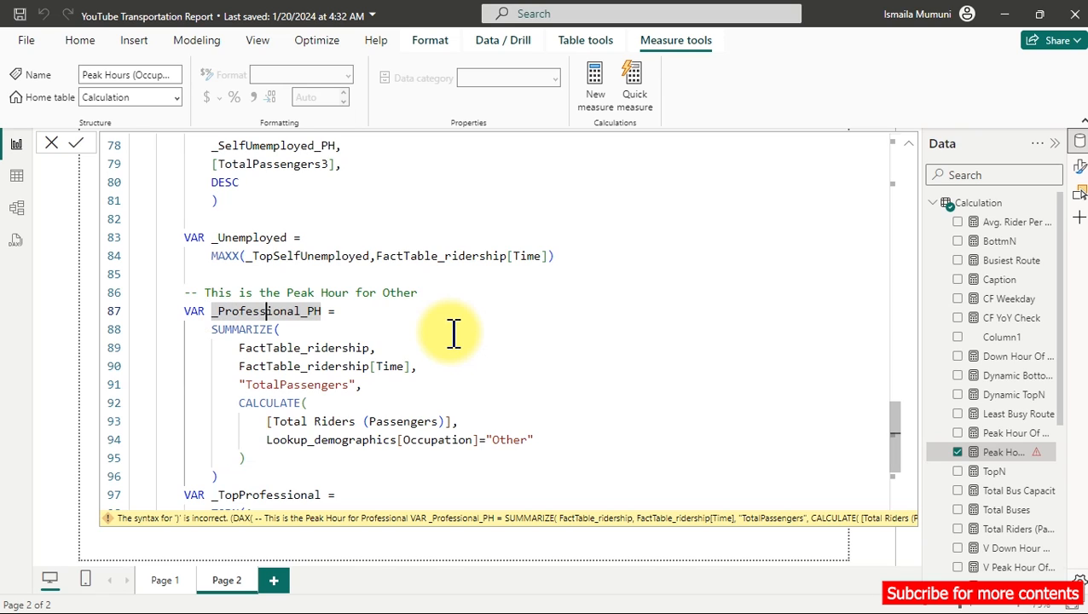
key("BackSpace")
key("BackSpace")
key("BackSpace")
key("BackSpace")
key("BackSpace")
key("BackSpace")
key("BackSpace")
key("BackSpace")
key("BackSpace")
key("BackSpace")
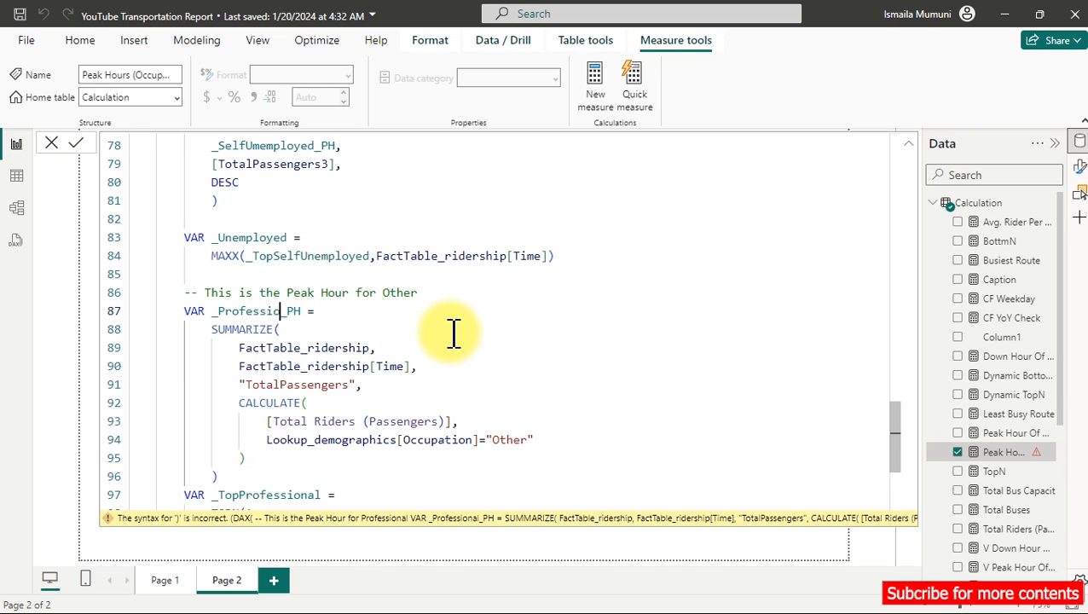
key("BackSpace")
key("BackSpace")
type("Other")
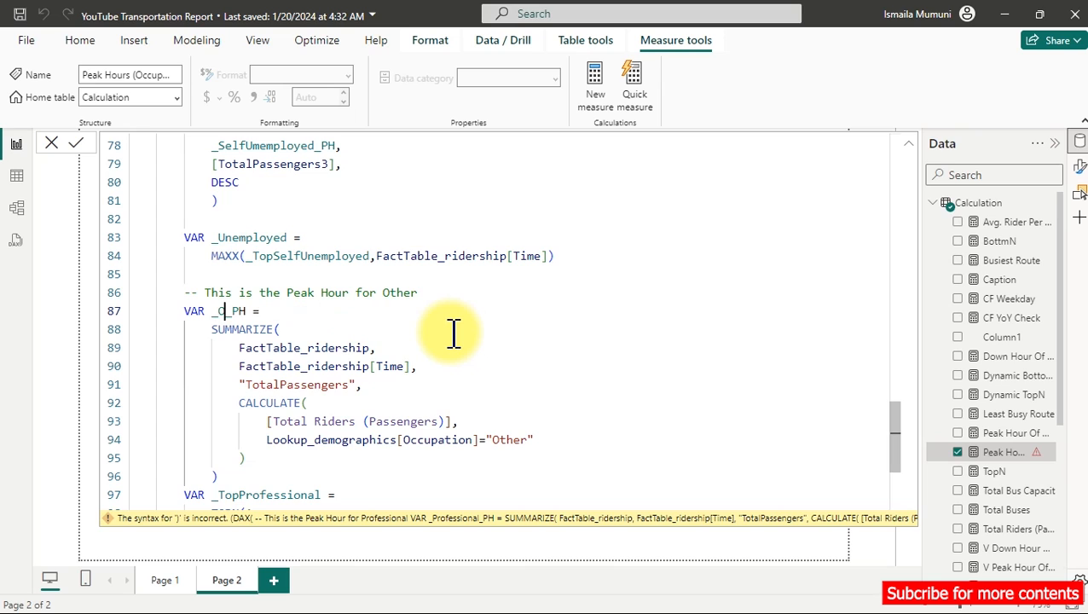
Step: Rename the summarized column in the _Other_PH variable to "TotalPassengers4"
left_click(353, 384)
double_click(353, 385)
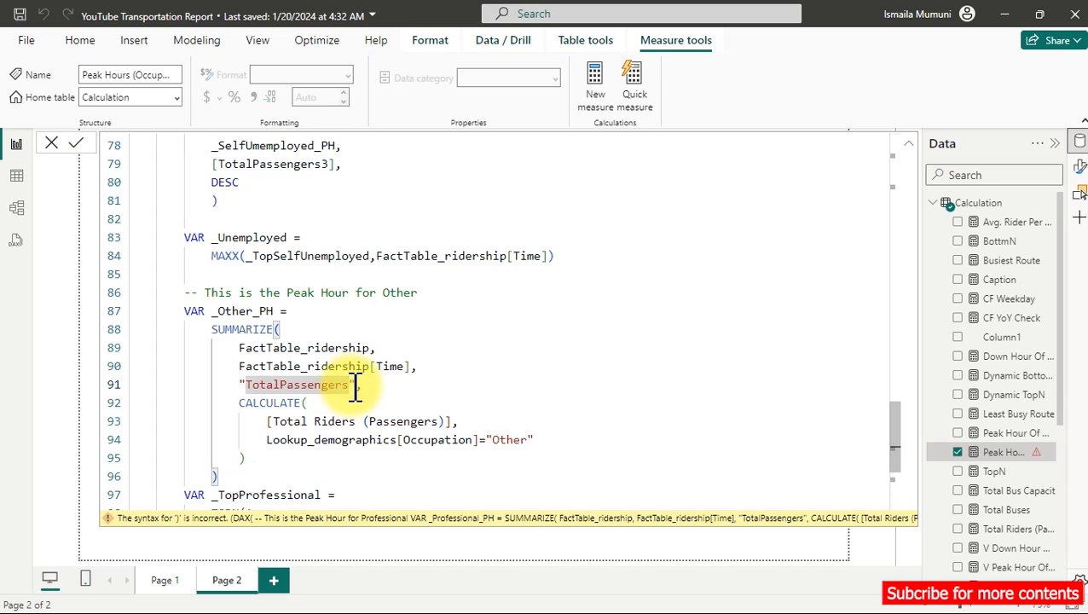
type("4")
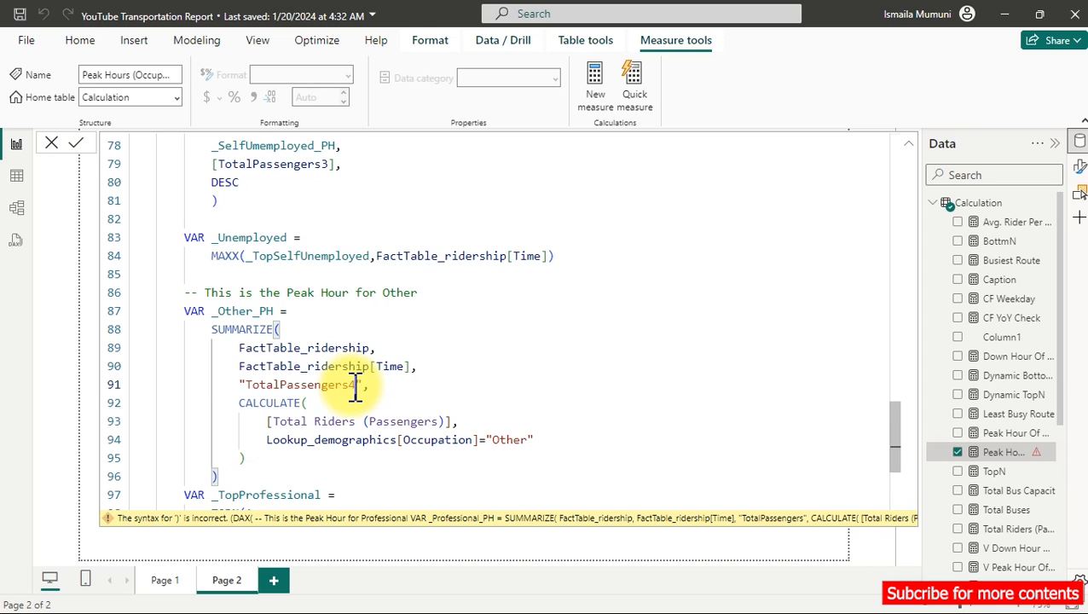
Step: Rename the TOPN variable in the Other block to _TopOther
scroll(354, 437, "down", 2)
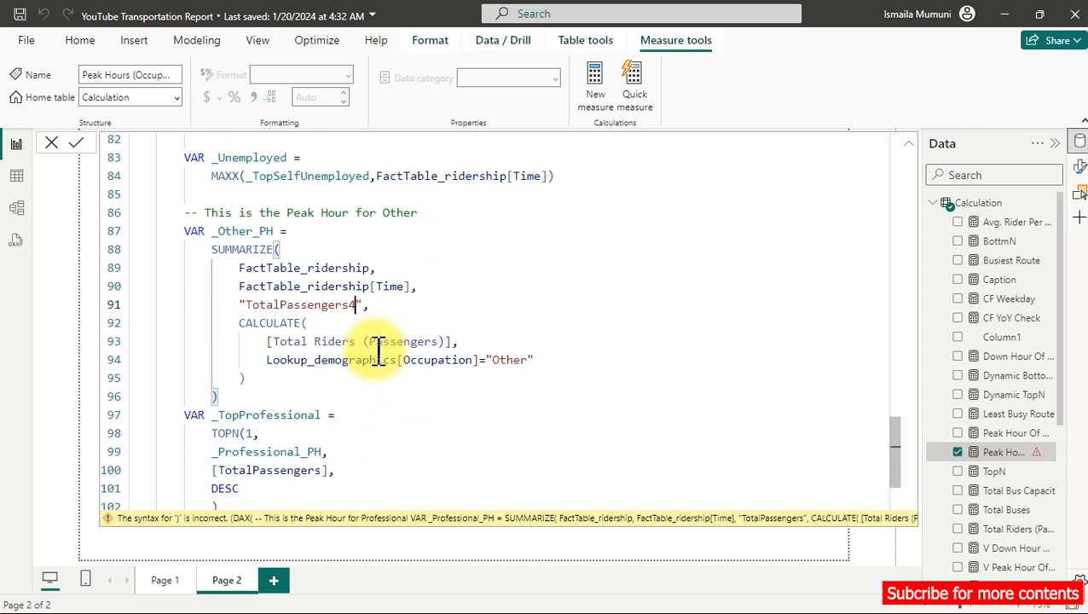
scroll(346, 381, "down", 1)
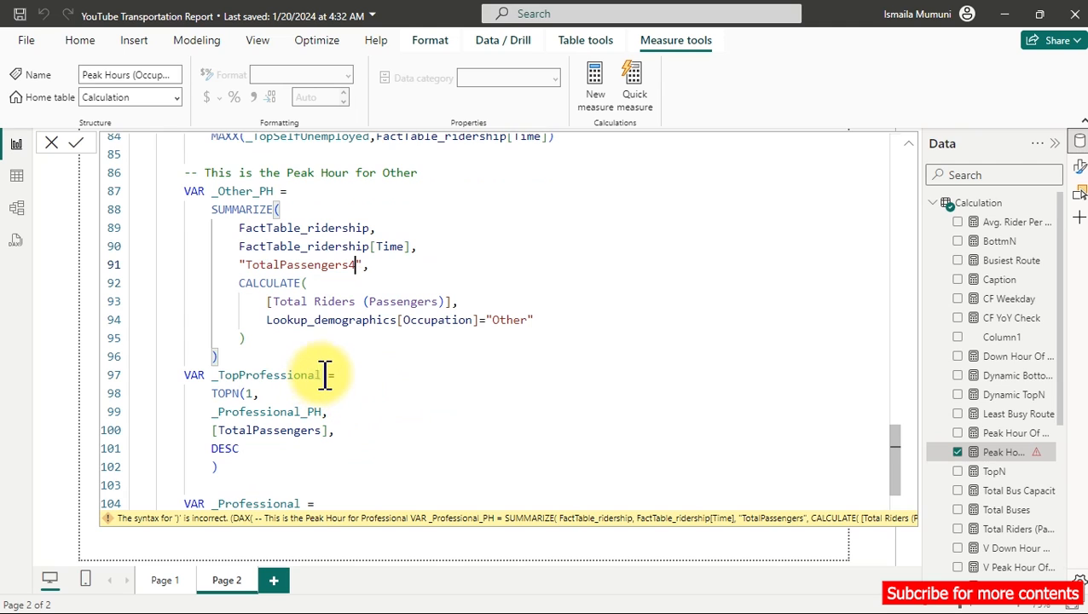
left_click_drag(323, 376, 241, 375)
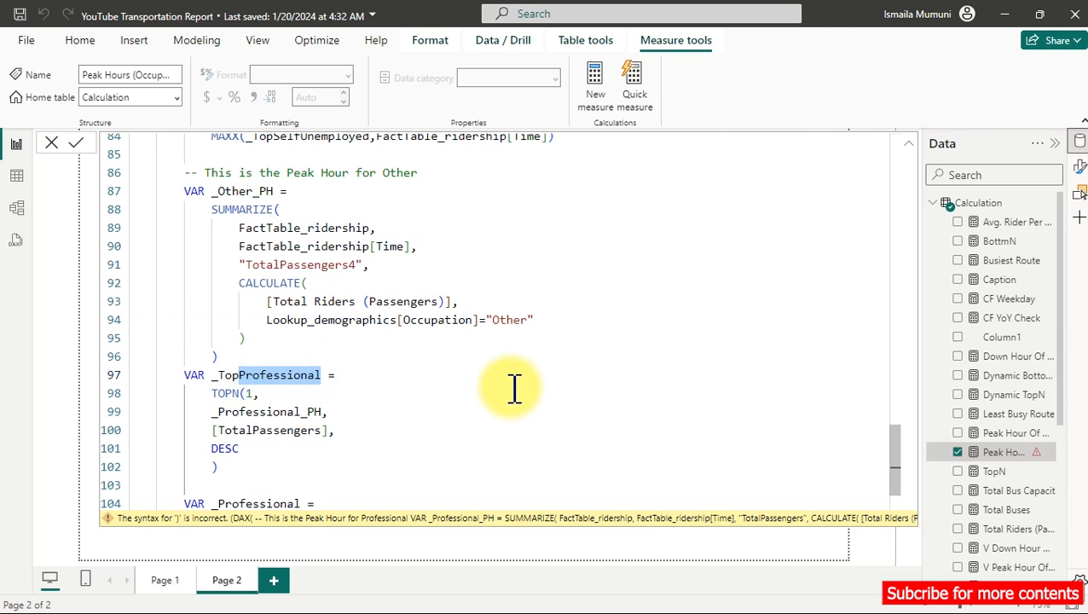
type("Other")
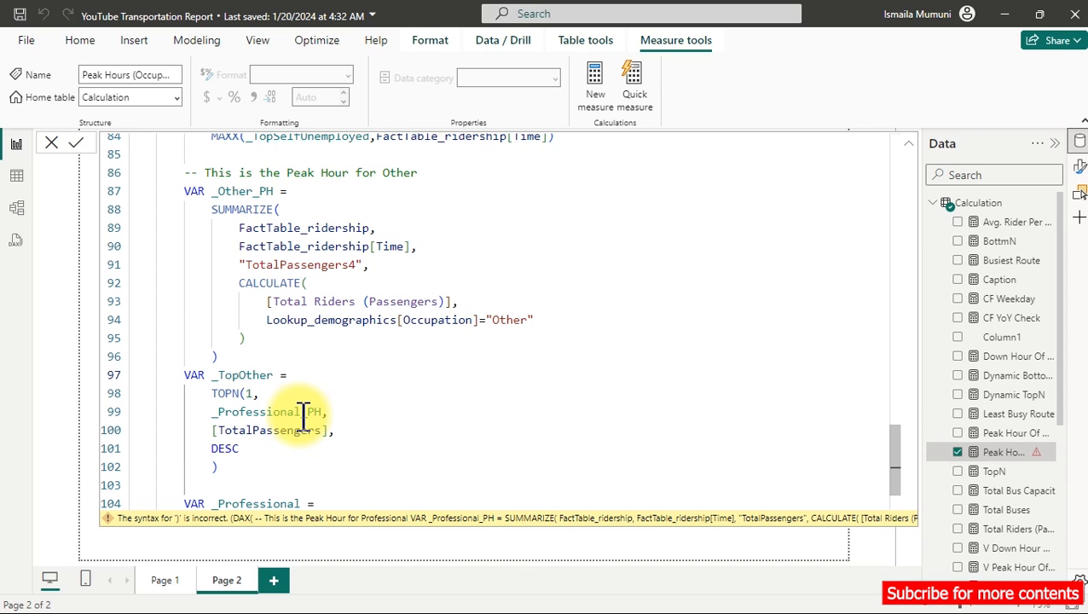
Step: Change the table argument of the _TopOther TOPN expression to _Other_PH
left_click_drag(301, 411, 220, 412)
key("BackSpace")
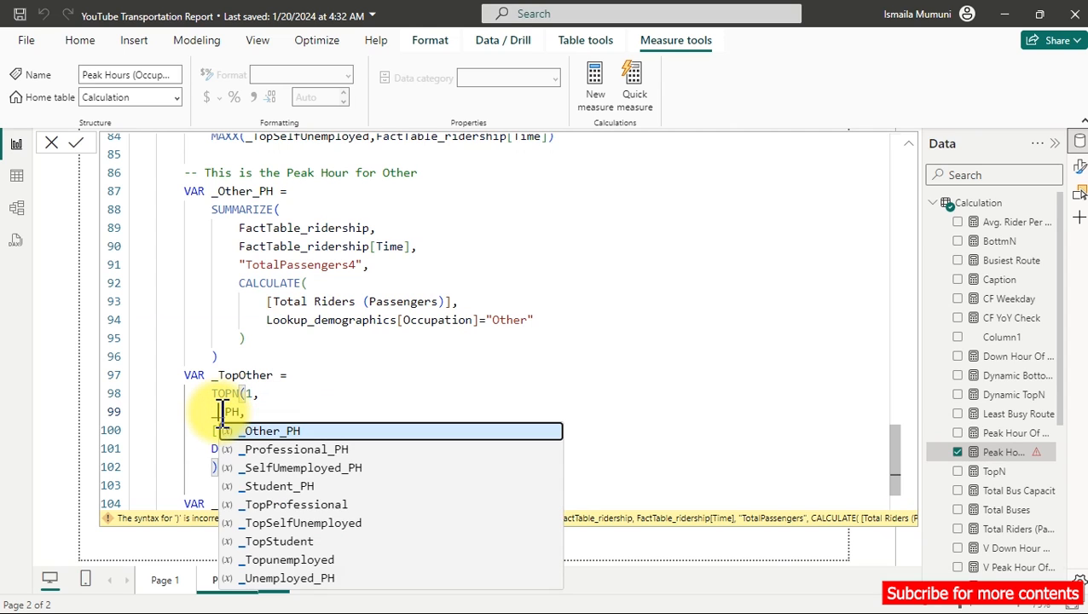
key("Tab")
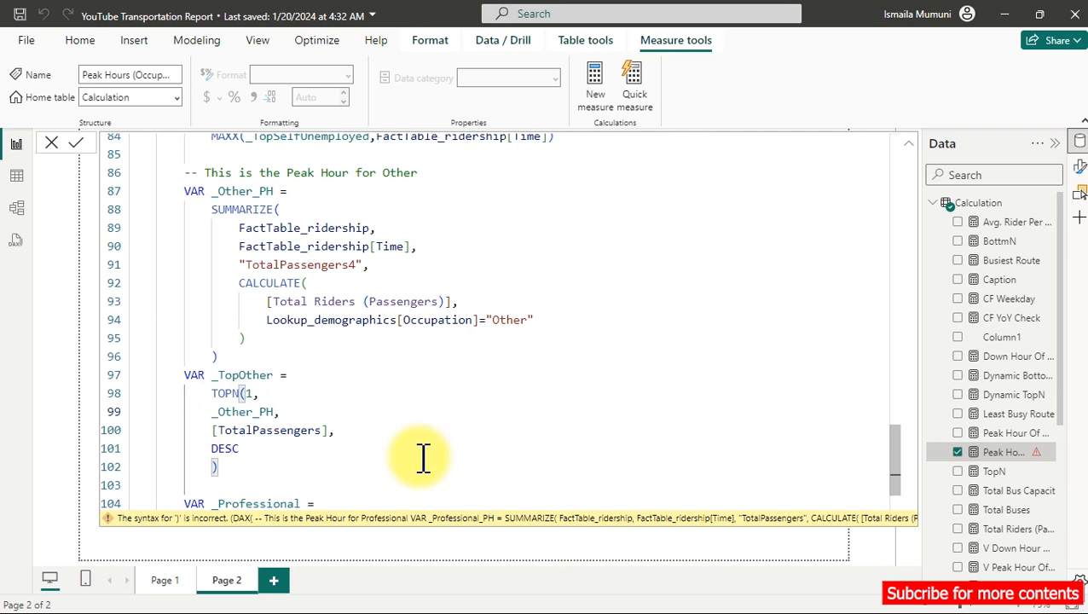
Step: Rename the Other block's result variable to _Other and make its MAXX expression evaluate _TopOther
scroll(328, 452, "down", 2)
left_click_drag(301, 427, 220, 426)
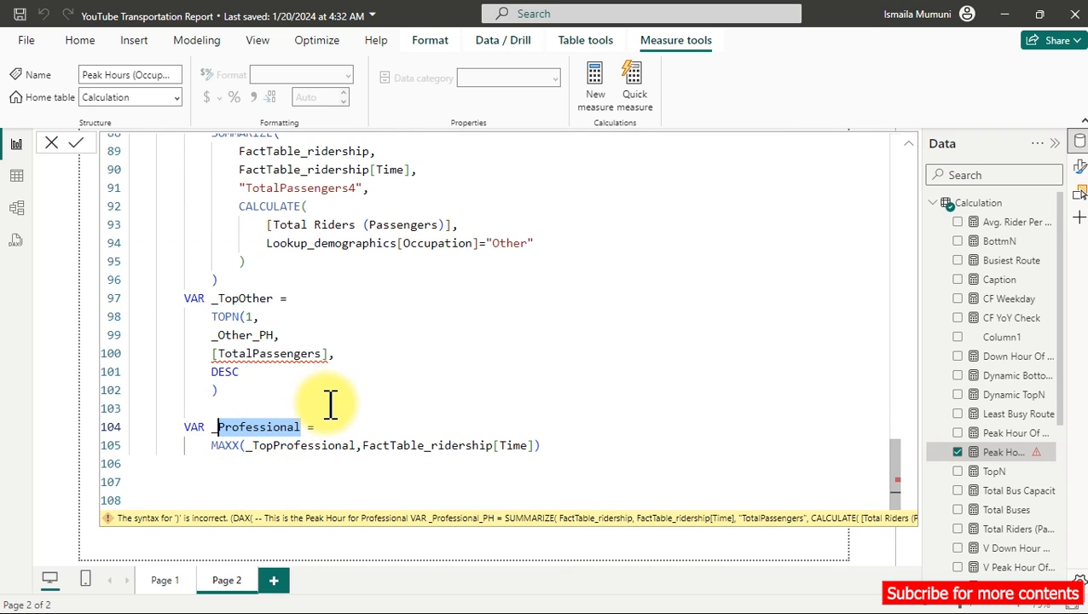
type("Other")
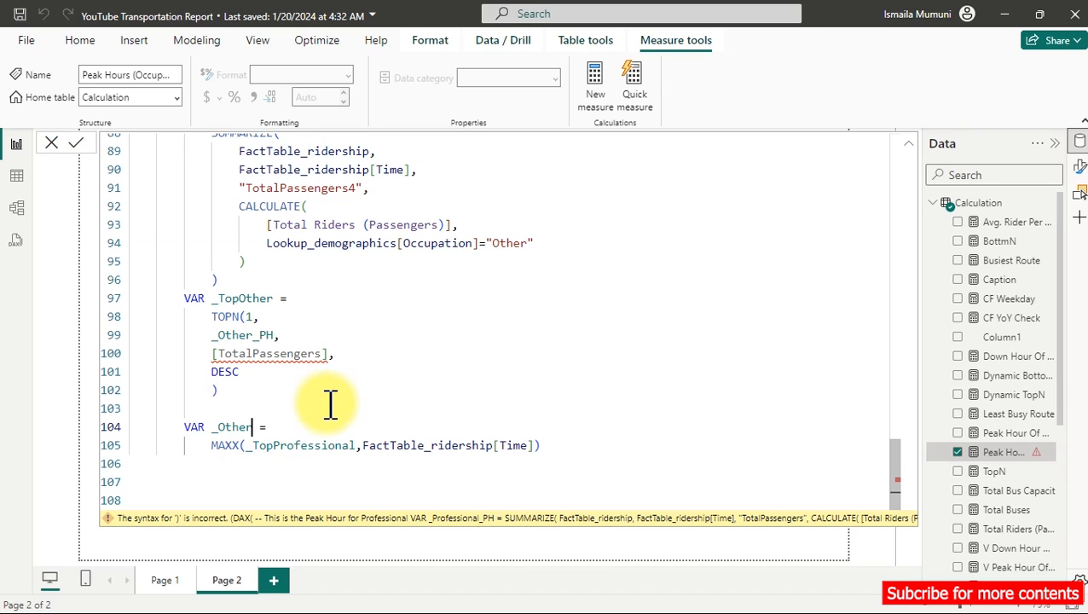
left_click_drag(356, 450, 251, 452)
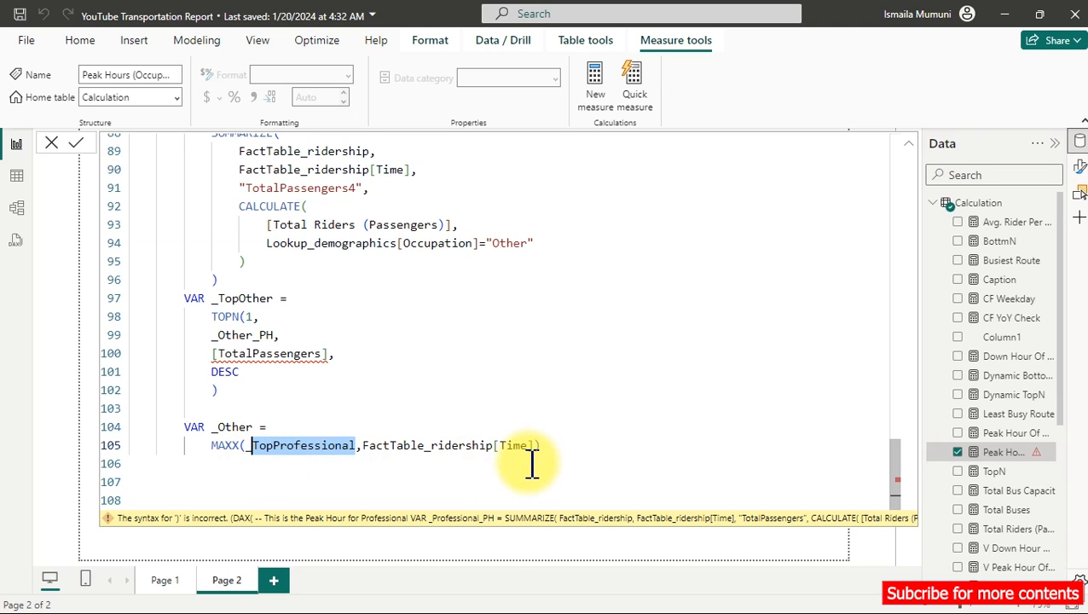
type("_")
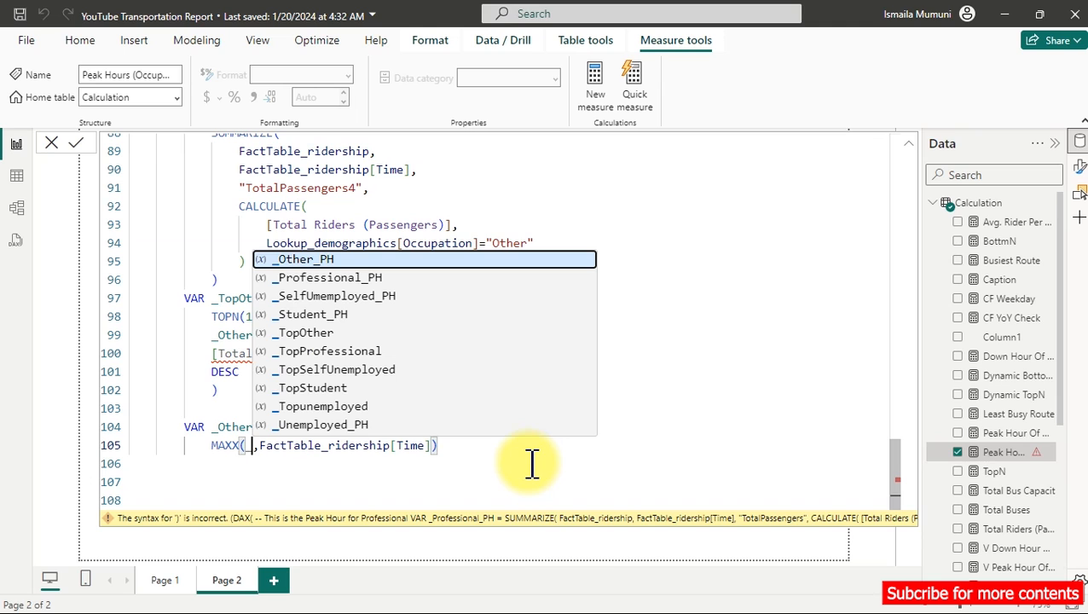
key("Down")
key("Down")
key("Down")
key("Down")
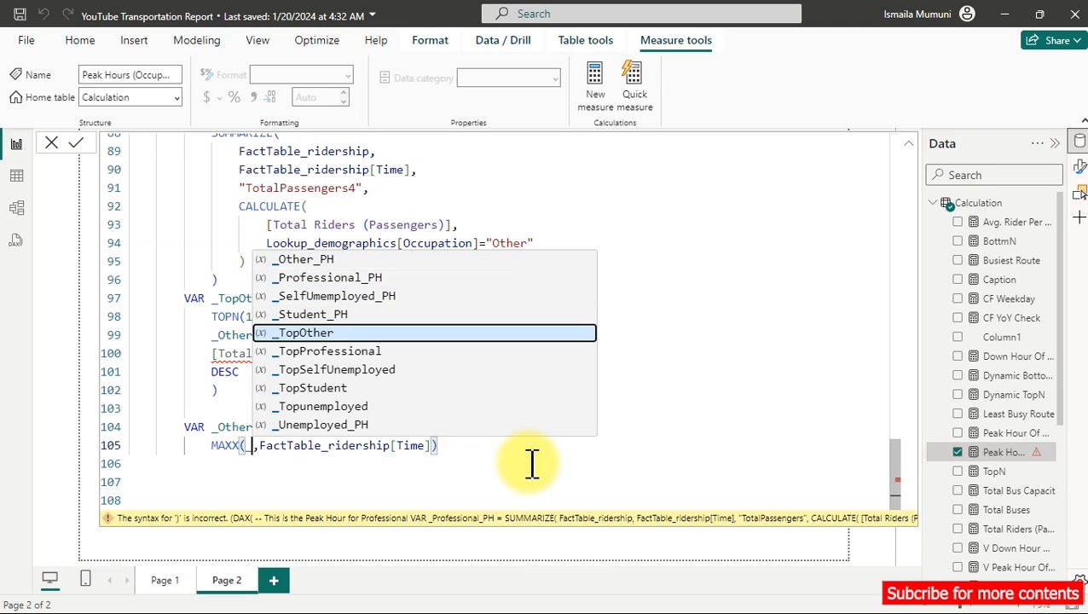
key("Tab")
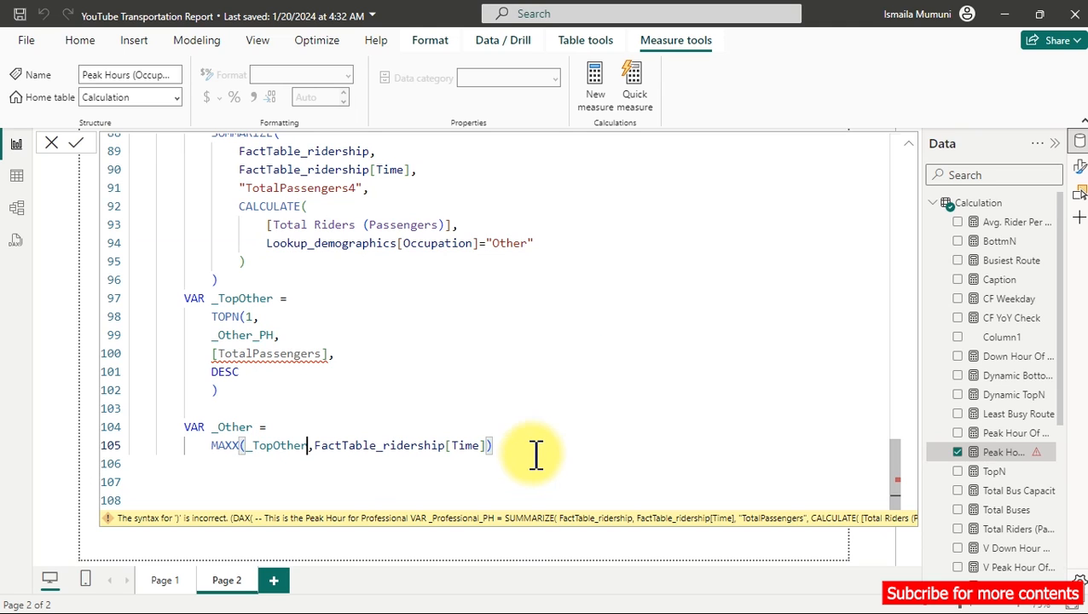
Step: Change the ordering column of the _TopOther TOPN expression to [TotalPassengers4]
double_click(328, 355)
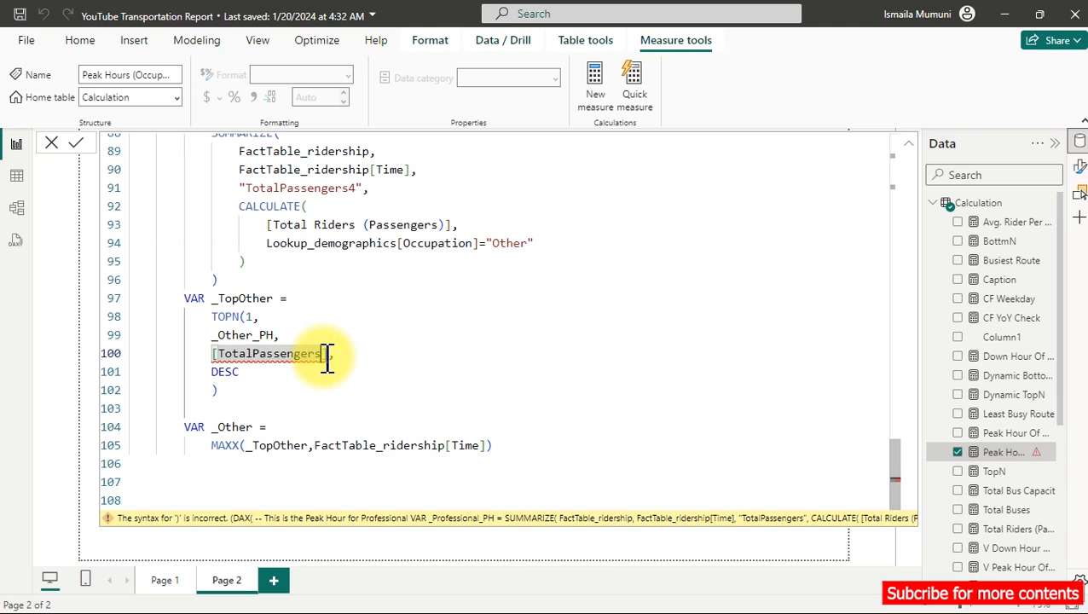
type("4")
left_click(447, 372)
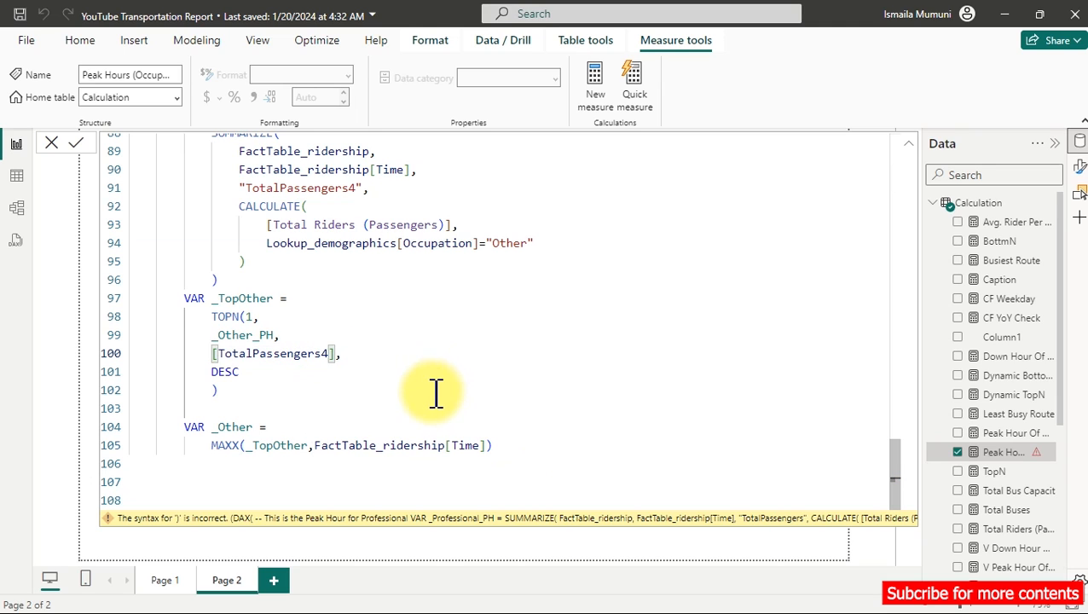
Step: Paste another copy of the Professional peak-hour block below the _Other variable, separated by a blank line
left_click(516, 441)
key("Return")
key("Return")
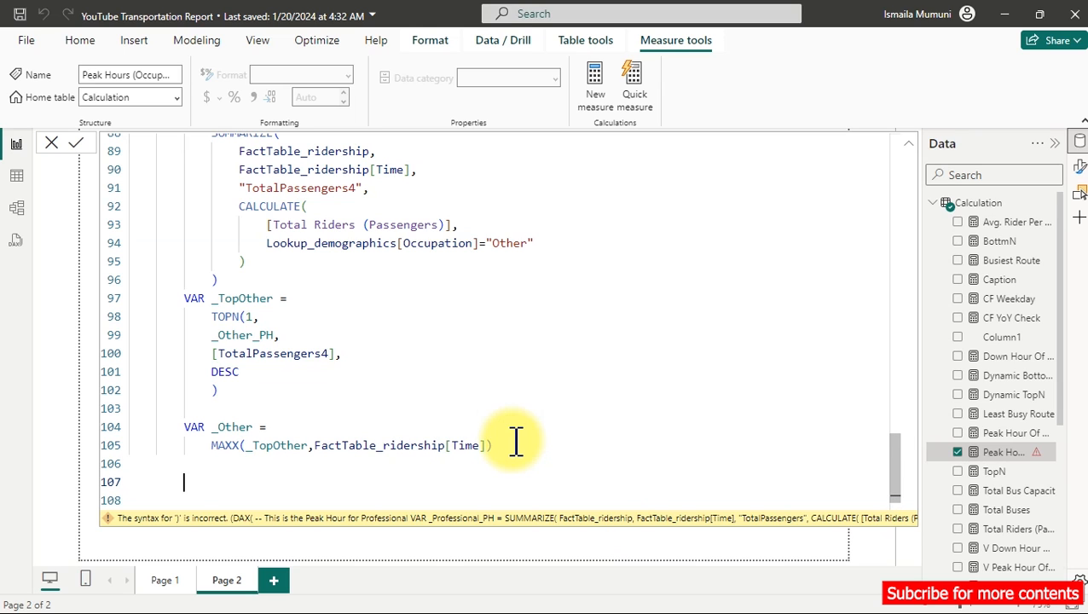
key("ctrl+v")
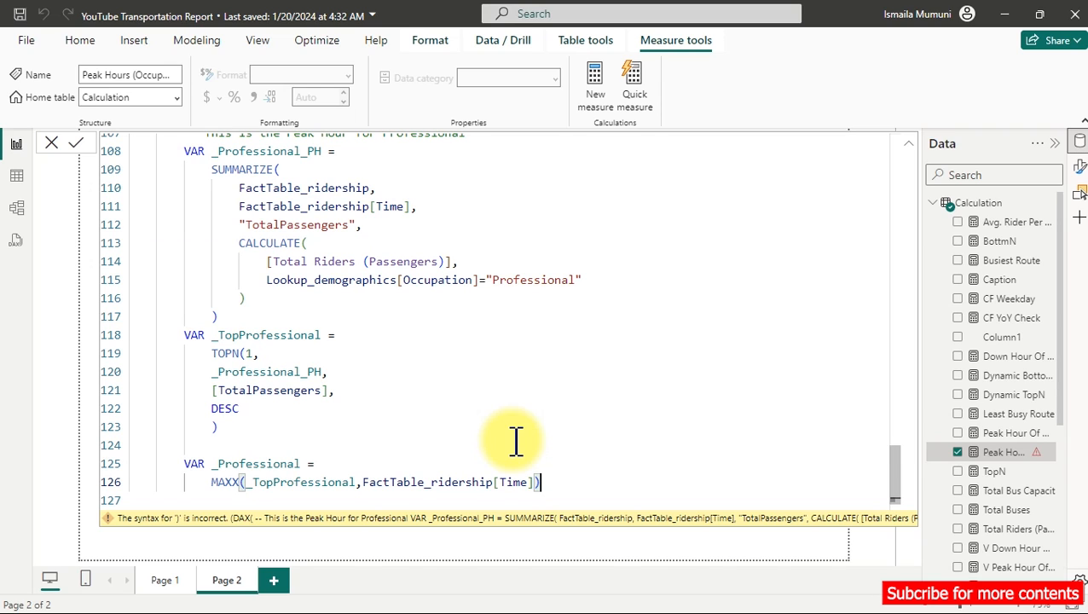
Step: Change the pasted block's comment to "This is the Peak Hour for Retired" and its Lookup_demographics[Occupation] filter to "Retired"
scroll(512, 334, "up", 2)
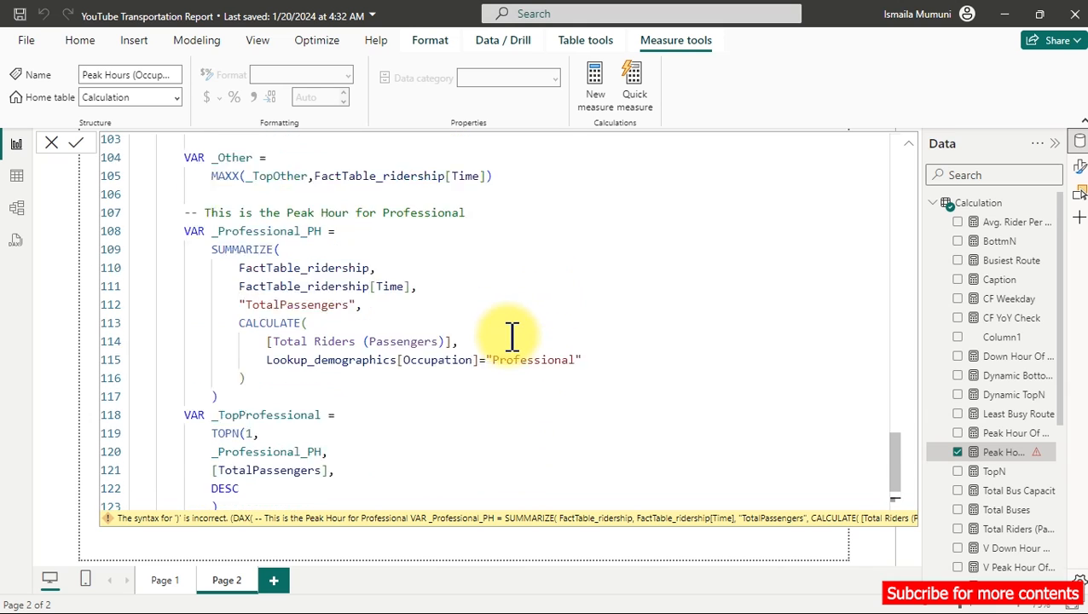
left_click_drag(469, 252, 381, 253)
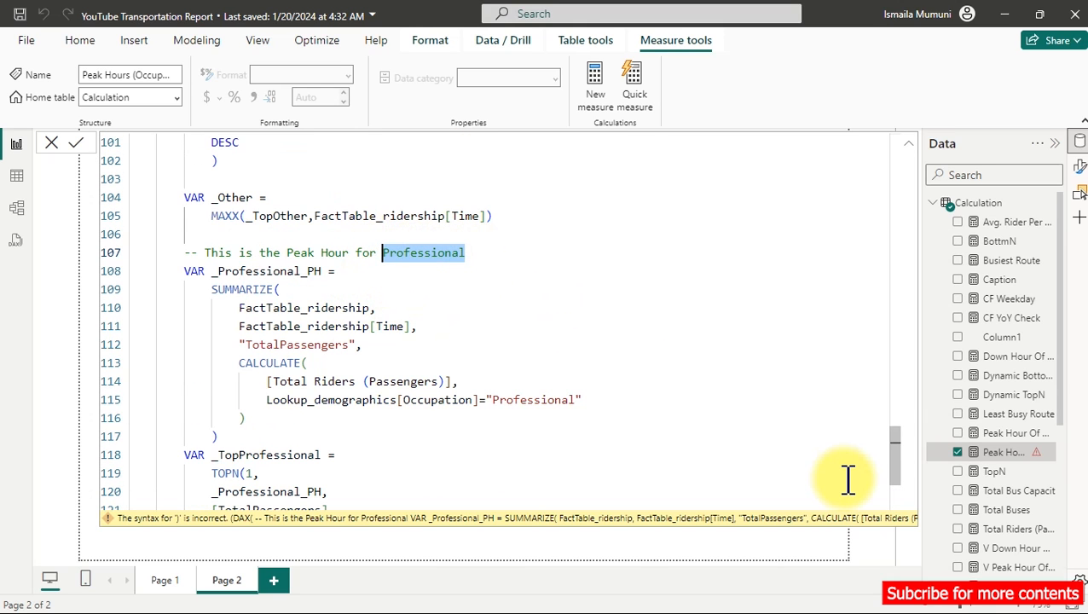
type("Retire")
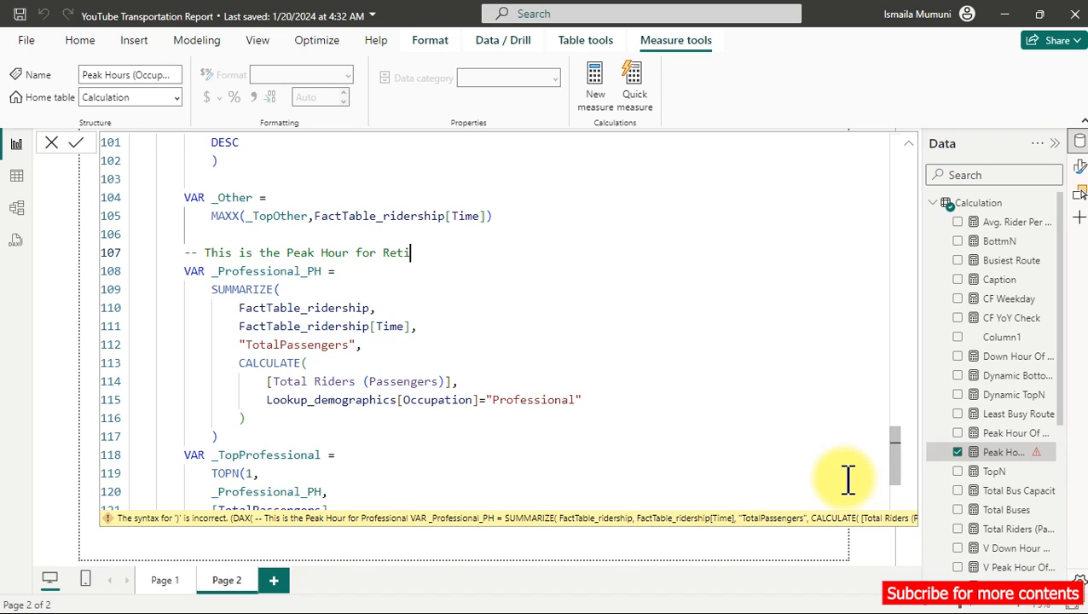
key("shift+Left")
key("shift+Left")
key("shift+Left")
key("shift+Left")
key("shift+Left")
key("shift+Left")
key("shift+Left")
key("ctrl+c")
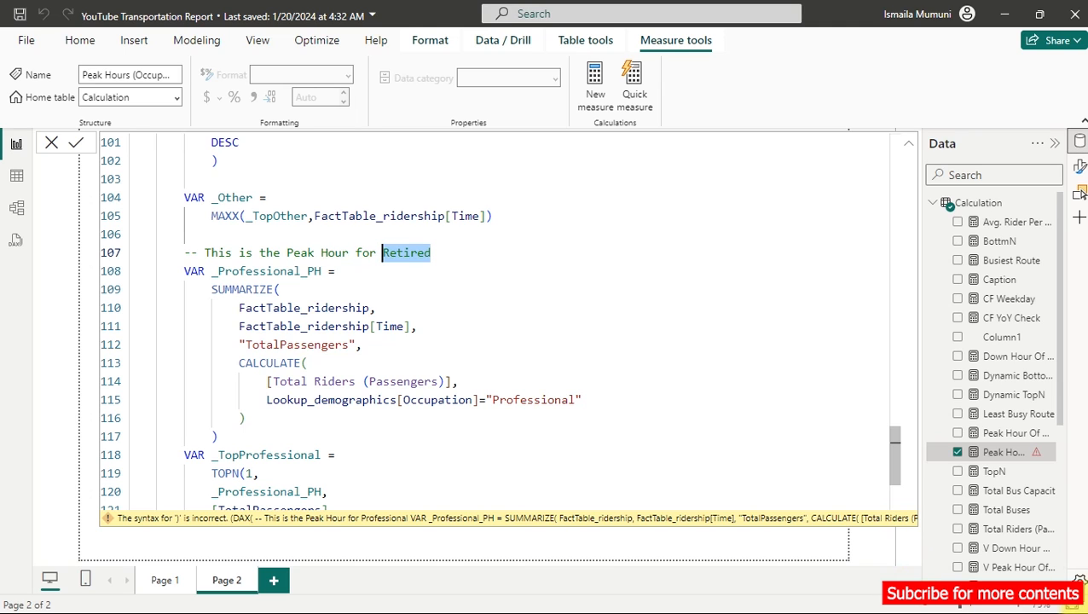
left_click(536, 399)
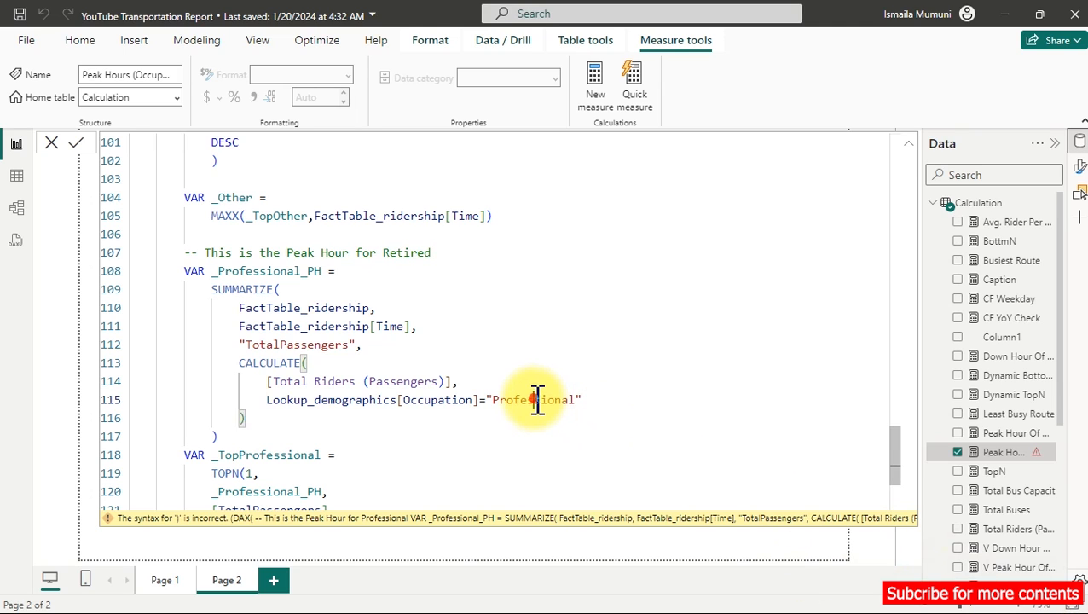
double_click(536, 399)
key("ctrl+v")
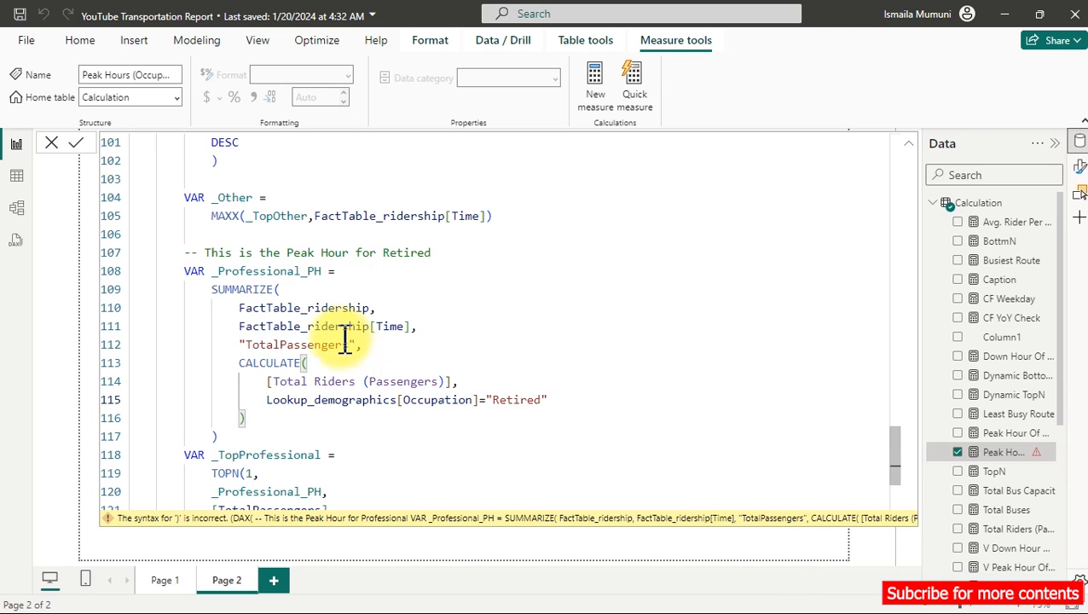
Step: Rename the Retired block's SUMMARIZE variable to _Retired_PH and its summarized column to "TotalPassengers5"
double_click(279, 271)
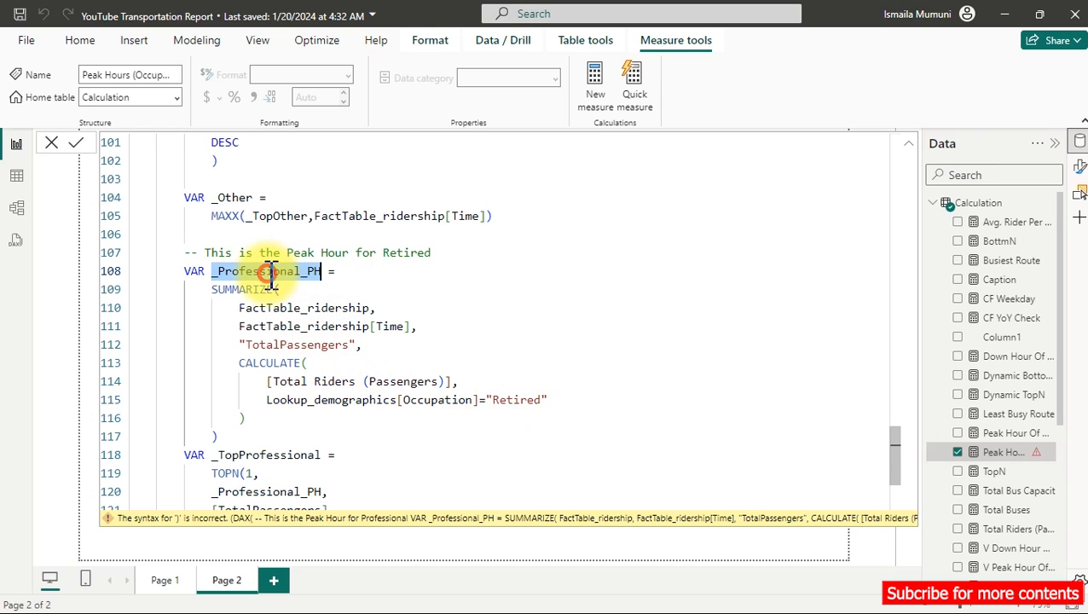
left_click(300, 271)
left_click_drag(301, 271, 219, 271)
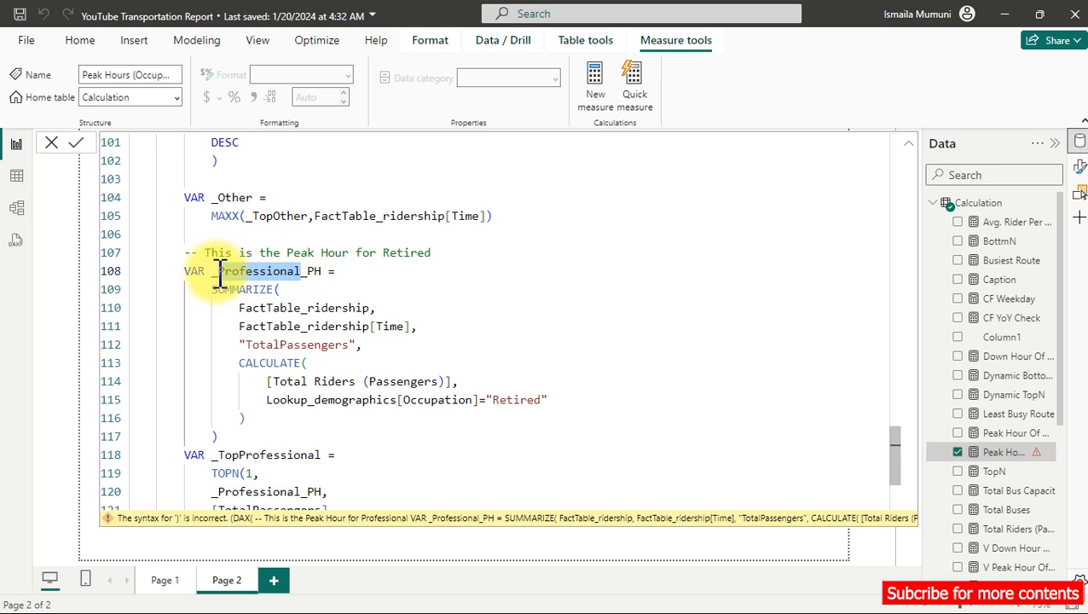
type("Retired")
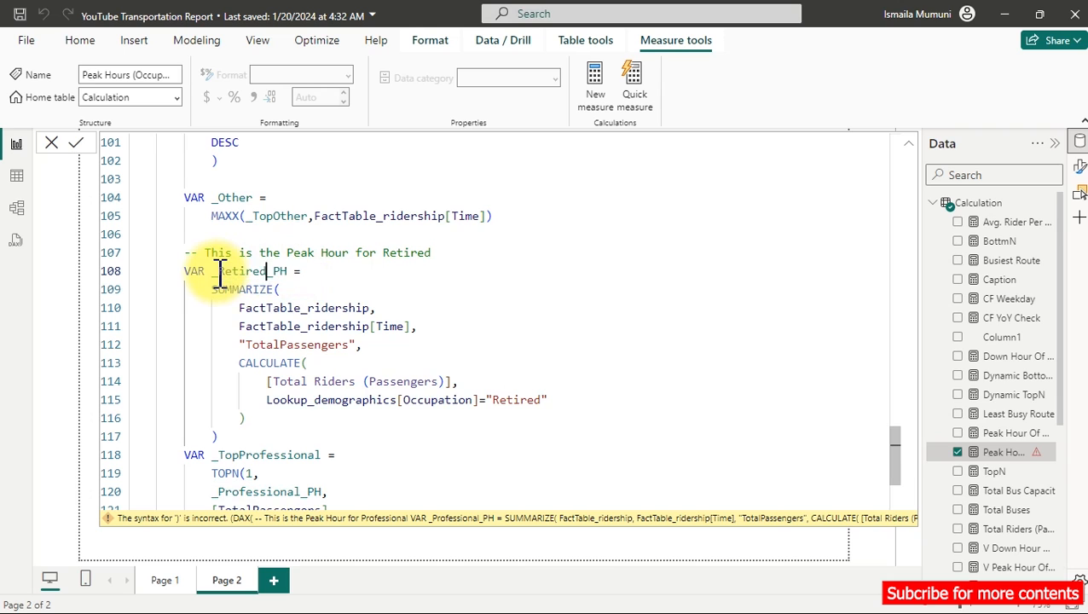
double_click(349, 344)
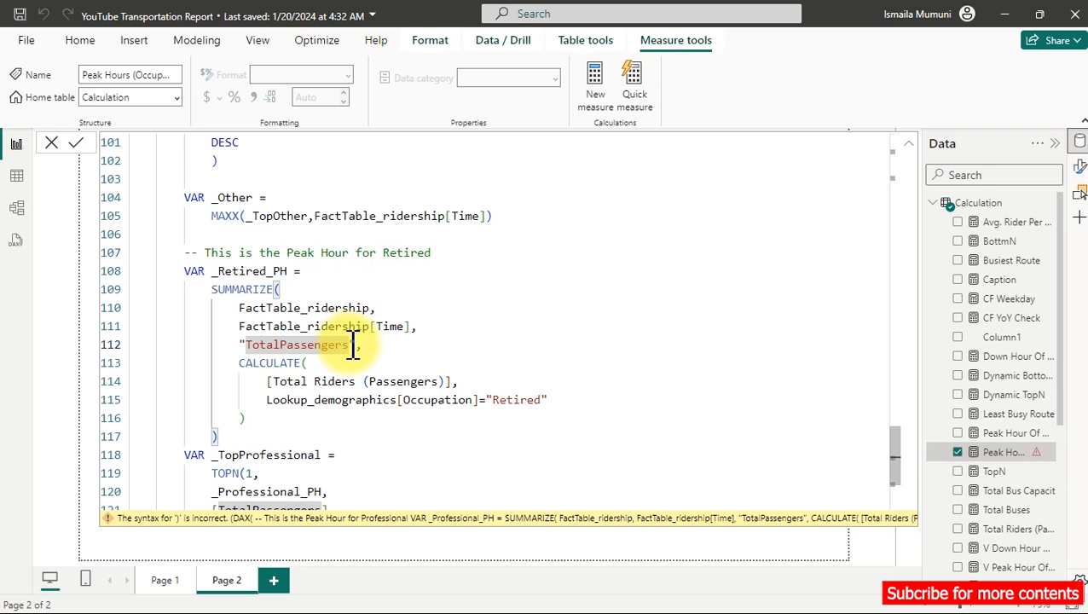
left_click(350, 344)
type("5")
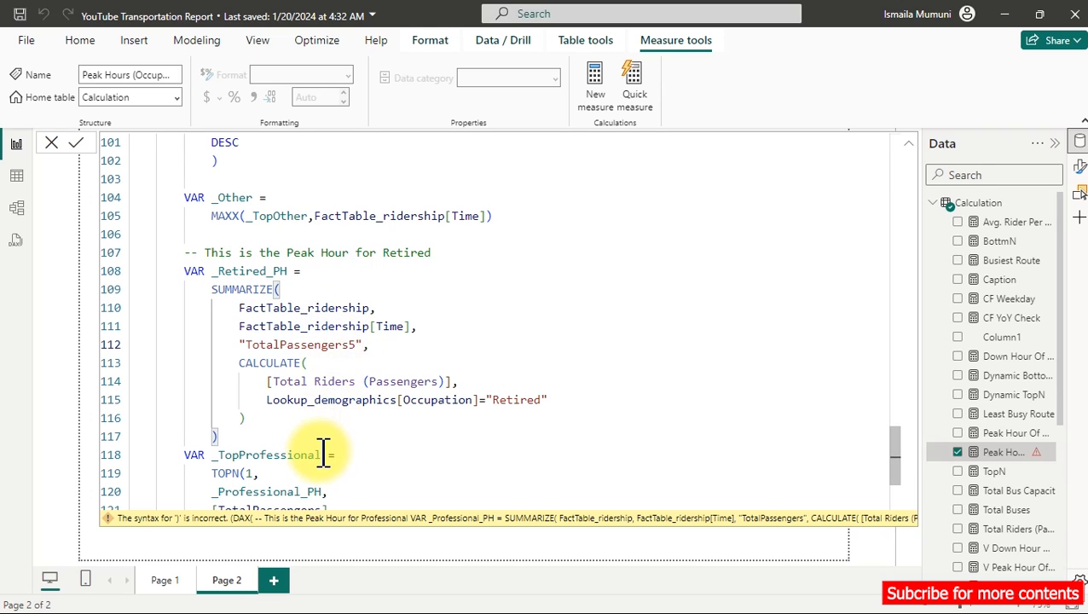
Step: Rename the TOPN variable in the Retired block to _TopRetired
left_click(243, 456)
left_click_drag(240, 455, 323, 454)
type("Retired")
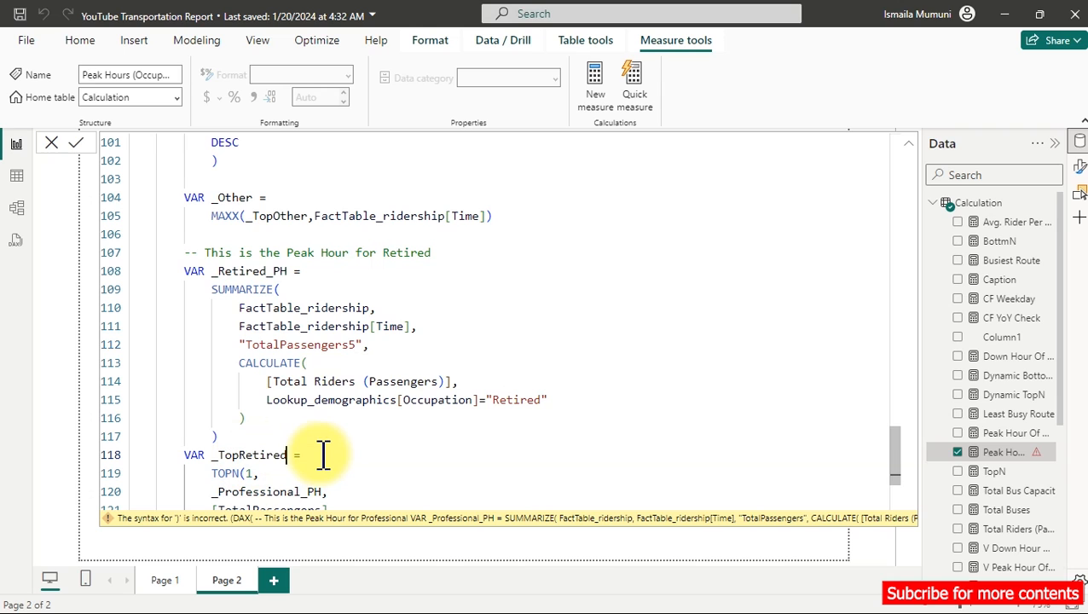
Step: Set the _TopRetired TOPN expression to use the _Retired_PH table ordered by [TotalPassengers5]
left_click_drag(301, 492, 220, 491)
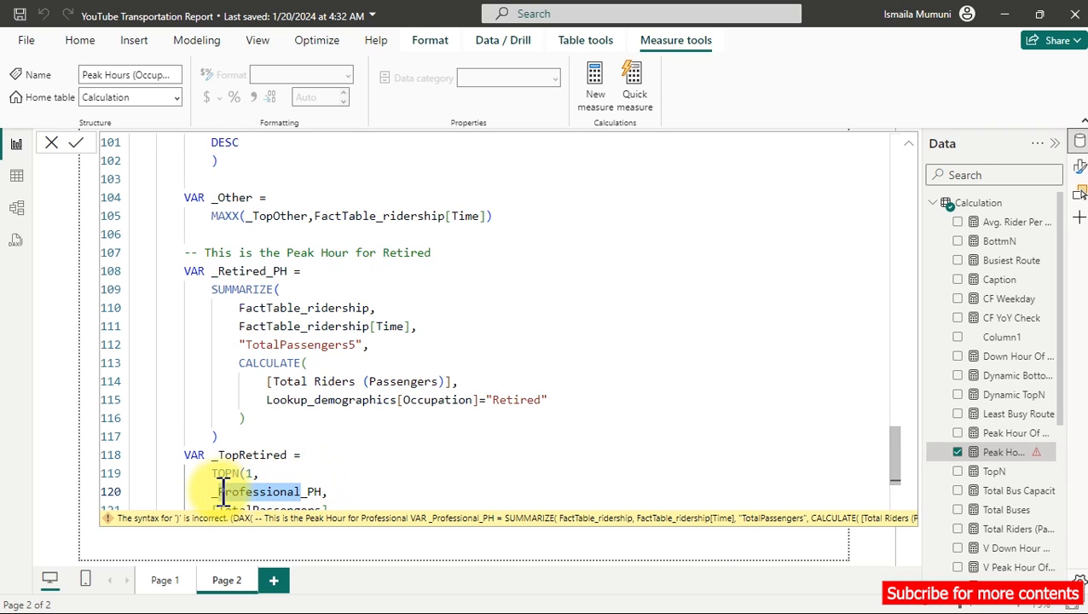
scroll(222, 491, "down", 1)
type("Retired")
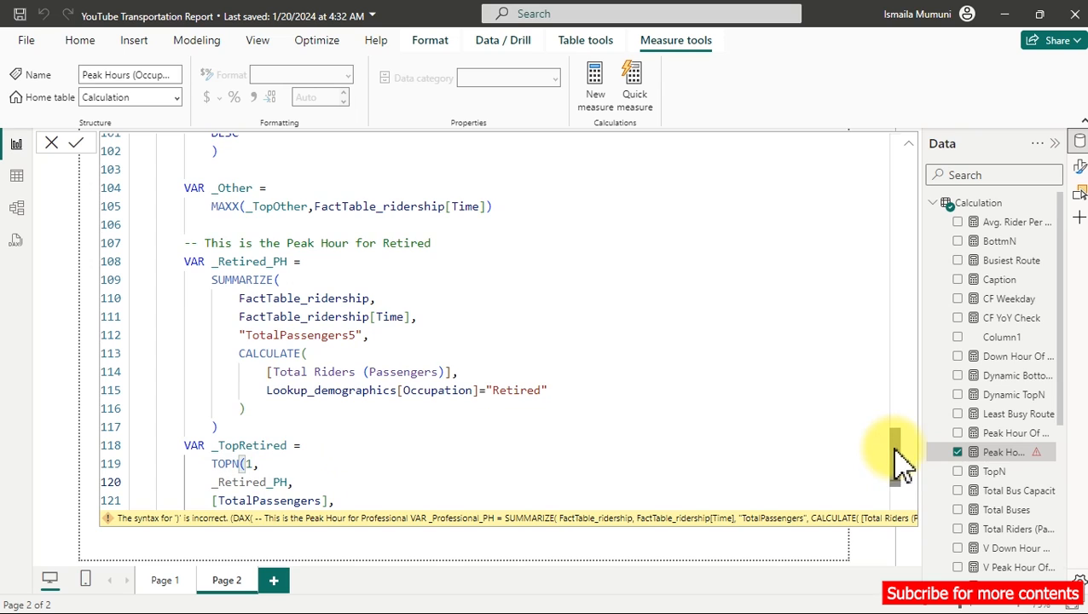
left_click(324, 501)
type("5")
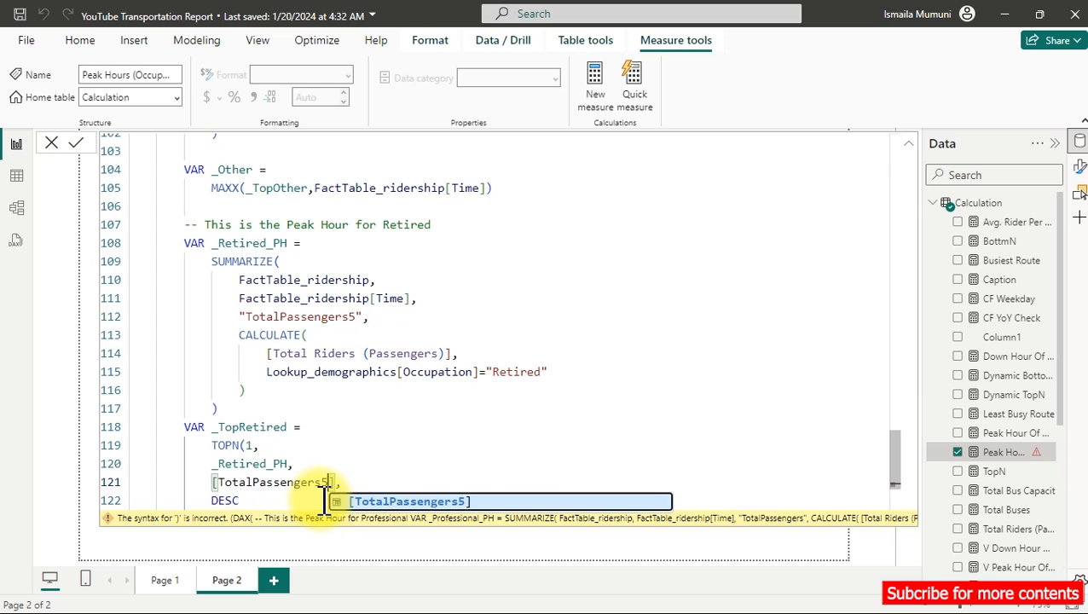
Step: Rename the Retired block's result variable to _Retired and make its MAXX expression evaluate _TopRetired
scroll(492, 437, "down", 2)
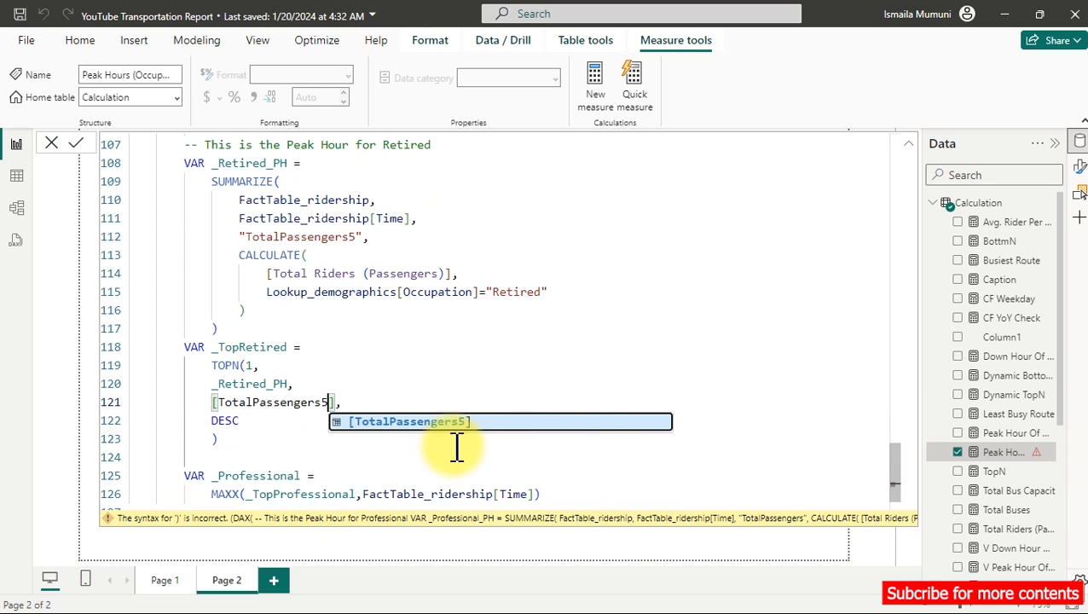
left_click_drag(298, 476, 218, 475)
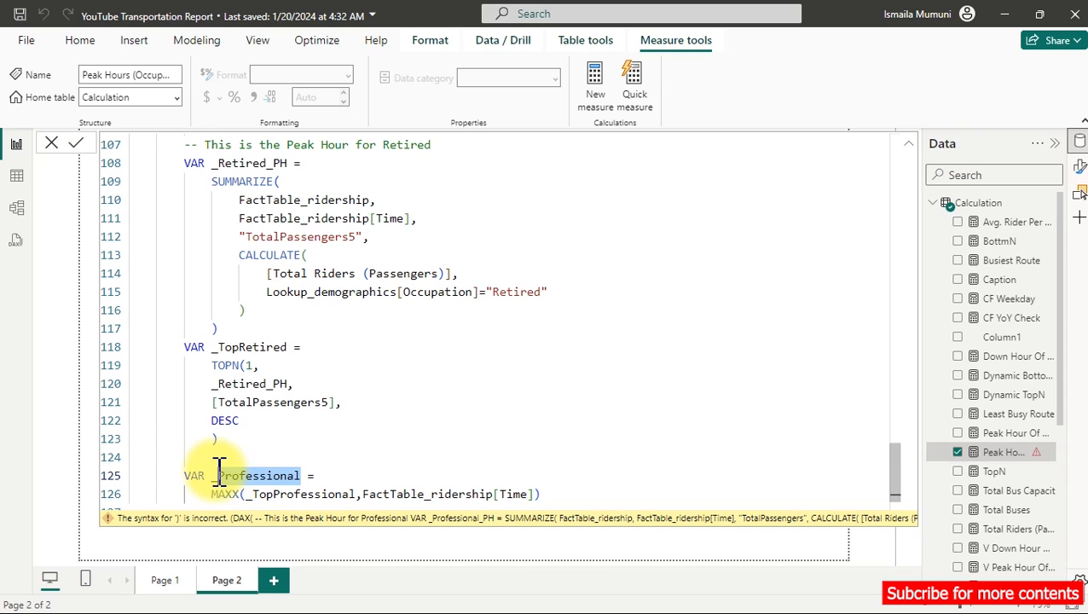
type("Retired")
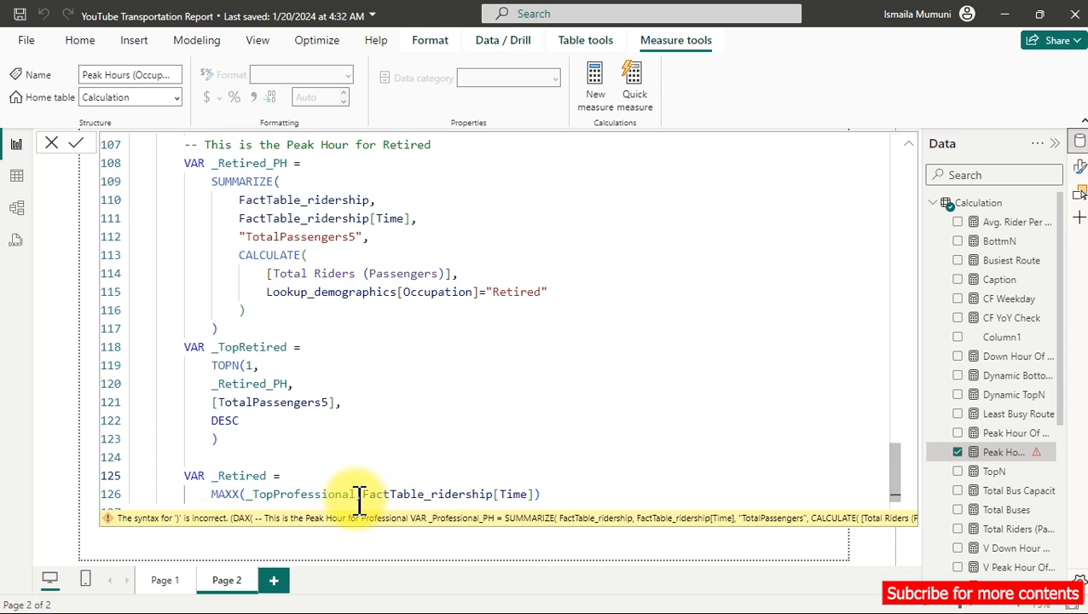
left_click_drag(357, 494, 277, 497)
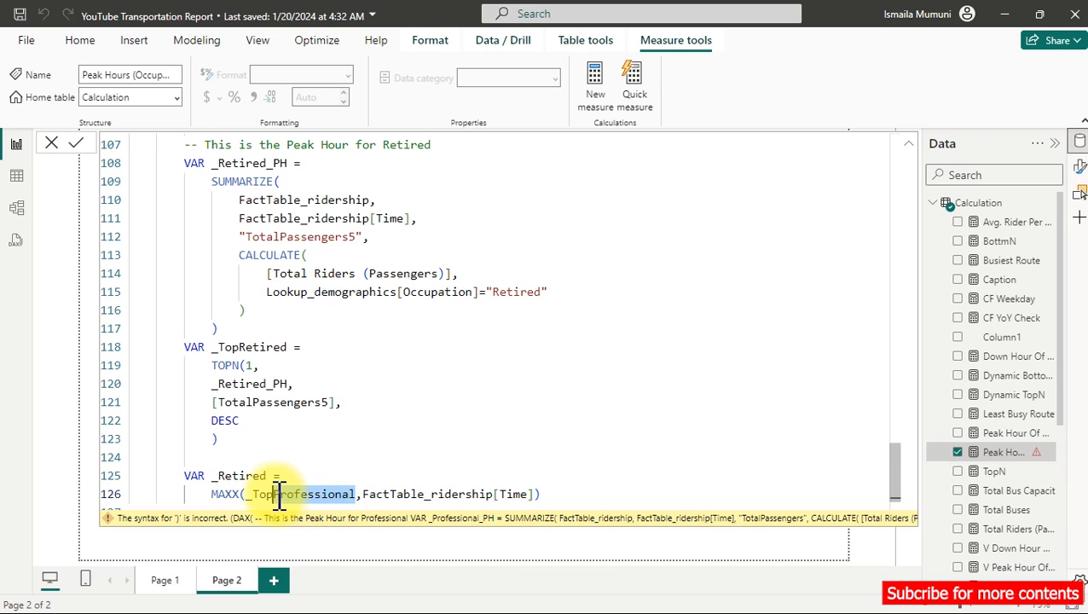
key("BackSpace")
key("Down")
key("Down")
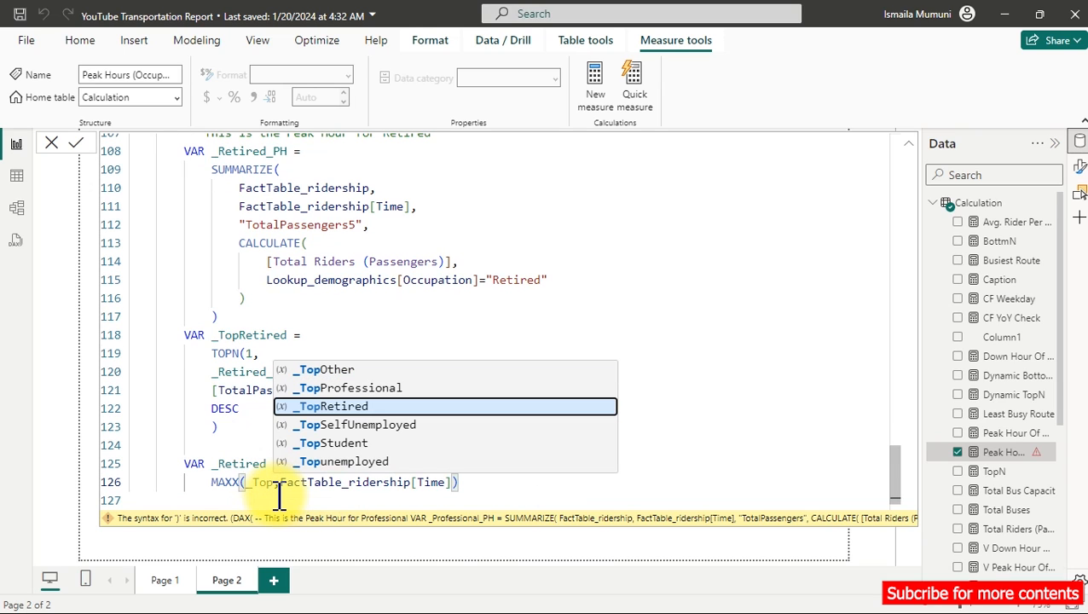
key("Tab")
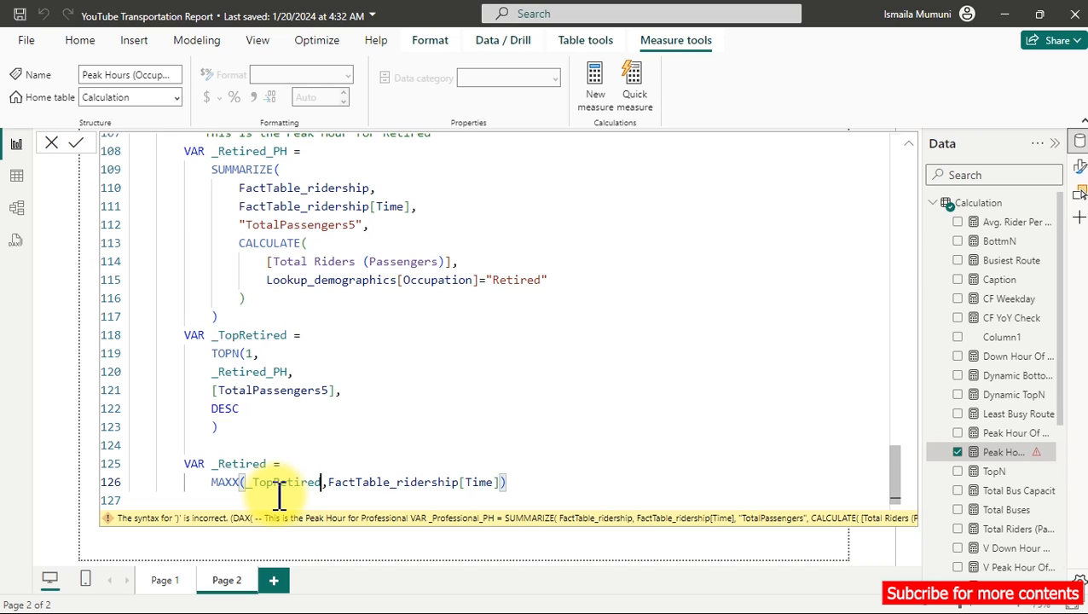
Step: Add a RETURN statement below the _Retired variable's MAXX expression, separated from it by blank lines
left_click(526, 479)
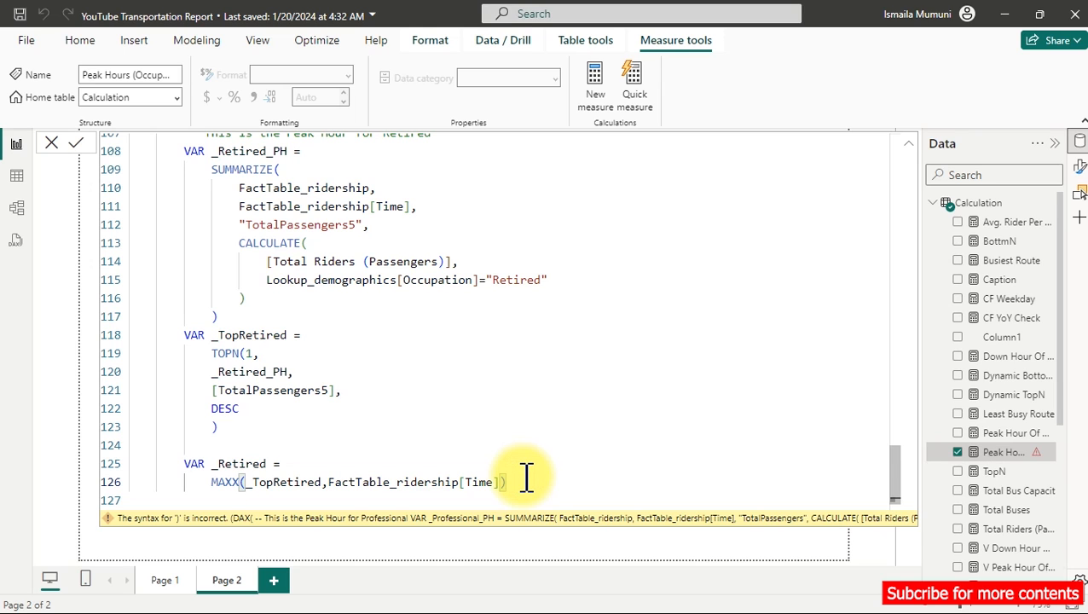
key("Return")
key("Return")
key("Return")
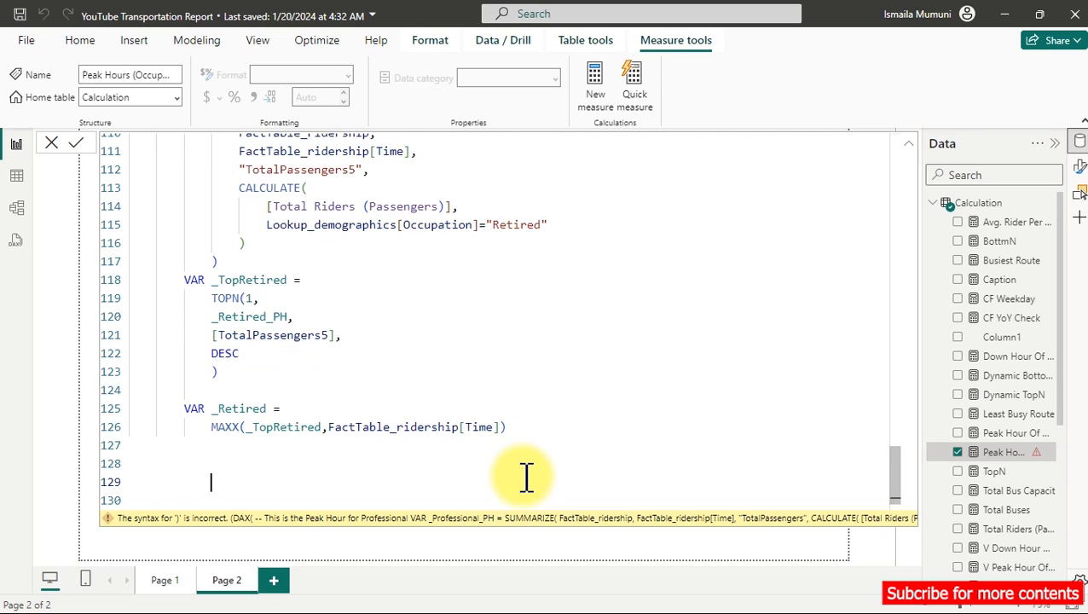
type("rt")
key("BackSpace")
key("BackSpace")
key("BackSpace")
key("BackSpace")
type("re")
key("Tab")
key("Return")
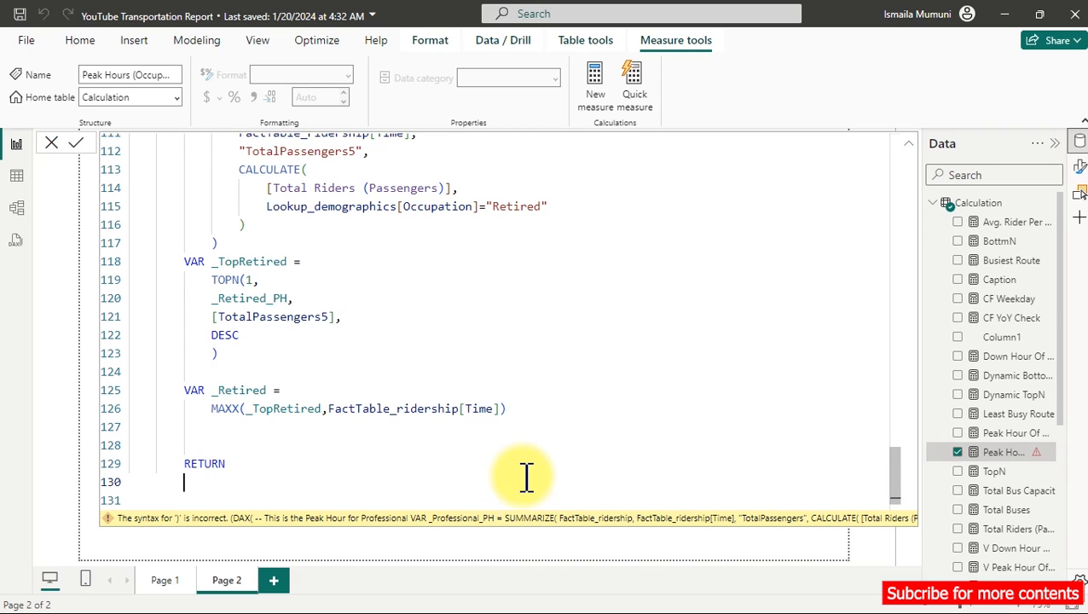
Step: Start the RETURN expression with _Other and _Retired on separate lines, each followed by &" "&
type("_o")
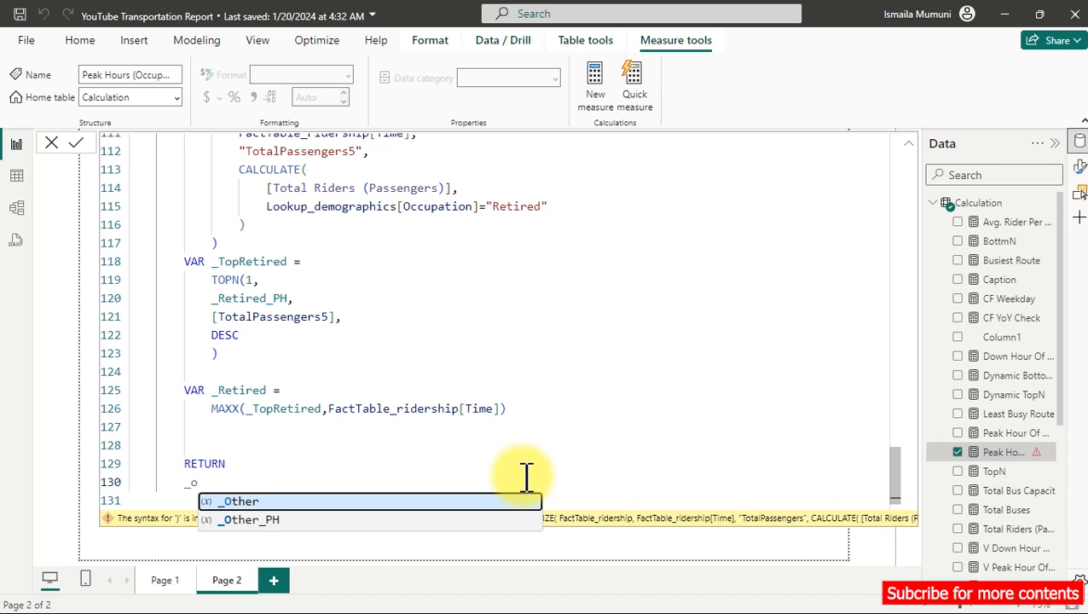
key("Tab")
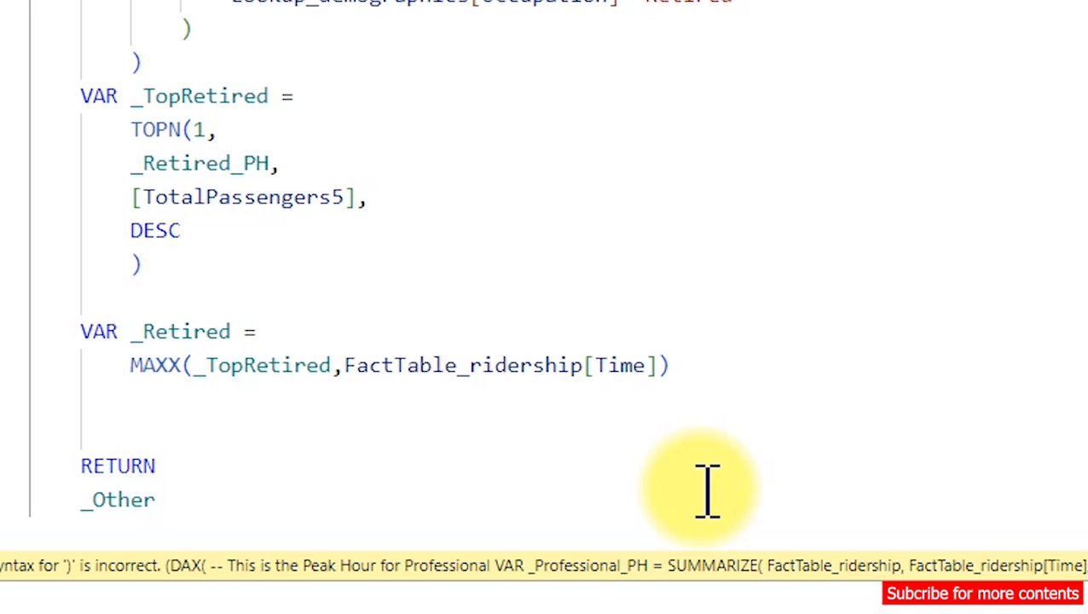
type("&\" \"&")
key("shift+Return")
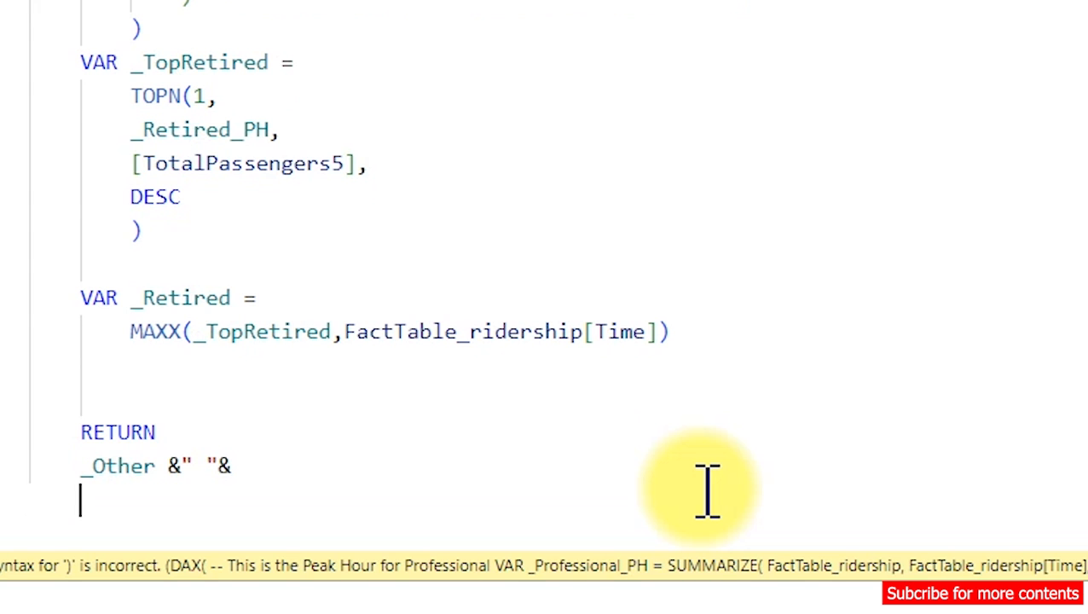
type("_")
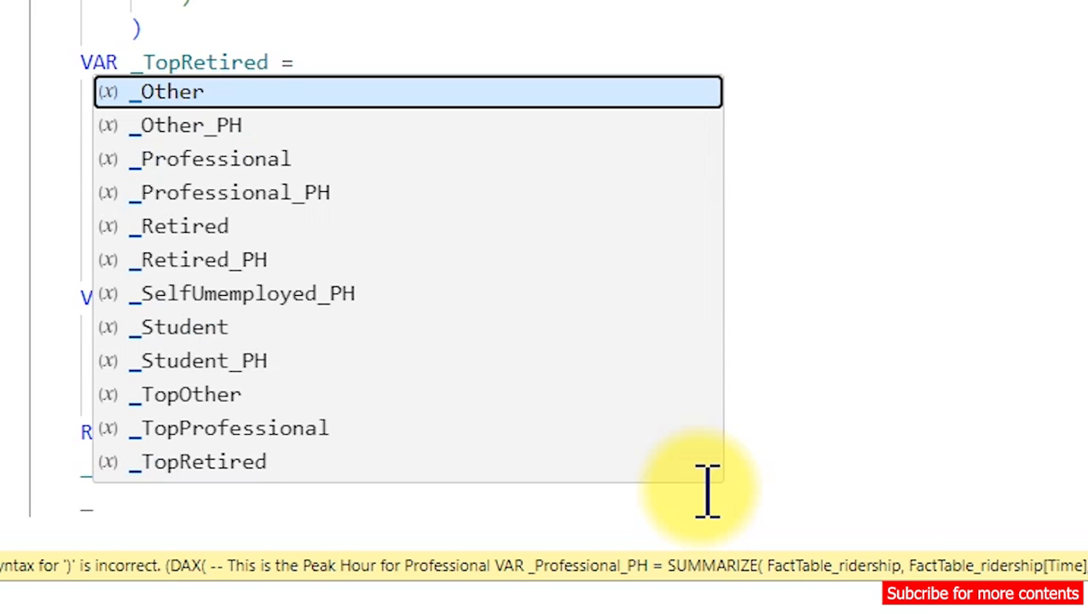
type("r")
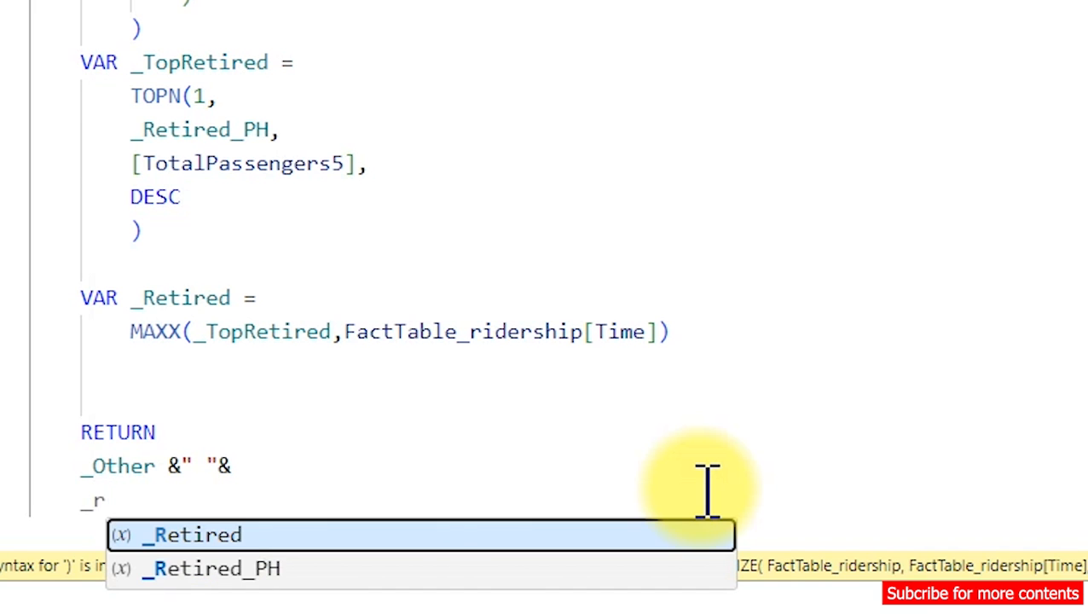
key("Tab")
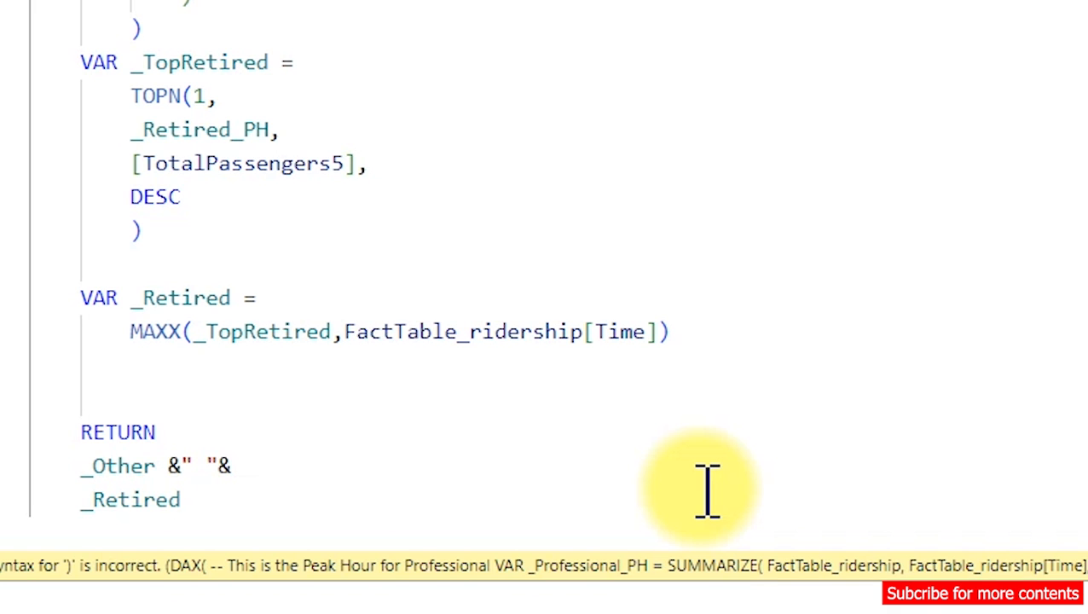
type("&\" \"&")
key("Return")
Step: Append _Student followed by &" "& as the third line of the RETURN expression
type("_")
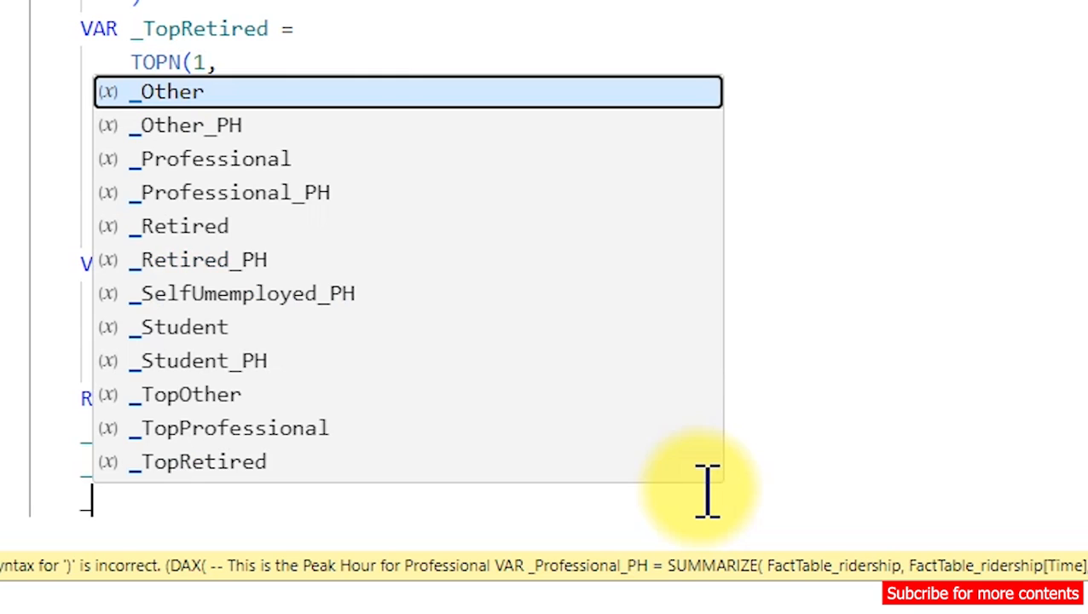
type("s")
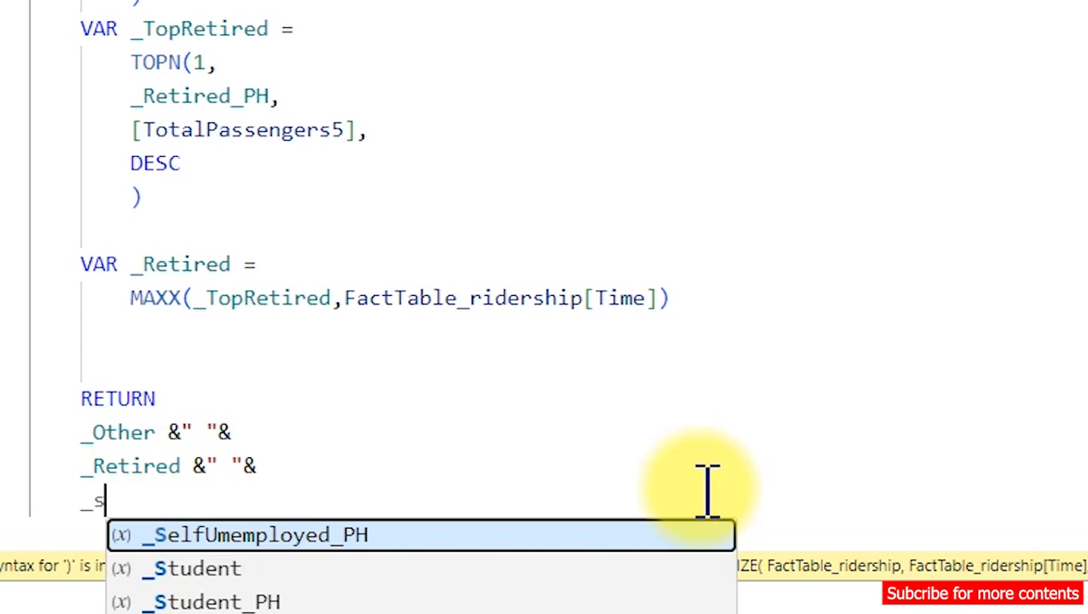
key("Down")
key("Tab")
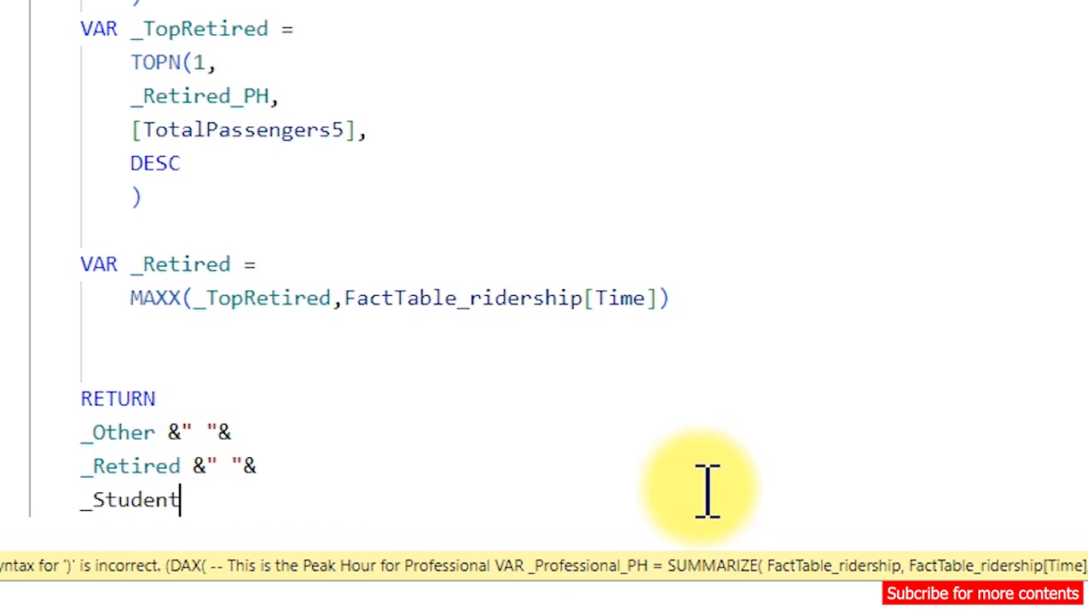
type("&\" ")
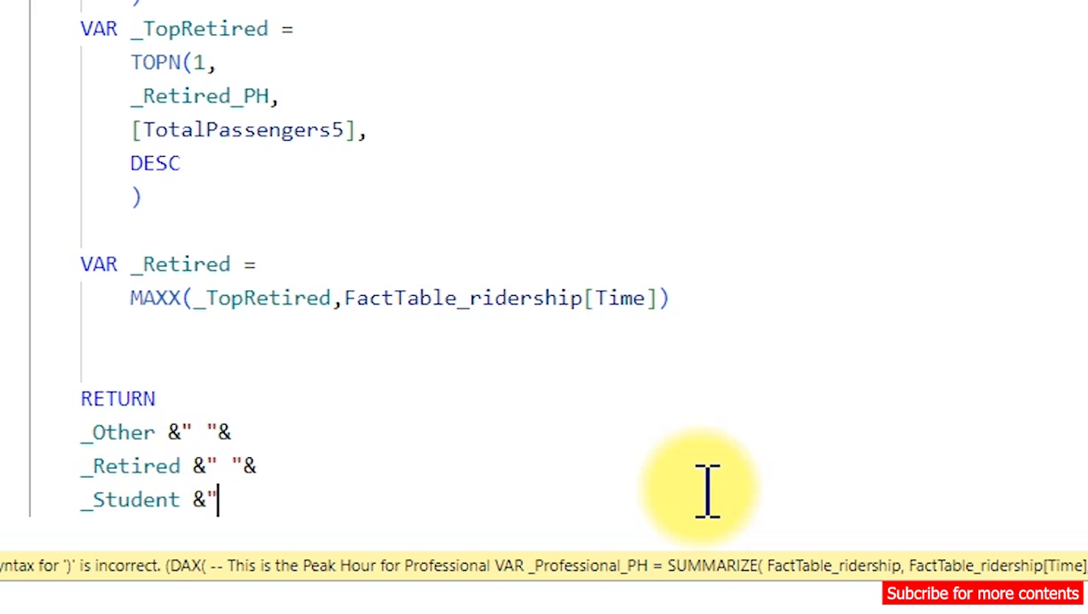
type("\"&")
key("Return")
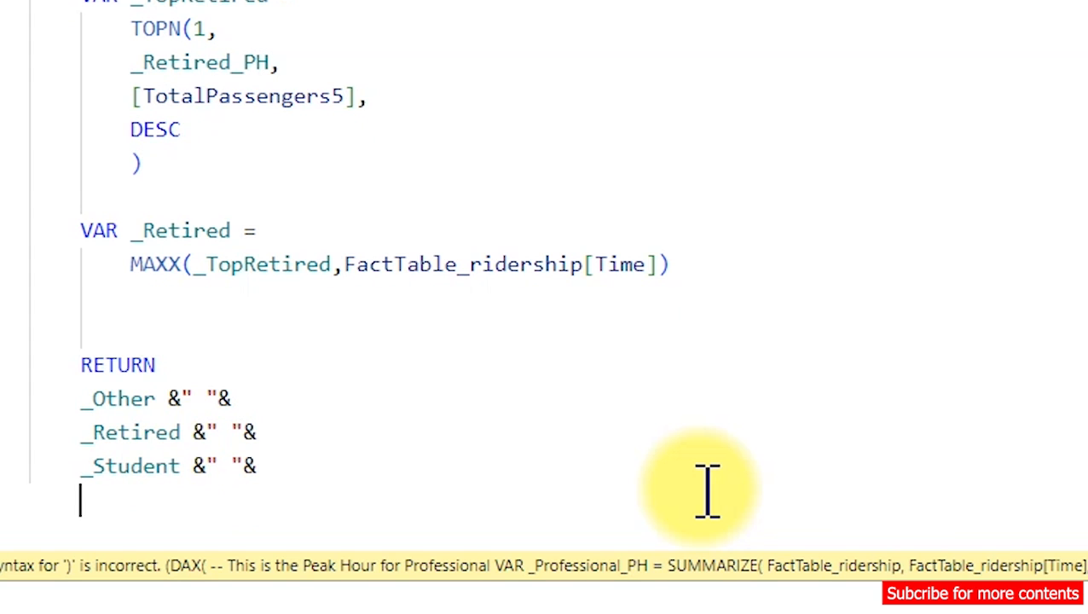
Step: Append _Unemployed followed by &" "& as the fourth line of the RETURN expression
type("_")
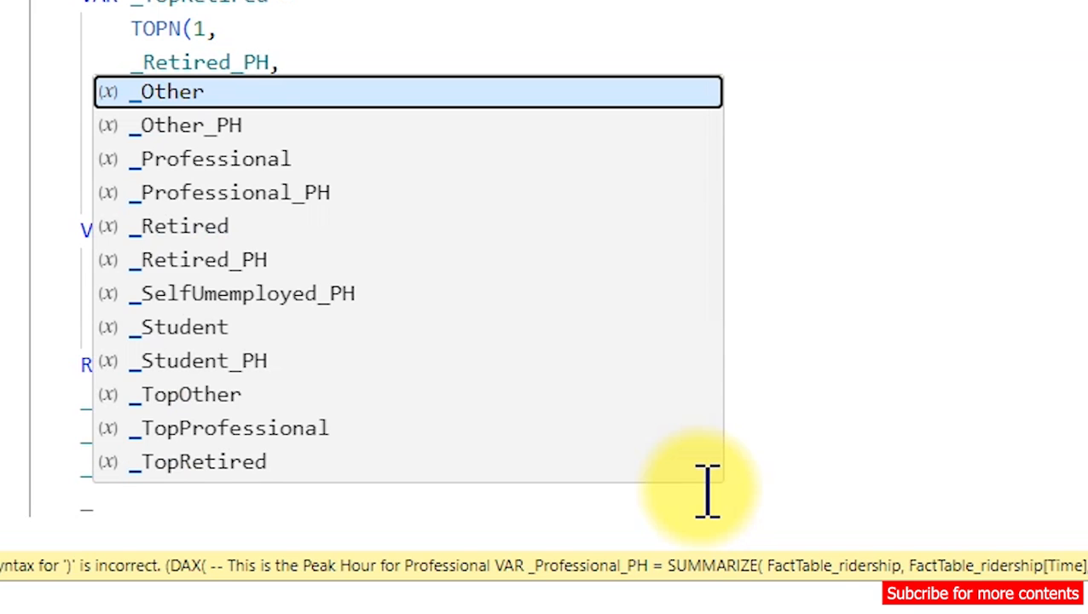
type("U")
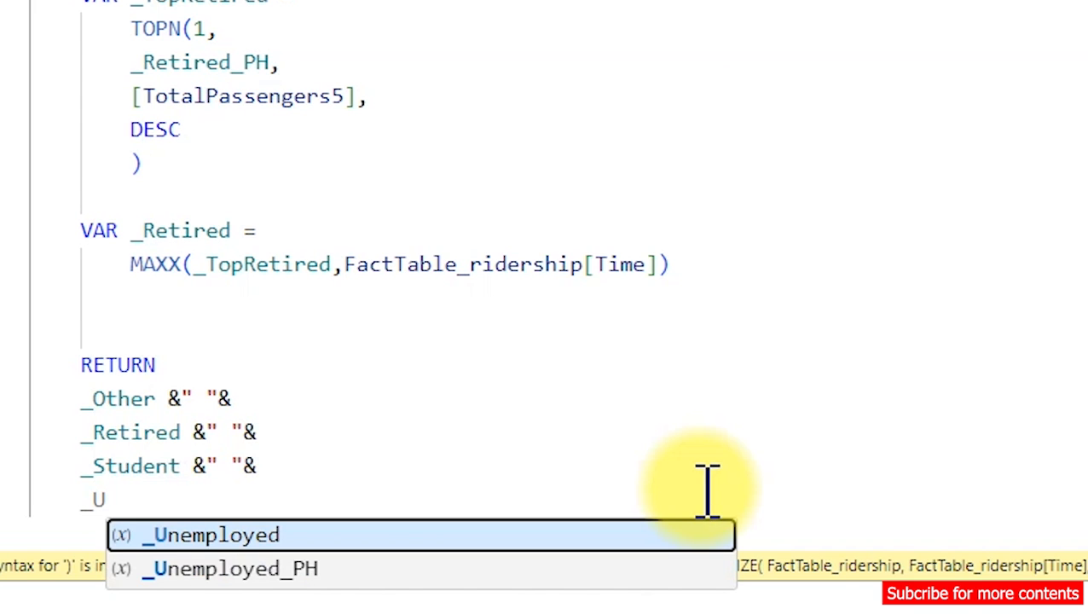
key("Tab")
type("&\" ")
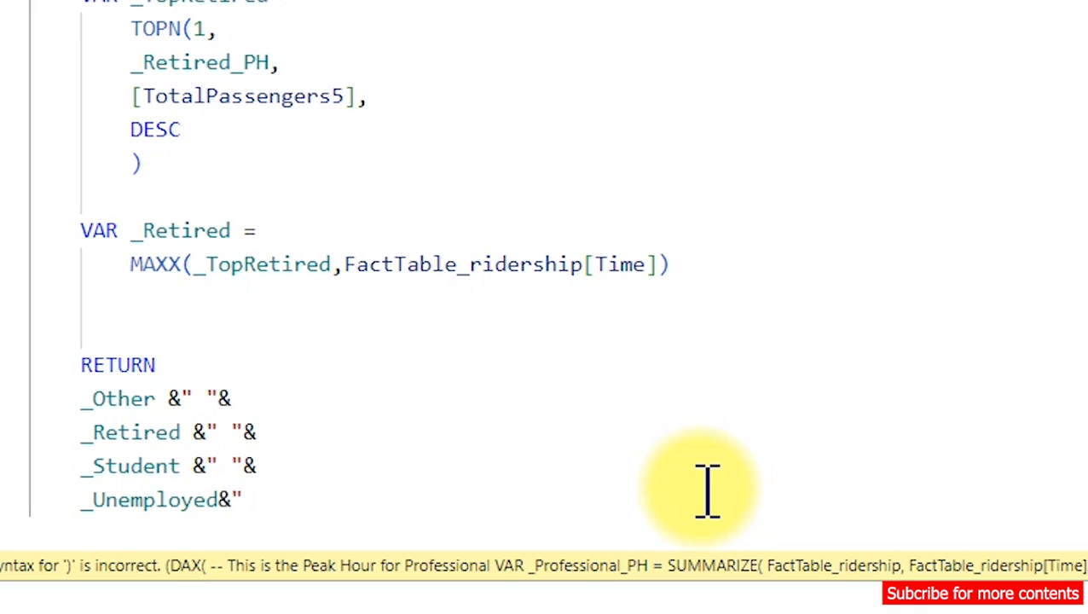
type("\"&")
key("shift+Return")
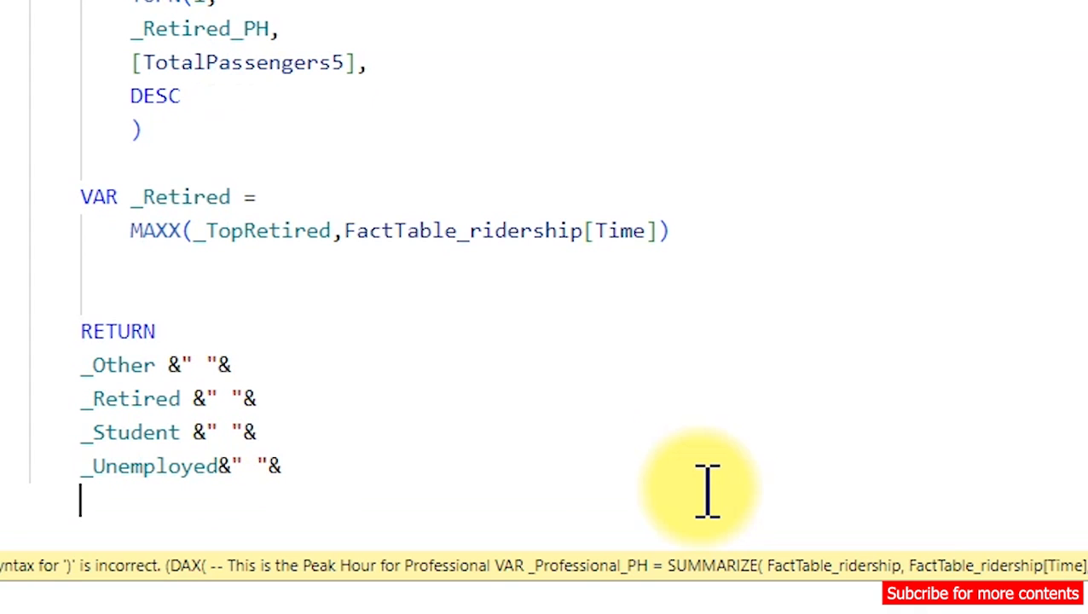
type("_S")
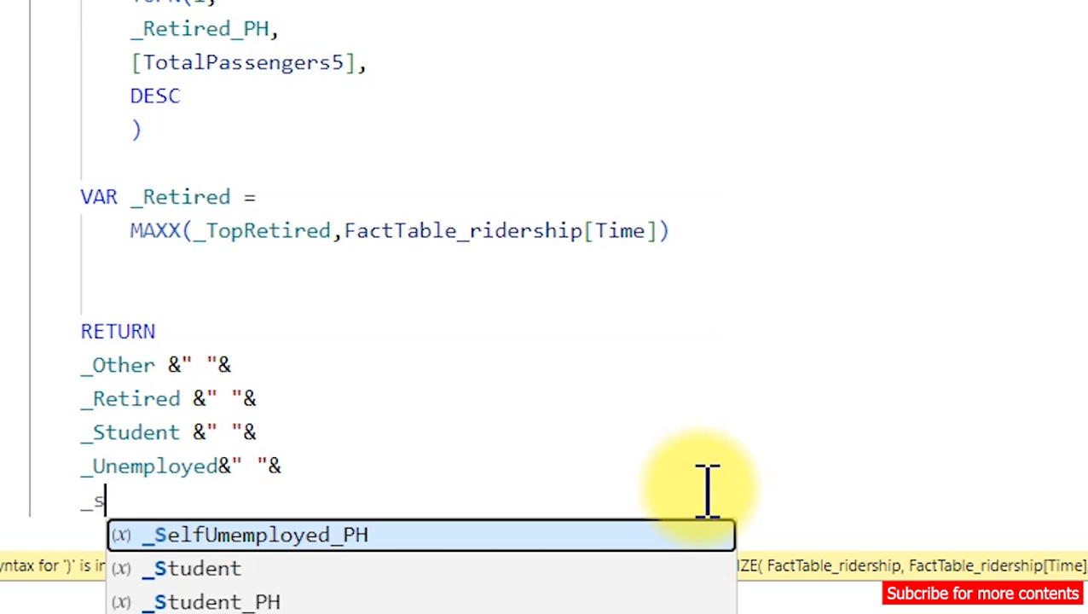
key("Tab")
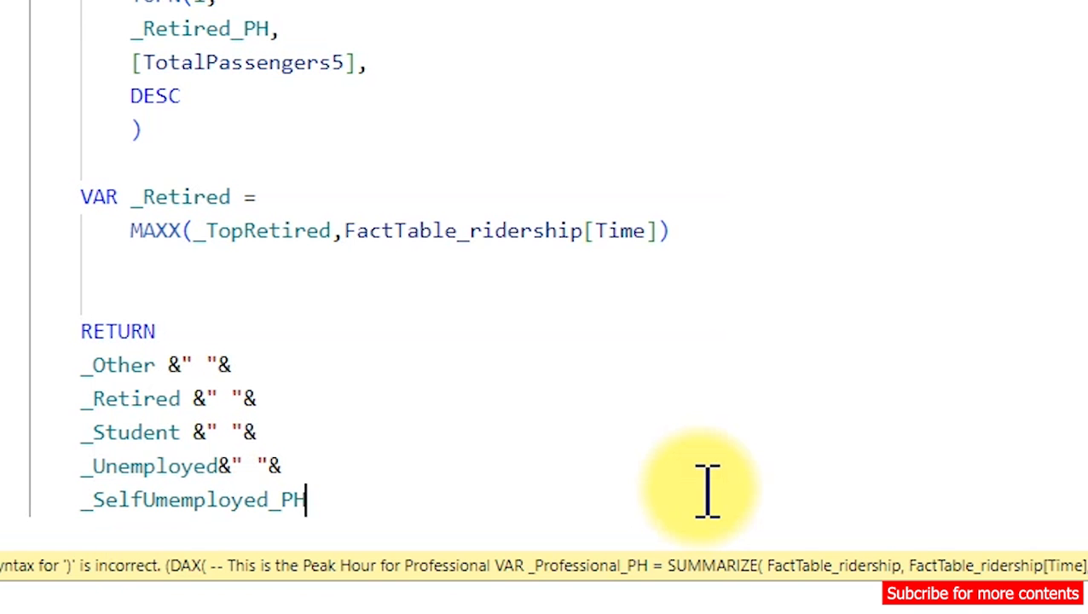
key("BackSpace")
key("BackSpace")
key("BackSpace")
key("BackSpace")
key("BackSpace")
key("BackSpace")
key("BackSpace")
key("BackSpace")
key("BackSpace")
key("BackSpace")
key("BackSpace")
key("BackSpace")
key("BackSpace")
key("BackSpace")
key("BackSpace")
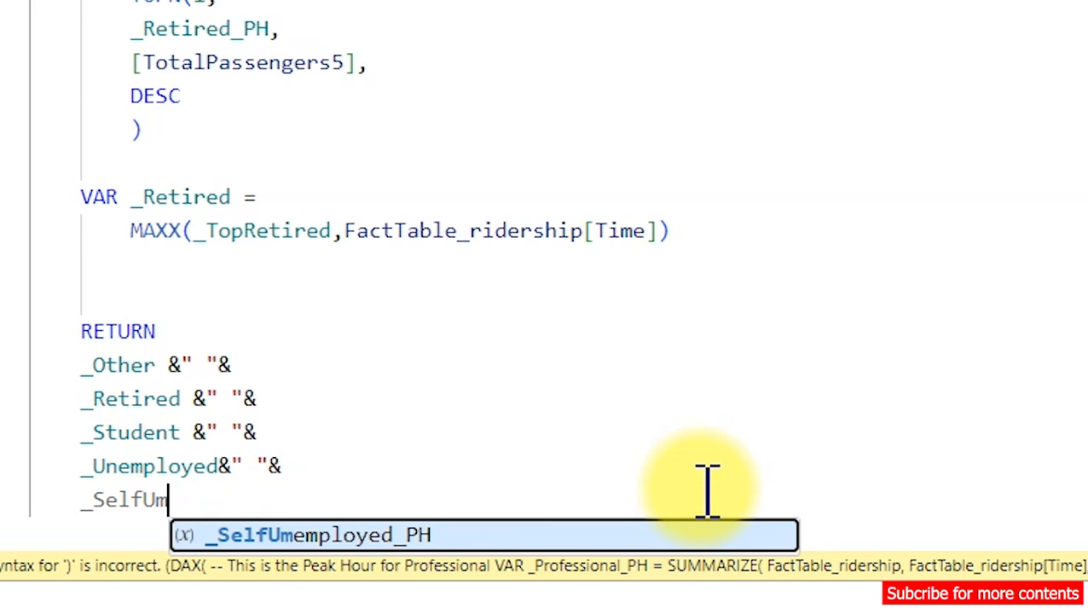
key("BackSpace")
key("BackSpace")
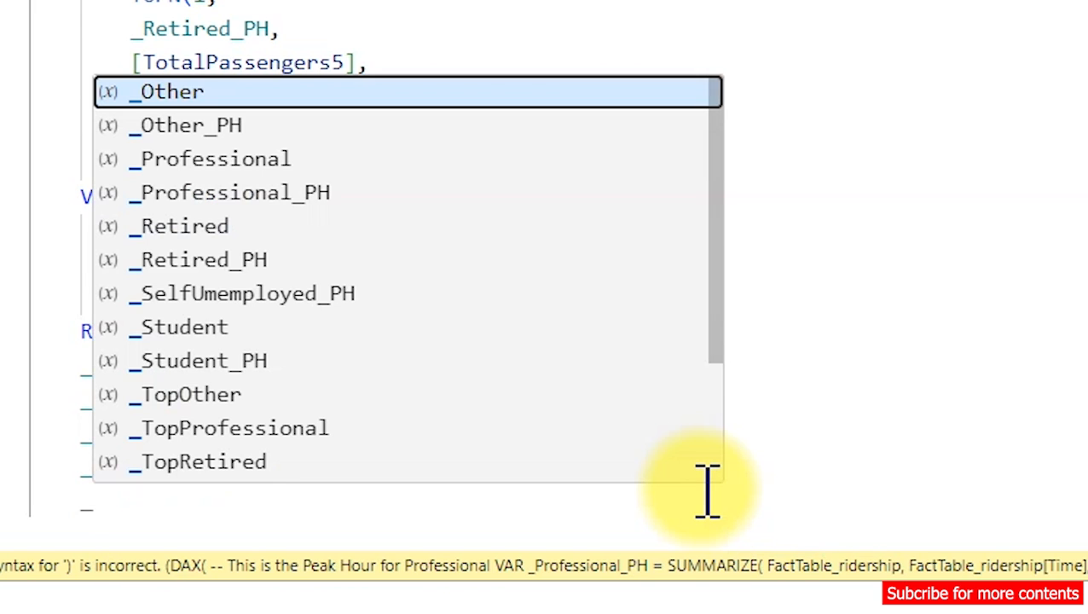
type("s")
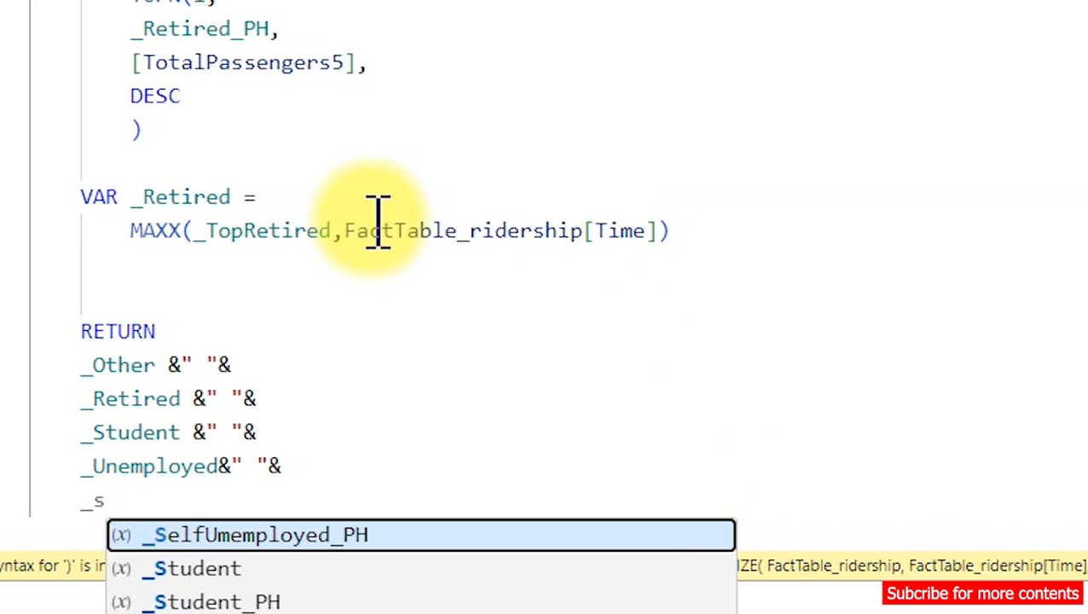
Step: Rename the Self-Unemployed block's result variable, the one evaluating _TopSelfUnemployed with MAXX, to _SelfUnemployed
scroll(379, 188, "up", 3)
scroll(394, 154, "up", 9)
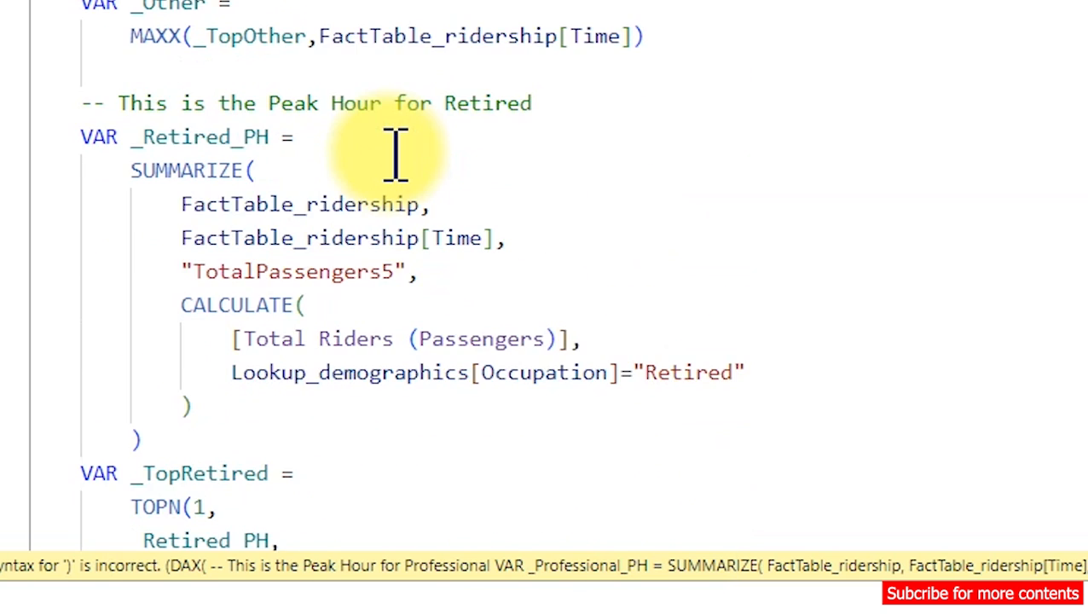
scroll(395, 154, "up", 6)
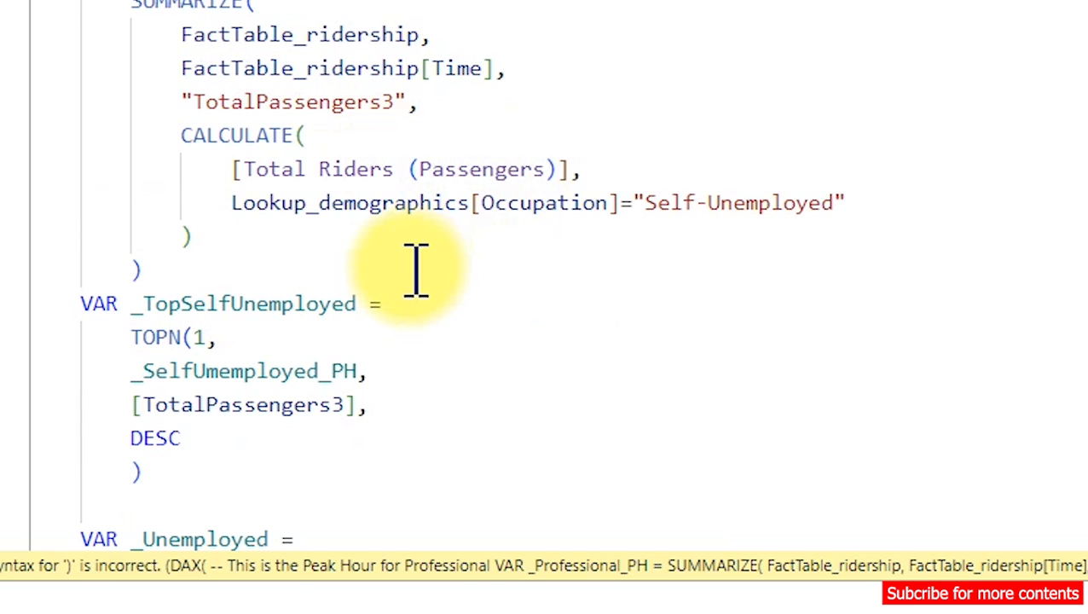
scroll(415, 290, "down", 1)
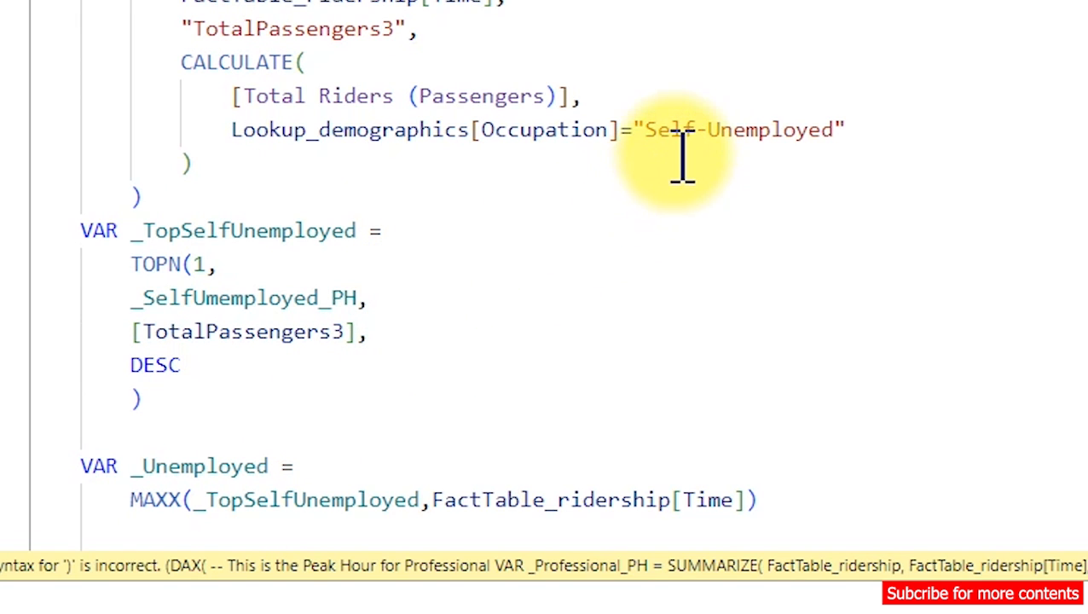
scroll(690, 145, "up", 1)
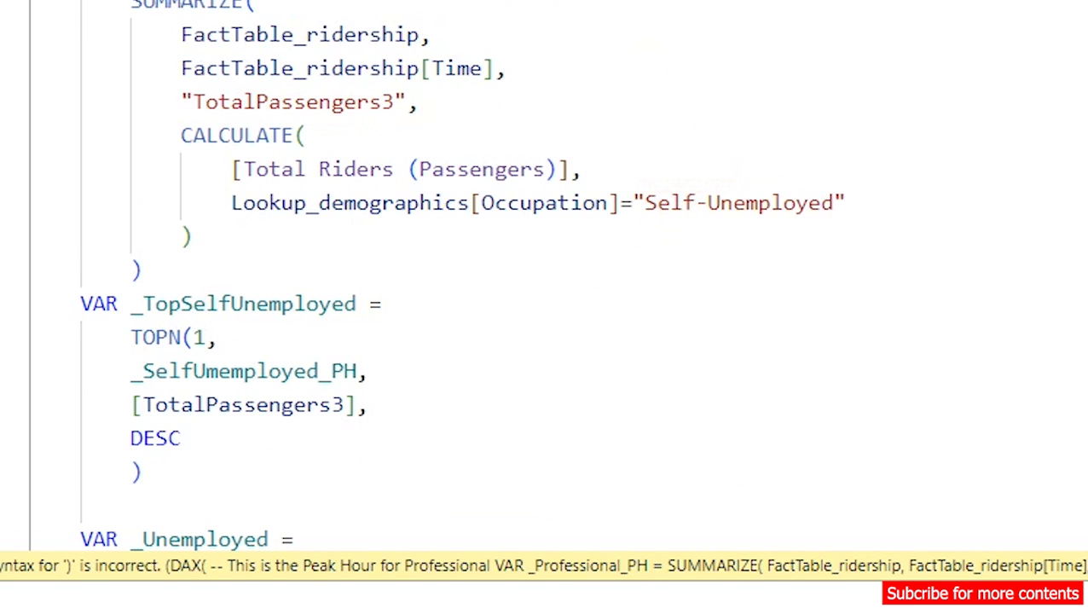
scroll(515, 163, "down", 2)
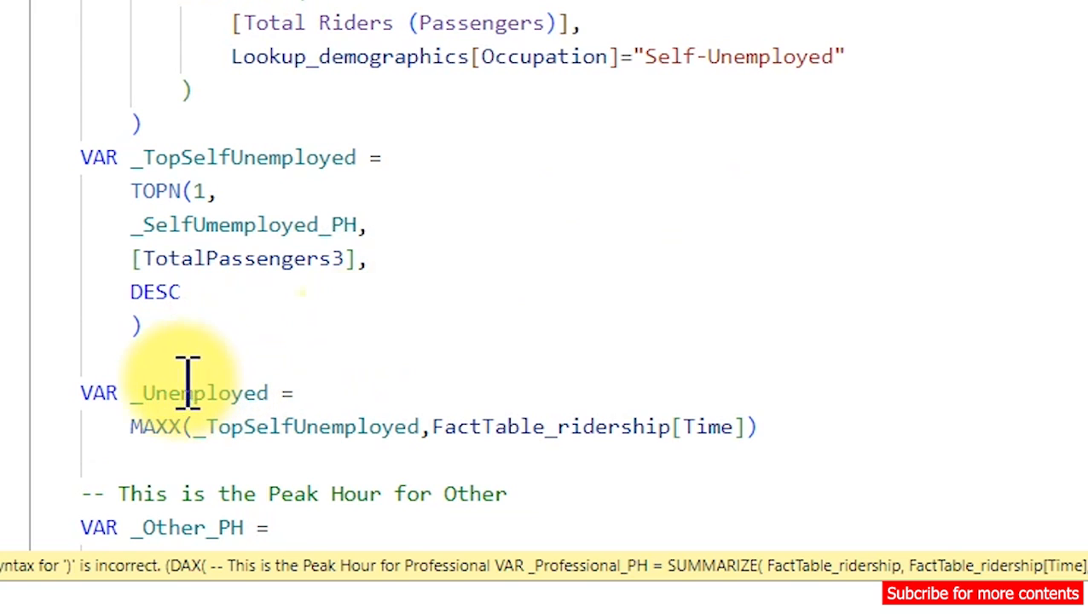
double_click(151, 389)
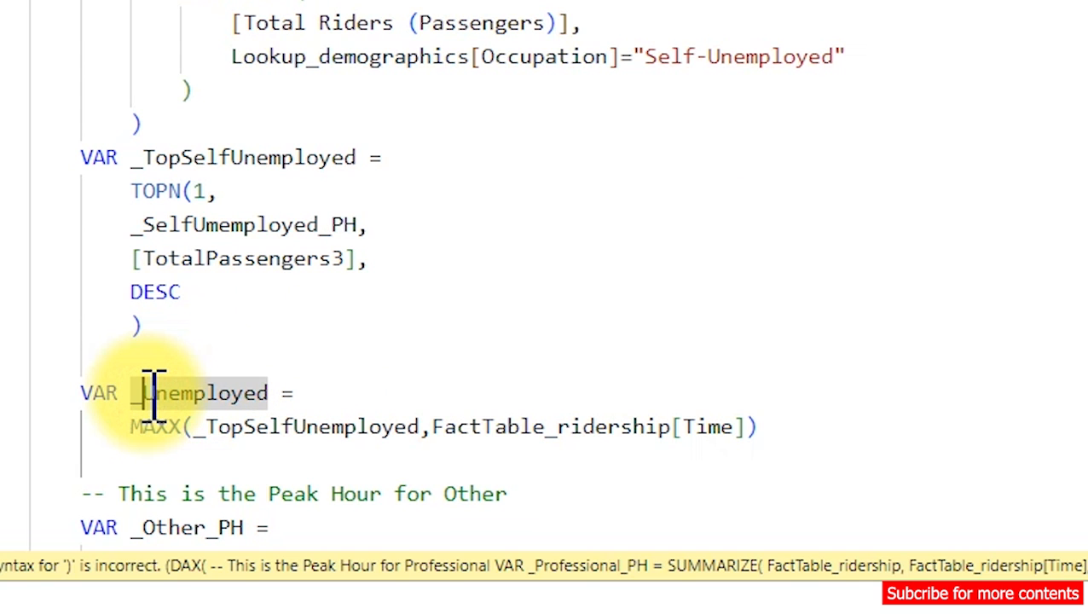
type("Self")
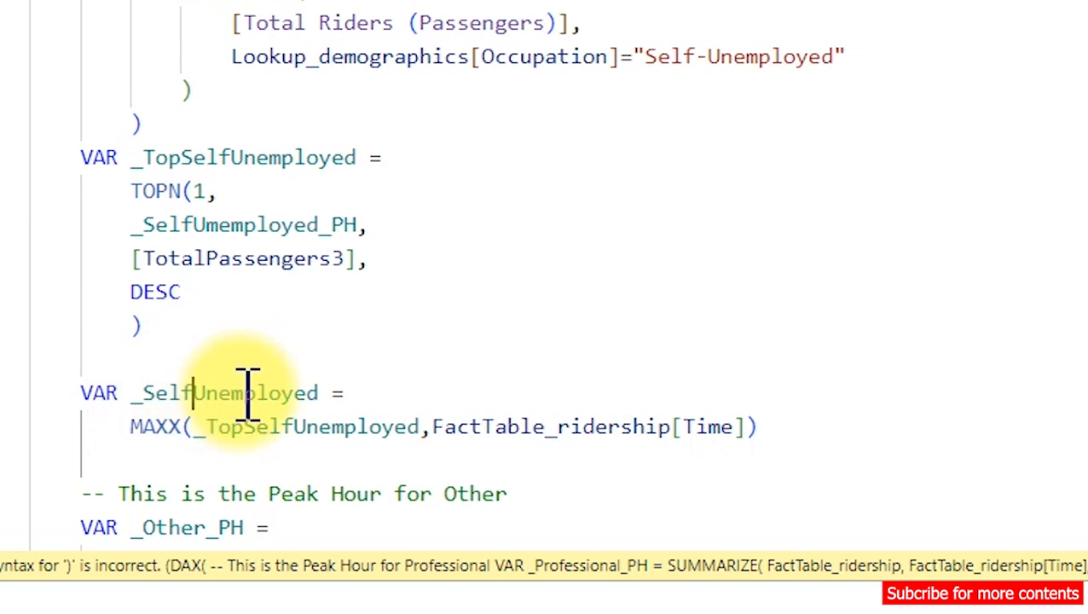
Step: Replace the incomplete last entry of the RETURN expression with the _SelfUnemployed variable
scroll(354, 393, "down", 15)
scroll(355, 393, "down", 2)
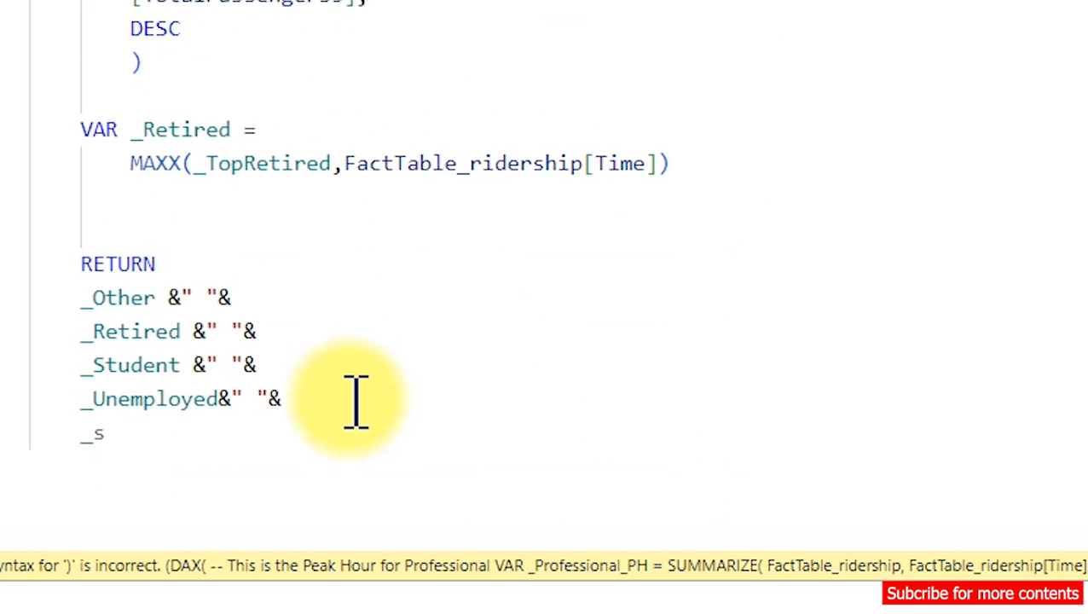
double_click(190, 439)
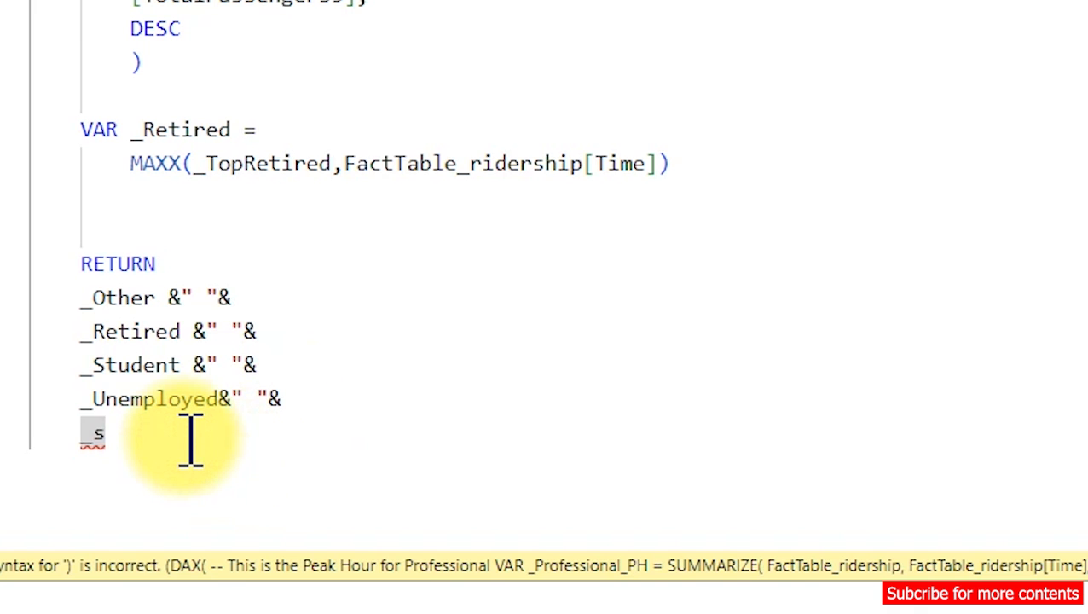
type("_dr")
key("BackSpace")
key("BackSpace")
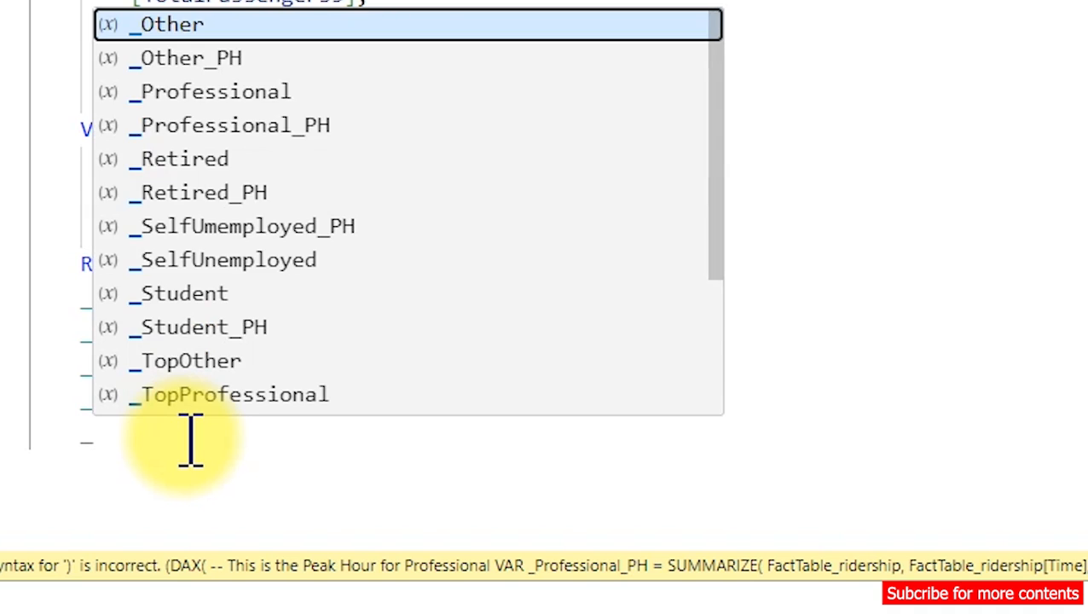
type("se")
key("Down")
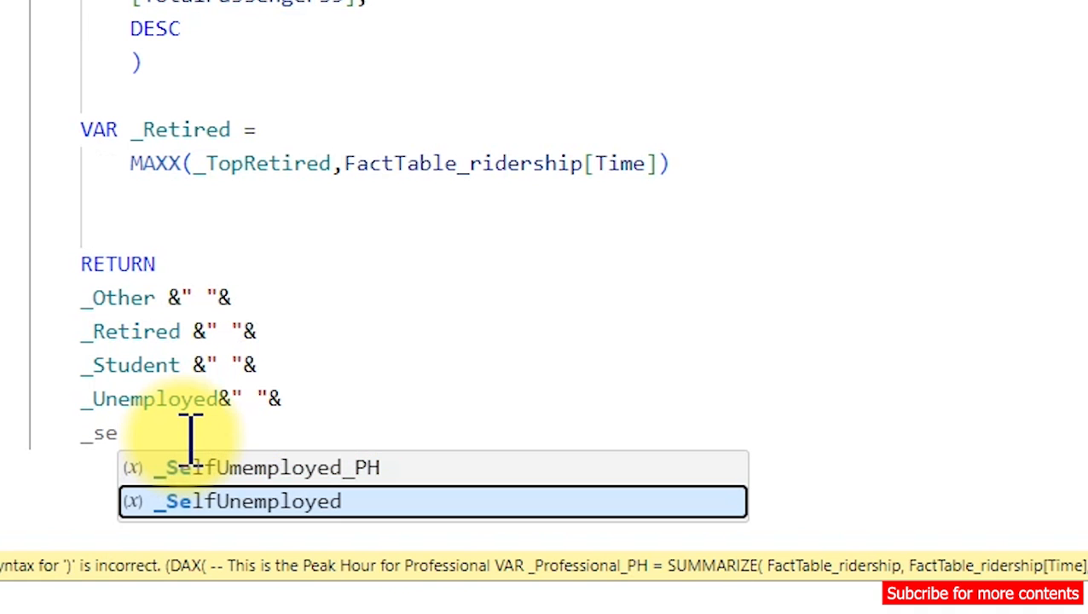
key("Tab")
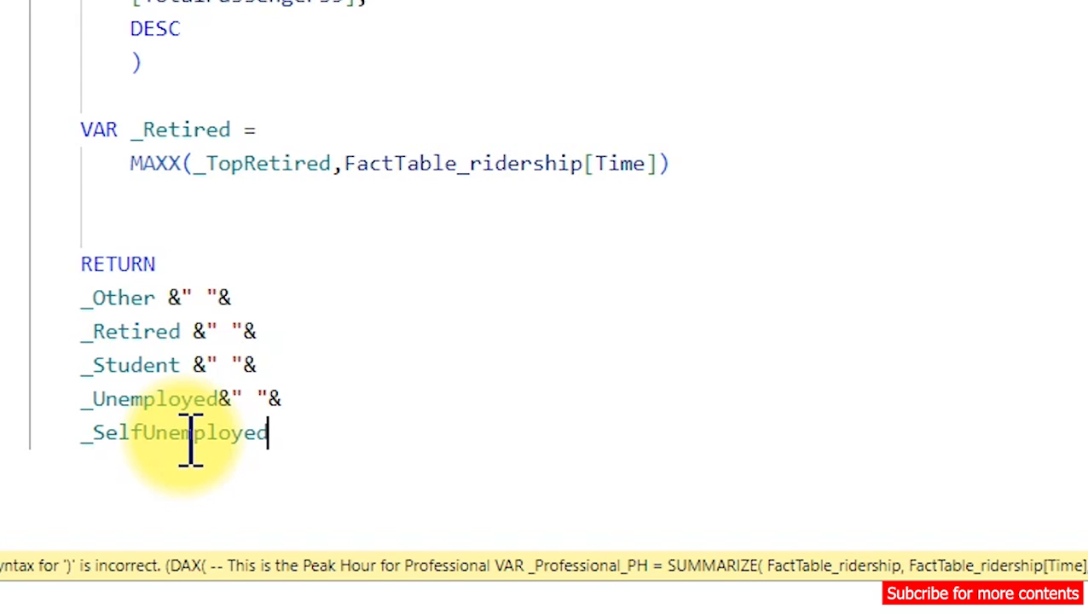
Step: Append &" "& after _SelfUnemployed and add _Professional as the last line of the RETURN expression
type("&\" \"&")
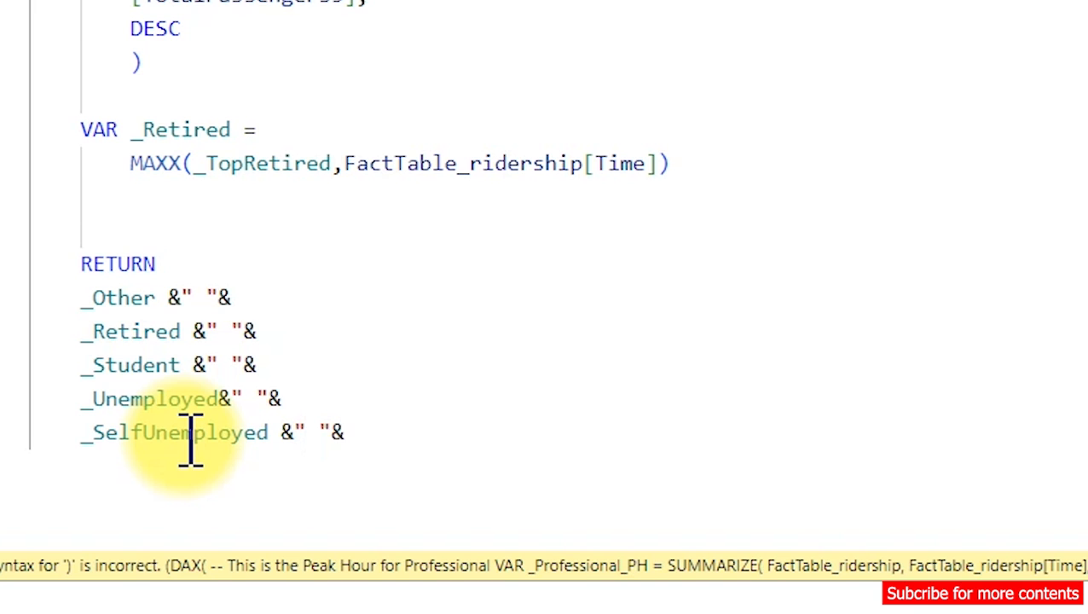
key("Return")
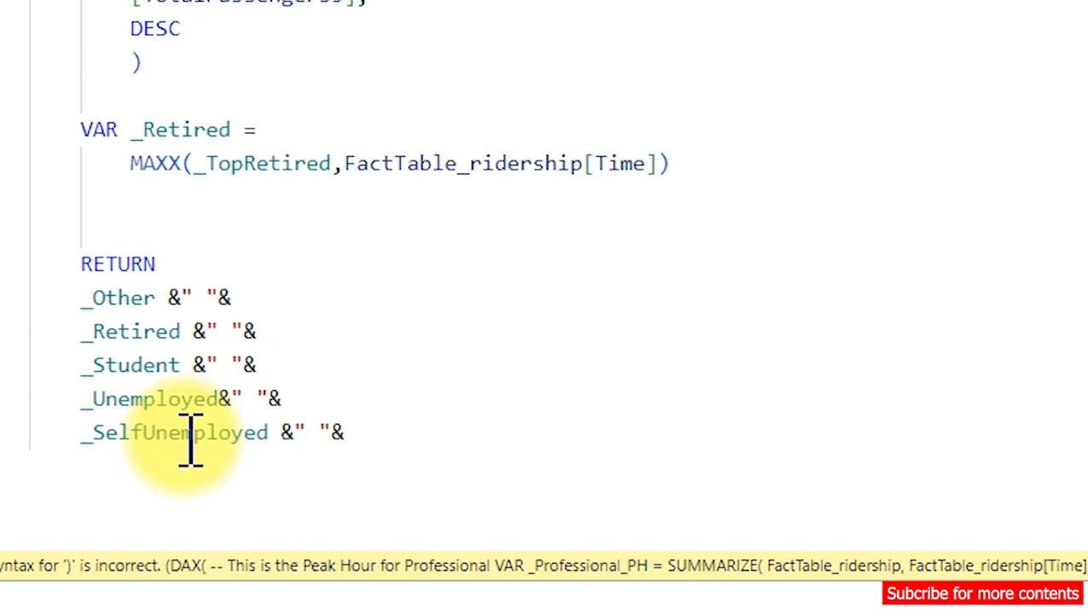
type("_pr")
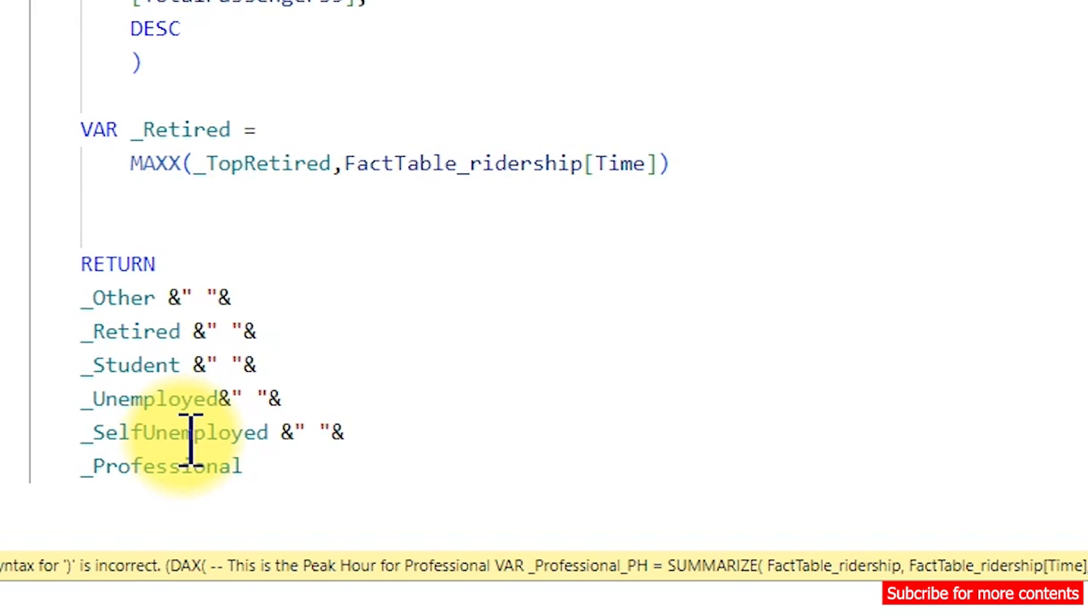
Step: Commit the measure and stretch the Peak Hours (Occupation) card downward to fit all the occupation times
left_click(184, 439)
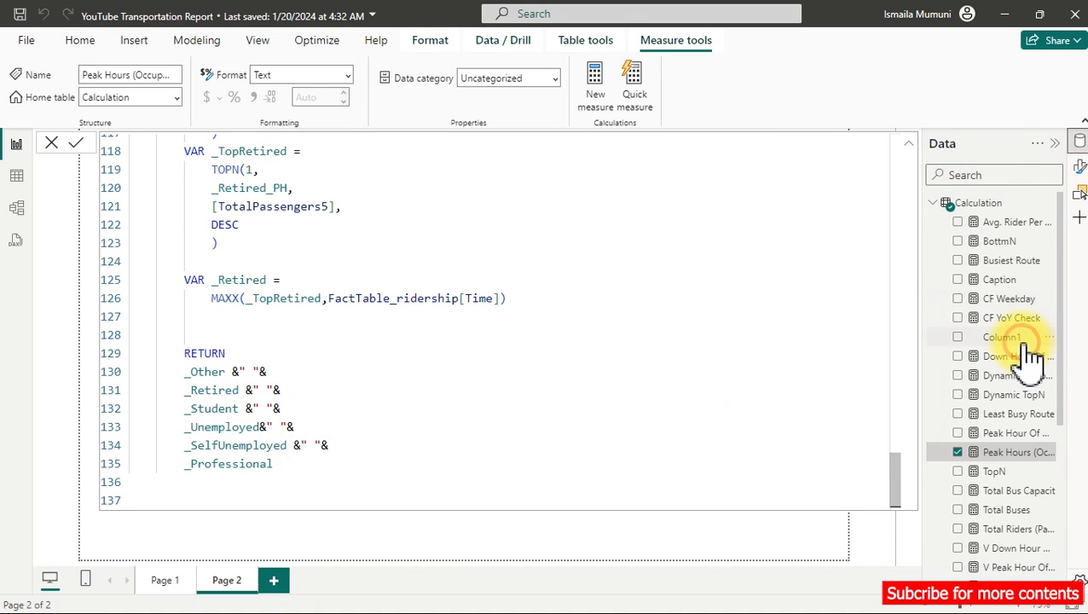
left_click(1030, 339)
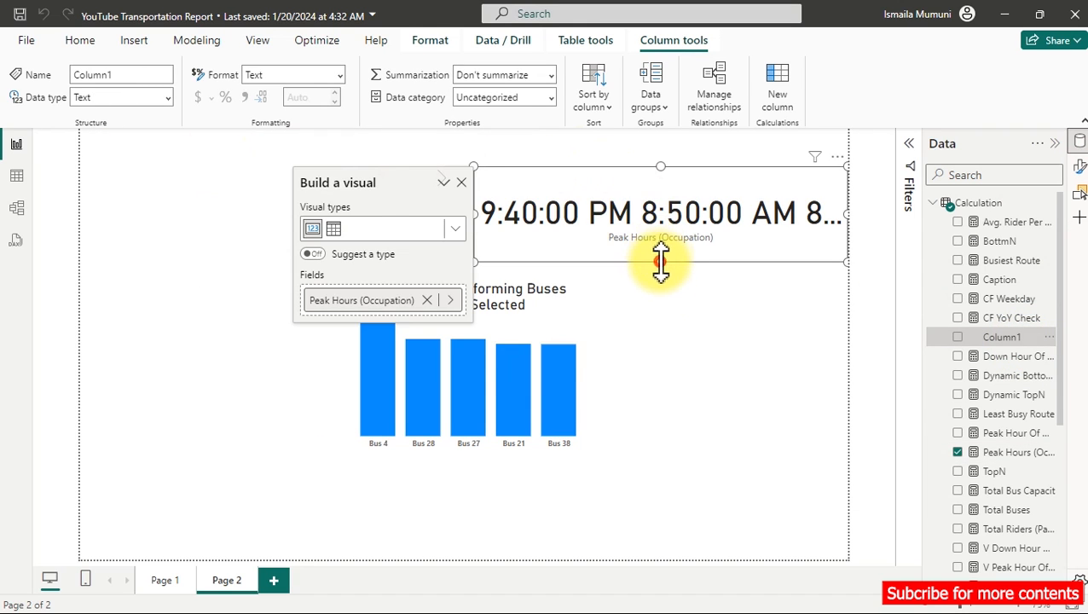
left_click_drag(661, 256, 666, 483)
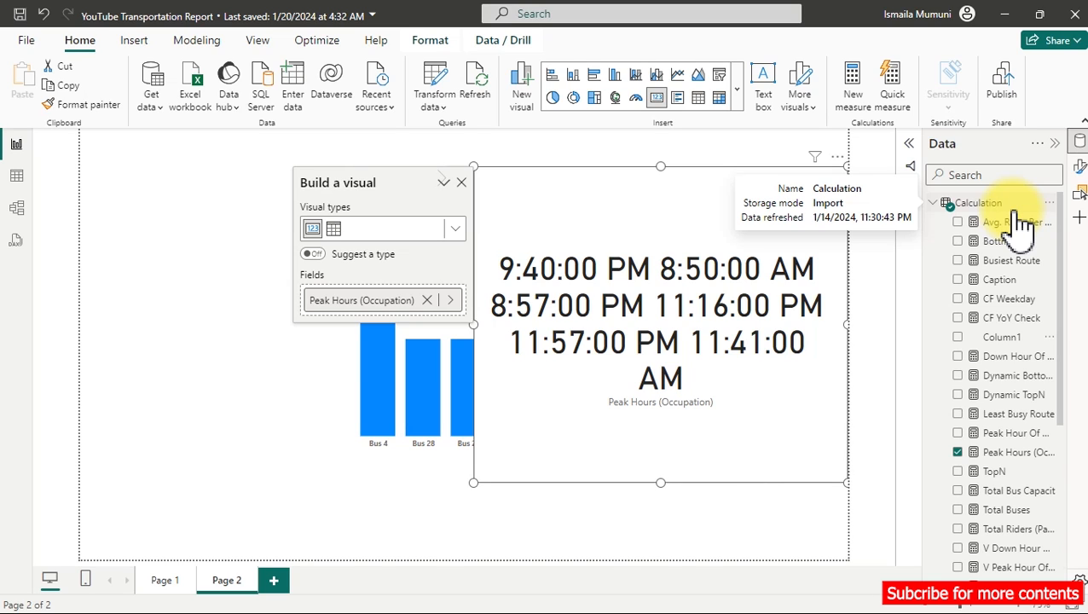
Step: Reopen the Peak Hours (Occupation) measure and insert the label "Other Peak Hour "& before _Other in the RETURN expression
left_click(1009, 453)
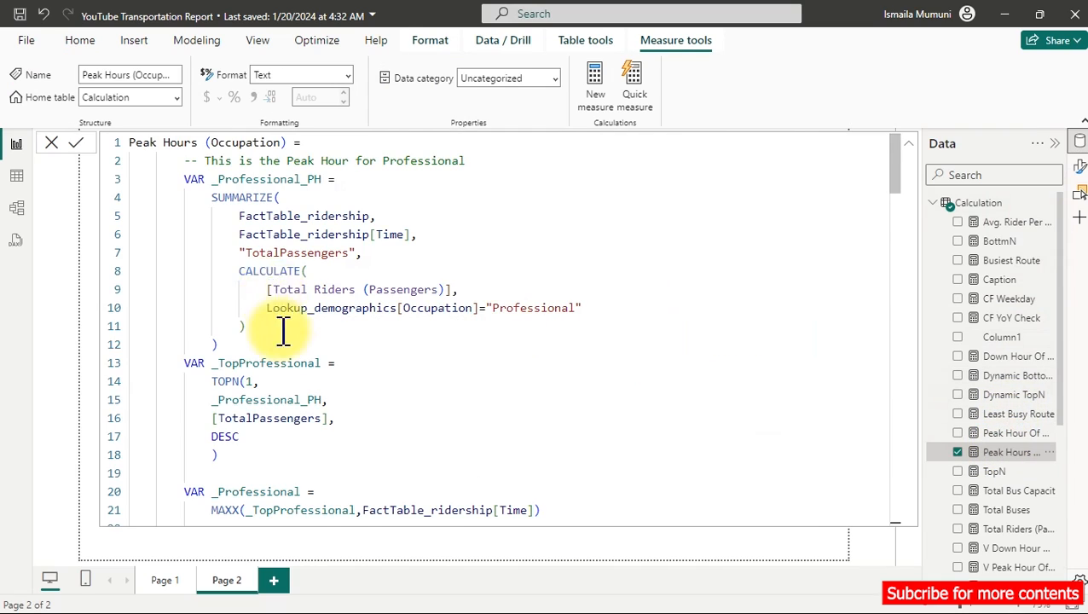
scroll(281, 341, "down", 6)
scroll(313, 373, "down", 20)
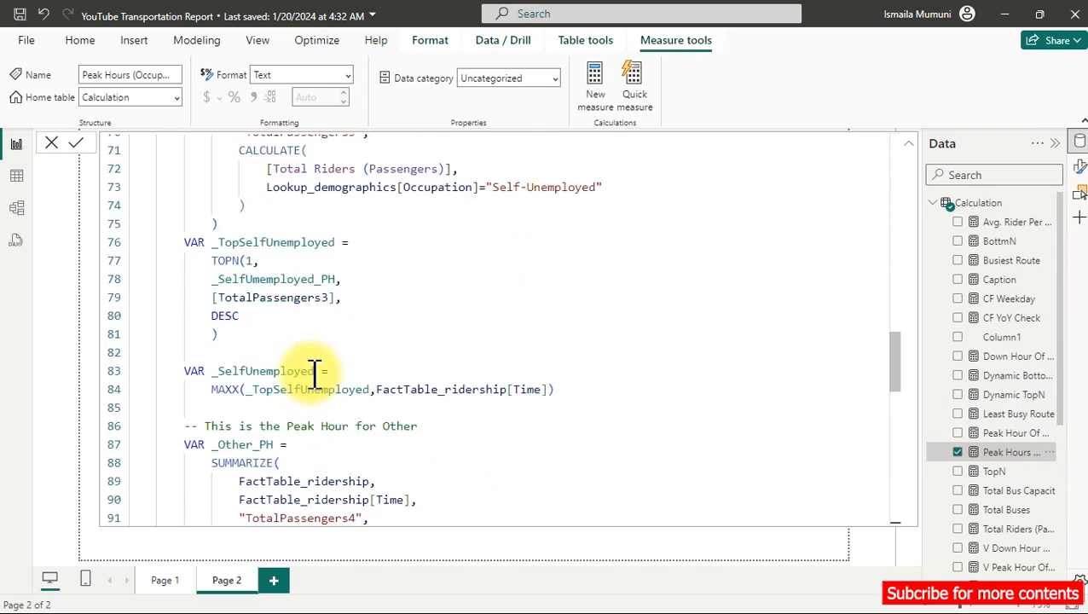
scroll(313, 373, "down", 9)
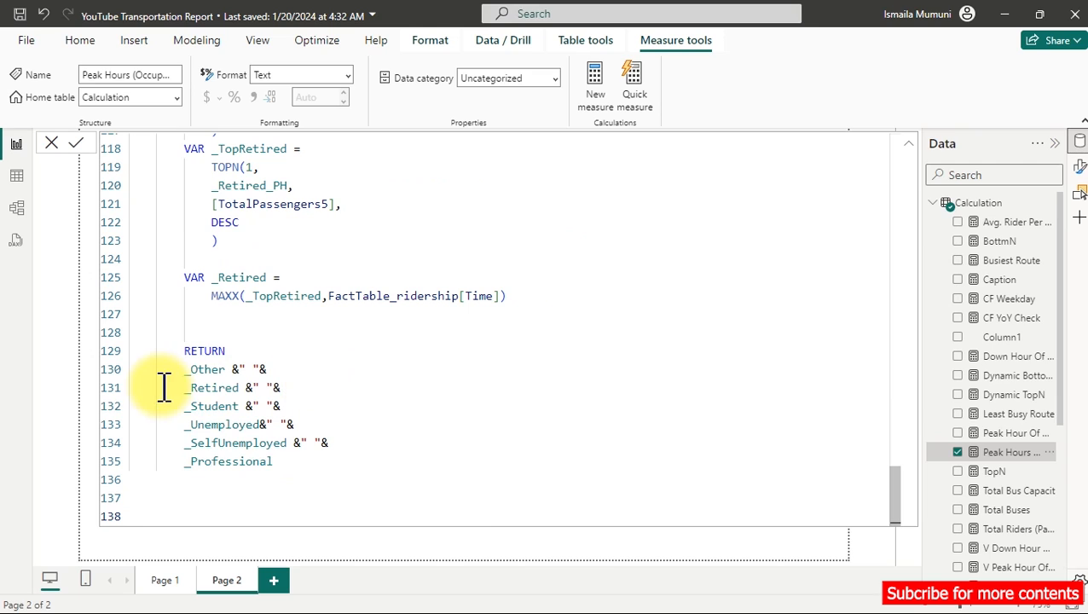
double_click(191, 369)
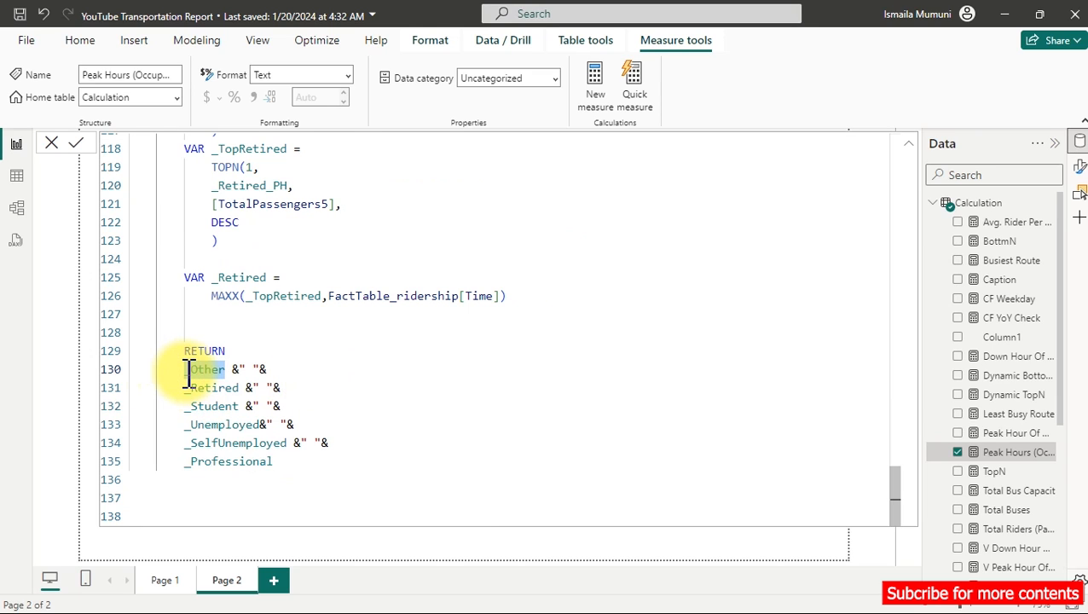
left_click(187, 369)
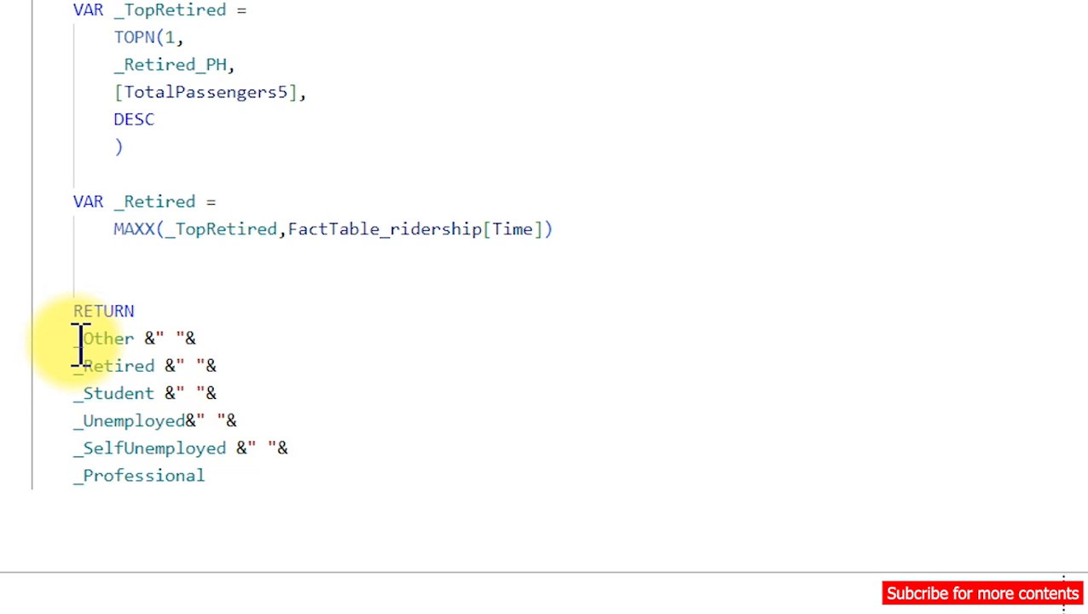
type("\"")
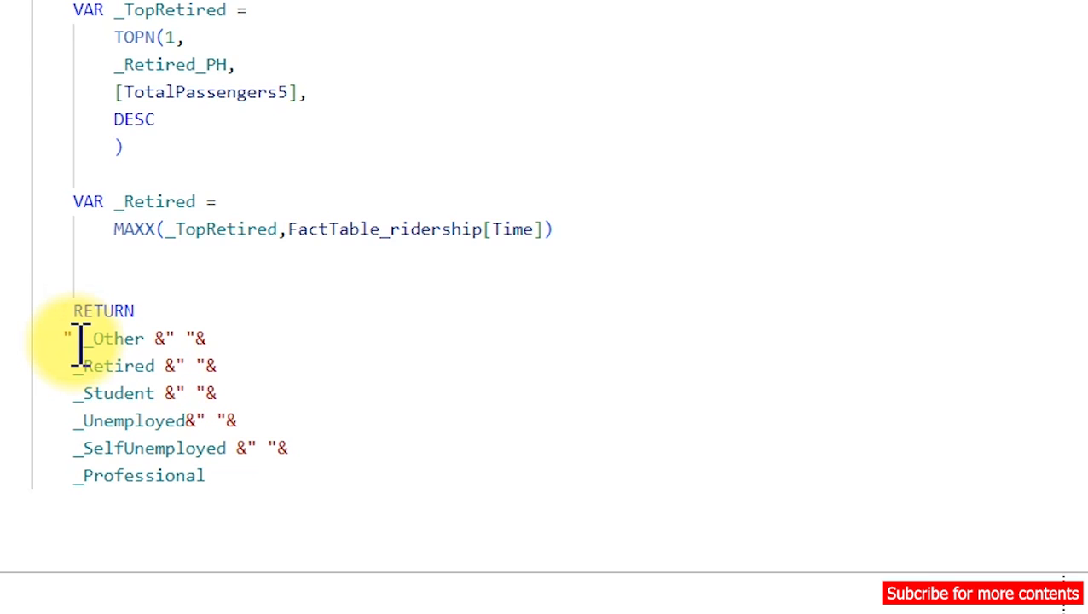
type("Other ")
type("Peak")
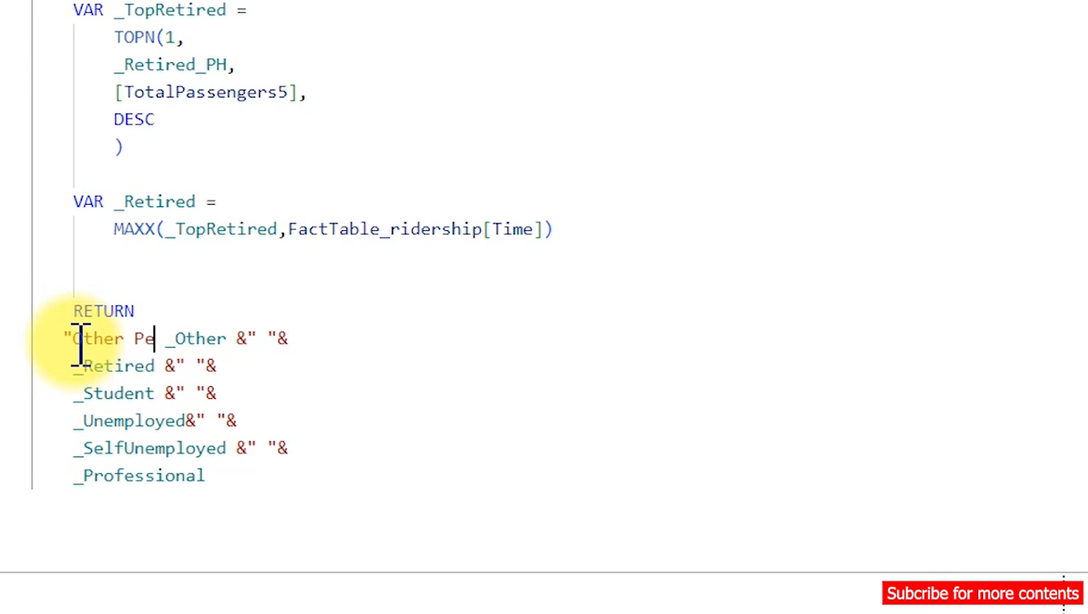
type(" Hour")
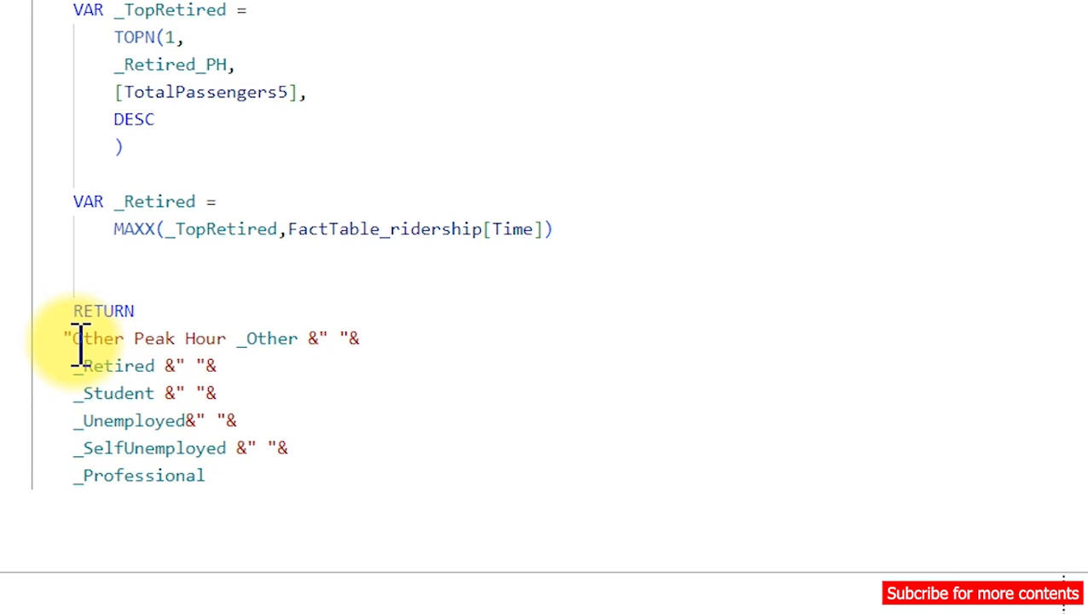
type("\"")
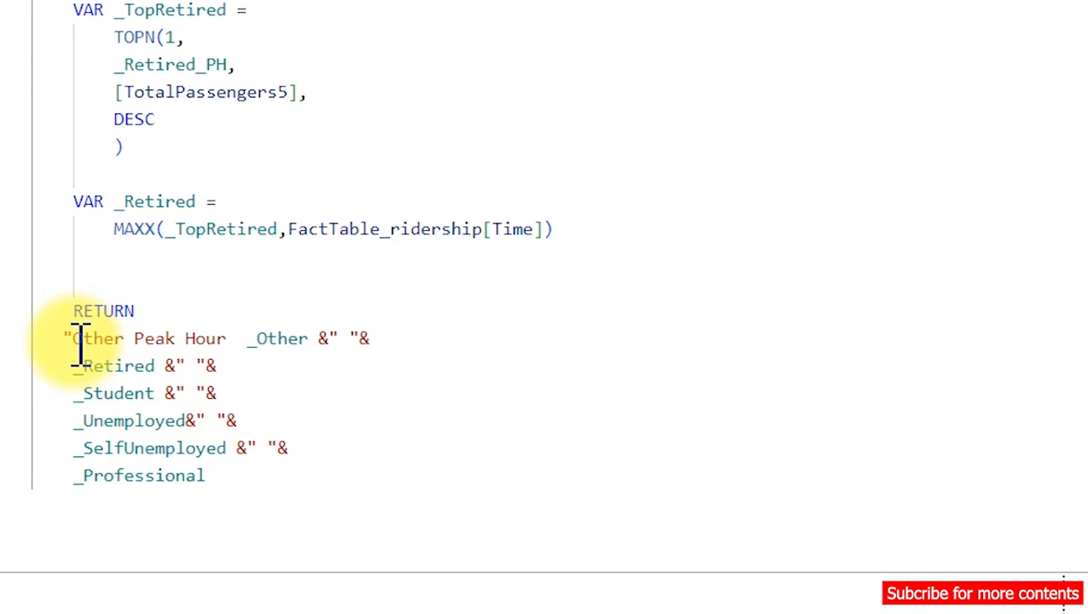
type("&")
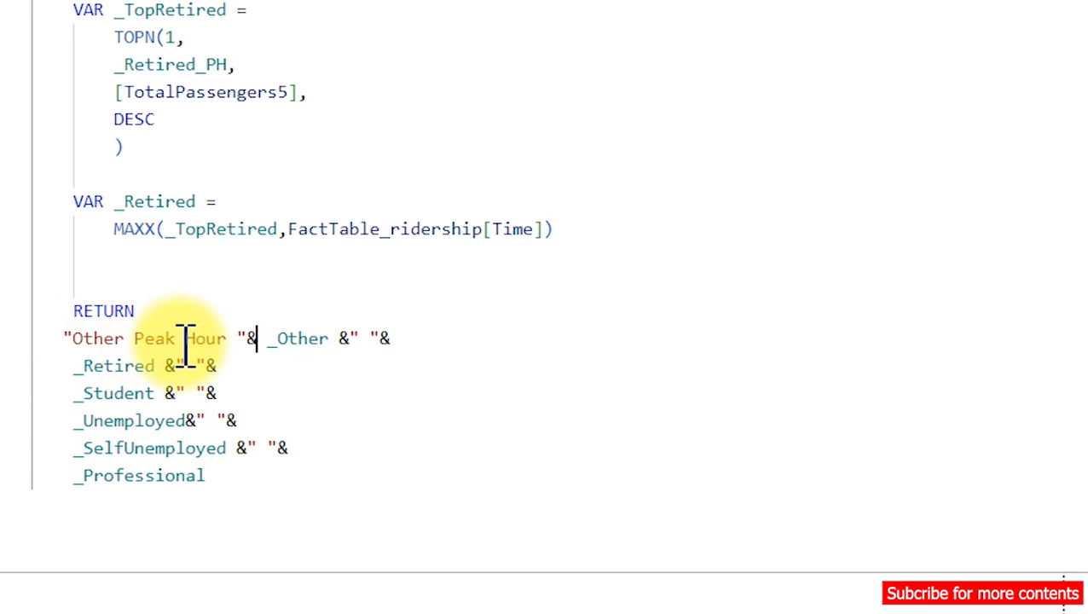
Step: Copy the "Other Peak Hour "& prefix in front of _Retired, _Student, _Unemployed, _SelfUnemployed and _Professional in the RETURN expression
left_click(258, 341)
left_click_drag(258, 341, 68, 339)
key("ctrl+c")
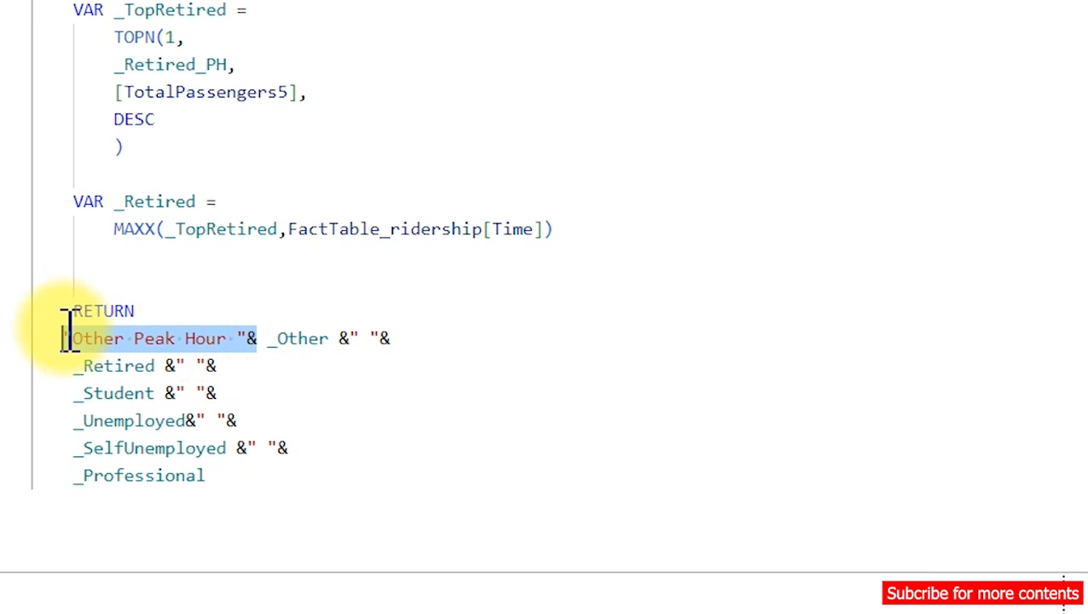
left_click(65, 367)
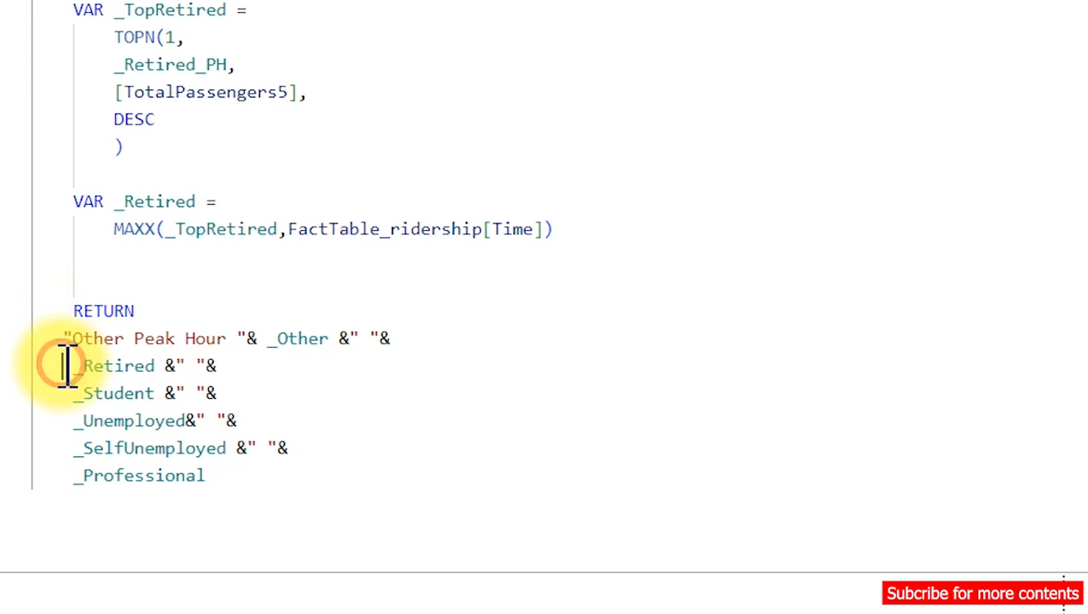
key("ctrl+v")
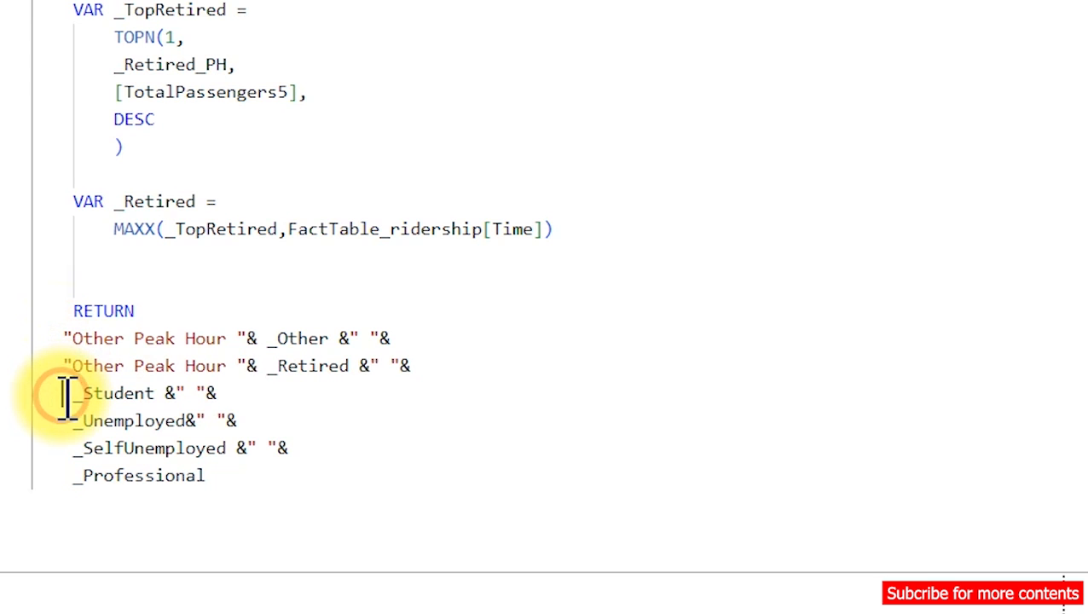
left_click(67, 395)
key("ctrl+v")
left_click(68, 425)
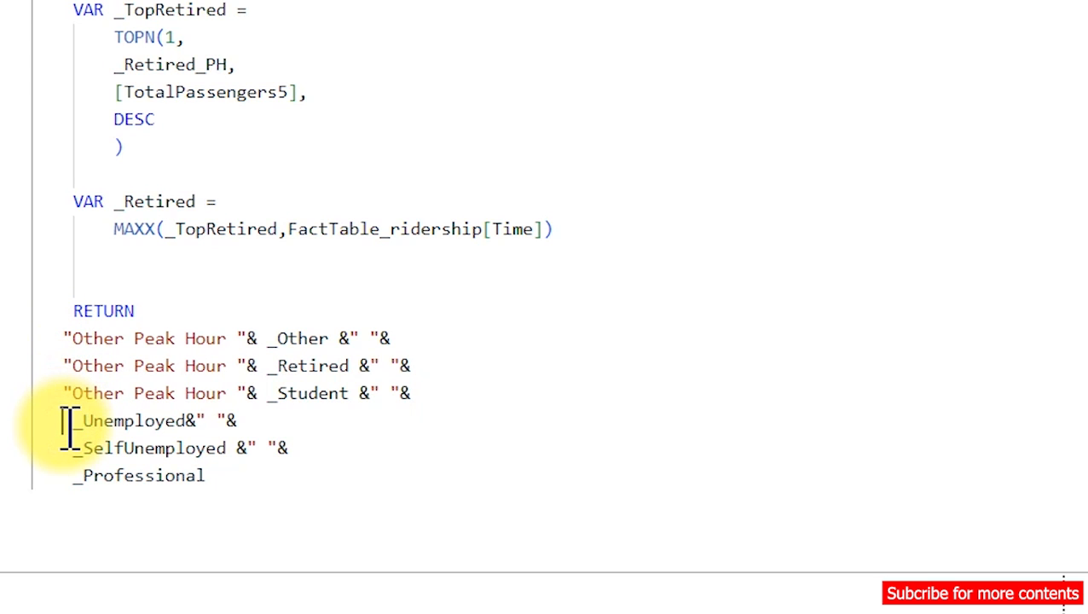
key("ctrl+v")
left_click(65, 450)
key("ctrl+v")
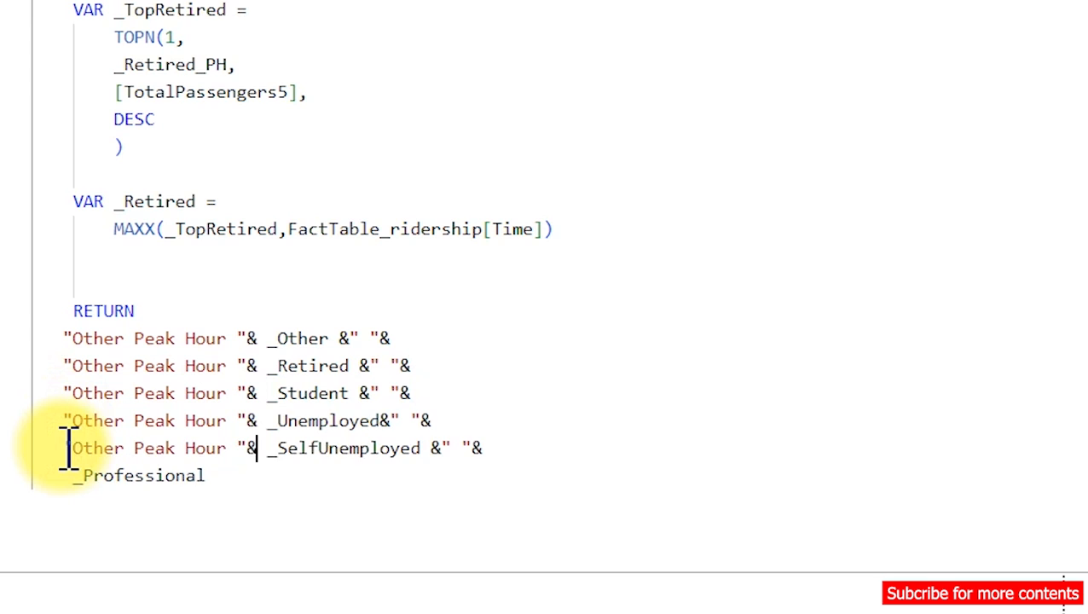
left_click(73, 476)
key("ctrl+v")
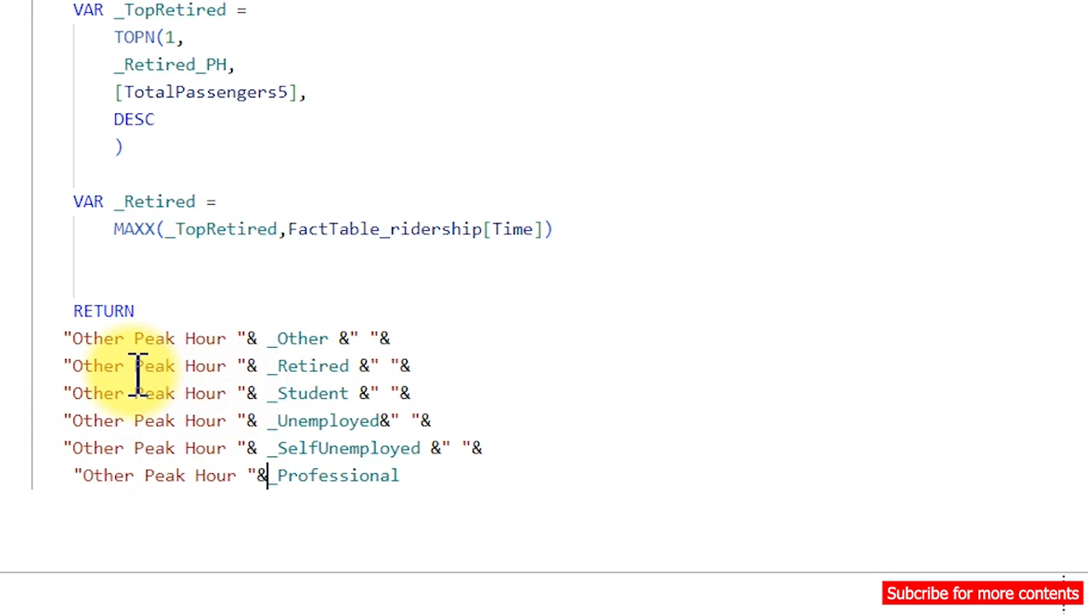
Step: Replace the word Other with Retired in the _Retired line's label and with Student in the _Student line's label
left_click_drag(126, 367, 78, 367)
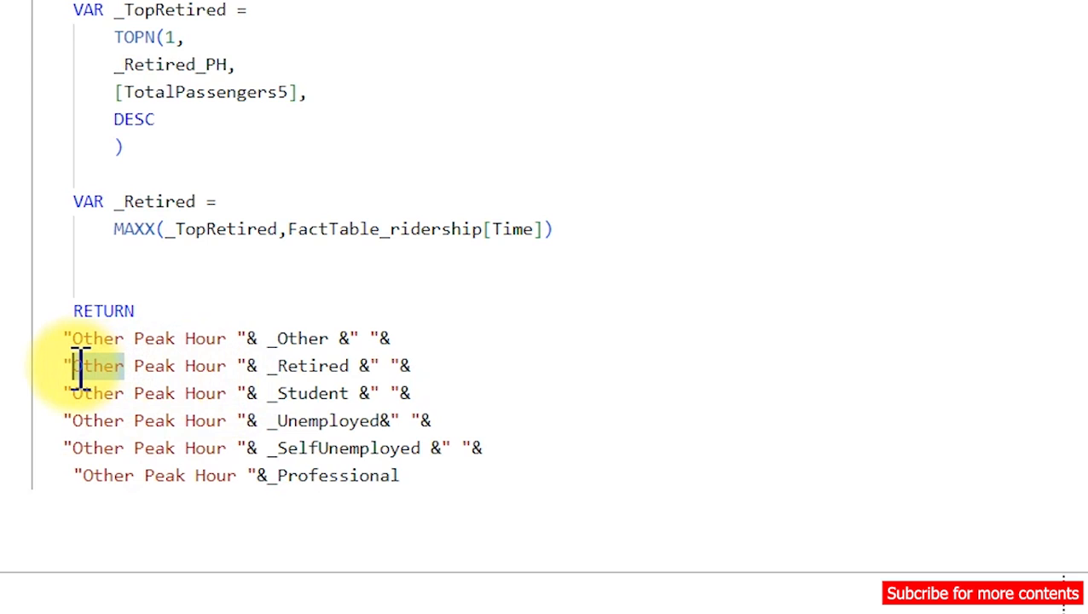
type("Retire")
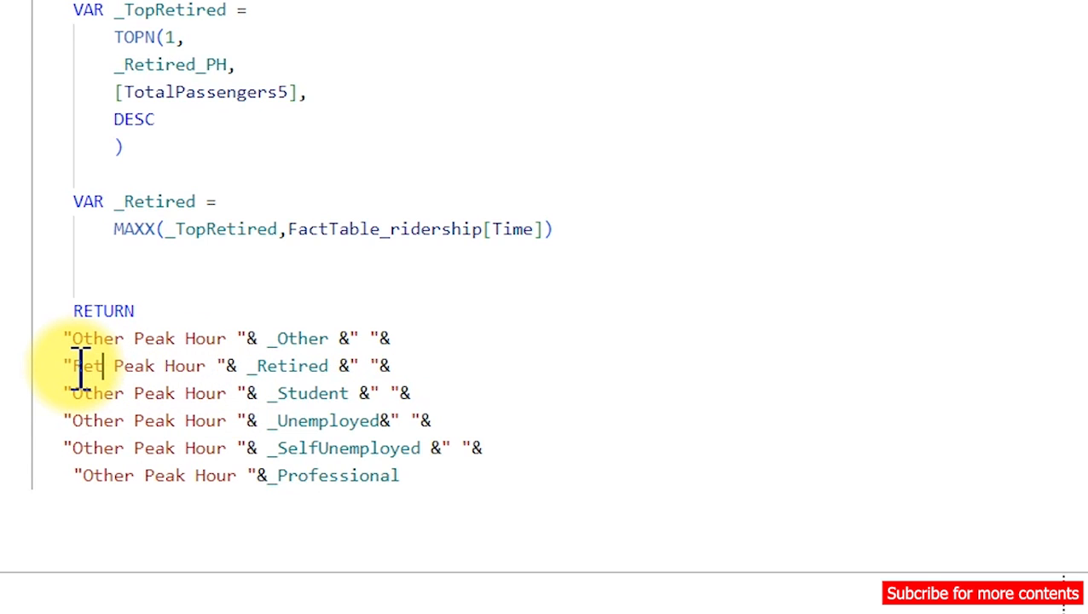
type("d")
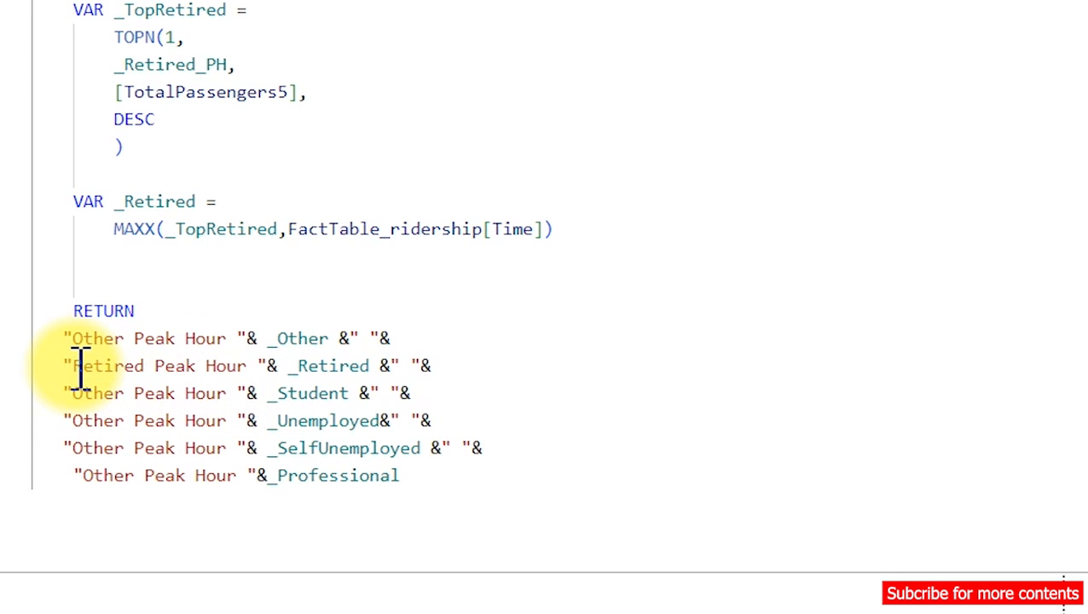
double_click(102, 393)
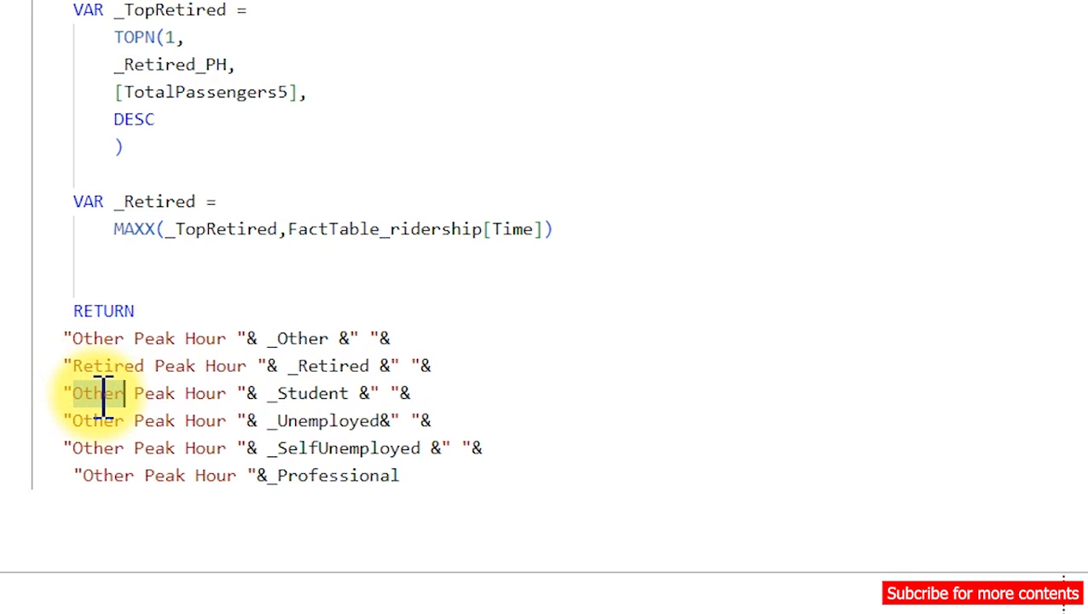
type("Studu")
key("BackSpace")
type("ent")
Step: Change the label before _Unemployed to "Unemployed Peak Hour "
double_click(98, 421)
type("Un")
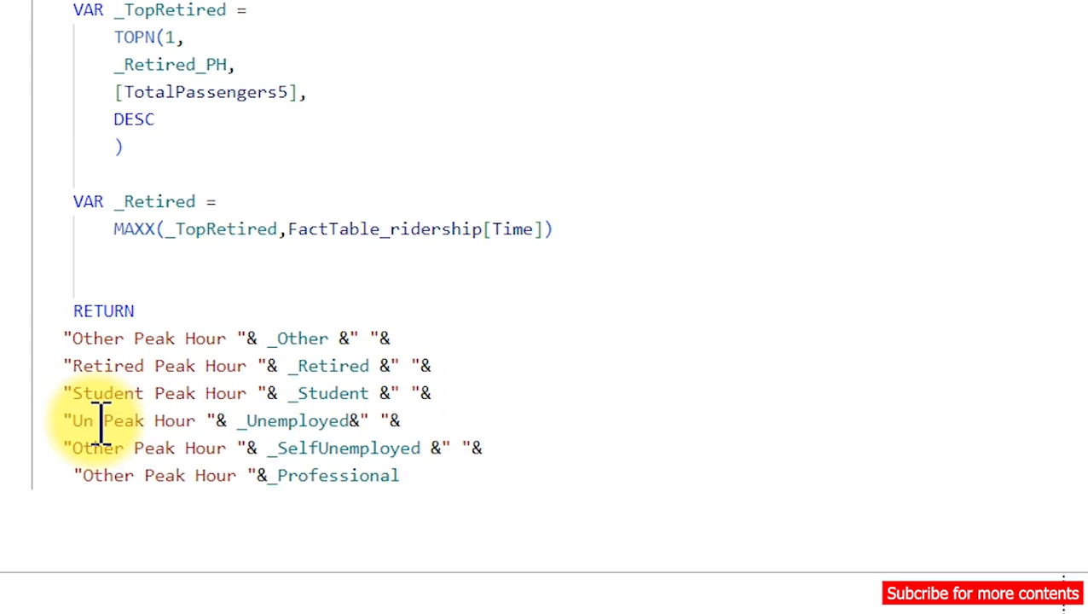
type("employed")
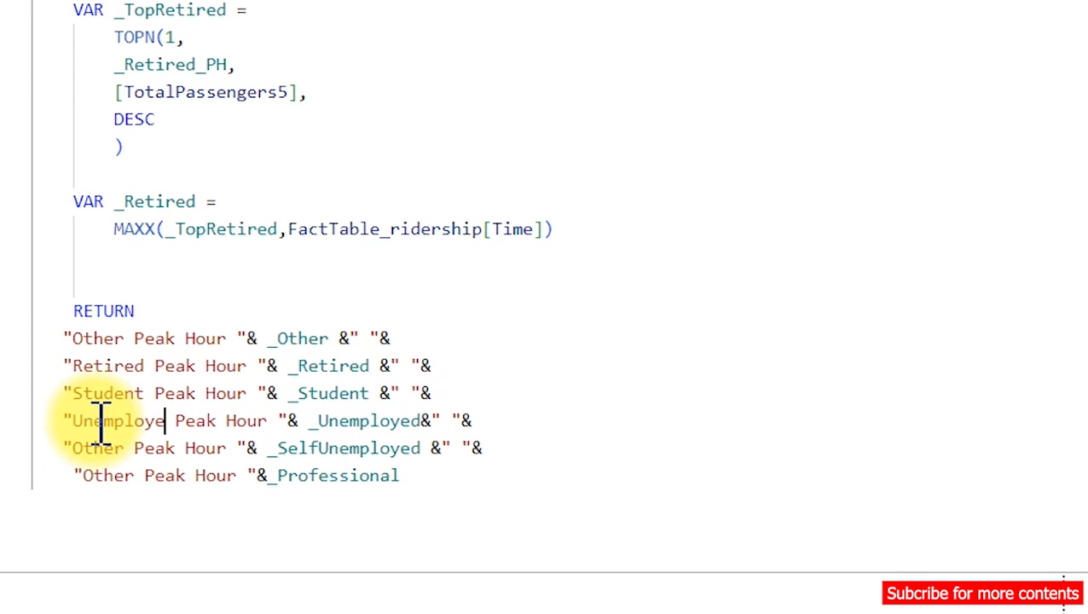
Step: Change the label before _SelfUnemployed to "SELF-EMPLOYED Peak Hour "
double_click(99, 447)
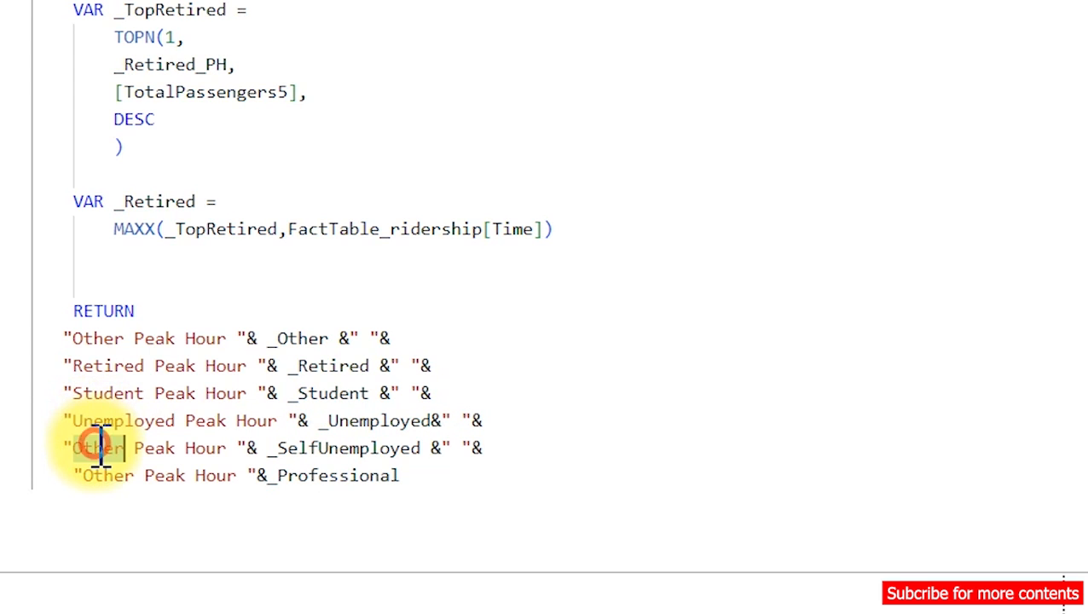
type("Selfe")
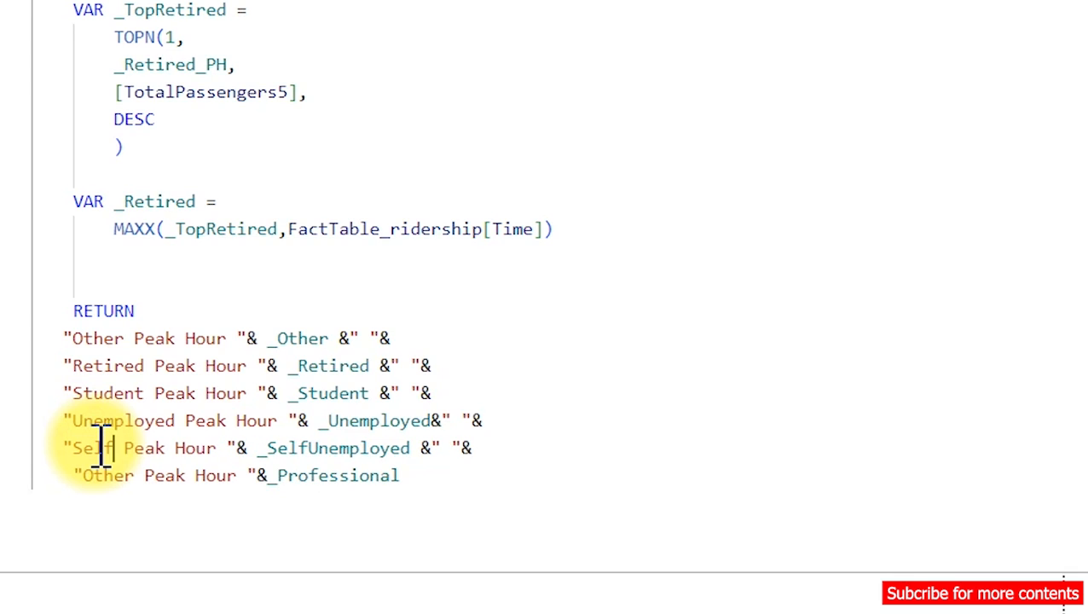
key("BackSpace")
key("BackSpace")
key("BackSpace")
key("BackSpace")
key("BackSpace")
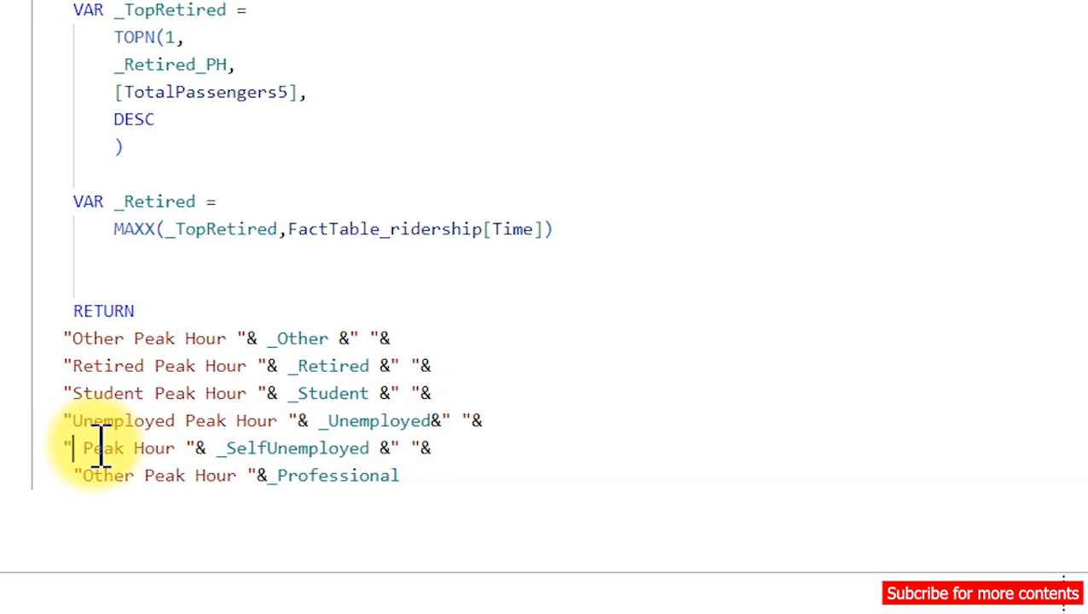
type("SELF-")
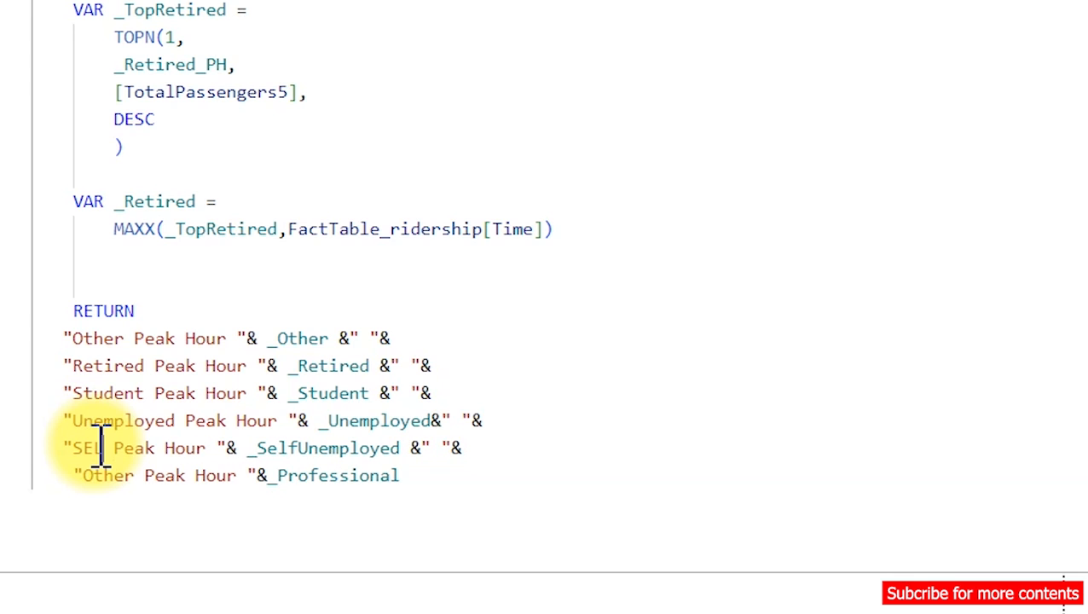
type("EMPLOY")
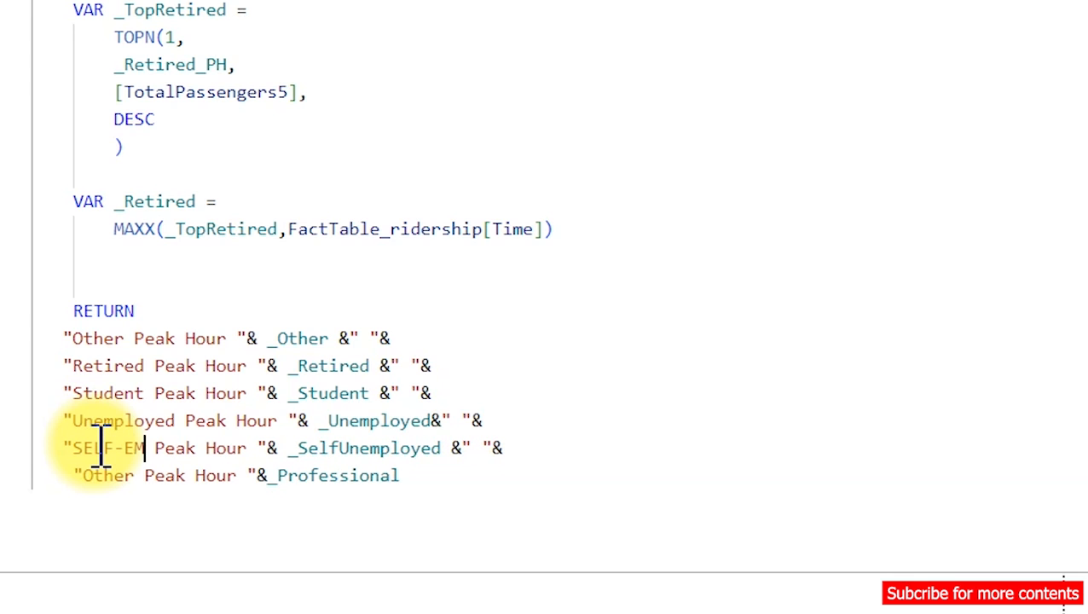
type("ED")
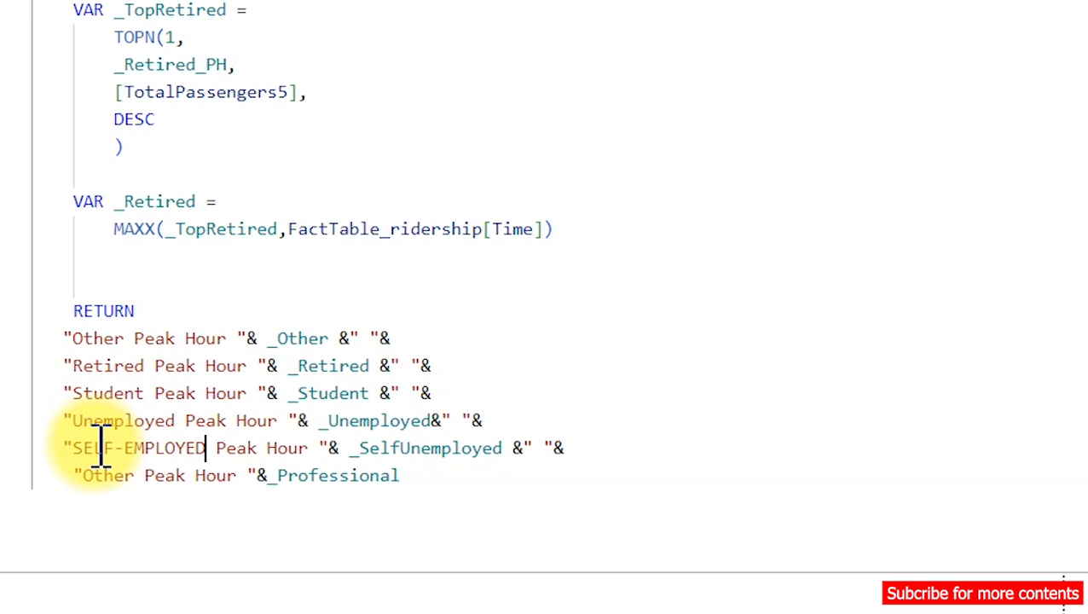
Step: Change the label before _Professional to "PROFESSIONAL Peak Hour "
double_click(108, 476)
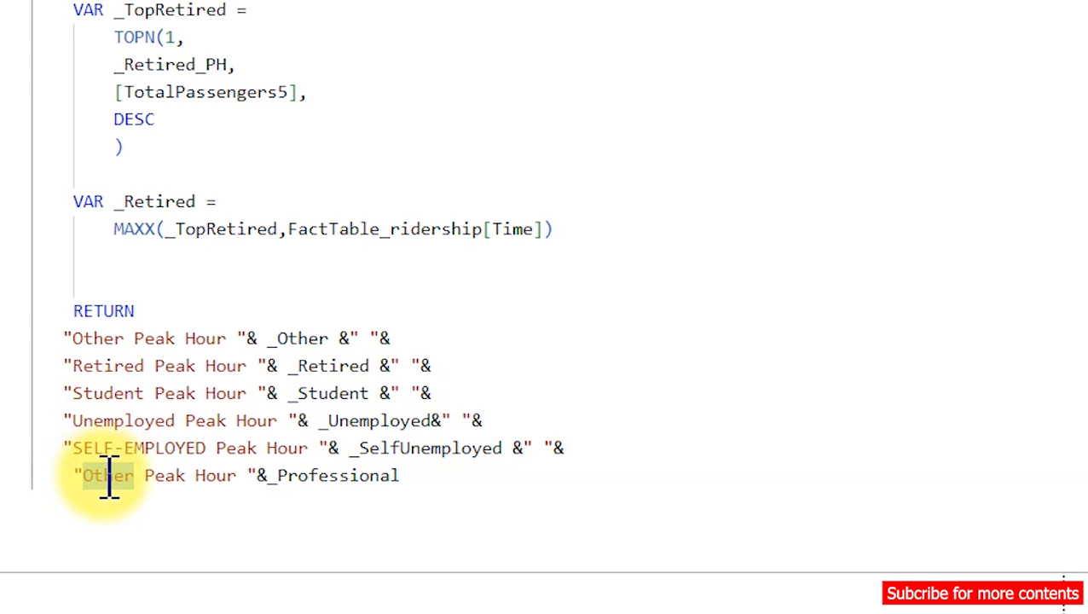
type("PROFE")
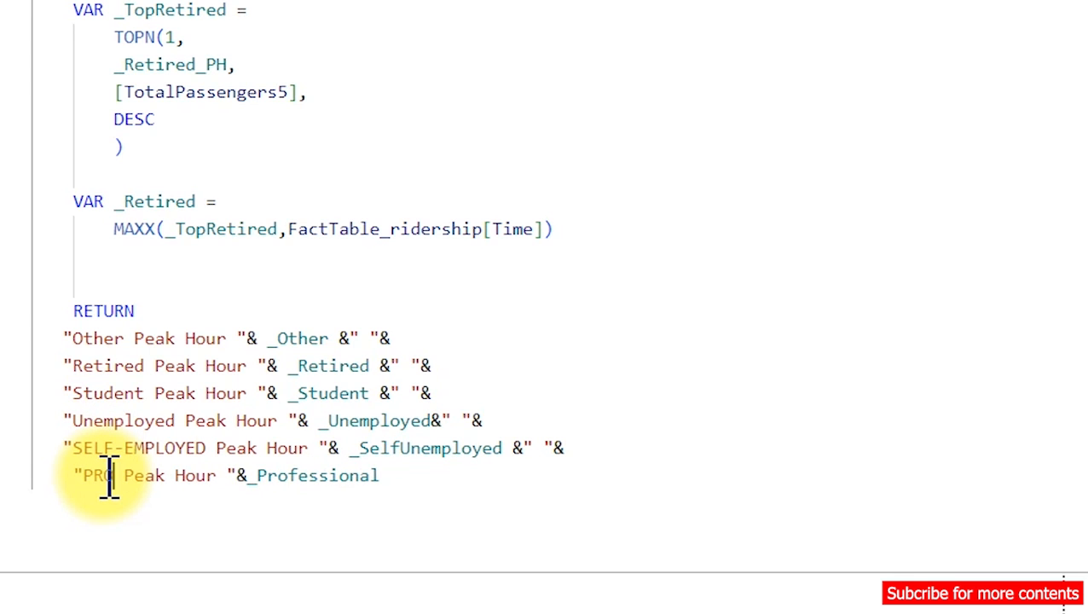
type("SSO")
key("BackSpace")
type("ION")
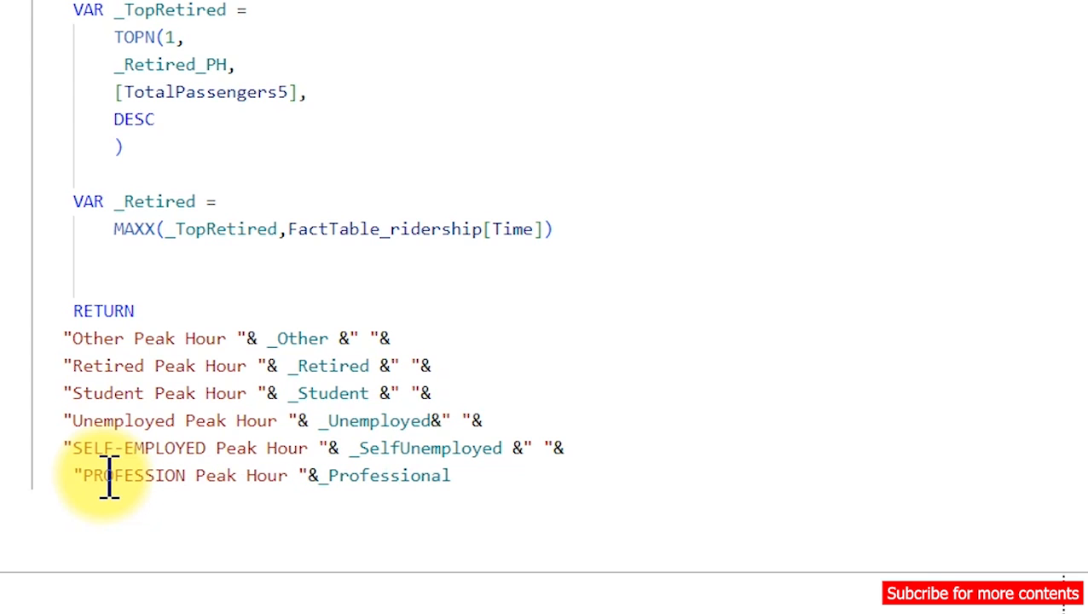
type("AL")
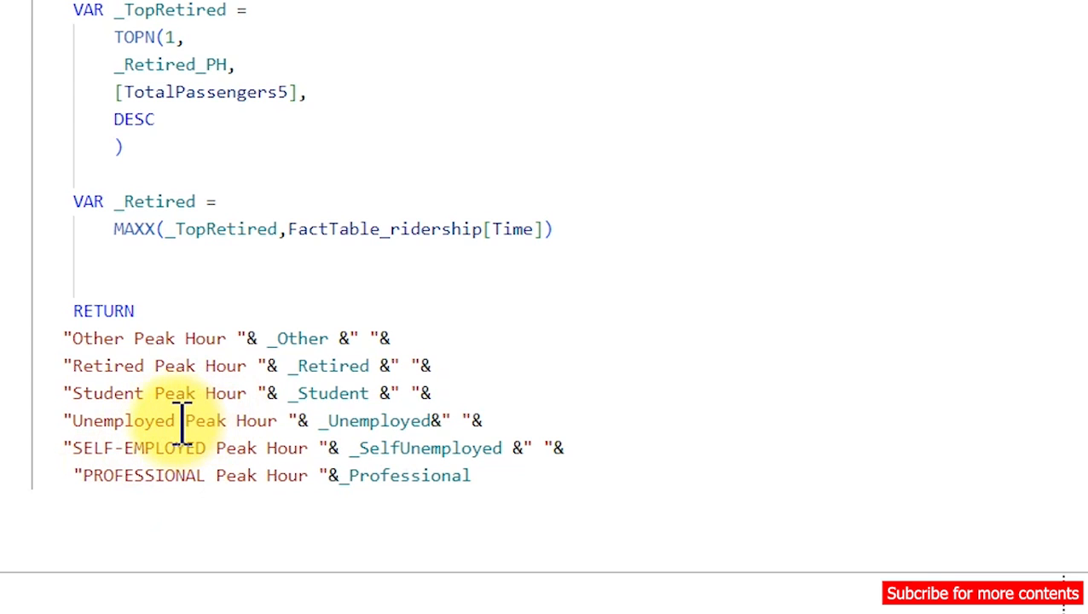
Step: Capitalize the occupation words in the remaining RETURN labels as UNEMPLOYED, STUDENT, RETIRED and OTHER
left_click_drag(174, 420, 89, 420)
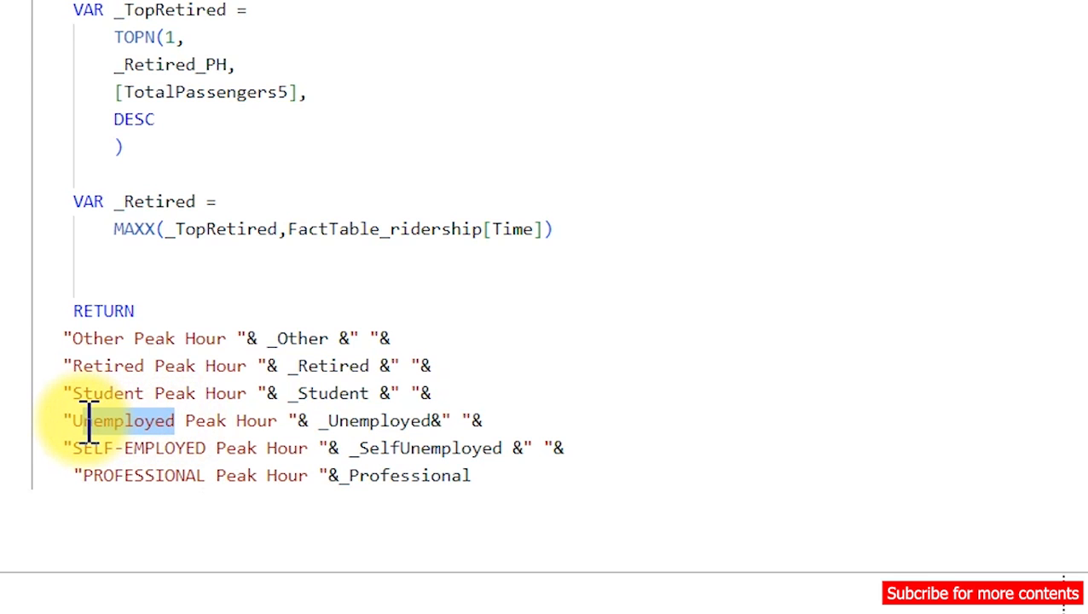
type("NEMPLOYED")
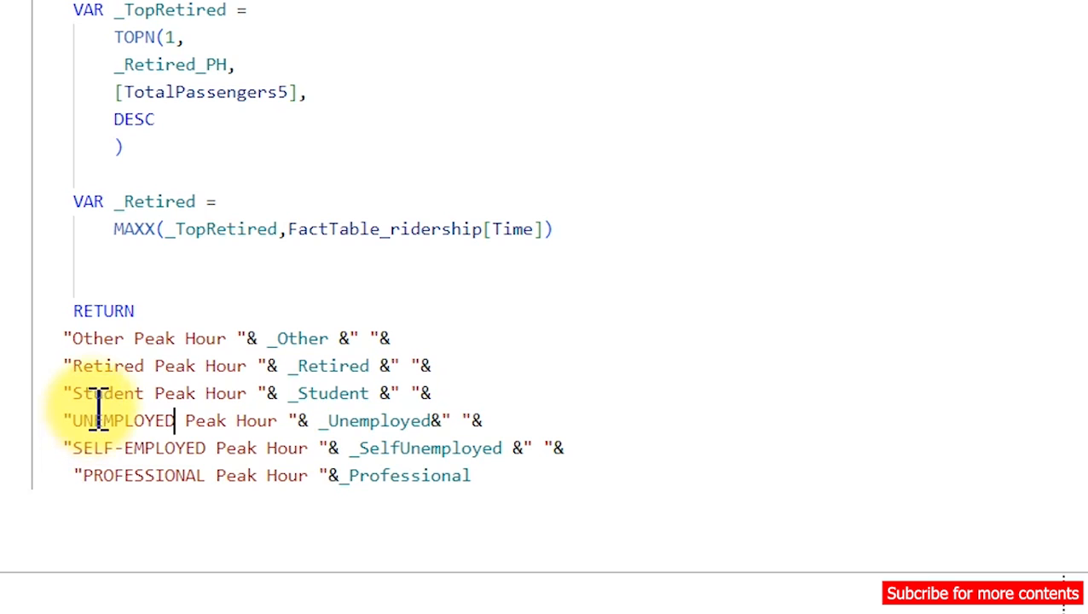
double_click(109, 393)
type("STUDENT")
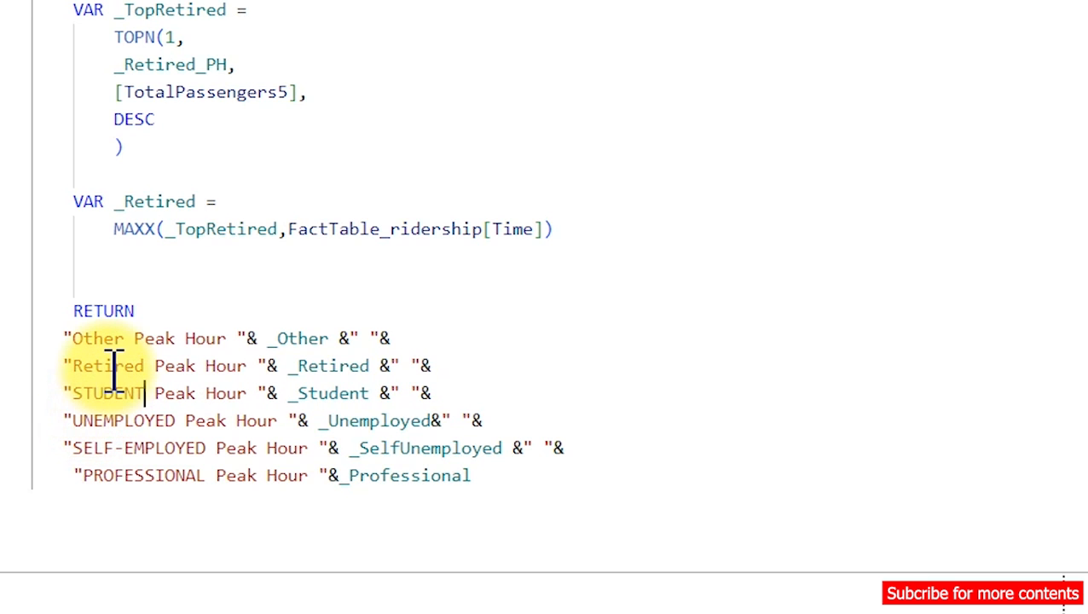
double_click(111, 366)
type("RETIRED")
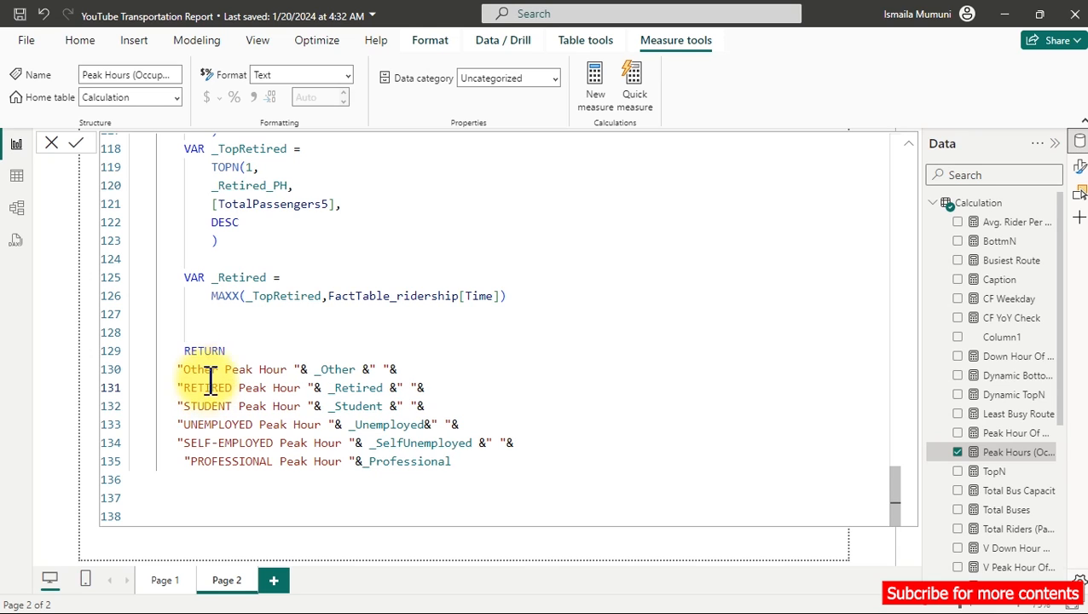
double_click(201, 369)
type("OTHER")
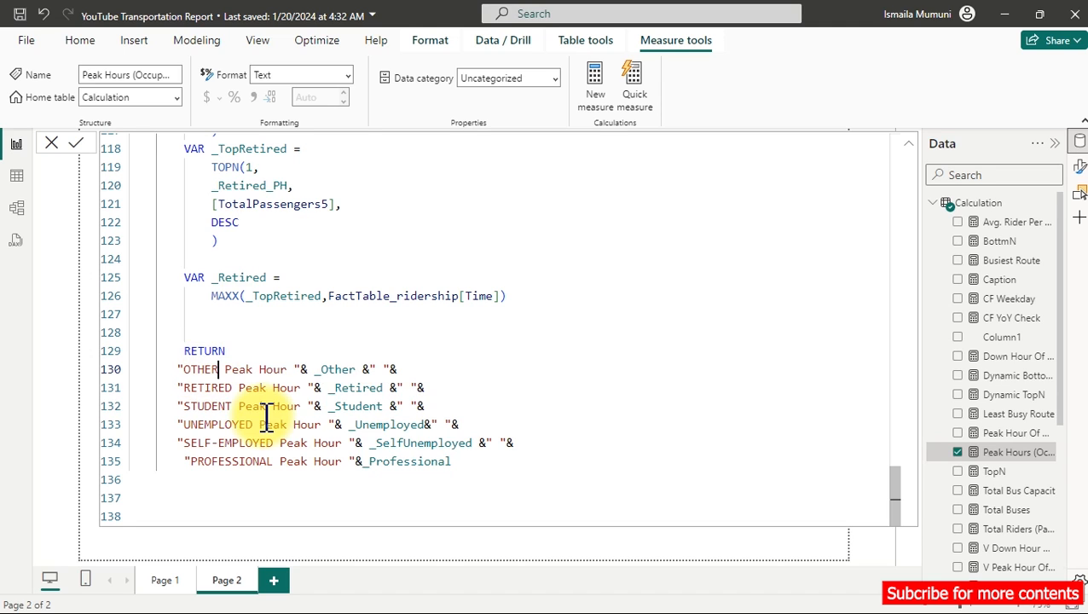
Step: Commit the relabelled measure and enlarge its card in width and height to fit all six occupations' peak hours
left_click(536, 406)
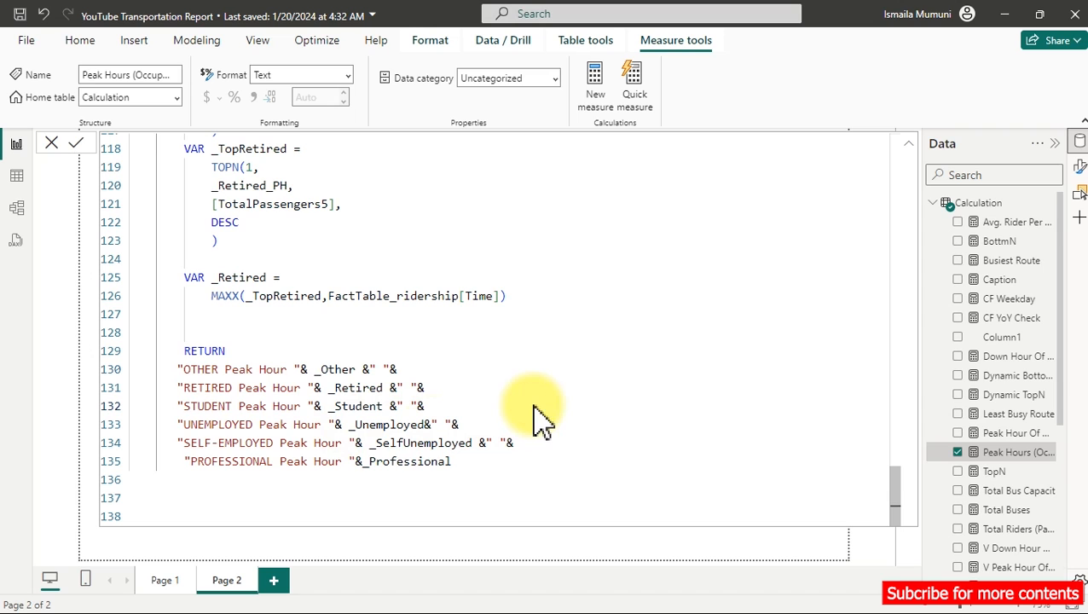
key("Return")
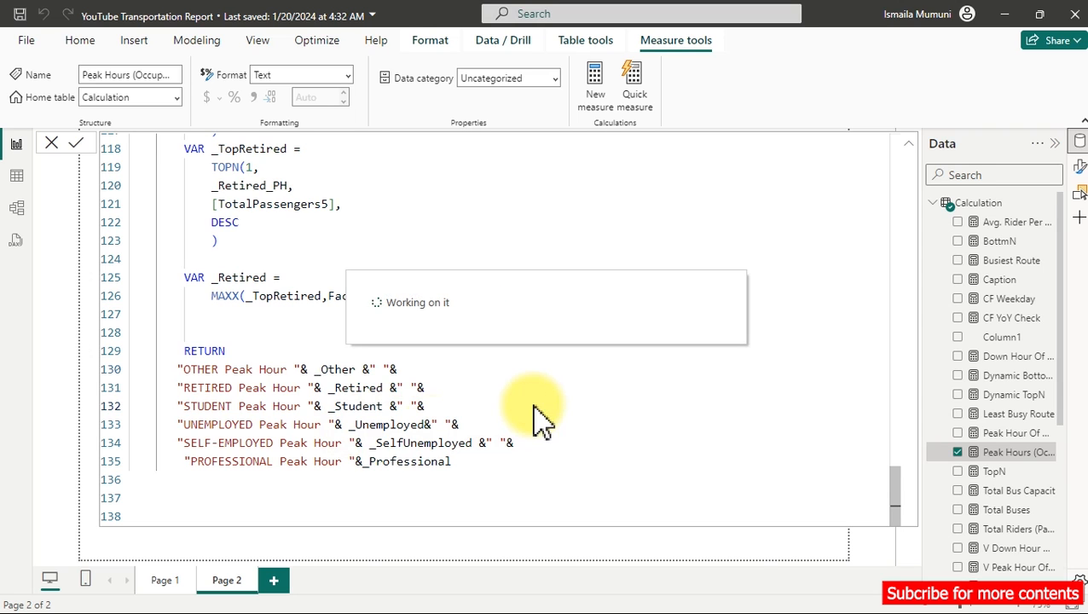
left_click(1008, 339)
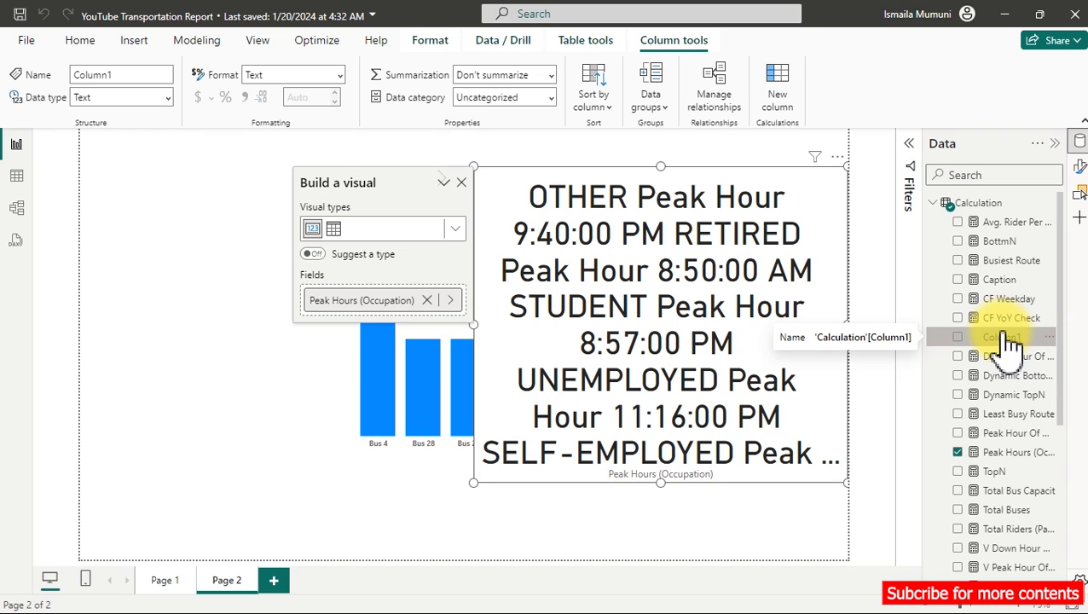
left_click_drag(473, 483, 292, 530)
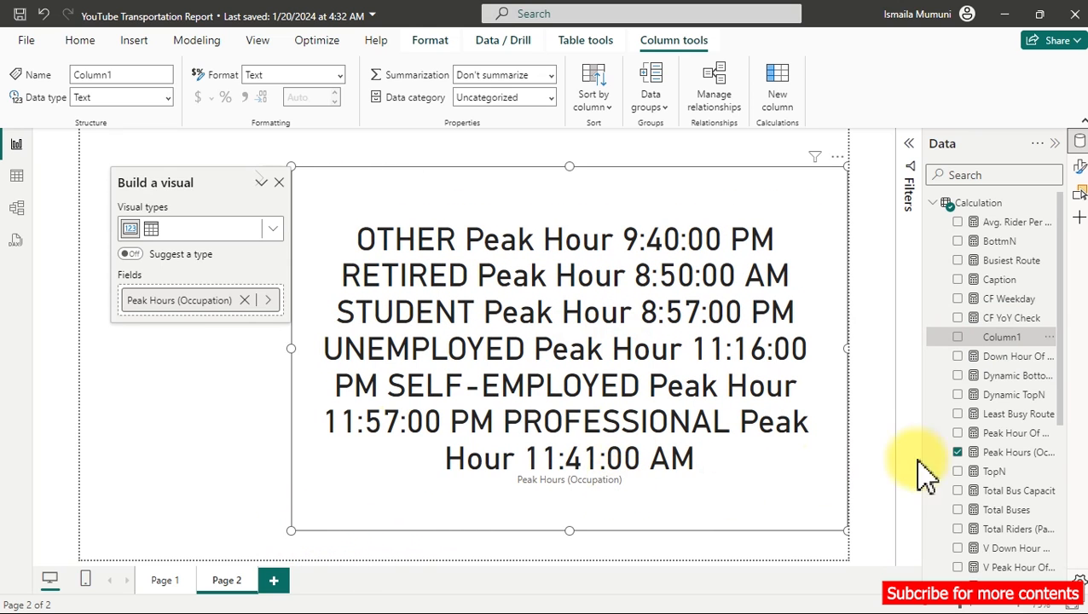
Step: Reopen the Peak Hours (Occupation) formula and delete the " "& separator that follows _Other & in the RETURN expression
left_click(1006, 453)
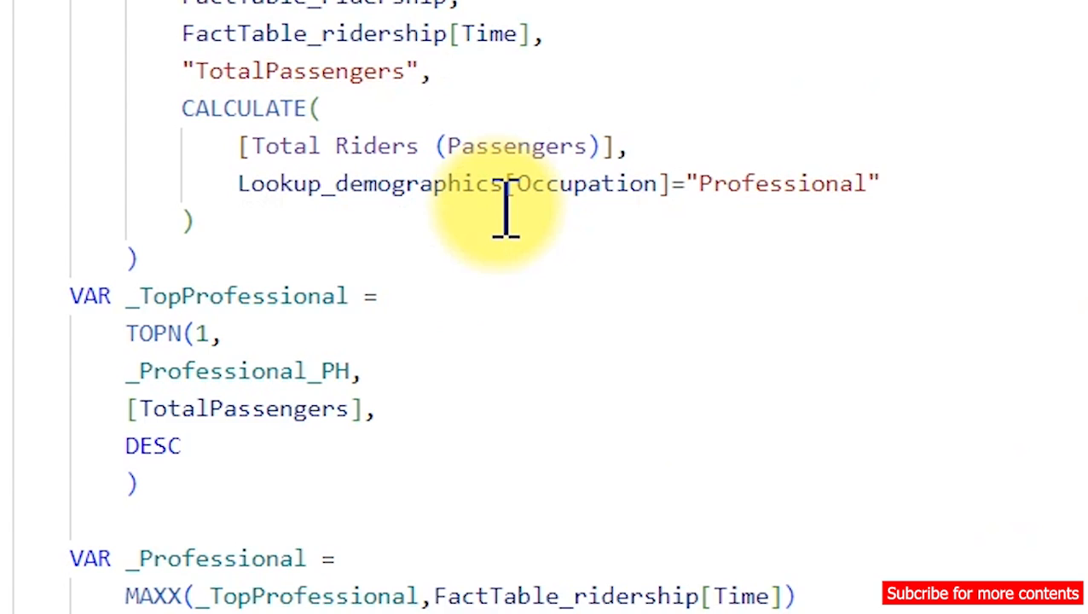
scroll(506, 214, "down", 18)
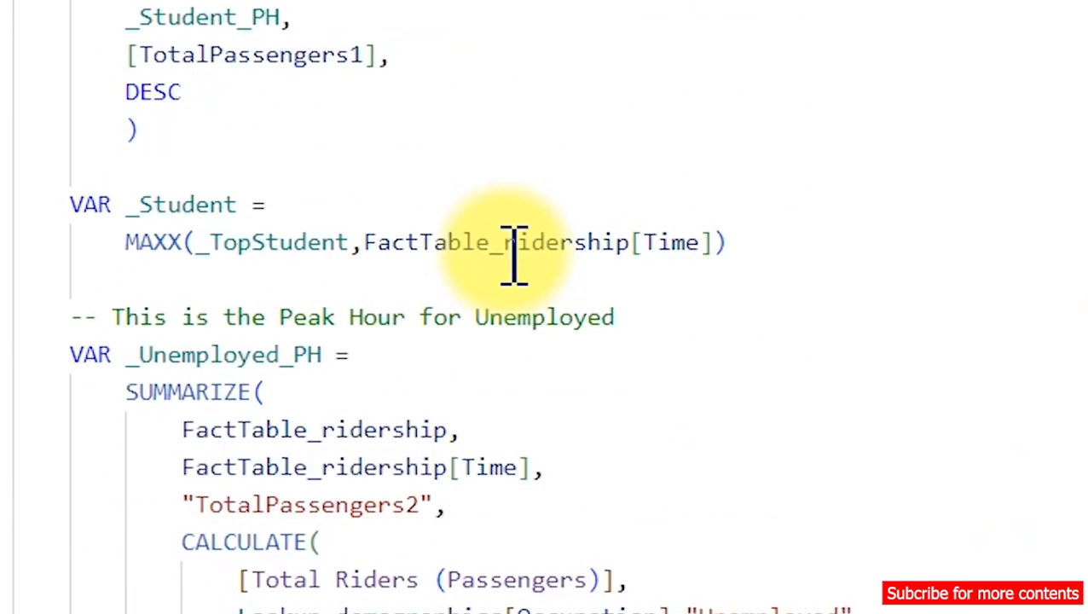
scroll(513, 255, "down", 16)
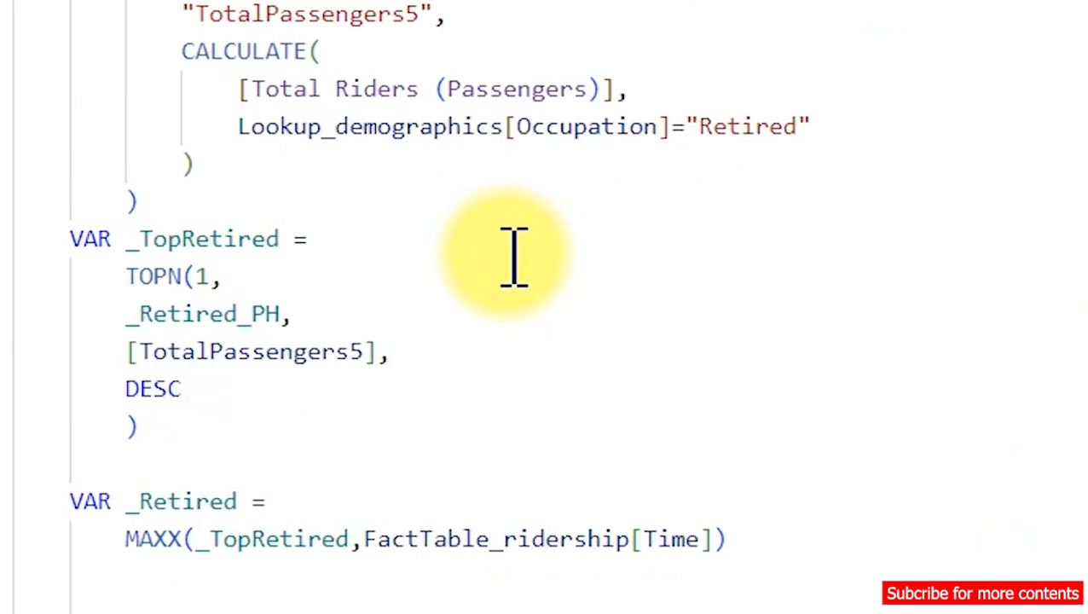
left_click(575, 307)
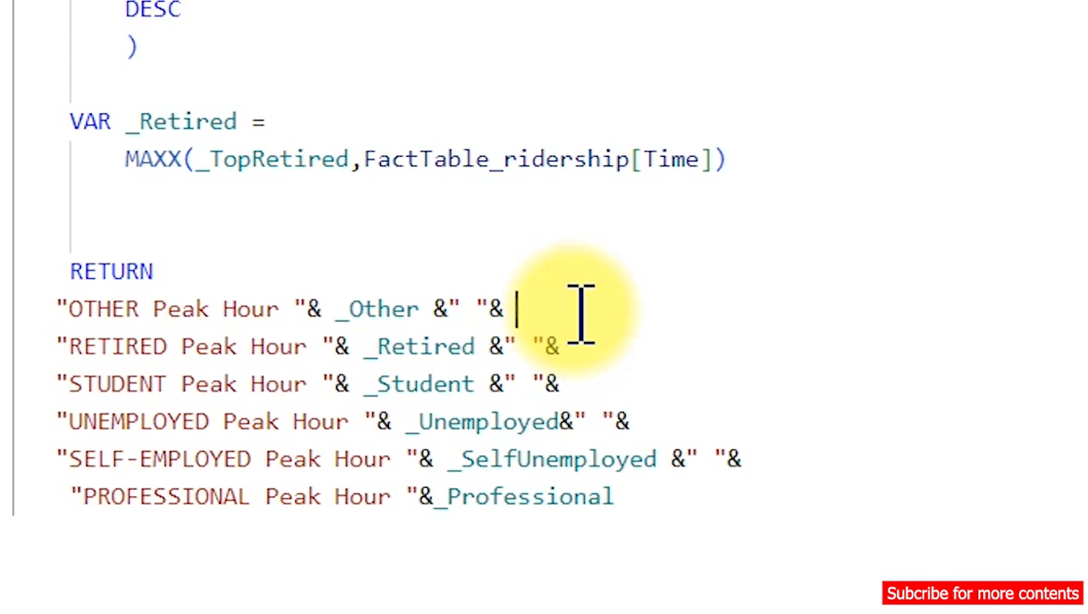
key("BackSpace")
key("BackSpace")
key("BackSpace")
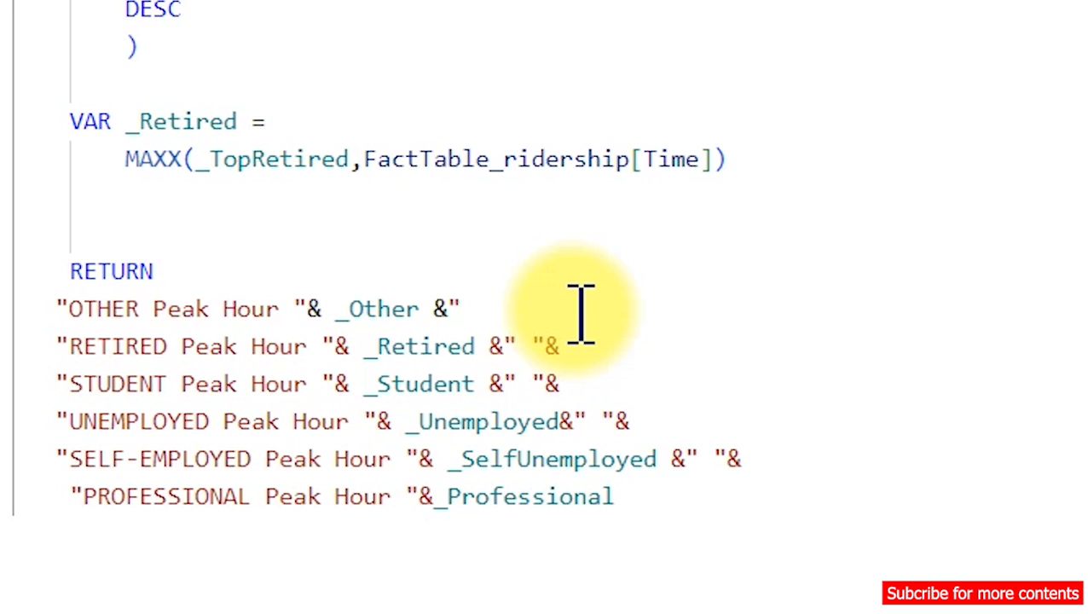
key("BackSpace")
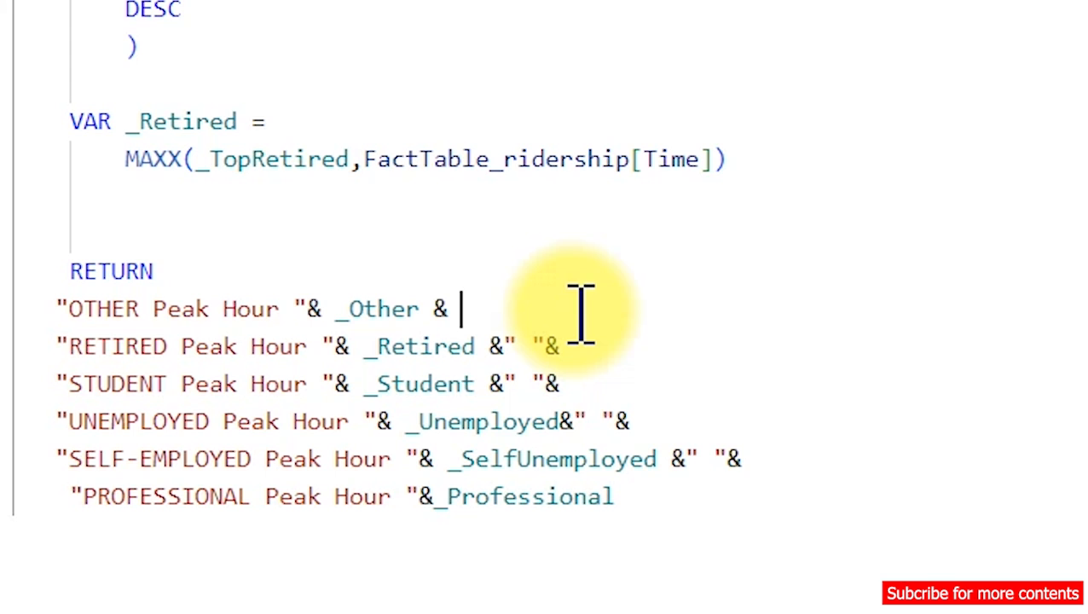
Step: Add the line break UNICHAR(10)& after _Other & in the RETURN expression
type("UN")
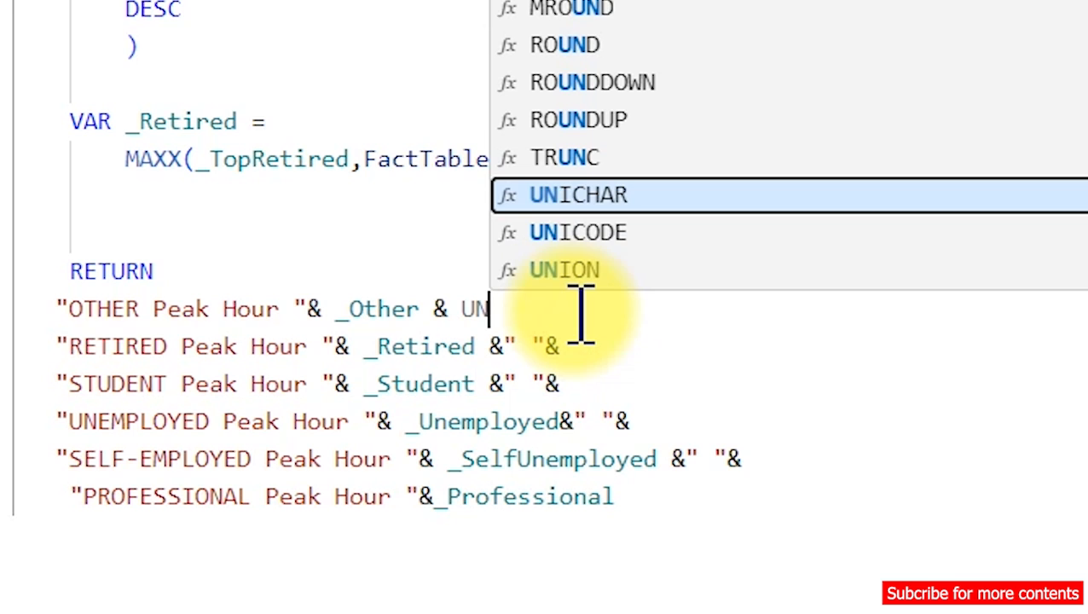
key("Tab")
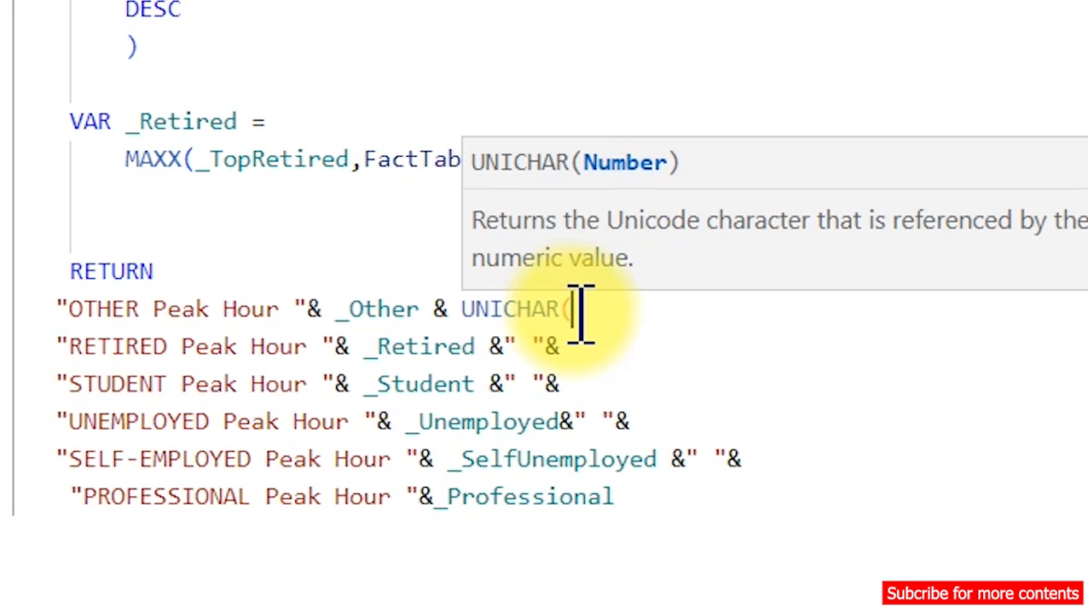
type("10)")
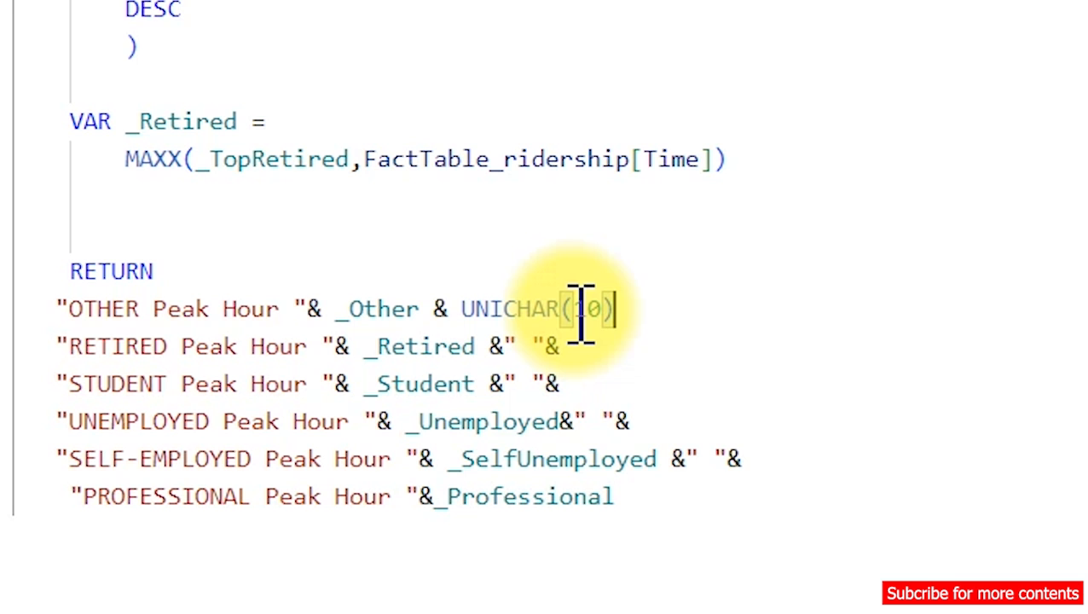
left_click_drag(465, 303, 668, 311)
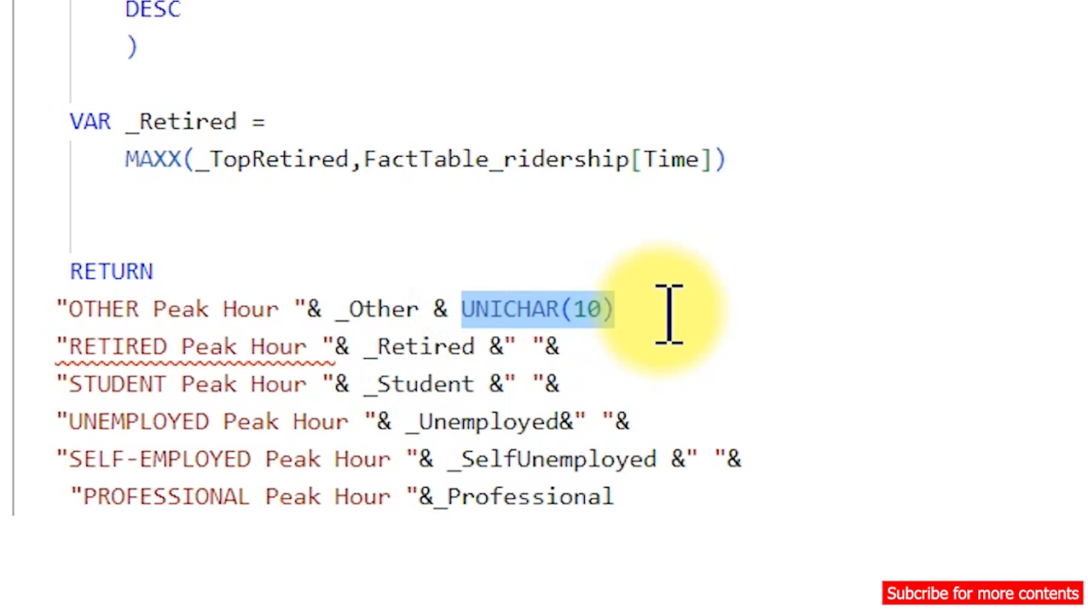
left_click(669, 311)
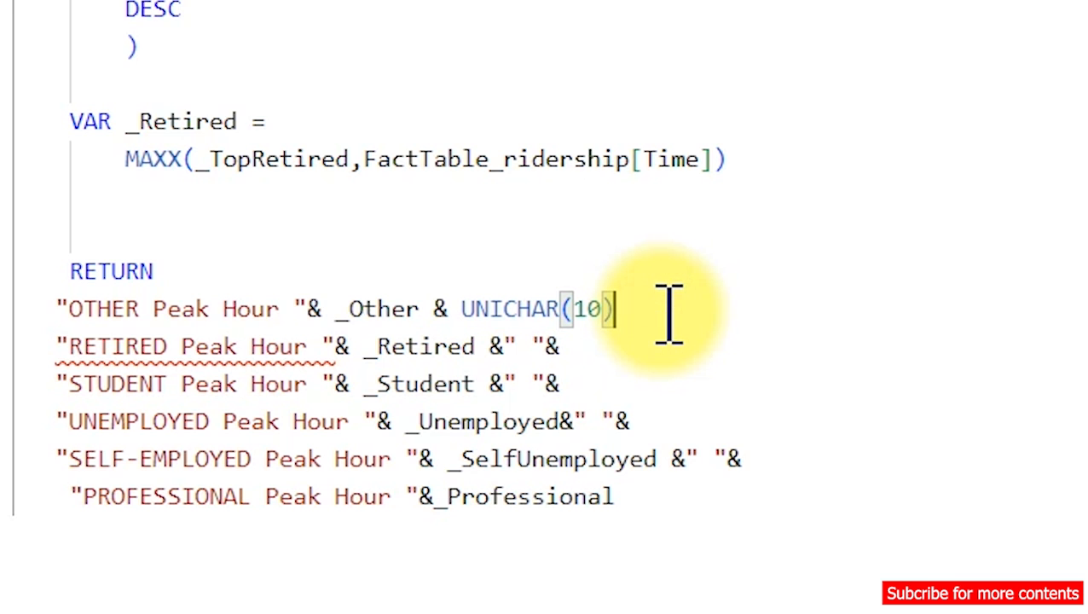
type("&")
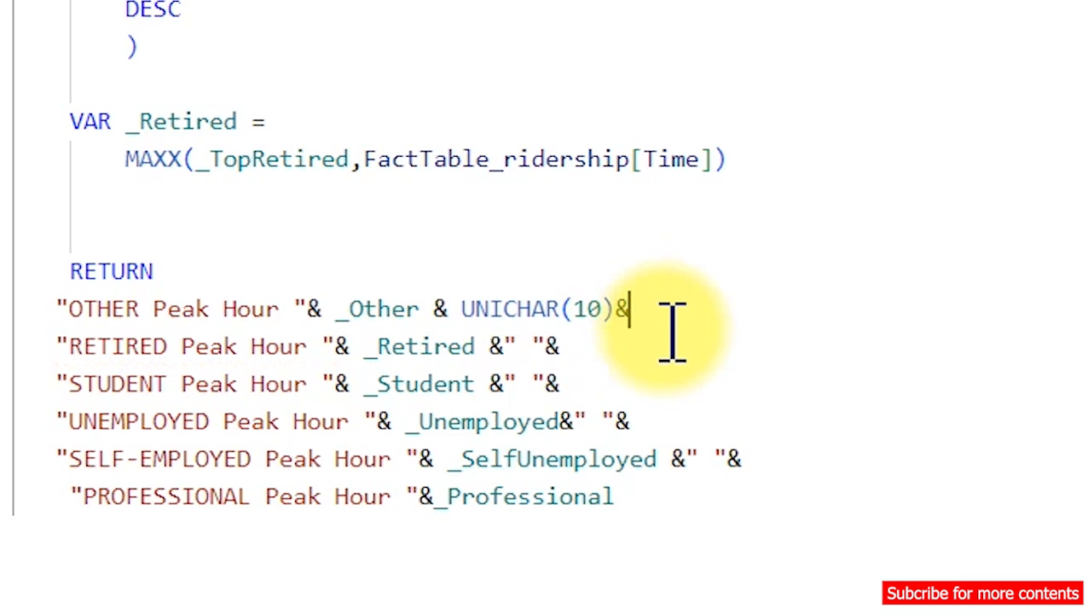
Step: Replace the " "& separators after _Retired, _Student, _Unemployed and _SelfUnemployed with copies of UNICHAR(10)&
left_click_drag(629, 309, 470, 311)
key("ctrl+c")
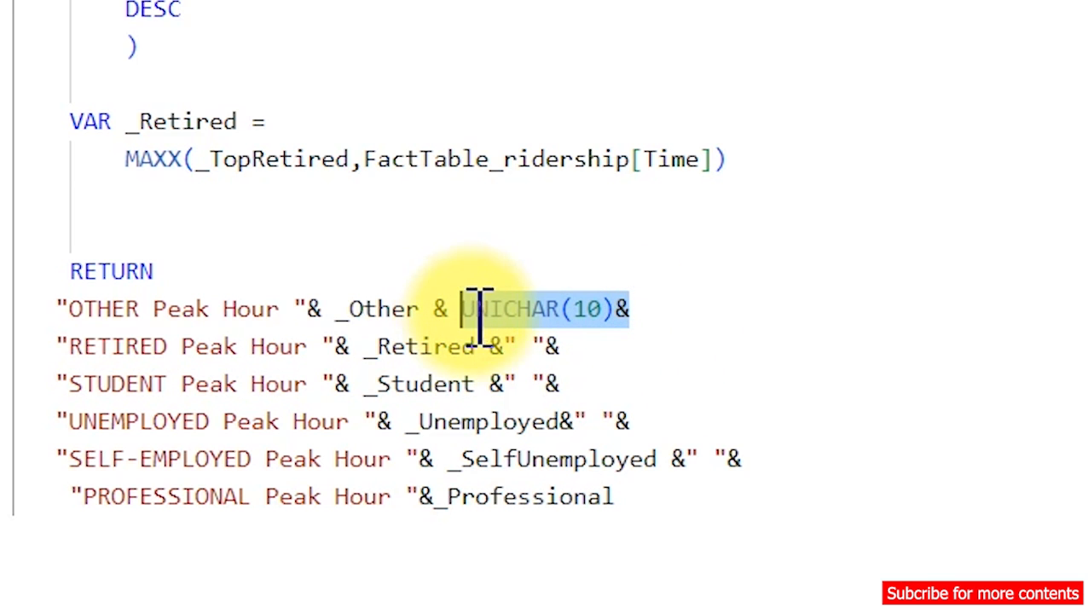
left_click(510, 343)
left_click_drag(510, 343, 585, 345)
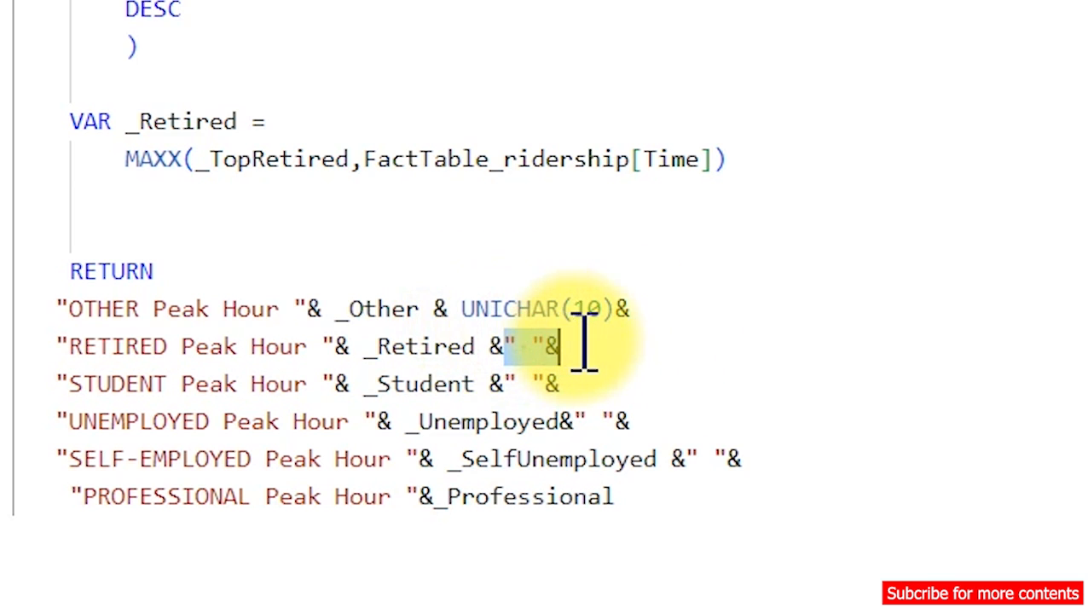
key("ctrl+v")
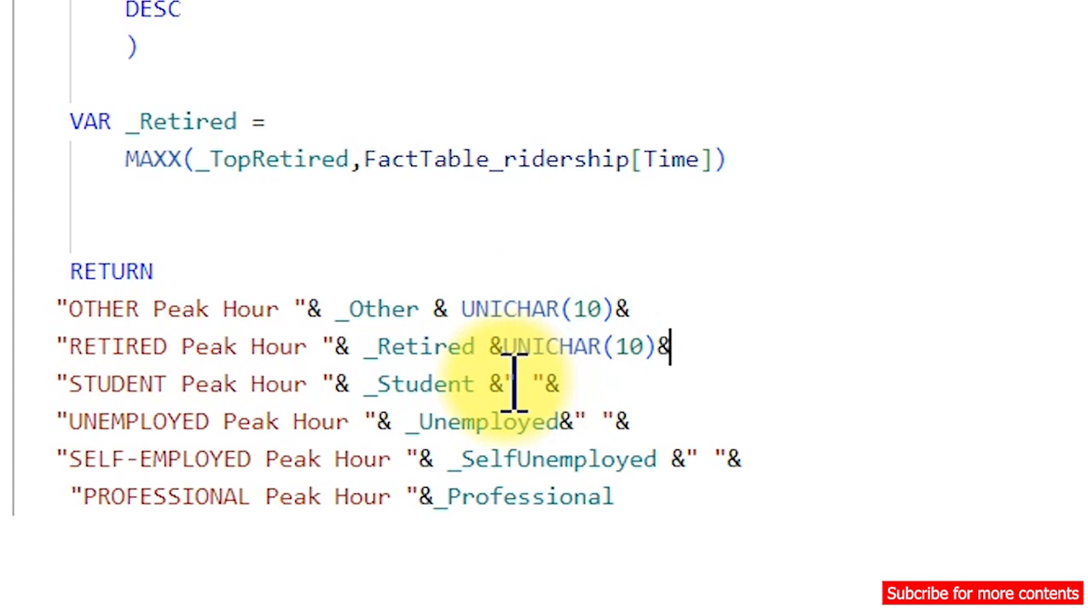
left_click_drag(506, 384, 595, 385)
key("ctrl+v")
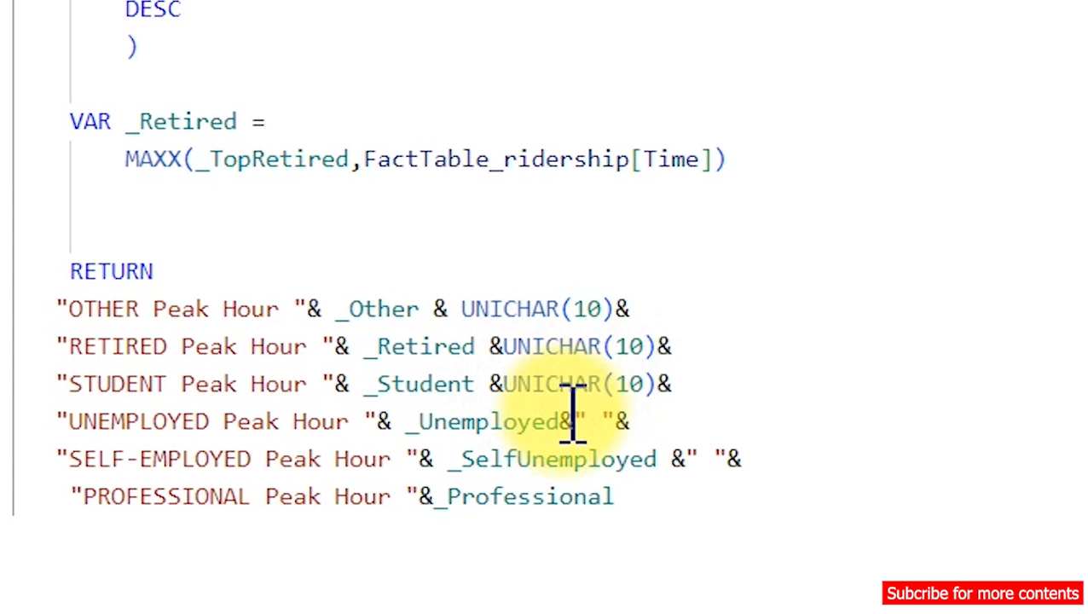
left_click_drag(576, 420, 679, 413)
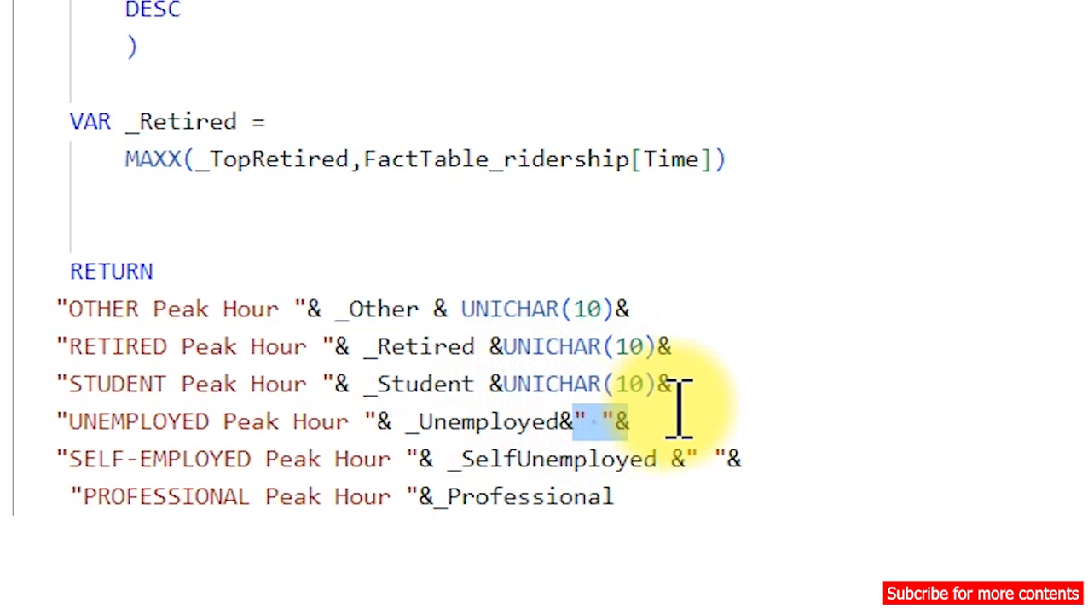
key("ctrl+v")
left_click_drag(687, 458, 771, 452)
key("ctrl+v")
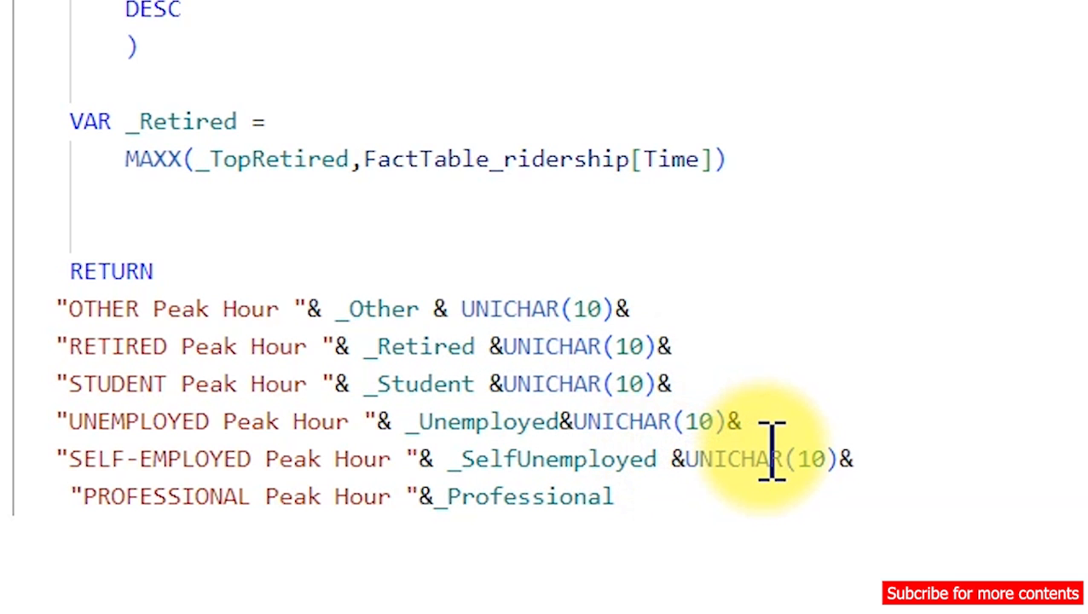
Step: Commit the measure with its line breaks and widen the card to fit each occupation's peak hour on one line
left_click(906, 358)
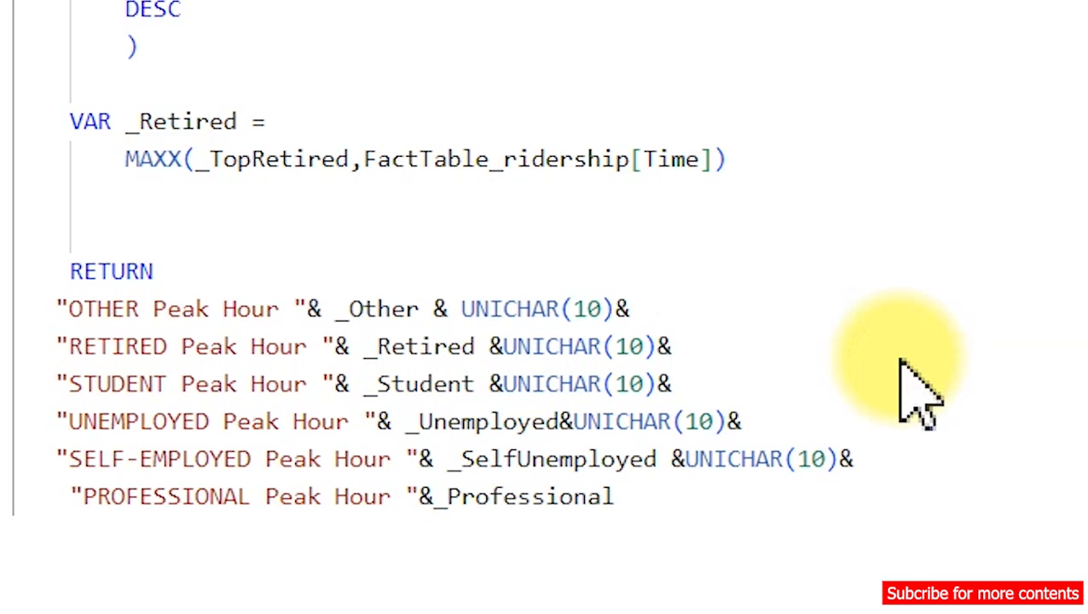
key("Return")
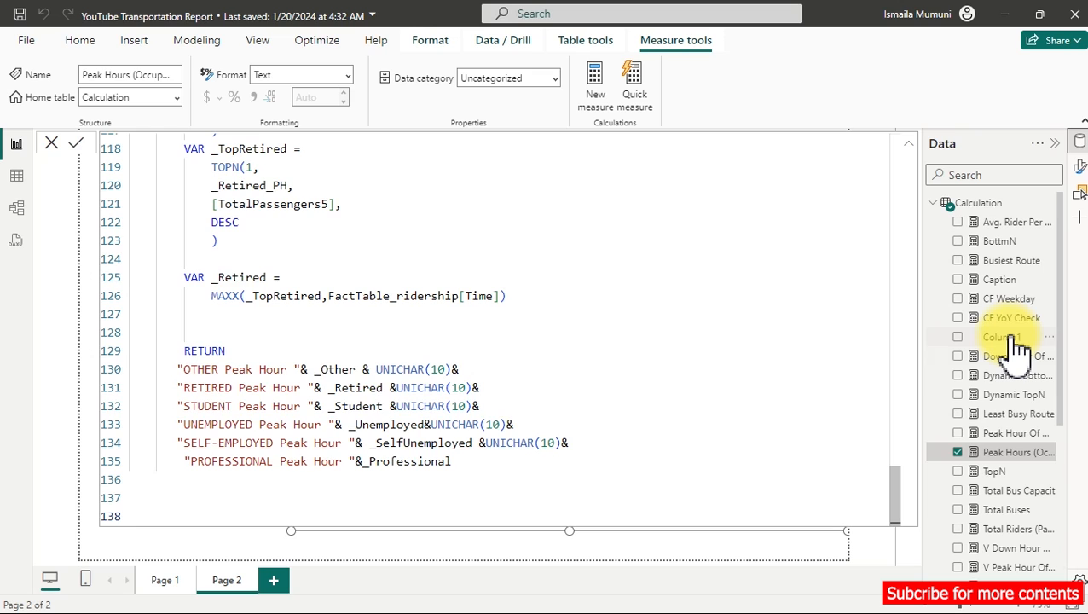
left_click(1014, 338)
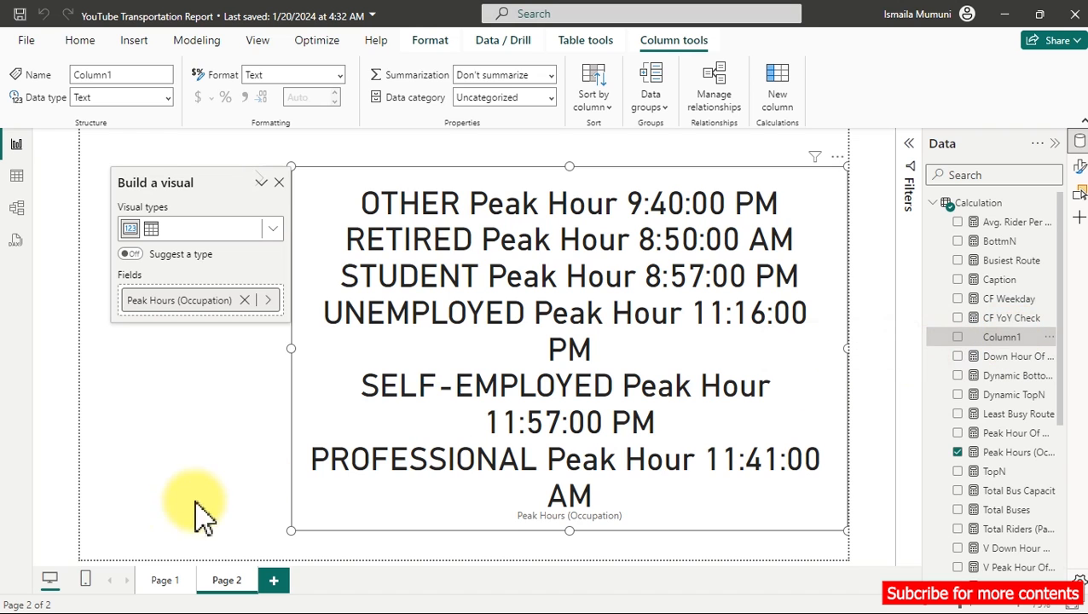
left_click_drag(289, 347, 166, 376)
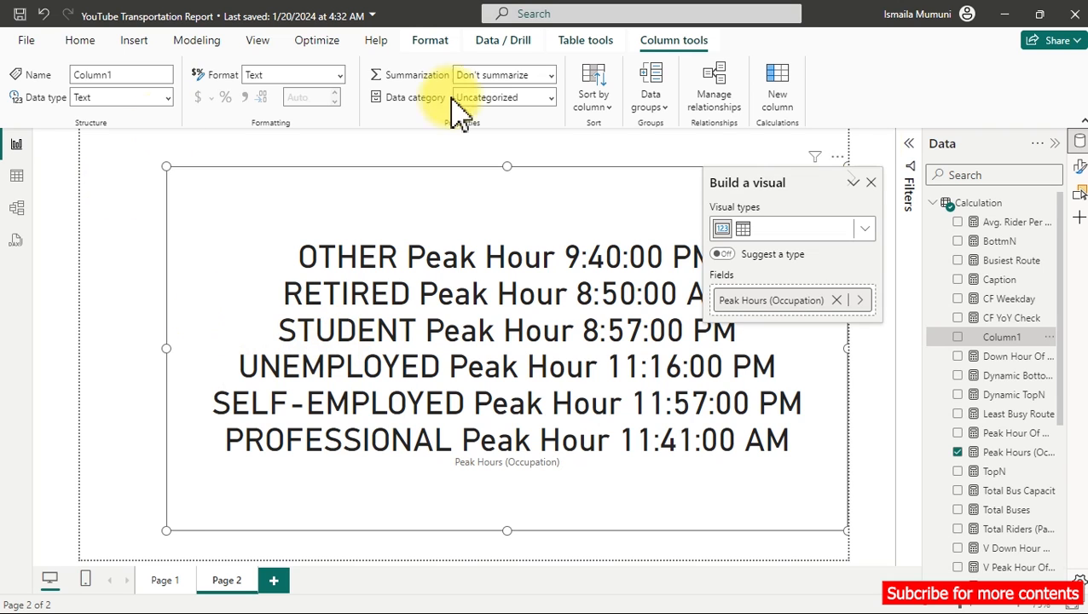
Step: Reopen the Peak Hours (Occupation) formula and append UNICHAR(160)& UNICHAR(10)& to the OTHER line of the RETURN expression
left_click(1010, 452)
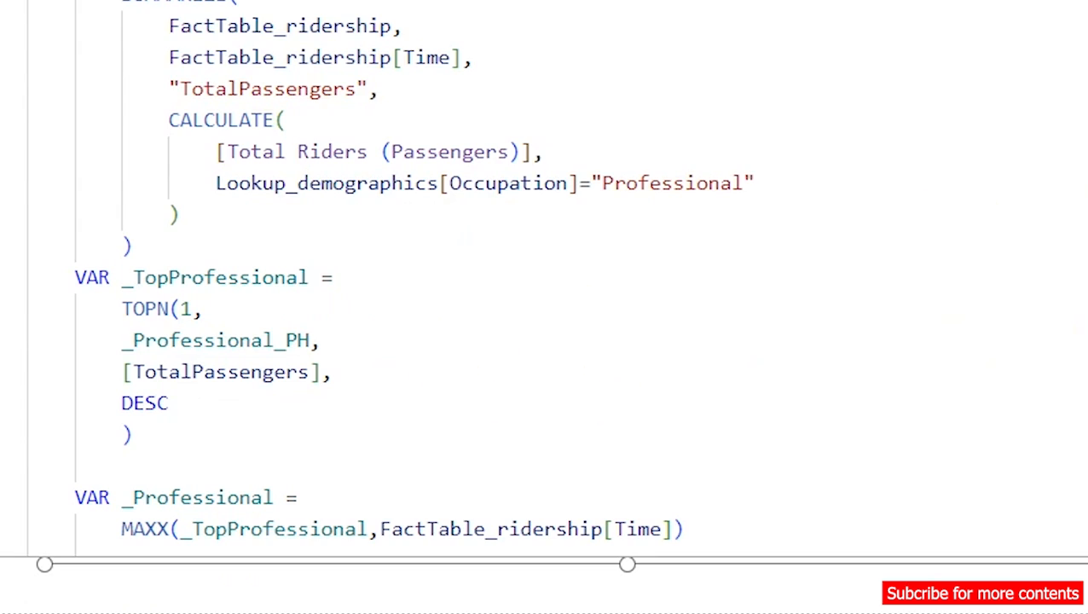
scroll(958, 249, "down", 20)
left_click(578, 289)
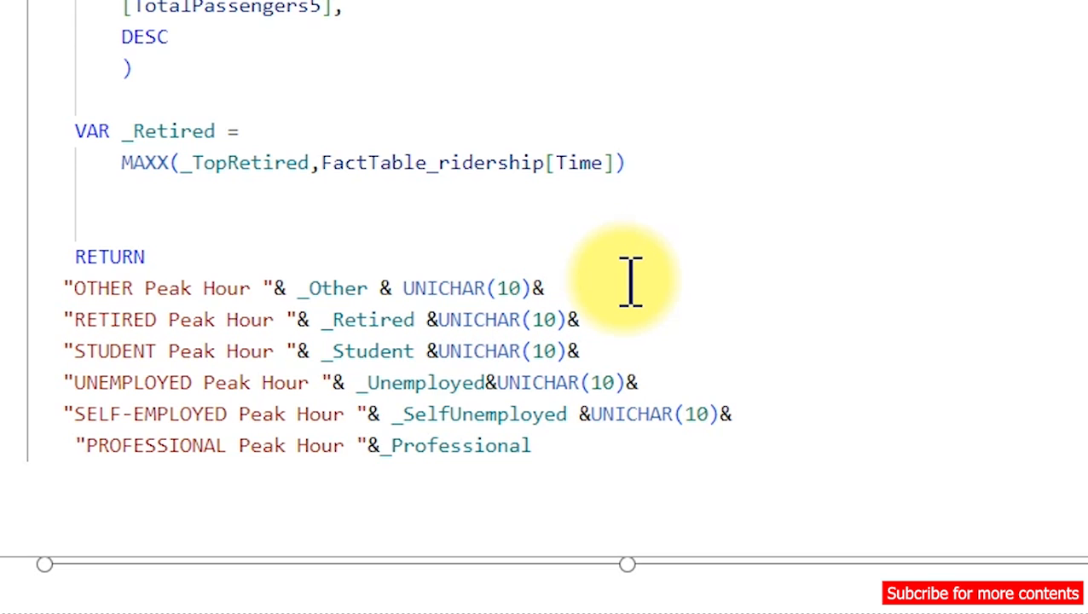
type("UN")
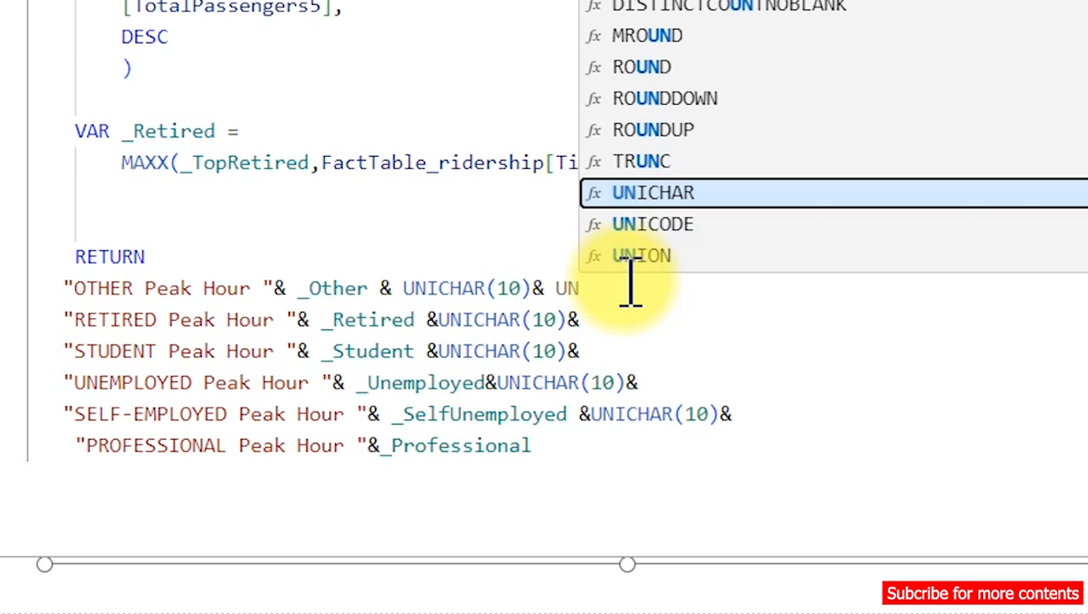
key("Tab")
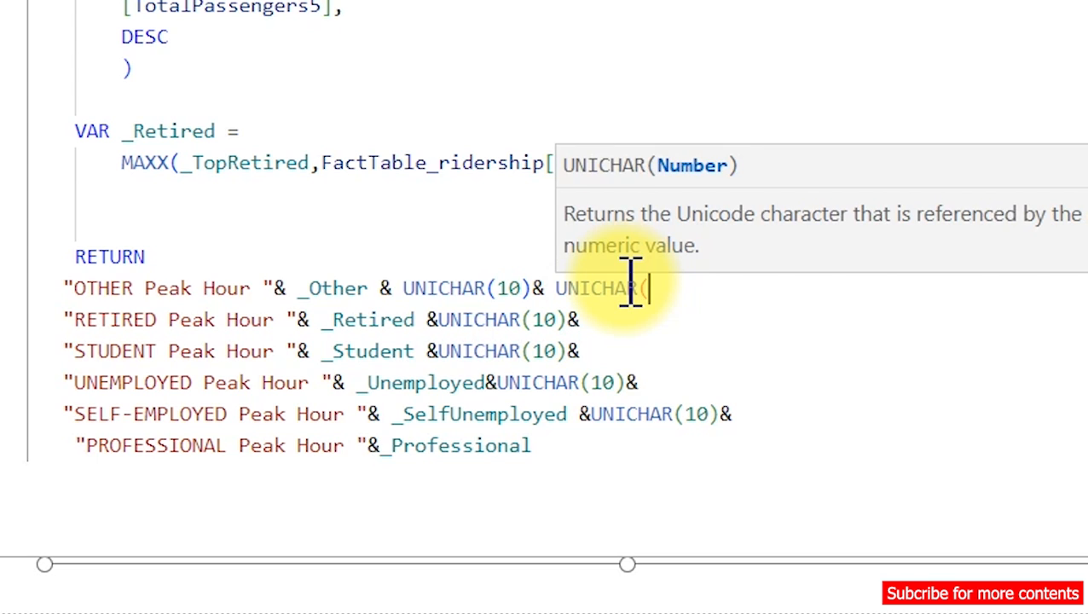
type("160")
type(")&")
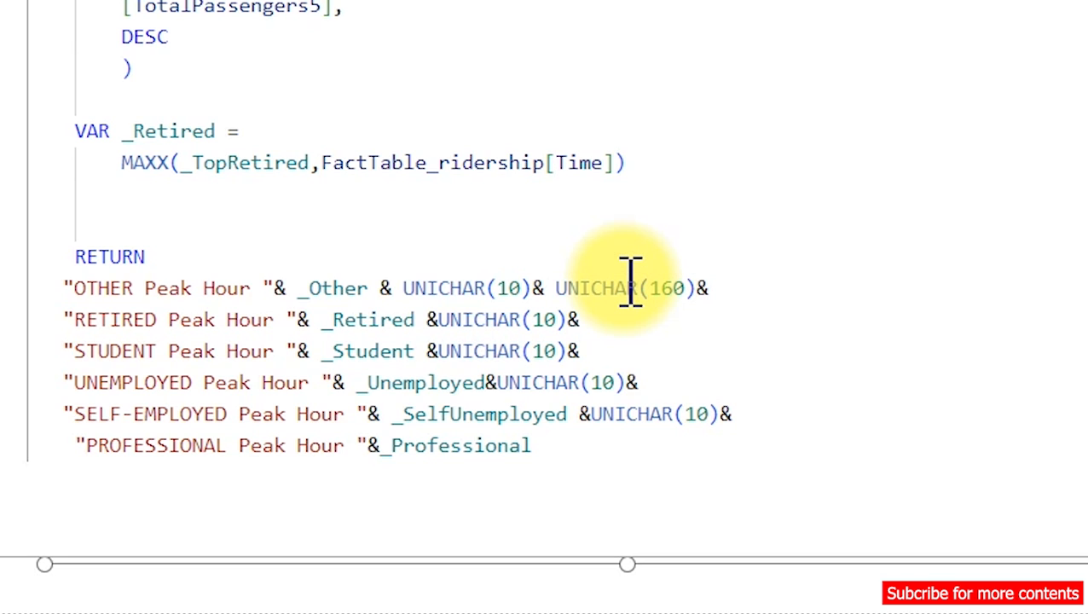
type(" UN")
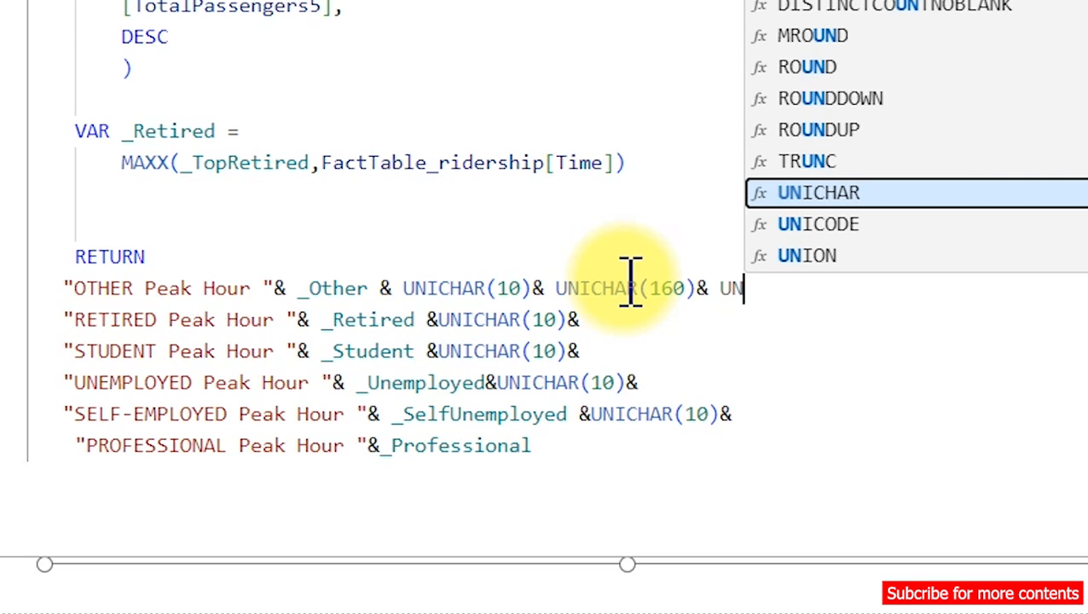
key("Tab")
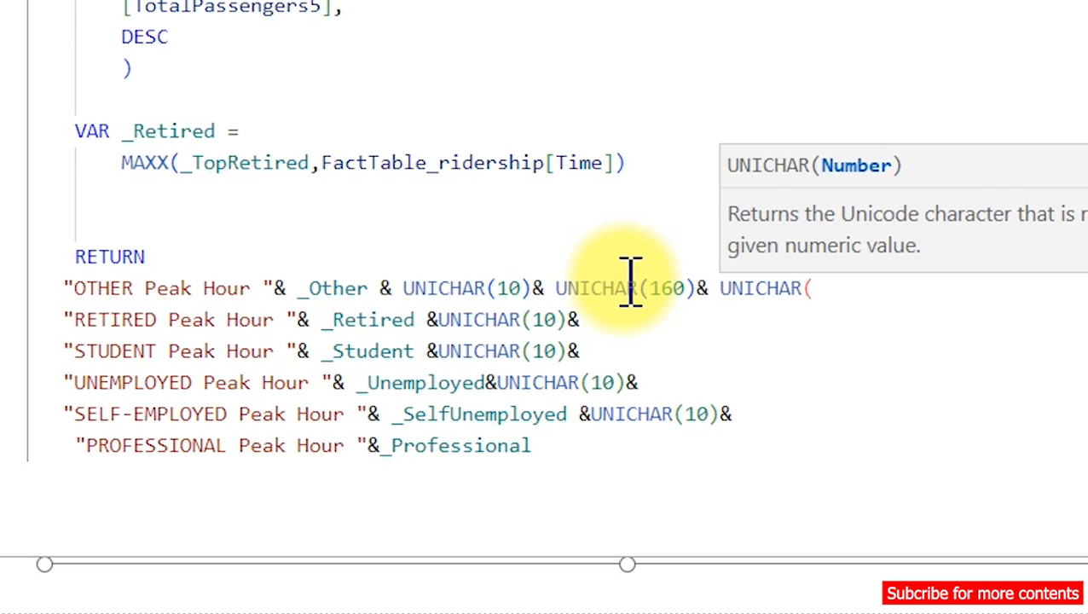
type("10)&")
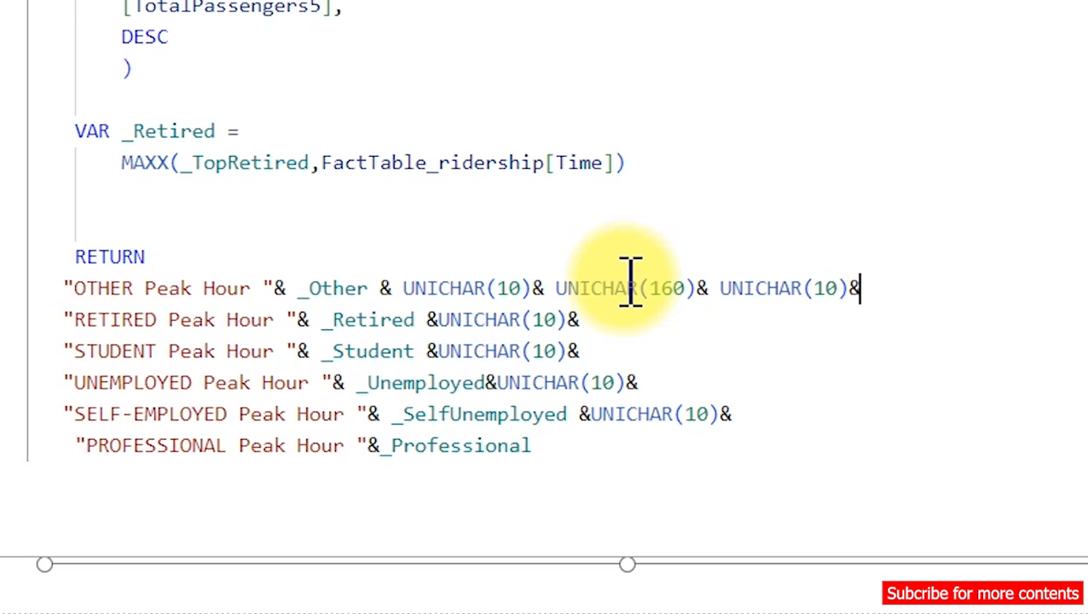
Step: Replace UNICHAR(10)& after _Retired and _Student with copies of the OTHER line's UNICHAR(10)& UNICHAR(160)& UNICHAR(10)& sequence
left_click(404, 285)
left_click_drag(408, 285, 927, 279)
key("ctrl+c")
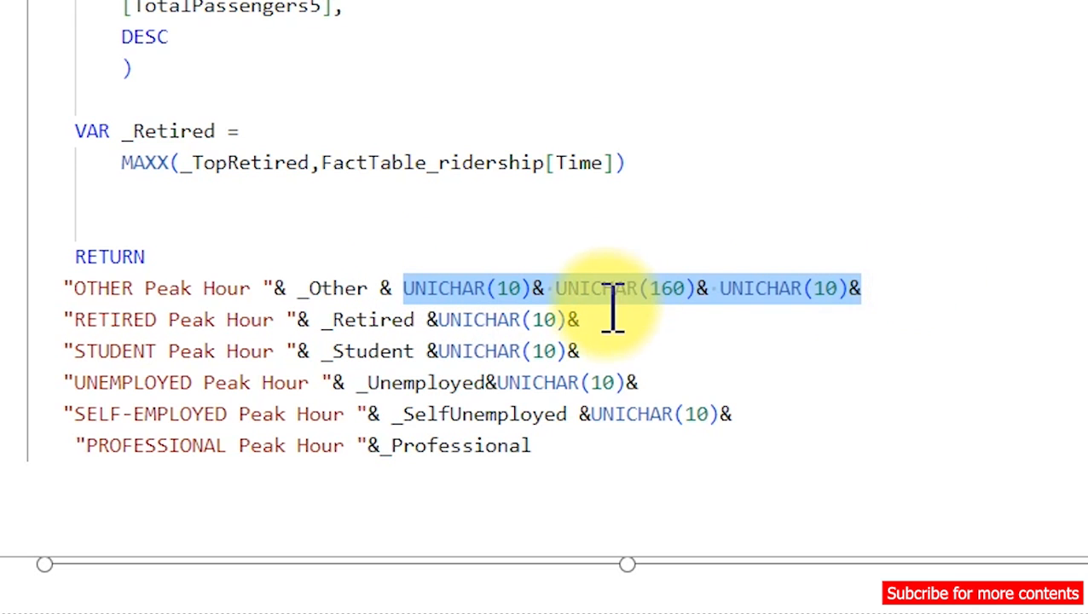
left_click(442, 319)
left_click_drag(441, 319, 595, 318)
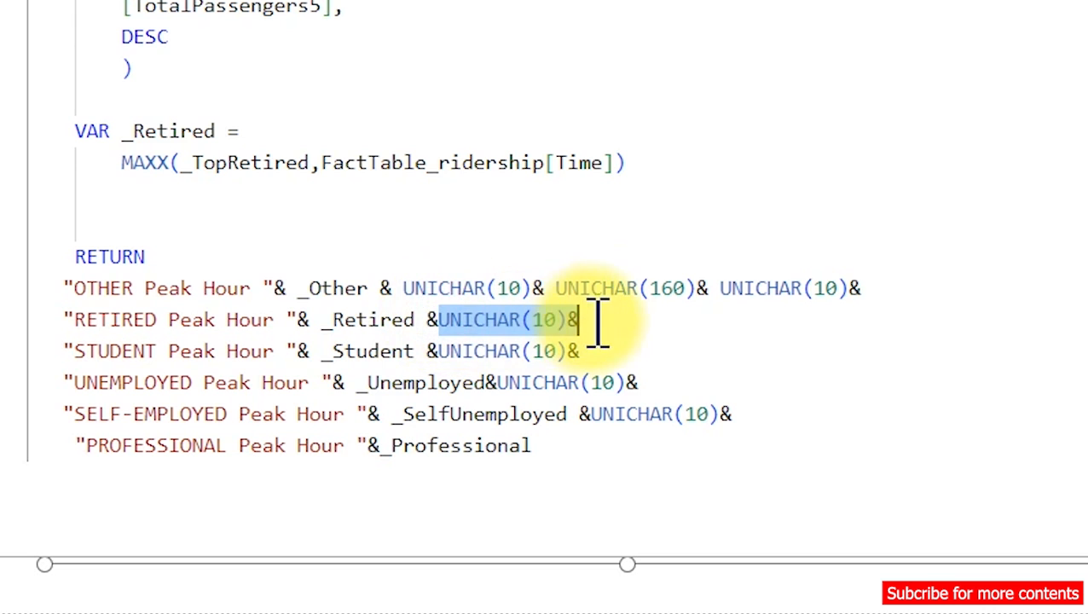
key("BackSpace")
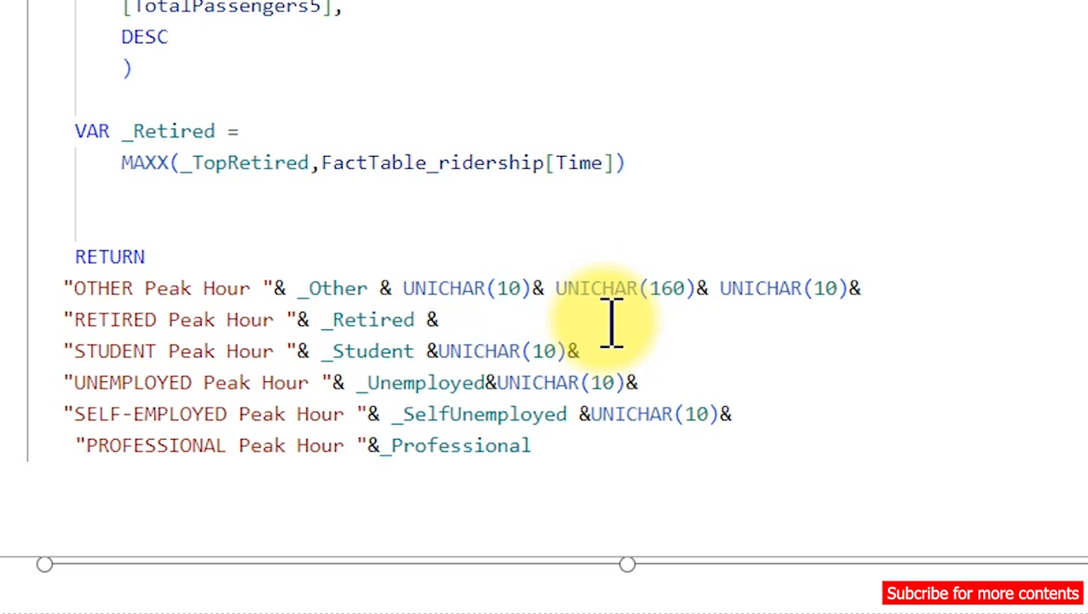
key("ctrl+v")
left_click_drag(441, 351, 590, 351)
key("BackSpace")
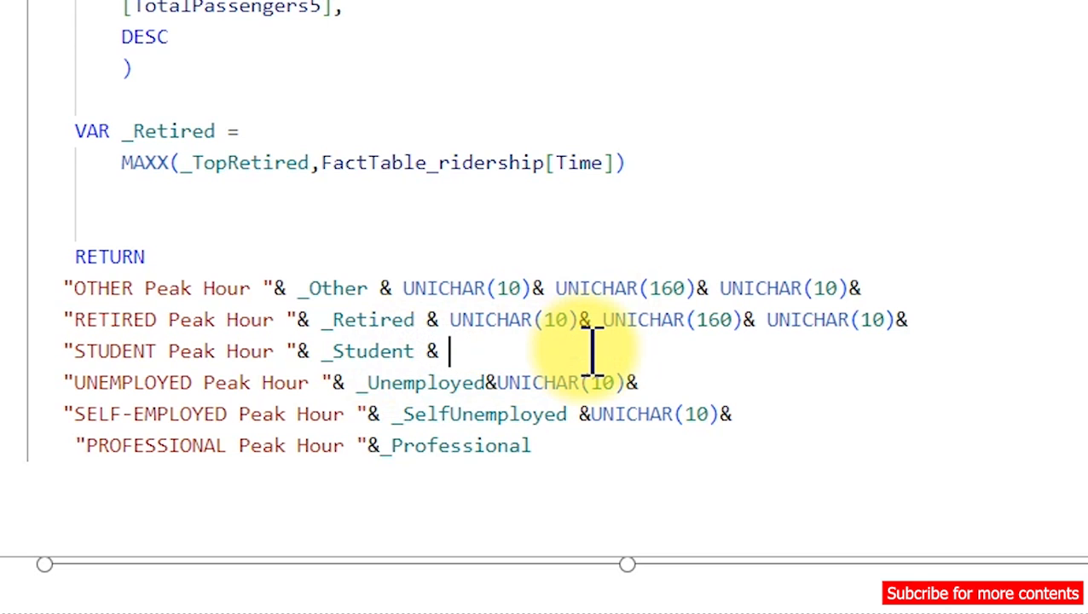
key("ctrl+v")
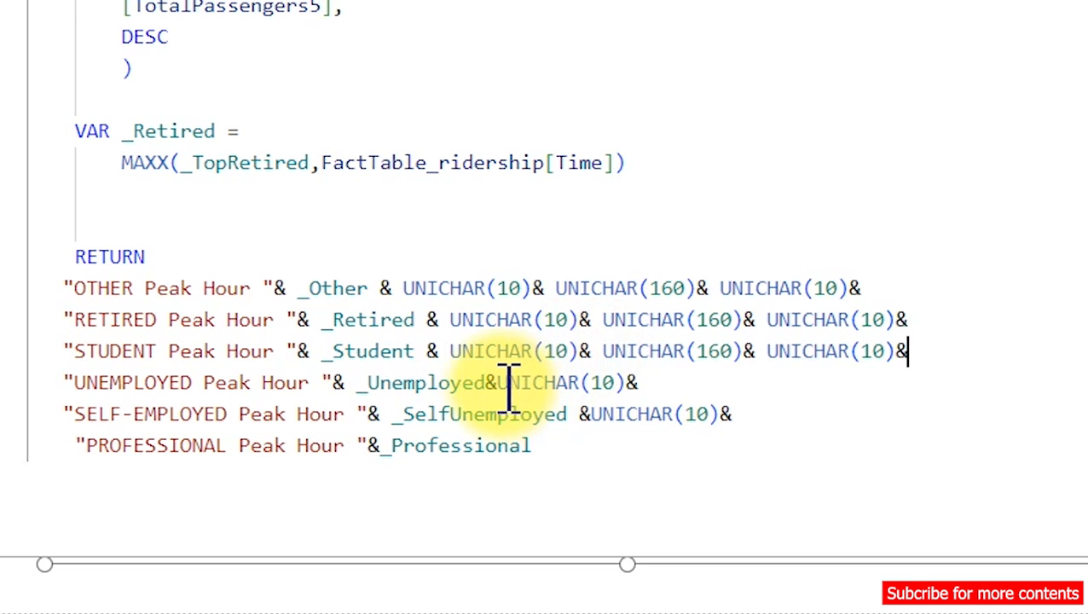
Step: Replace UNICHAR(10)& after _Unemployed with the copied UNICHAR(10)& UNICHAR(160)& UNICHAR(10)& sequence and delete UNICHAR(10)& after _SelfUnemployed
left_click_drag(497, 384, 692, 389)
key("BackSpace")
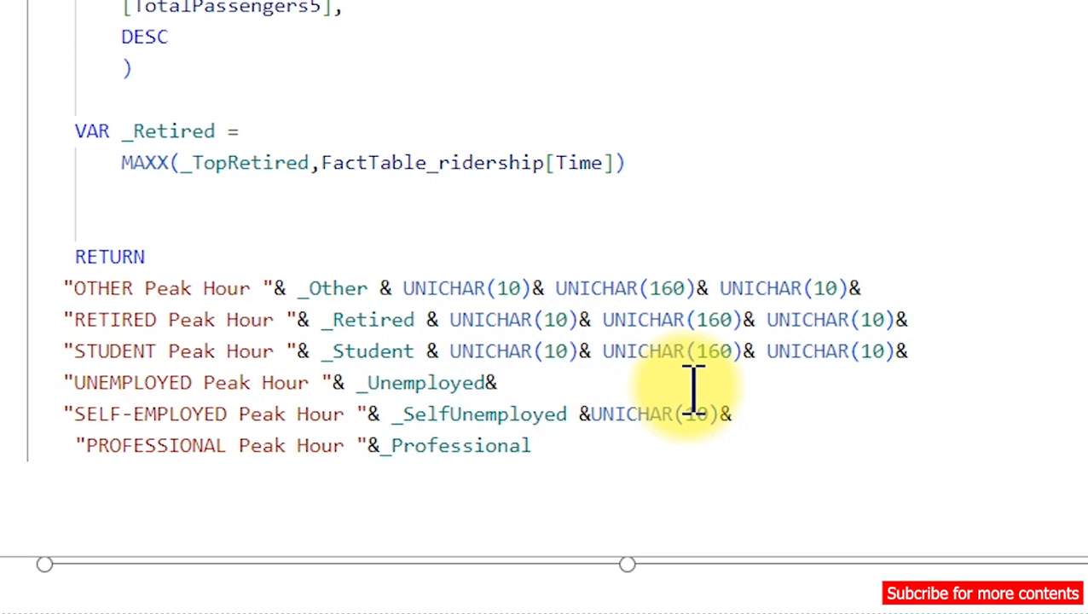
key("ctrl+v")
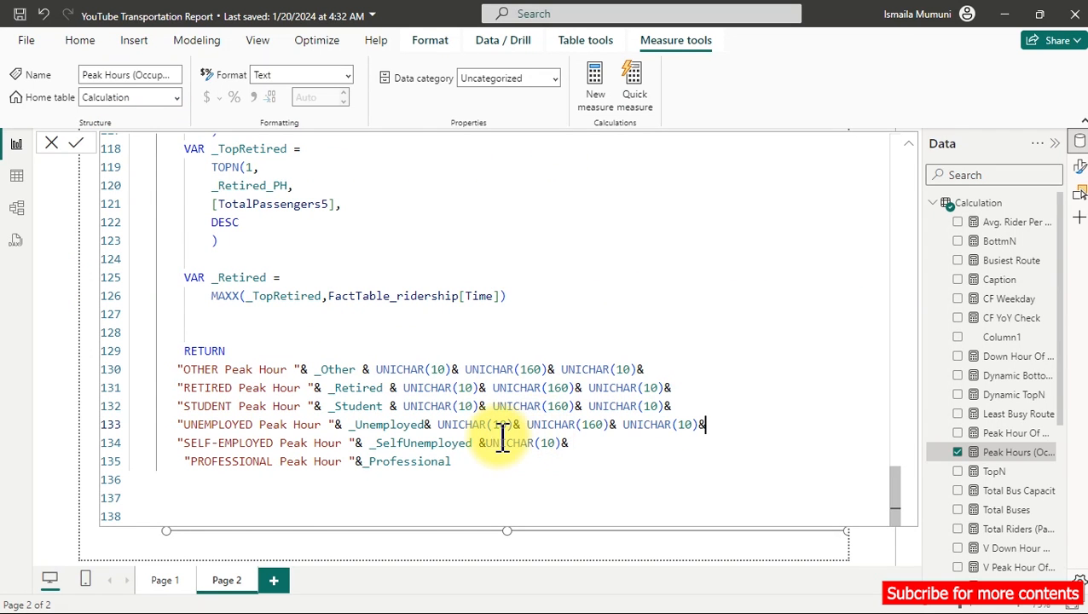
left_click_drag(486, 442, 590, 442)
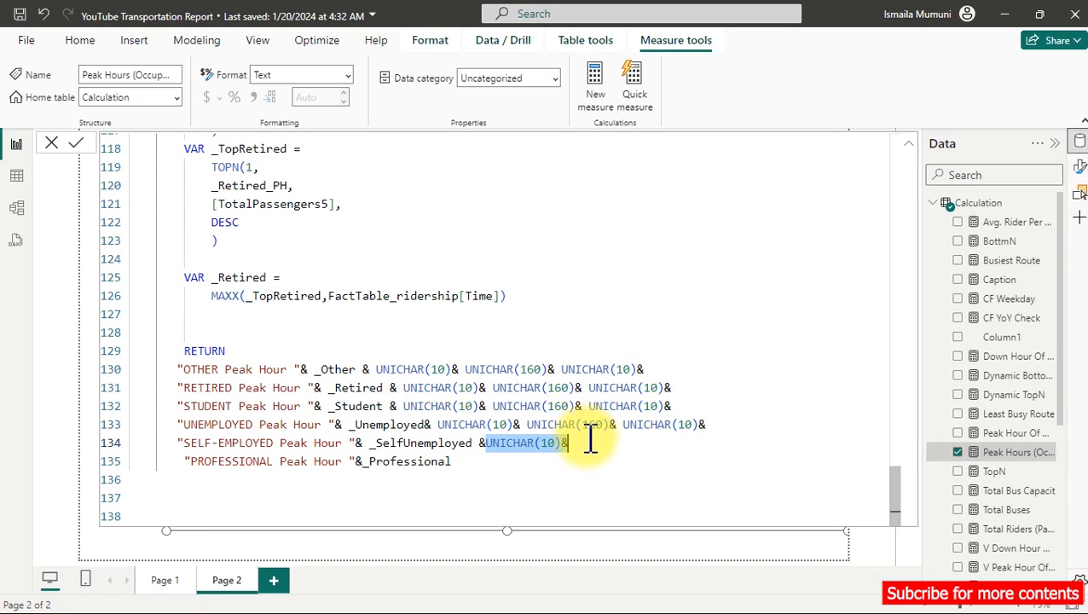
key("BackSpace")
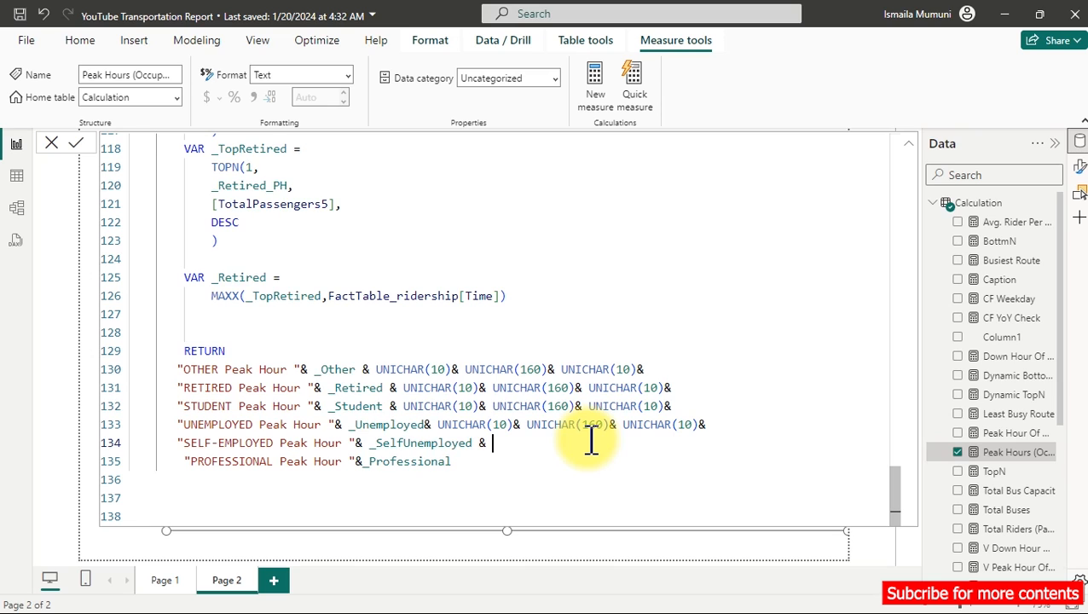
Step: Append UNICHAR(10)& UNICHAR(160)& UNICHAR(10)& to the SELF-EMPLOYED line of the Peak Hours (Occupation) measure and commit the formula
key("ctrl+v")
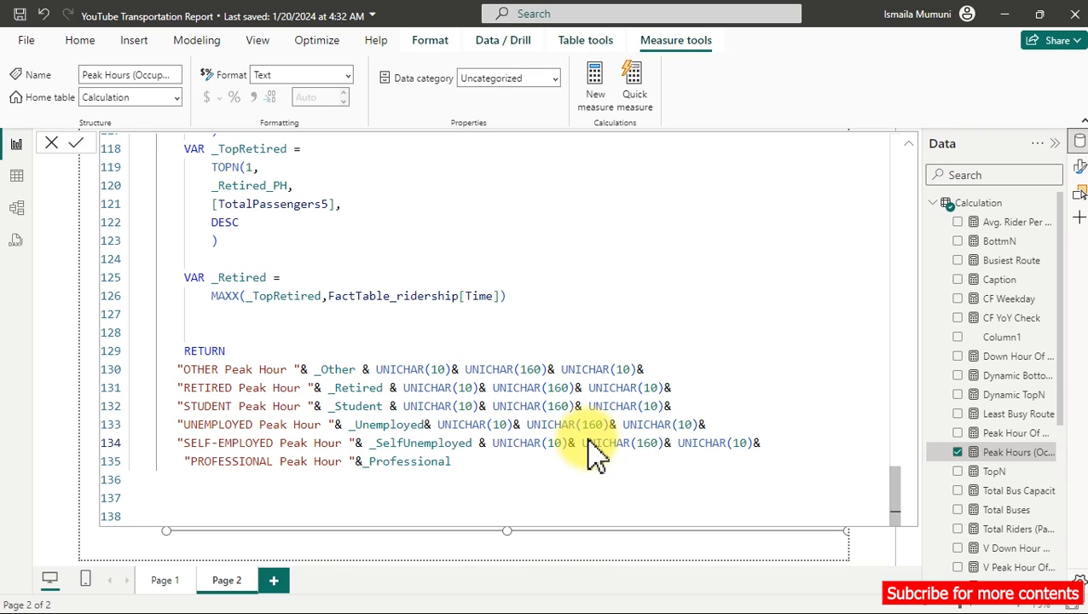
key("Return")
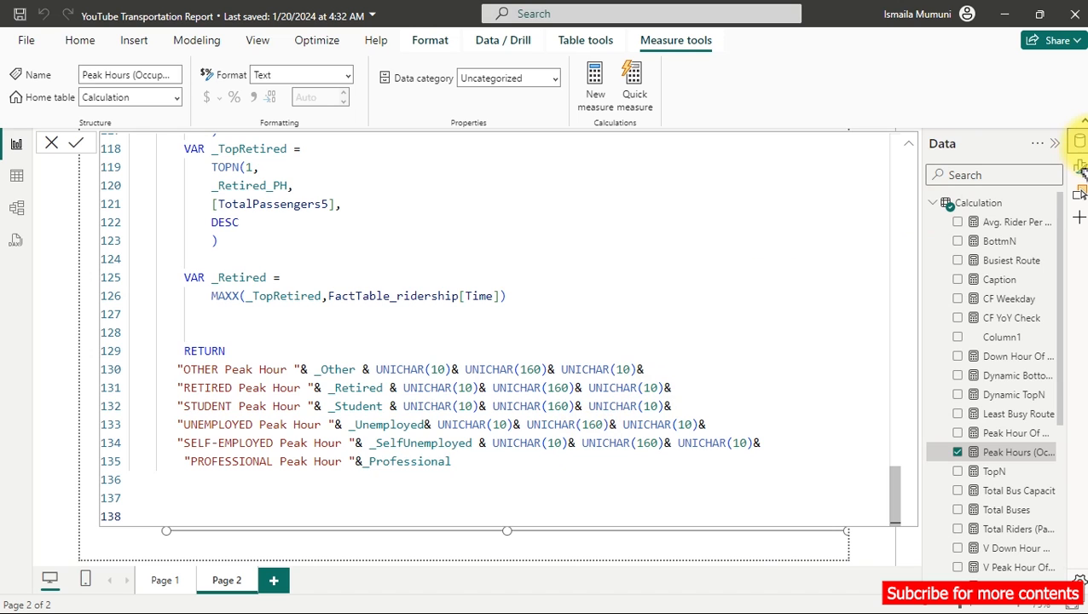
left_click(1023, 337)
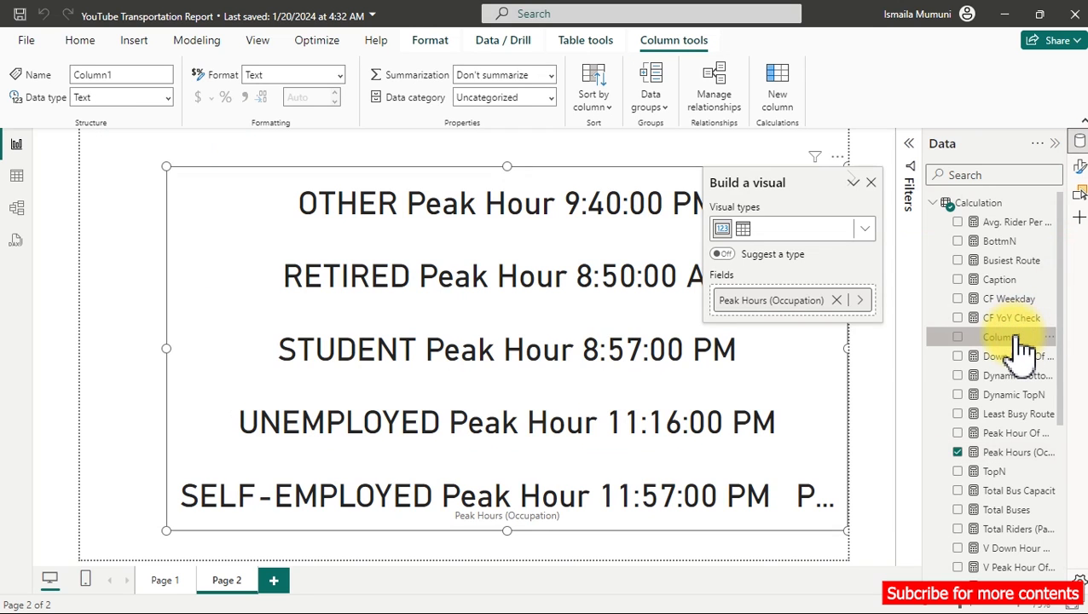
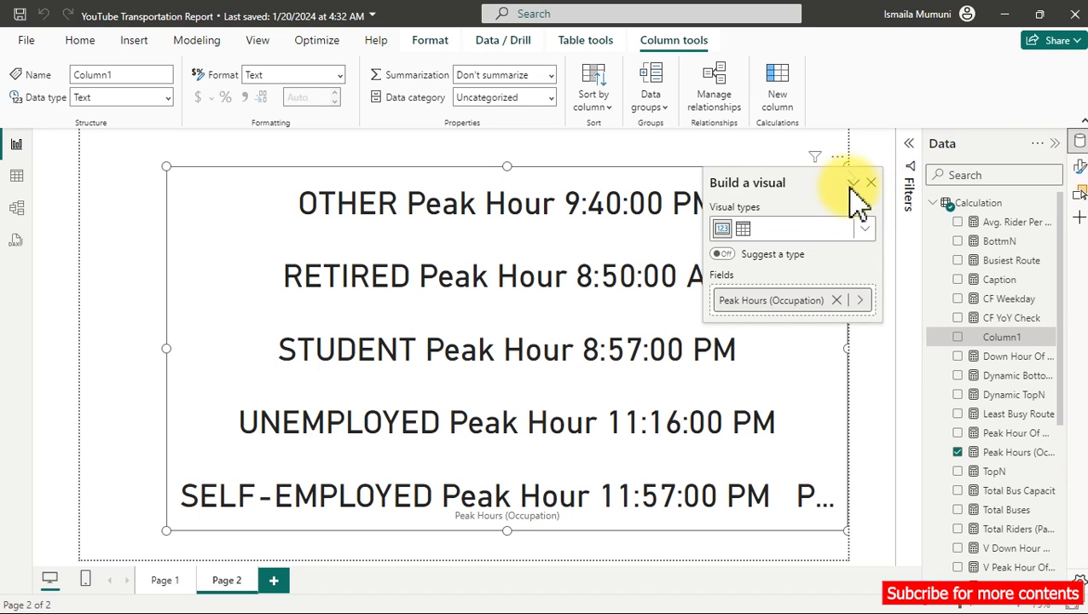
left_click(871, 182)
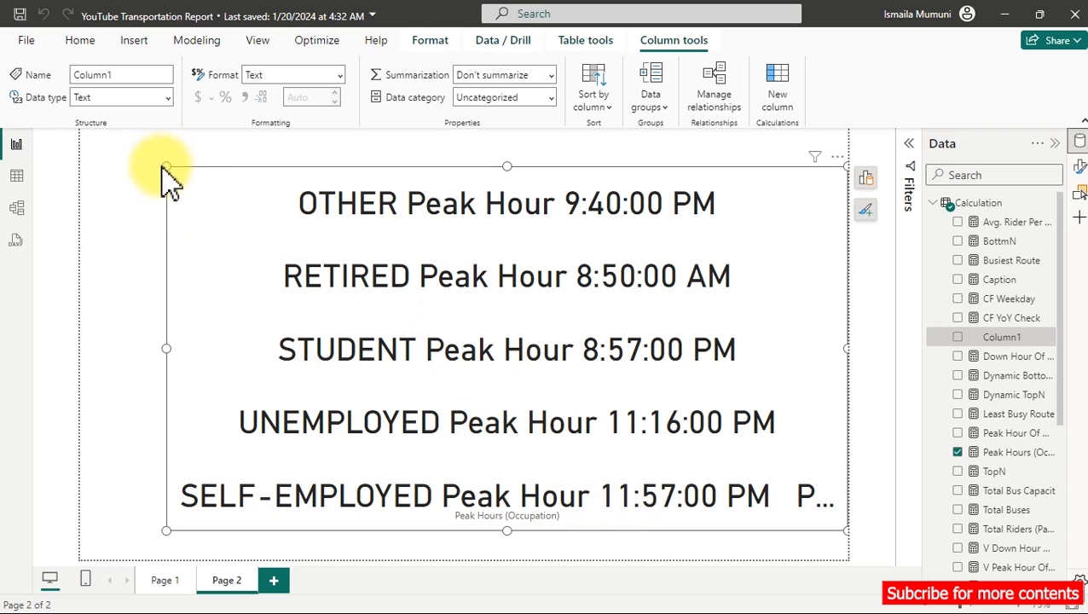
Step: Turn off the peak hours card's category label and set its callout value font size to 20
left_click(1079, 166)
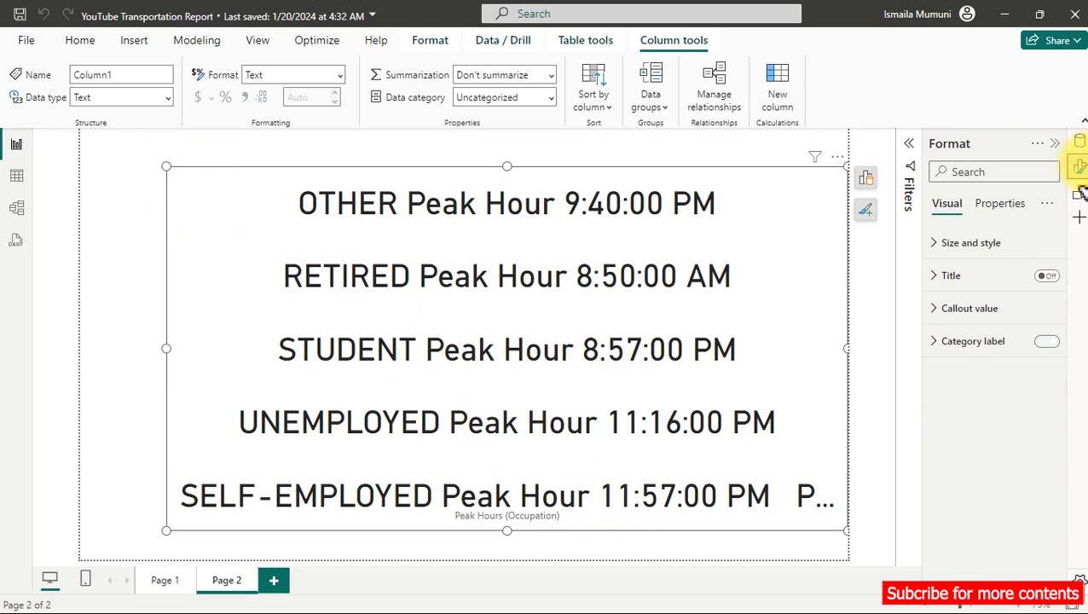
left_click(1045, 341)
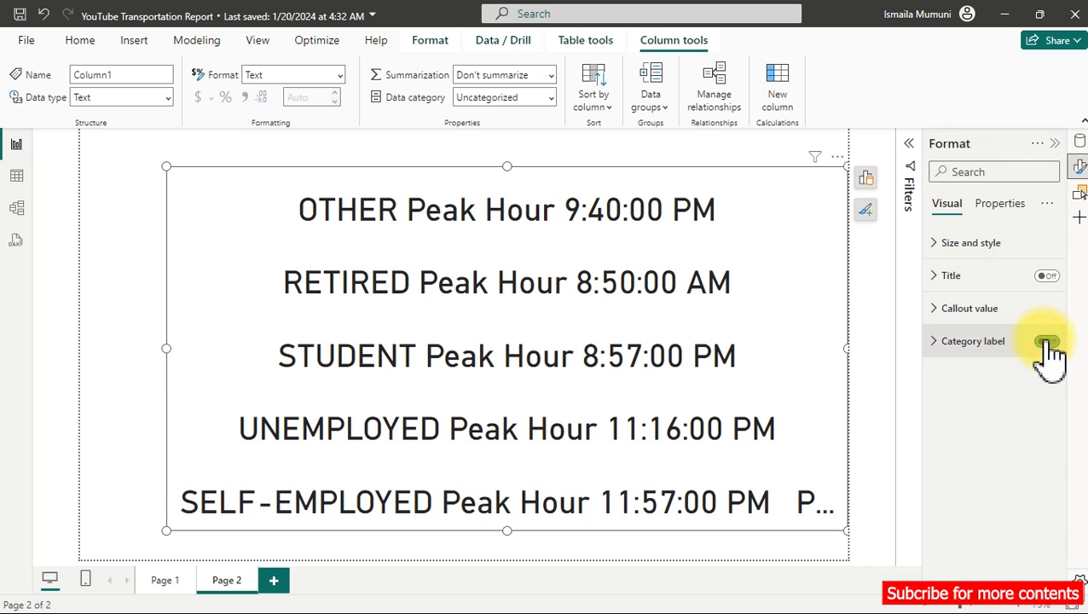
left_click(980, 311)
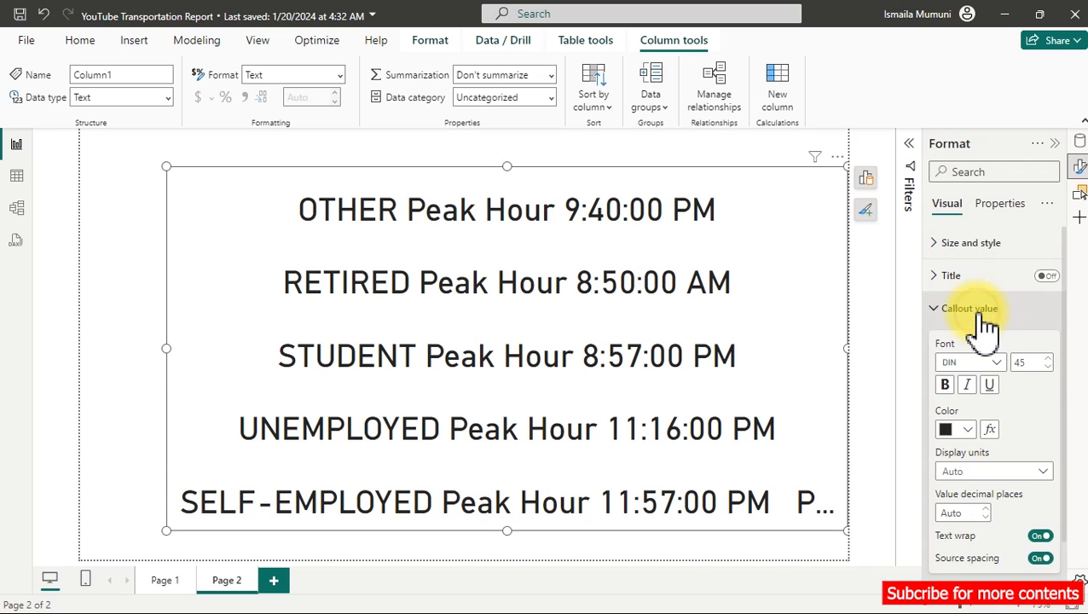
double_click(1034, 363)
type("20")
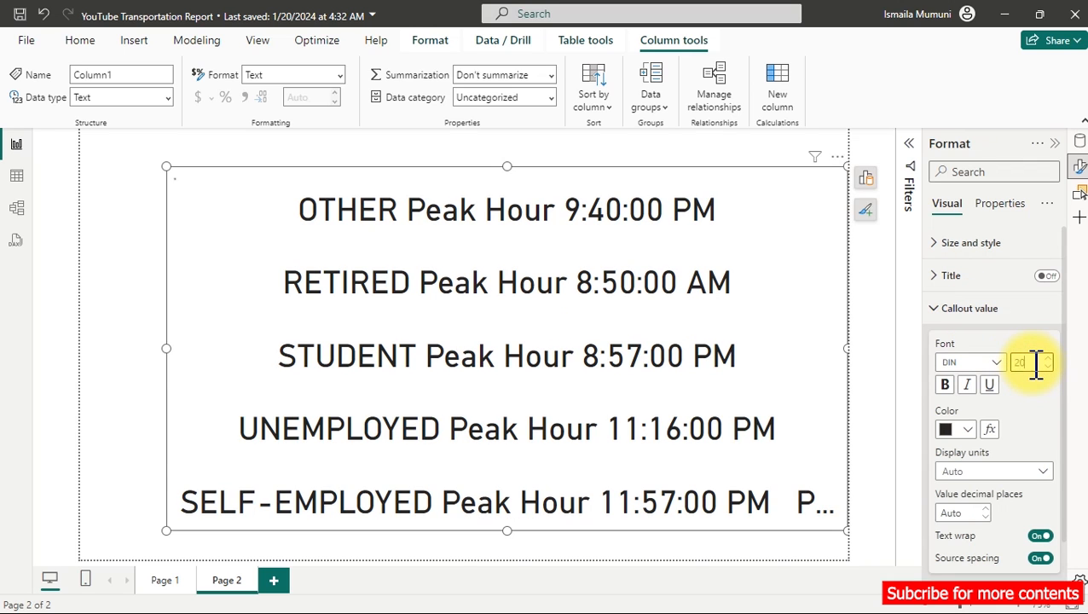
key("Return")
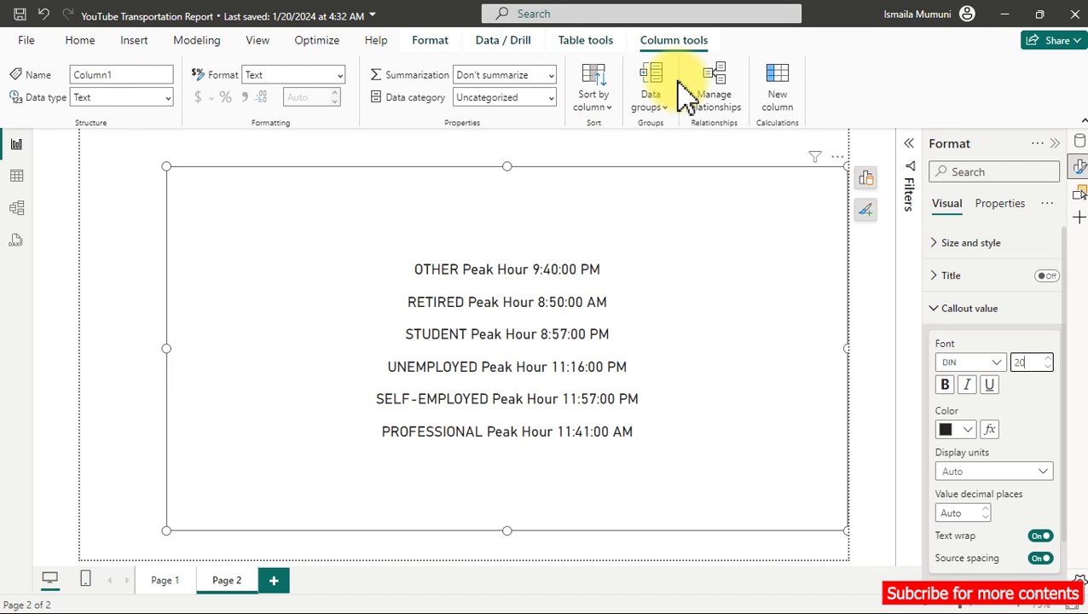
Step: Convert the peak hours card to a table, shrink it to fit its rows and place it beside the bus chart
left_click(866, 181)
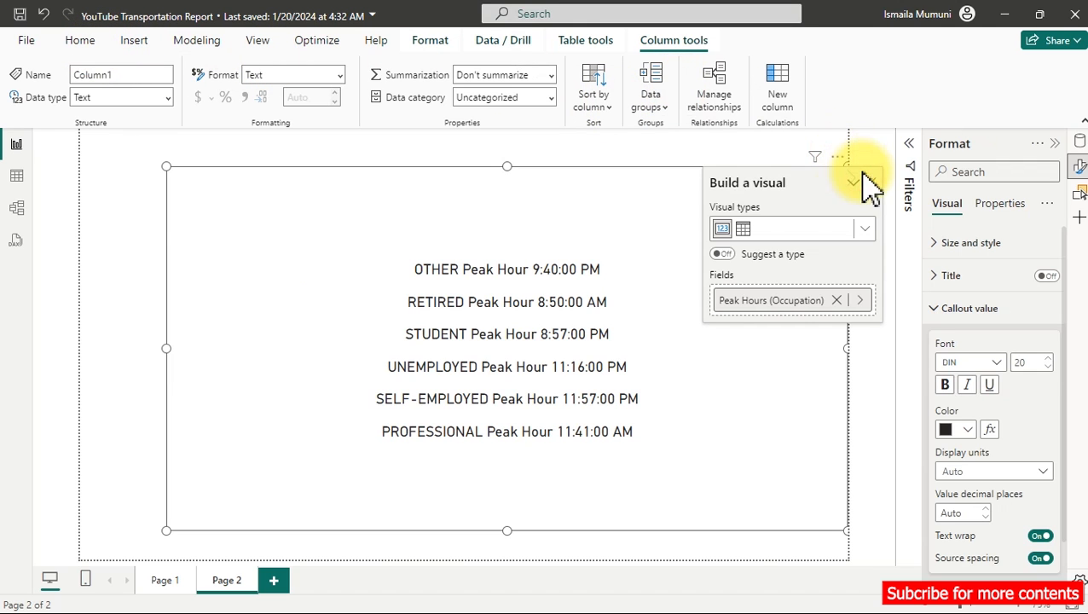
left_click(744, 231)
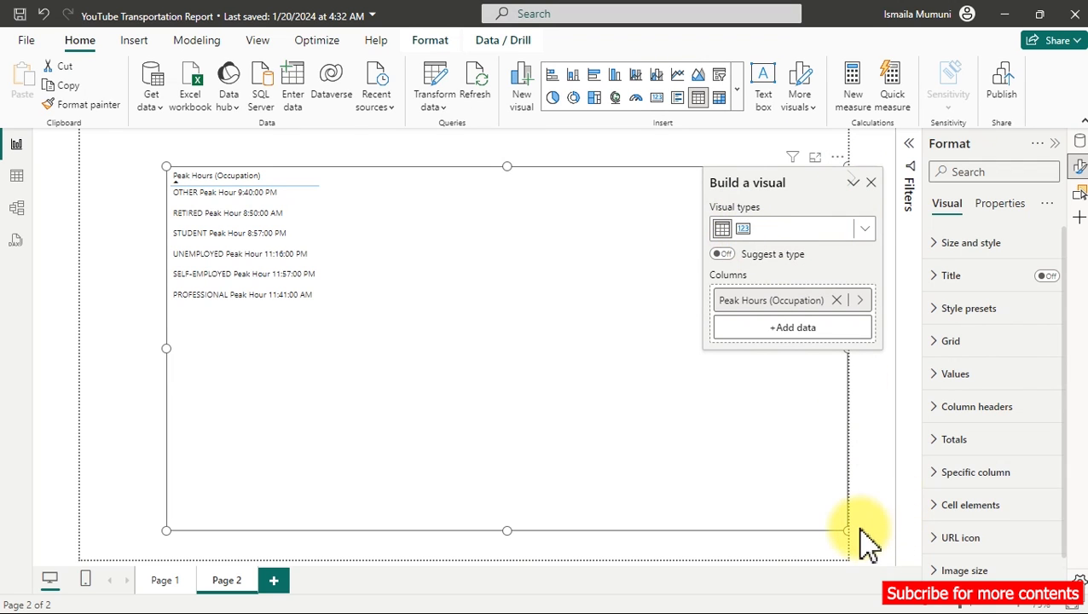
left_click_drag(847, 529, 380, 345)
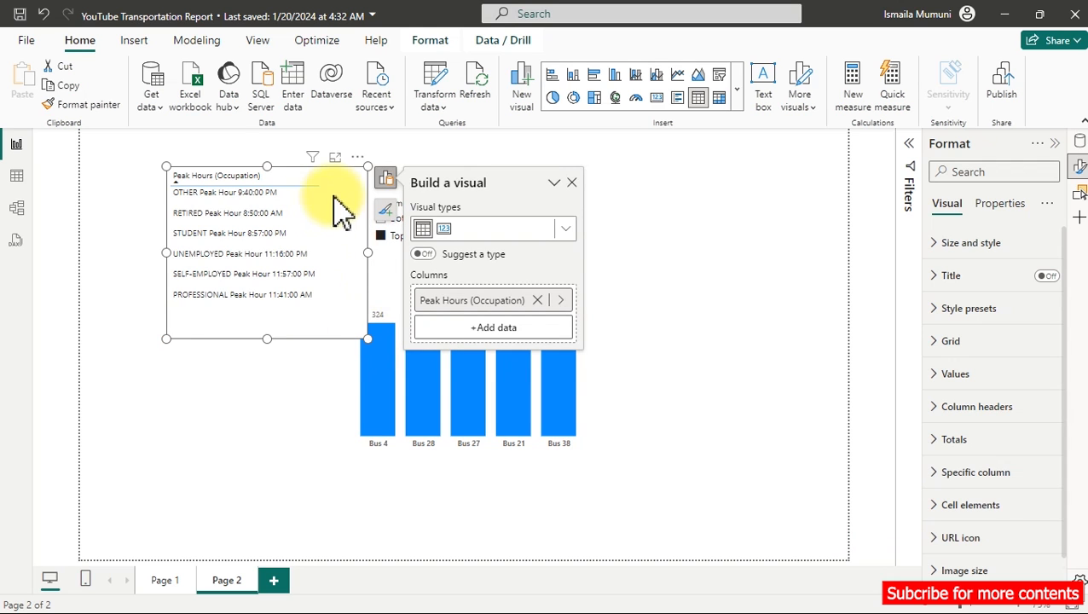
left_click_drag(362, 166, 814, 345)
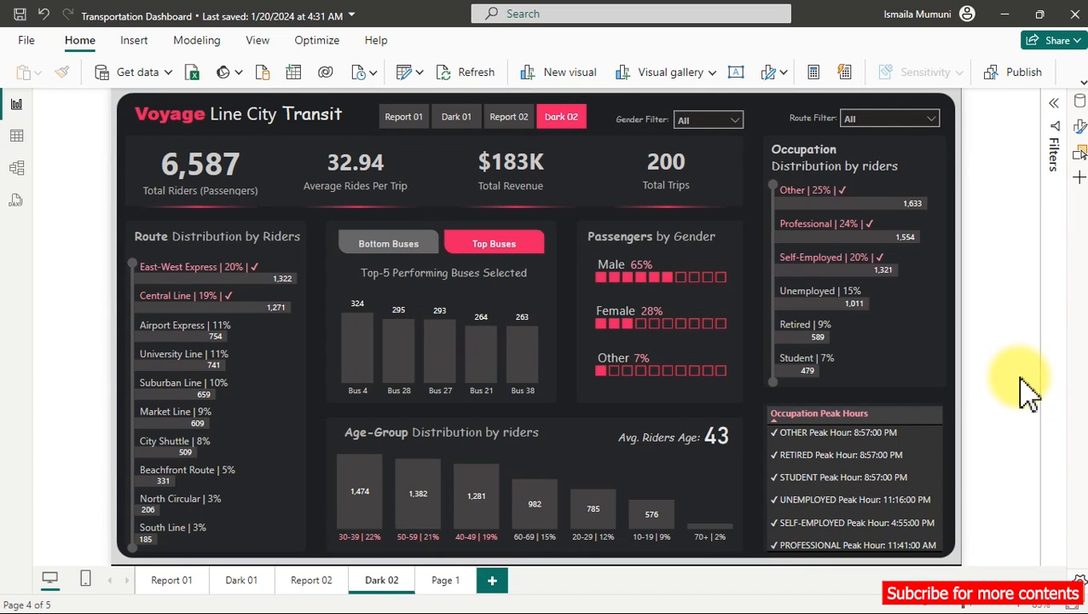
Step: Examine the Occupation Peak Hours table on the finished Transportation Dashboard, marking the table and its row check marks with on-screen annotations
key("ctrl+2")
left_click(589, 377)
mouse_move(757, 396)
left_mouse_down()
mouse_move(915, 547)
mouse_move(953, 558)
left_mouse_up()
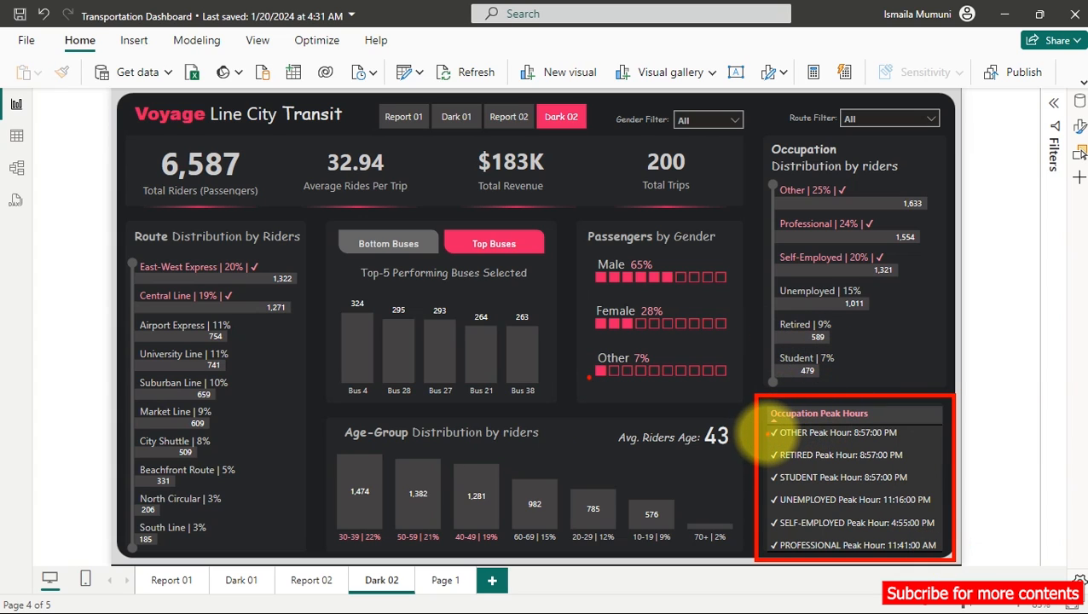
mouse_move(767, 433)
left_mouse_down()
mouse_move(733, 443)
mouse_move(735, 460)
left_mouse_up()
mouse_move(772, 475)
left_mouse_down()
mouse_move(737, 486)
mouse_move(740, 530)
left_mouse_up()
left_click_drag(771, 544, 742, 553)
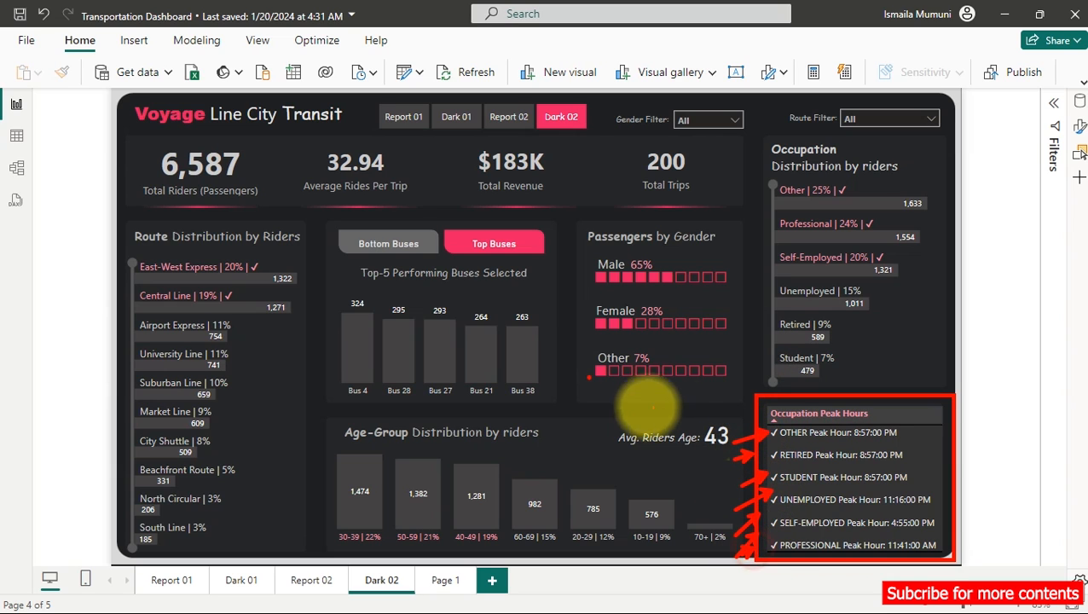
mouse_move(578, 433)
left_mouse_down()
mouse_move(587, 462)
mouse_move(721, 371)
left_mouse_up()
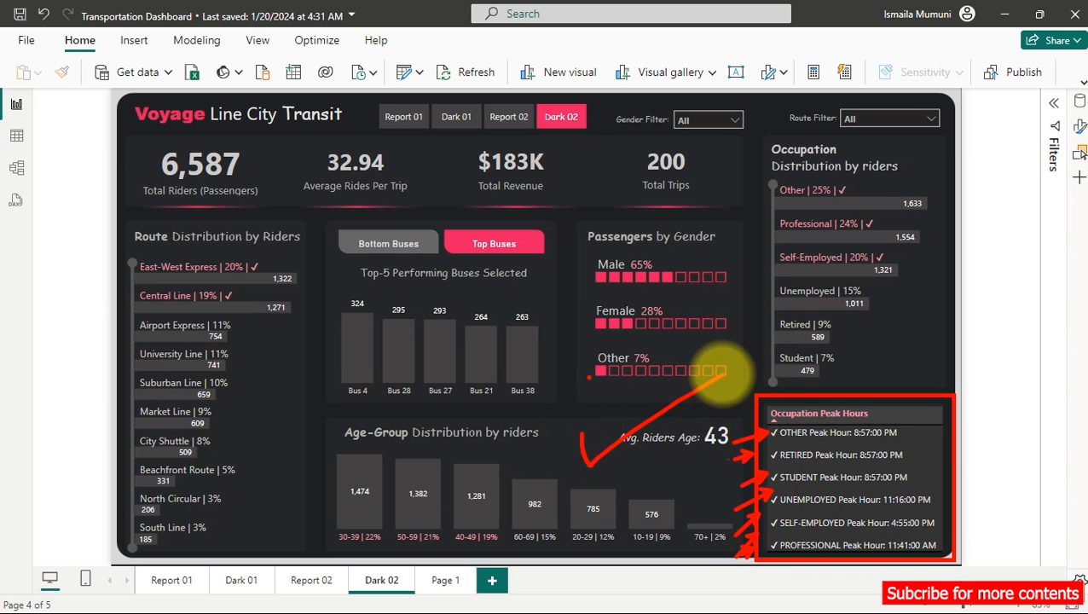
key("Escape")
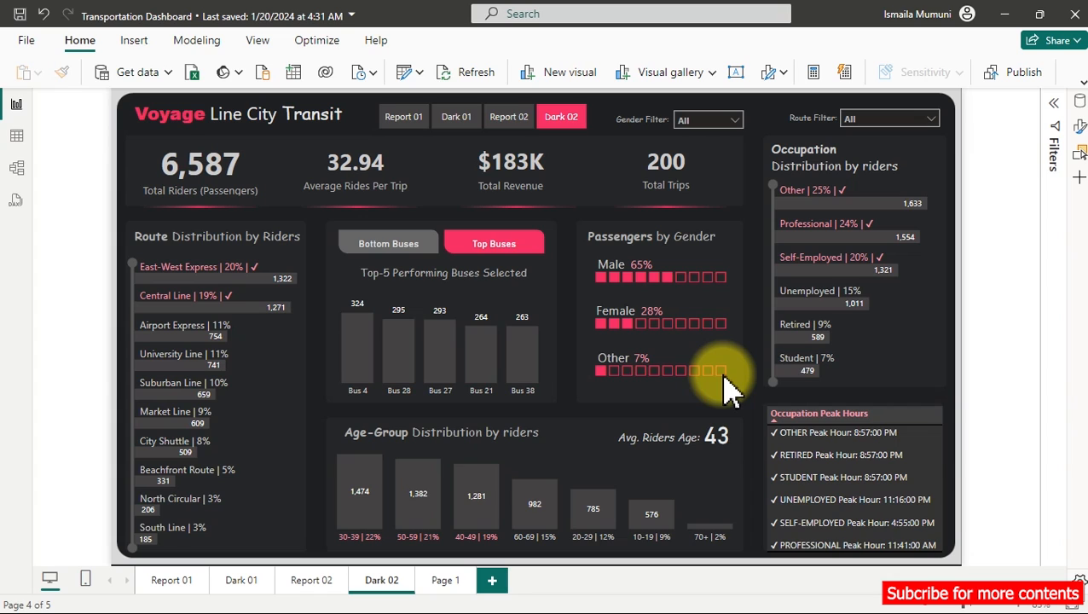
left_click(1004, 16)
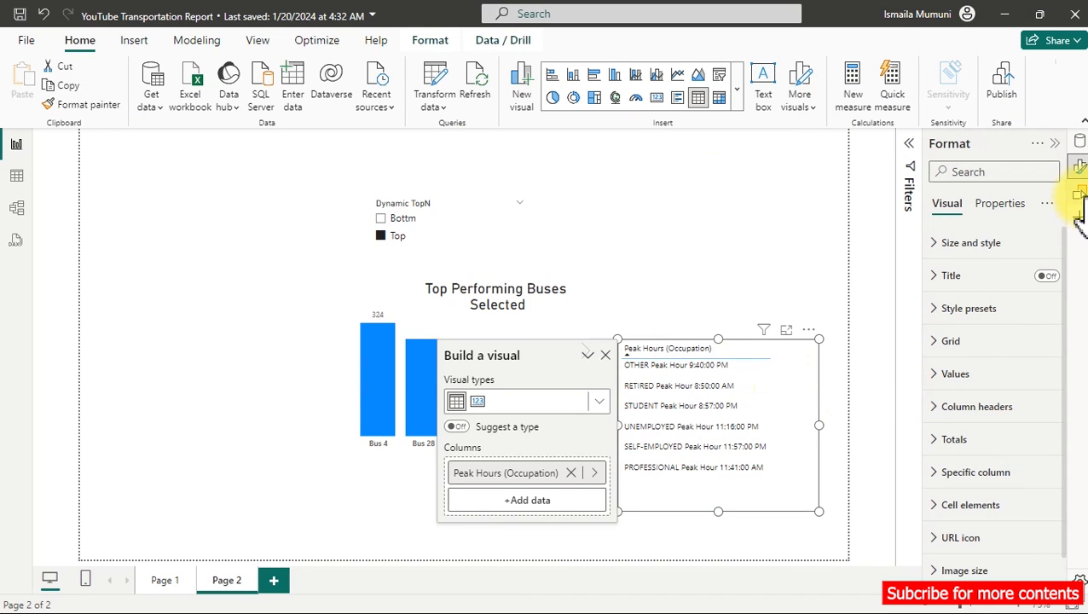
Step: Insert a ✓ symbol and a space before OTHER in the RETURN section of the Peak Hours (Occupation) measure
left_click(1078, 142)
left_click(1006, 453)
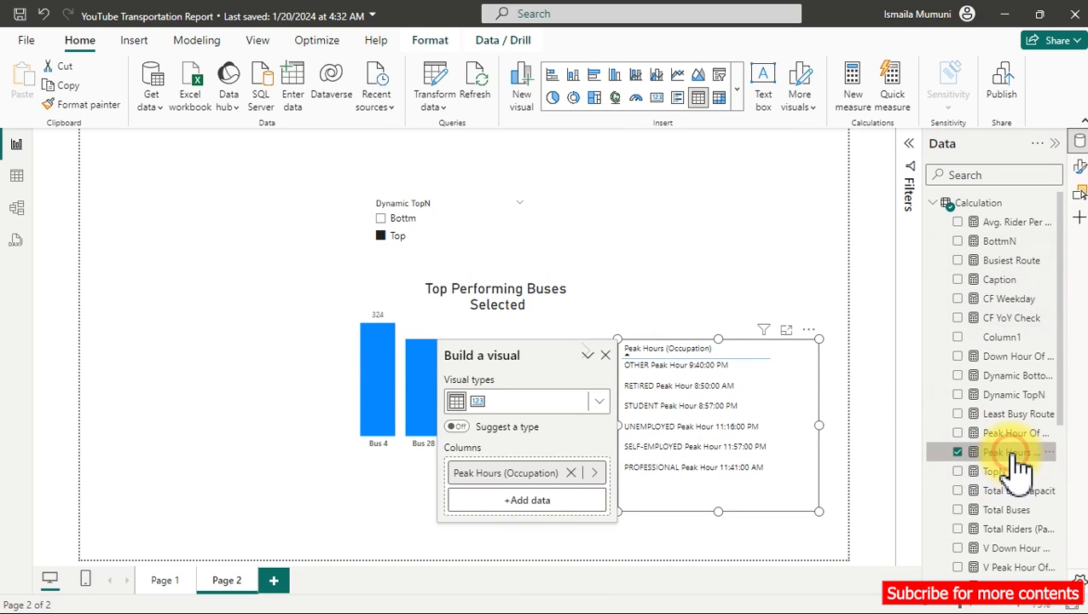
left_click_drag(895, 170, 889, 518)
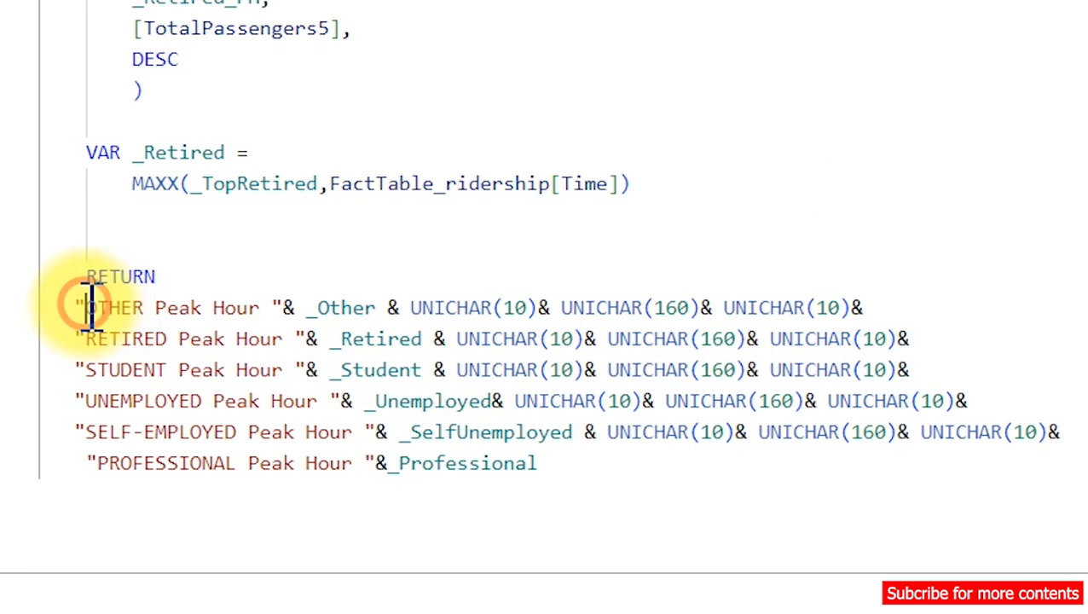
double_click(89, 307)
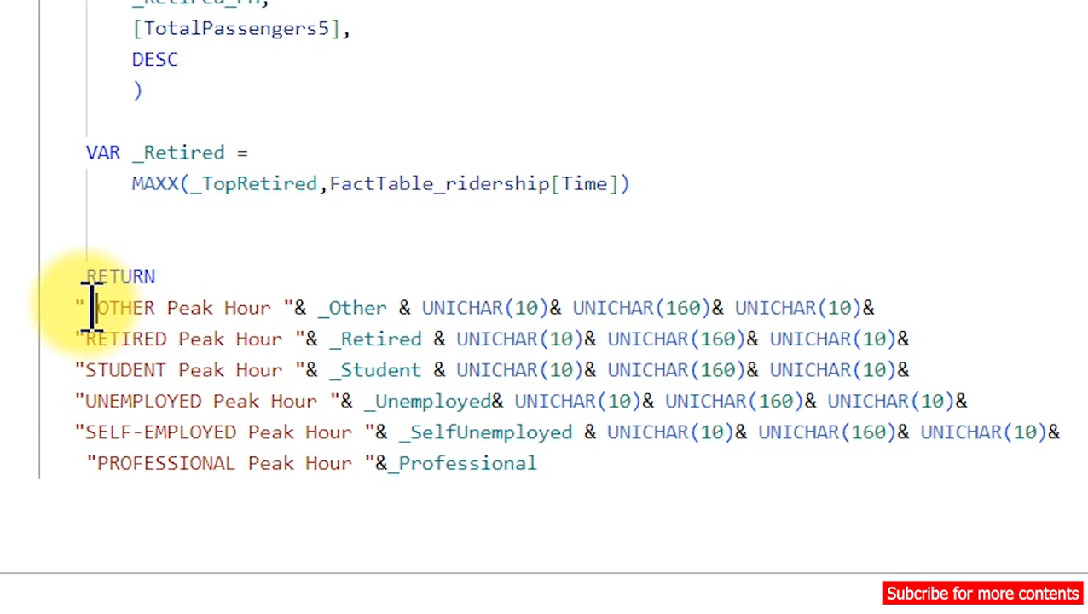
key("BackSpace")
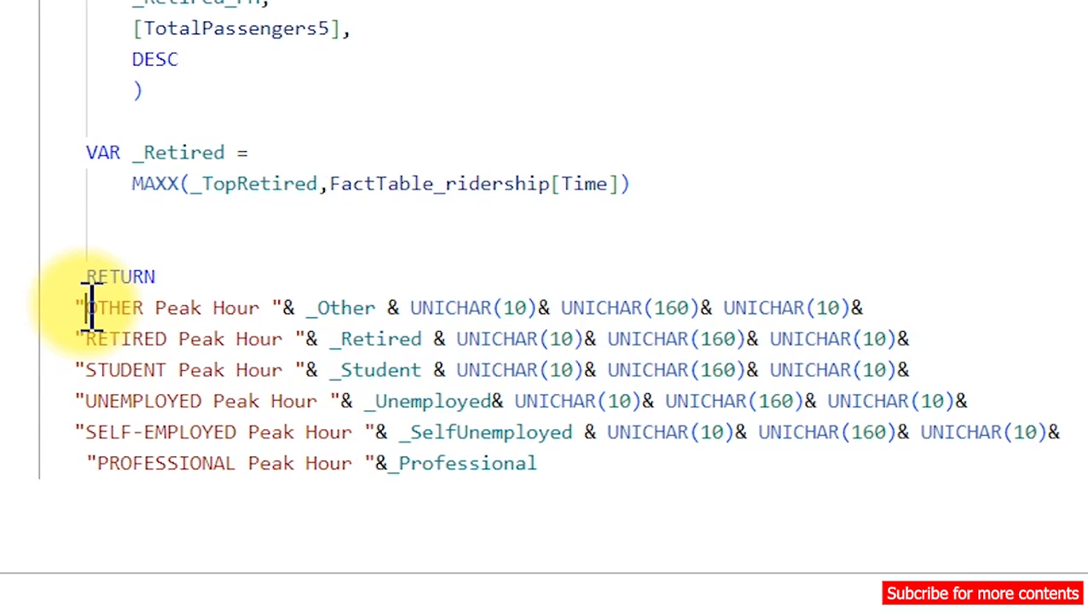
key("super+period")
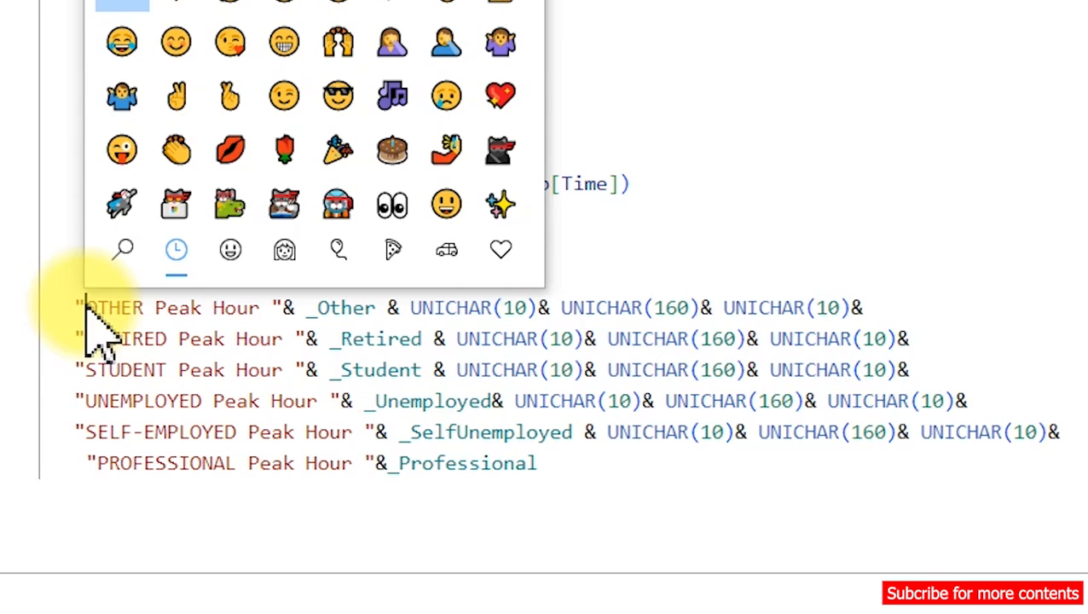
left_click(119, 5)
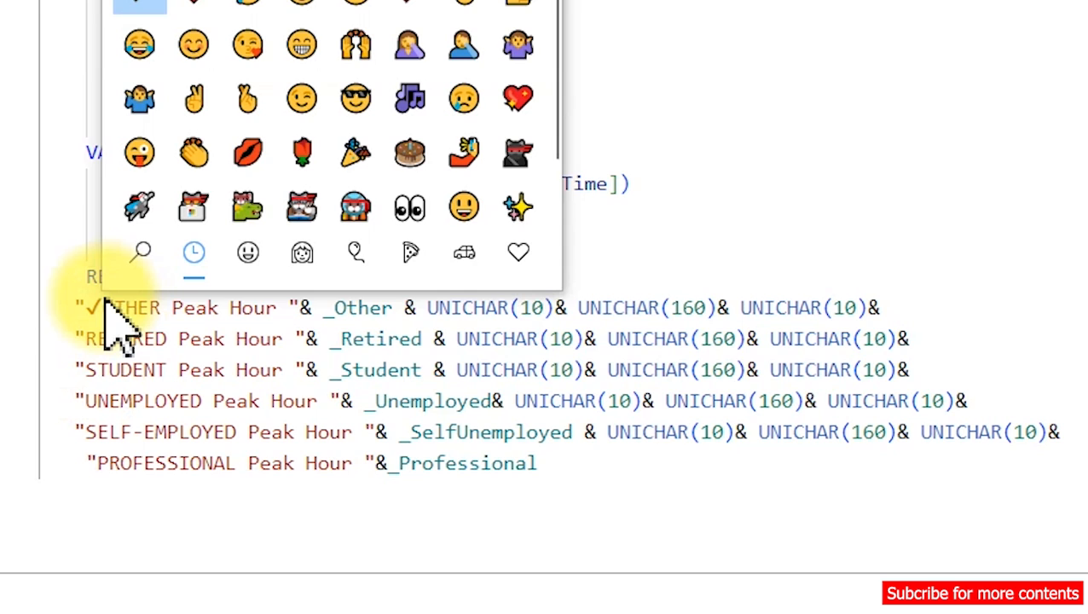
left_click(109, 305)
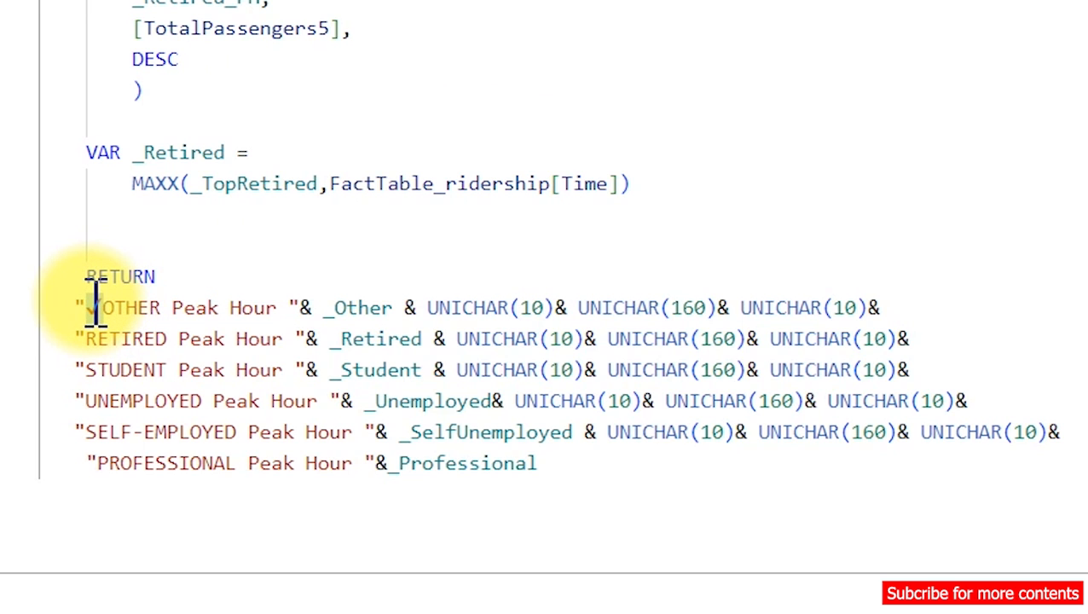
left_click(101, 306)
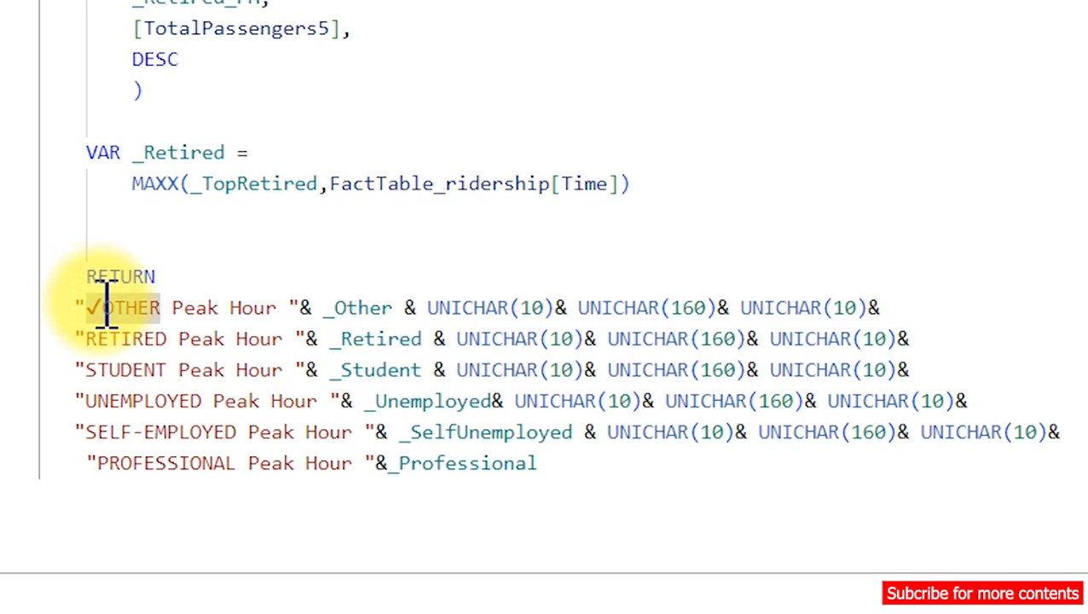
Step: Copy the ✓ and space from the OTHER line to the start of the RETIRED, STUDENT, UNEMPLOYED, SELF-EMPLOYED and PROFESSIONAL labels
left_click_drag(117, 308, 92, 309)
key("ctrl+c")
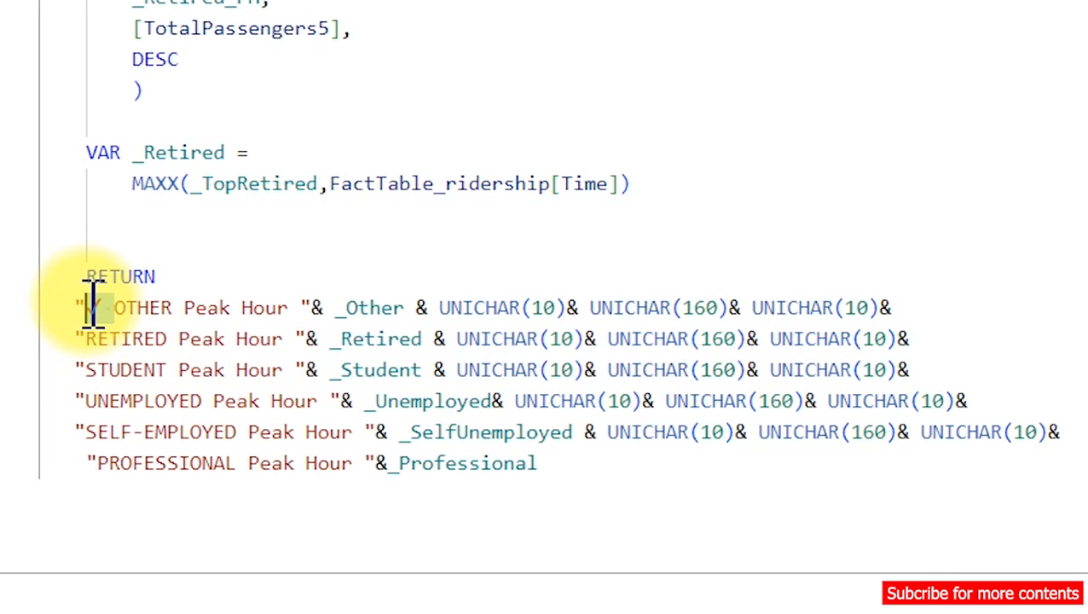
double_click(93, 338)
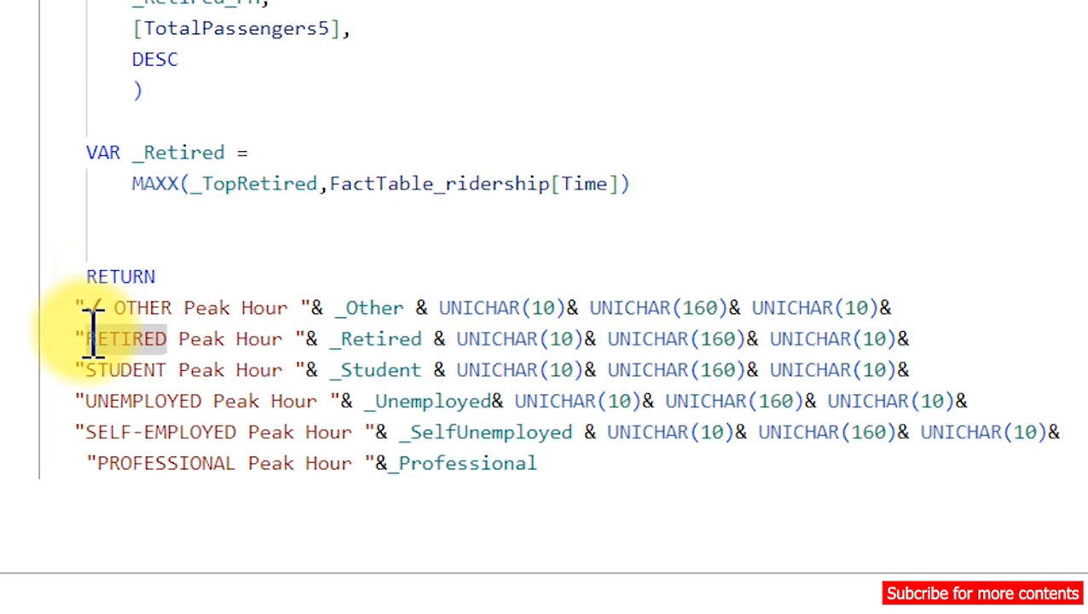
key("ctrl+v")
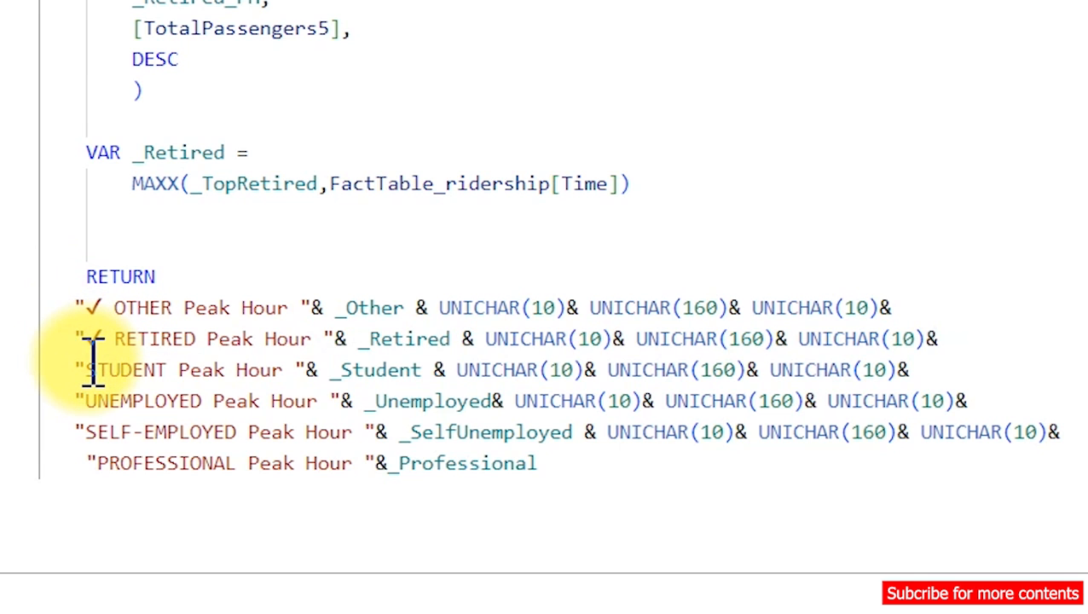
double_click(93, 369)
key("ctrl+v")
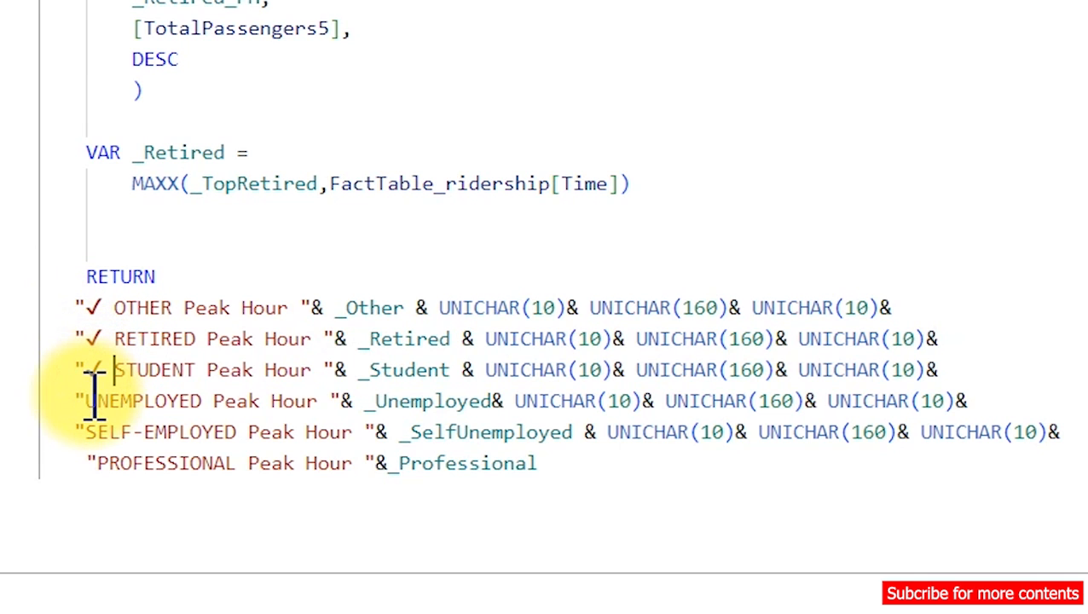
double_click(94, 401)
key("ctrl+v")
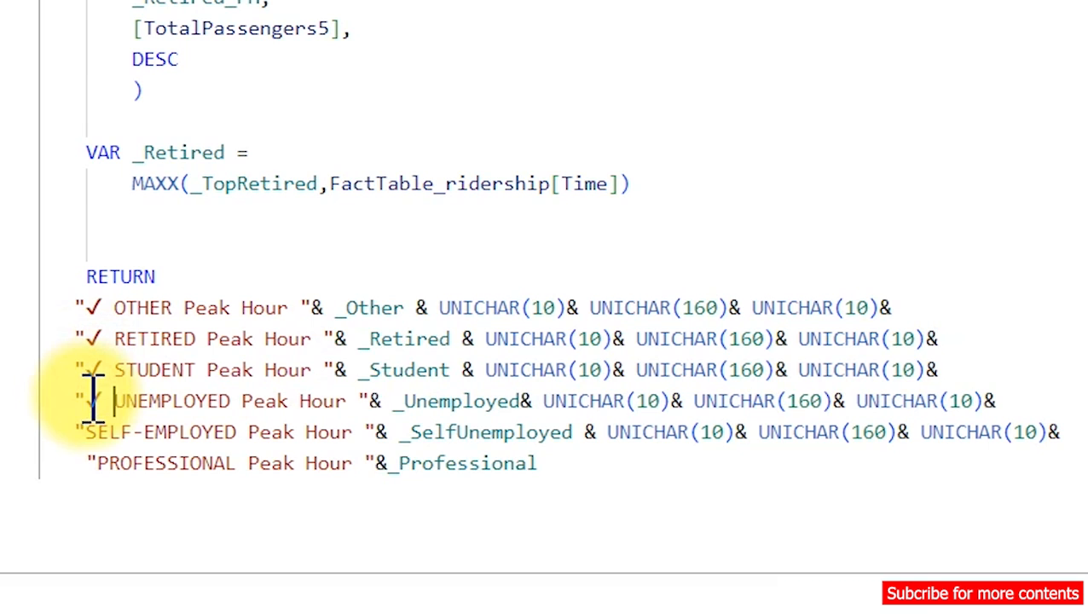
left_click(89, 432)
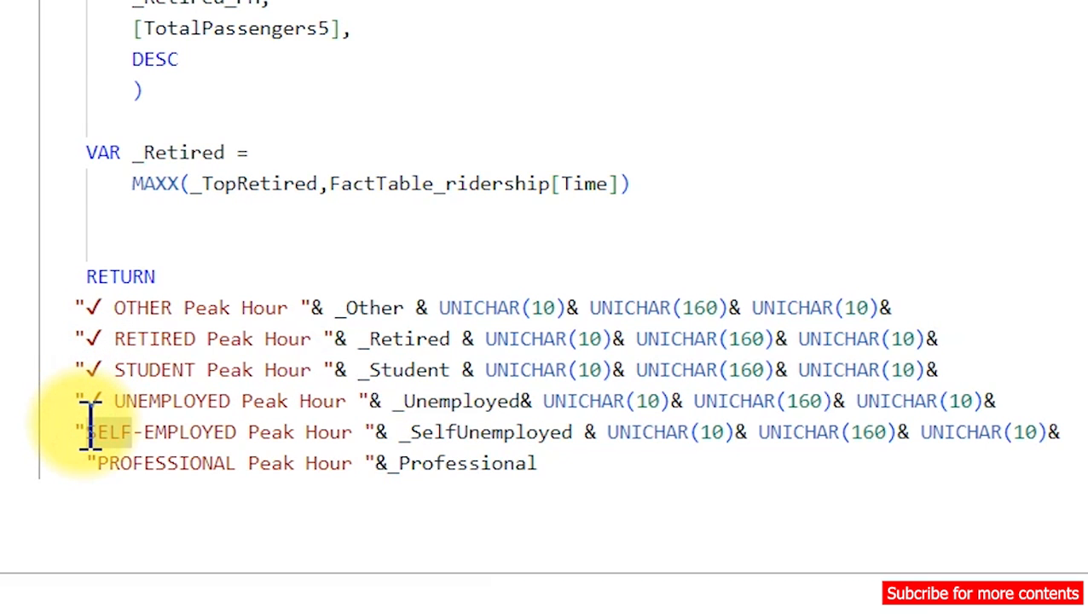
key("ctrl+v")
left_click(101, 463)
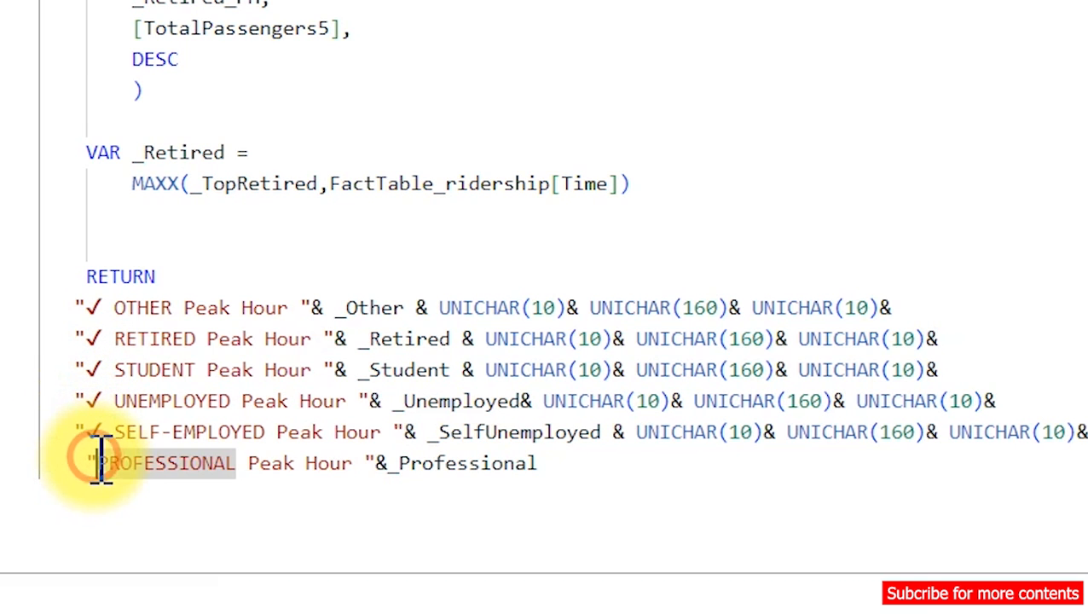
key("ctrl+v")
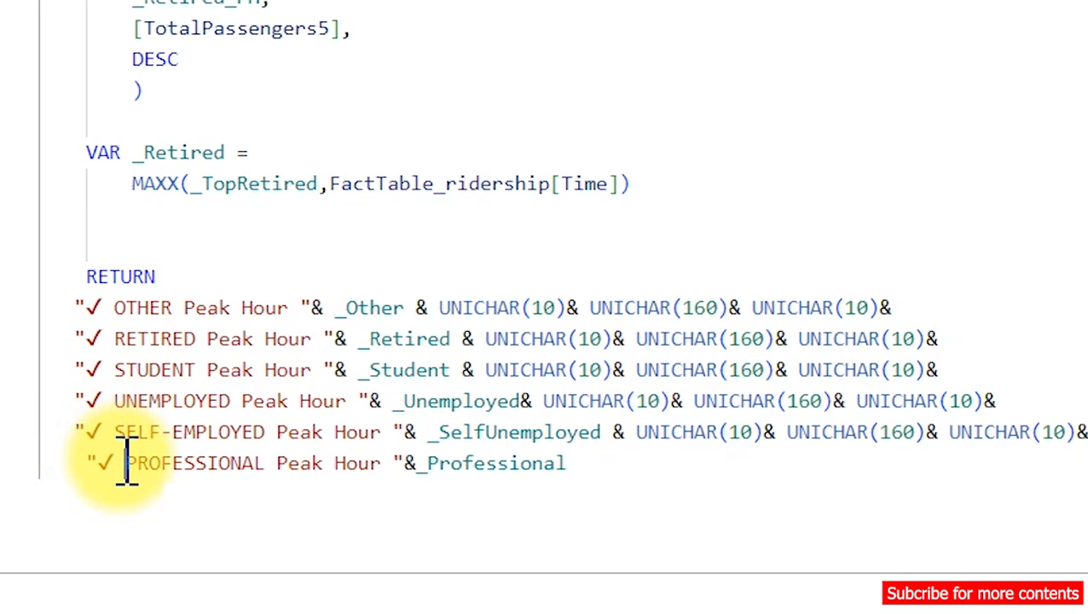
Step: Replace the ✓ before PROFESSIONAL in the RETURN section with a ■ from the geometric symbols
left_click(116, 461)
double_click(110, 463)
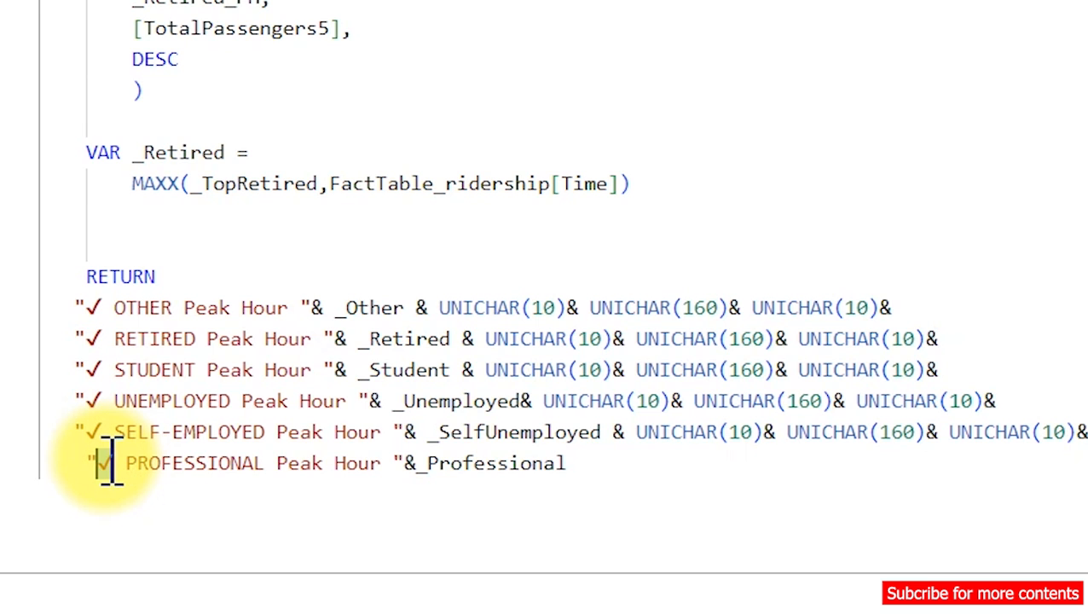
key("Delete")
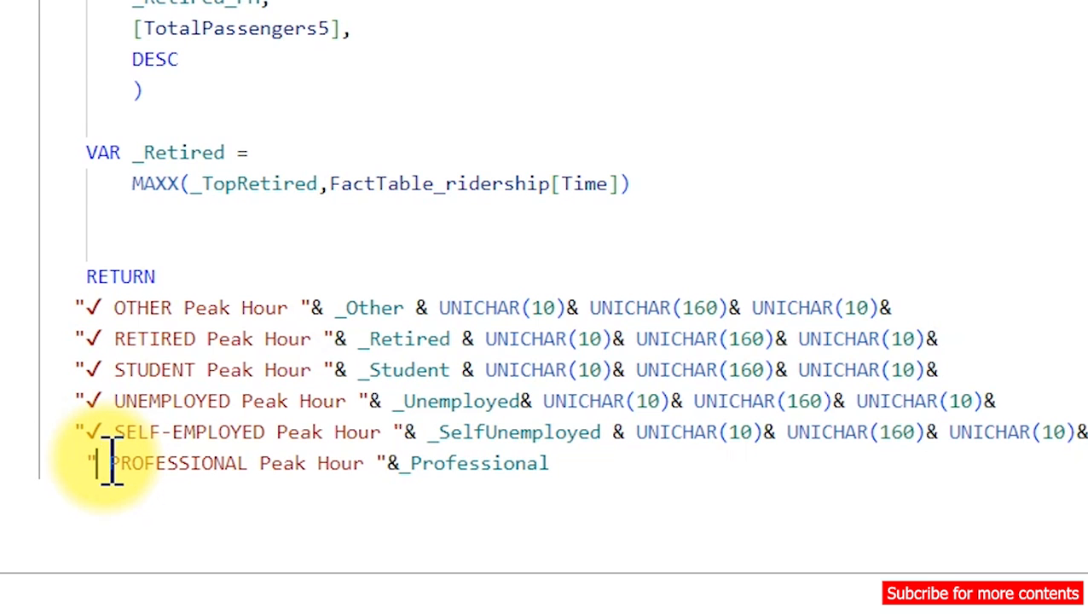
key("super+period")
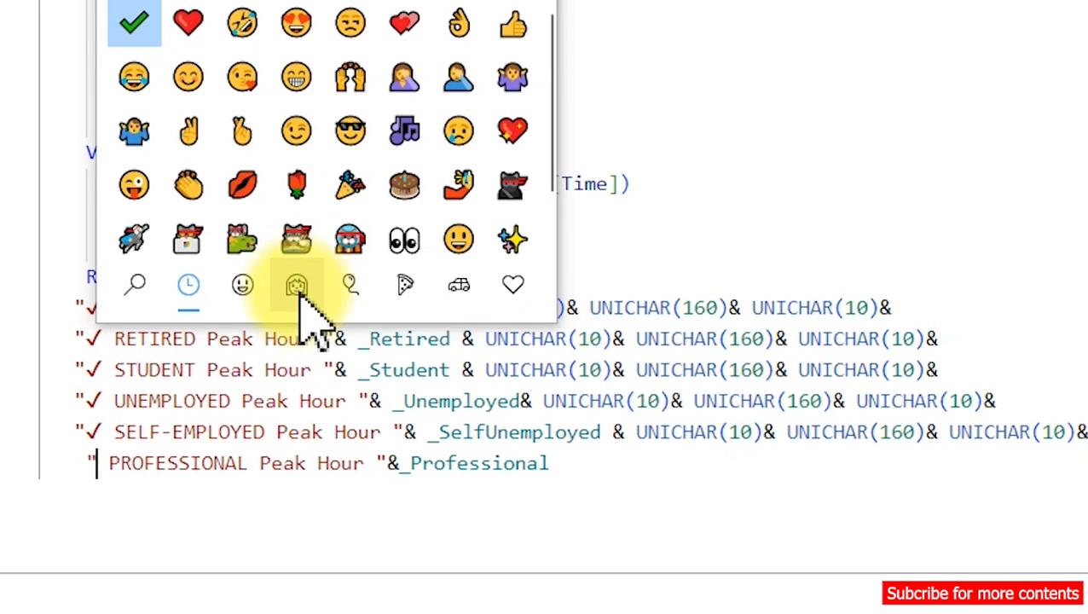
left_click(194, 4)
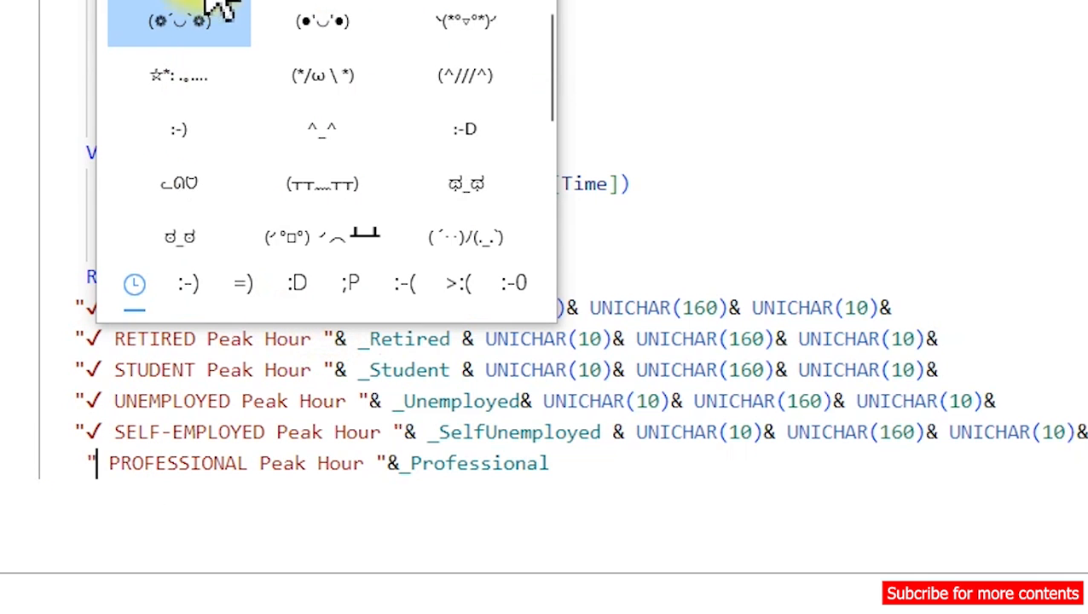
left_click(244, 4)
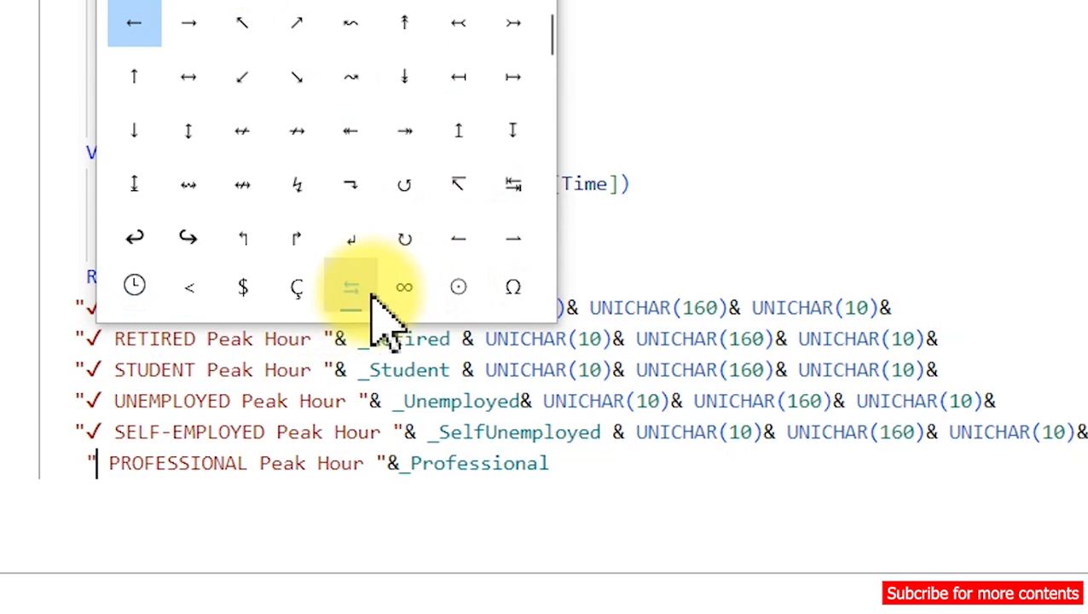
left_click_drag(553, 38, 564, 159)
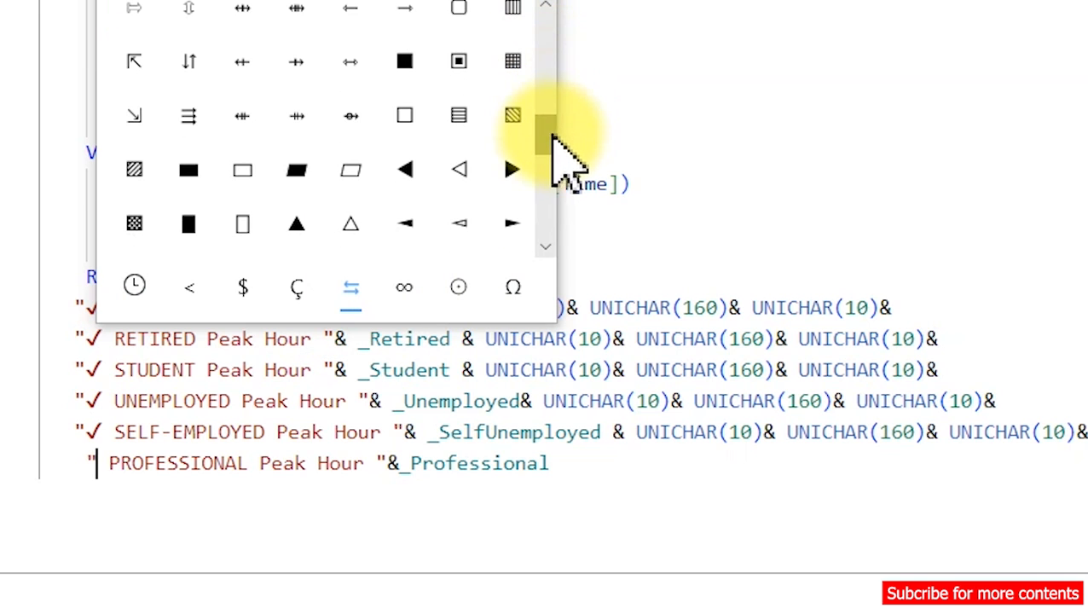
left_click(408, 68)
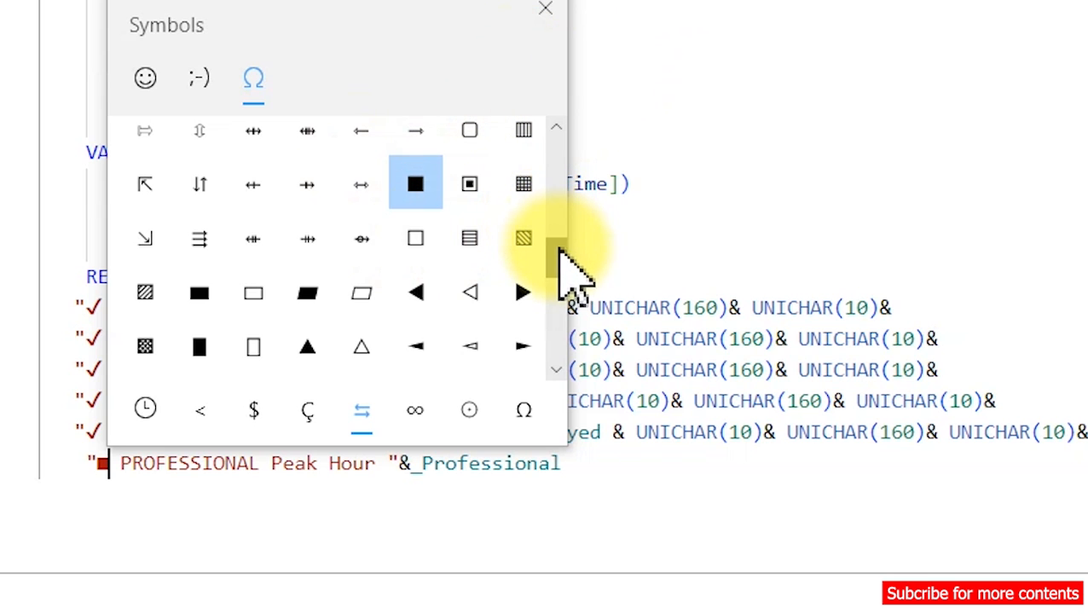
Step: Insert a ● symbol, move it in place of the ✓ before SELF-EMPLOYED, and commit the Peak Hours (Occupation) measure
left_click_drag(562, 244, 561, 293)
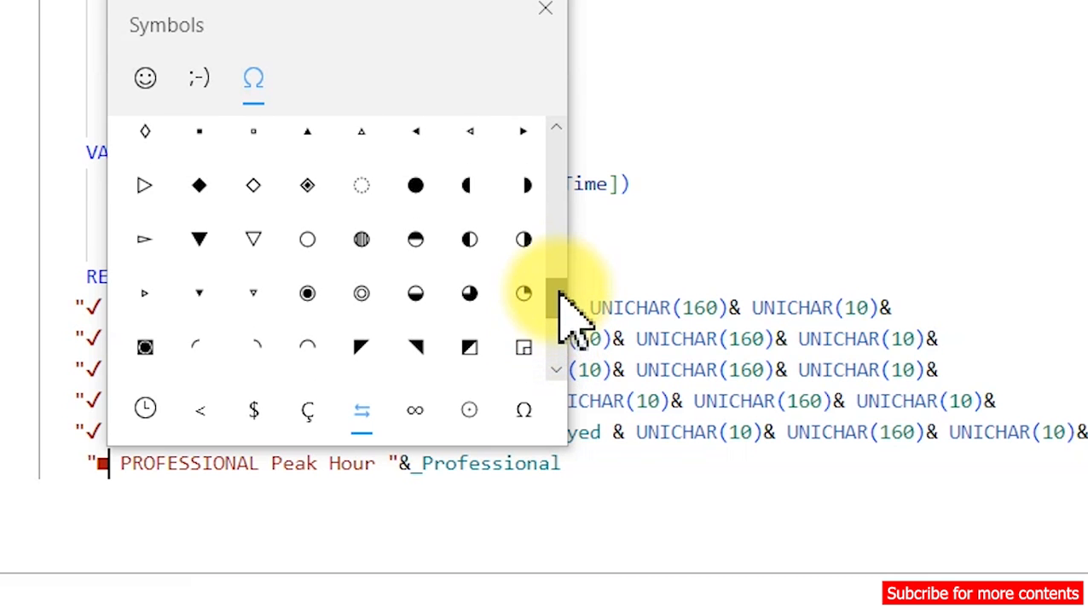
left_click(415, 185)
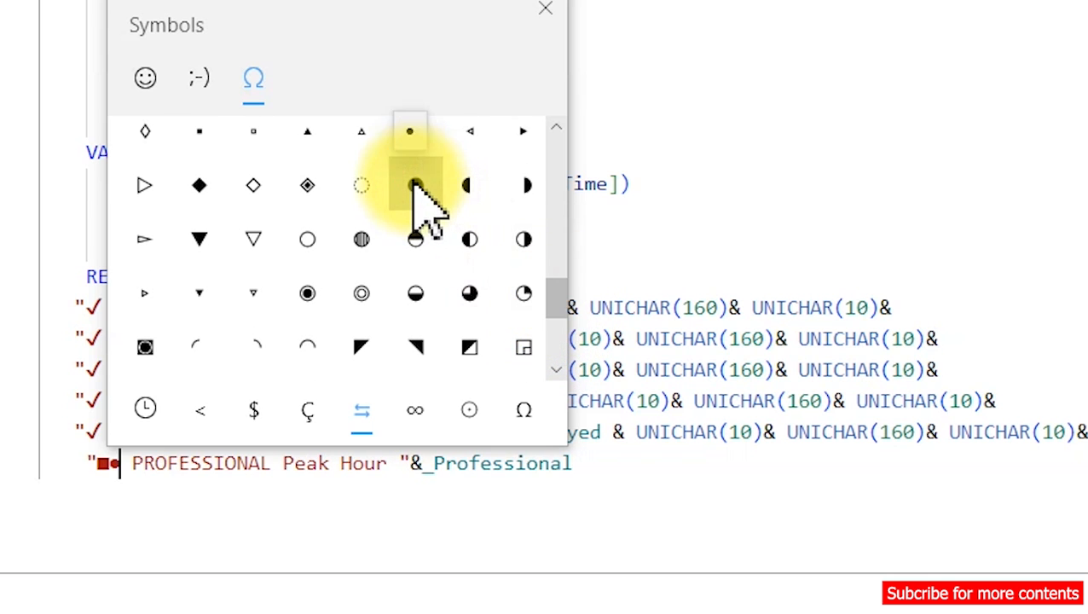
left_click(685, 135)
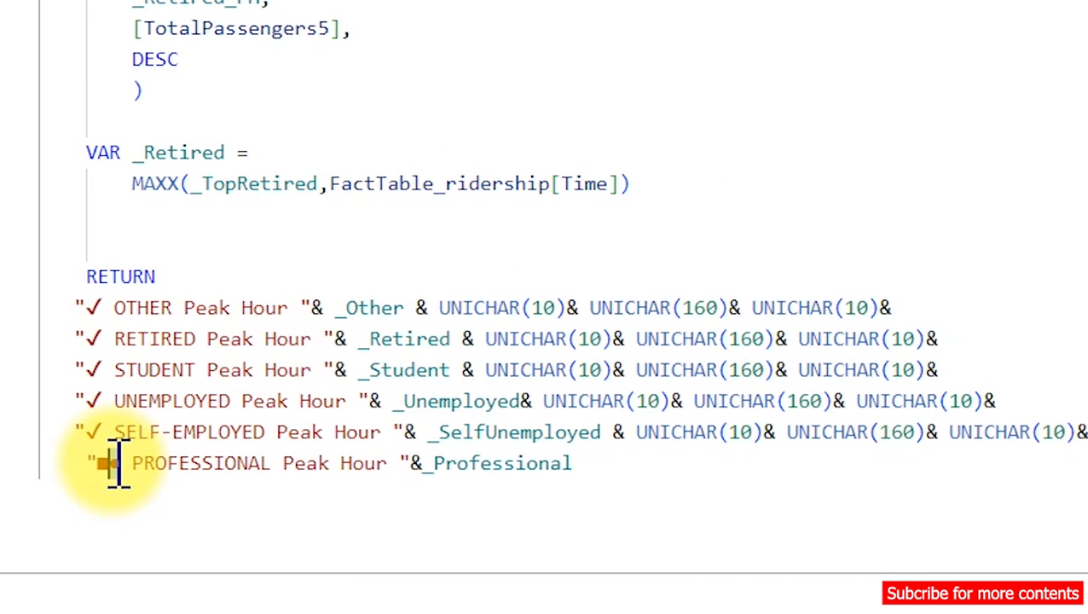
key("BackSpace")
double_click(96, 432)
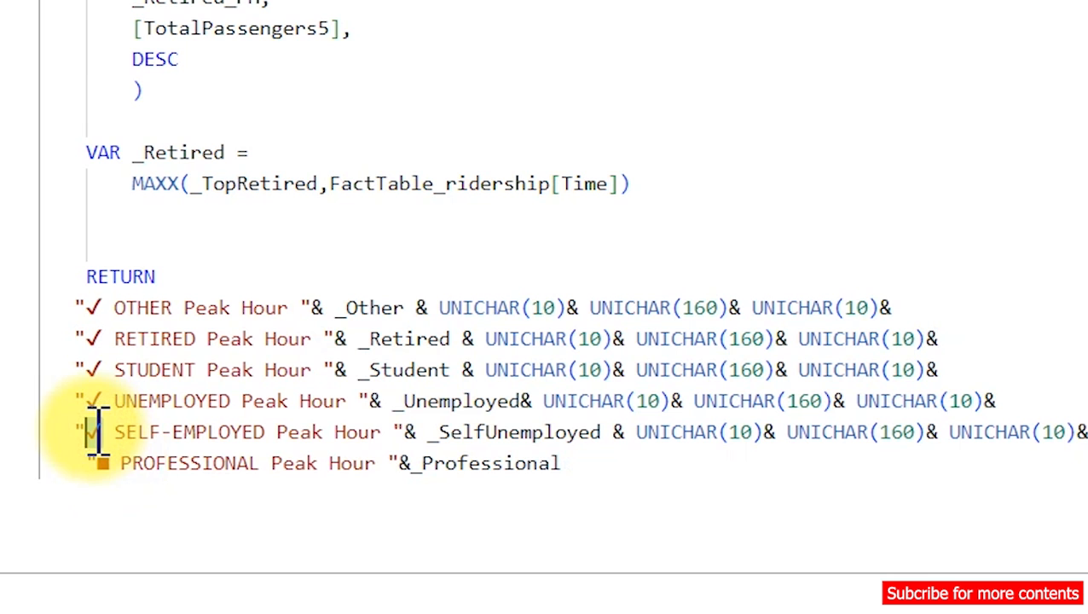
type("●")
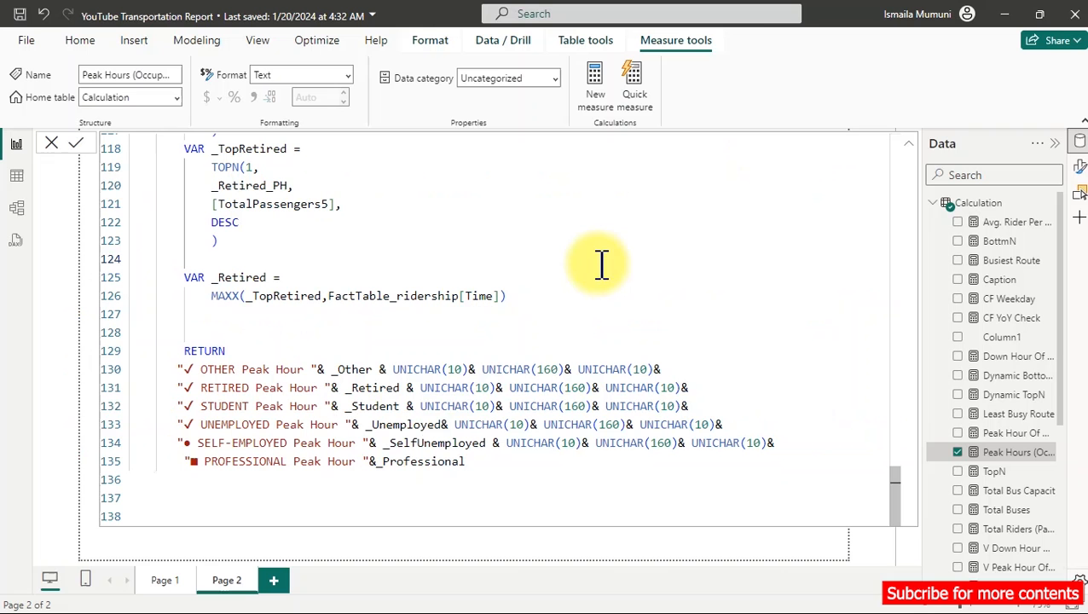
key("Return")
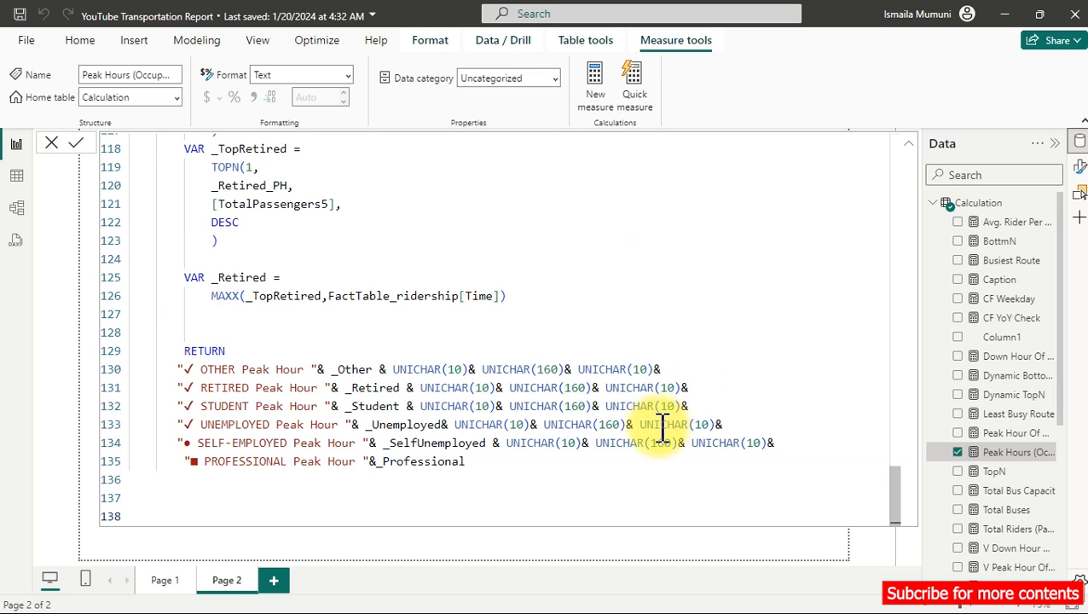
left_click(1029, 346)
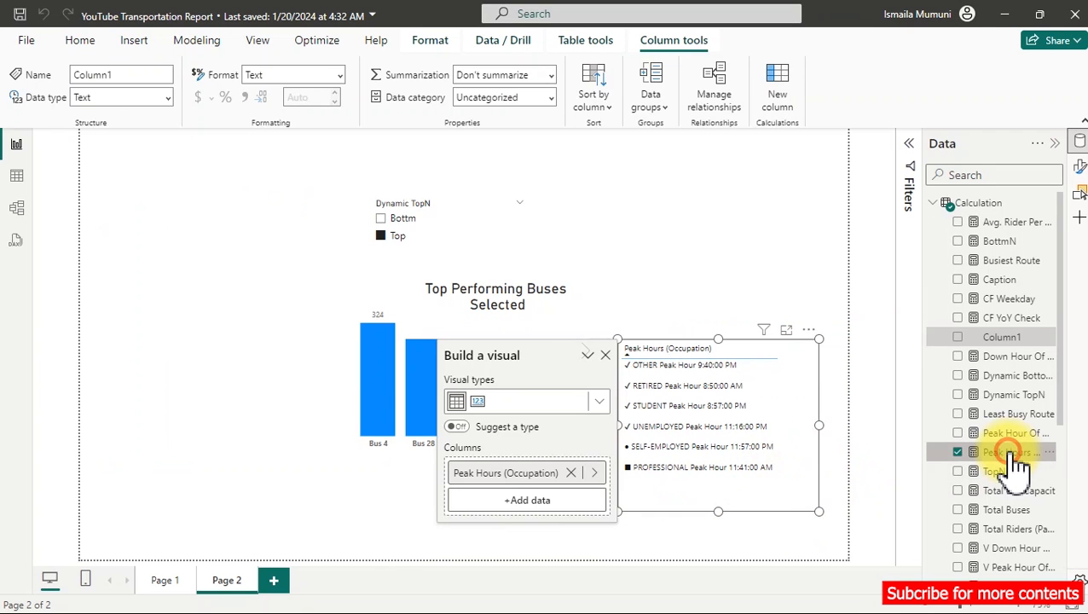
Step: Copy the ■ over the symbols before SELF-EMPLOYED, UNEMPLOYED, STUDENT and RETIRED in the Peak Hours (Occupation) measure and commit it
left_click(1002, 452)
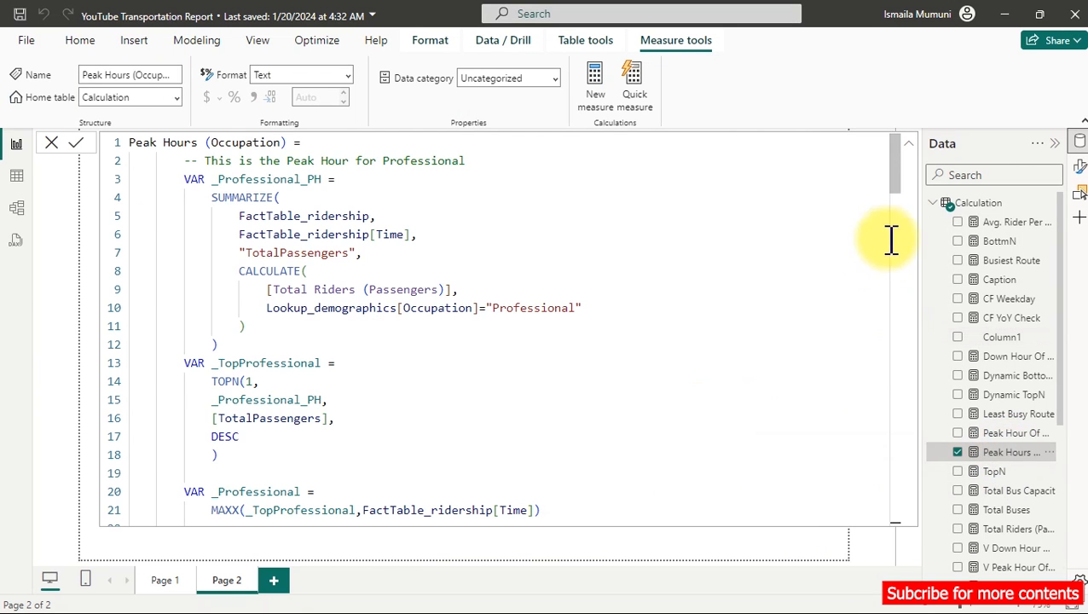
left_click_drag(895, 175, 895, 554)
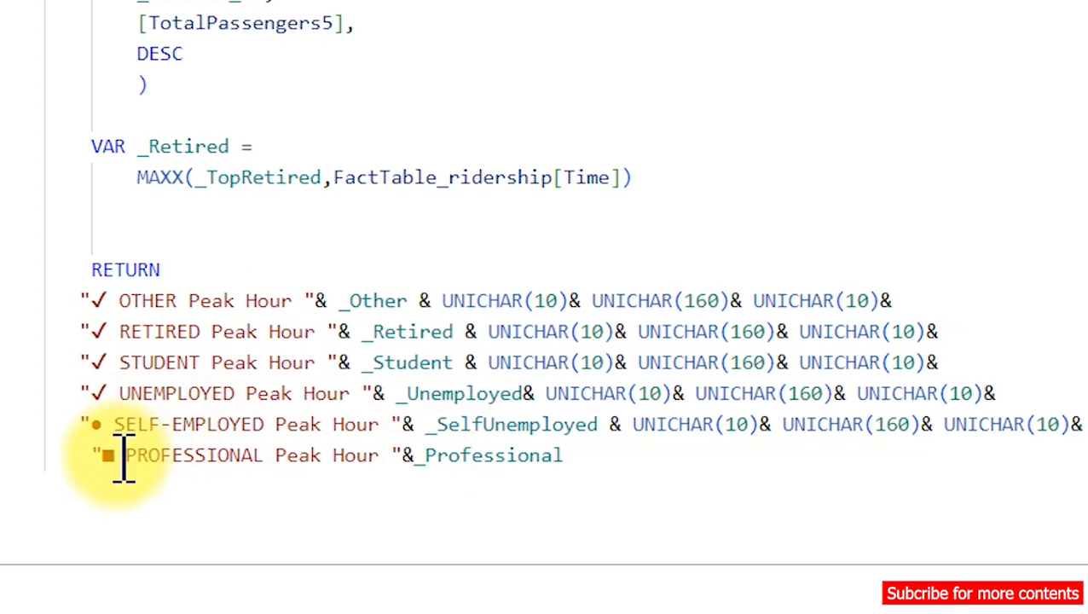
left_click(107, 460)
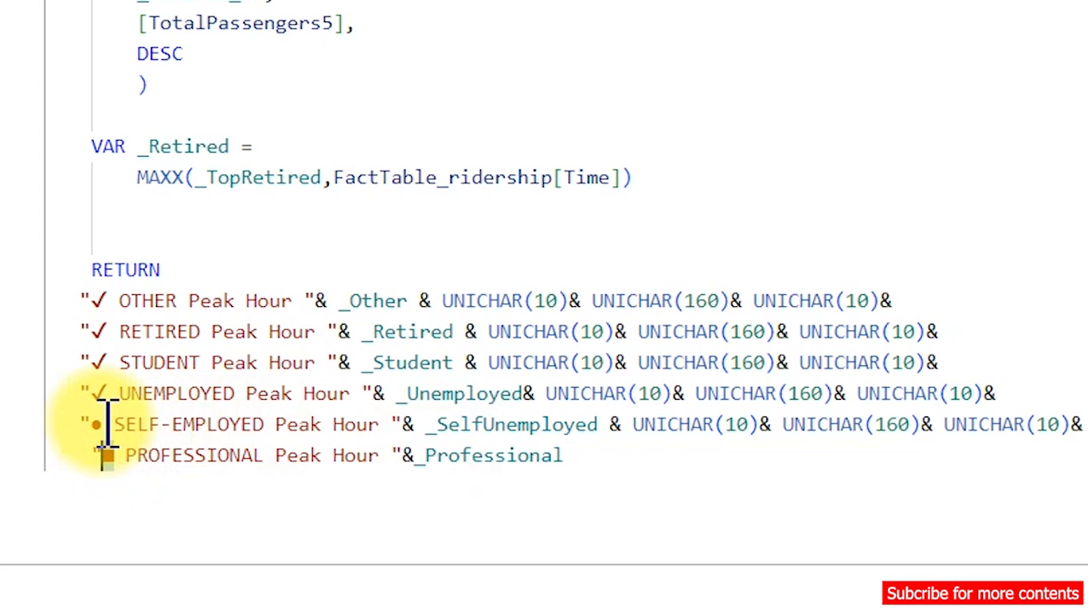
left_click_drag(108, 423, 94, 391)
type("■")
type("■")
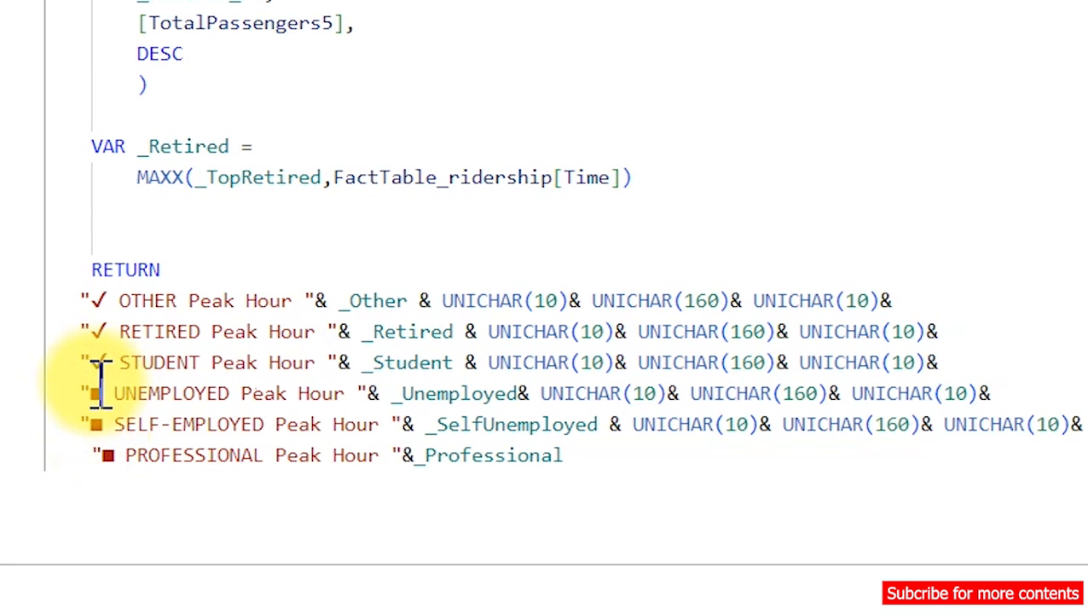
left_click_drag(109, 361, 96, 331)
type("■")
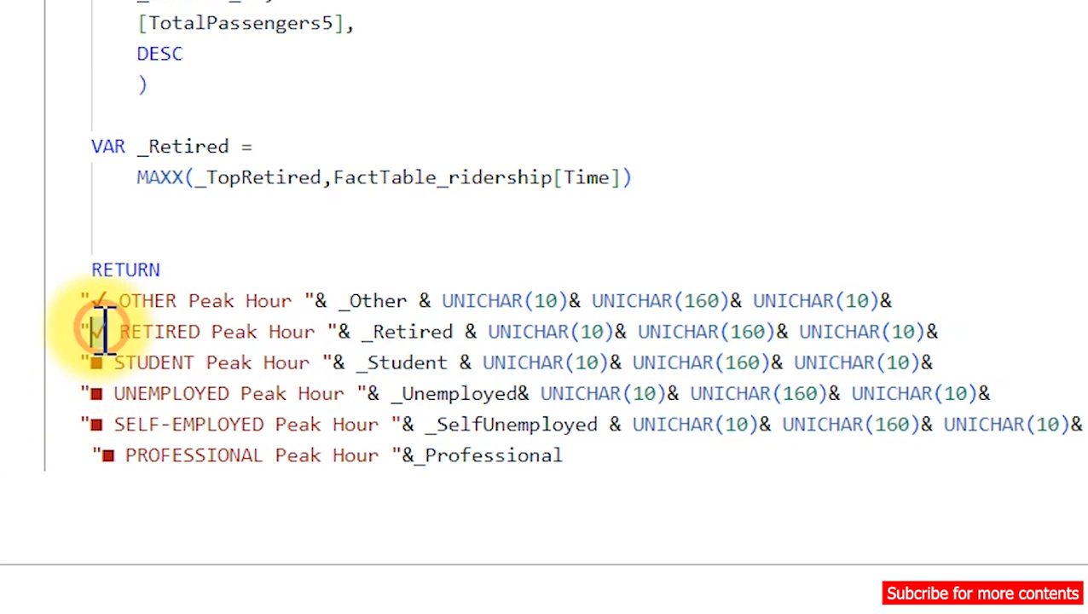
type("■")
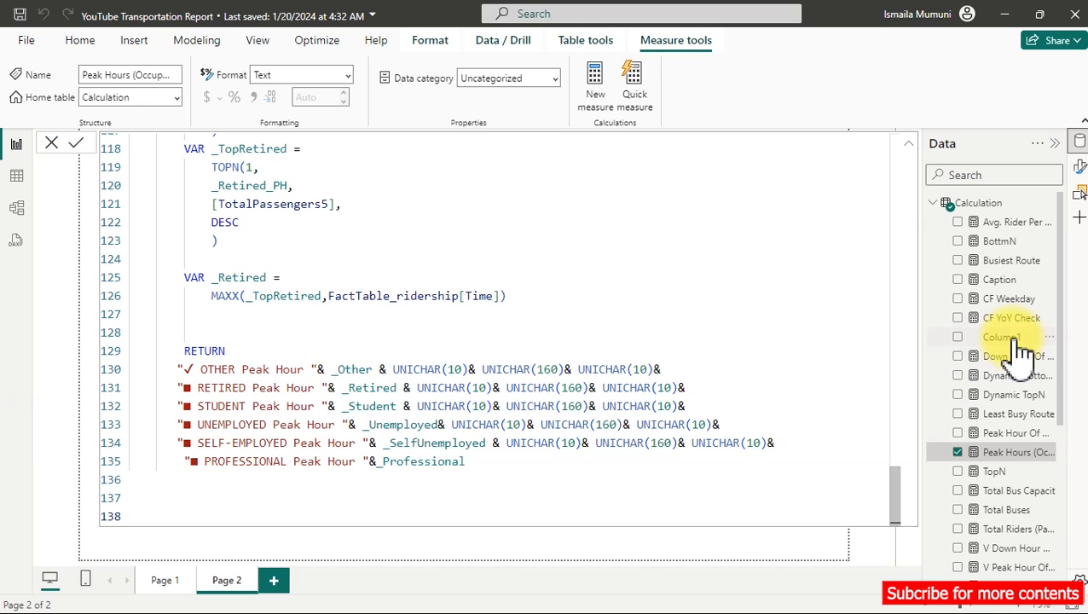
left_click(1014, 341)
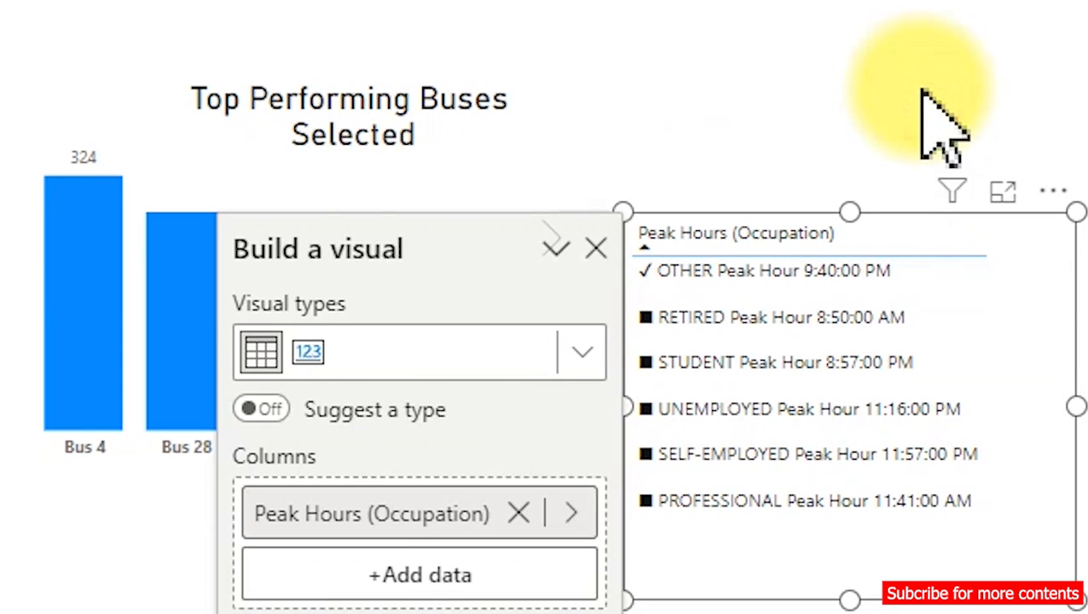
left_click(923, 90)
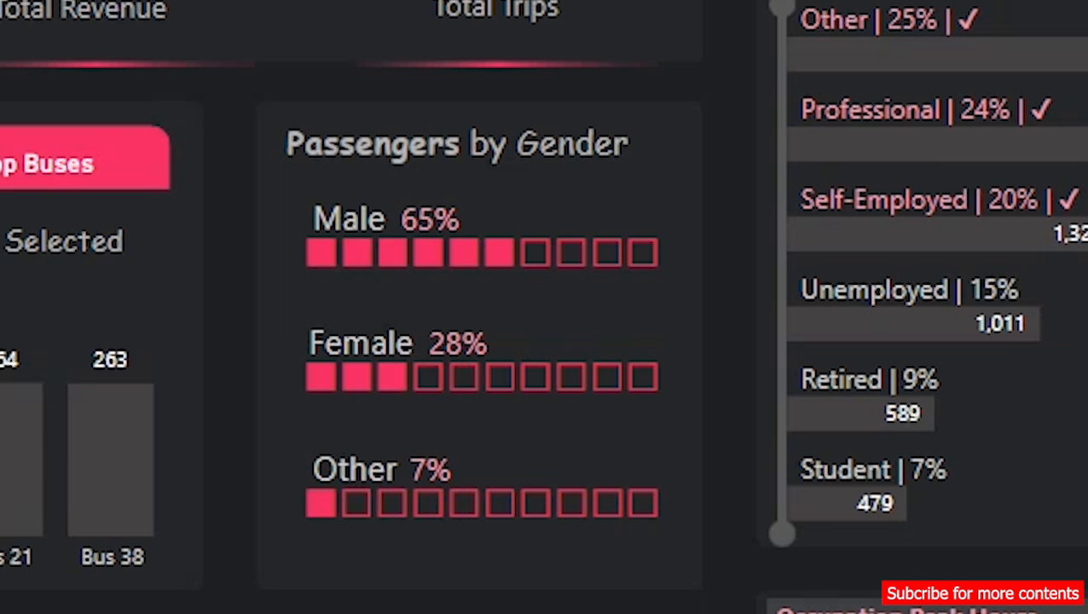
Step: Examine the Passengers by Gender visual on the finished Transportation Dashboard, marking it and its Male, Female and Other rows with annotations
mouse_move(208, 96)
left_mouse_down()
mouse_move(317, 179)
mouse_move(619, 587)
mouse_move(721, 587)
left_mouse_up()
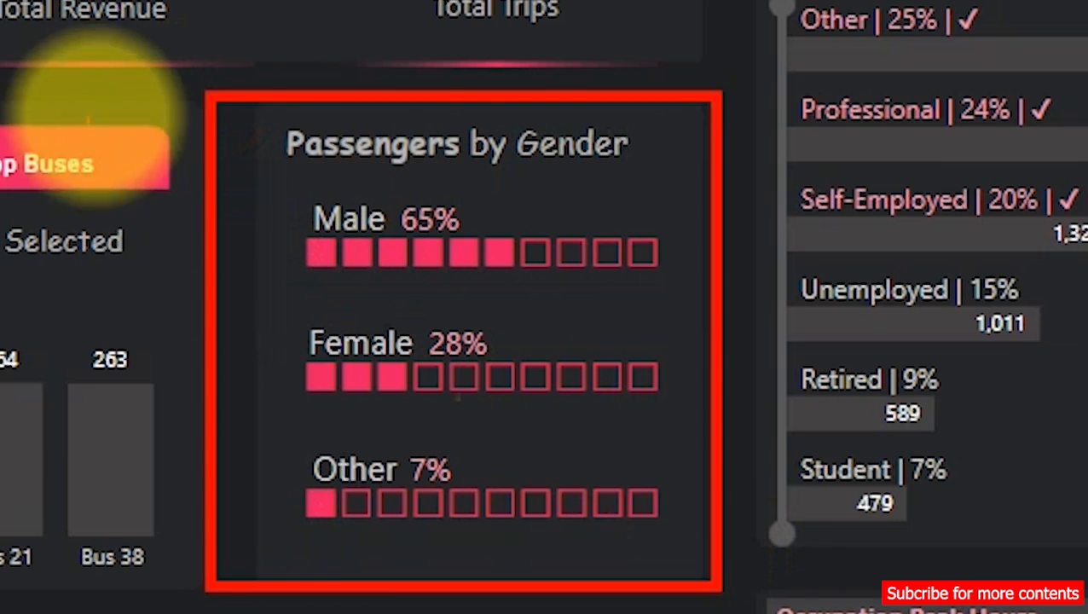
left_click_drag(280, 224, 66, 241)
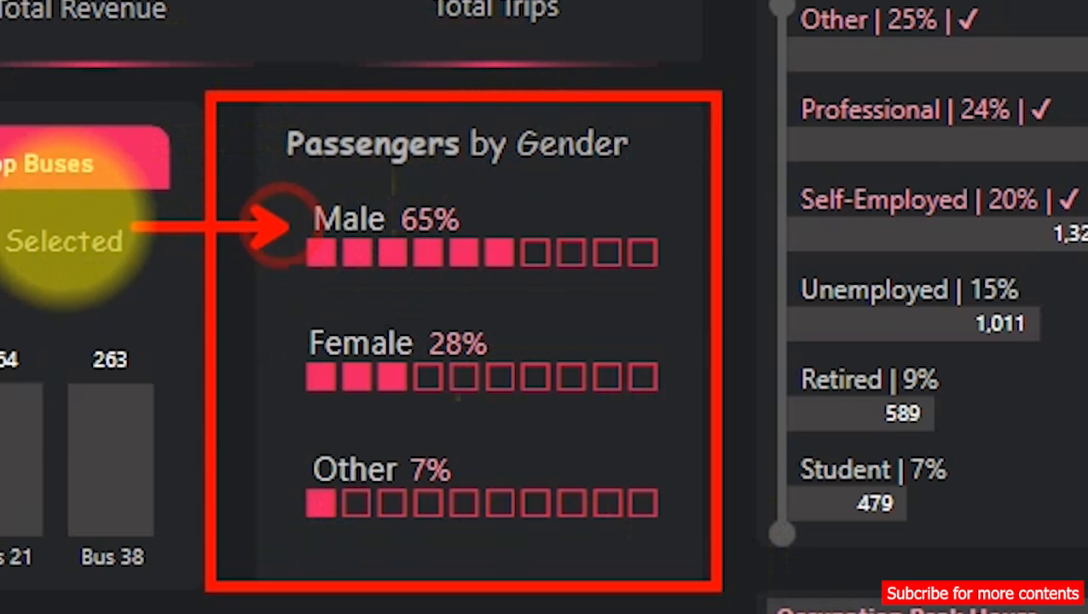
left_click_drag(274, 355, 166, 355)
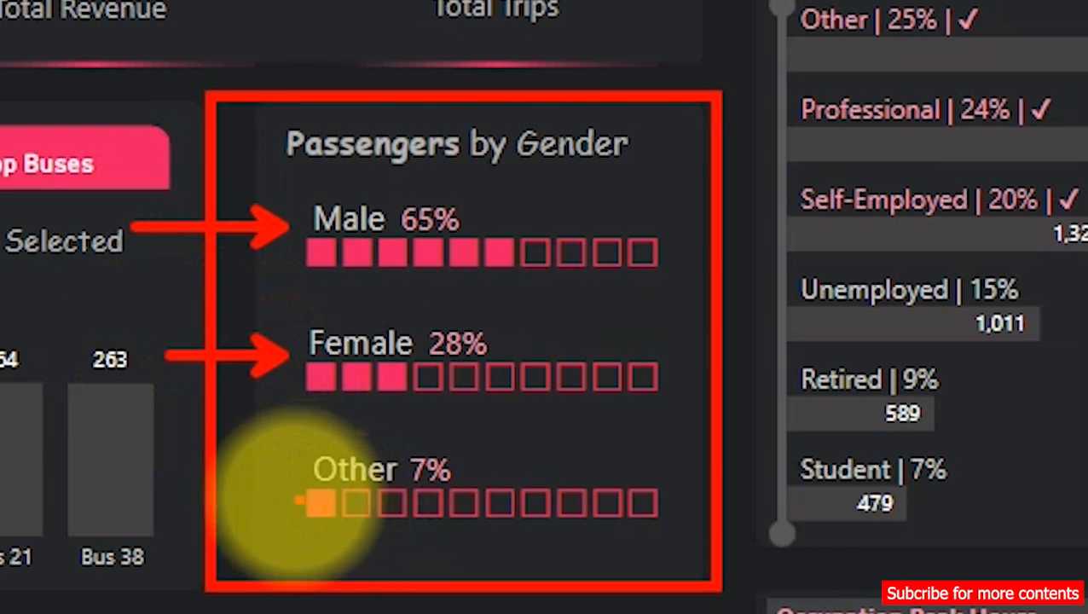
left_click_drag(297, 500, 184, 535)
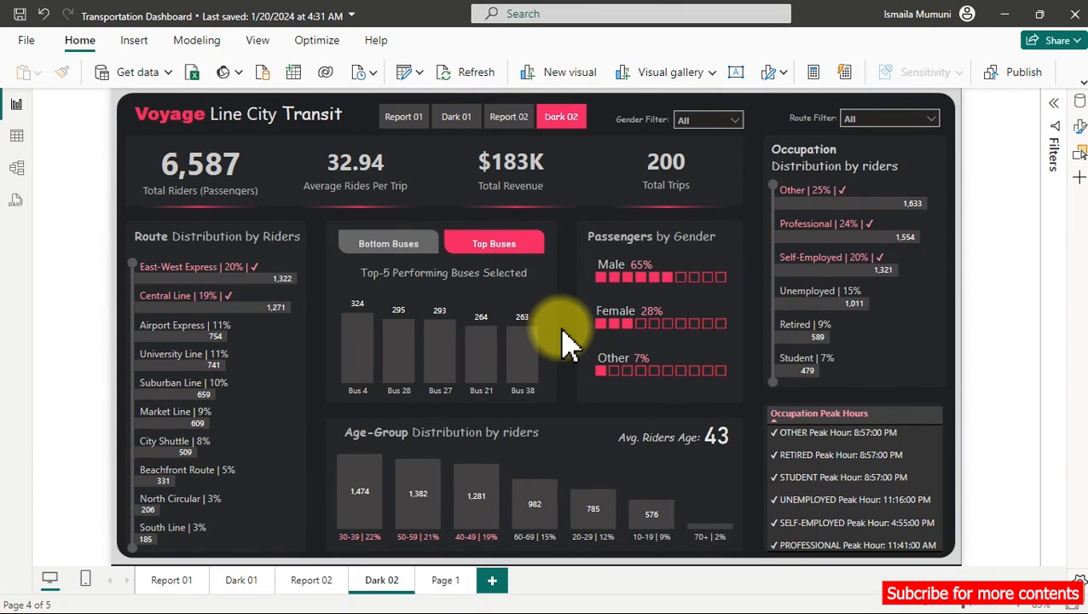
Step: Switch back to the YouTube Transportation Report and start a new measure named Male Chart in the Calculation table
left_click(1020, 6)
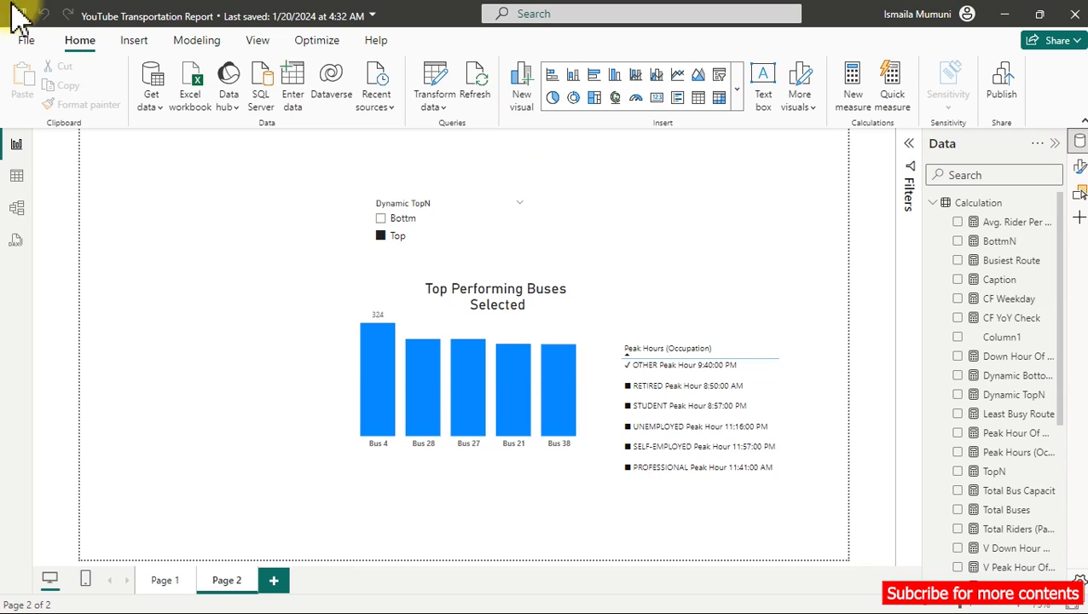
right_click(1020, 309)
left_click(954, 359)
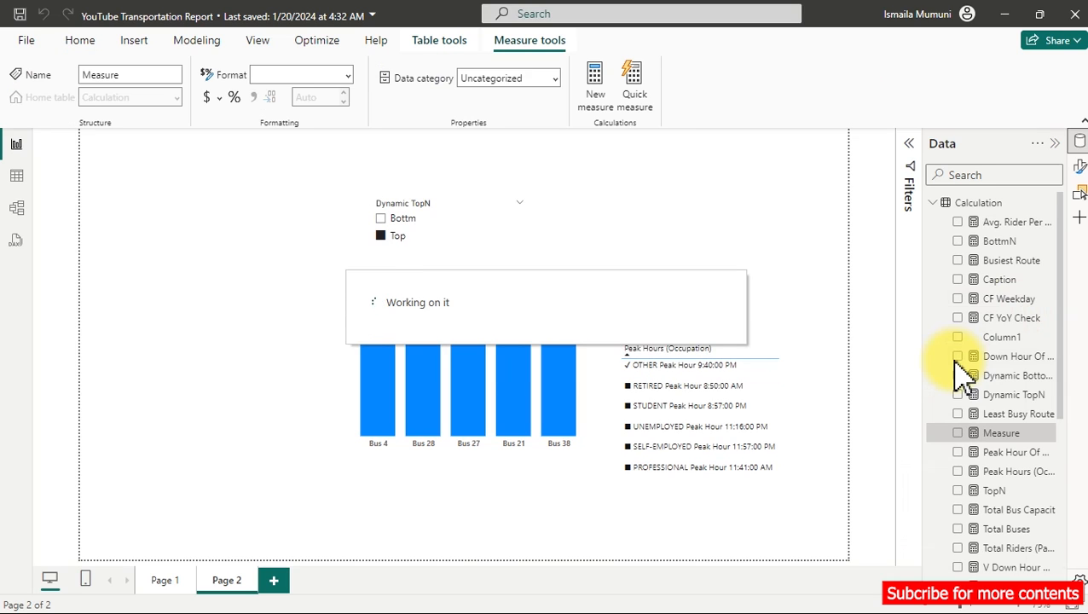
key("ctrl+plus")
key("ctrl+plus")
key("ctrl+plus")
key("ctrl+plus")
key("ctrl+plus")
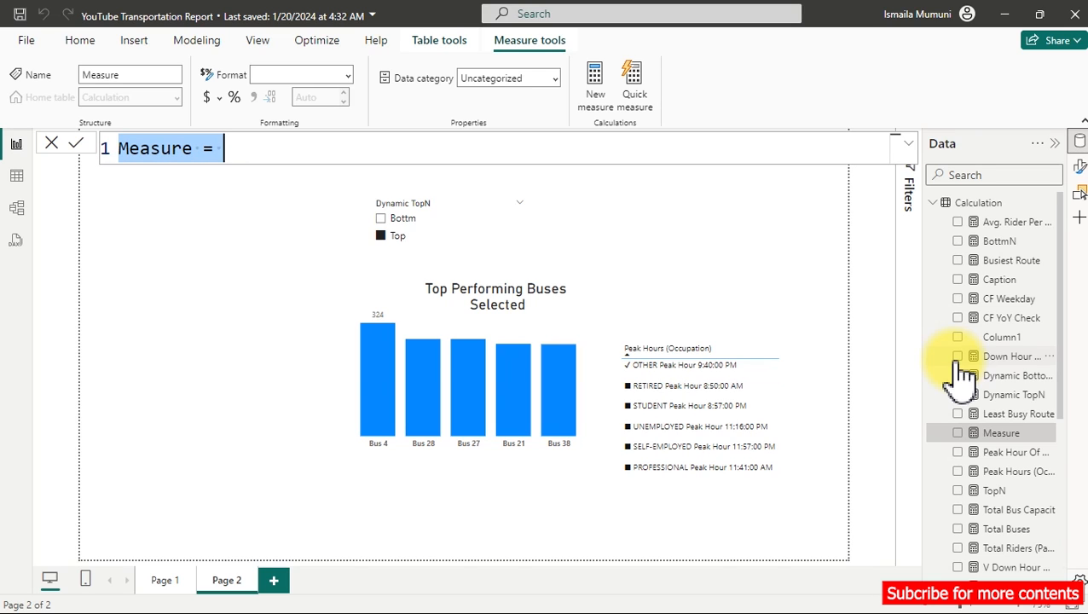
type("mALE")
key("BackSpace")
key("BackSpace")
key("BackSpace")
key("BackSpace")
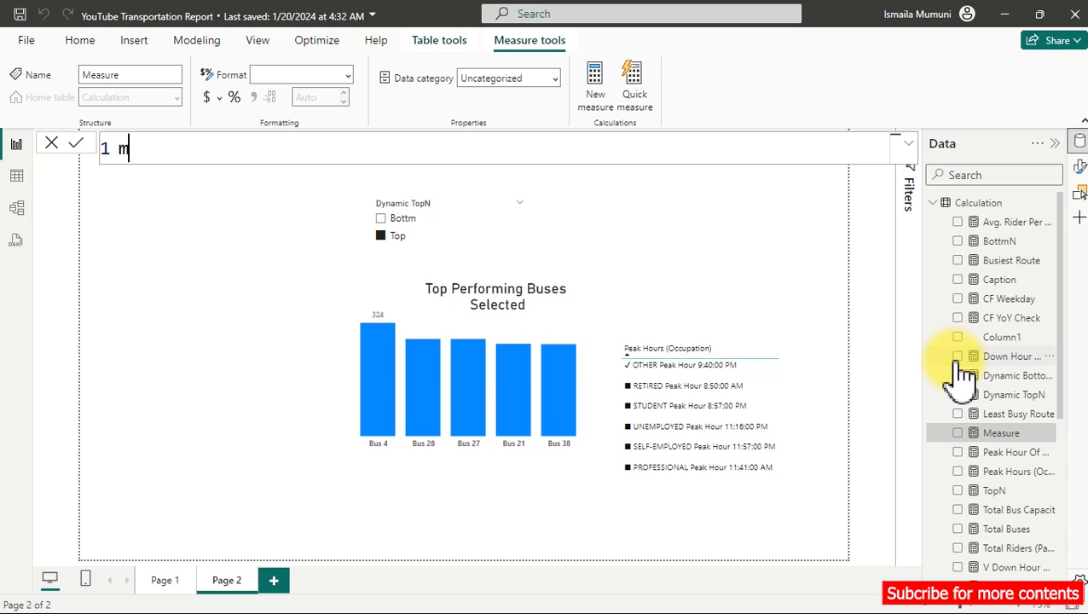
type("Male Car")
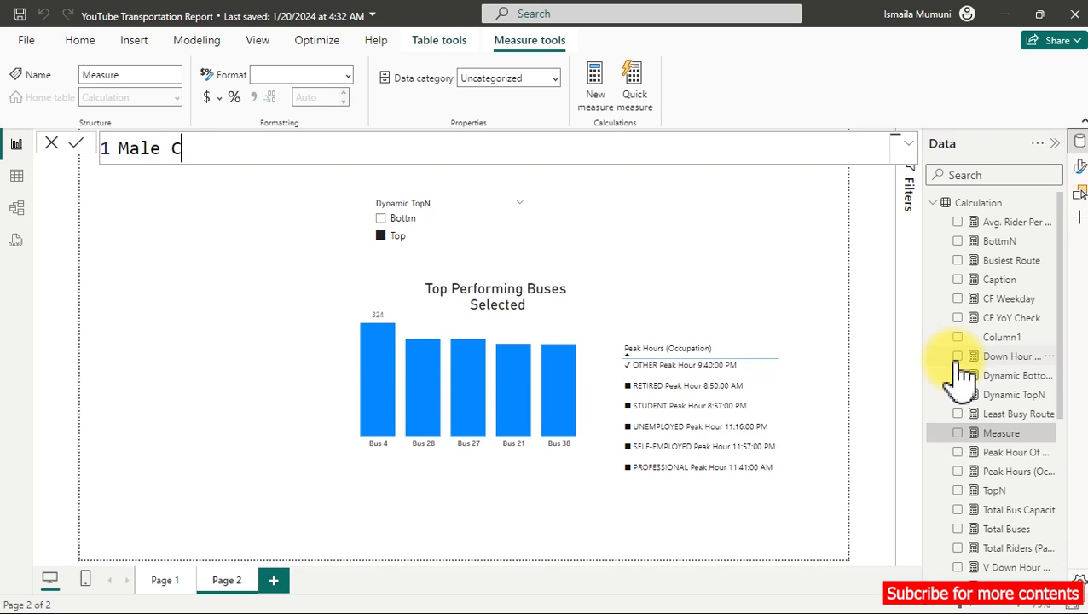
key("BackSpace")
key("BackSpace")
type("hart =")
key("shift+Return")
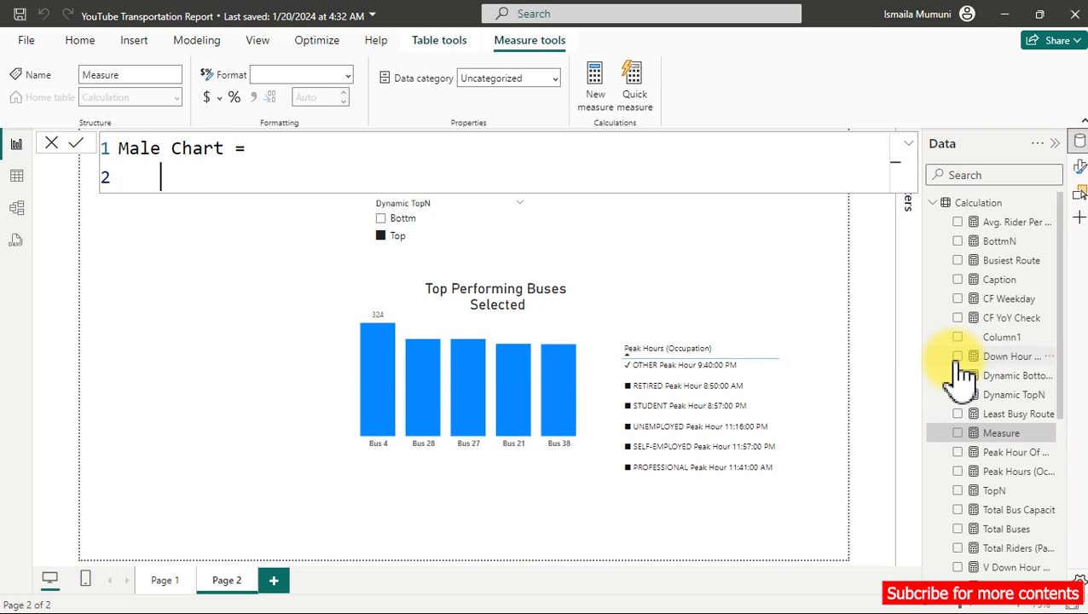
Step: Declare a variable _Male equal to 0.2 in the Male Chart measure and commit the formula
type("VAR _")
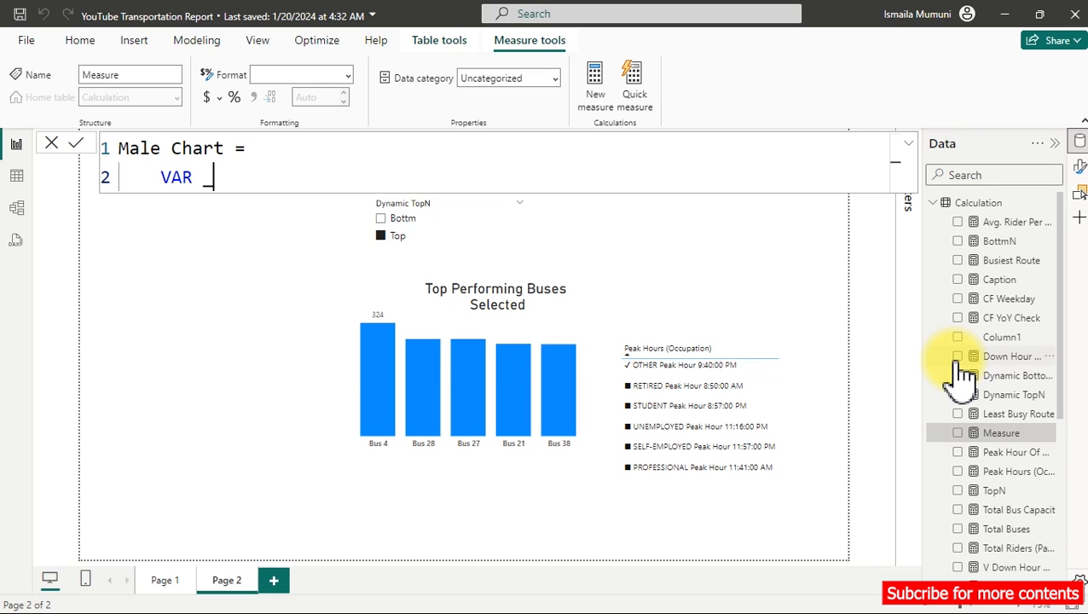
type("Male = 0")
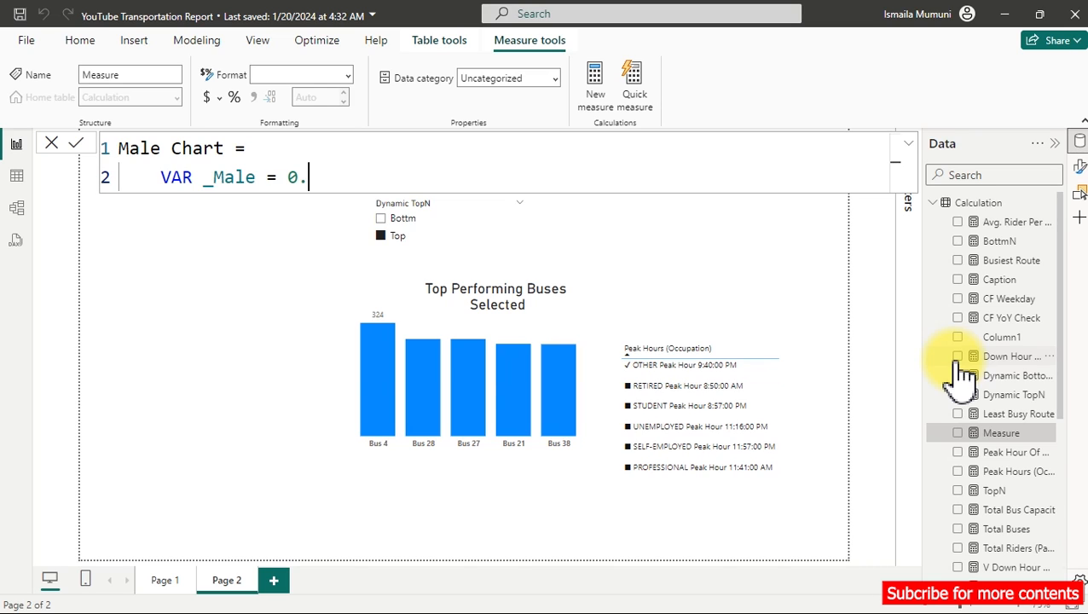
type(".2")
key("Return")
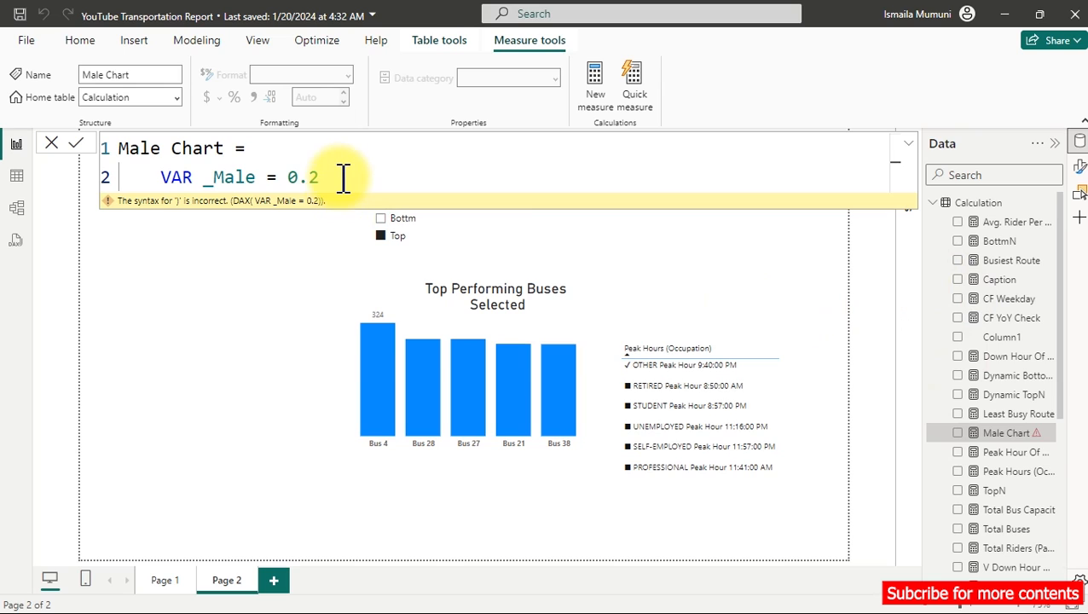
Step: Return _Male from the Male Chart measure, commit it, and show the measure in a card in the page's lower-left corner
key("shift+Return")
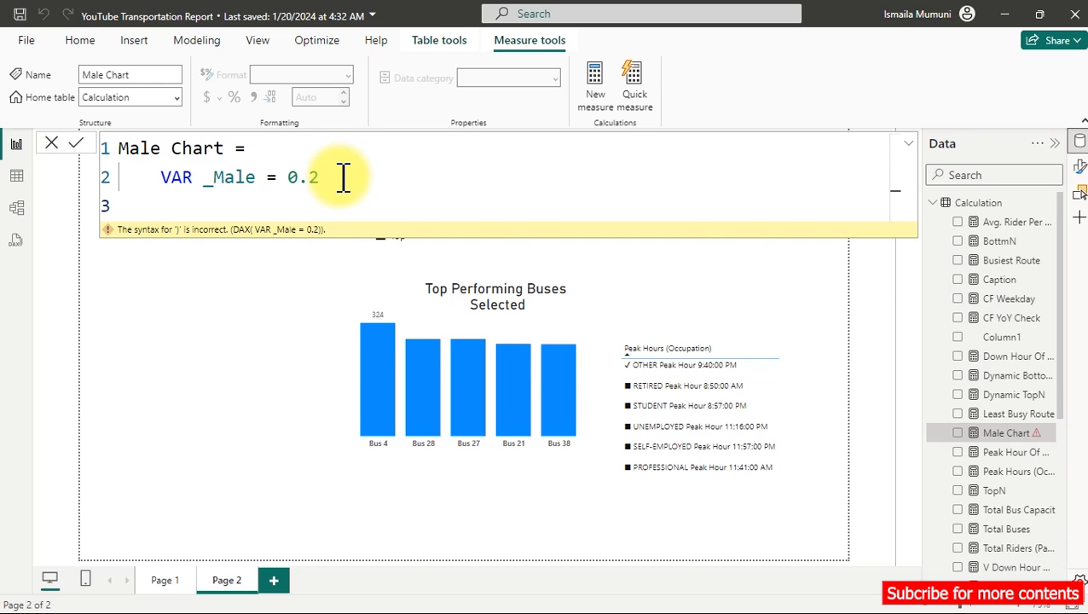
type("RETURN")
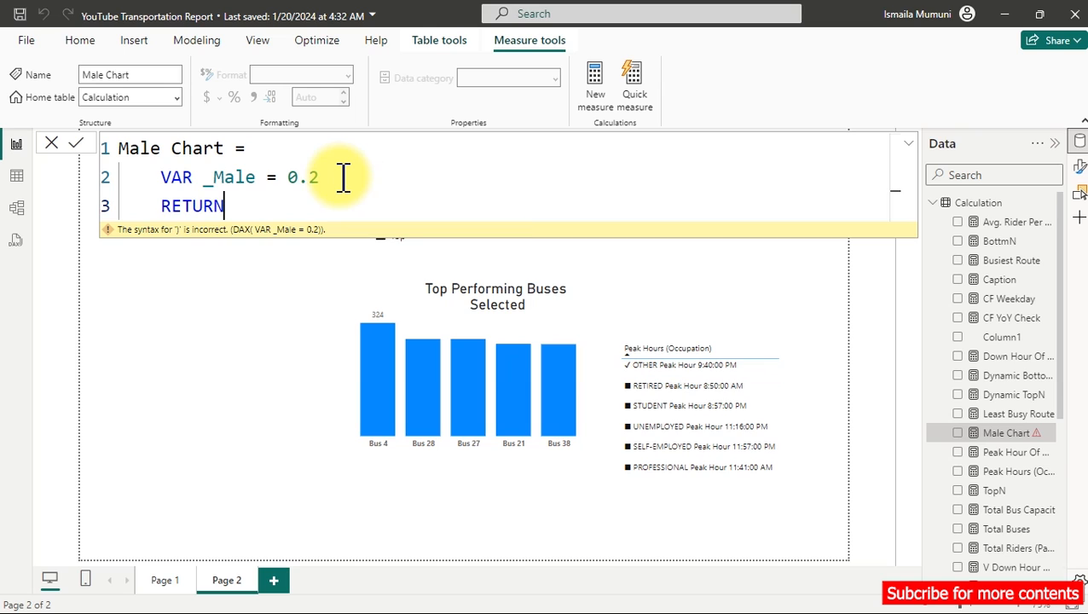
type(" _Male")
left_click(341, 177)
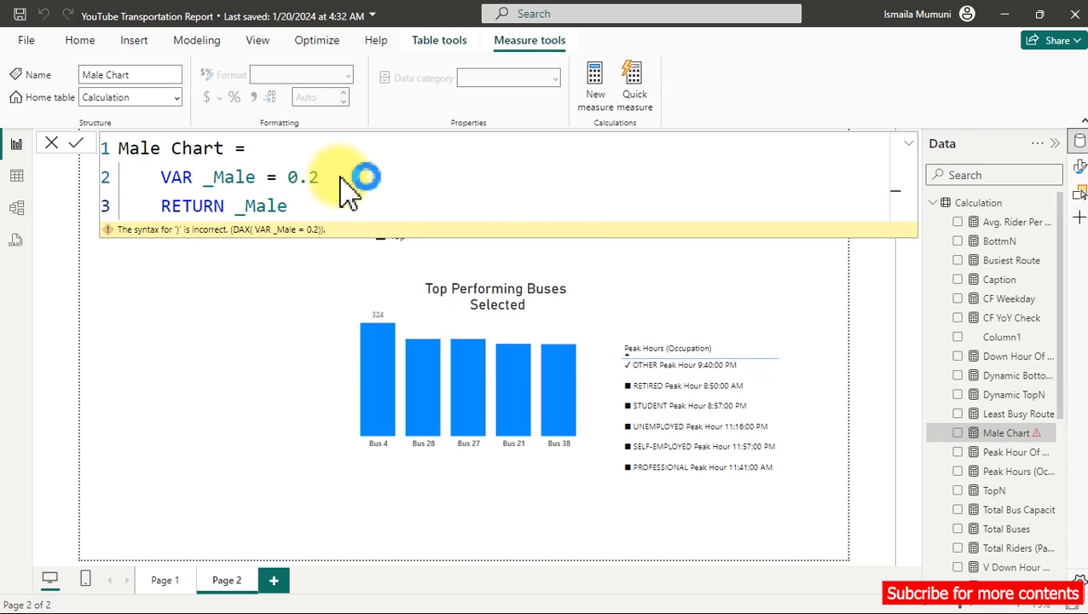
key("Return")
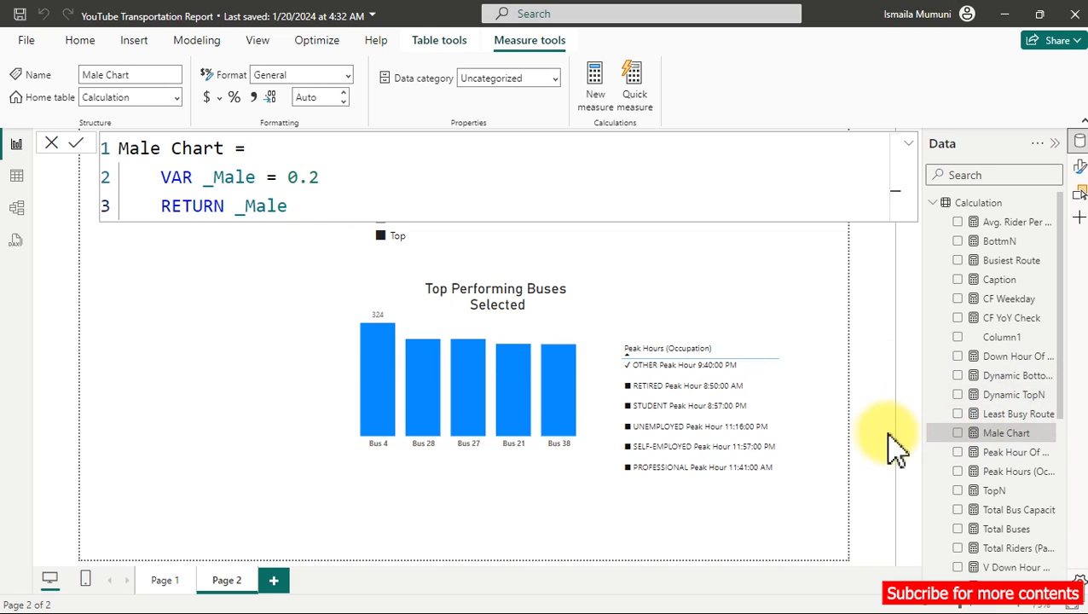
left_click(958, 434)
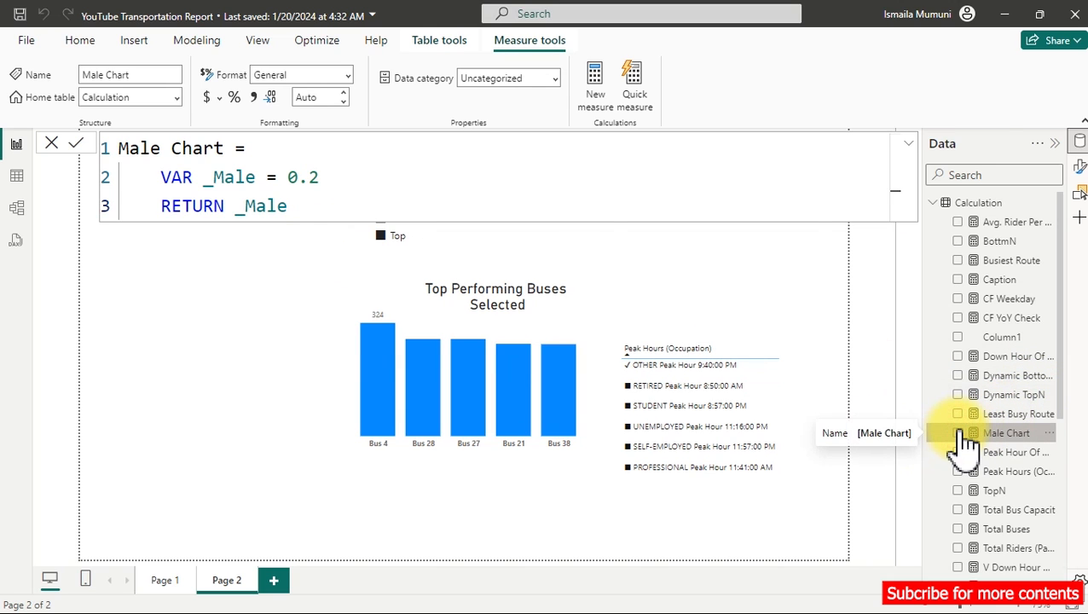
left_click_drag(749, 206, 209, 507)
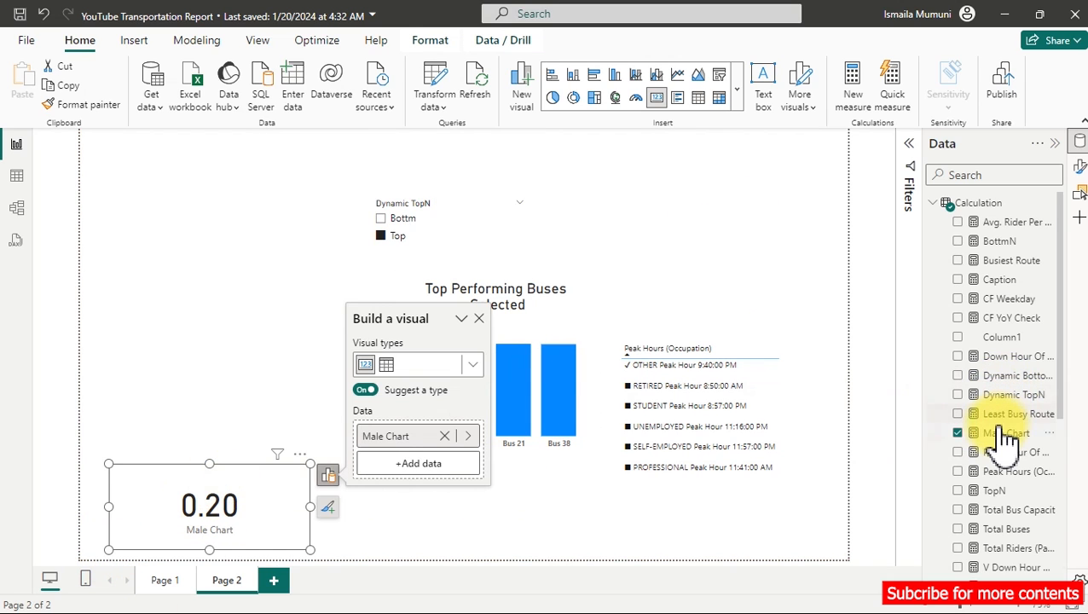
Step: Remove the RETURN expression from the Male Chart measure and, after a blank line, declare a variable _No_Of_Icons equal to 10
left_click(998, 433)
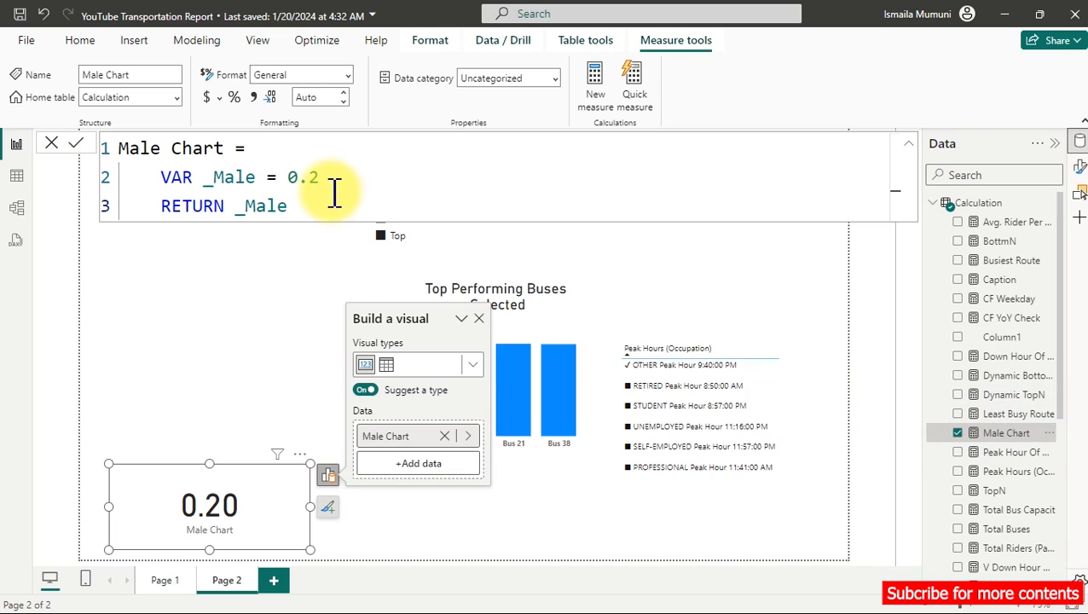
left_click_drag(298, 207, 154, 212)
key("BackSpace")
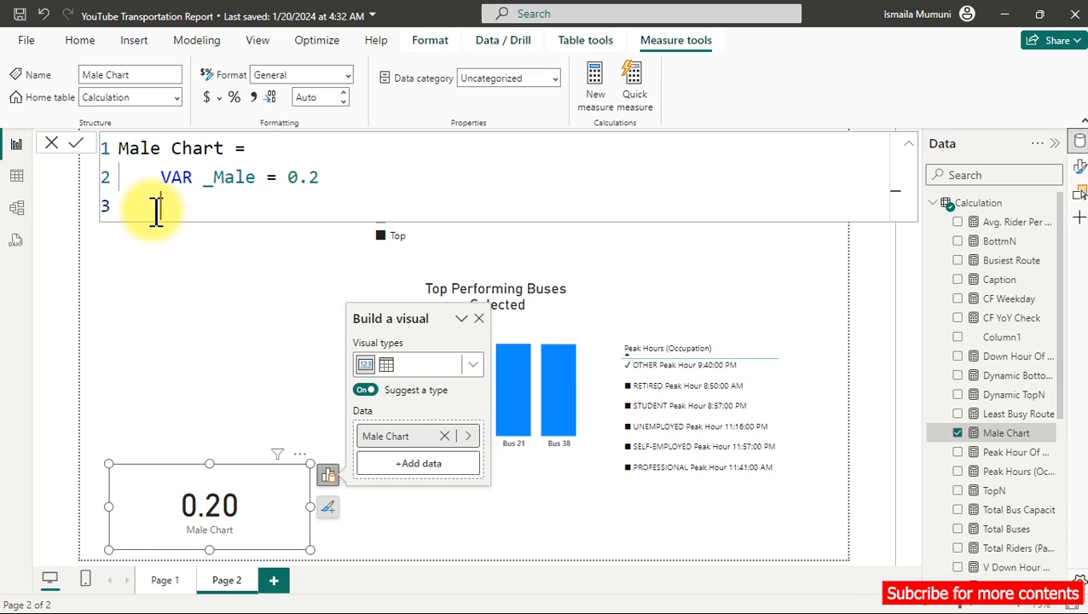
key("shift+Return")
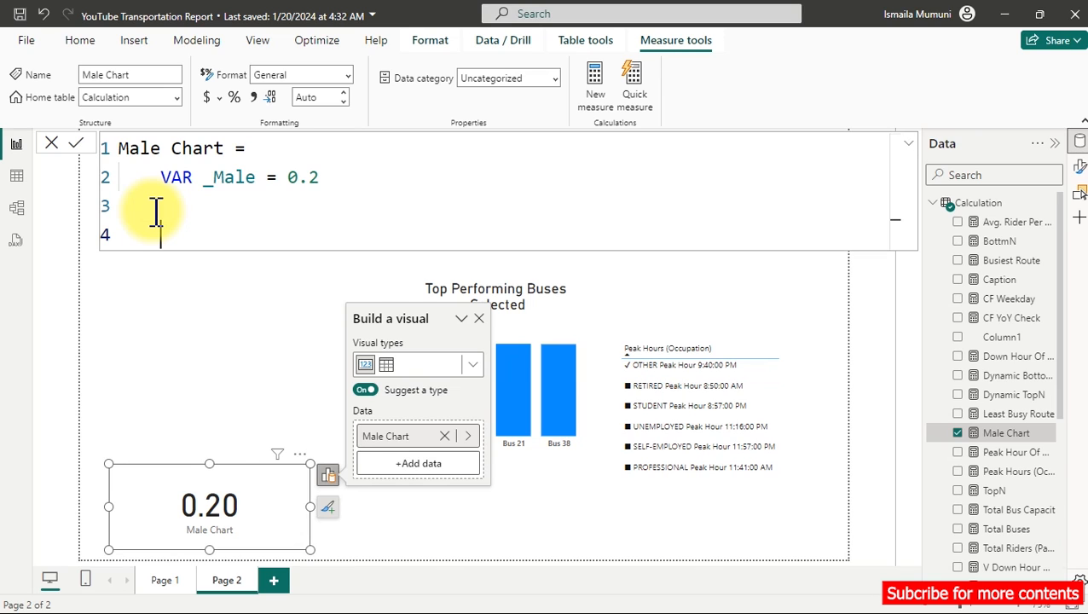
type("V")
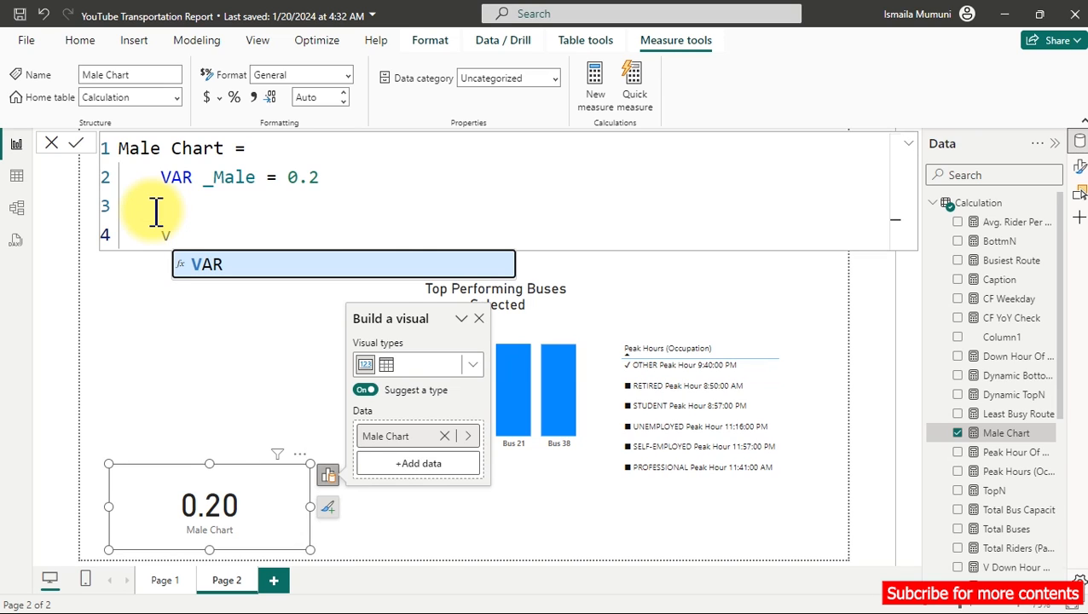
key("Tab")
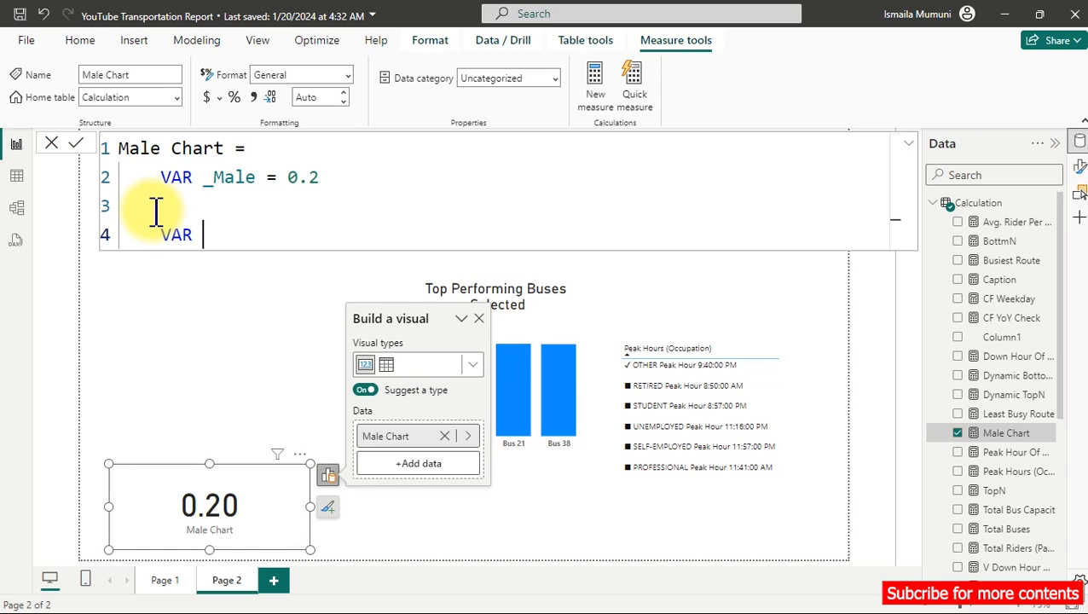
type("_No_Of")
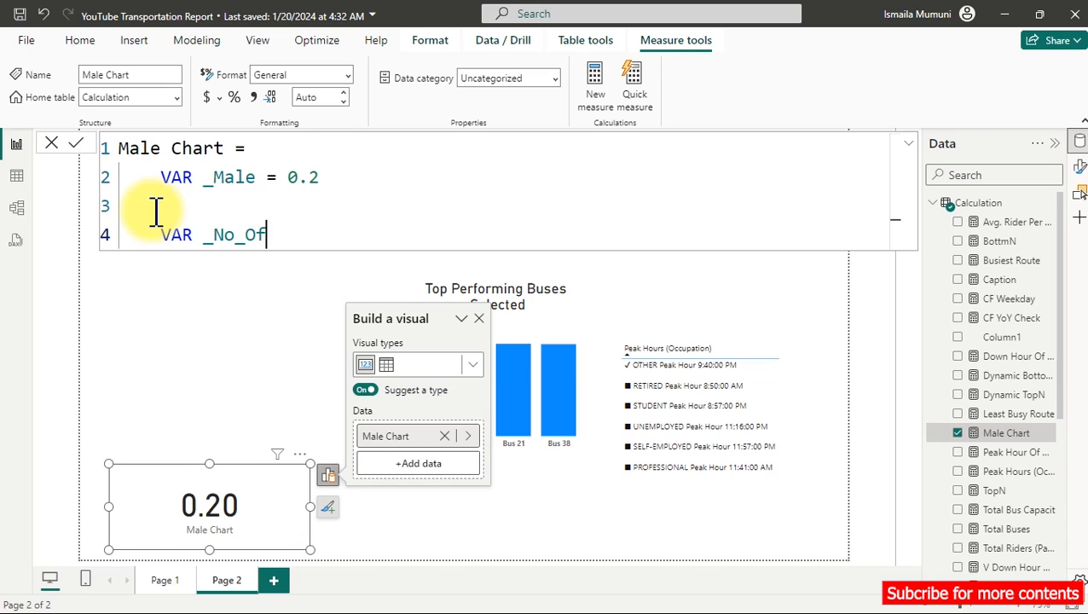
type("_Icons = 10")
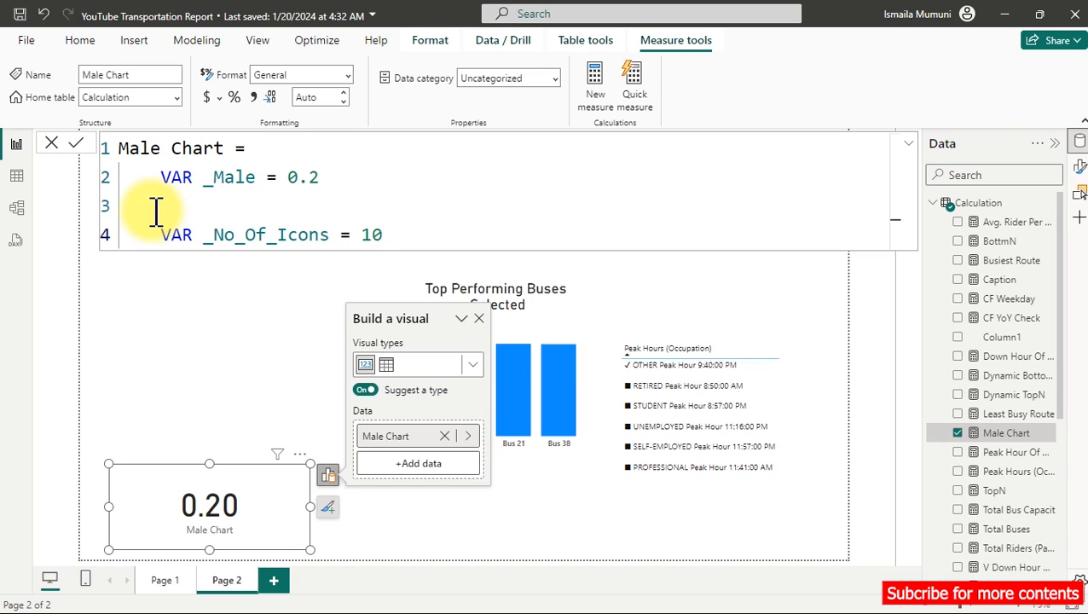
Step: Declare a variable _No_Of_Fill_Icon equal to 5 below _No_Of_Icons in the Male Chart measure
key("shift+Return")
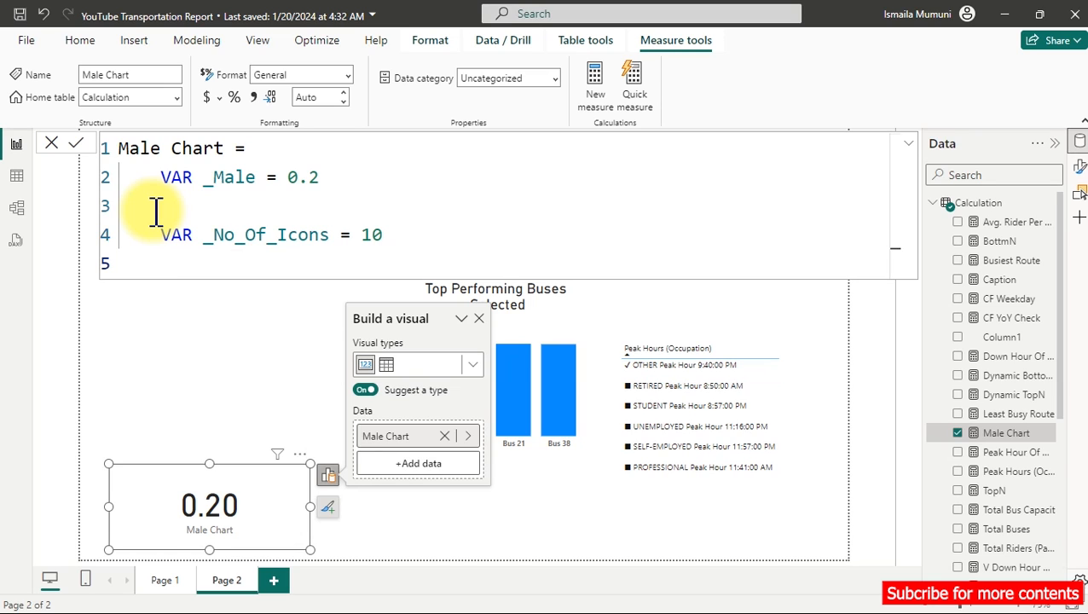
type("var")
key("Tab")
type("_No")
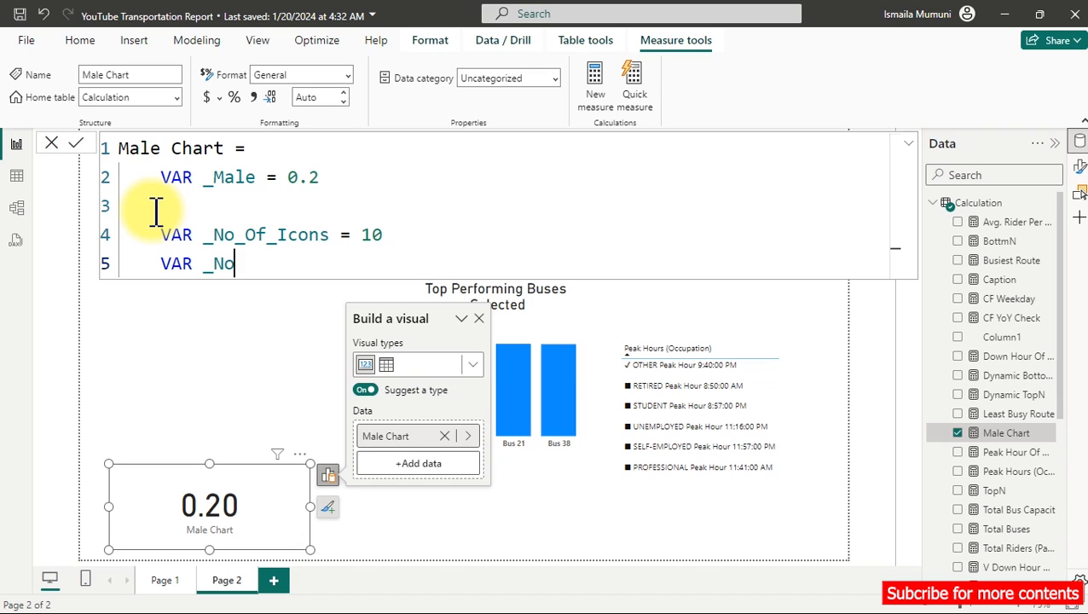
type("_Of _Fii")
key("BackSpace")
type("ll")
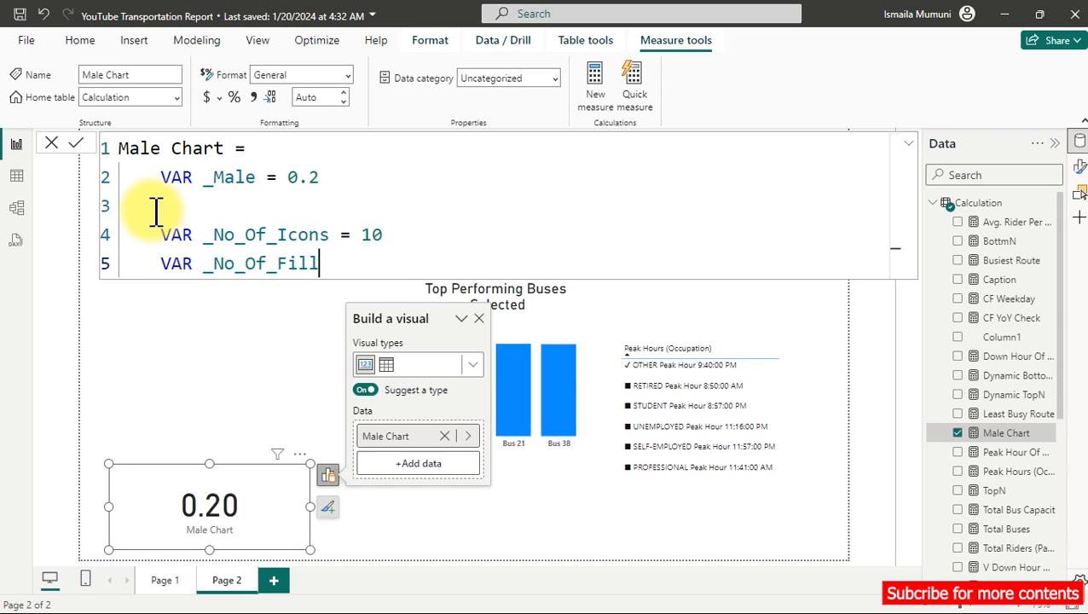
type("e")
key("BackSpace")
type("_Icon =5")
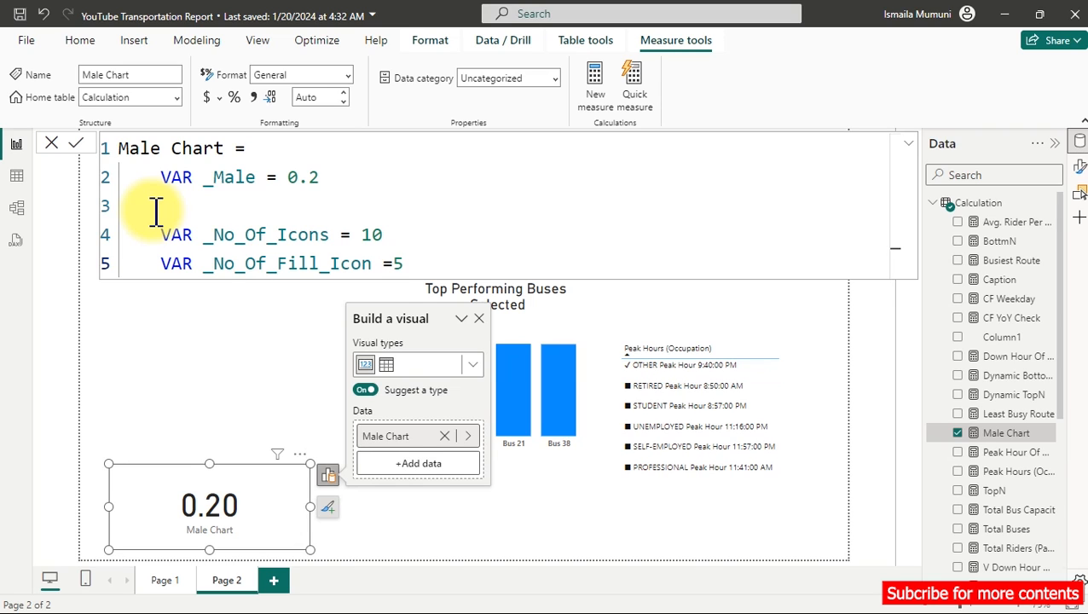
Step: Declare a variable _No_Of_IconEmpty equal to 2 below _No_Of_Fill_Icon in the Male Chart measure
key("shift+Return")
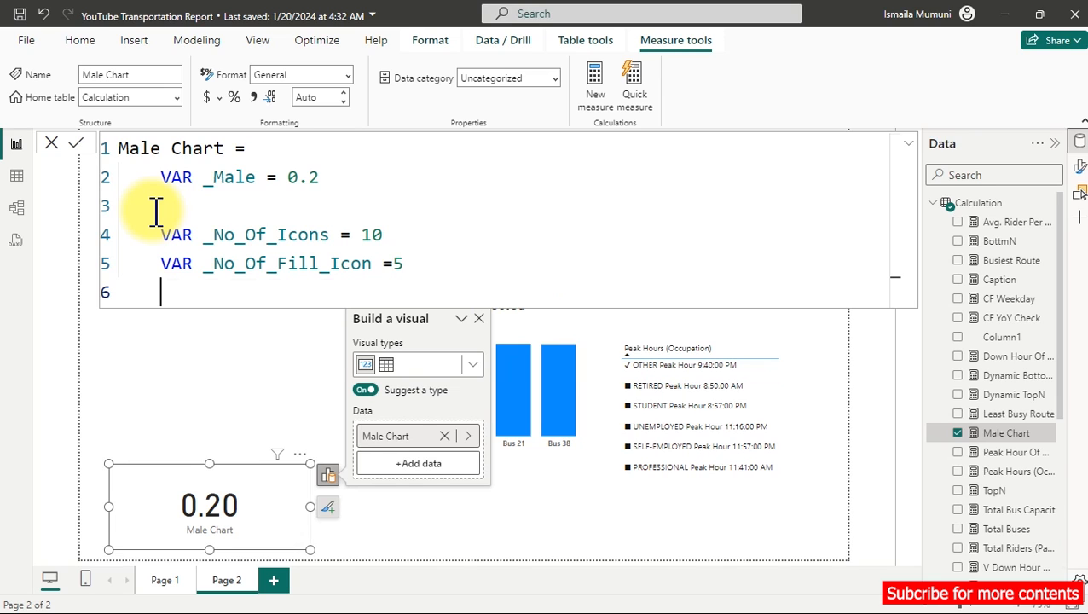
type("var")
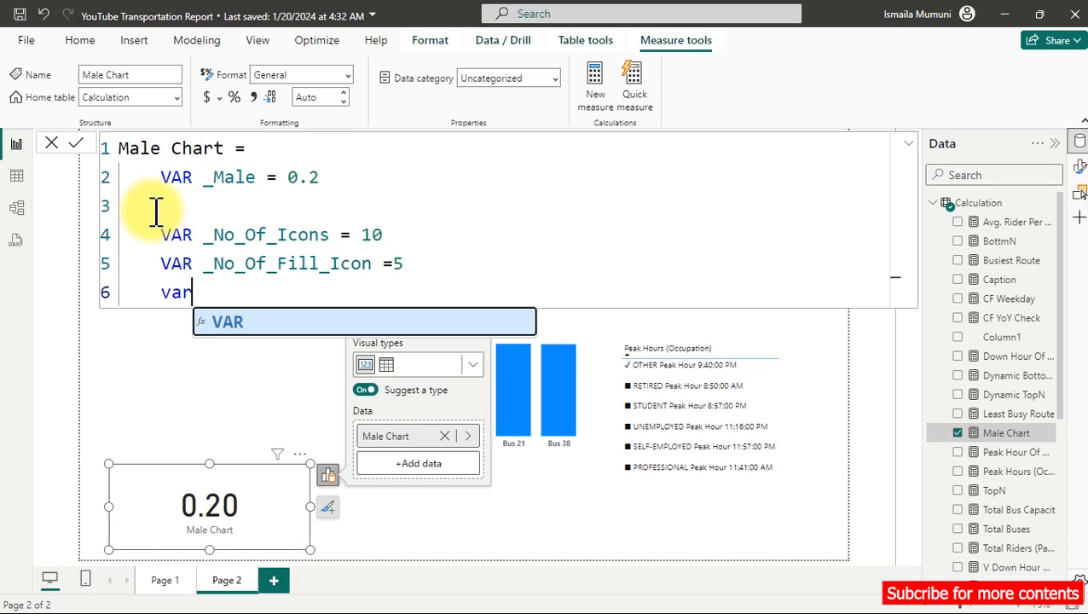
key("Tab")
type("_")
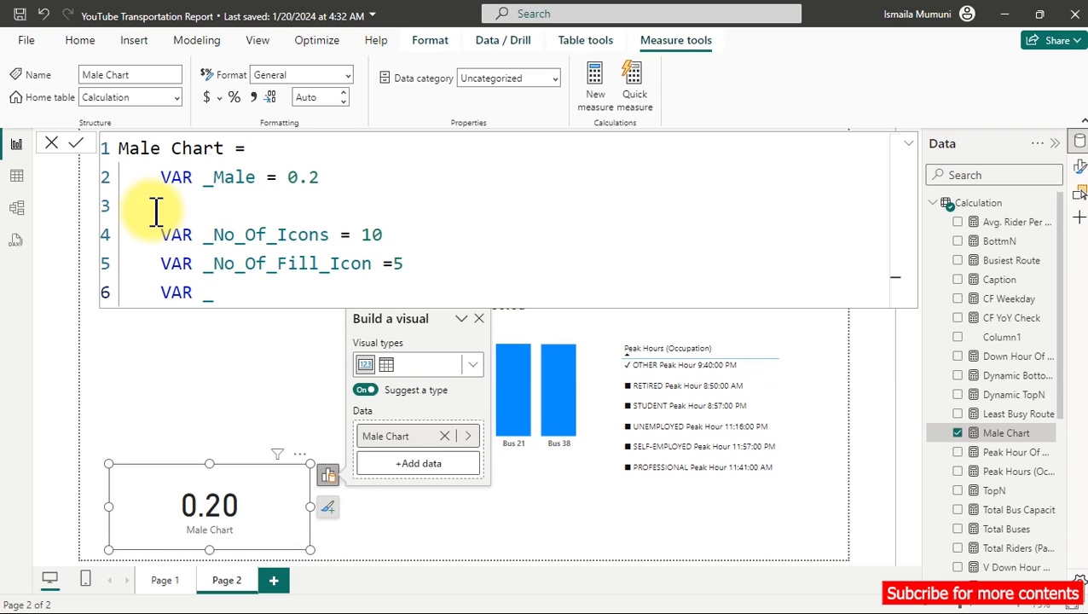
type("No_Of_Icon")
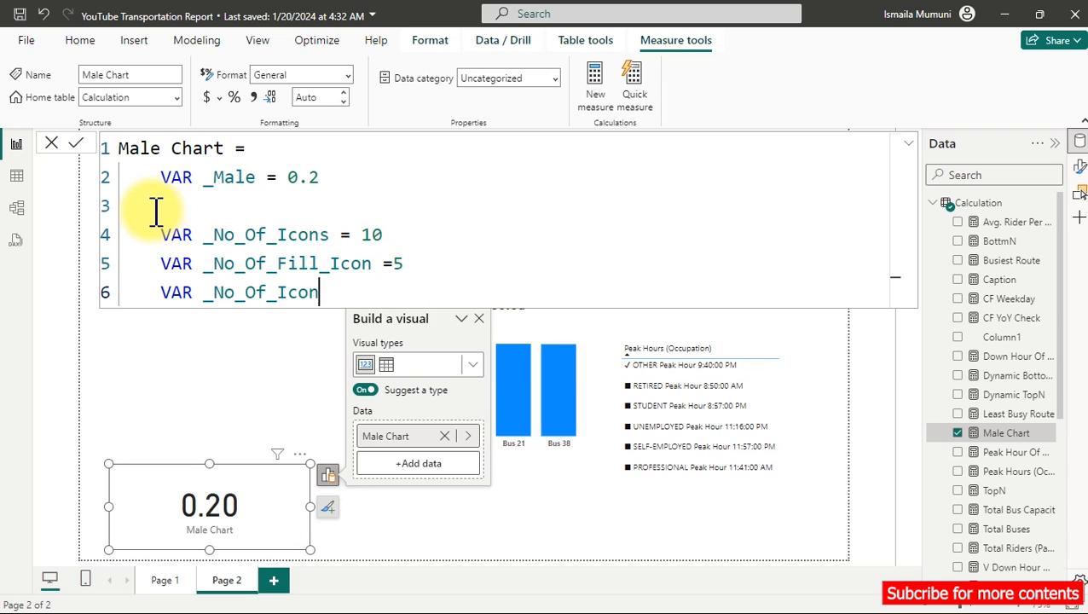
type("Empty =")
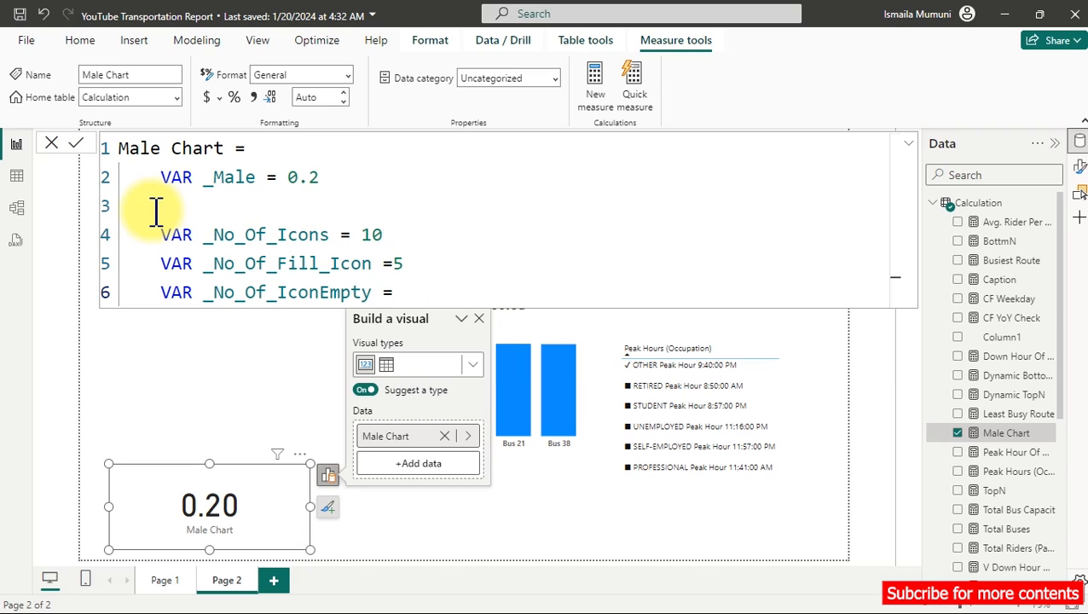
type("2")
Step: Leave a blank line after _No_Of_IconEmpty and begin declaring a variable _FilledIcons up to its equals sign
key("shift+Return")
key("shift+Return")
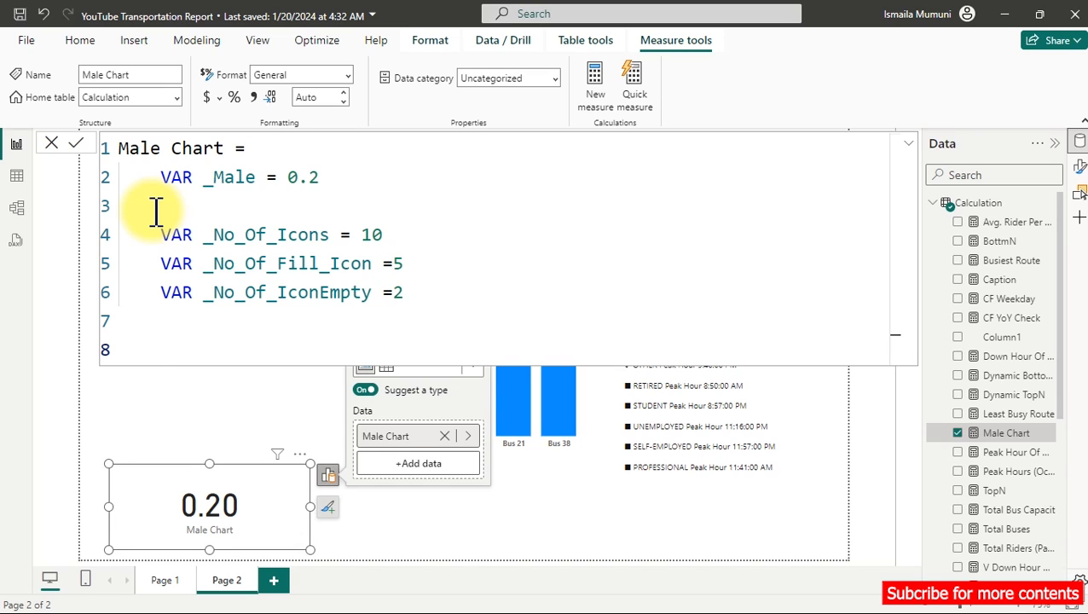
type("var")
key("Tab")
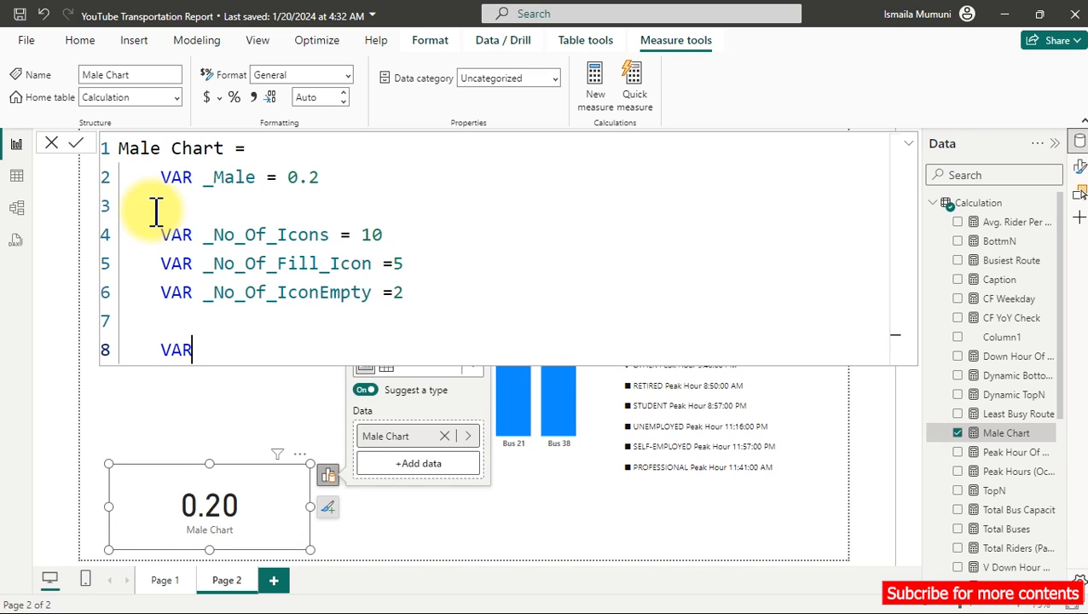
type("_Fille")
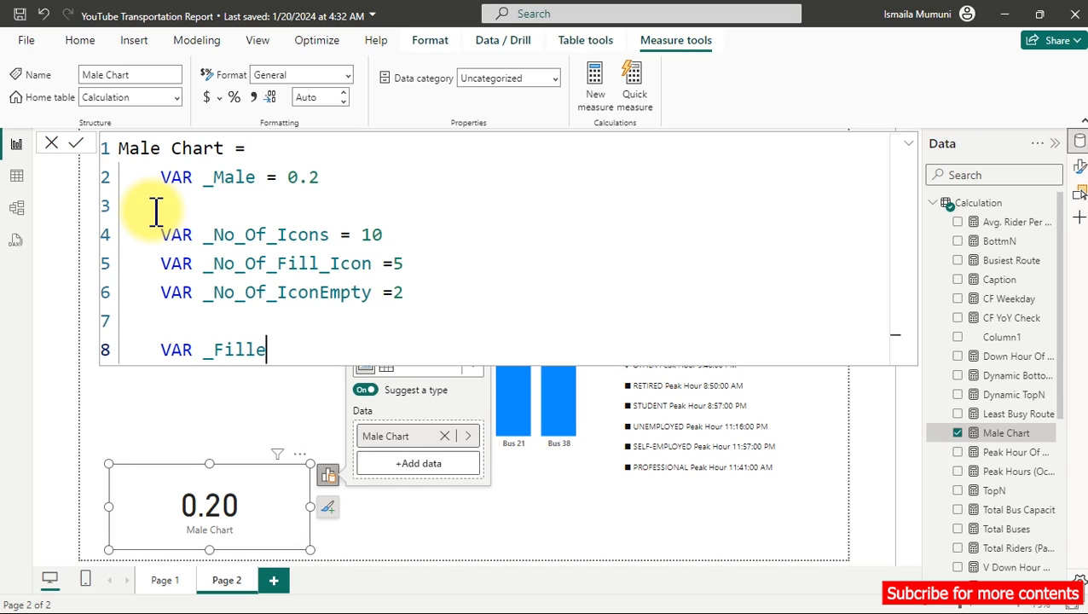
type("dIcons =")
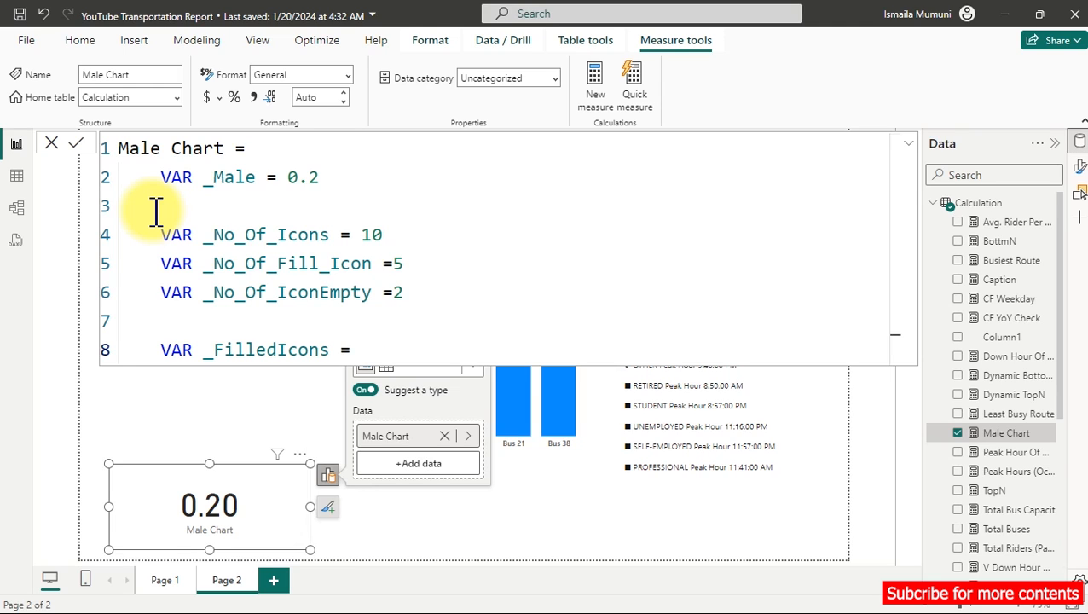
Step: Insert the geometric symbols ■ and □ after the equals sign of the _FilledIcons variable
key("super+period")
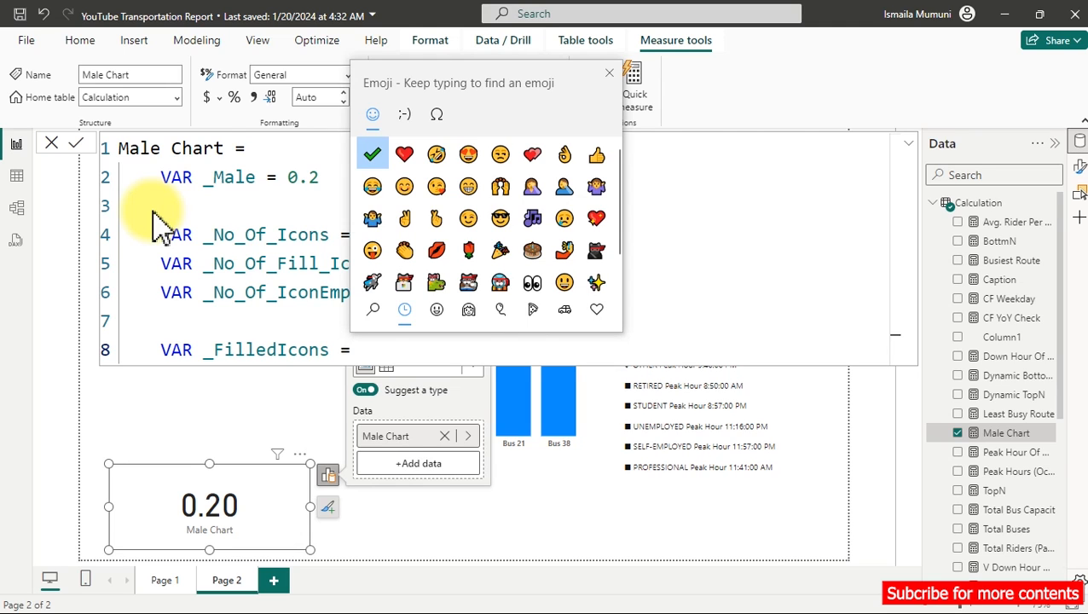
left_click(437, 116)
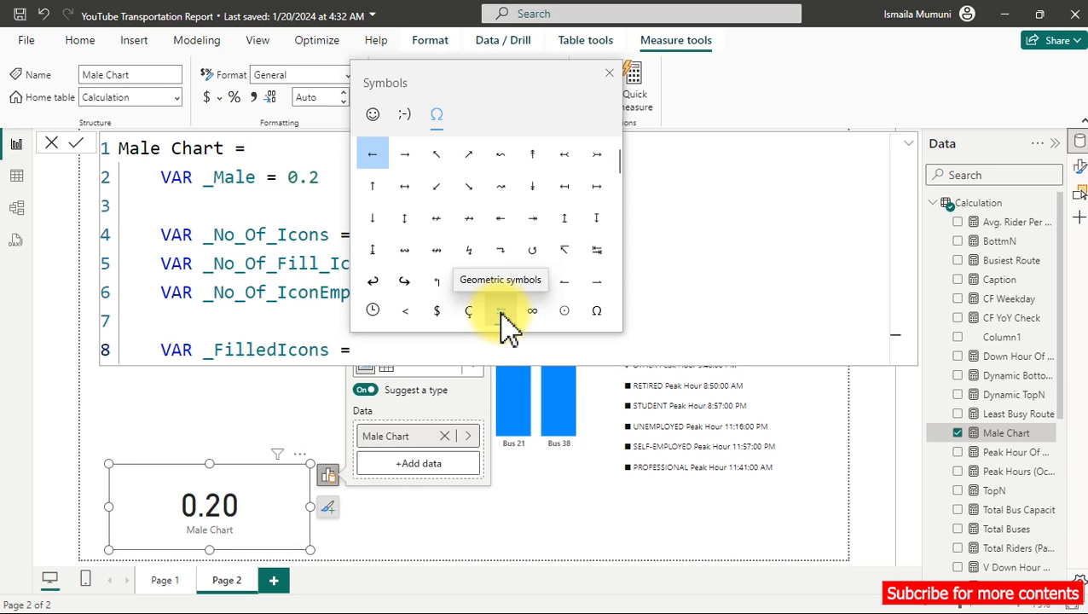
left_click_drag(616, 161, 615, 221)
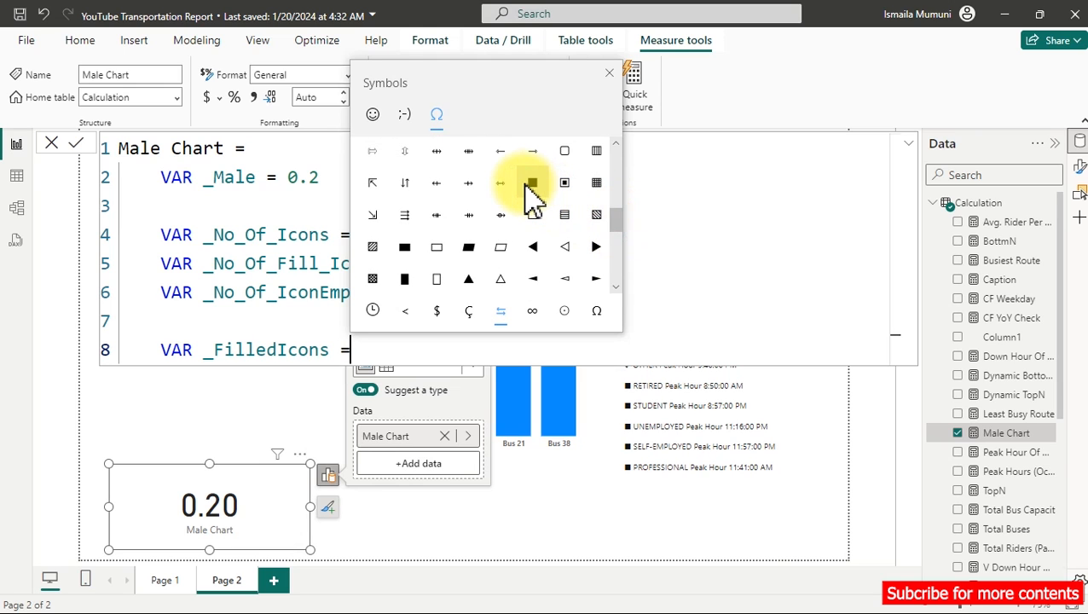
left_click(530, 183)
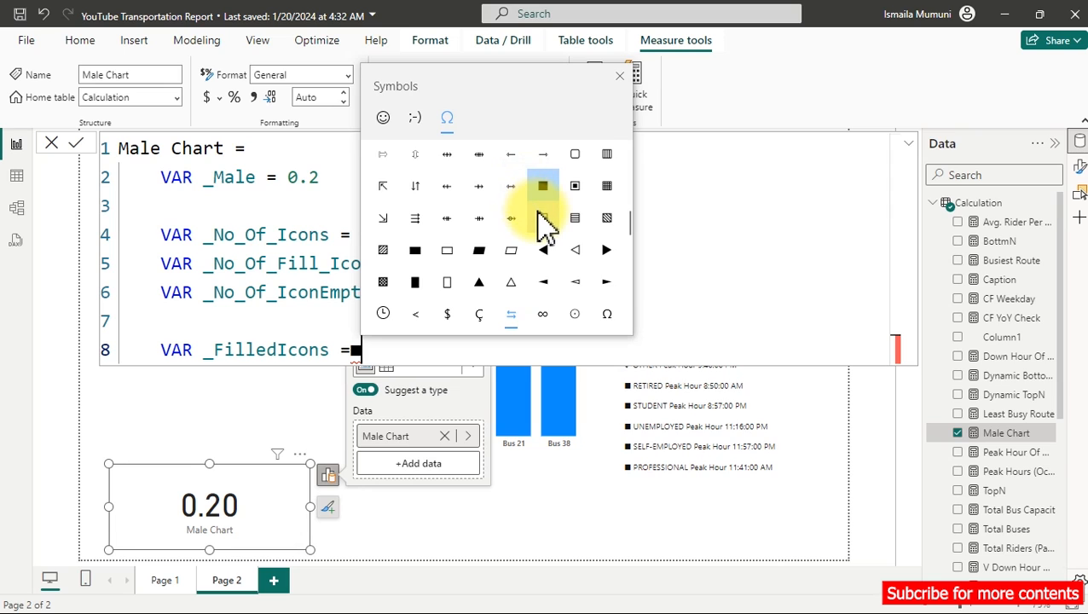
left_click(539, 213)
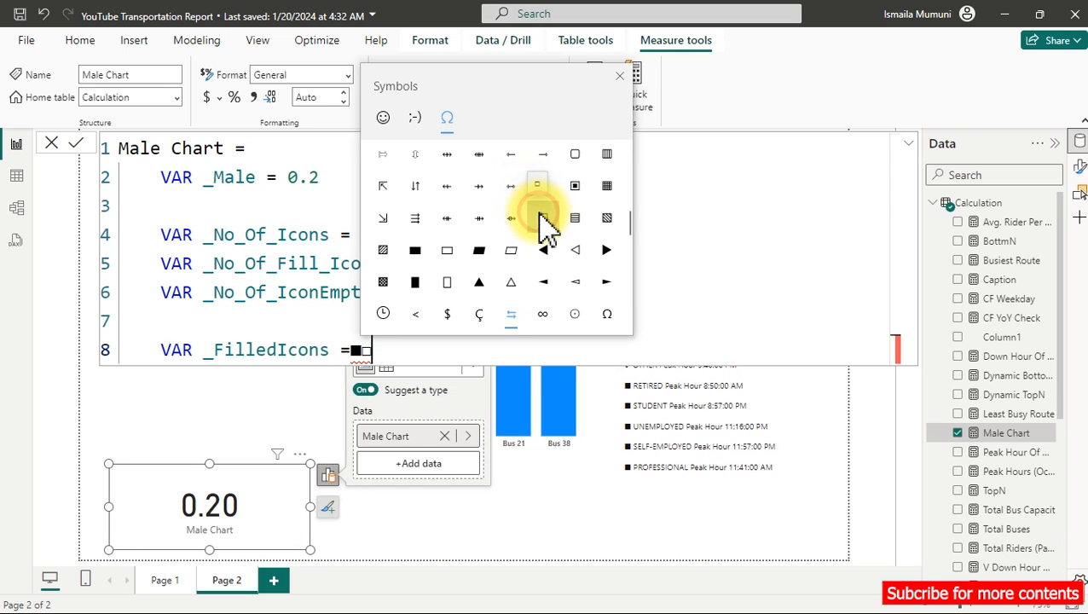
left_click(619, 75)
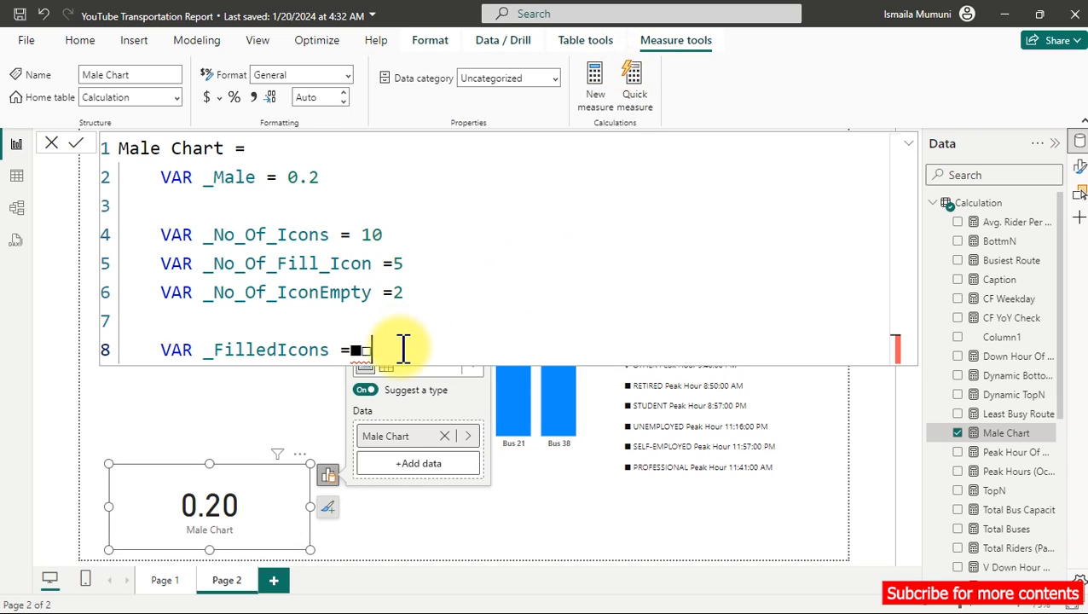
Step: Copy the □ and remove it from _FilledIcons, leaving the ■ enclosed in double quotes as the variable's value
key("shift+Left")
key("ctrl+c")
key("BackSpace")
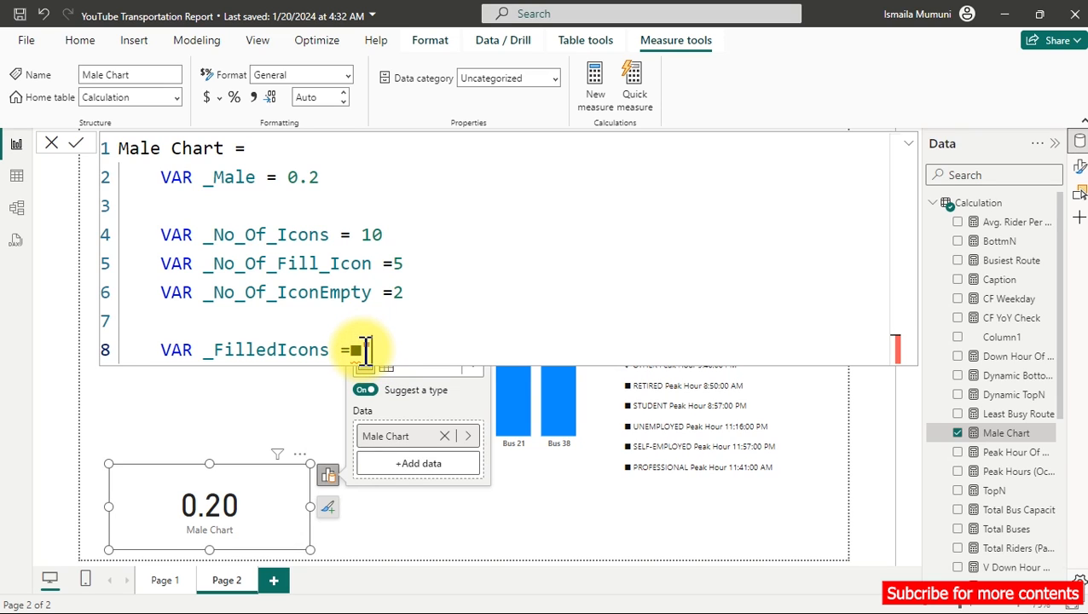
type("\"")
key("End")
Step: Below _FilledIcons, begin declaring a variable _EmptyIcoms up to its equals sign and opening double quote
key("shift+Return")
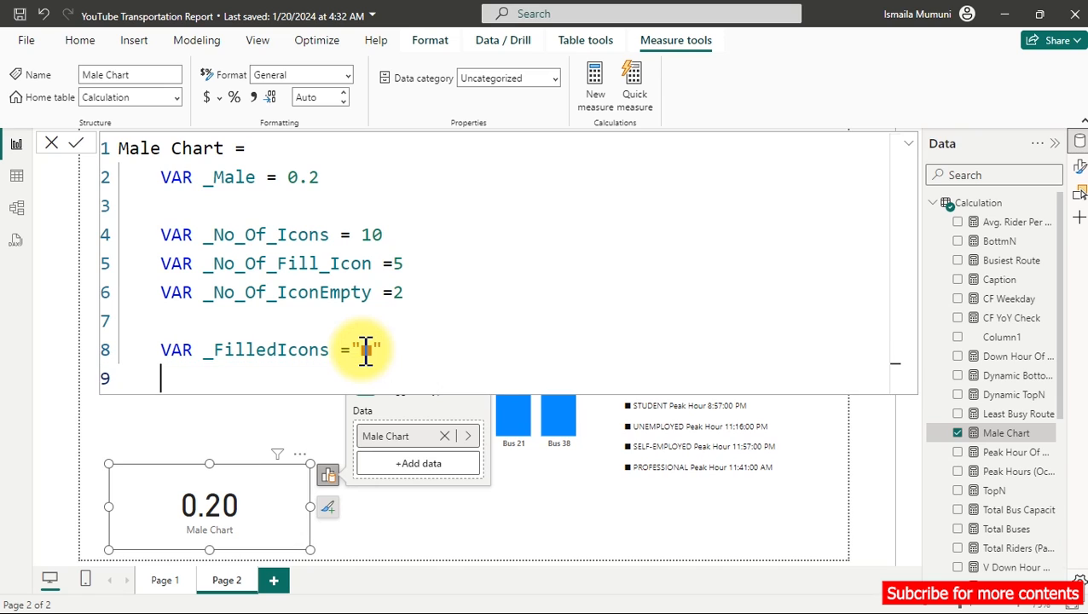
type("var")
key("Tab")
type("_E")
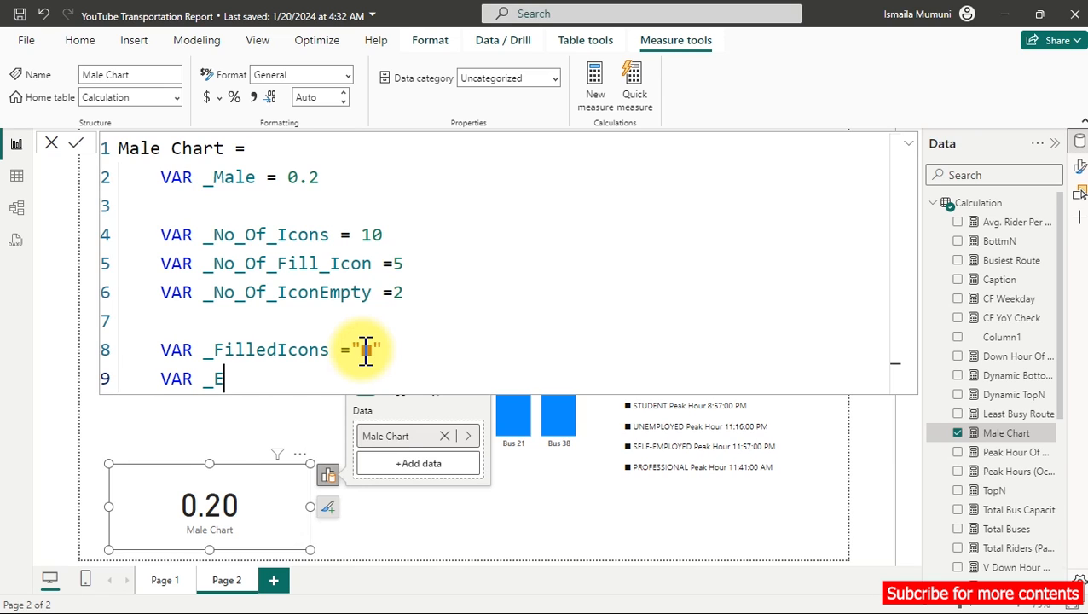
type("mptyIco")
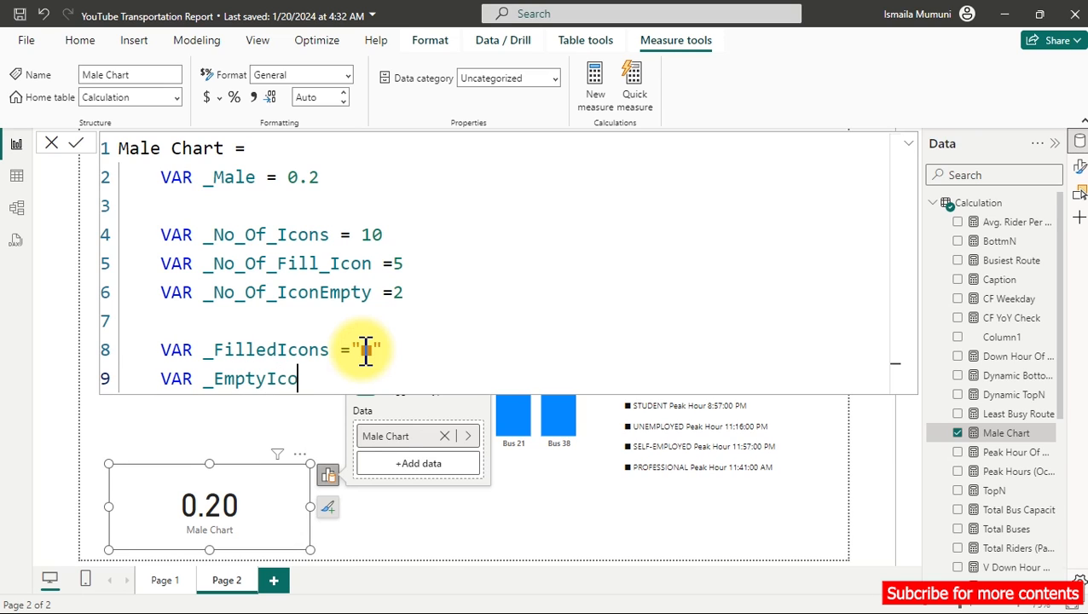
type("ms =\"")
Step: Insert the □ geometric symbol as the value of _EmptyIcoms and close the double quotes
key("ctrl+v")
key("BackSpace")
key("super+period")
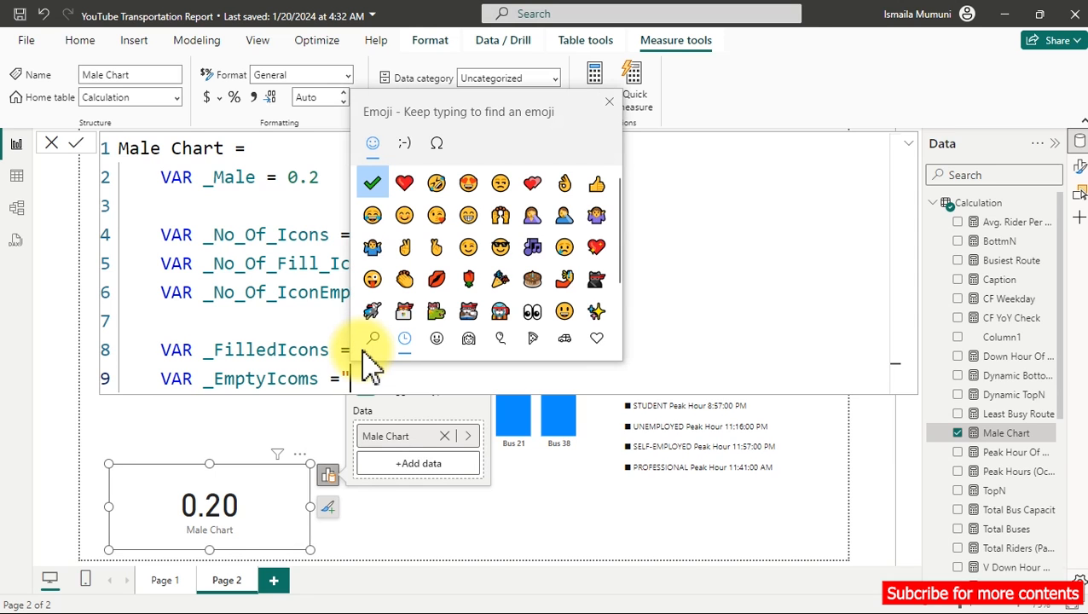
left_click(434, 143)
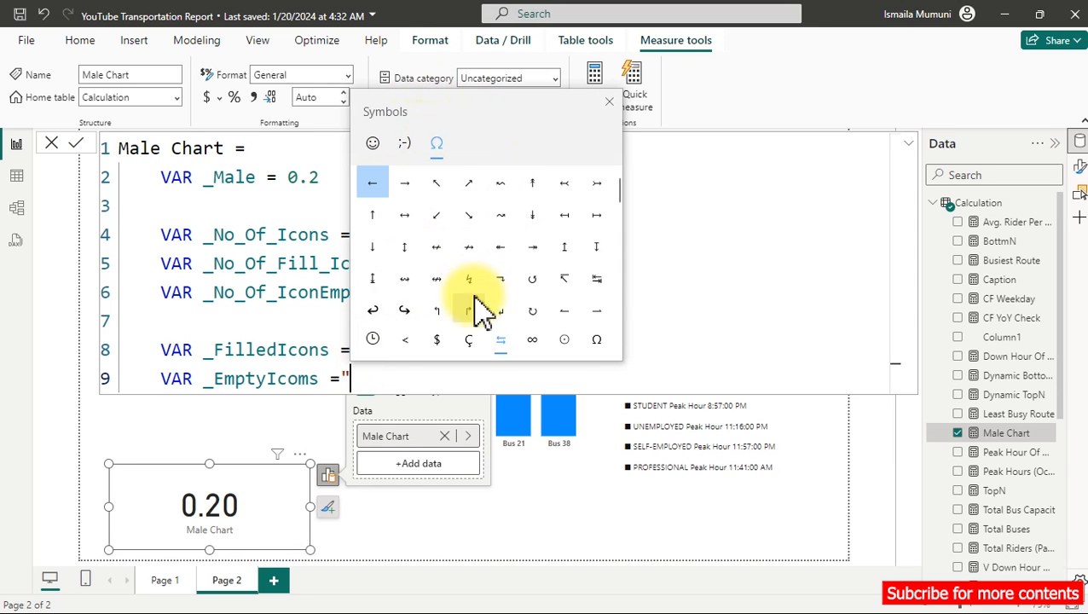
left_click_drag(618, 194, 611, 252)
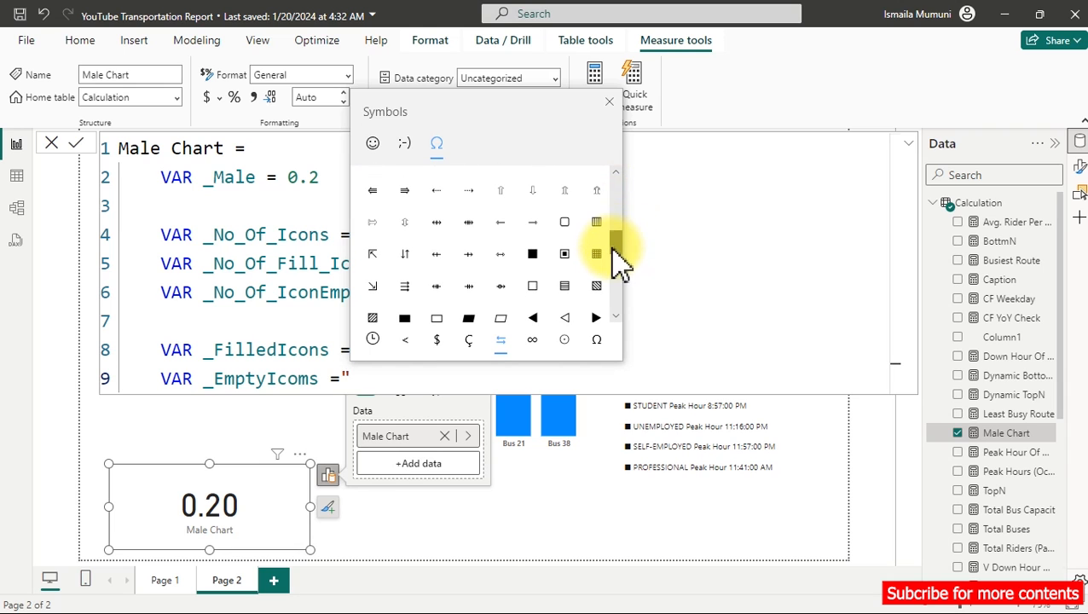
left_click(536, 290)
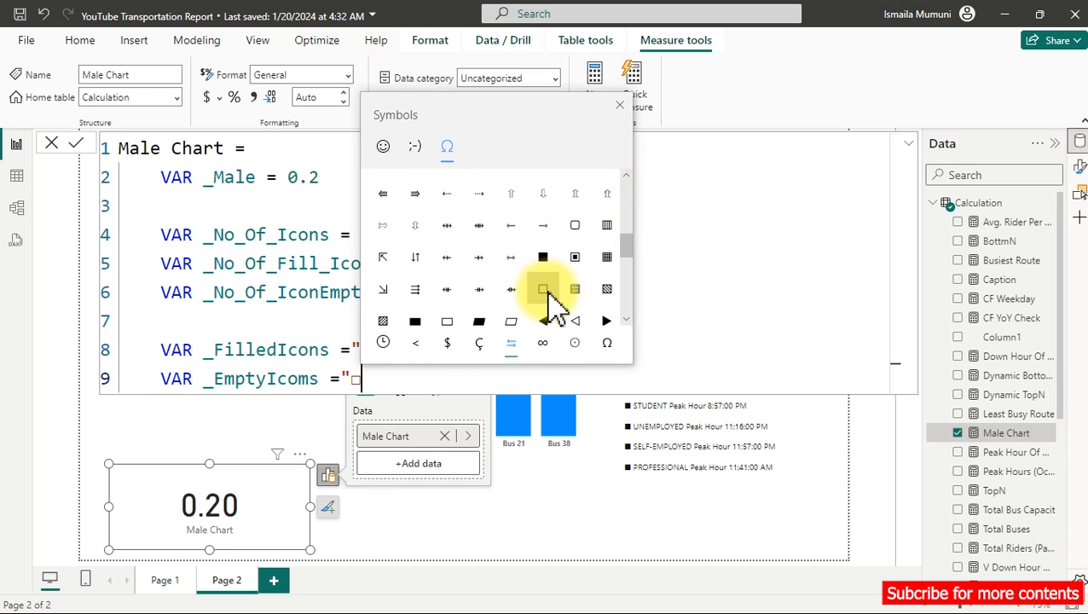
left_click(620, 105)
type("\"")
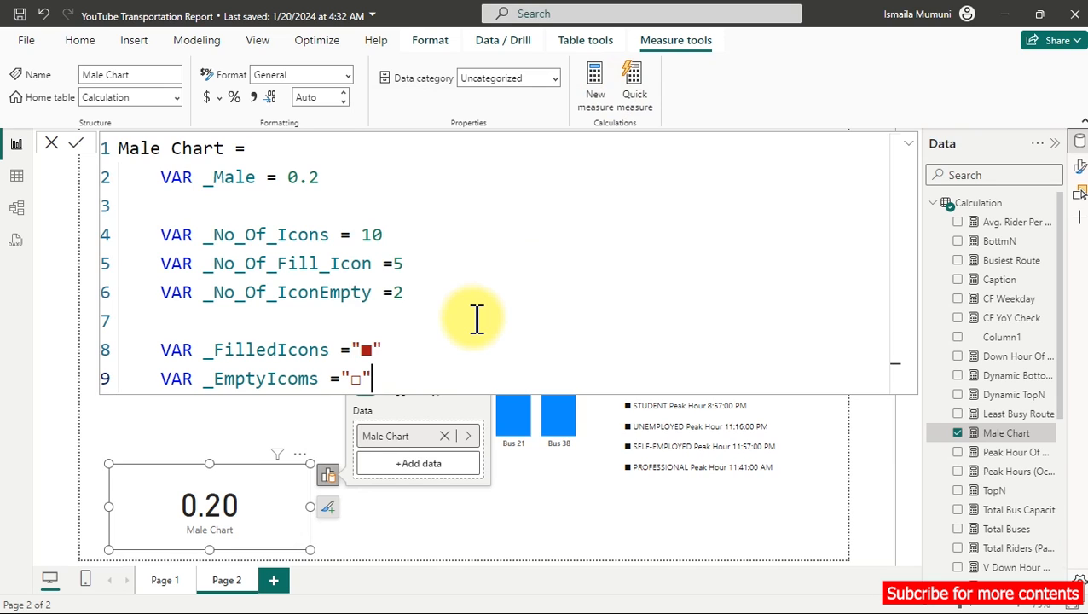
Step: On a new line below _EmptyIcoms, begin declaring a variable _Bars up to its equals sign
key("Return")
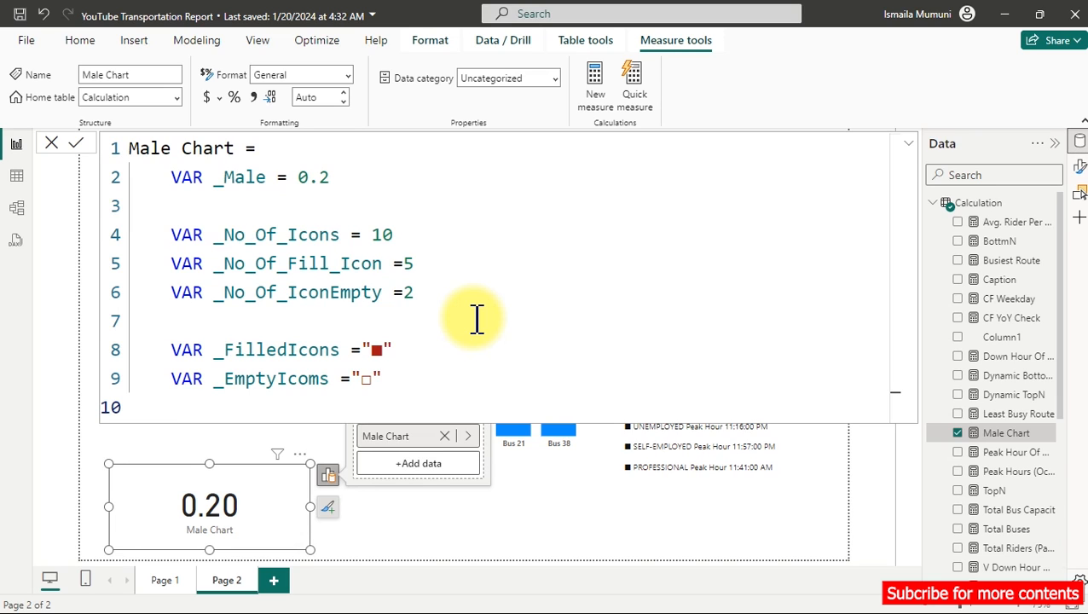
type("var")
key("Tab")
type("_Bars")
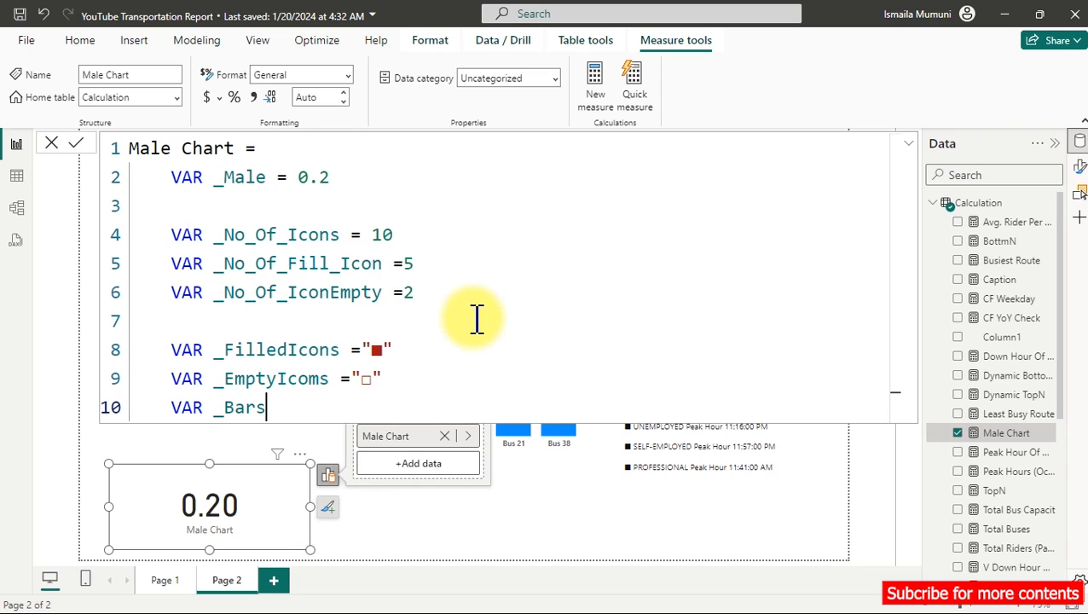
type(" =")
Step: Start the _Bars expression with a REPT function that takes _FilledIcons as its text argument
left_click_drag(394, 234, 376, 234)
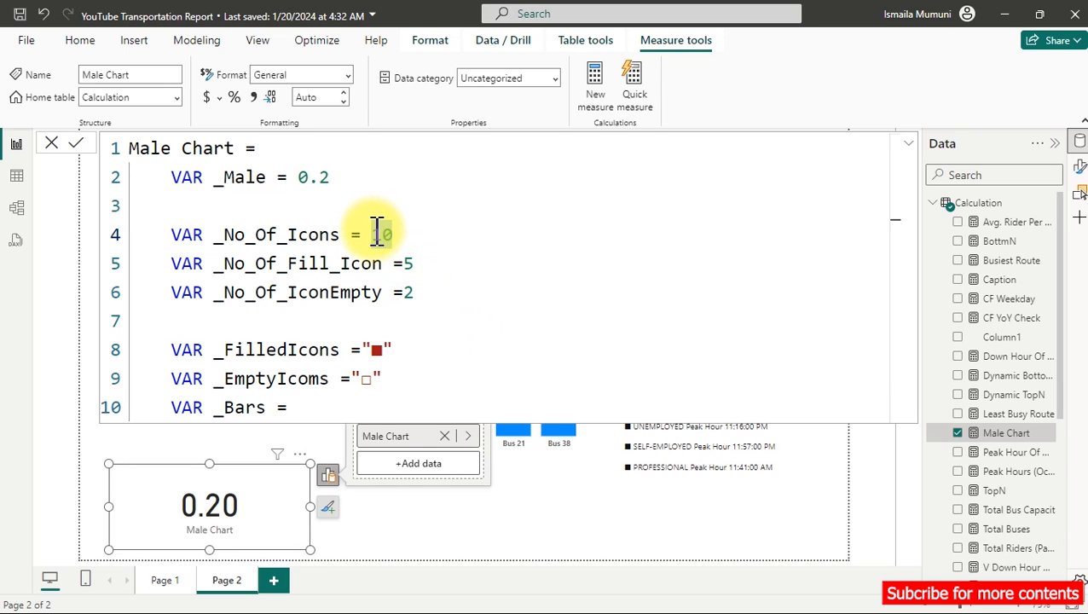
left_click(337, 405)
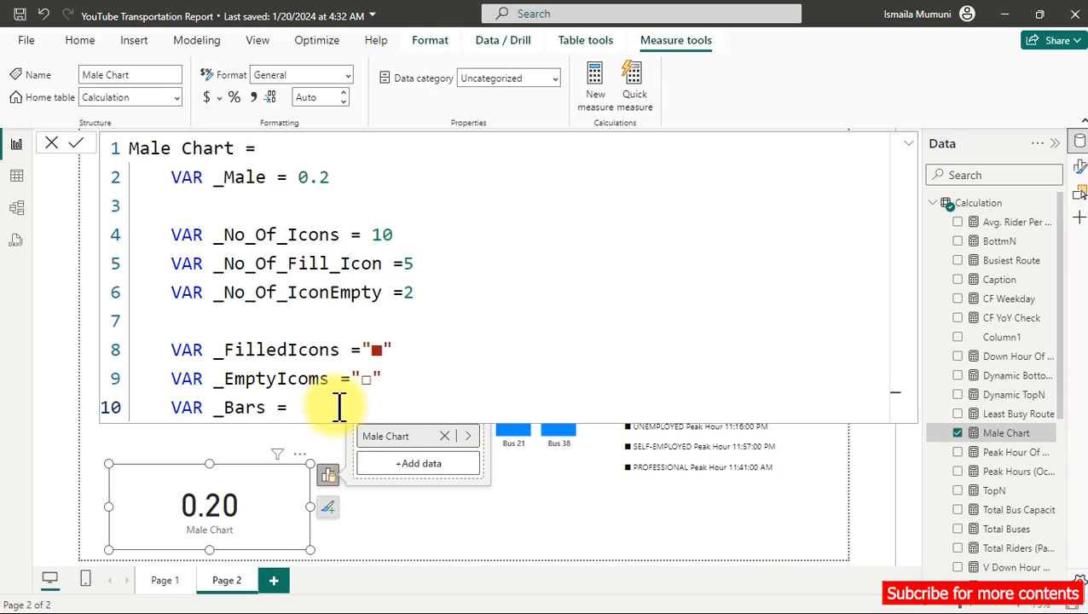
type("rep")
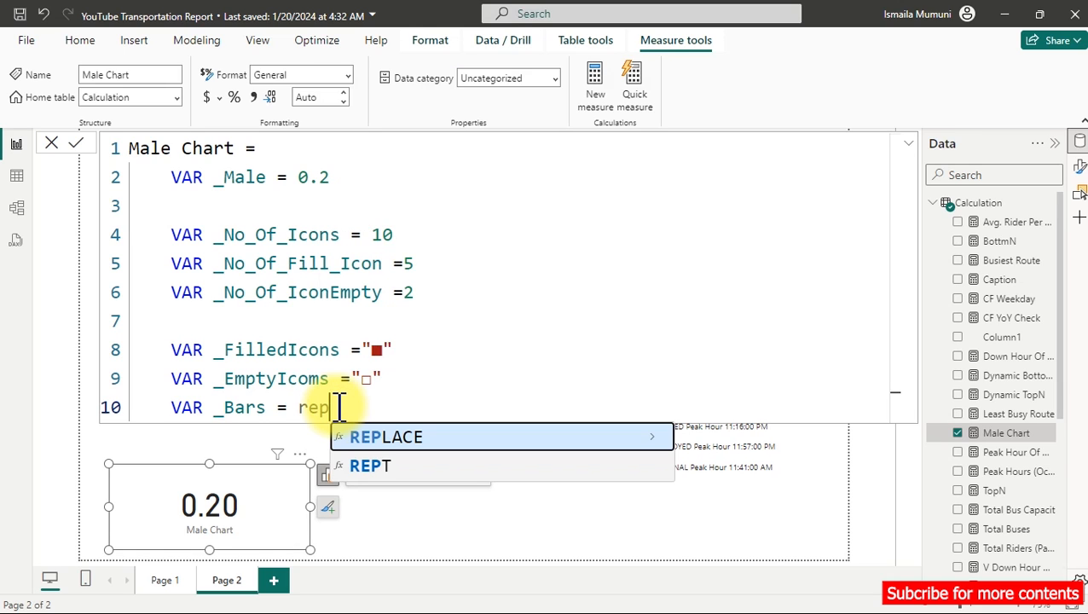
key("Down")
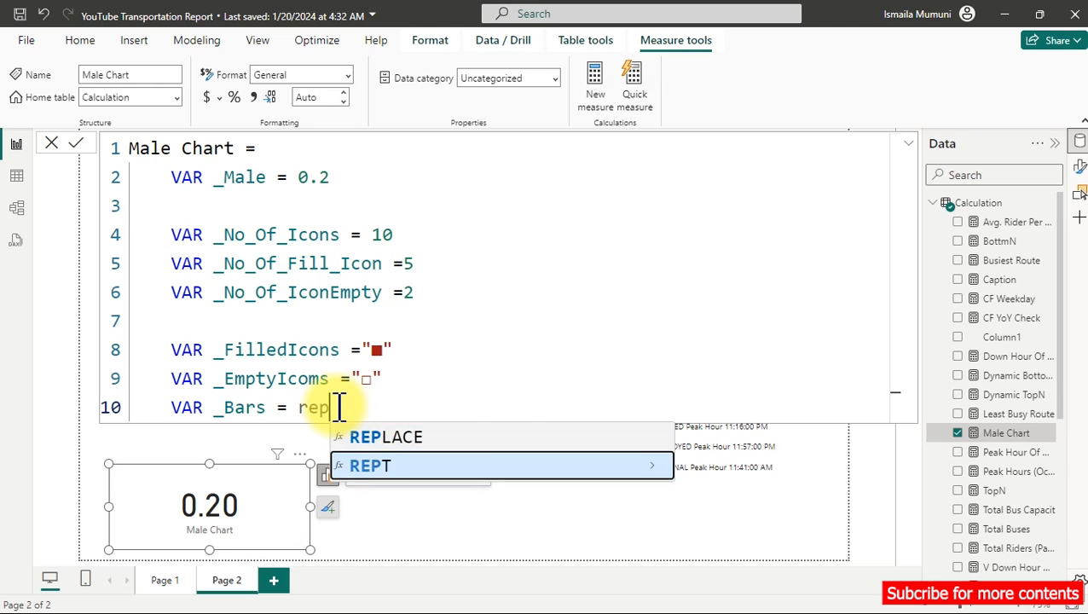
key("Tab")
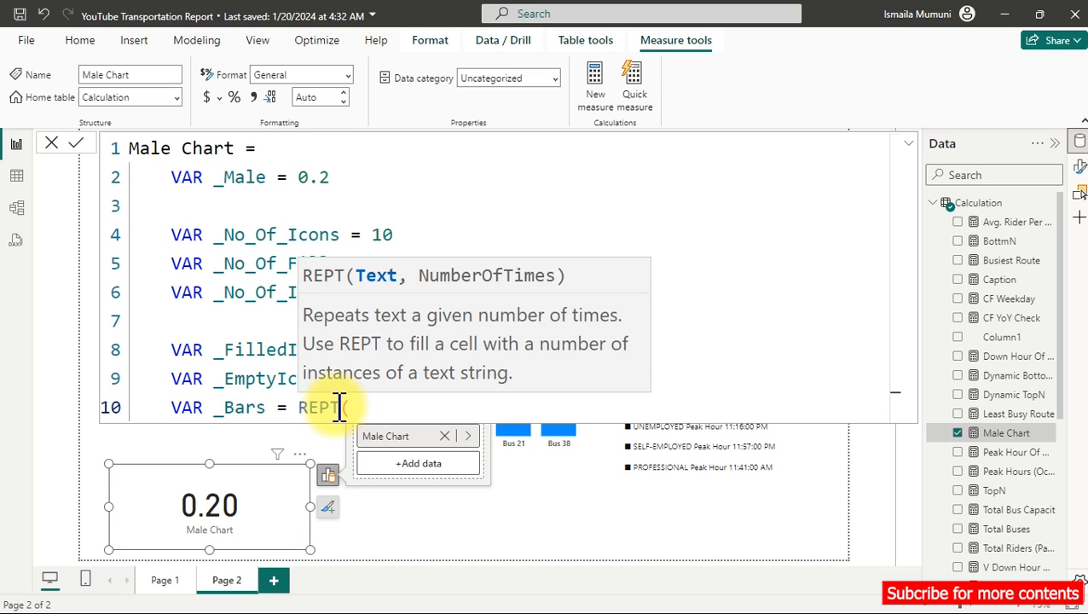
type("_")
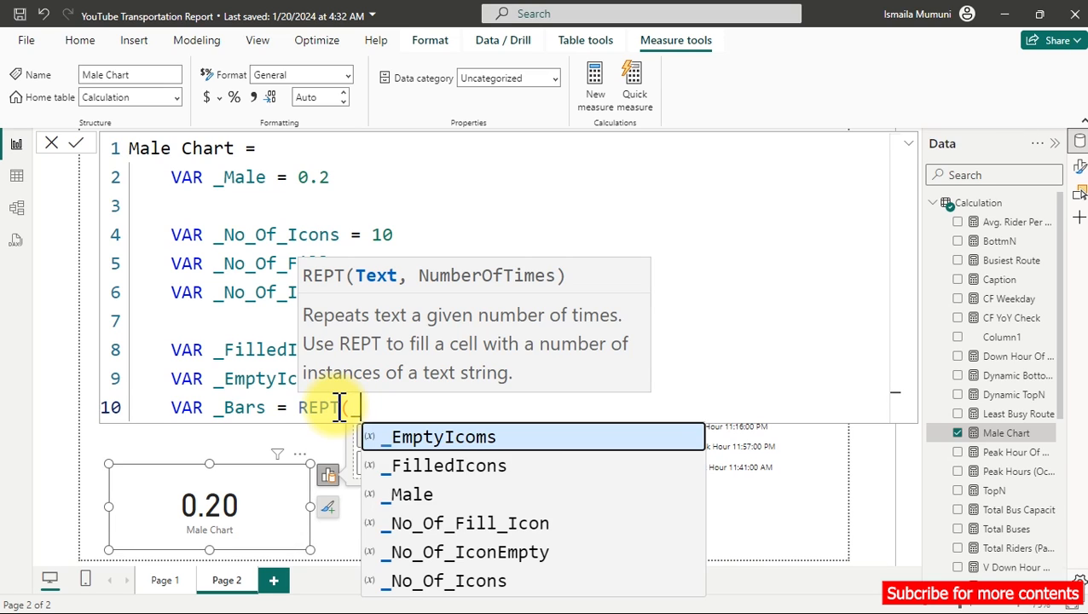
key("Down")
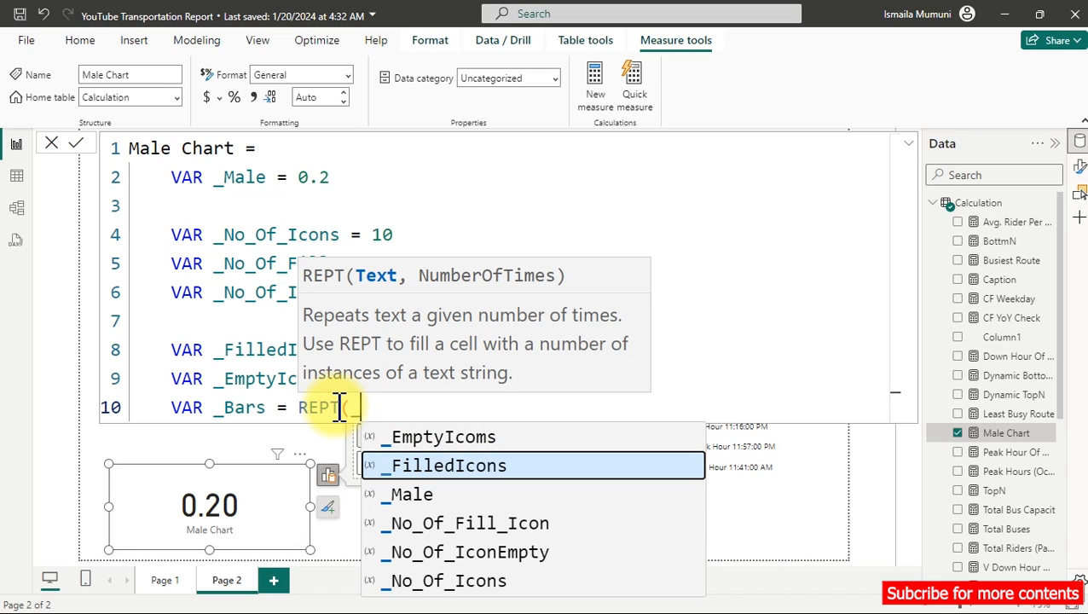
key("Tab")
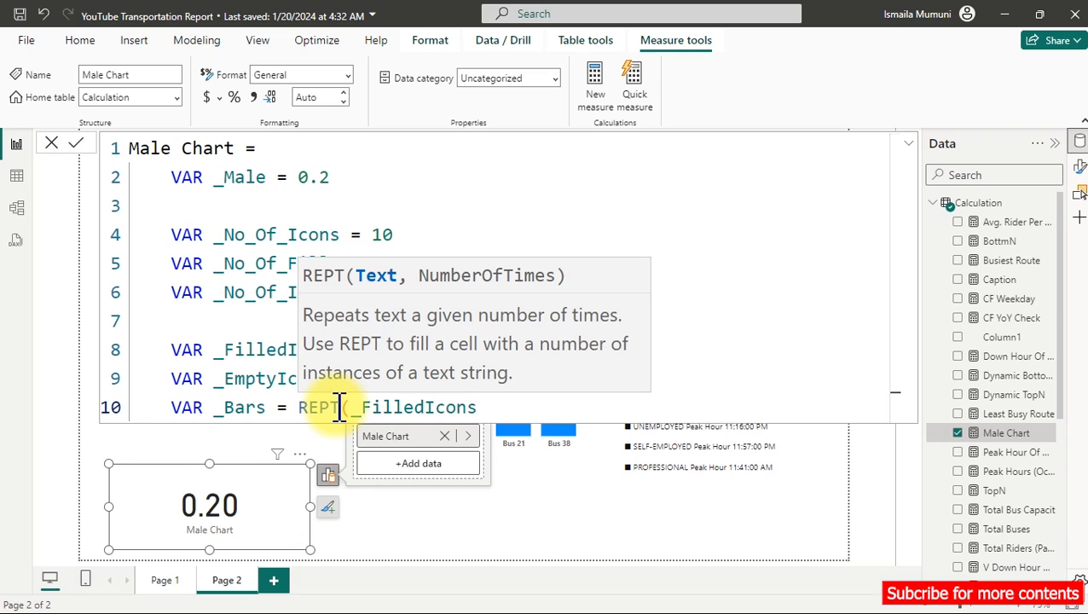
type(",")
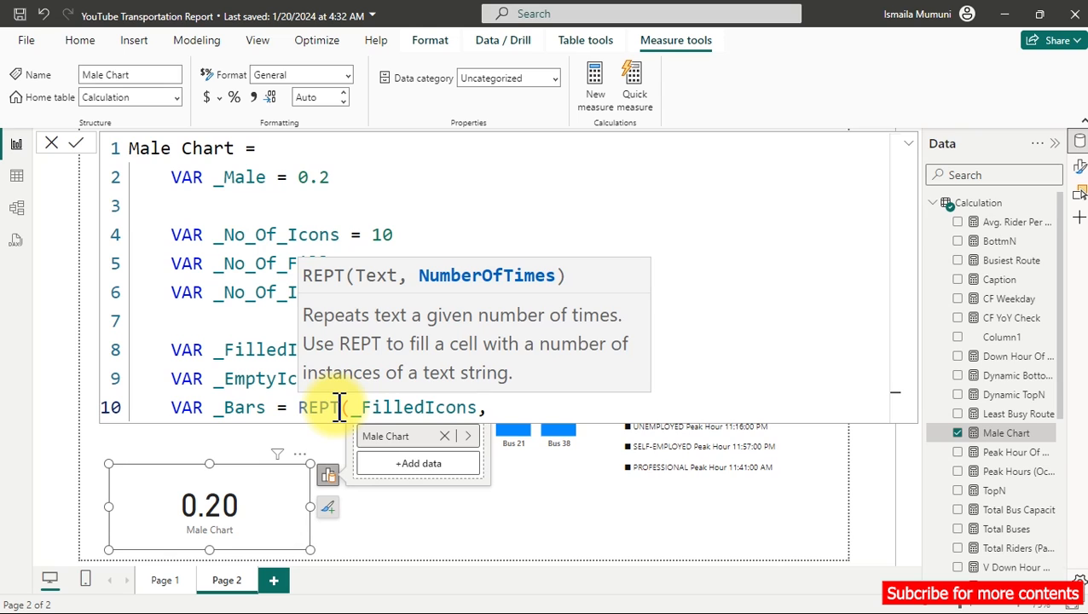
Step: Use _No_Of_Fill_Icon as the number of times in the _Bars REPT function and close its parenthesis
left_click(282, 350)
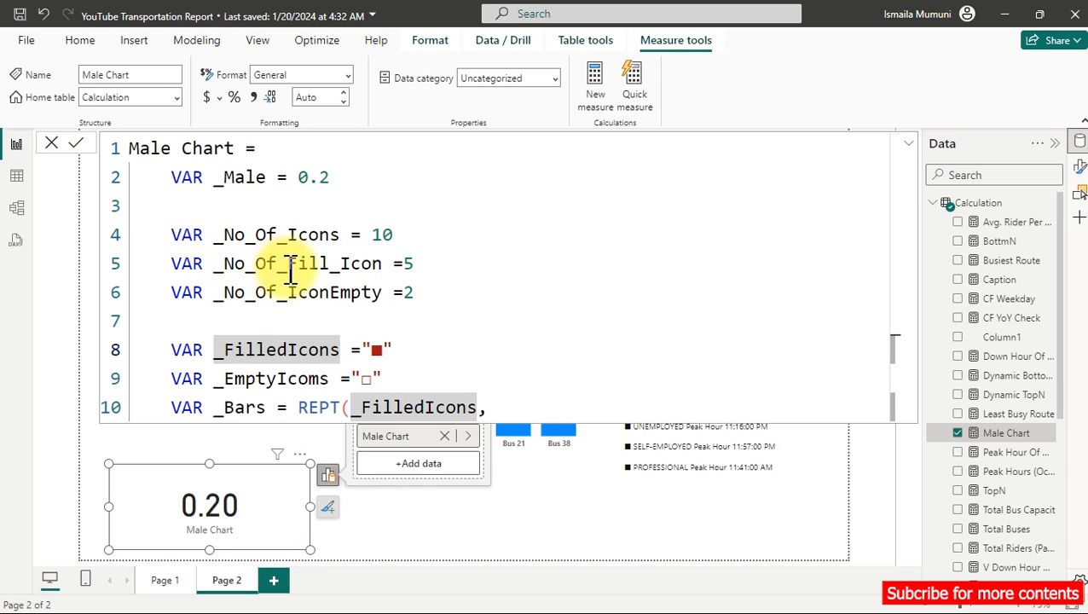
double_click(418, 267)
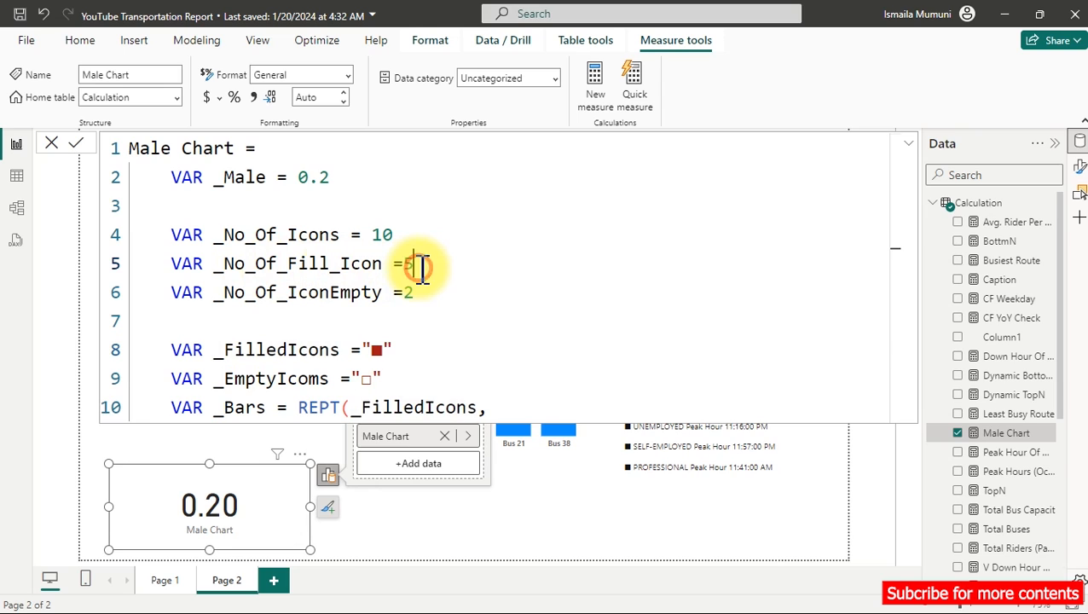
left_click(499, 407)
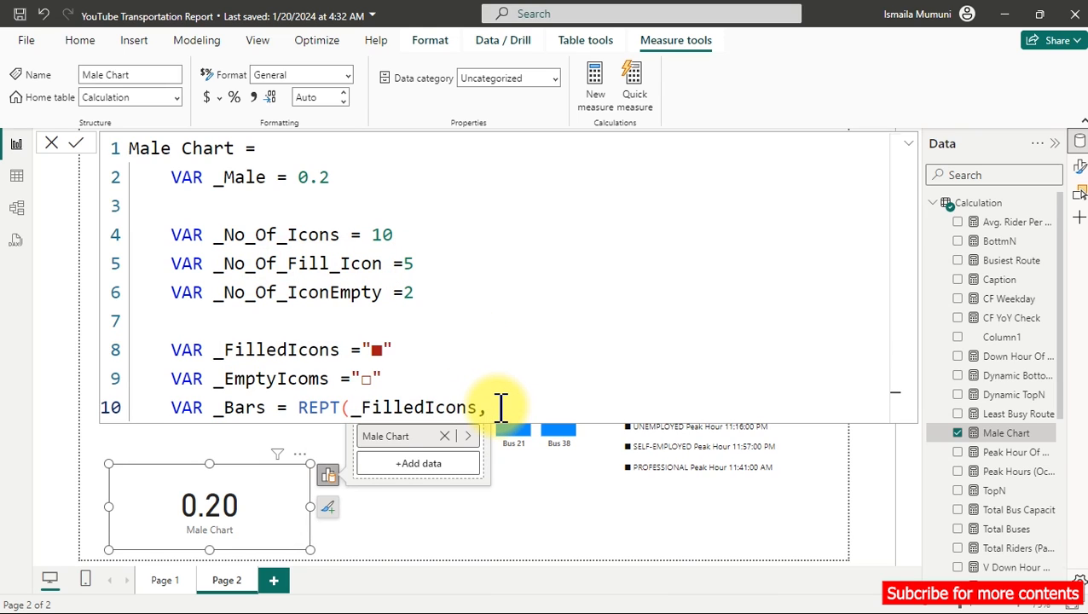
type("_")
key("Down")
key("Down")
key("Down")
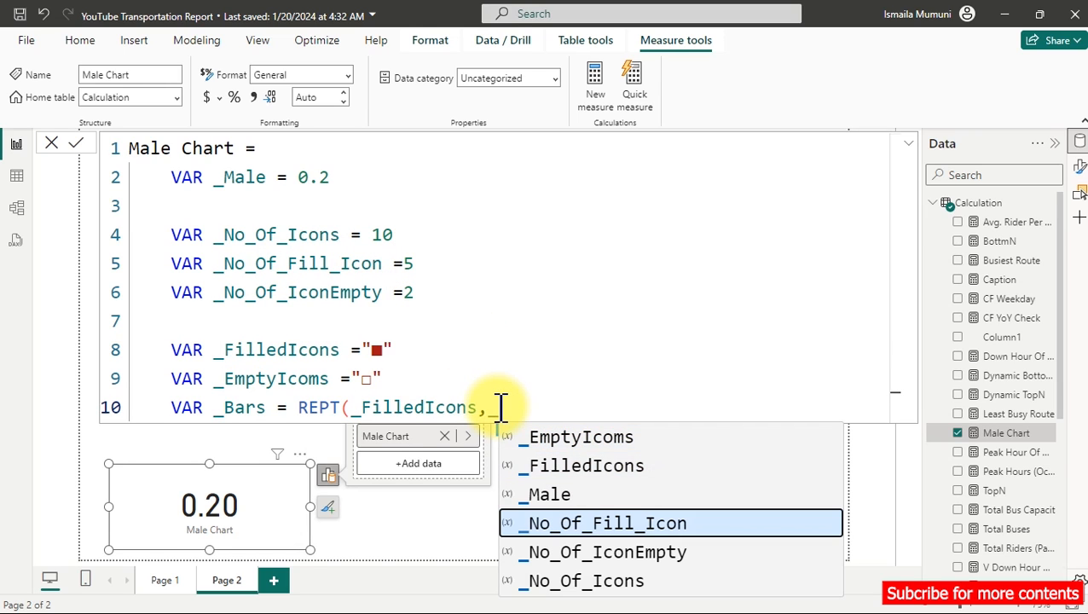
key("Tab")
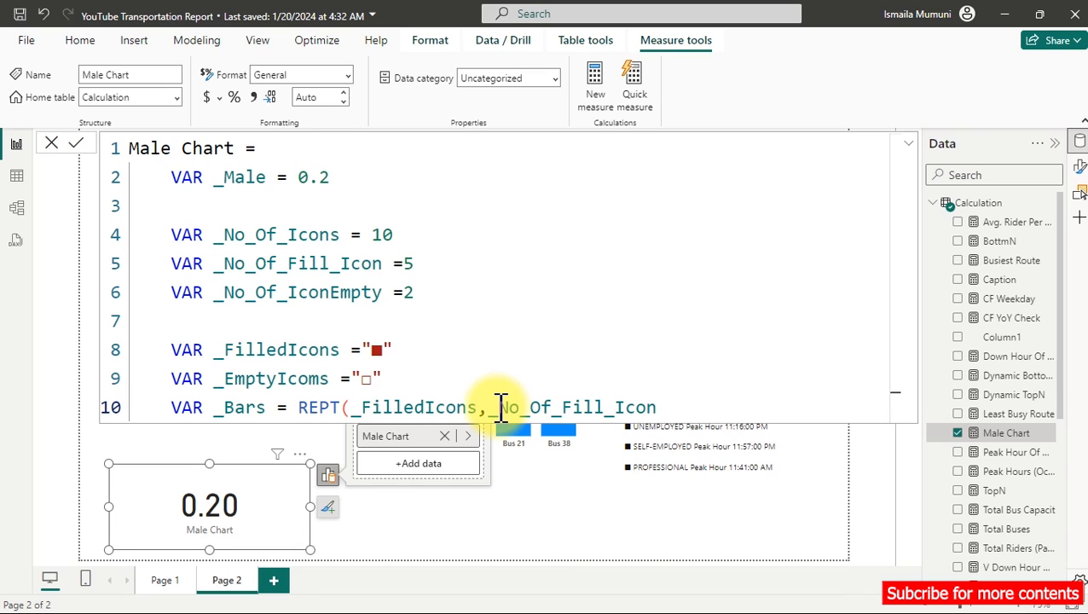
type(")")
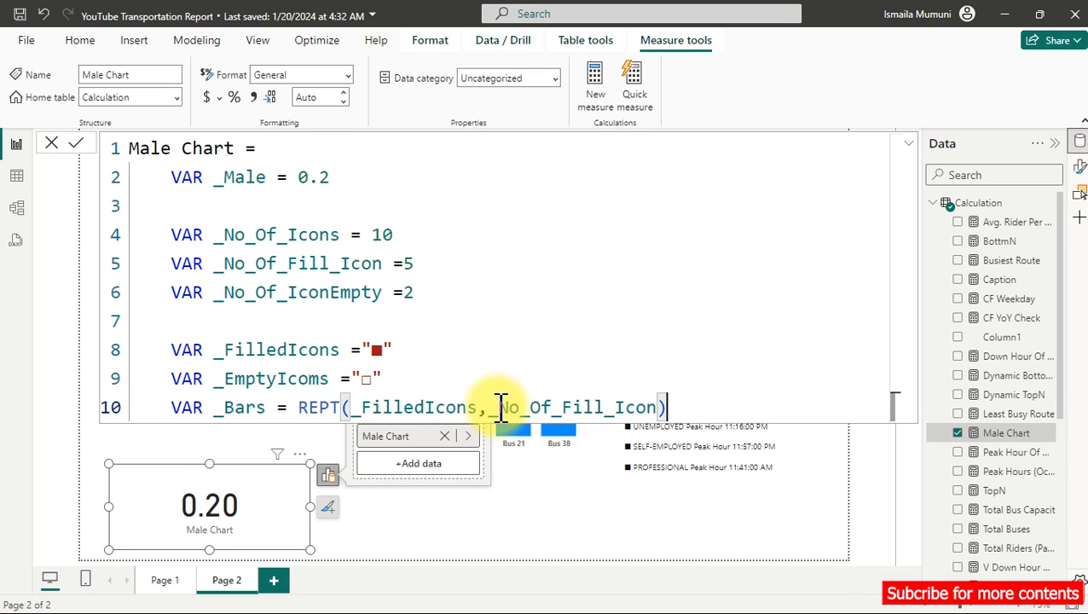
Step: Append the & operator to the _Bars expression and open a second REPT function on the following line
type(" &")
key("shift+Return")
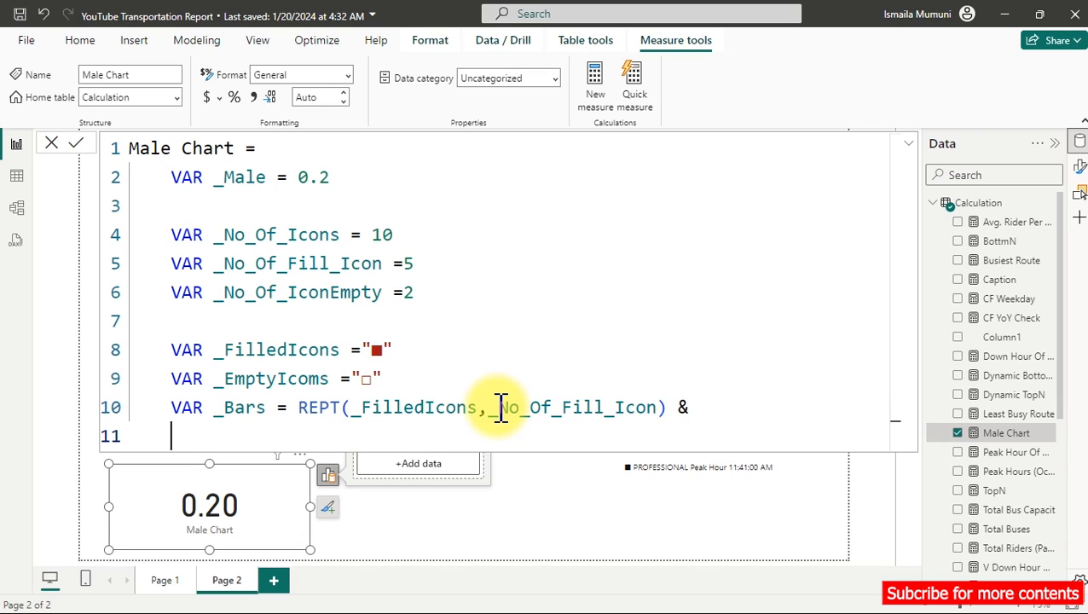
type("rep")
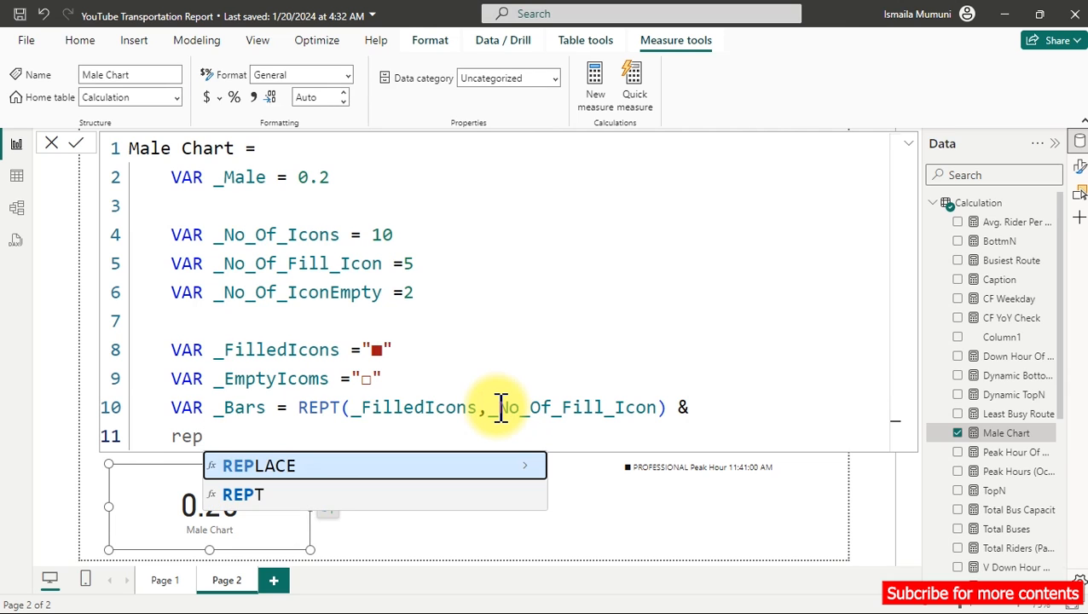
key("Down")
key("Tab")
type("(")
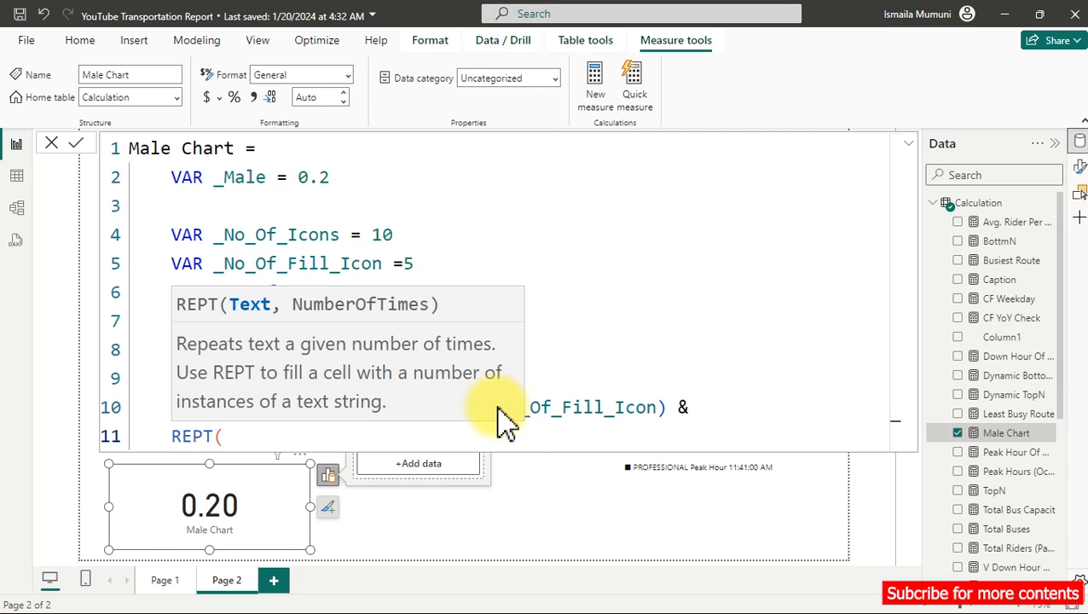
Step: Enter _EmptyIcoms as the text argument of the second REPT function, followed by a comma
type("_")
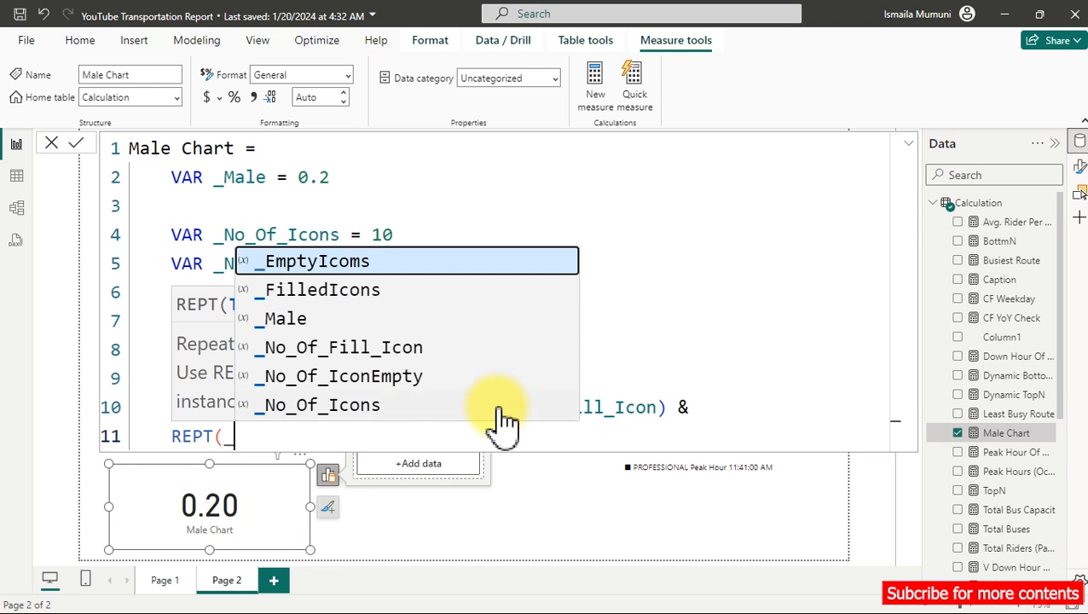
key("Down")
key("Down")
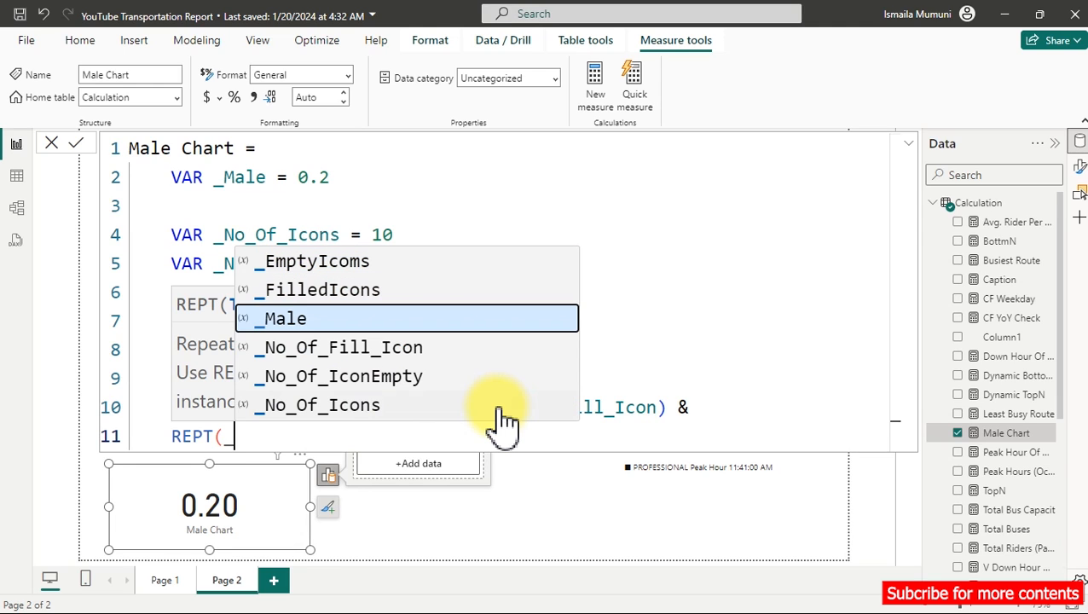
key("Up")
key("Up")
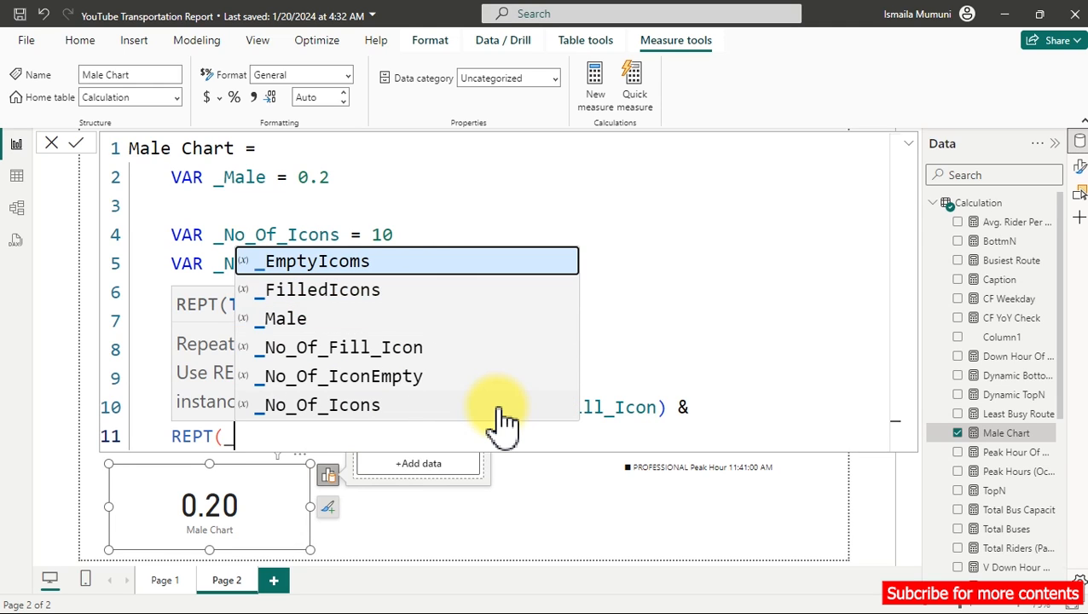
key("Tab")
type(",")
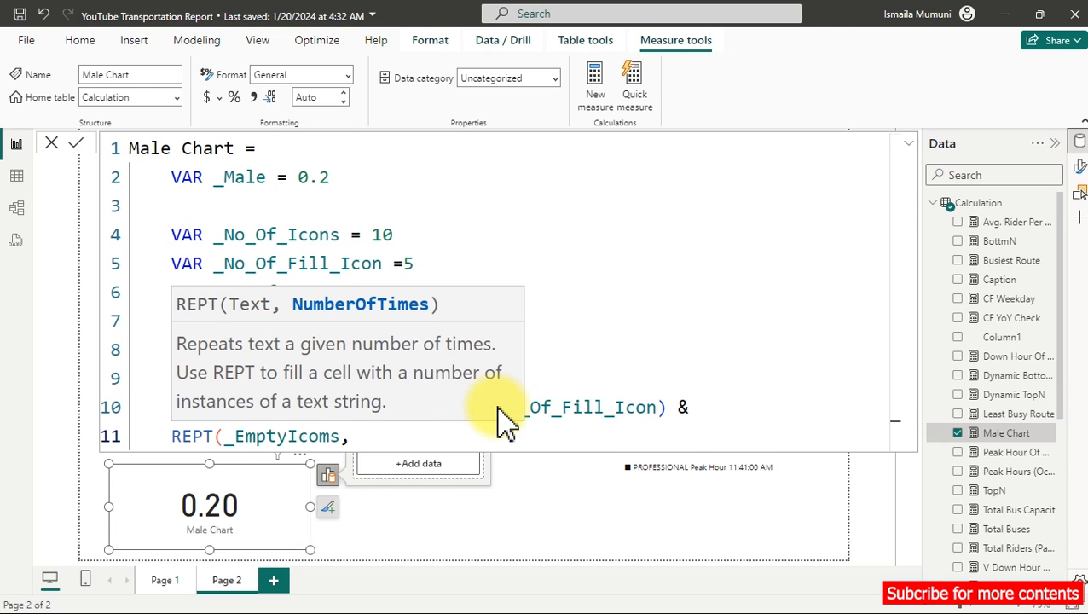
Step: Use _No_Of_IconEmpty as the number of times in the second REPT function, close its parenthesis and start a new line
left_click(464, 205)
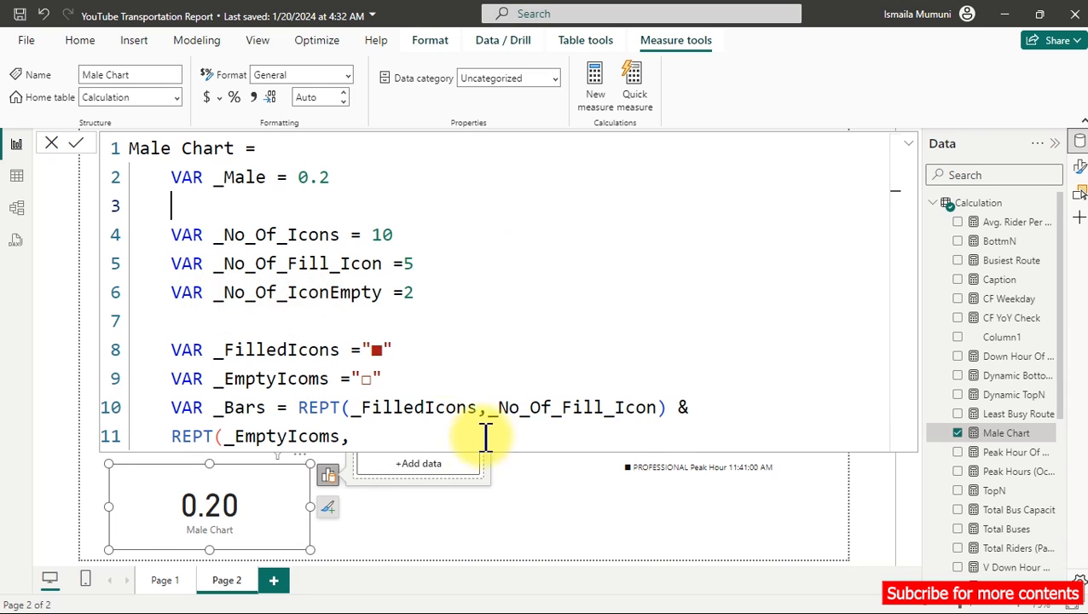
left_click_drag(444, 291, 225, 294)
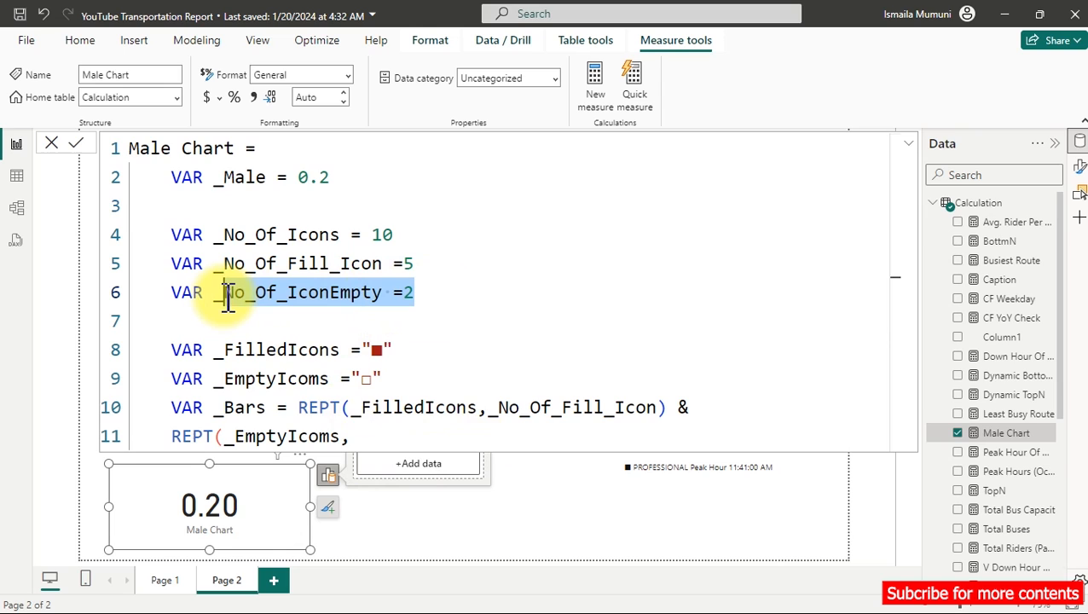
left_click(355, 435)
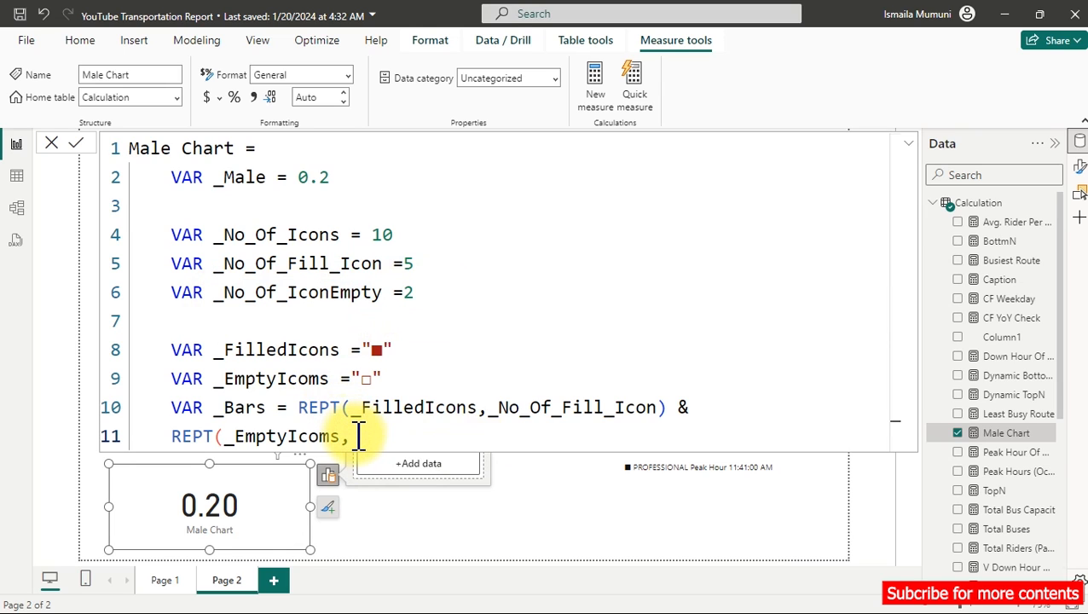
type("_")
key("Down")
key("Down")
key("Down")
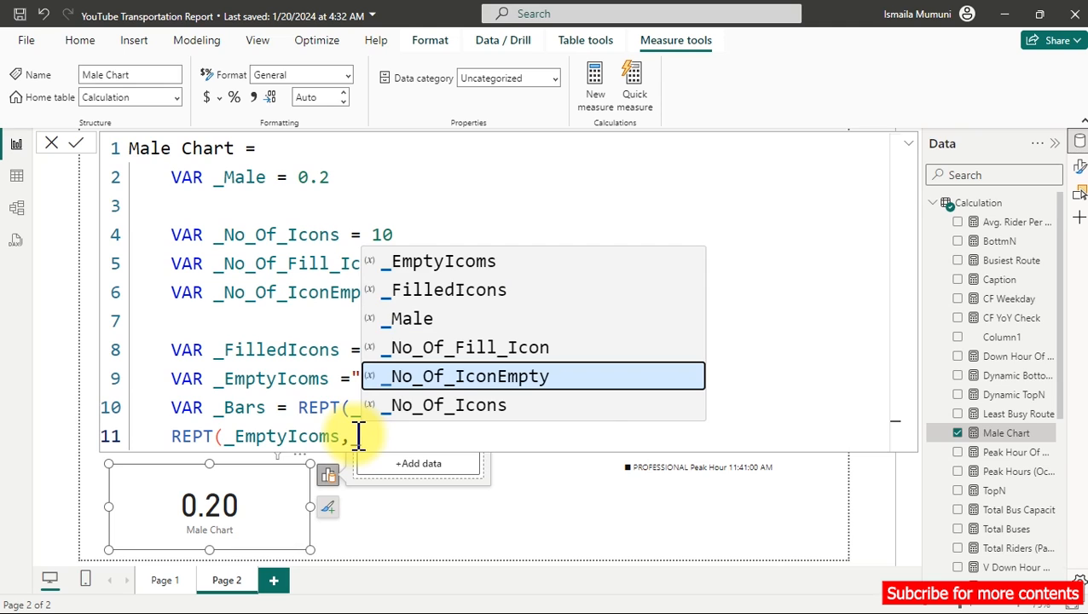
key("Tab")
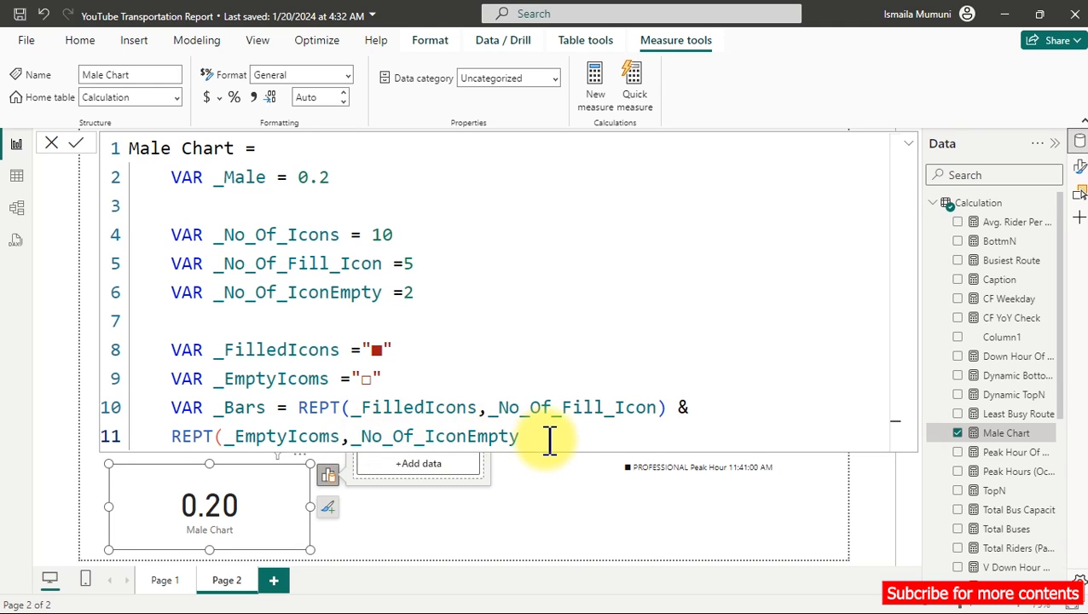
type(")")
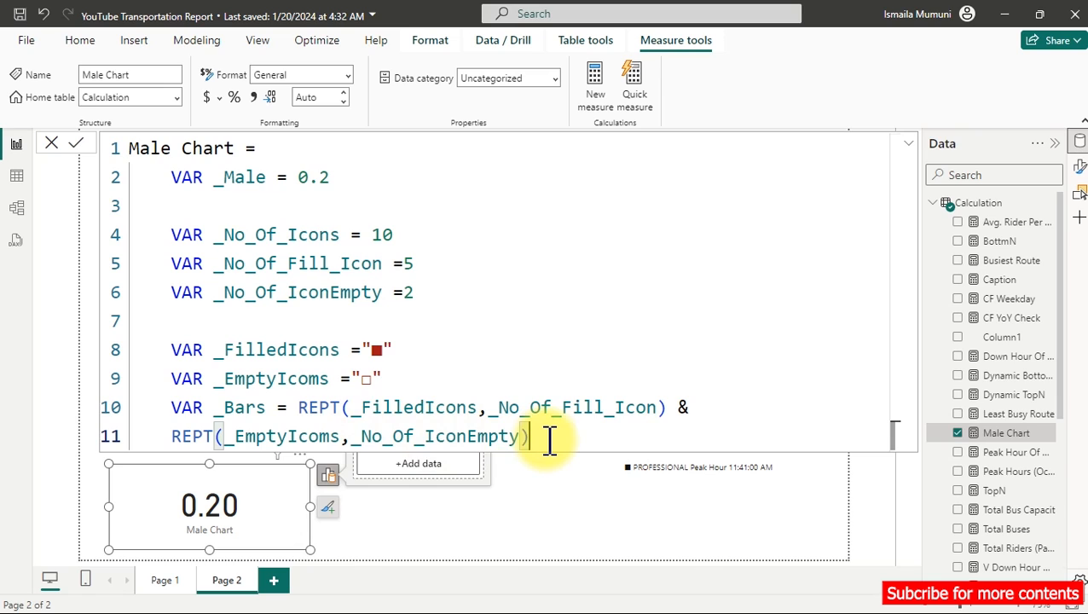
key("Return")
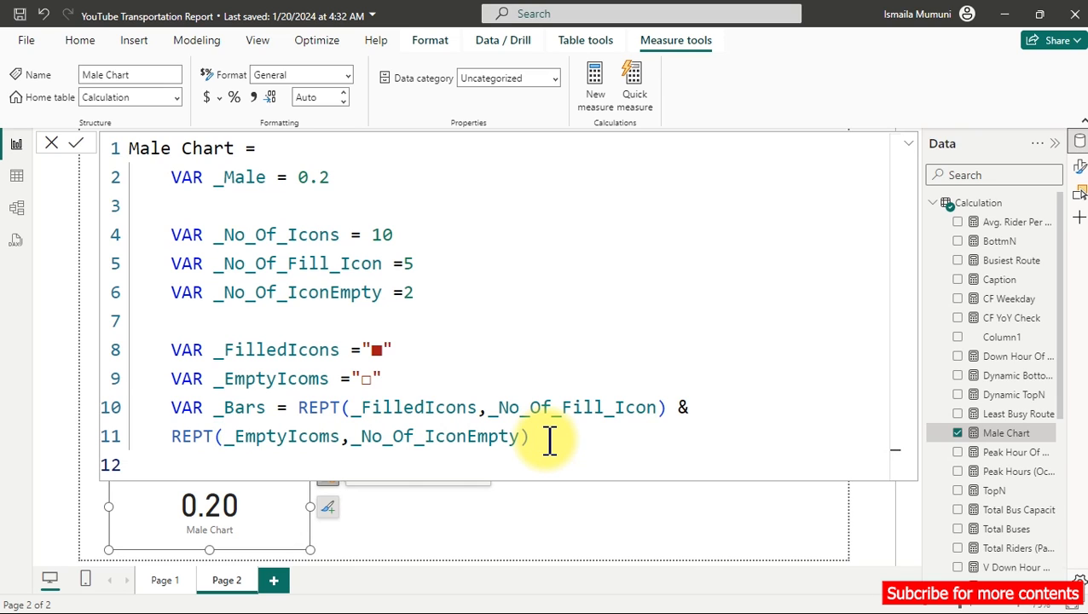
type("re")
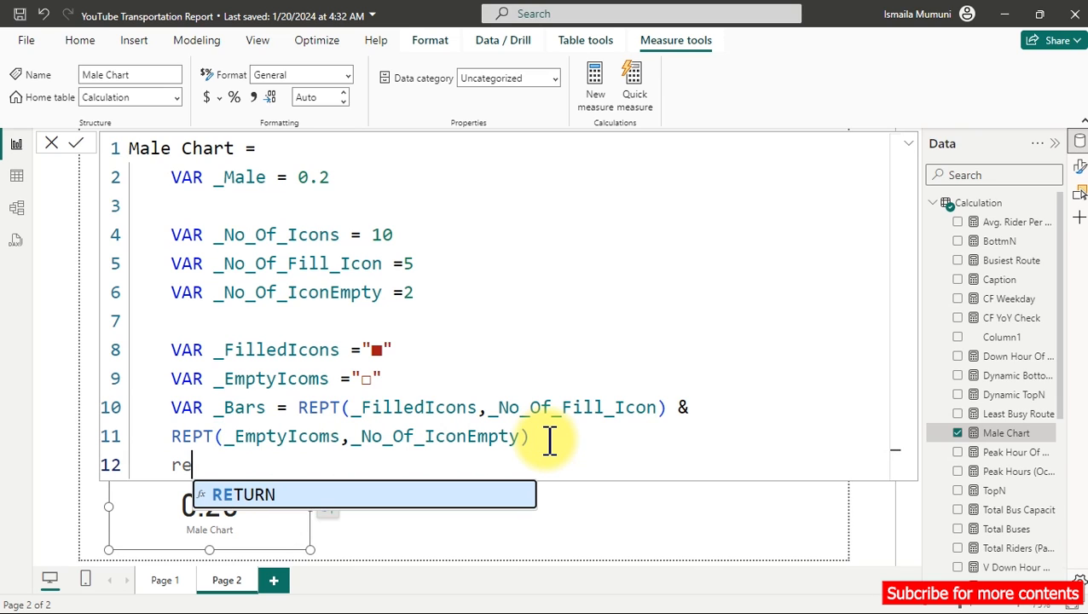
key("Tab")
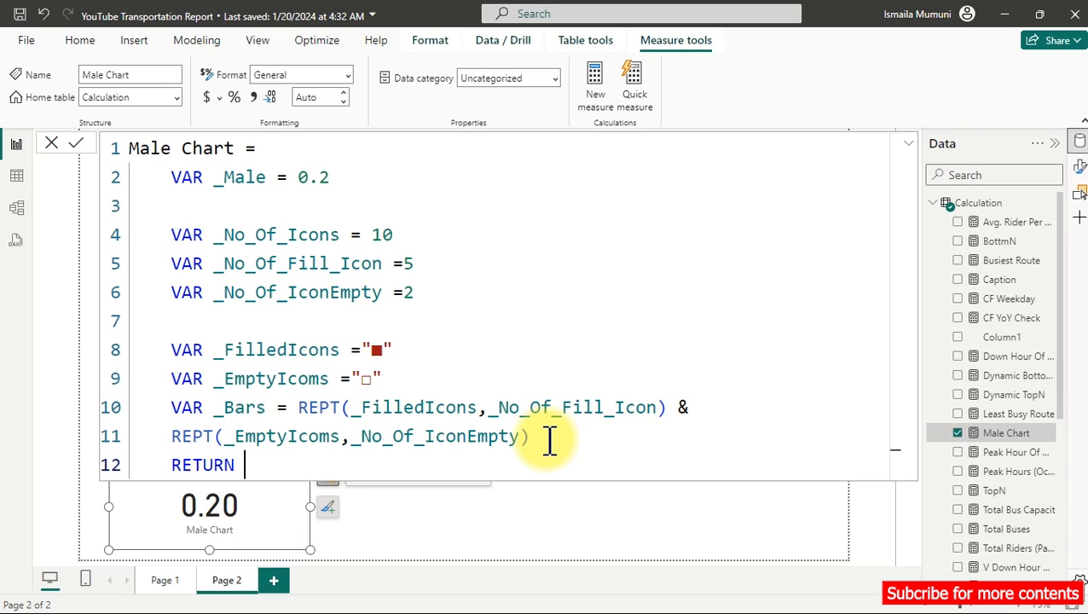
key("BackSpace")
key("BackSpace")
key("BackSpace")
key("BackSpace")
key("BackSpace")
key("BackSpace")
key("BackSpace")
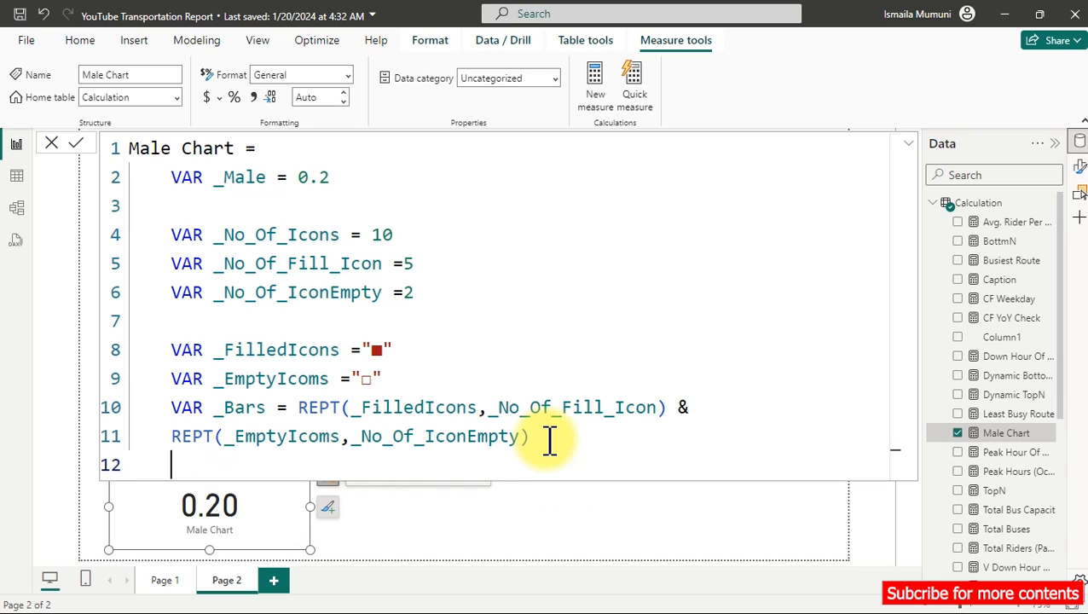
Step: Add RETURN _Bars after a blank line in the Male Chart formula and commit the measure
key("Return")
type("re")
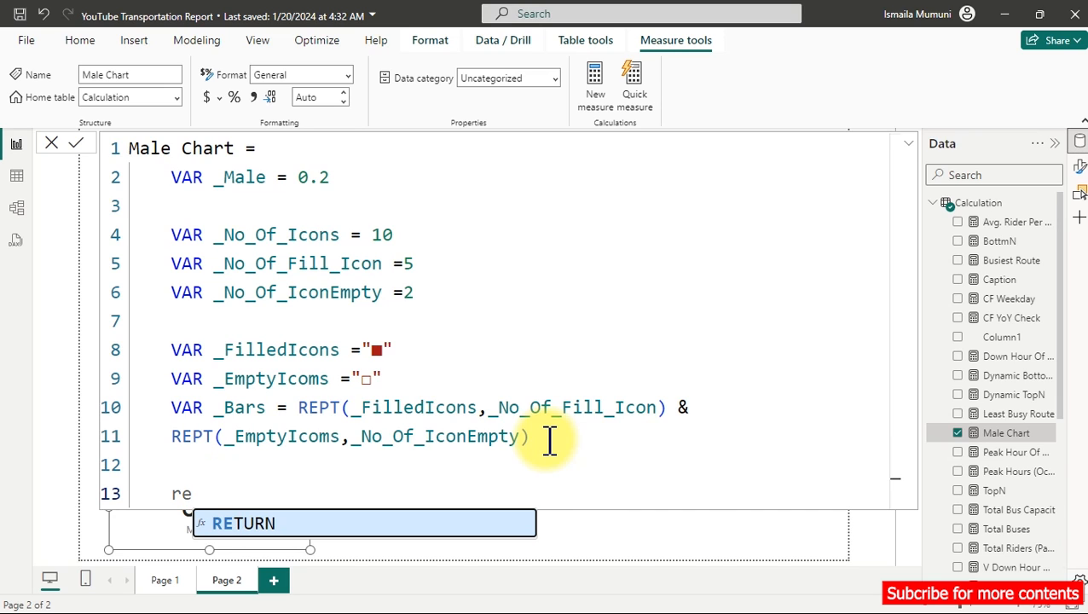
key("Tab")
type("_")
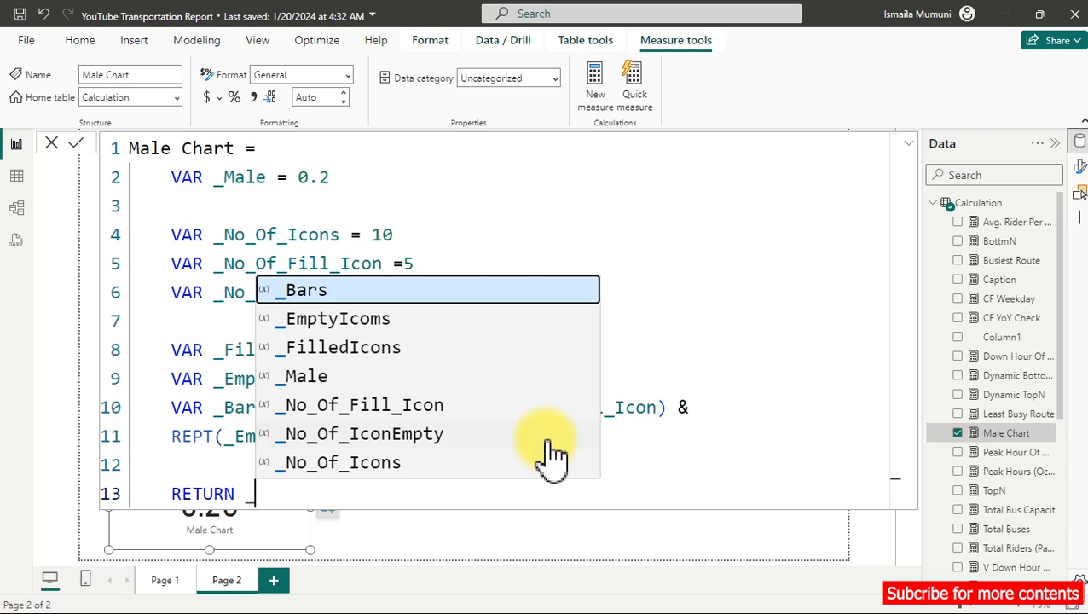
key("Tab")
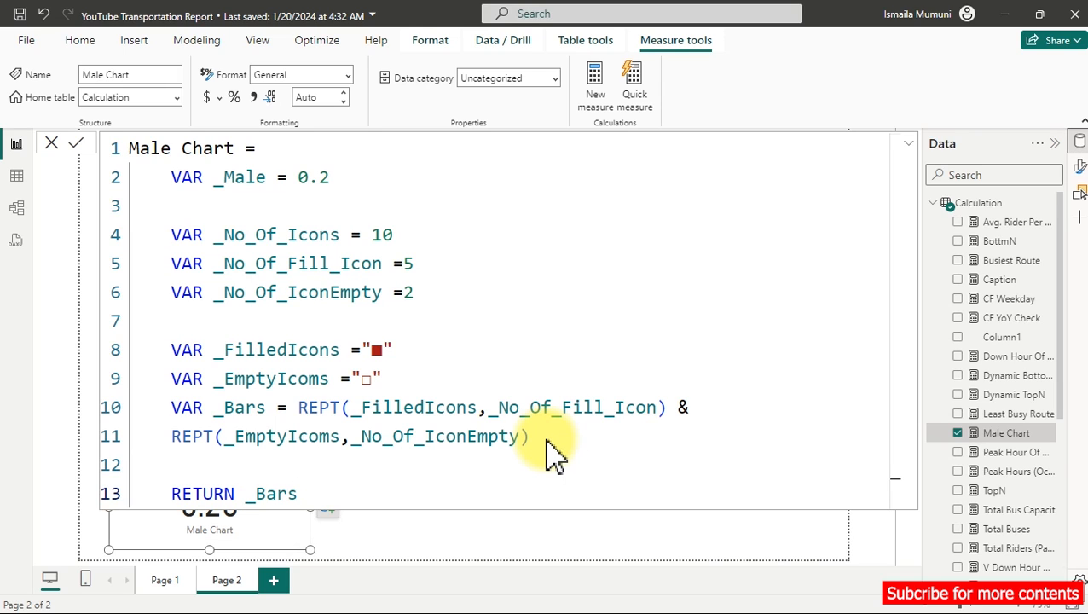
key("Return")
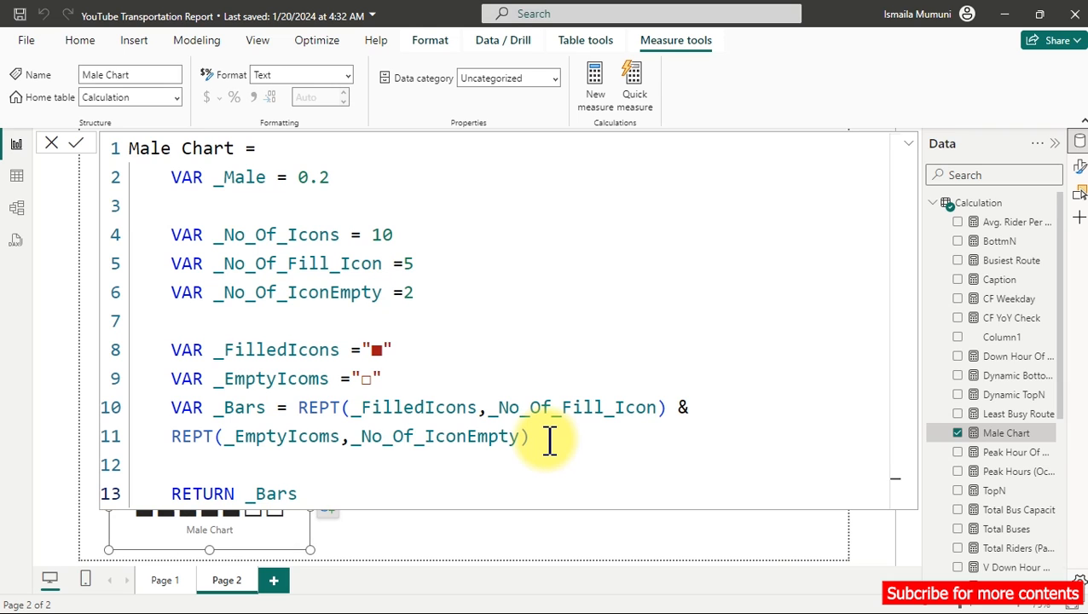
Step: Move the Male Chart card slightly right and down on the canvas and widen it
left_click(602, 554)
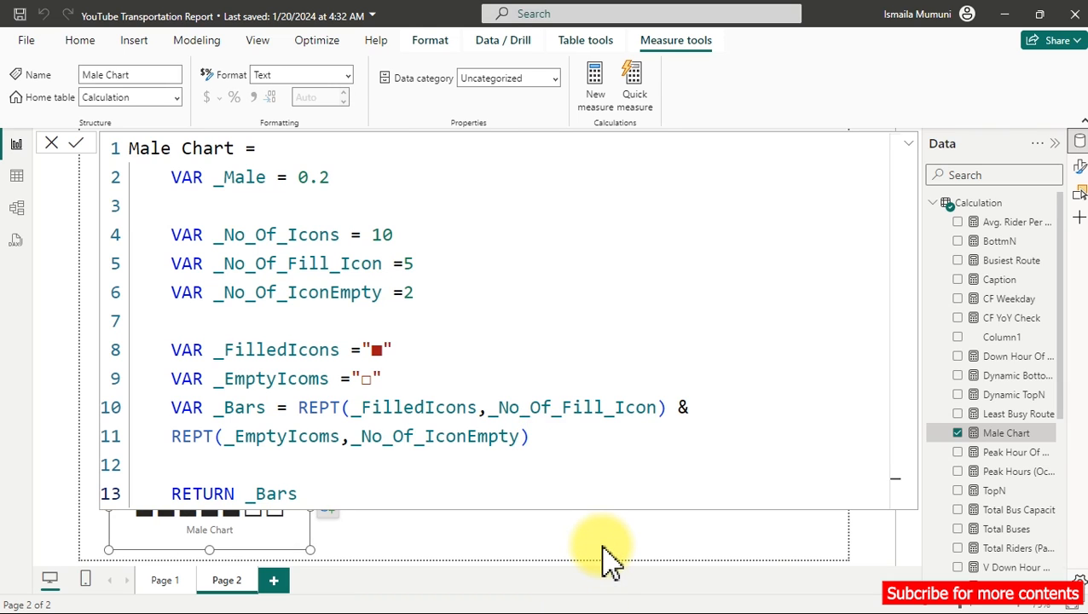
left_click(276, 533)
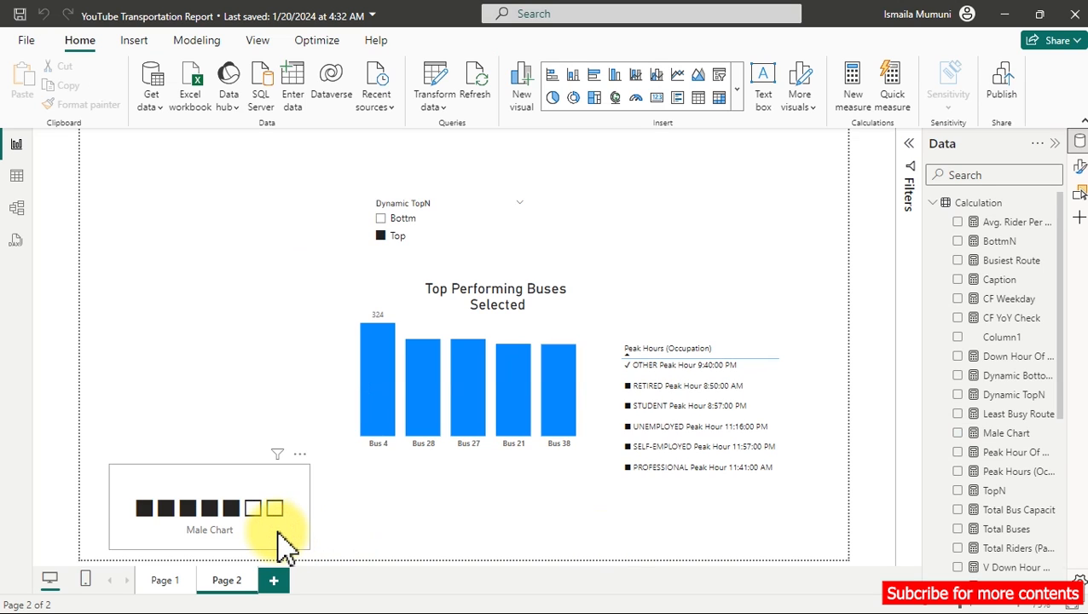
left_click(276, 532)
left_click_drag(278, 531, 321, 542)
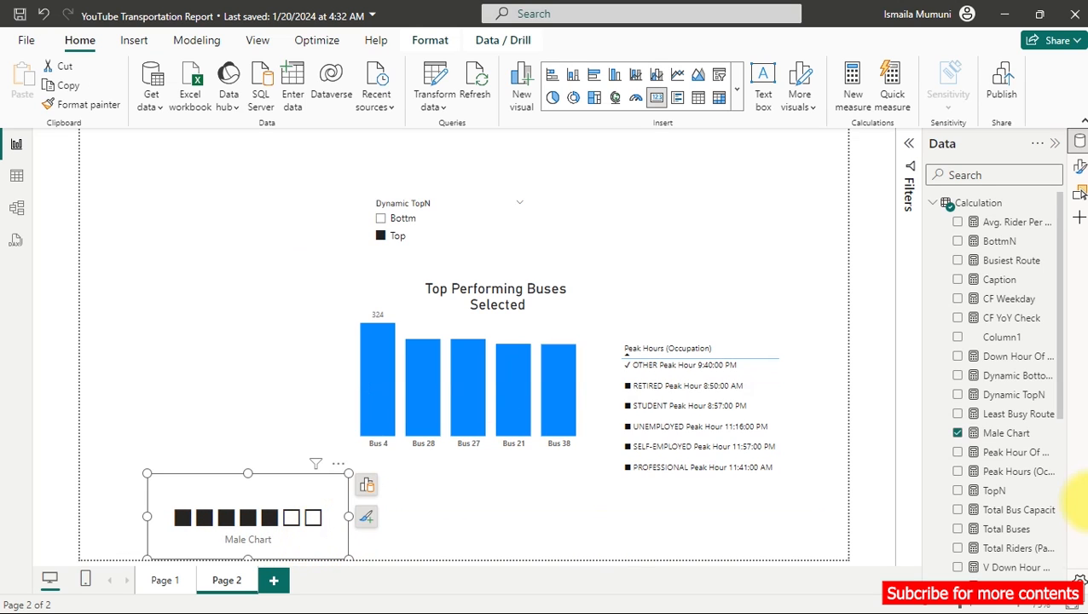
Step: Reopen the full formula of the Male Chart measure
left_click(992, 434)
scroll(446, 273, "down", 4)
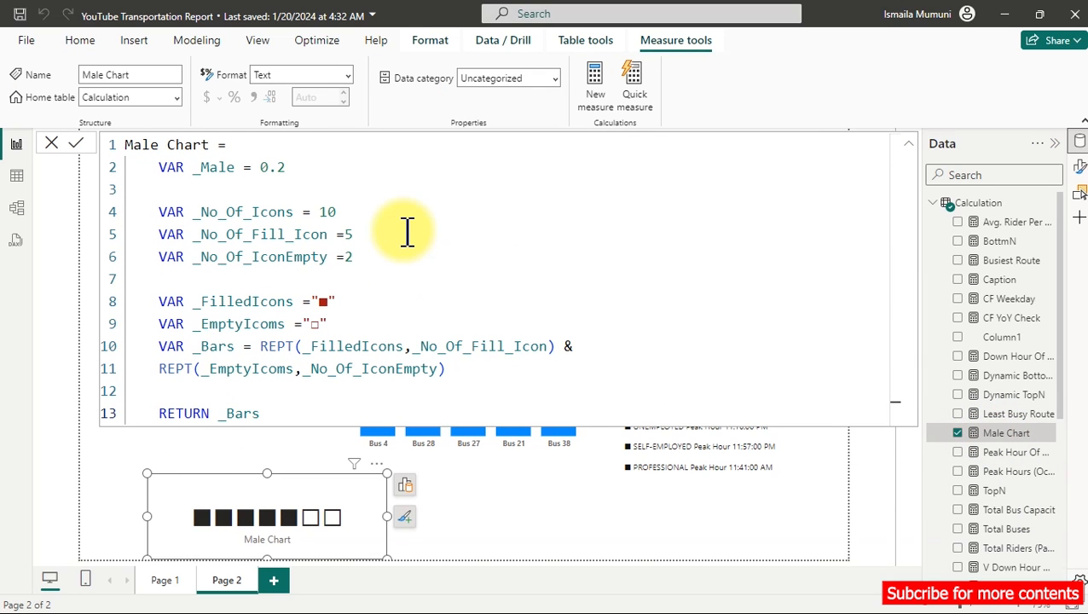
left_click(405, 230)
mouse_move(309, 297)
left_mouse_down()
mouse_move(316, 313)
mouse_move(315, 285)
left_mouse_up()
left_click_drag(201, 499, 296, 492)
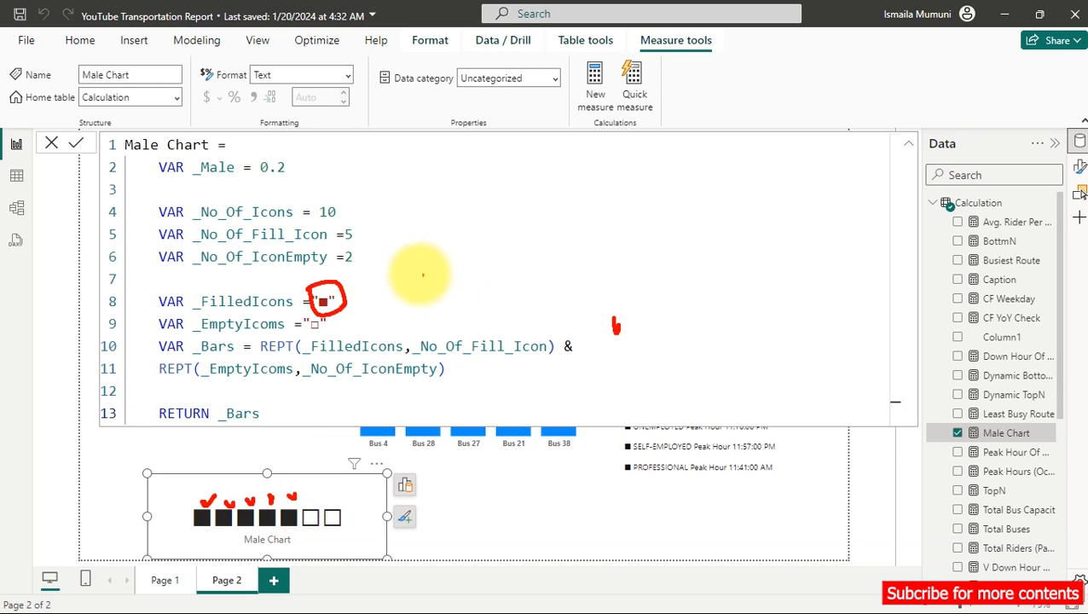
left_click_drag(350, 248, 345, 257)
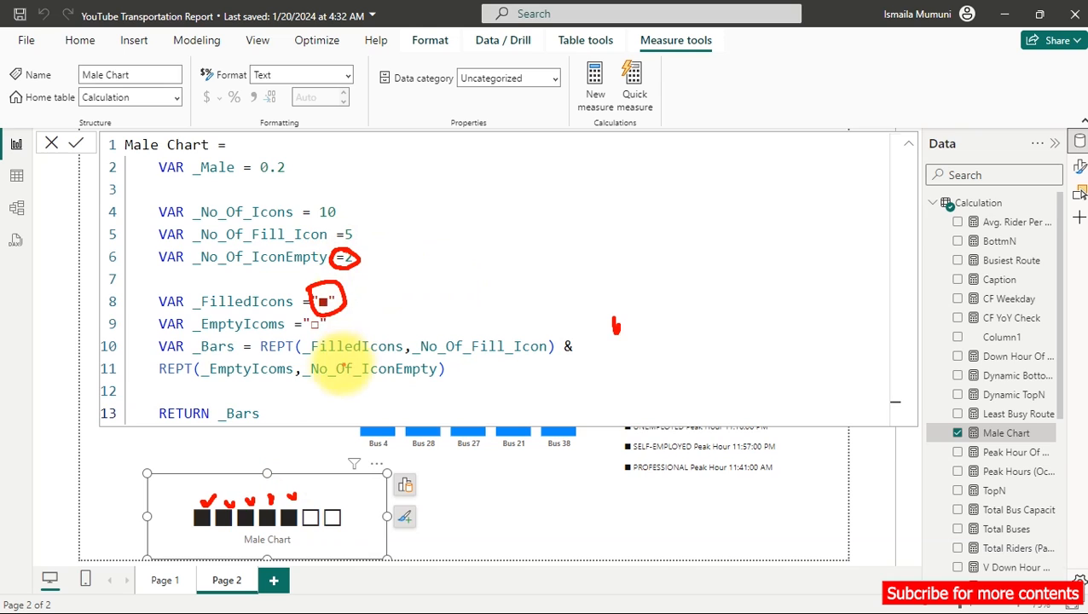
left_click_drag(311, 497, 322, 497)
left_click(339, 500)
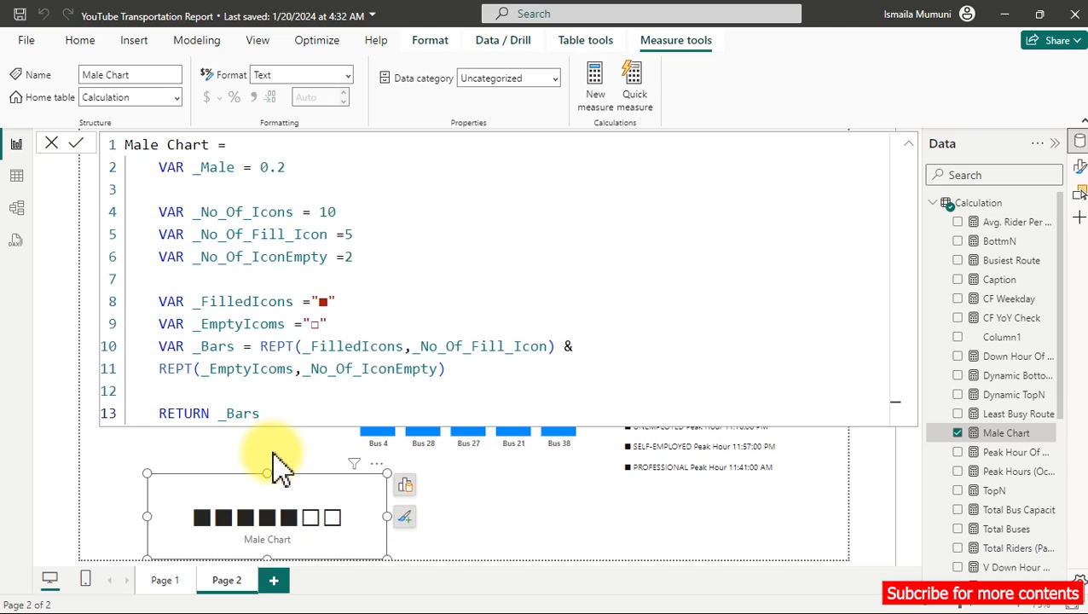
left_click_drag(353, 307, 355, 271)
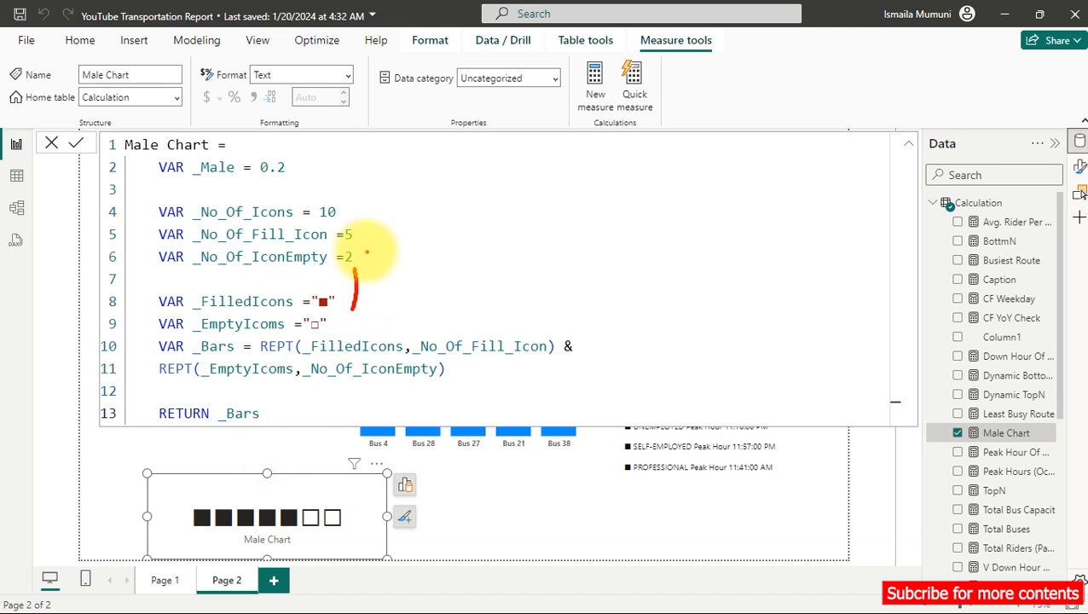
left_click_drag(359, 234, 428, 224)
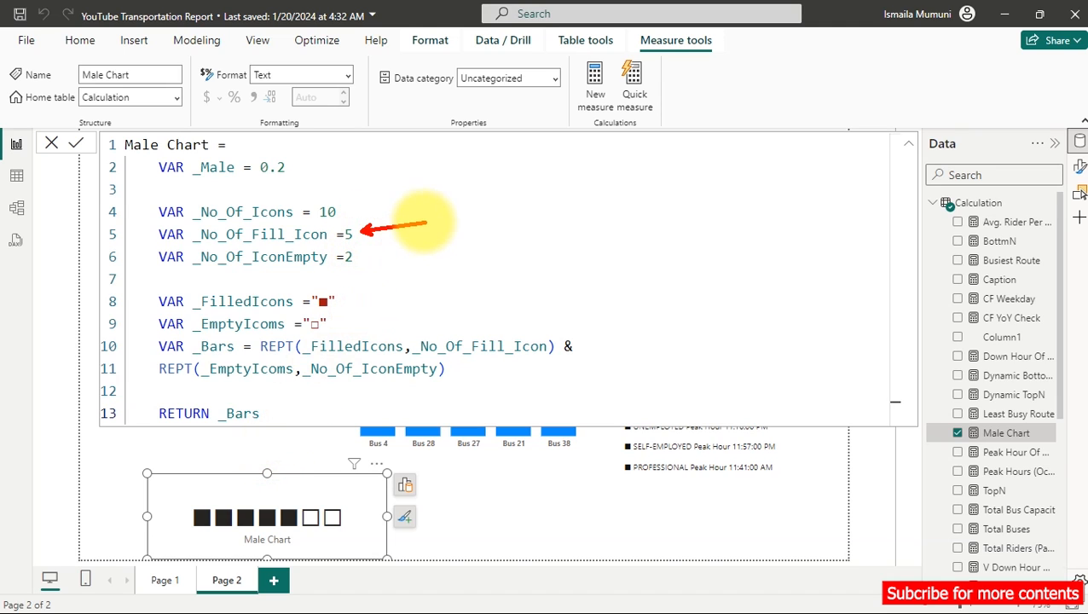
left_click_drag(367, 256, 422, 247)
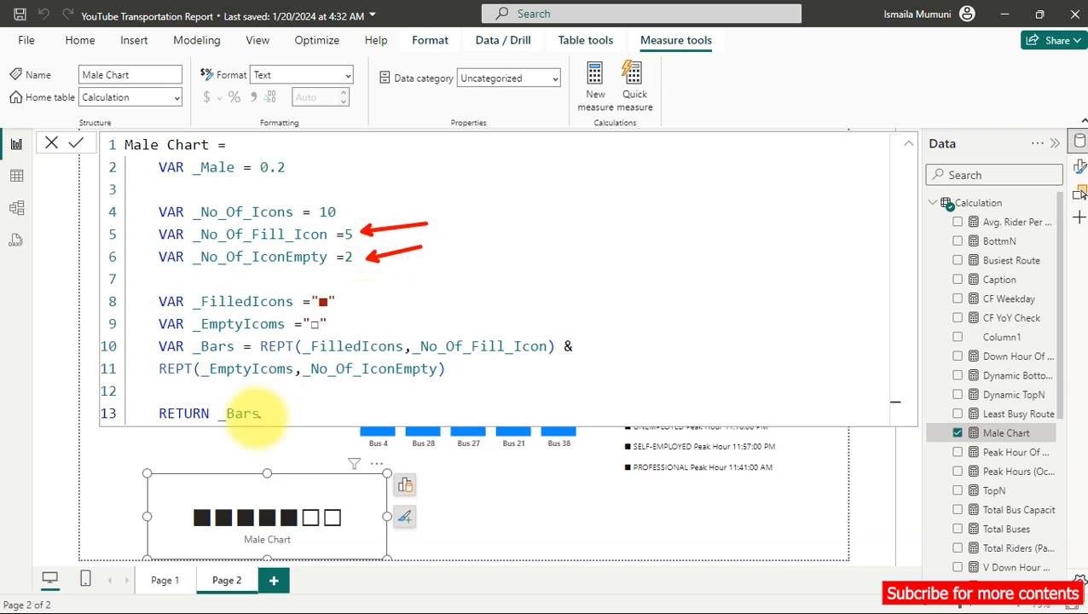
mouse_move(200, 485)
left_mouse_down()
mouse_move(200, 503)
mouse_move(289, 503)
left_mouse_up()
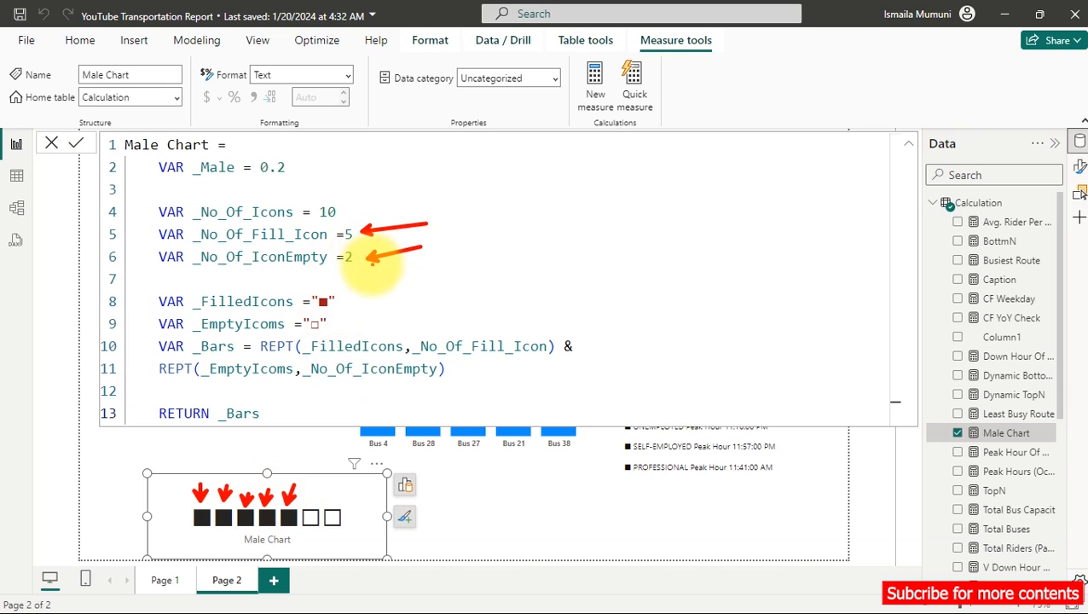
left_click_drag(347, 266, 362, 283)
mouse_move(325, 489)
left_mouse_down()
mouse_move(312, 503)
mouse_move(340, 503)
left_mouse_up()
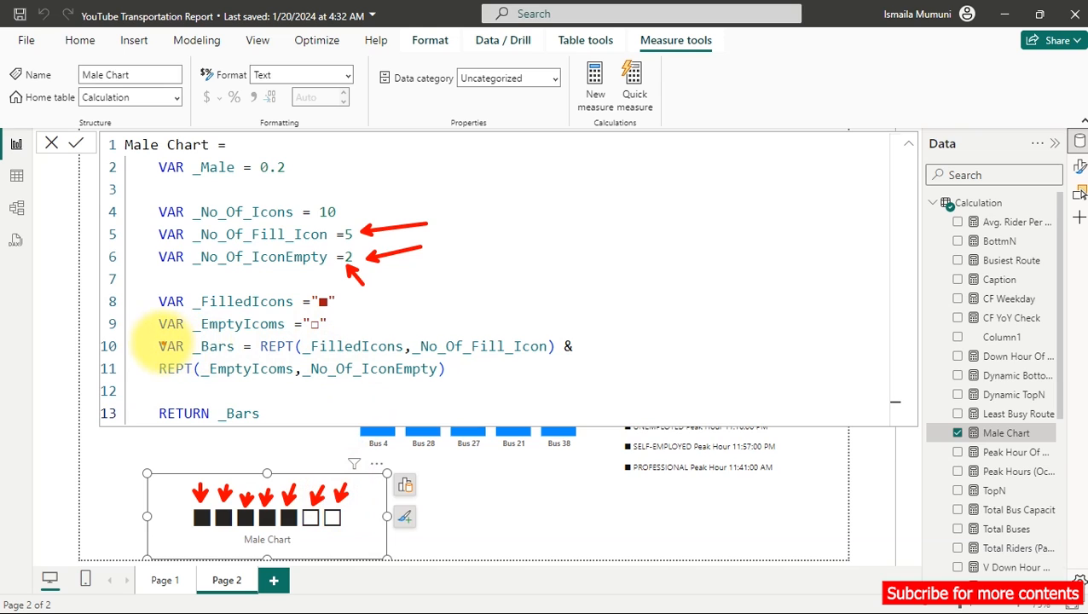
mouse_move(157, 336)
left_mouse_down()
mouse_move(223, 366)
mouse_move(563, 390)
left_mouse_up()
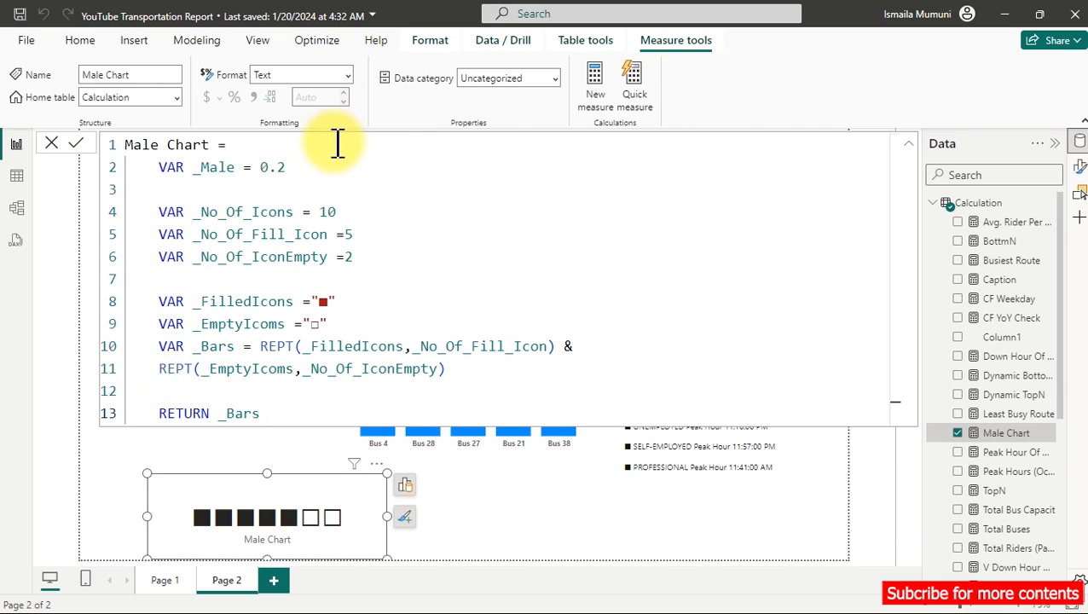
left_click(318, 162)
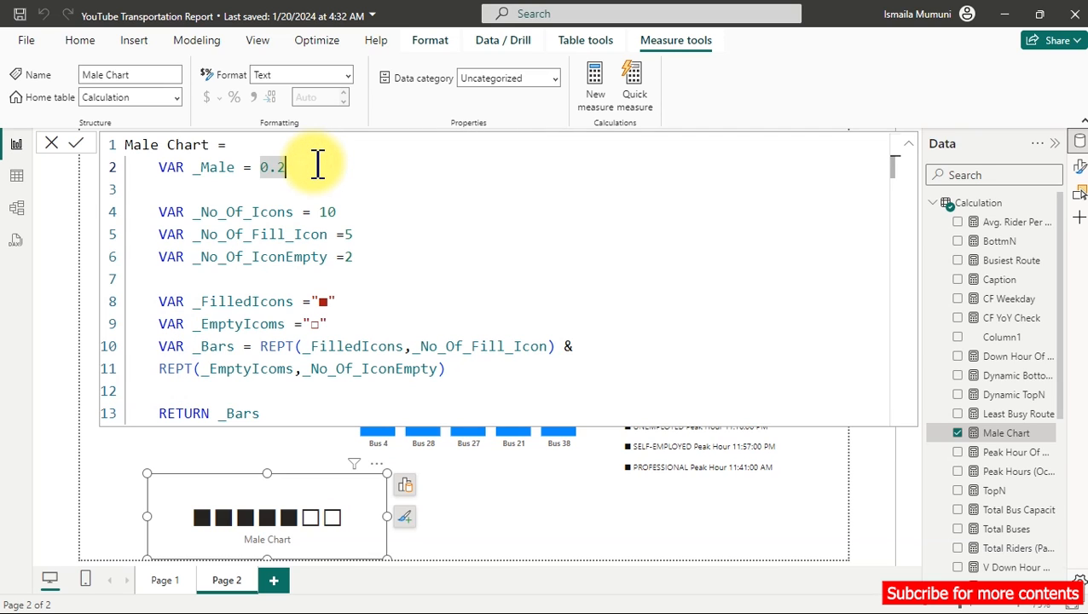
left_click_drag(317, 164, 287, 163)
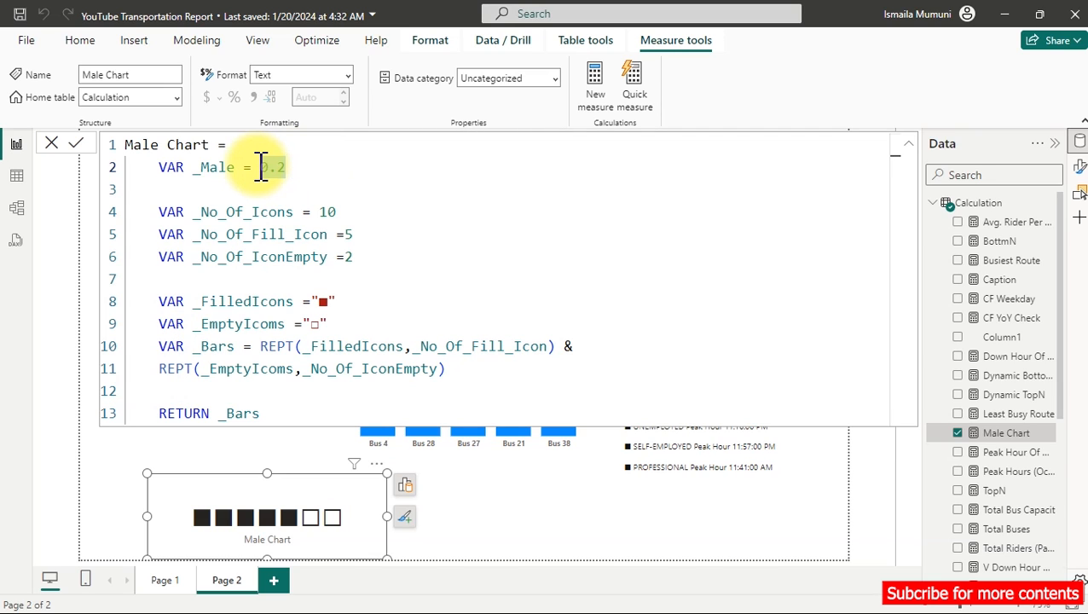
key("BackSpace")
key("shift+Return")
key("Tab")
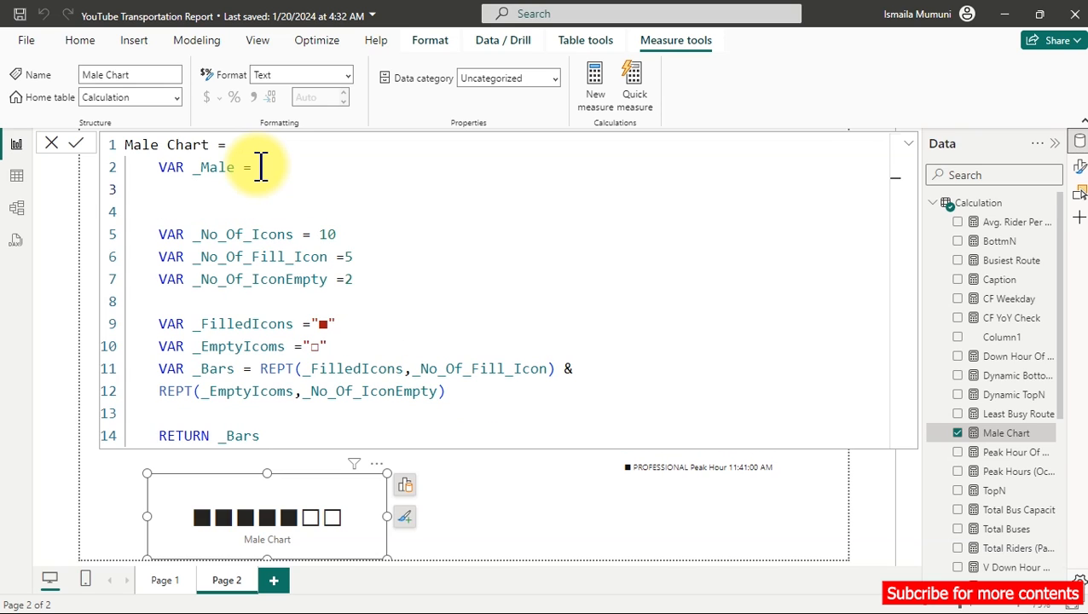
left_click(261, 167)
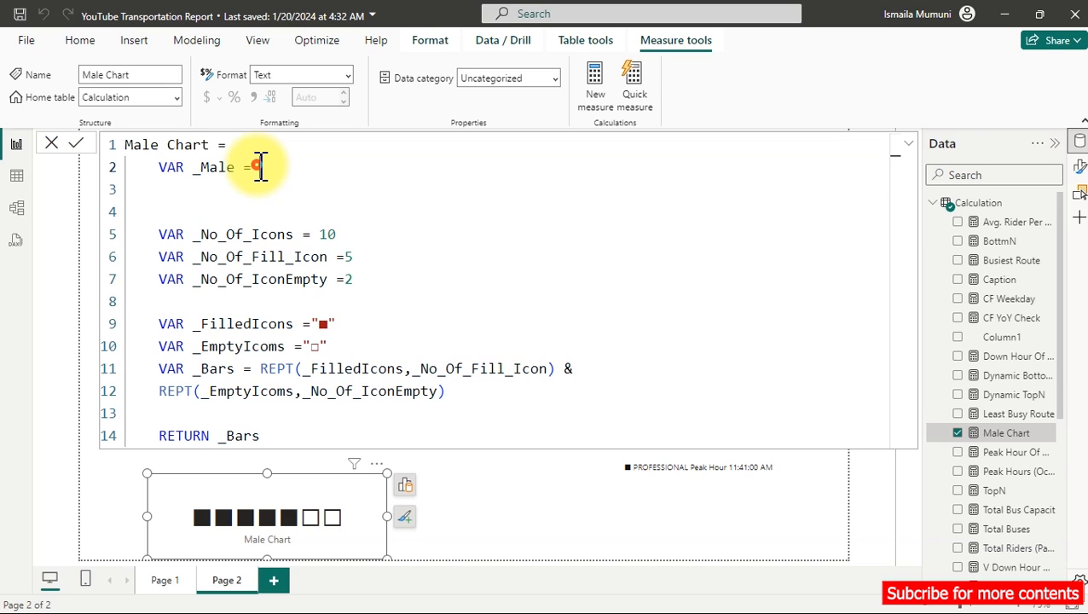
key("Delete")
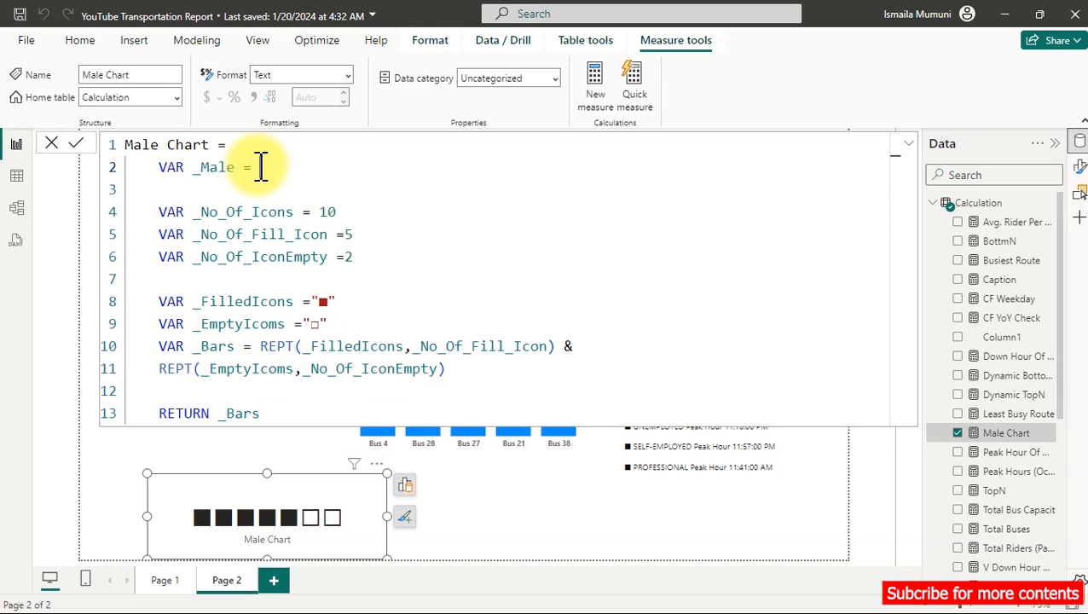
type("0.2")
Step: Show the Lookup_demographics table's data in Table view to examine its Gender column
left_click(14, 177)
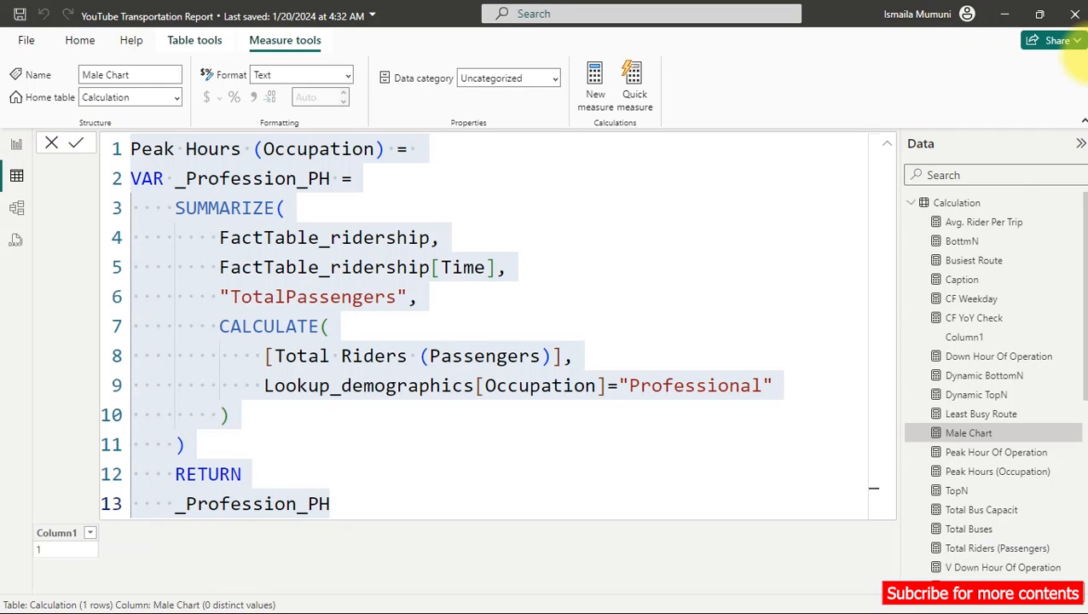
left_click(913, 204)
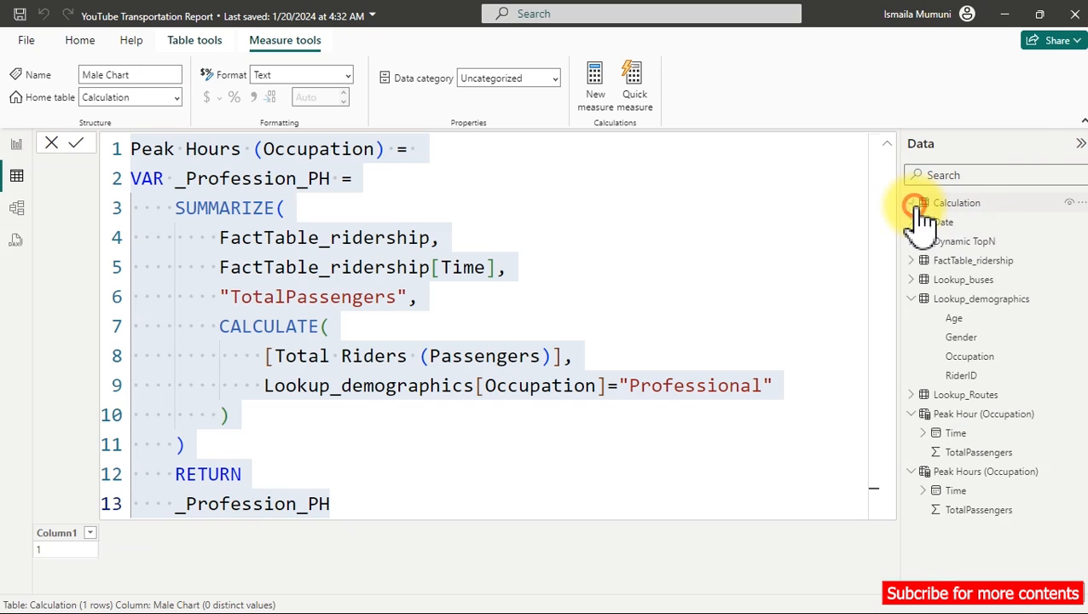
left_click(953, 299)
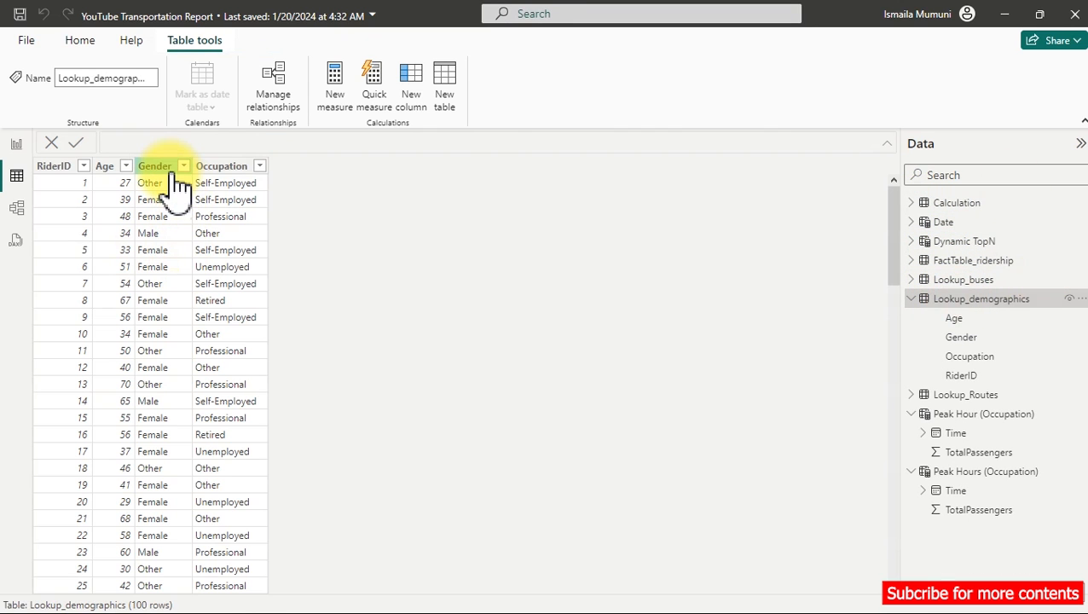
Step: Check the distinct values of the Gender column in its filter list and return to the report view
left_click(155, 166)
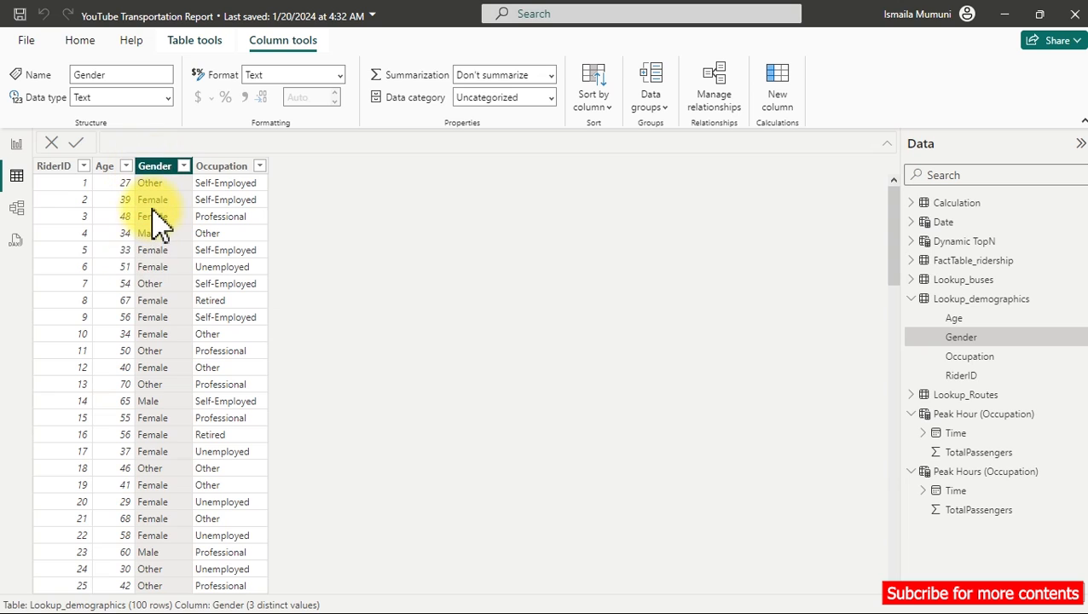
left_click(183, 166)
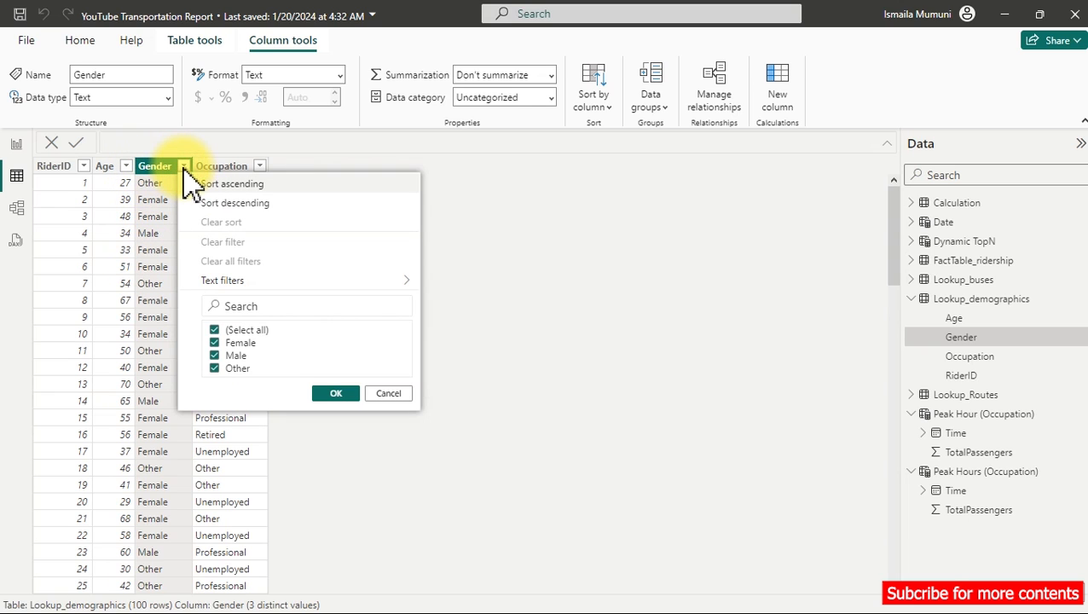
left_click(16, 145)
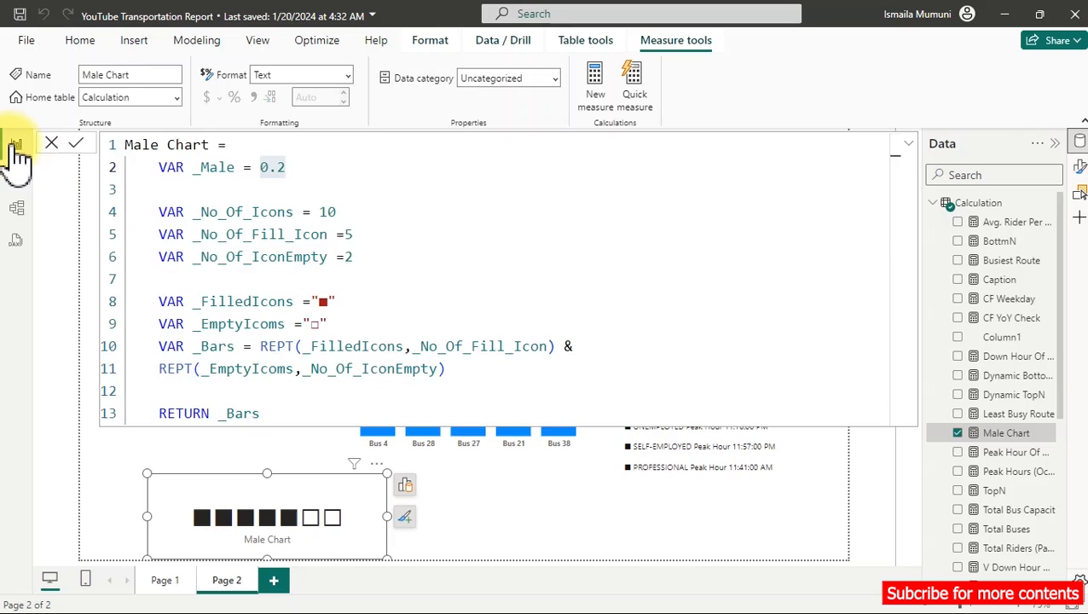
Step: In the Male Chart formula, replace the 0.2 value of _Male with an opening DIVIDE function on its own line
left_click(982, 437)
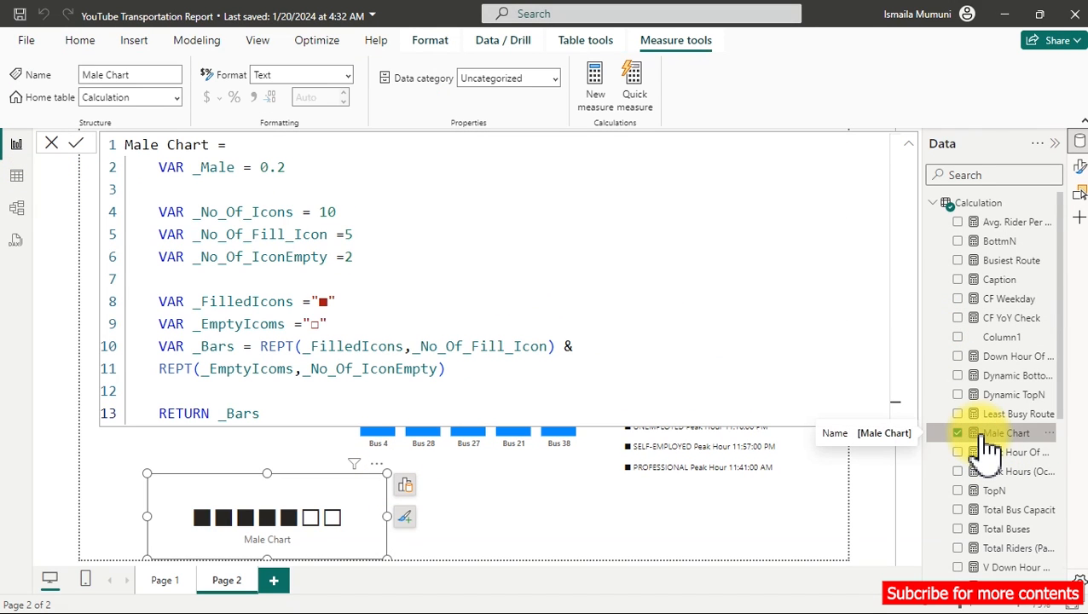
left_click_drag(260, 167, 294, 179)
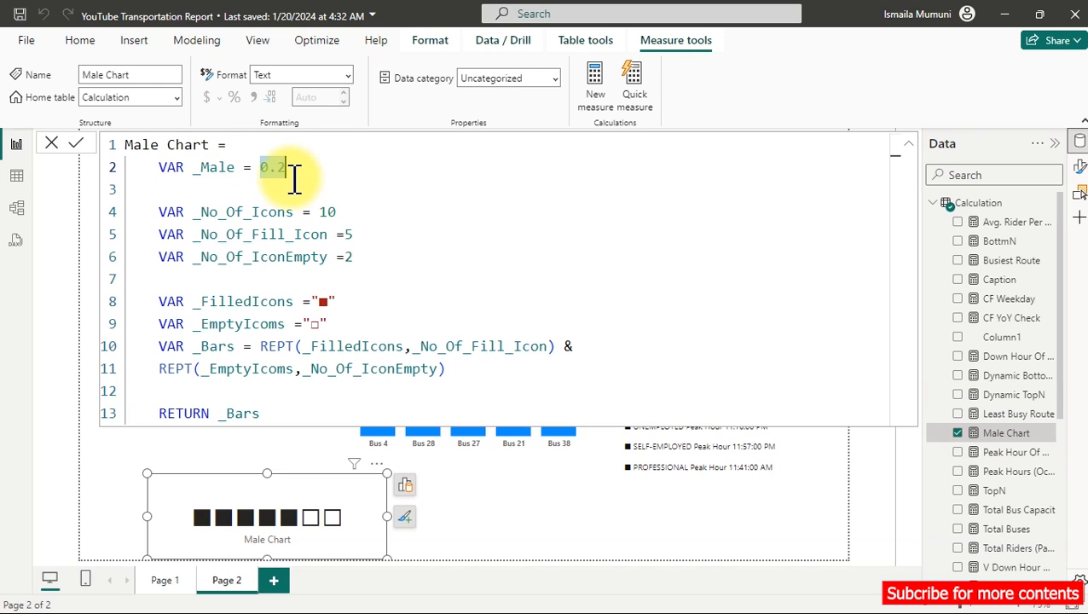
key("BackSpace")
key("Return")
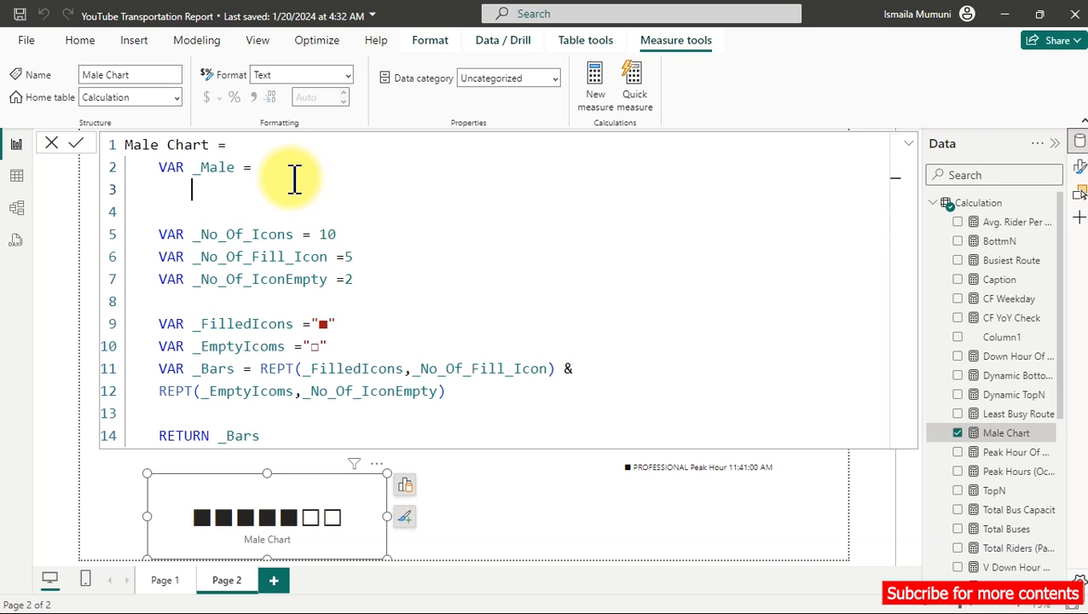
type("div")
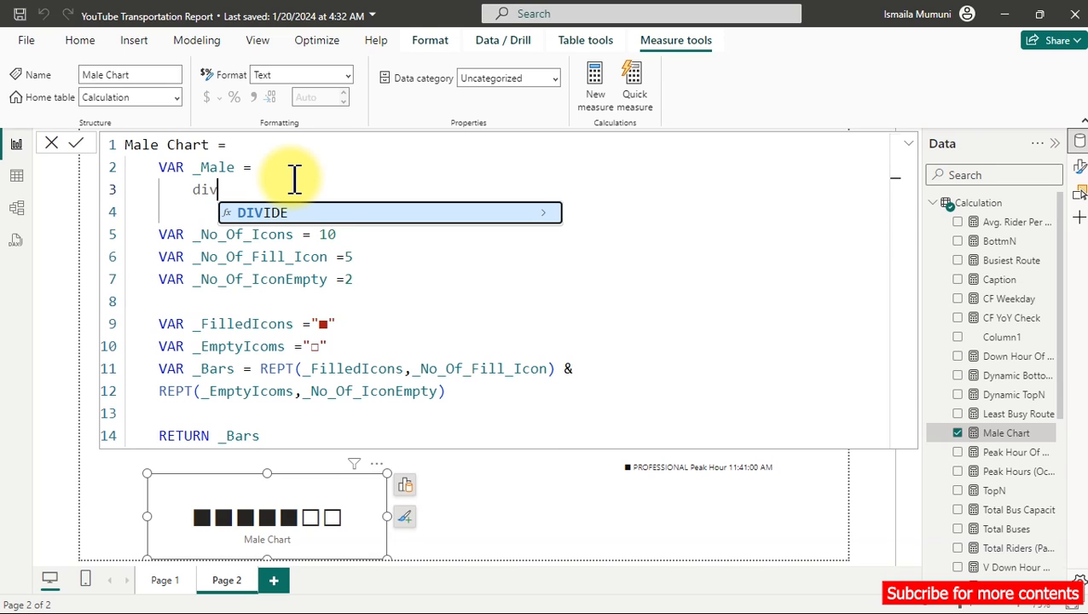
key("Tab")
key("Return")
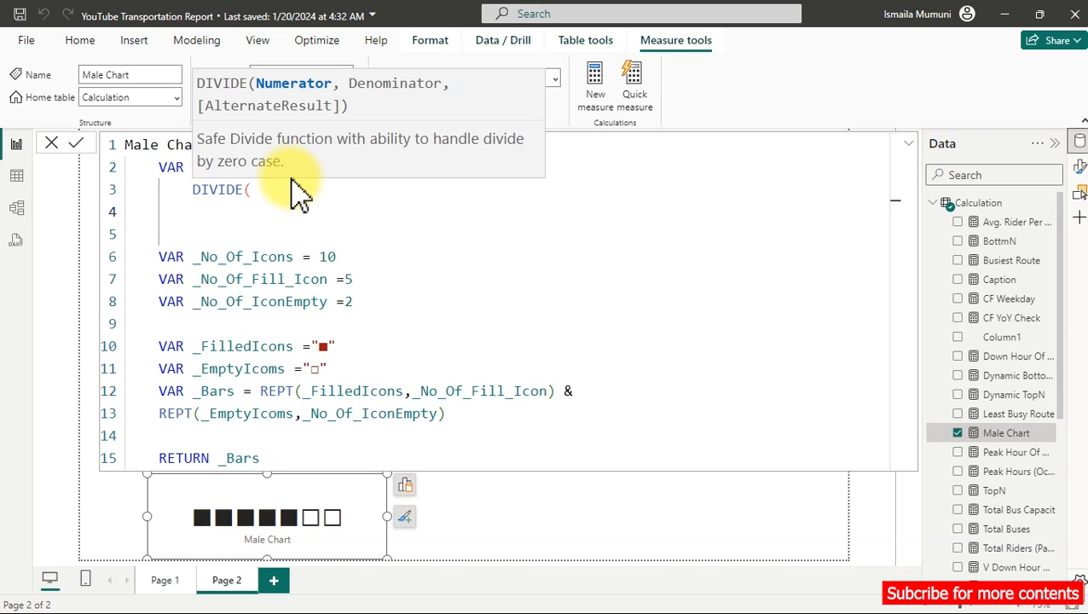
Step: Start the DIVIDE numerator with a CALCULATE function that uses [Total Riders (Passengers)] as its expression
type("c")
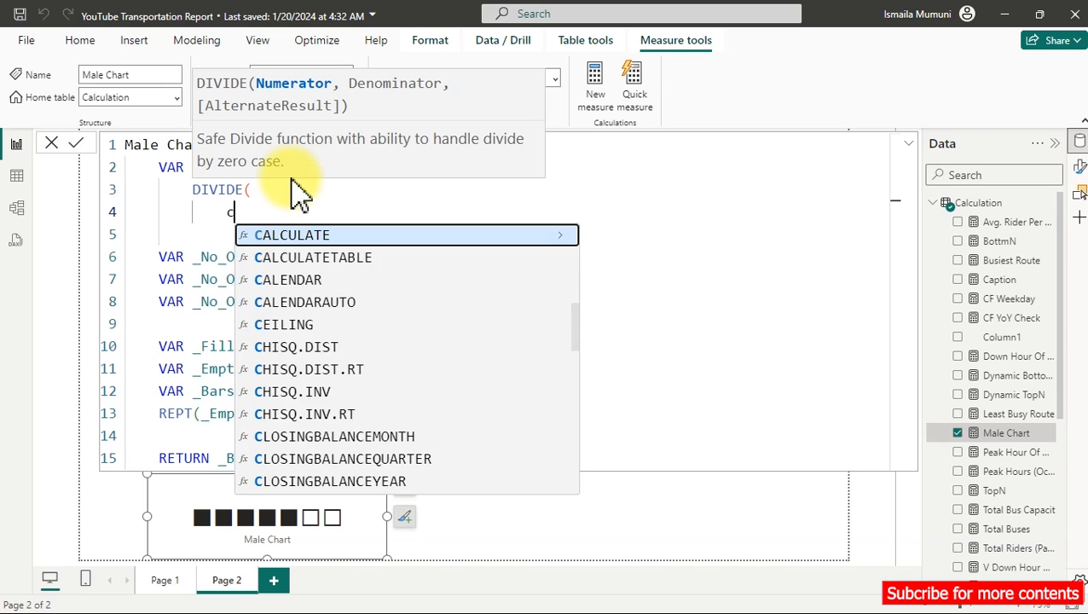
type("al")
key("Tab")
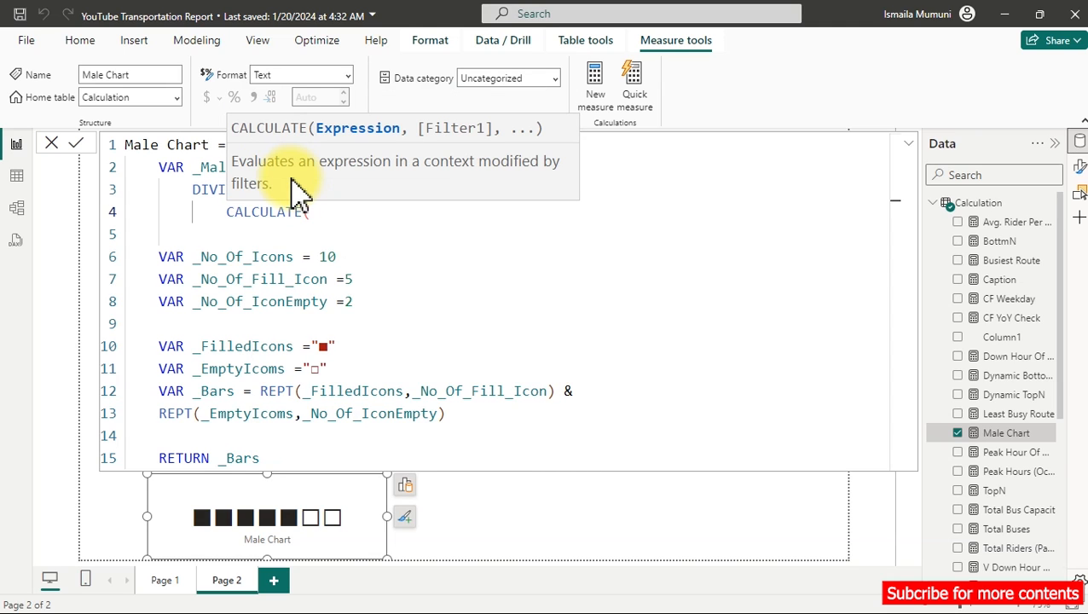
key("shift+Return")
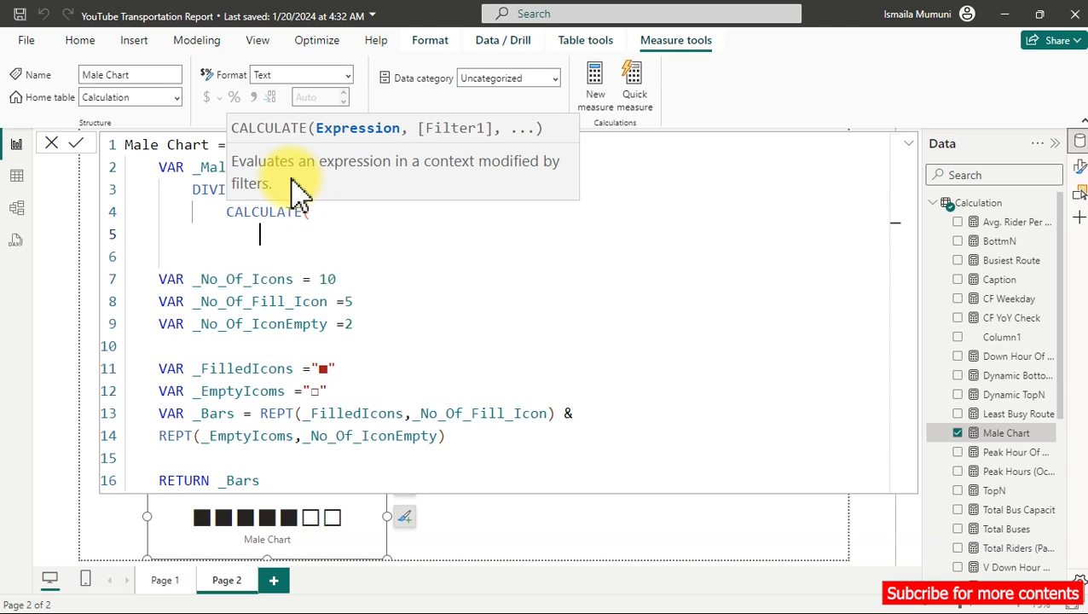
type("[")
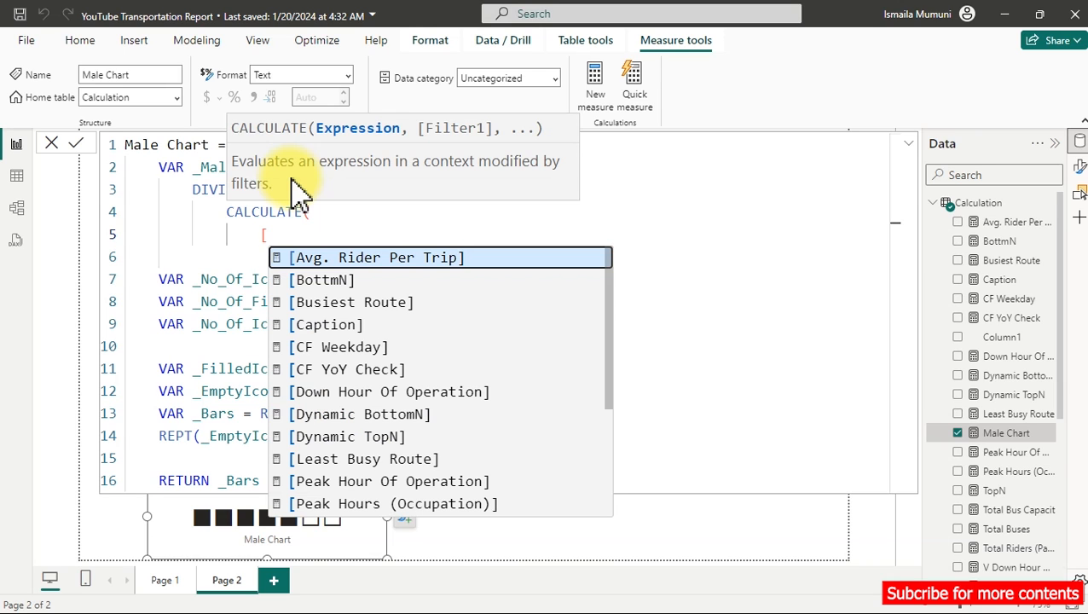
type("tot")
key("Down")
key("Down")
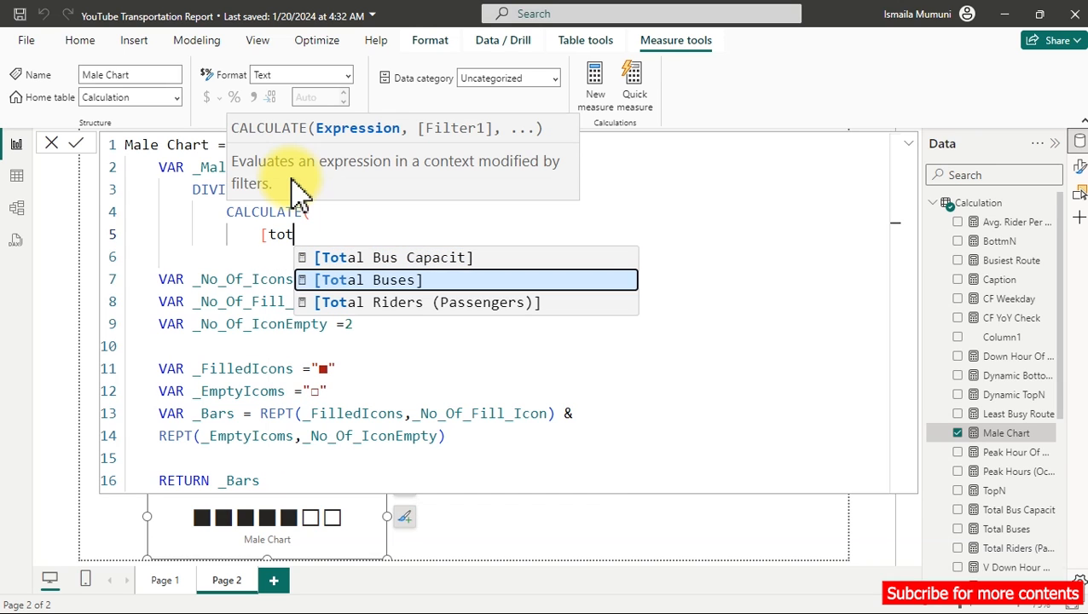
key("Tab")
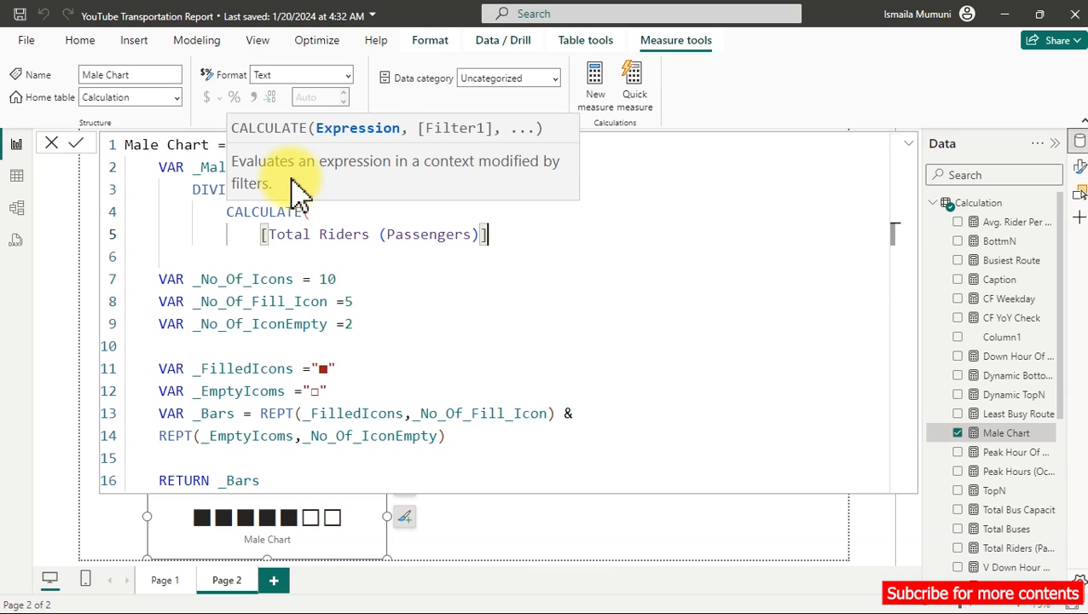
Step: Add the filter Lookup_demographics[Gender]="Male" to CALCULATE and close the function with a comma after it
type(",")
key("shift+Return")
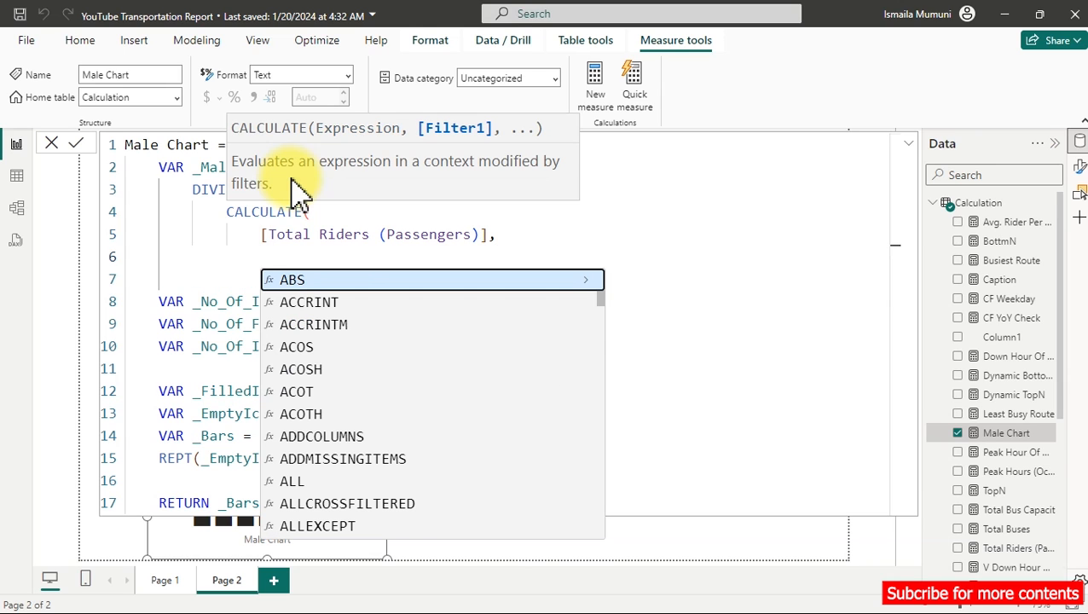
type("g")
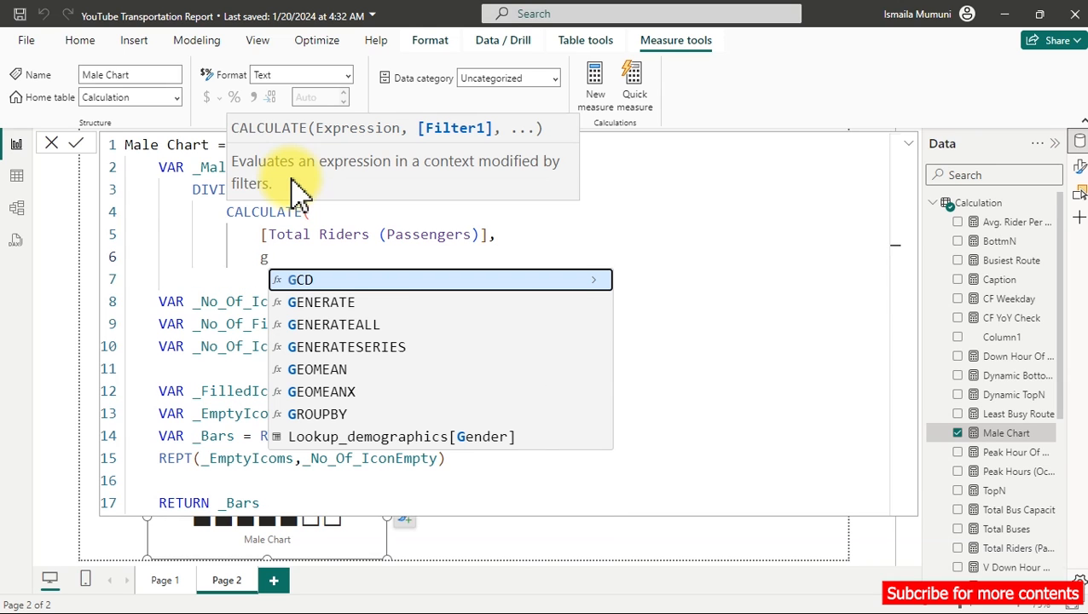
key("BackSpace")
type("gen")
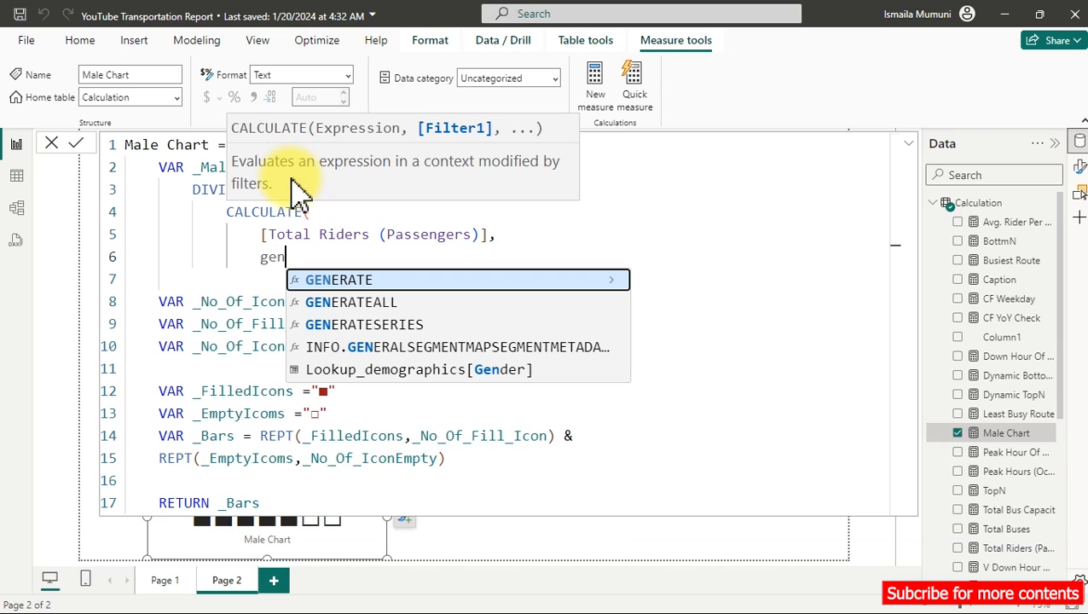
key("Down")
key("Down")
key("Down")
key("Down")
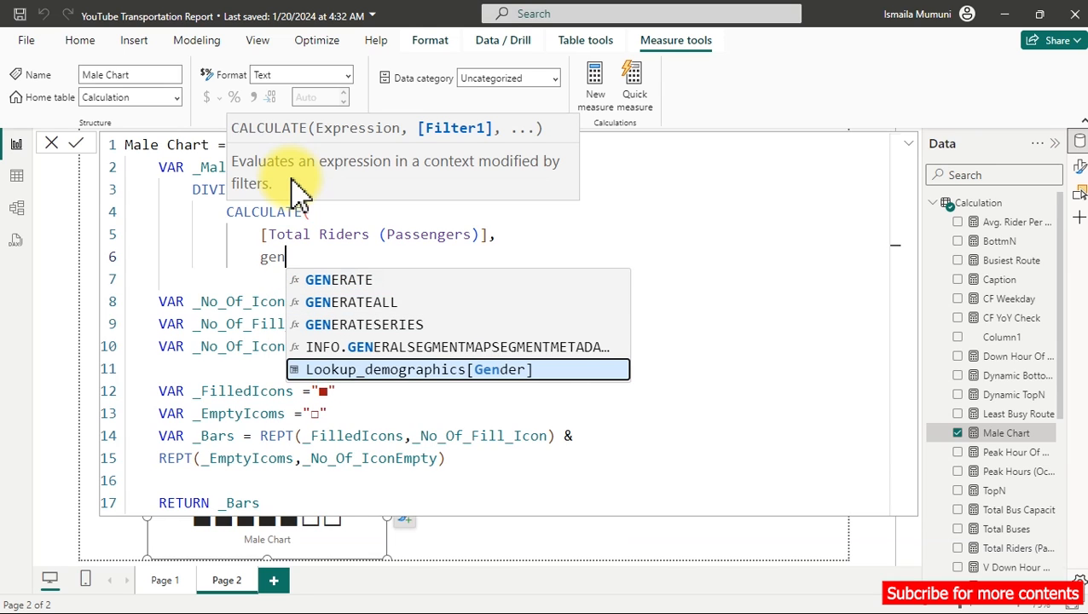
key("Tab")
type("=\"Male\"")
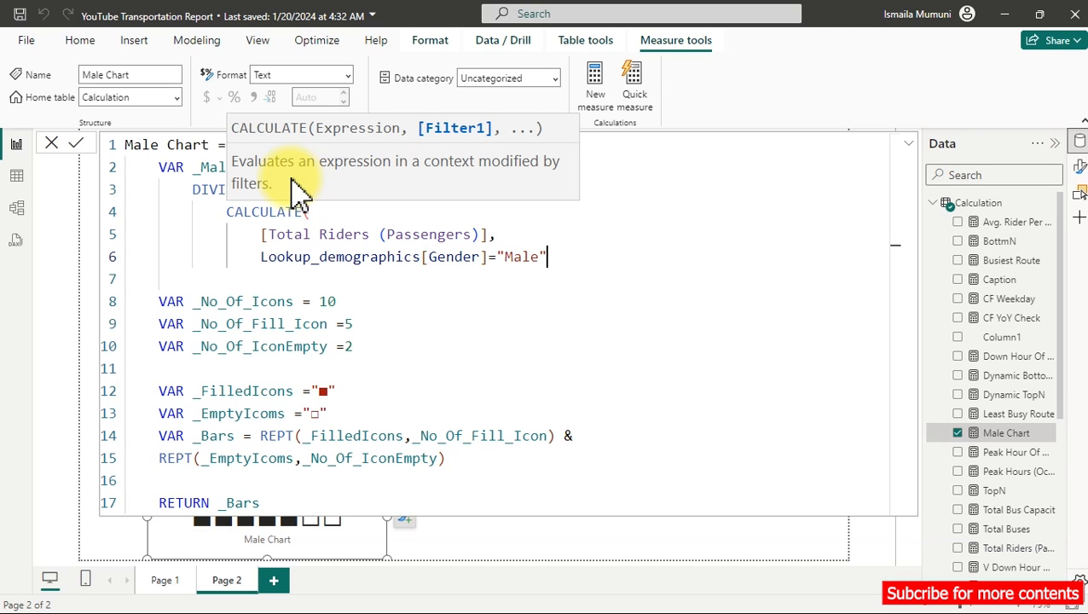
key("Return")
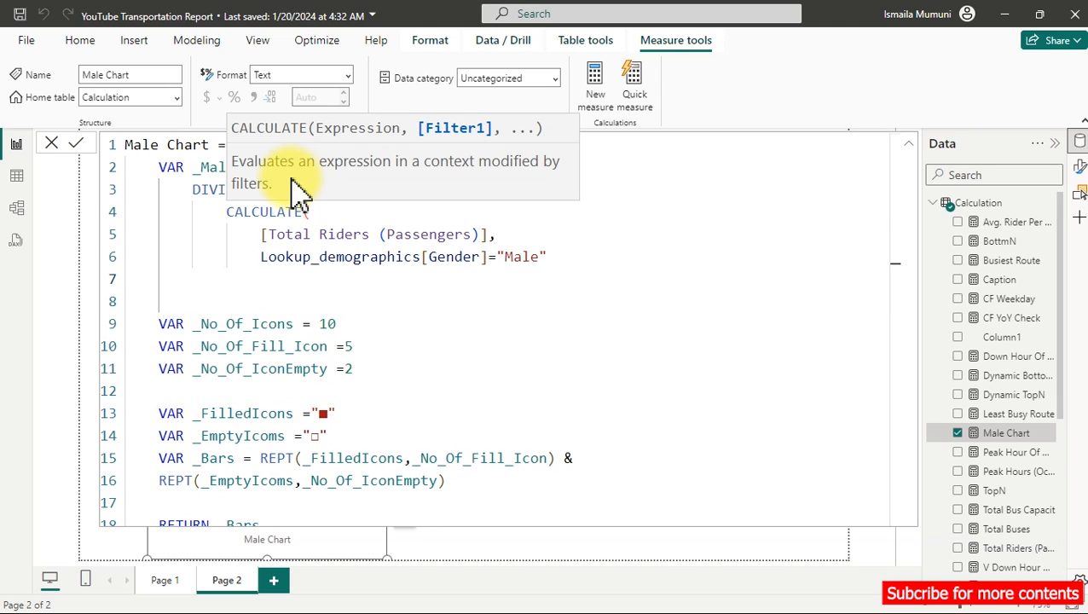
type("),")
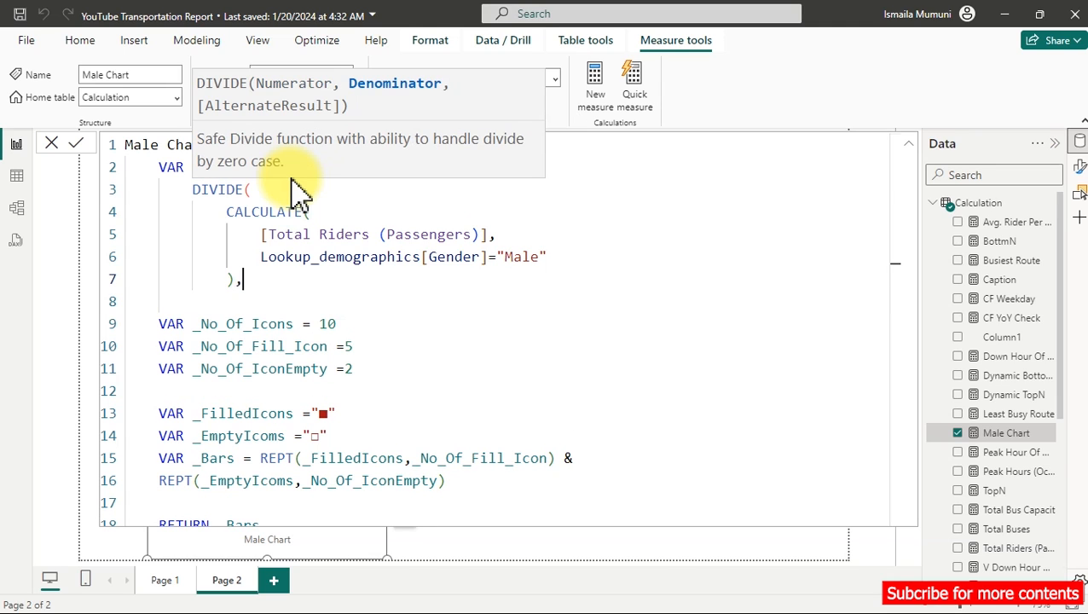
Step: Add [Total Riders (Passengers)] as the DIVIDE denominator and close the function on a new line
key("Return")
type("[")
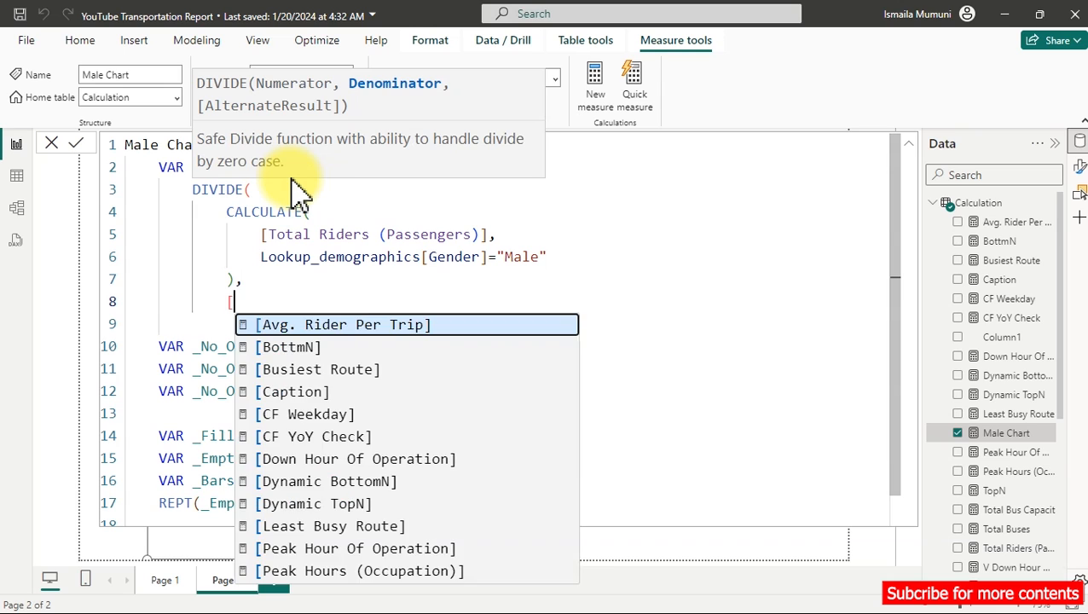
type("to")
key("Down")
key("Down")
key("Down")
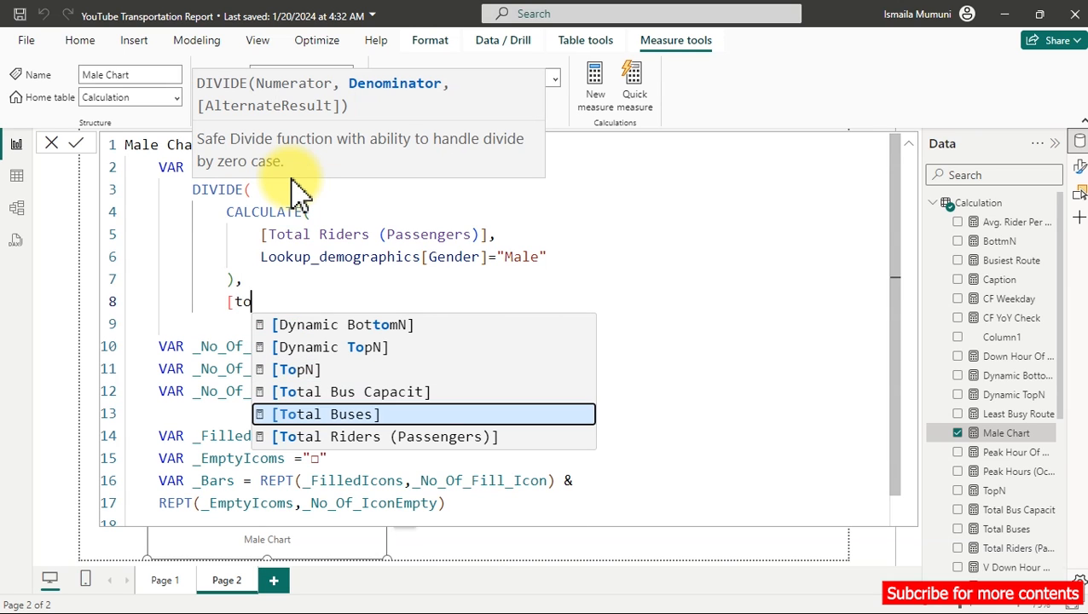
key("Tab")
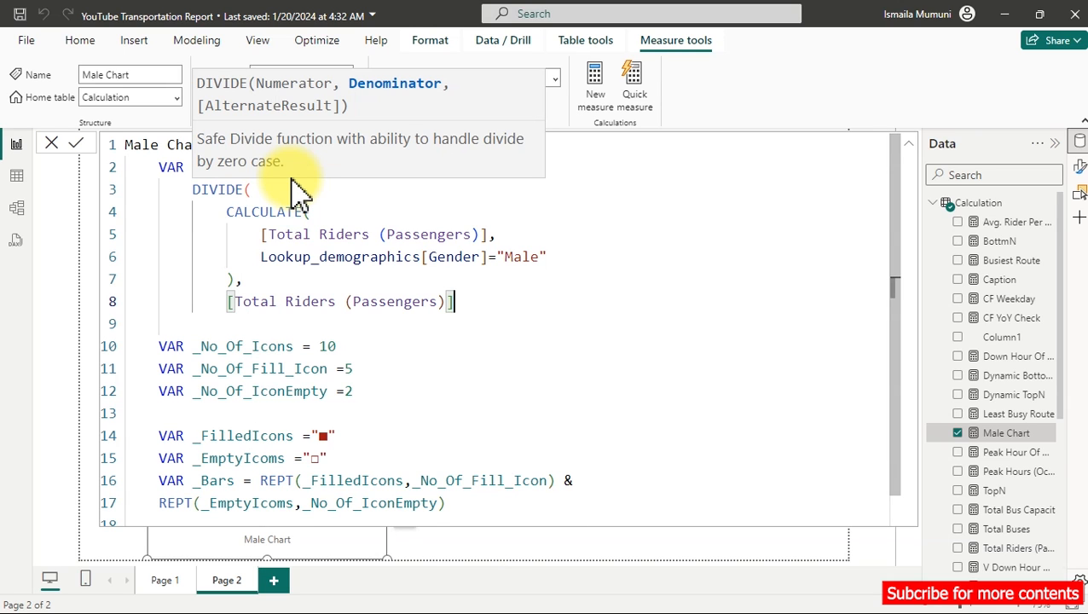
key("Return")
type(")")
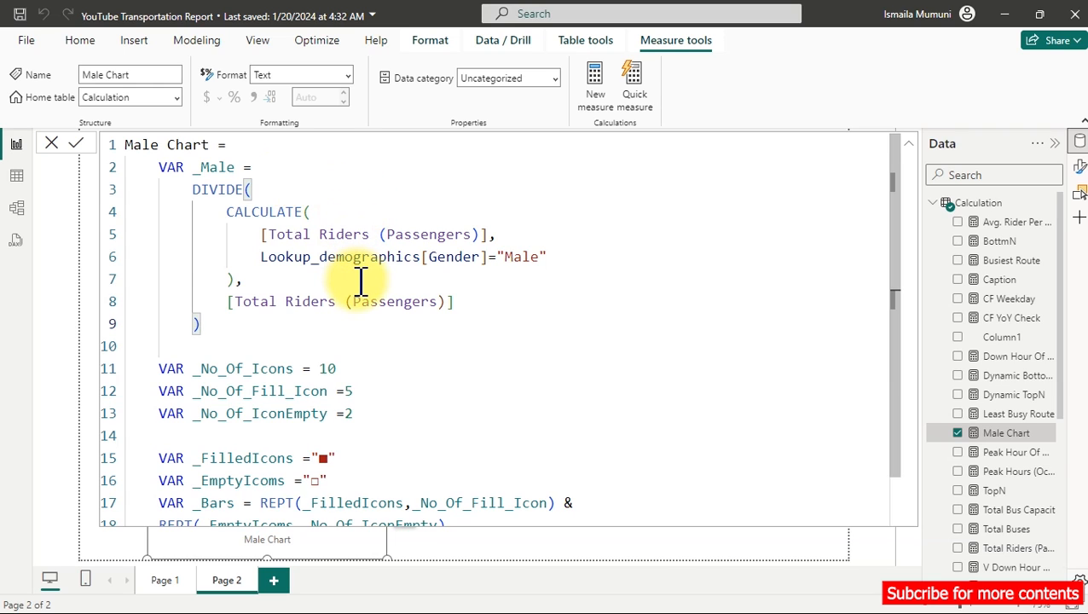
Step: Replace the fixed value of _No_Of_Fill_Icon with _Male * _No_Of_Icons
double_click(347, 390)
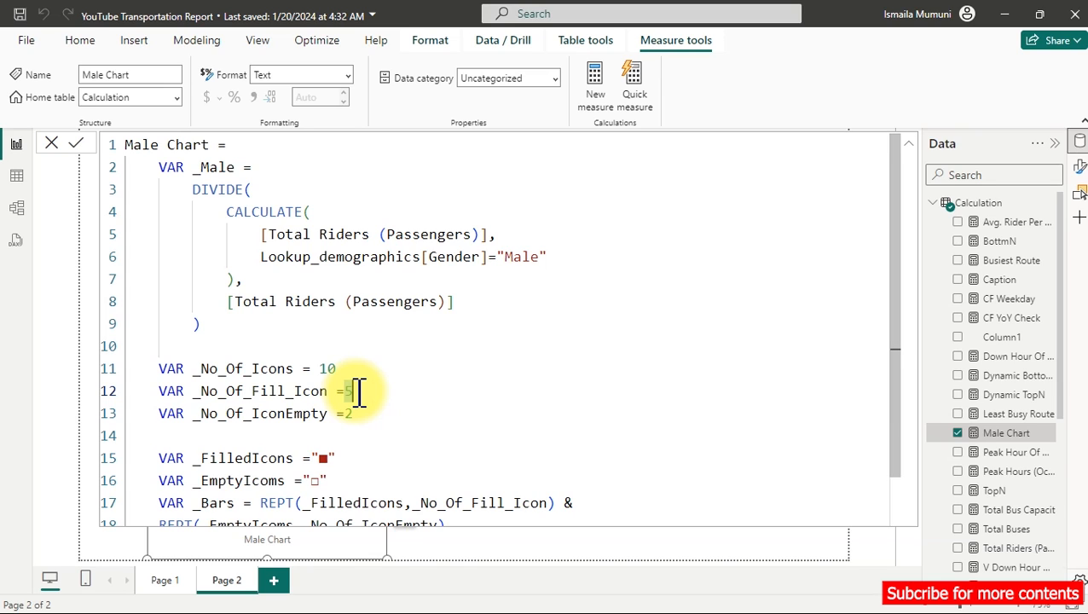
key("BackSpace")
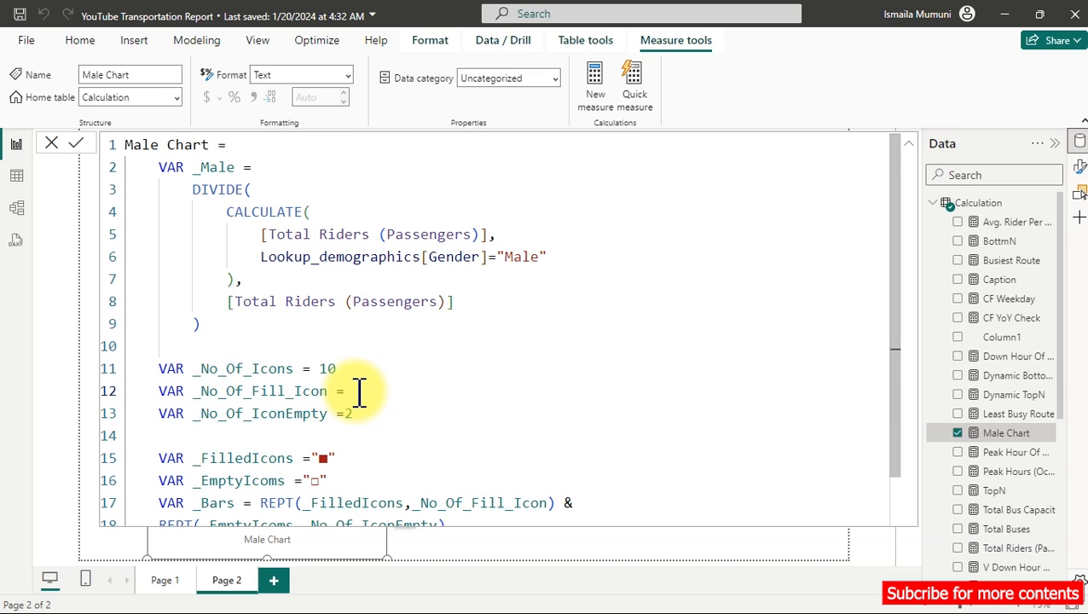
type("_")
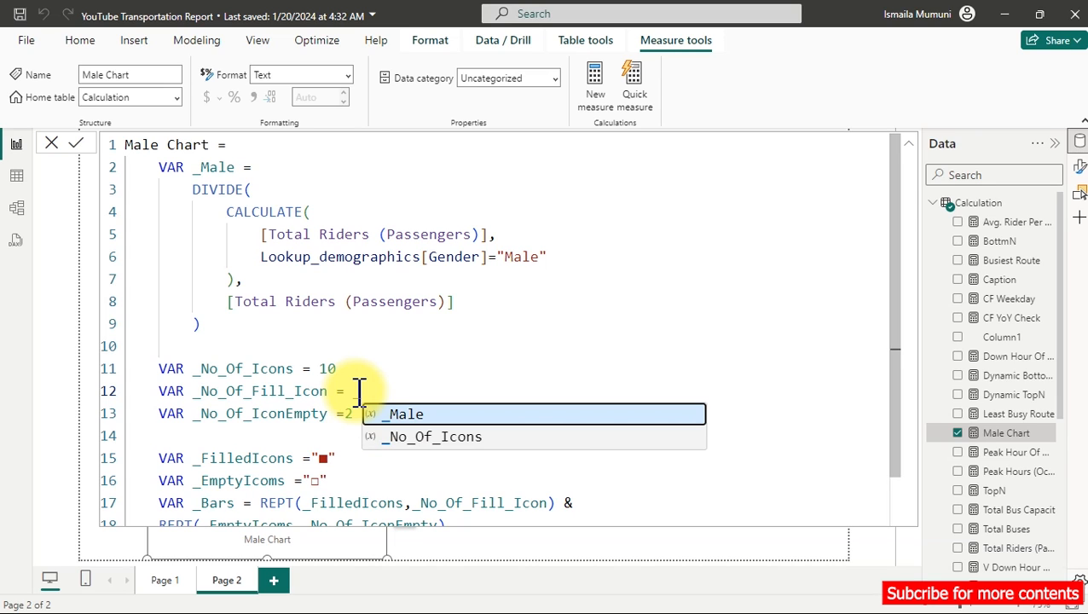
key("Tab")
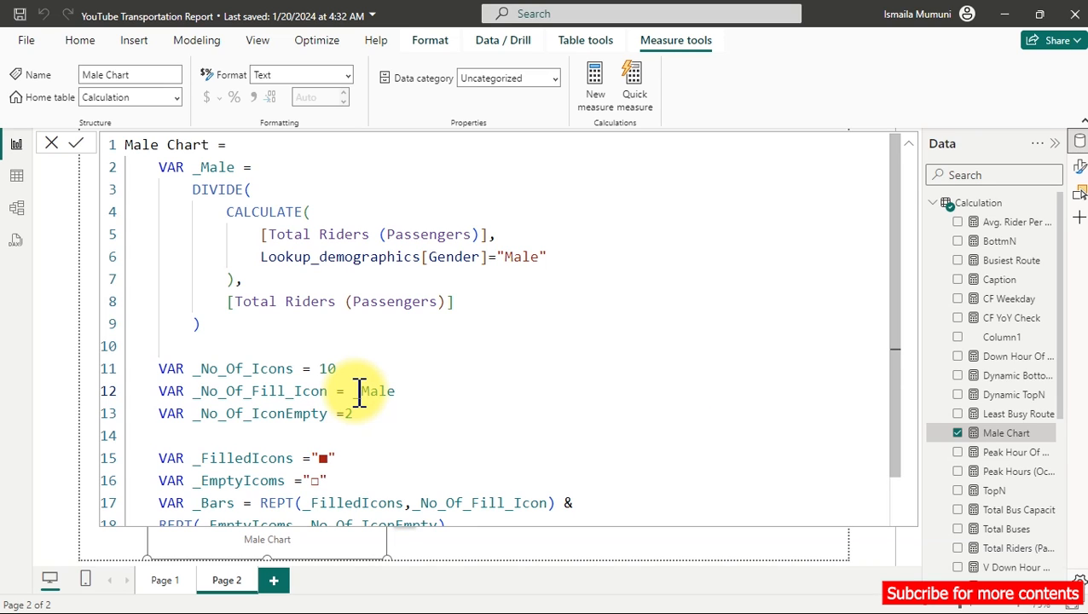
type("* _")
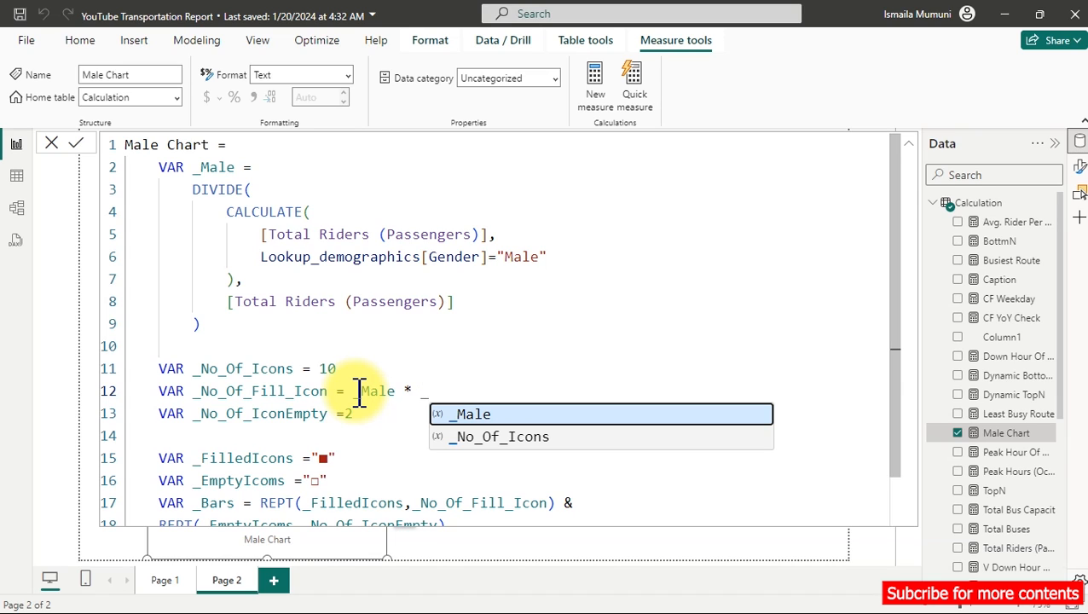
key("Down")
key("Tab")
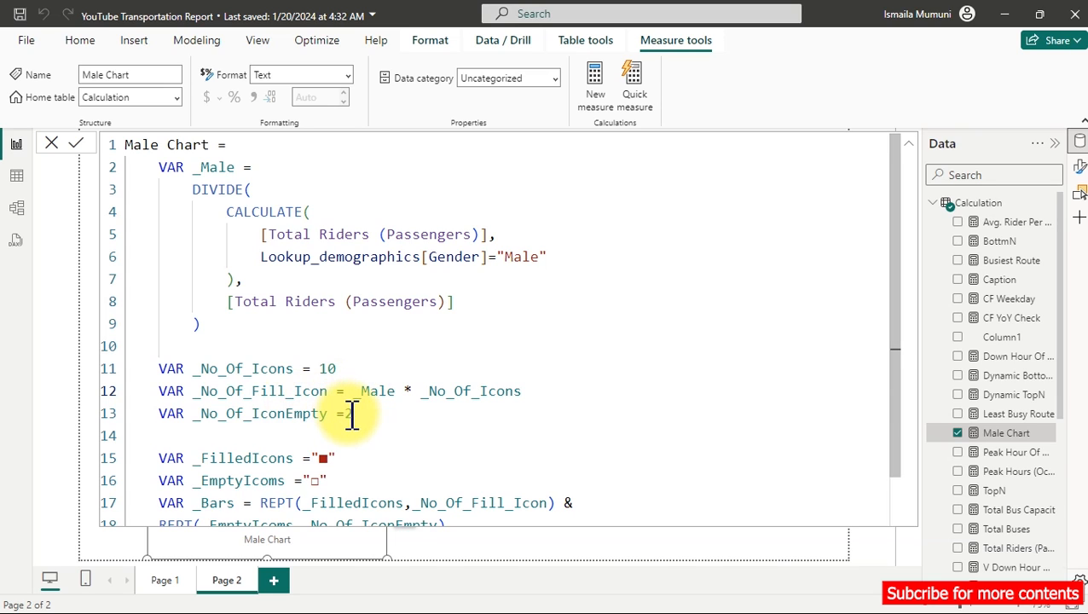
Step: Replace the fixed value of _No_Of_IconEmpty with _No_Of_Icons - _No_Of_Fill_Icon
left_click_drag(346, 414, 362, 416)
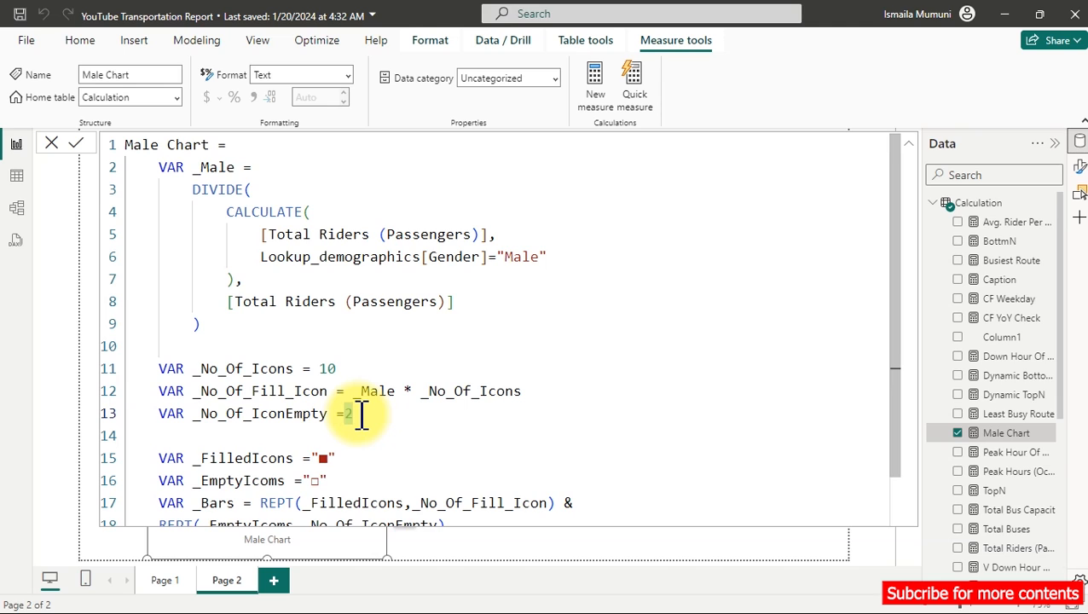
key("BackSpace")
type("_")
key("Down")
key("Down")
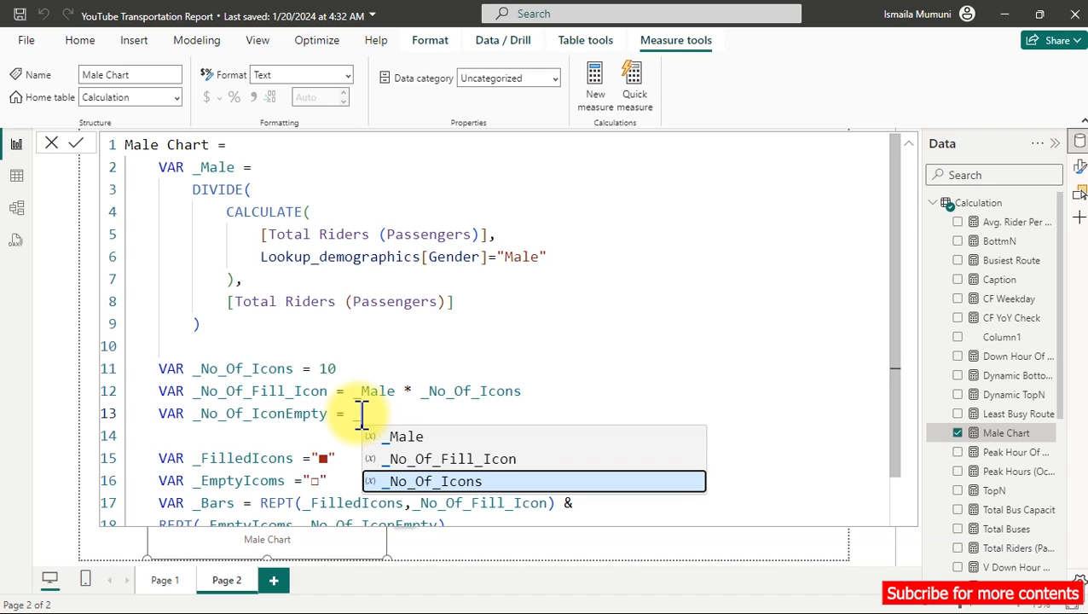
key("Tab")
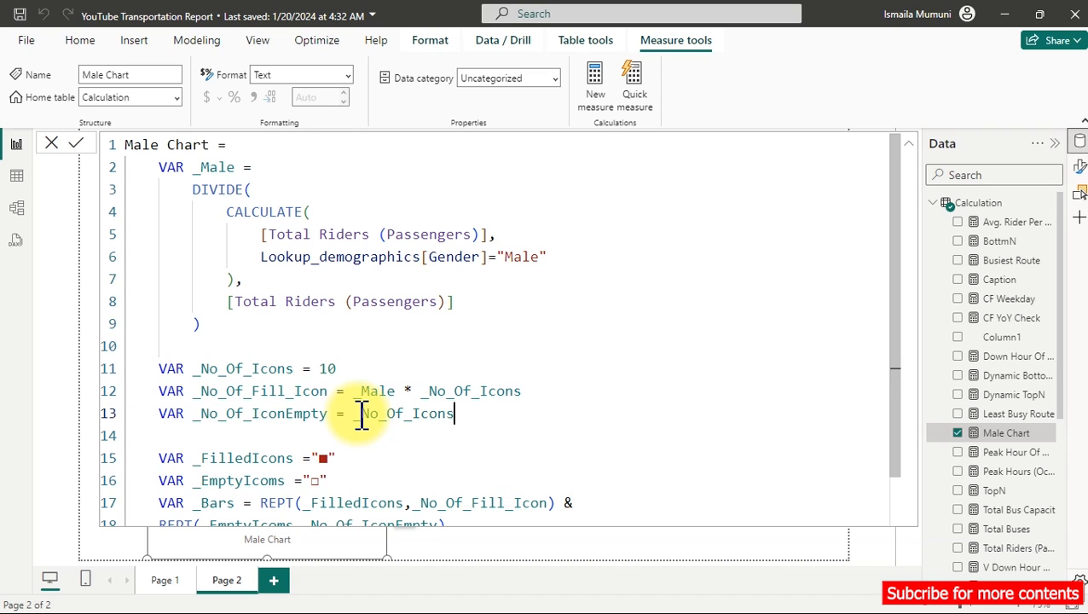
type("- _")
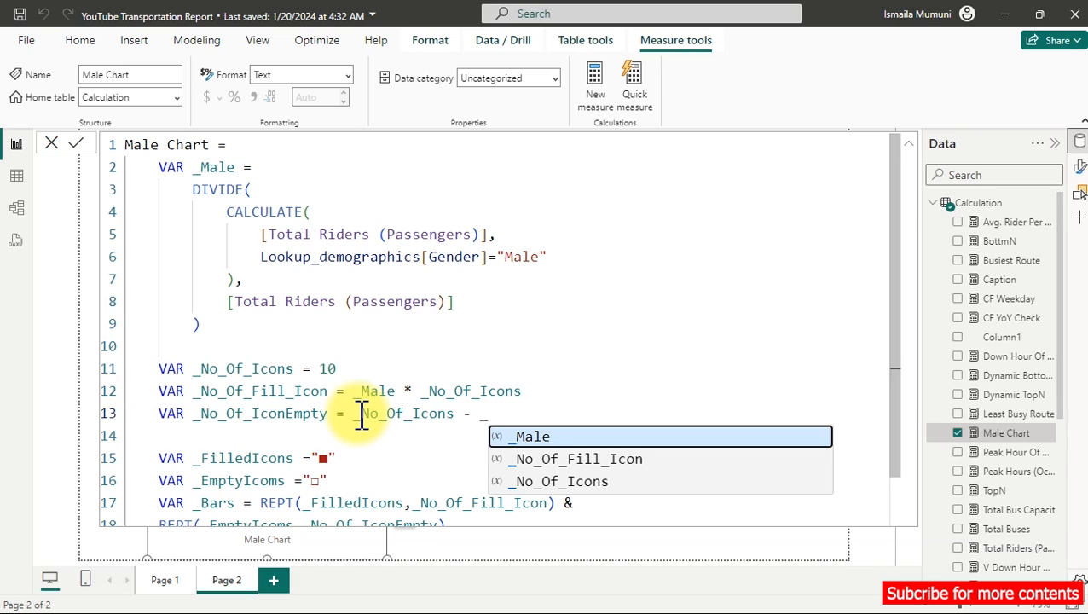
key("Down")
key("Tab")
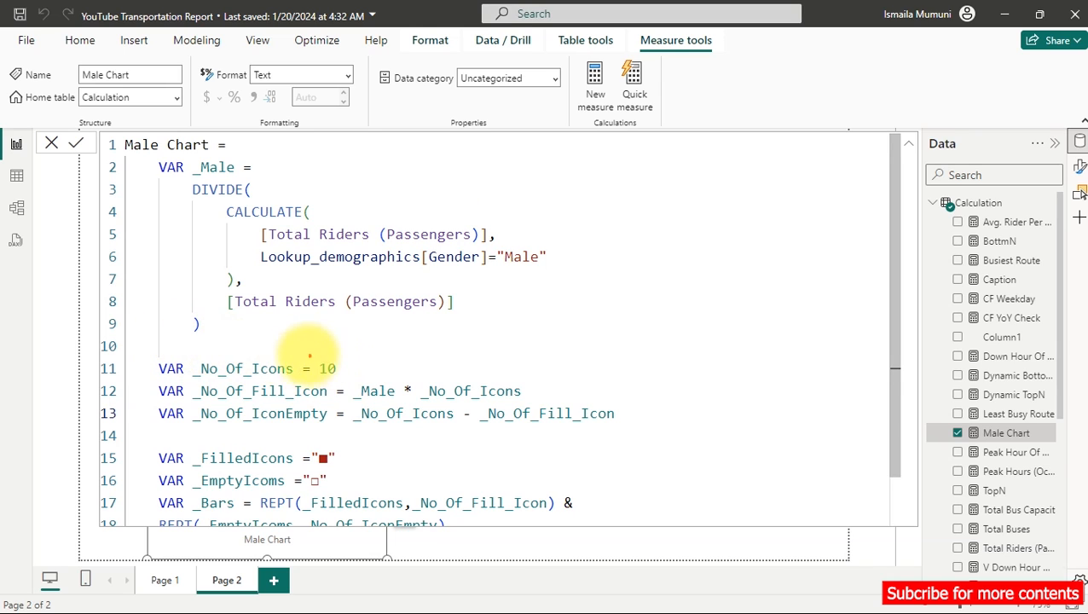
mouse_move(189, 347)
left_mouse_down()
mouse_move(205, 381)
mouse_move(349, 381)
left_mouse_up()
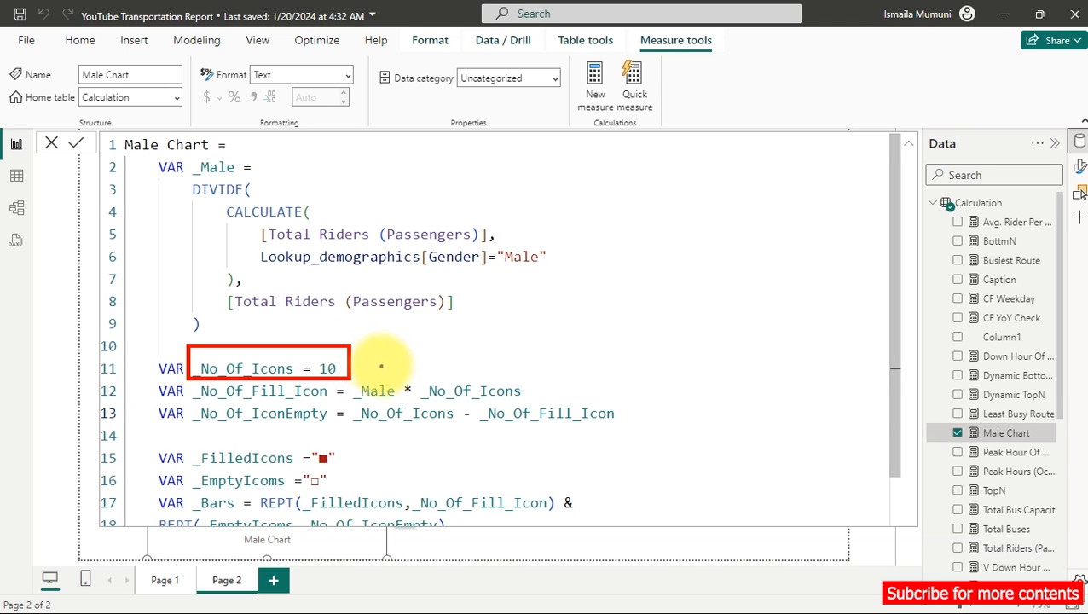
mouse_move(619, 199)
left_mouse_down()
mouse_move(620, 217)
mouse_move(628, 195)
mouse_move(615, 202)
mouse_move(678, 196)
left_mouse_up()
left_click_drag(678, 223, 701, 210)
mouse_move(732, 176)
left_mouse_down()
mouse_move(723, 195)
mouse_move(733, 178)
left_mouse_up()
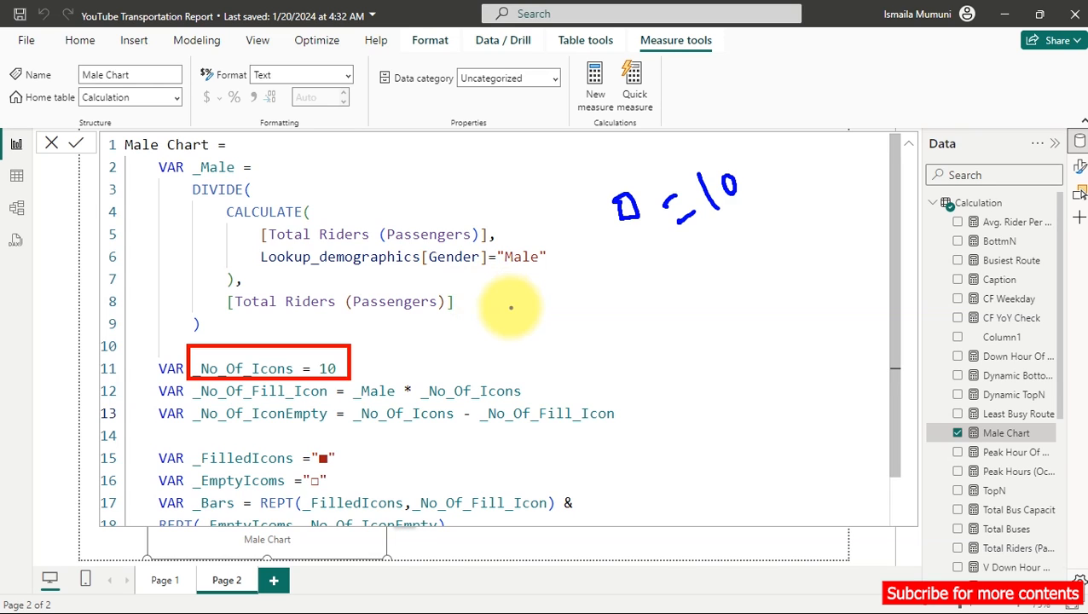
left_click(625, 205)
left_click_drag(625, 203, 631, 210)
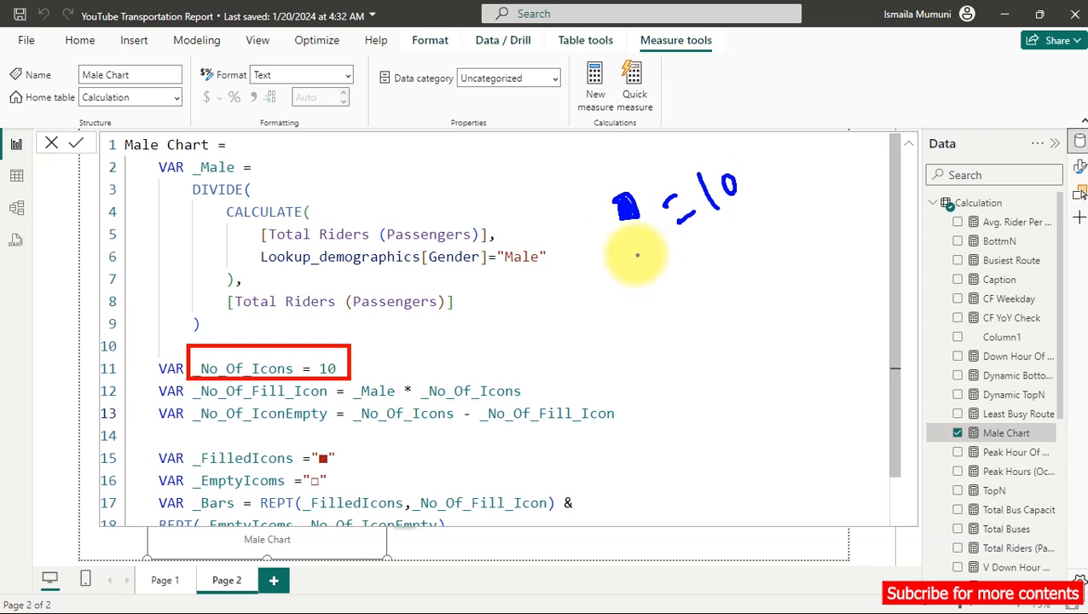
left_click_drag(654, 266, 638, 261)
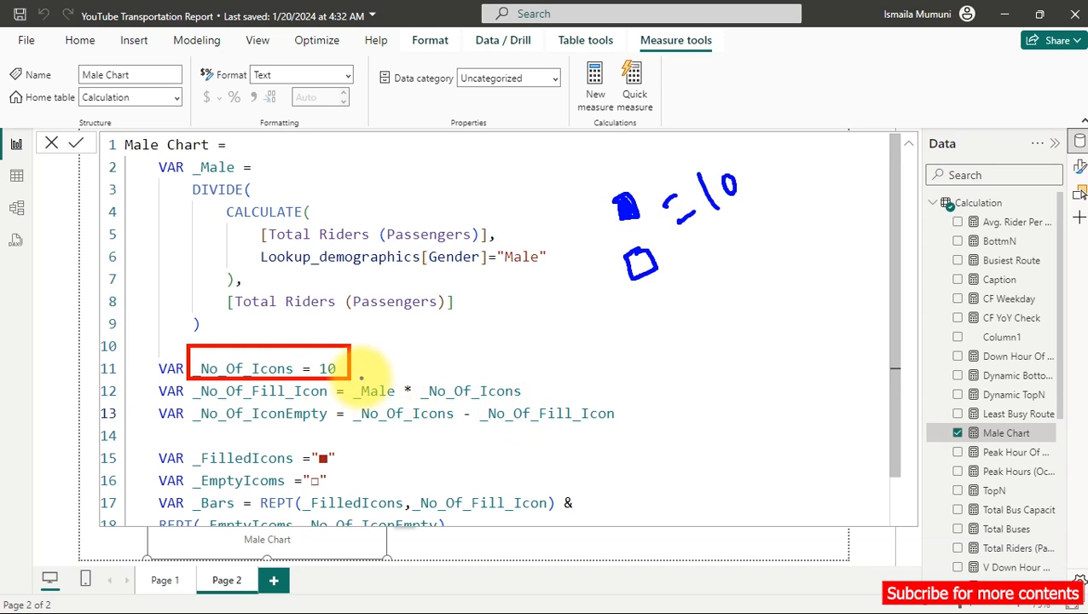
mouse_move(350, 380)
left_mouse_down()
mouse_move(357, 397)
mouse_move(404, 403)
left_mouse_up()
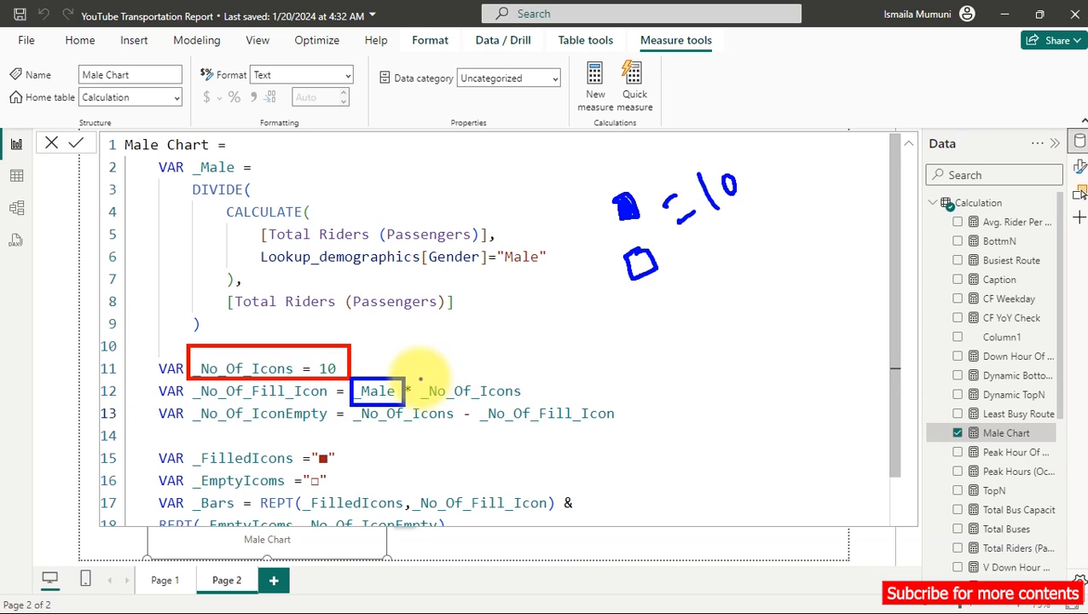
left_click_drag(417, 380, 531, 402)
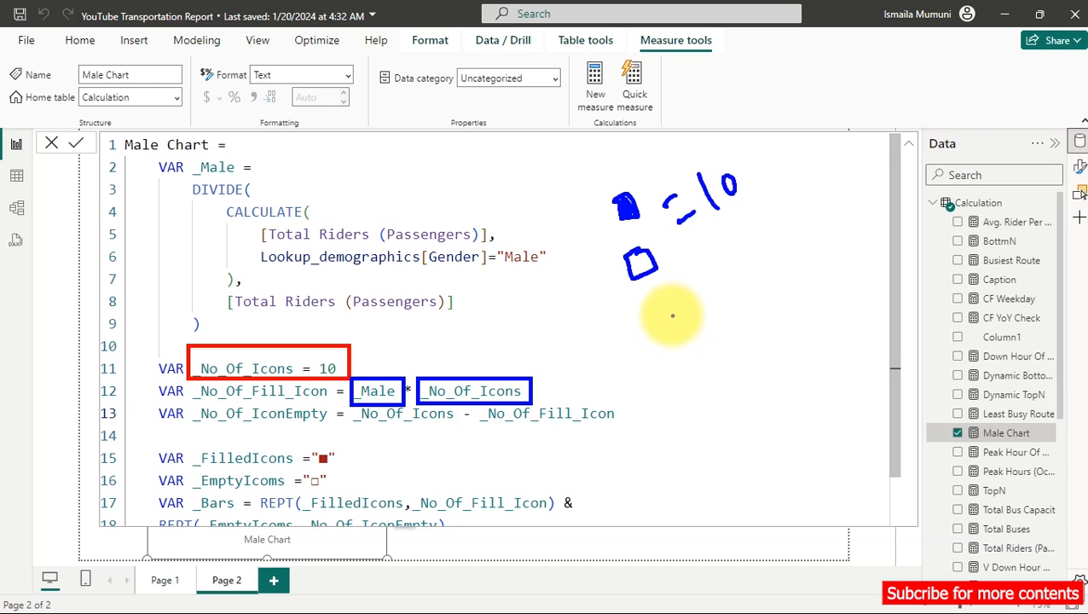
left_click_drag(674, 305, 676, 324)
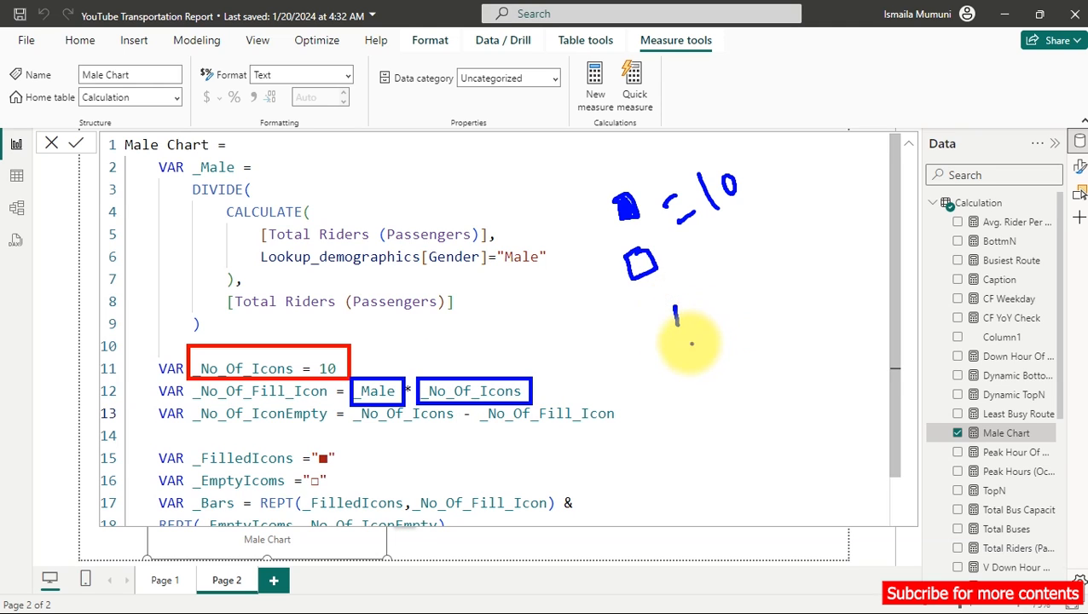
mouse_move(699, 316)
left_mouse_down()
mouse_move(733, 310)
mouse_move(766, 285)
left_mouse_up()
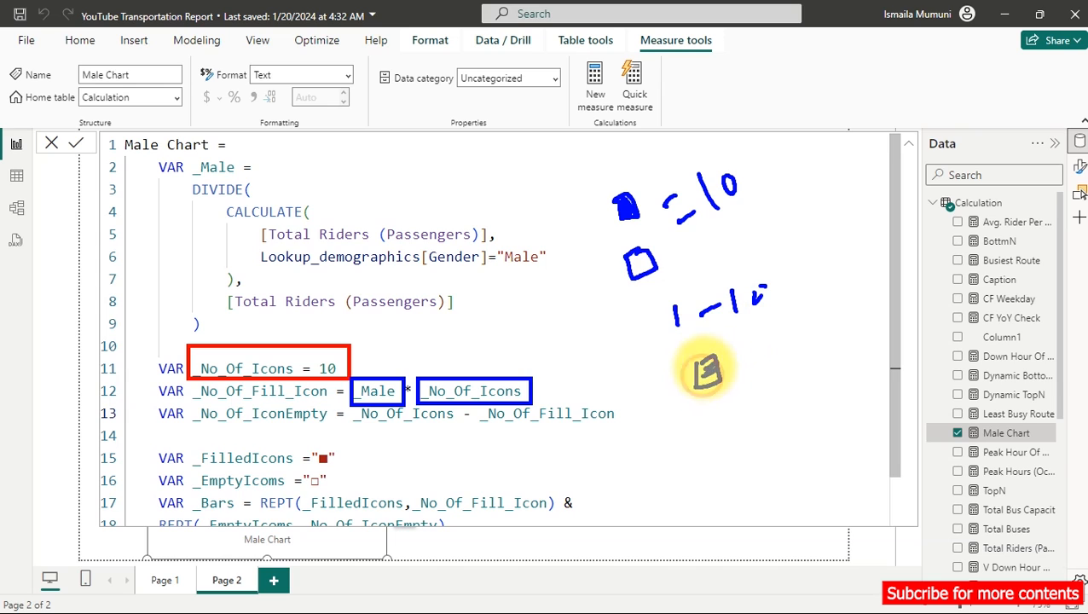
left_click_drag(699, 361, 722, 361)
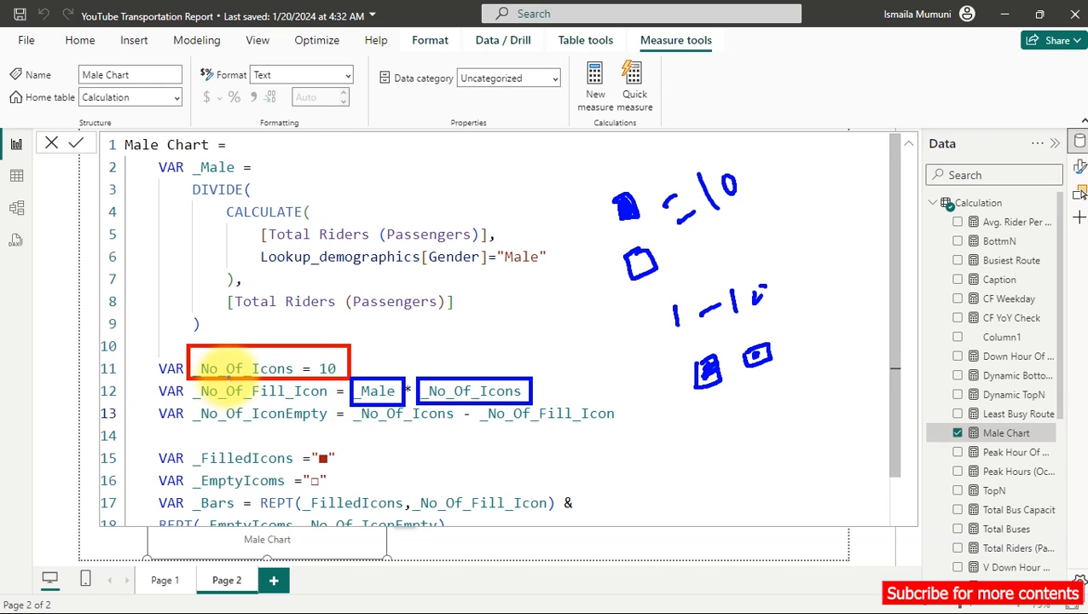
key("Escape")
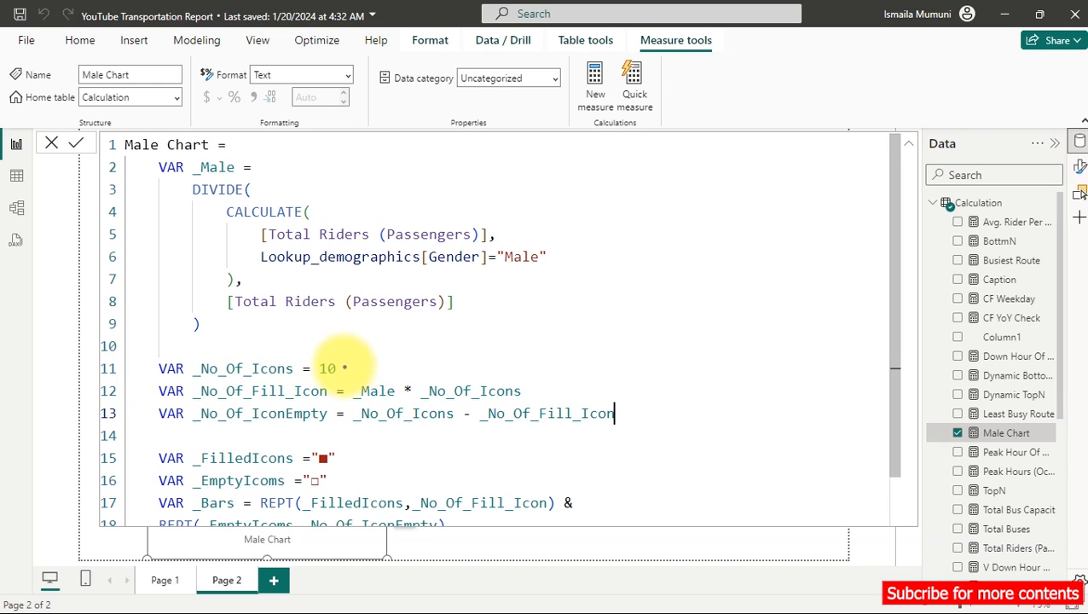
left_click_drag(347, 363, 380, 350)
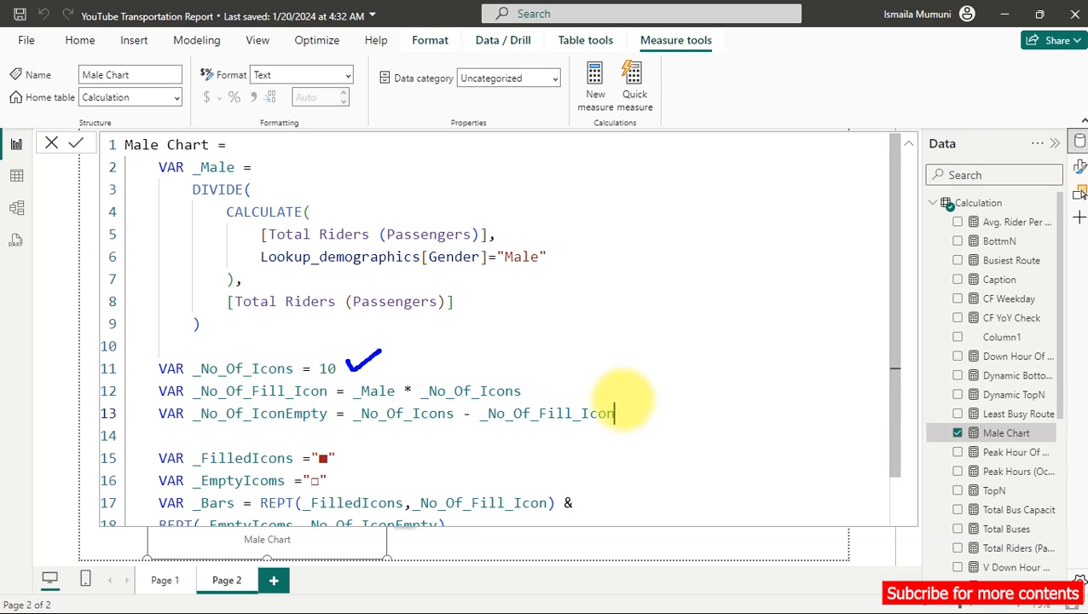
mouse_move(679, 312)
left_mouse_down()
mouse_move(693, 337)
mouse_move(675, 314)
left_mouse_up()
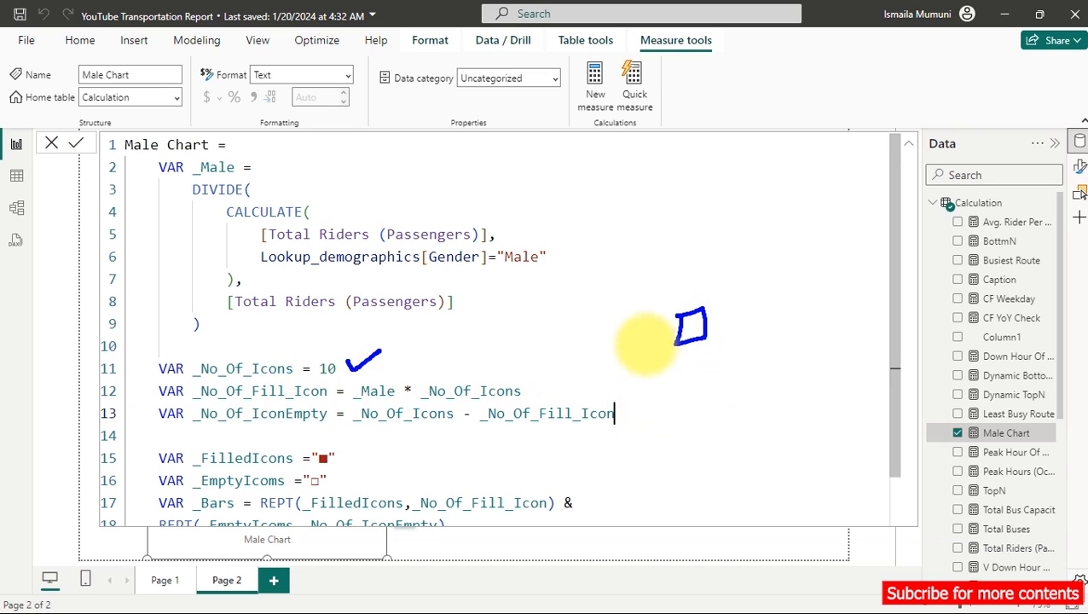
key("Escape")
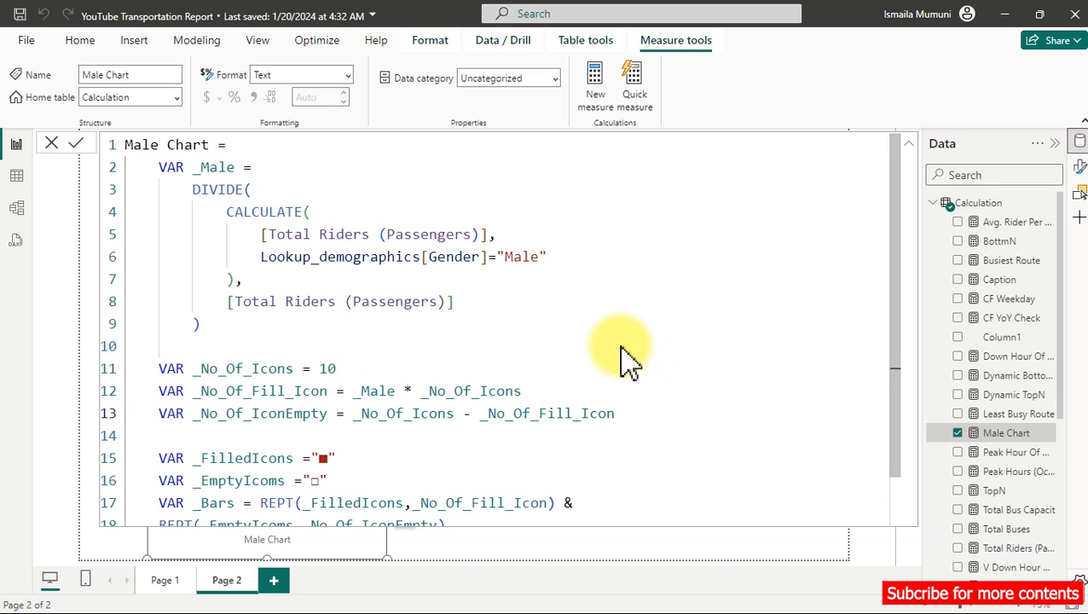
Step: Close the Male Chart formula and move its card closer to the left edge of the report page
left_click(621, 347)
left_click(1006, 338)
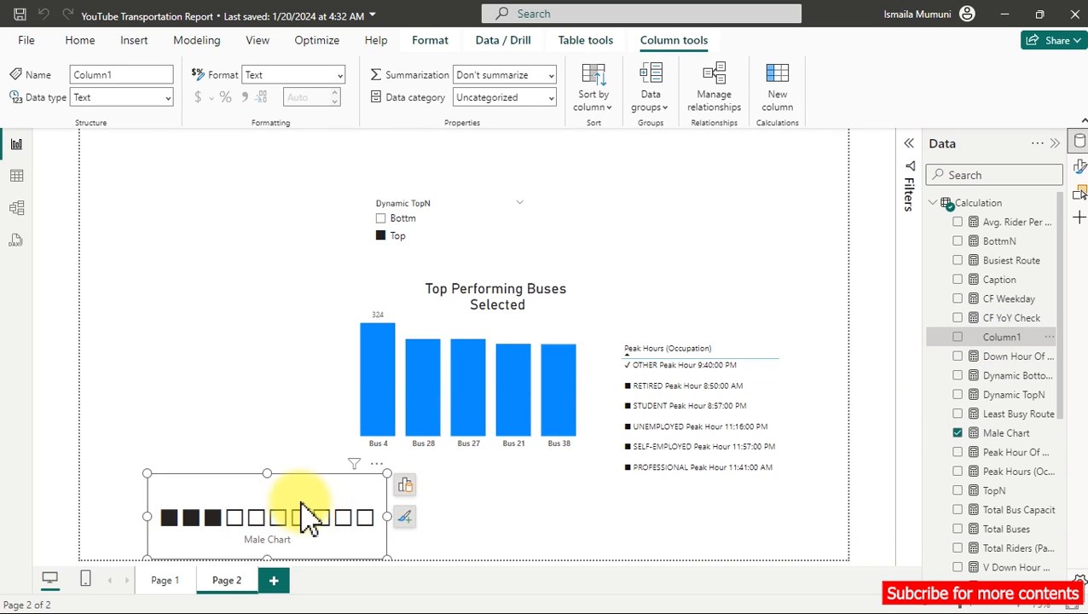
left_click_drag(305, 477, 266, 473)
left_click(250, 377)
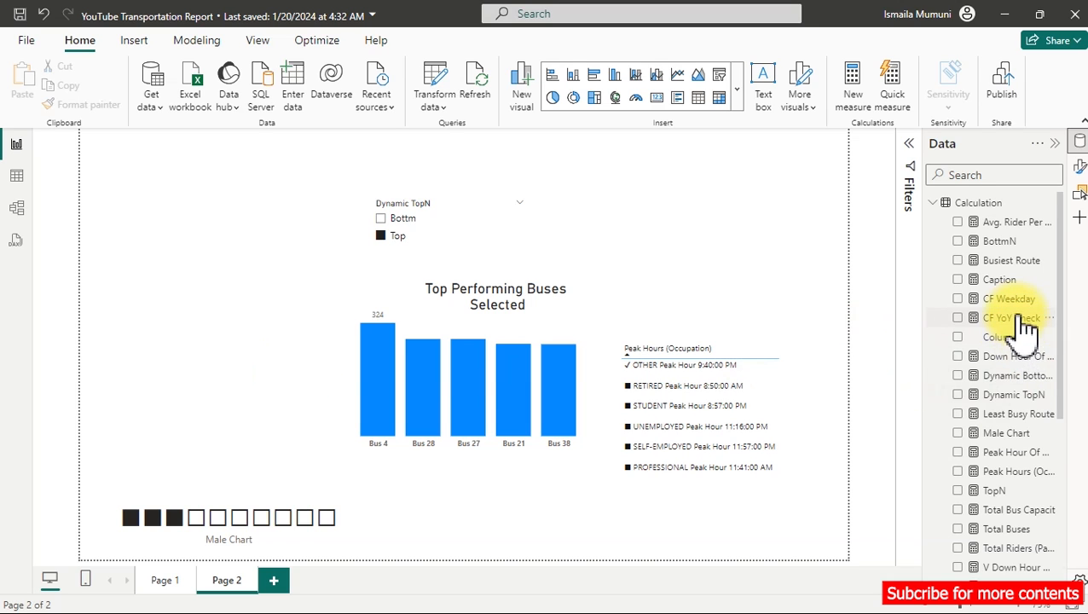
Step: Copy the whole DIVIDE expression of the _Male variable from the Male Chart measure
left_click(214, 478)
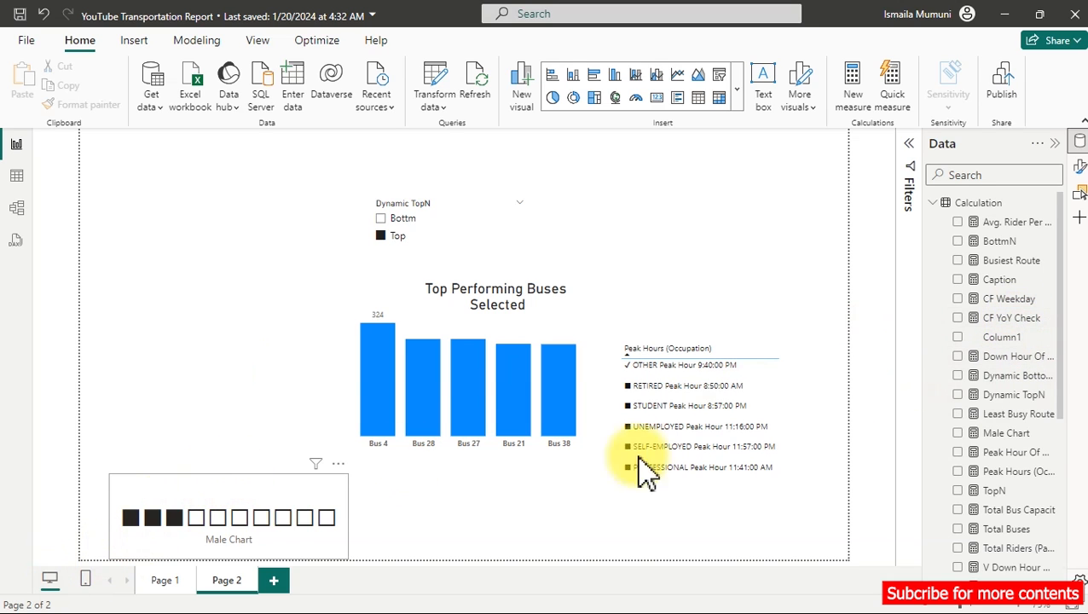
left_click(1006, 433)
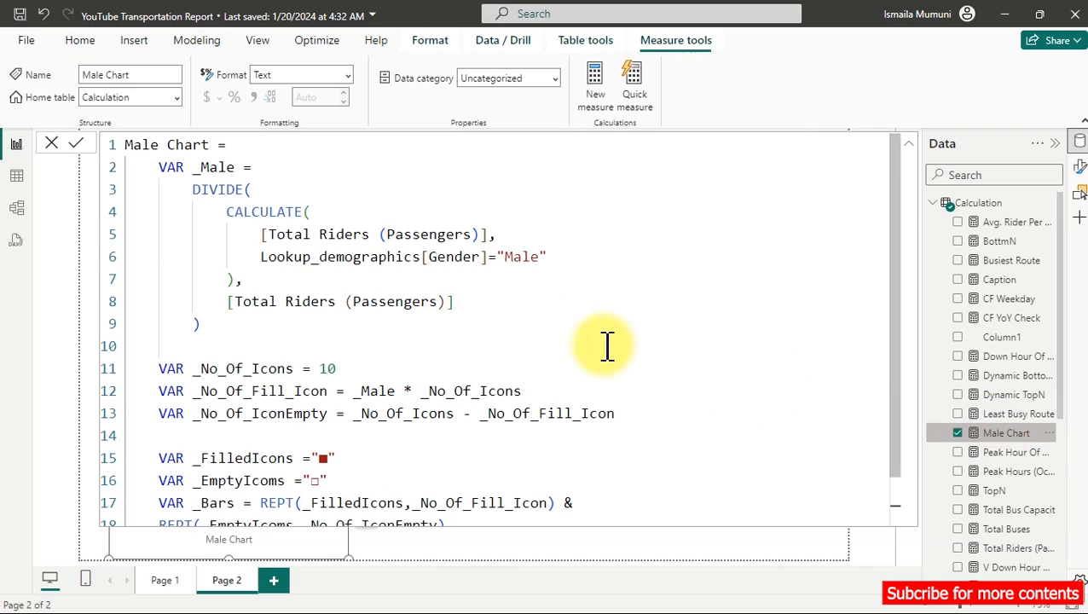
left_click_drag(205, 324, 185, 185)
key("ctrl+c")
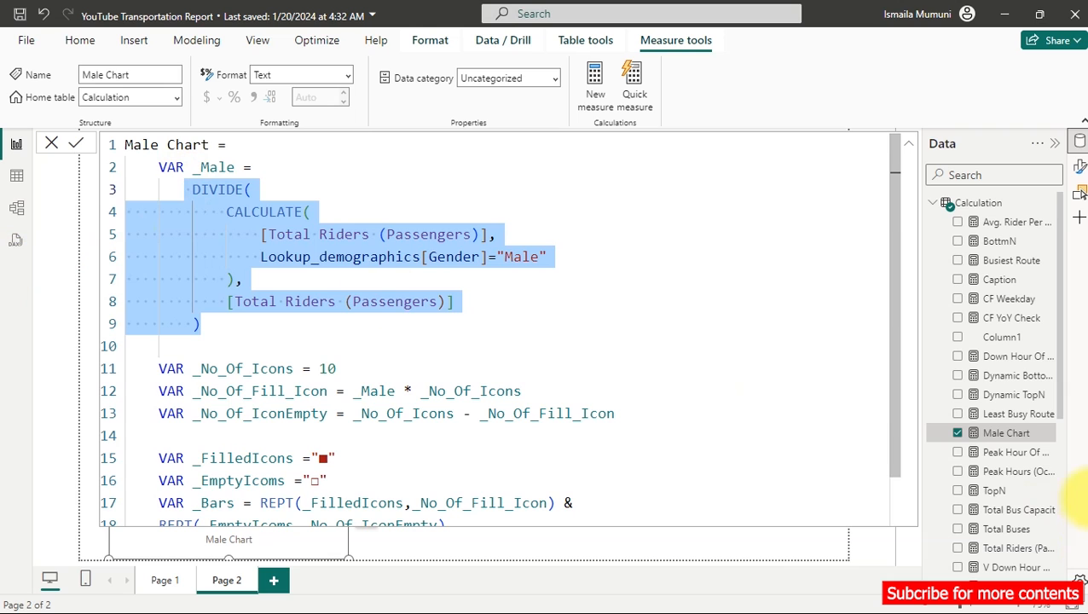
Step: Create a new measure in the Calculation table and paste the copied DIVIDE expression as its formula
right_click(1005, 434)
left_click(910, 206)
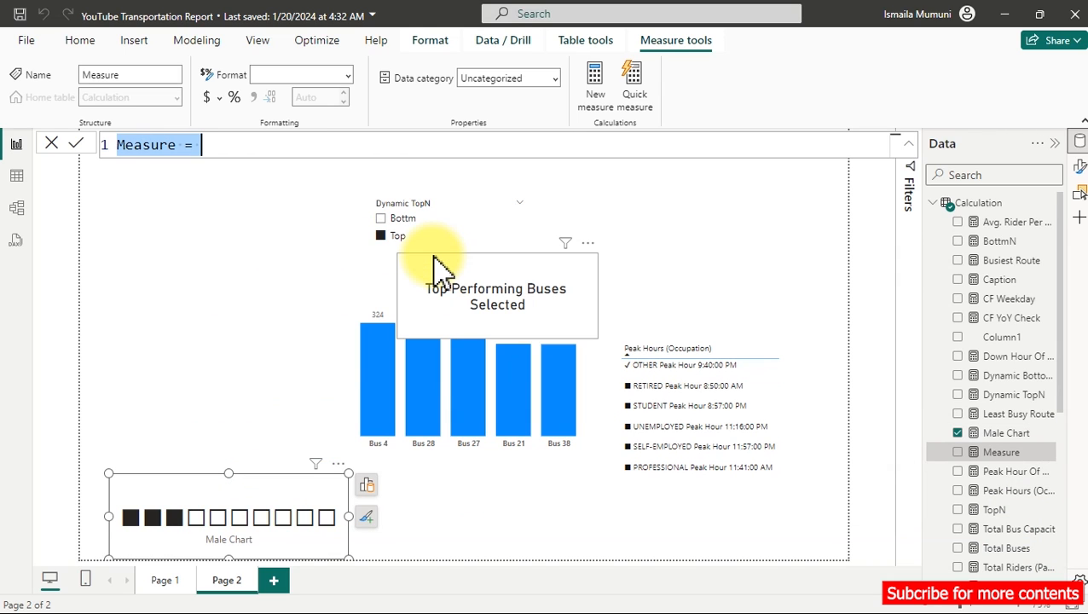
key("ctrl+v")
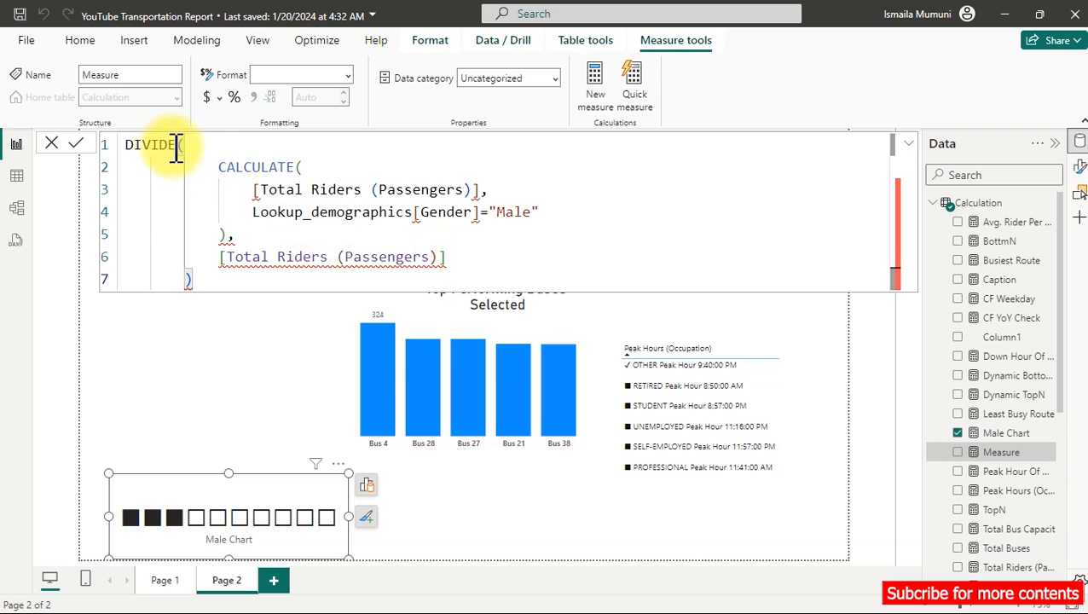
Step: Add the name line "Pct Male =" above the pasted DIVIDE expression and commit the measure
left_click(124, 146)
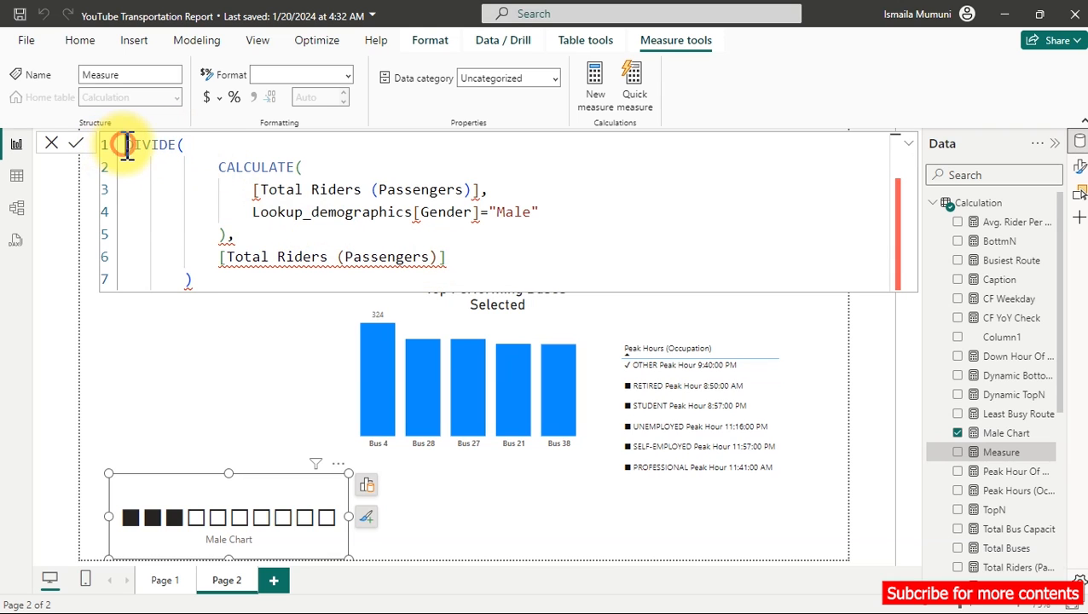
key("Return")
key("Up")
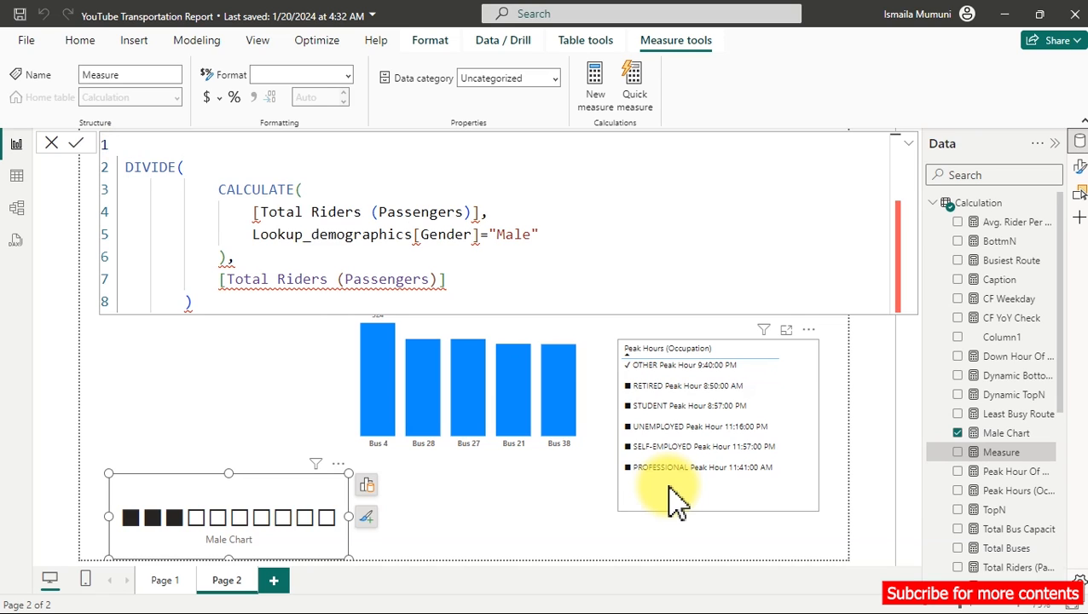
type("Pct Male =")
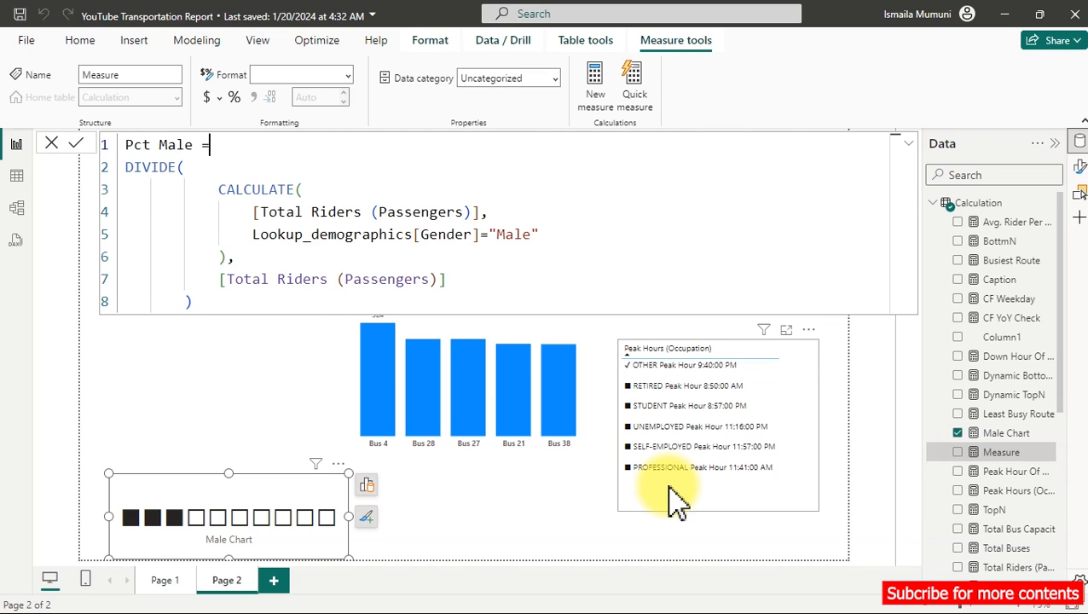
left_click(670, 488)
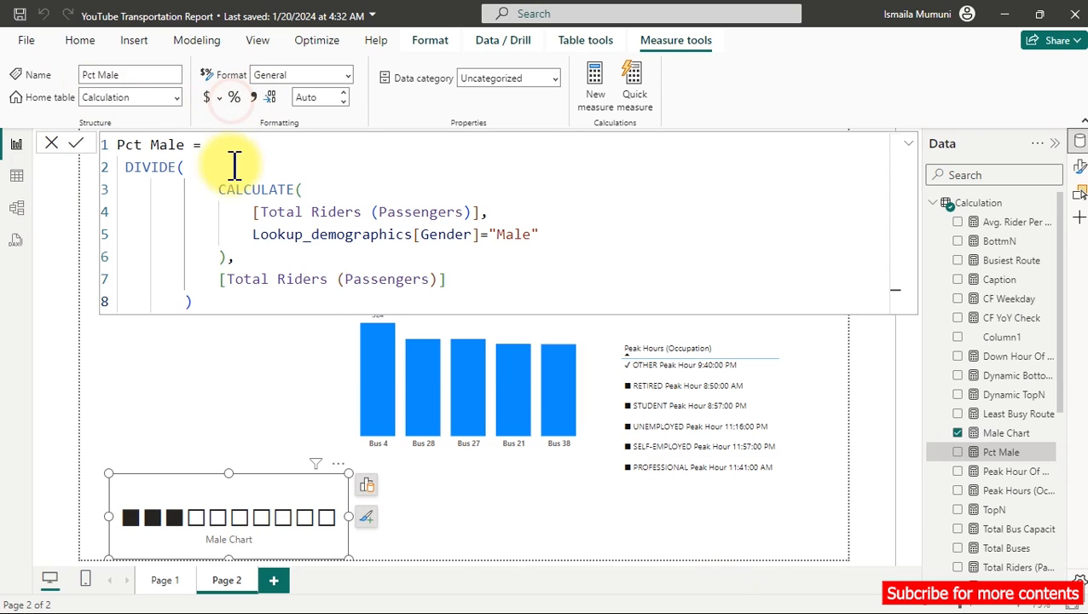
Step: Format Pct Male as a percentage and show it in a new card on the report page
left_click(230, 364)
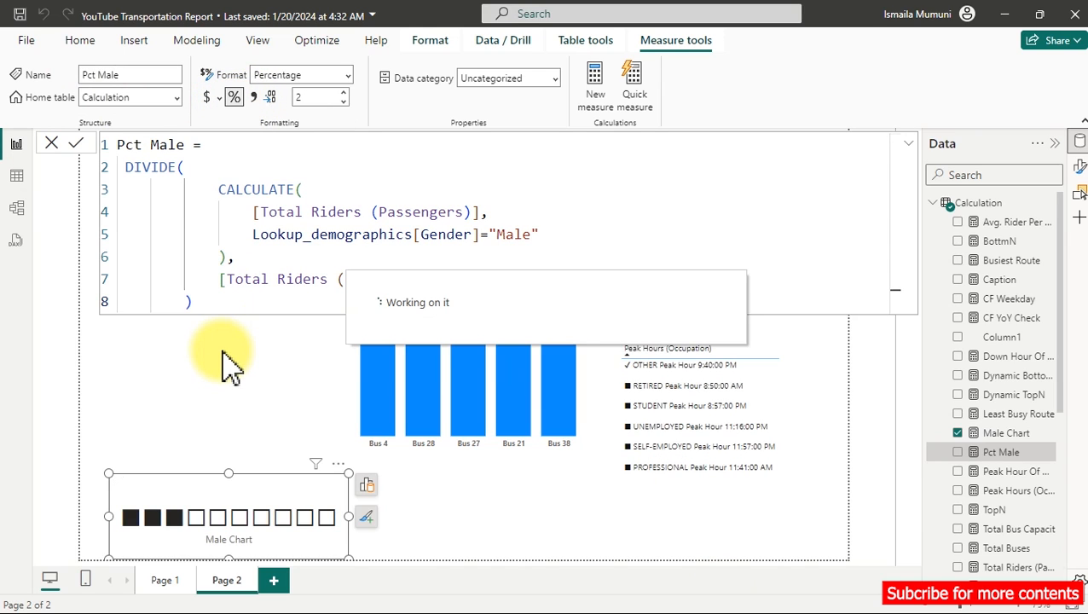
left_click(230, 365)
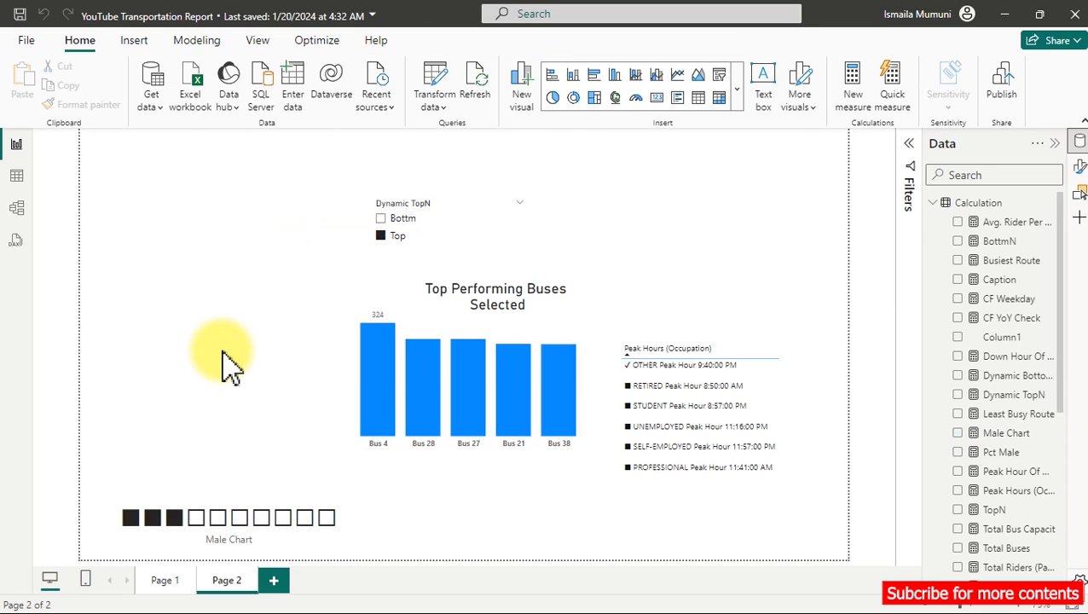
left_click(958, 455)
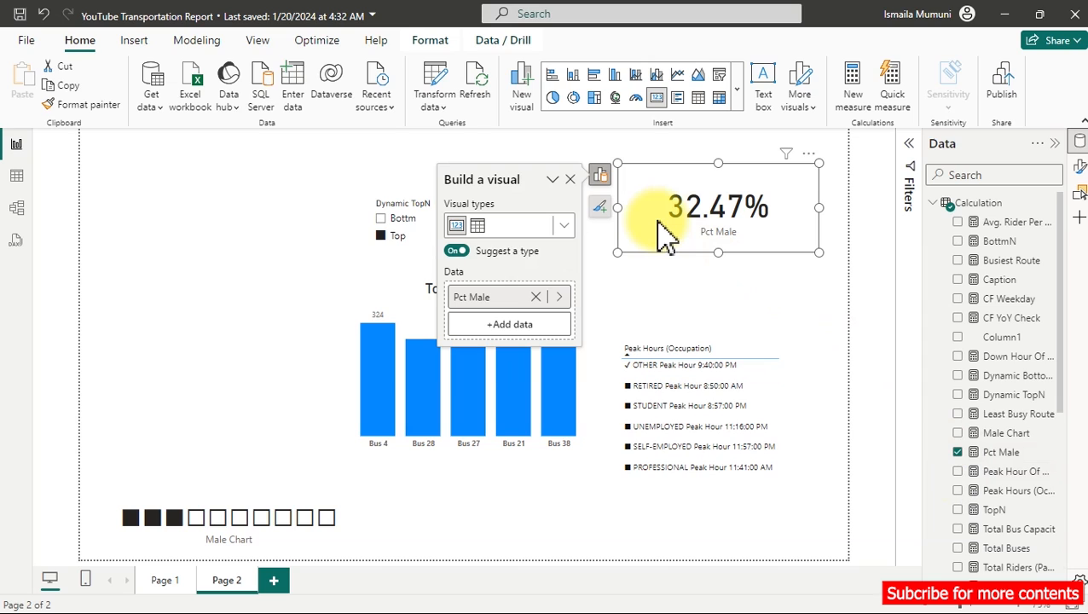
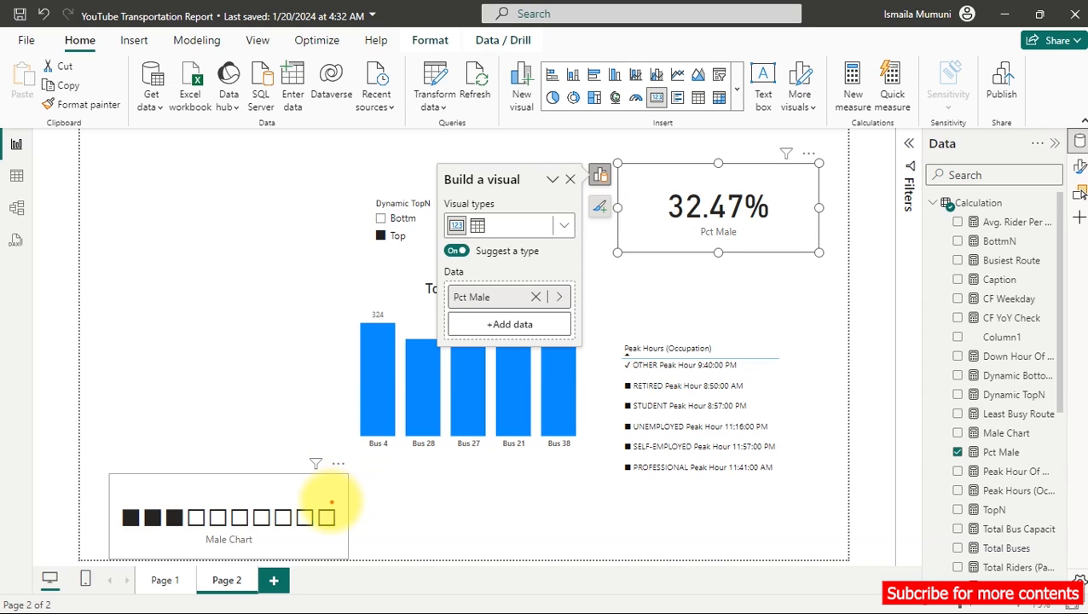
left_click(332, 501)
left_click(304, 506)
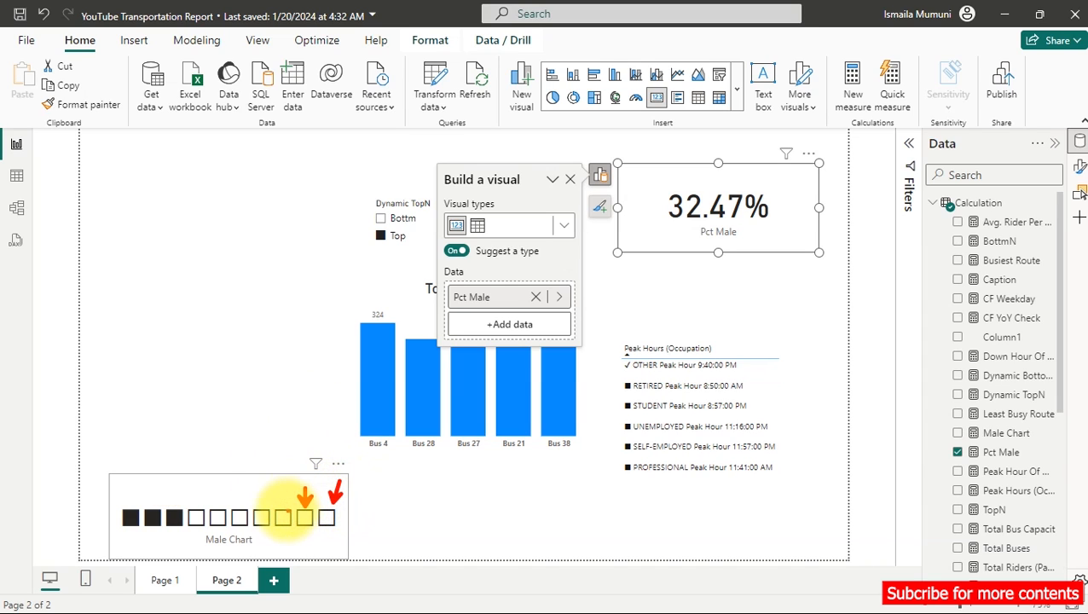
left_click(280, 501)
left_click(257, 501)
left_click(237, 501)
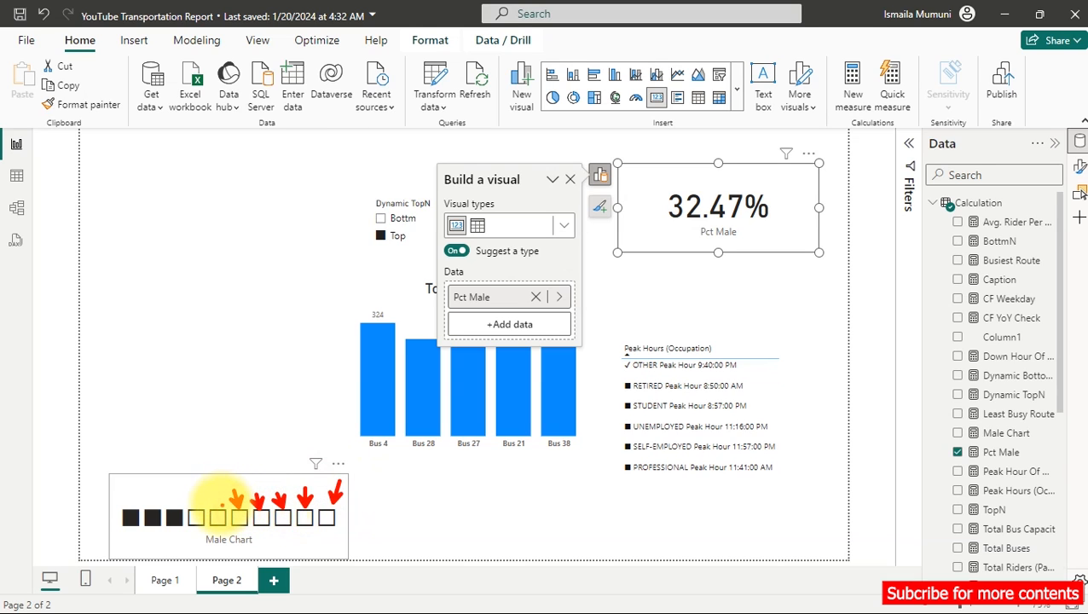
left_click(201, 499)
left_click(171, 501)
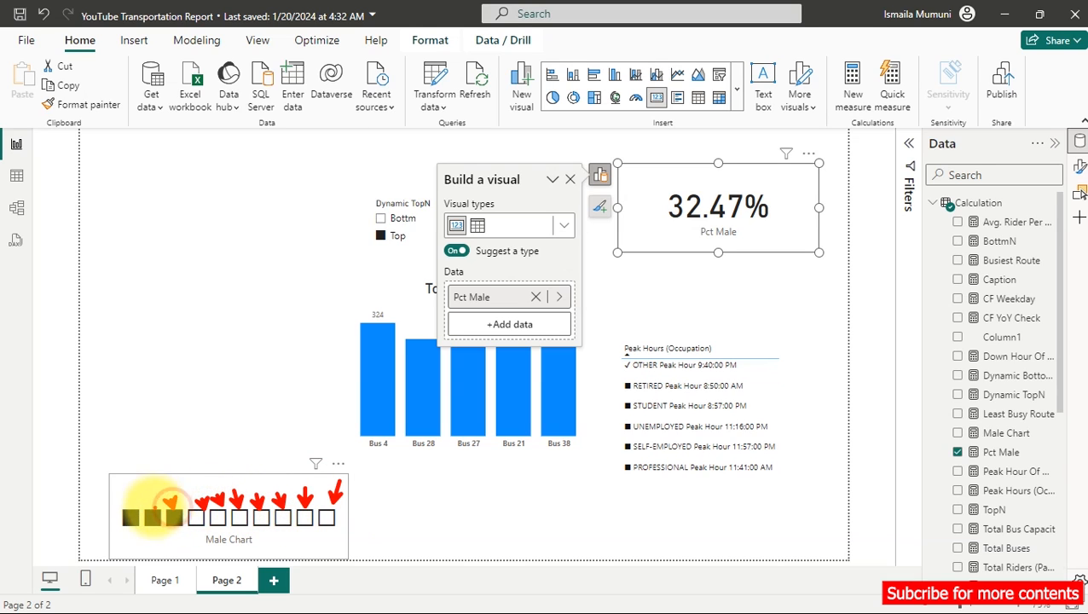
left_click(152, 503)
left_click(128, 501)
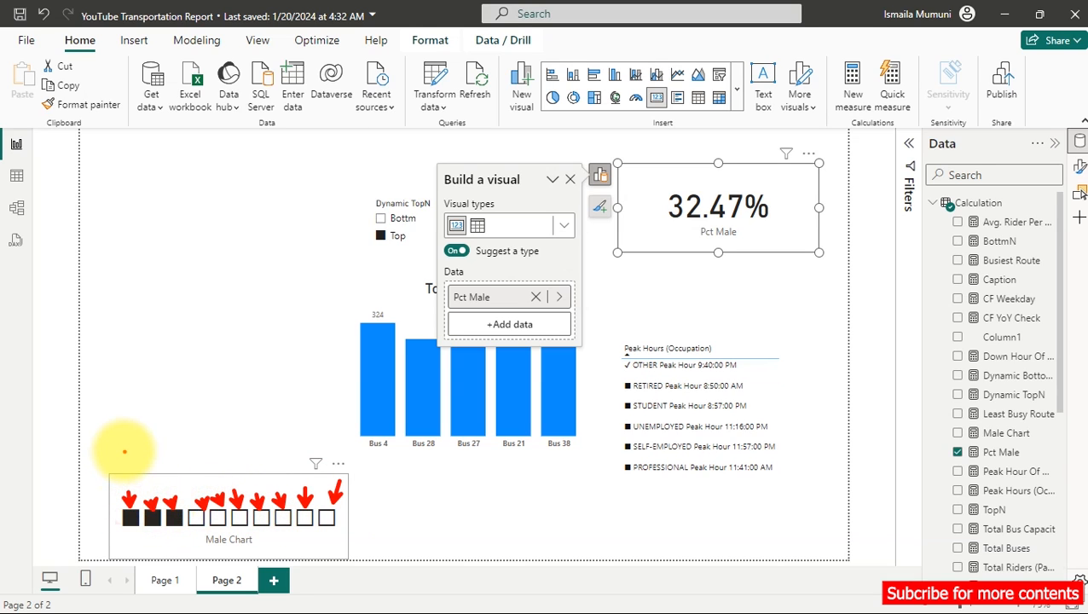
key("Escape")
key("ctrl+2")
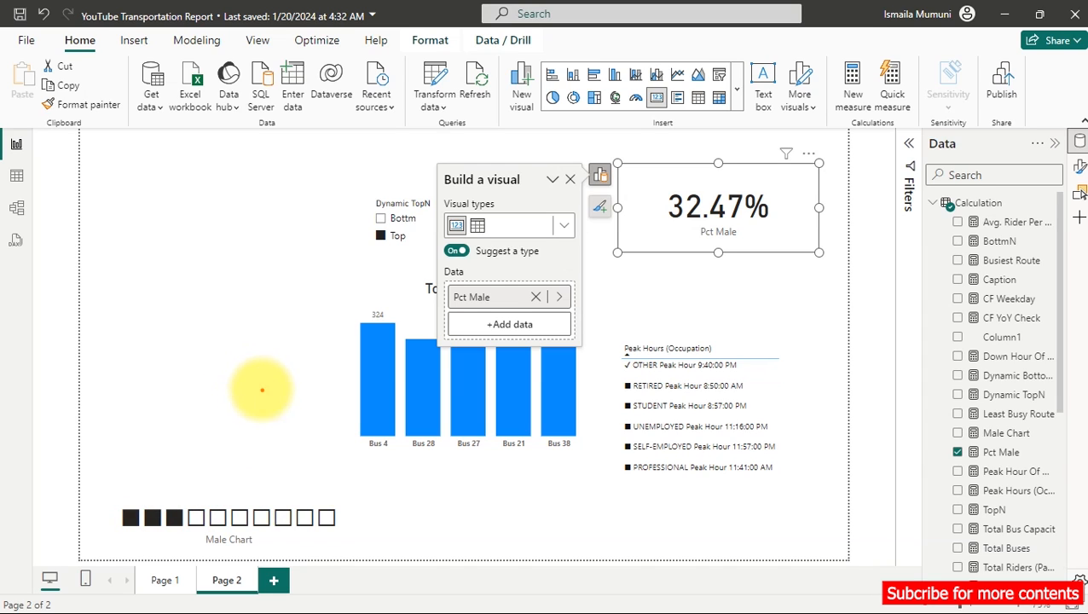
left_click(131, 494)
left_click(154, 495)
left_click(175, 494)
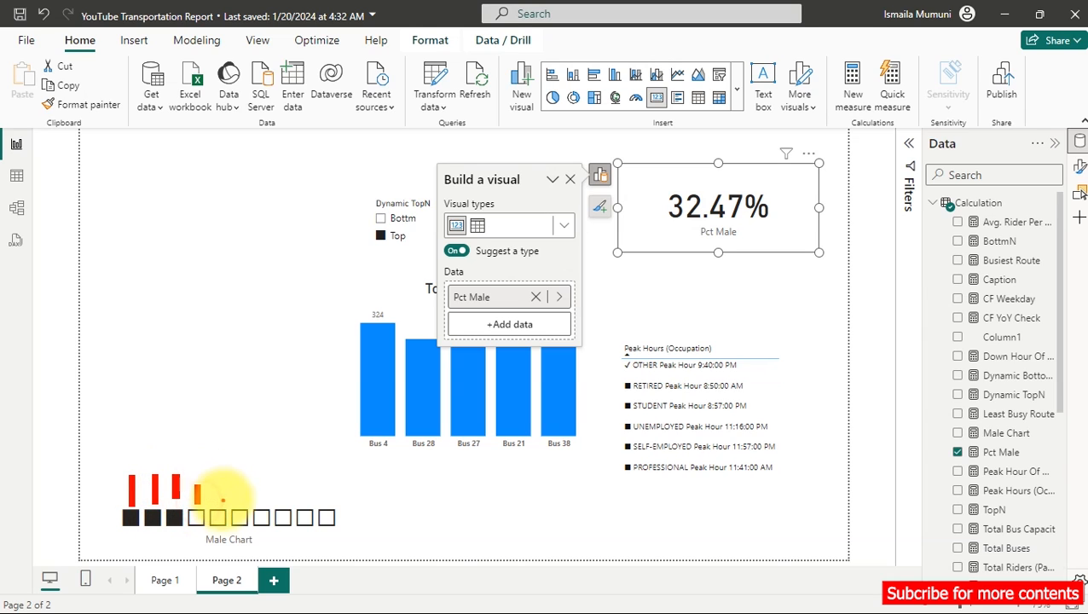
left_click(197, 493)
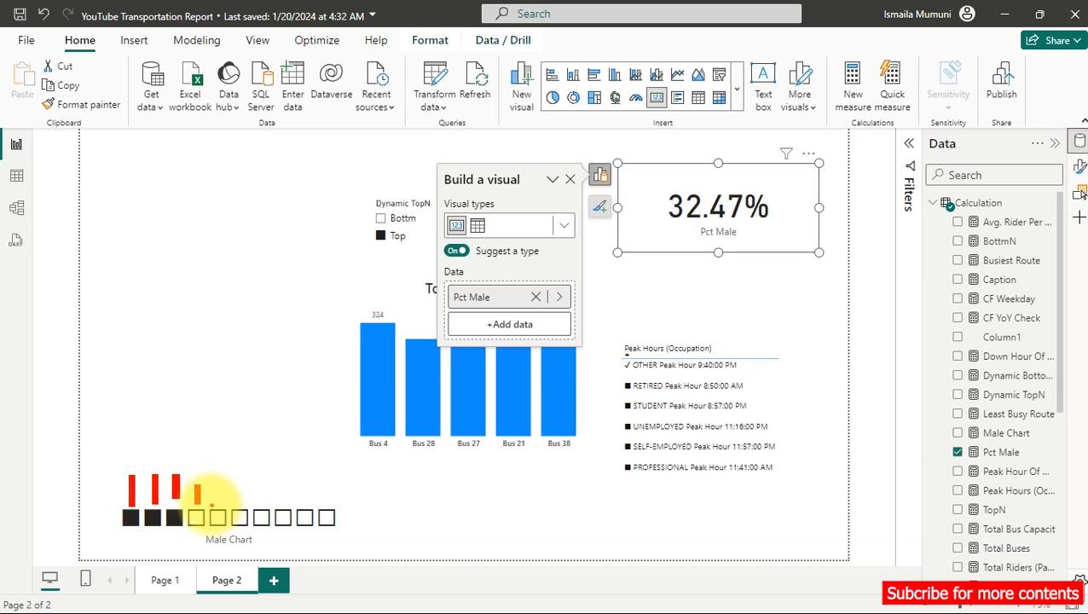
left_click(212, 493)
left_click(240, 498)
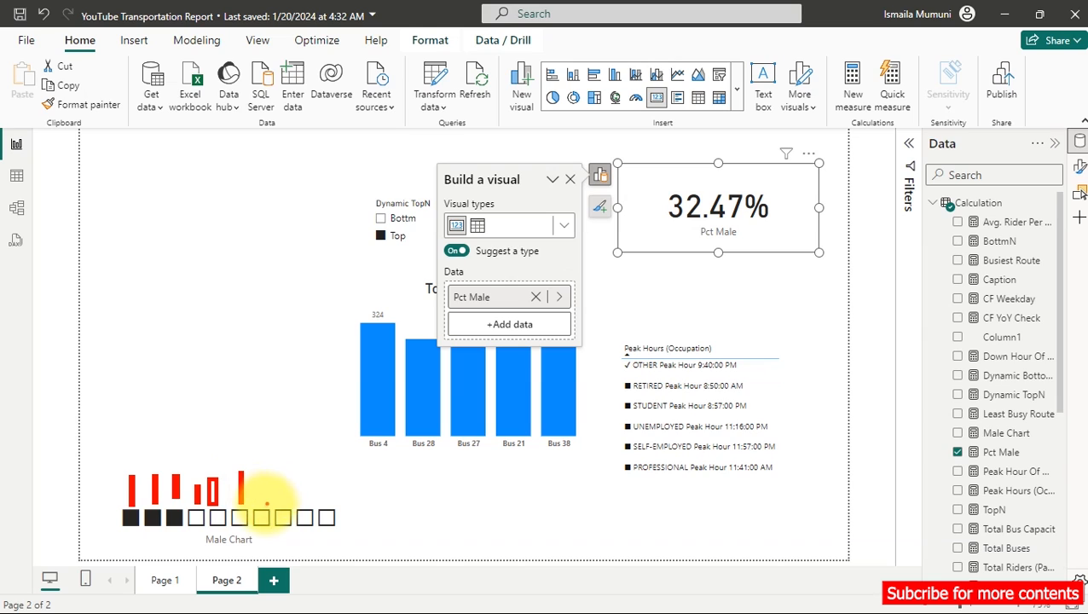
left_click(264, 498)
left_click(288, 498)
left_click(309, 495)
left_click(330, 495)
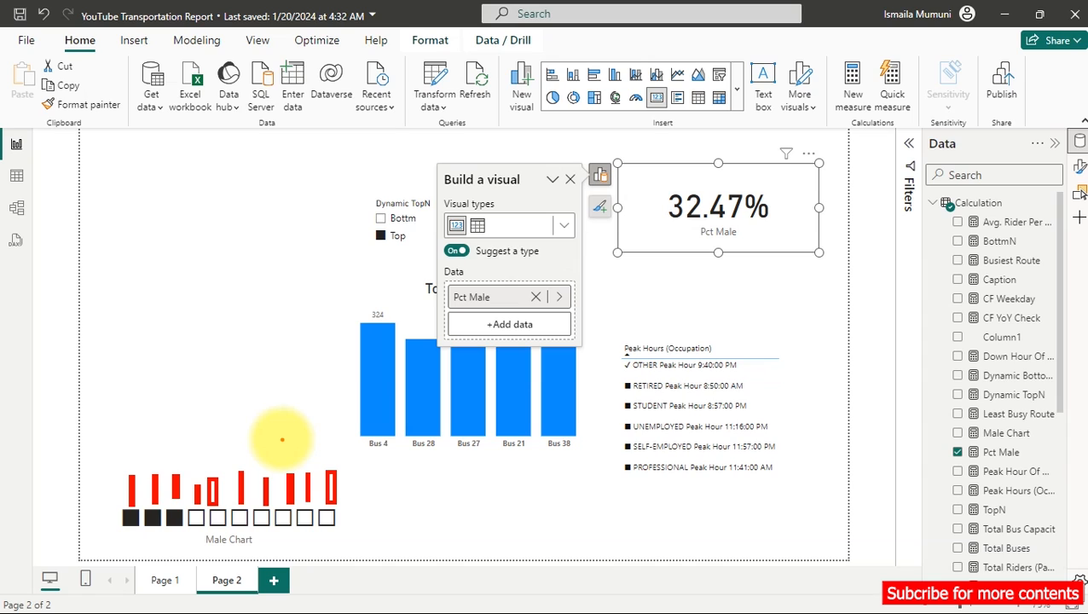
key("Escape")
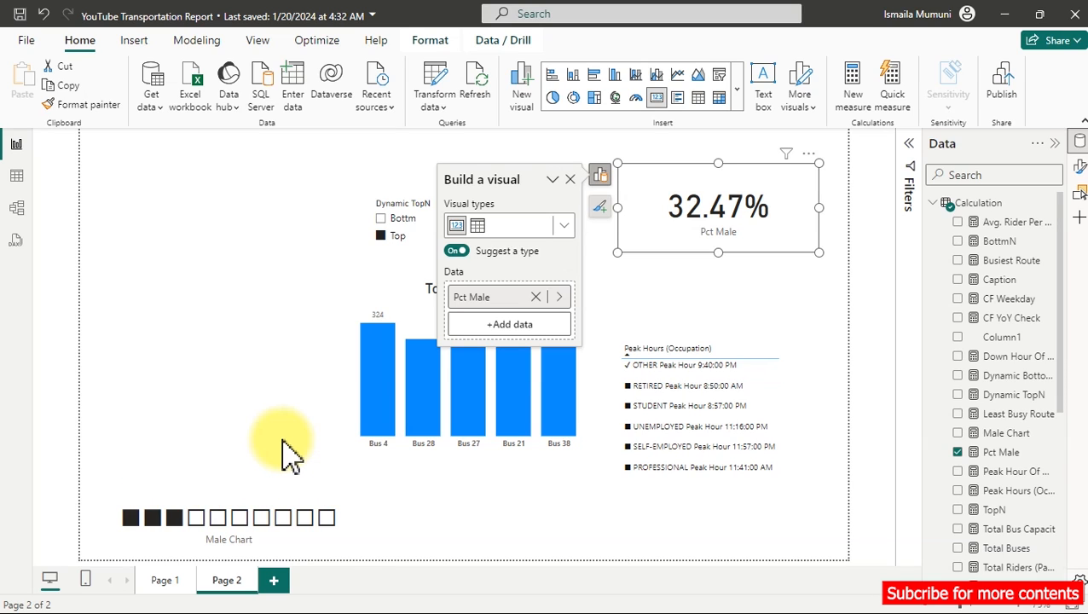
key("ctrl+2")
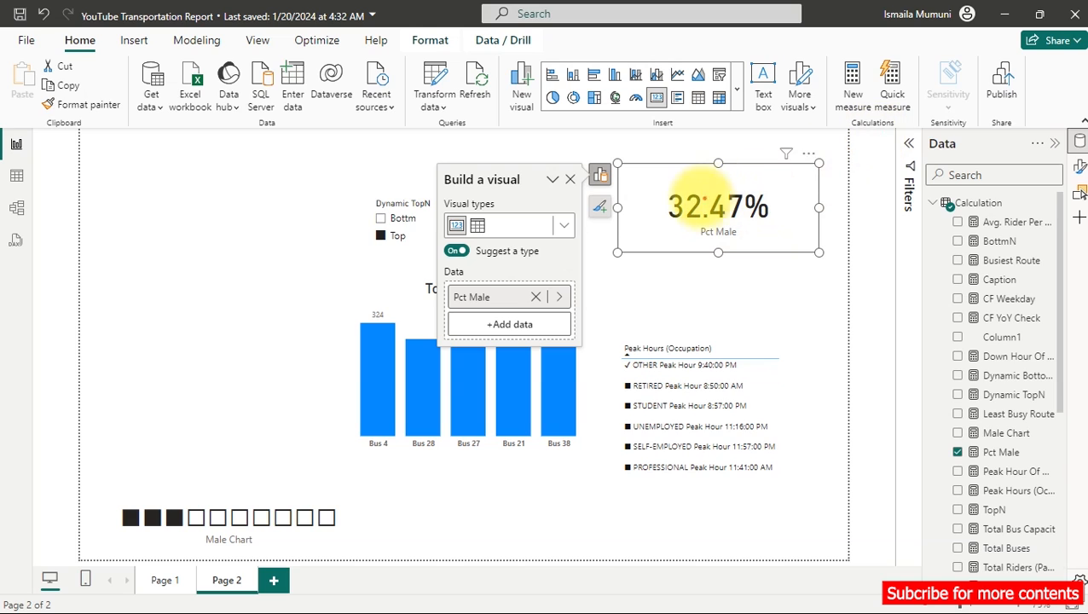
left_click_drag(654, 176, 661, 160)
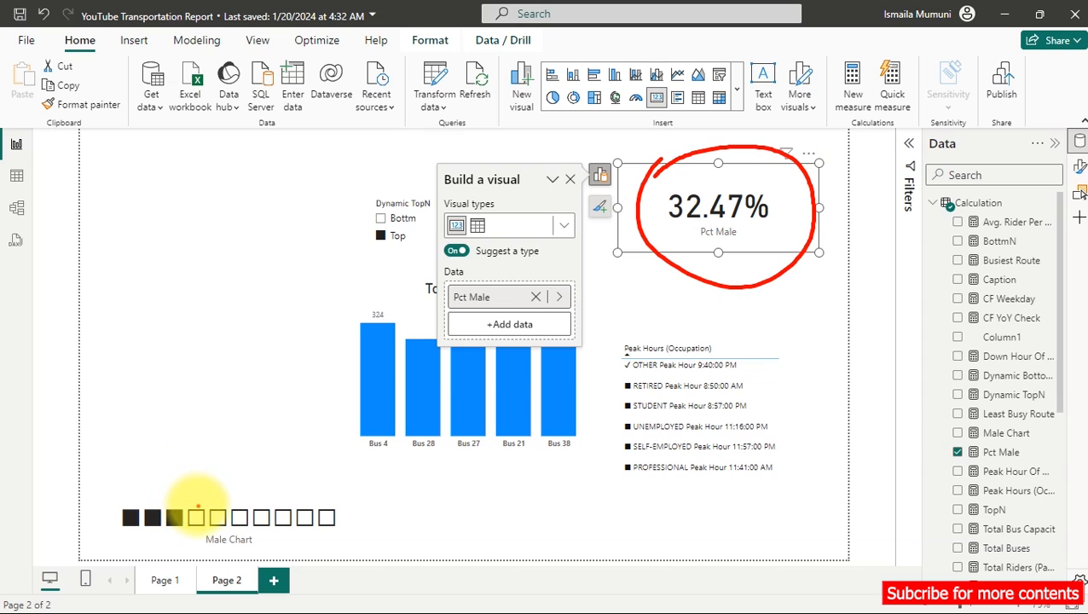
left_click_drag(195, 510, 186, 433)
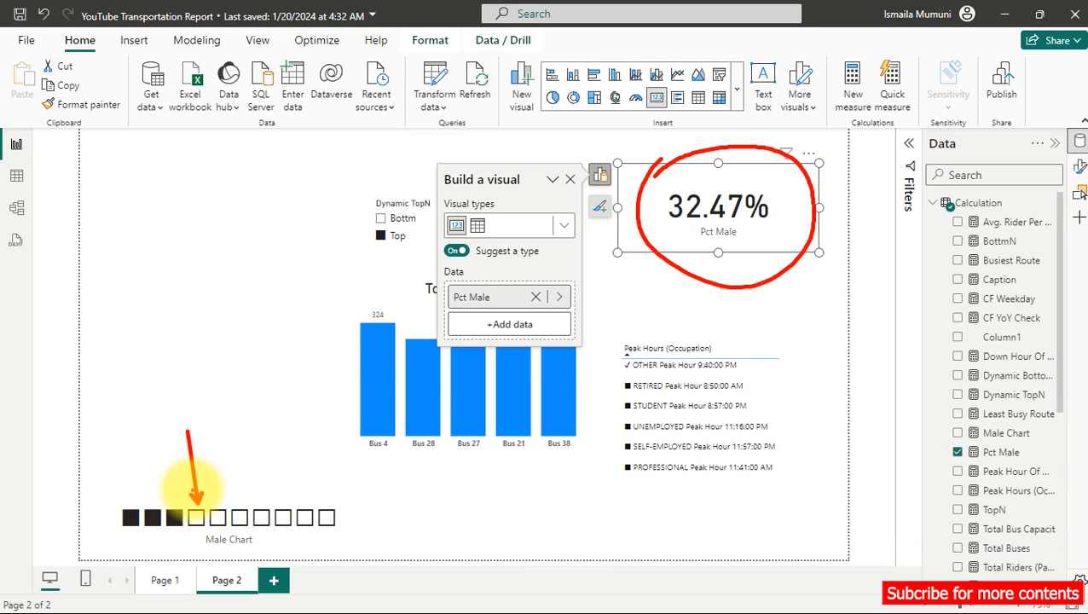
key("Escape")
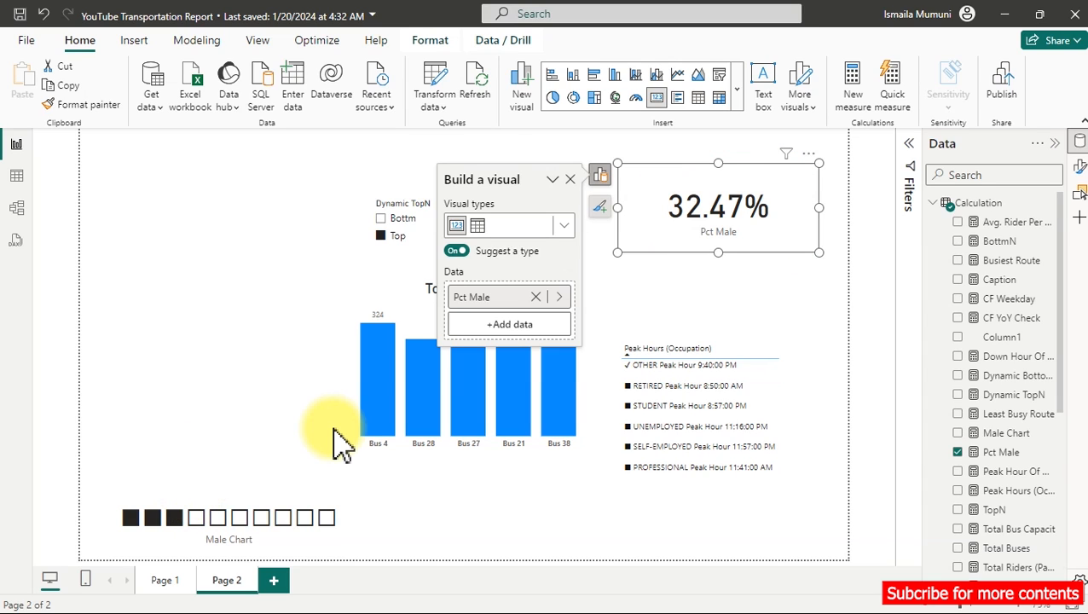
Step: Narrow the Male Chart card slightly and turn on its category label
left_click(281, 510)
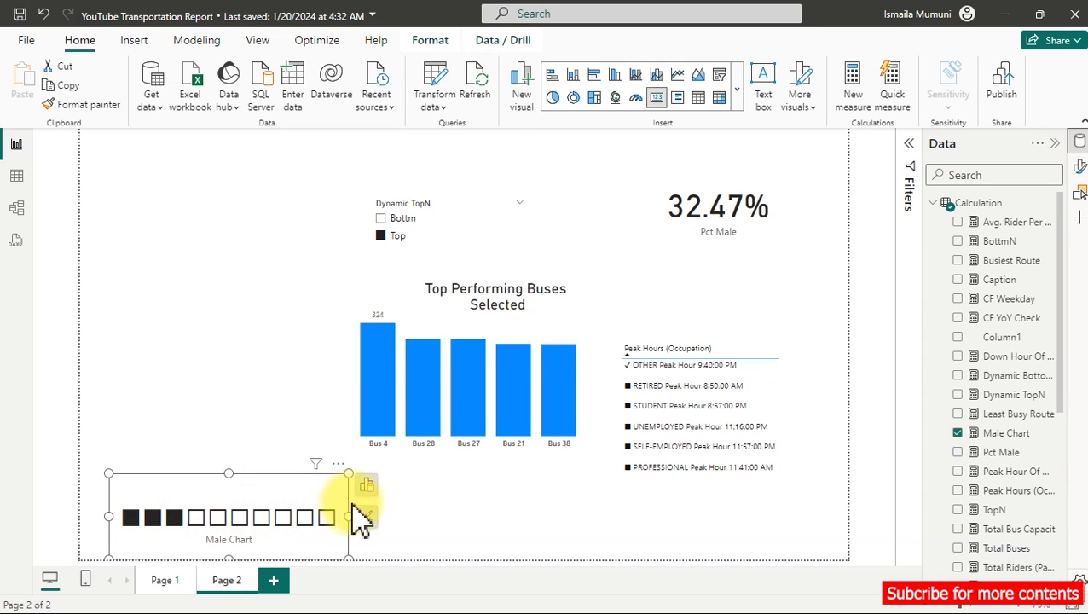
left_click_drag(348, 517, 327, 528)
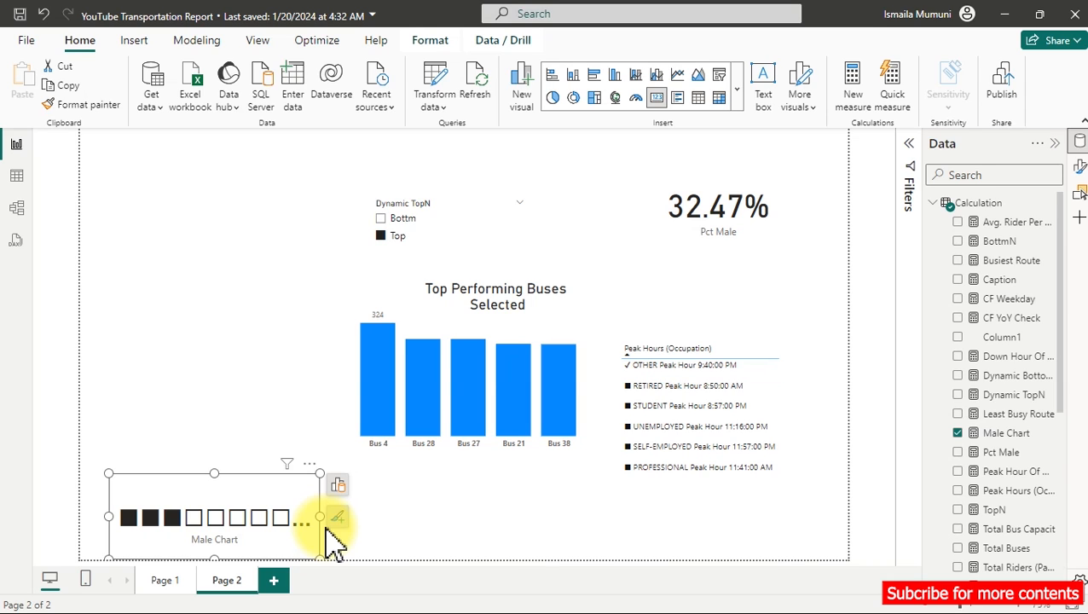
left_click(1076, 167)
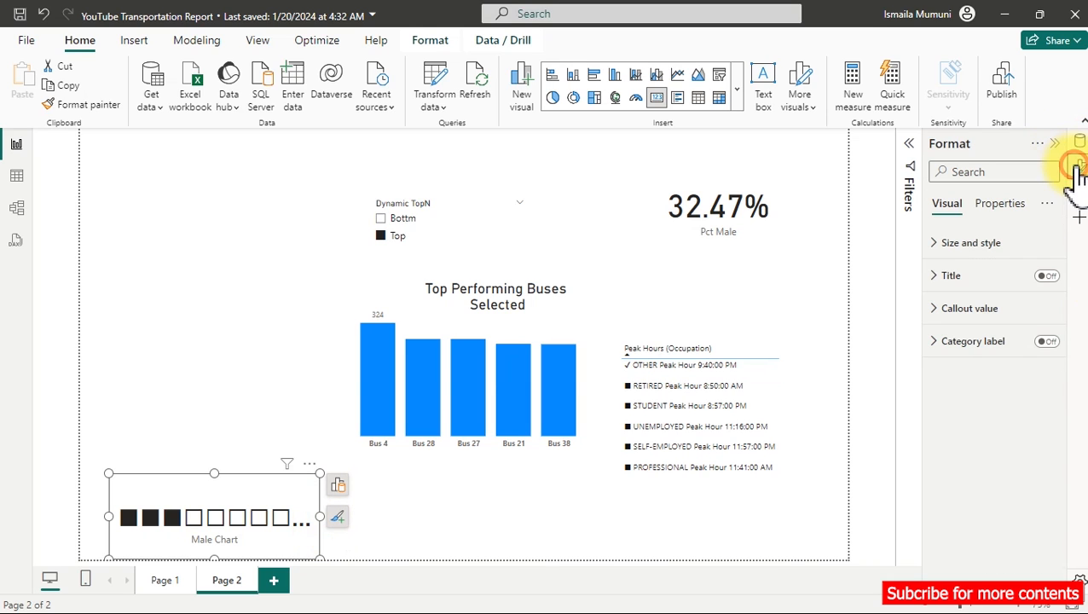
left_click(1046, 341)
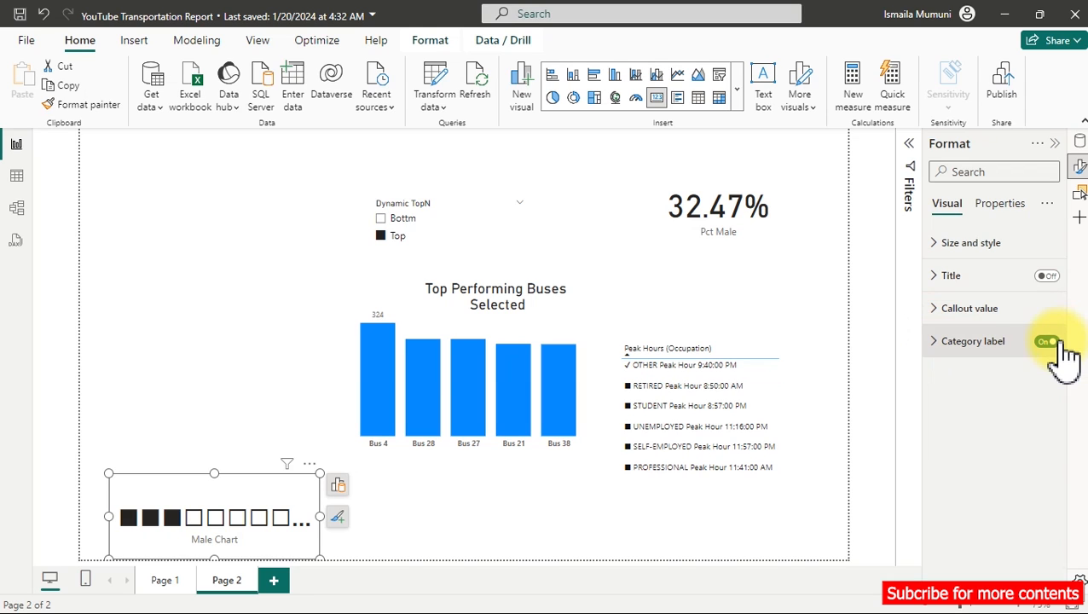
Step: Set the Male Chart card's callout value font size to 30 and shrink the card to fit around its row of squares
left_click(938, 316)
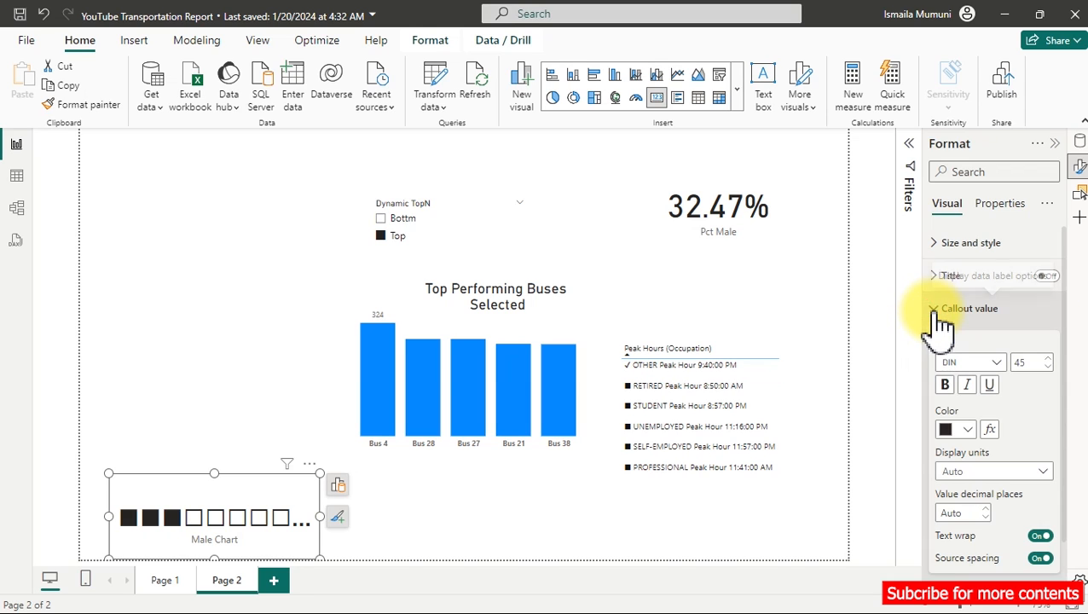
left_click(1041, 370)
type("20")
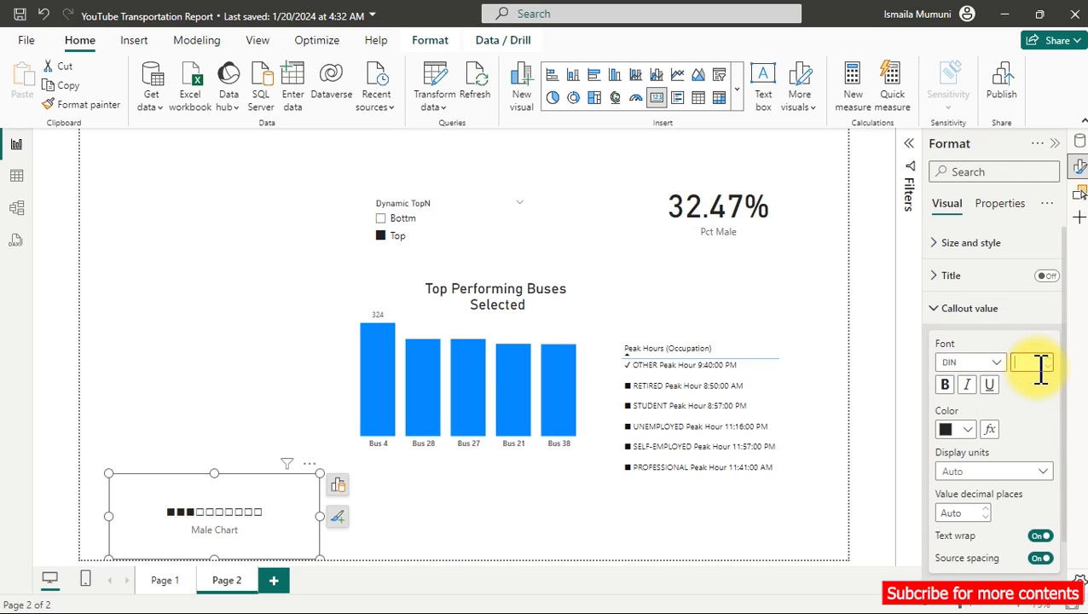
type("30")
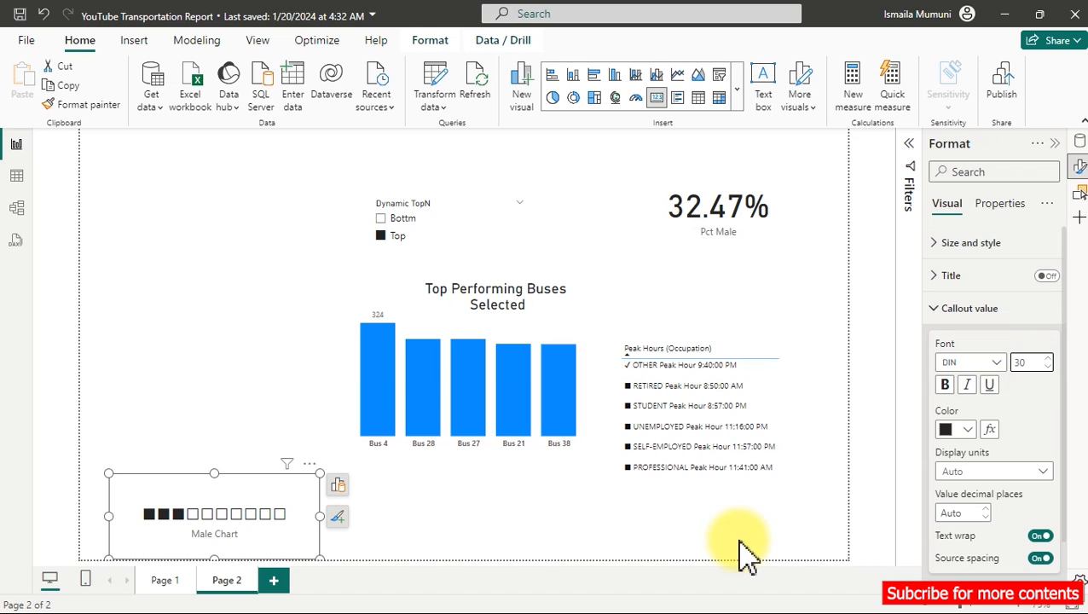
left_click_drag(317, 472, 267, 486)
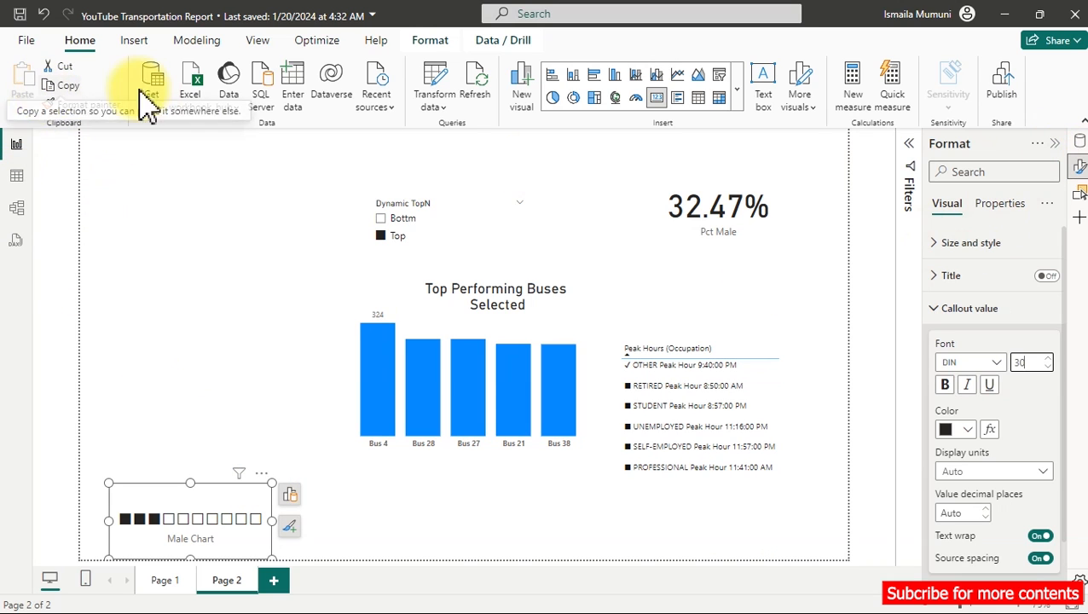
Step: Copy the entire formula of the Male Chart measure
left_click(1076, 145)
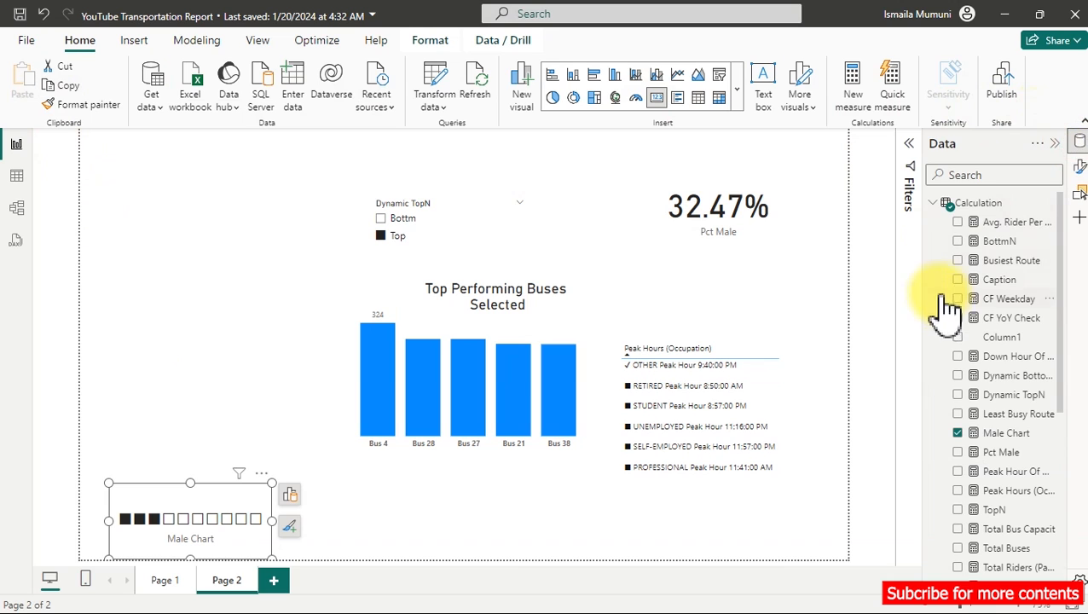
left_click(1002, 435)
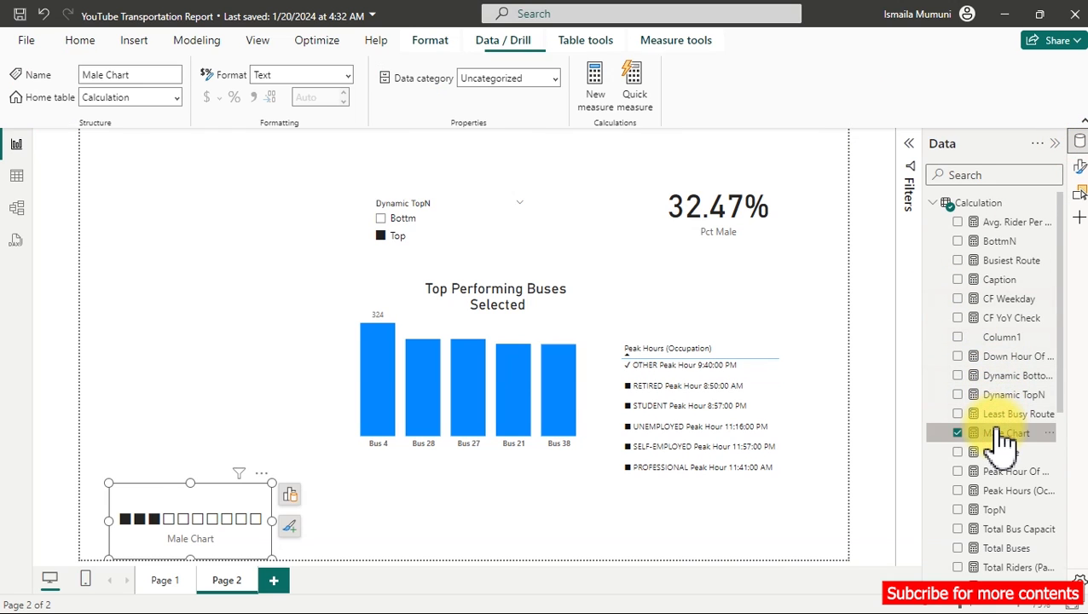
left_click(459, 298)
key("ctrl+a")
key("ctrl+c")
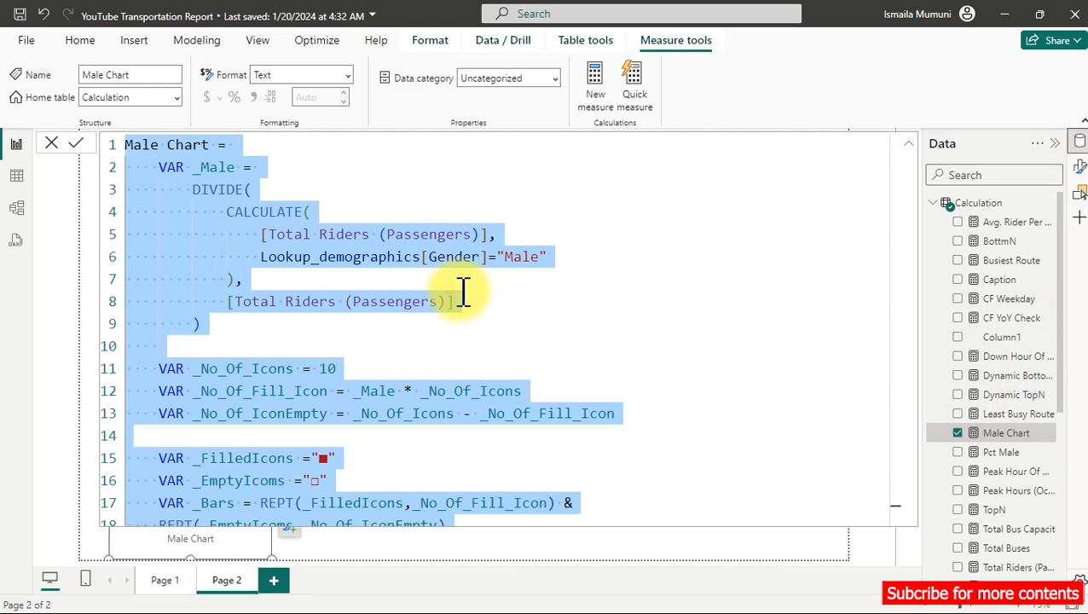
Step: Create a new measure from the copied formula and rename it Female Chart in its first line
left_click(594, 84)
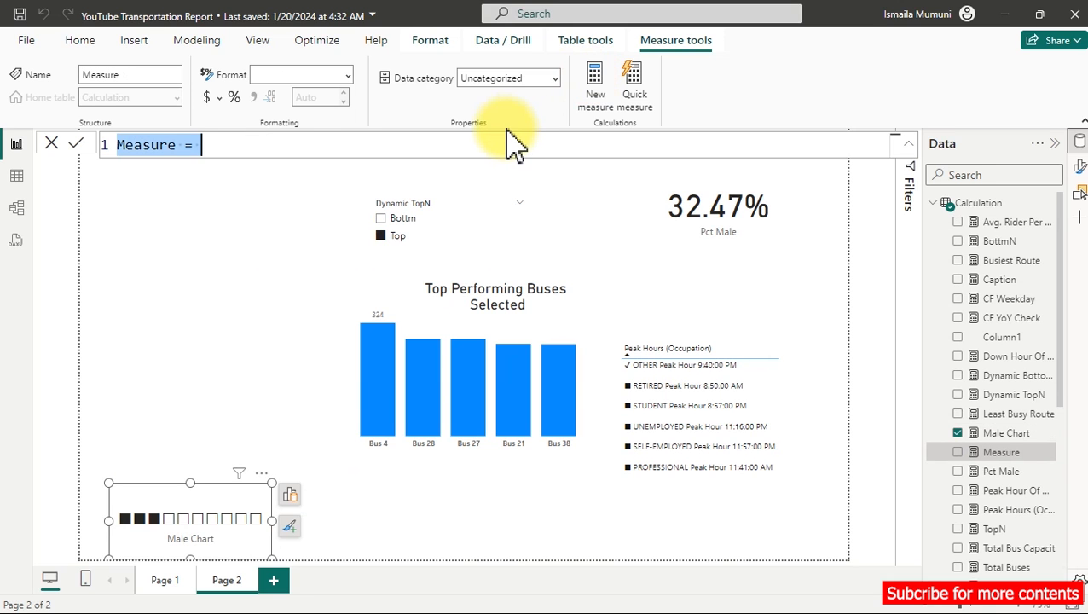
key("ctrl+v")
scroll(358, 223, "up", 2)
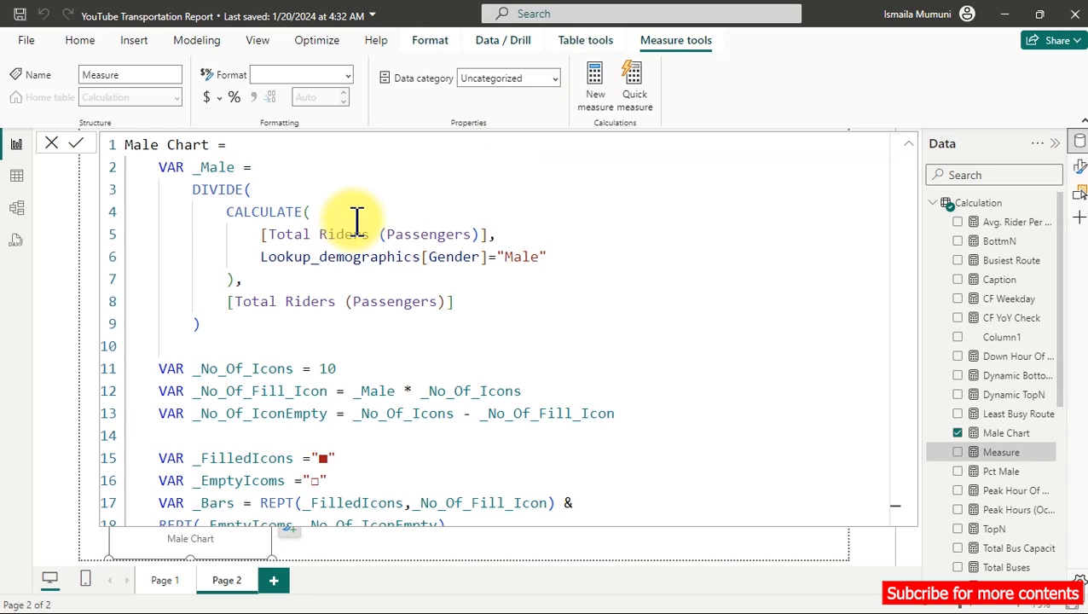
double_click(149, 144)
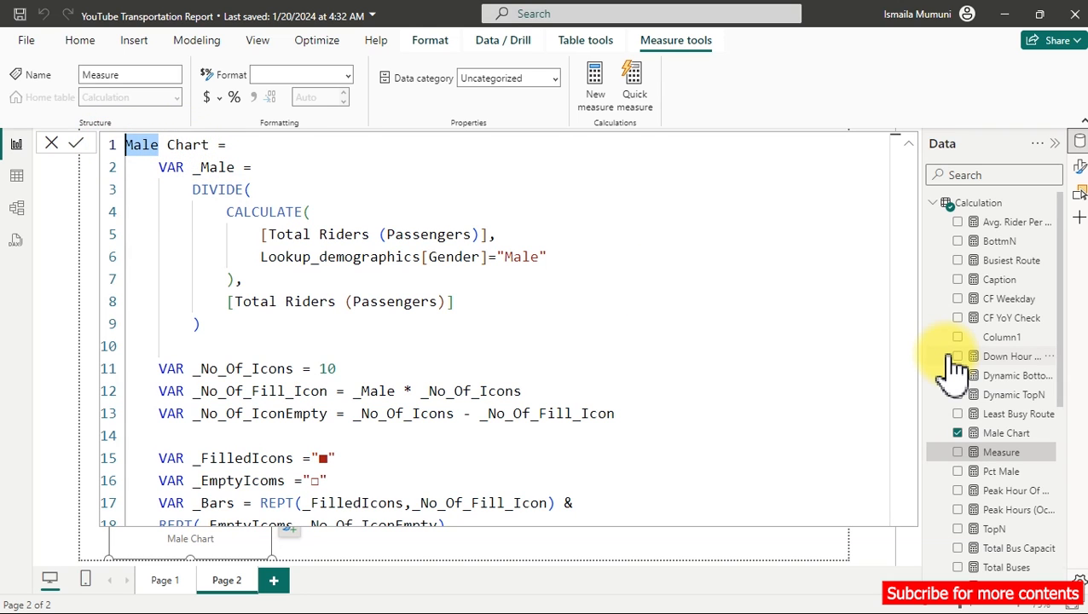
type("Fem")
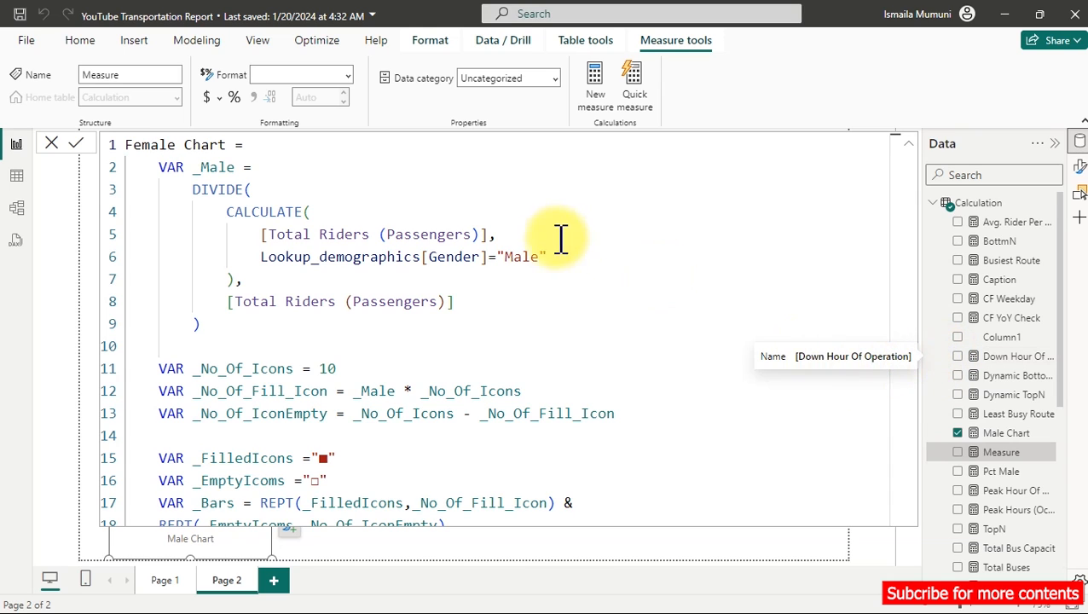
Step: Change the Gender filter value in the Female Chart formula to "Female" and commit the measure
double_click(529, 257)
key("BackSpace")
type("Fem")
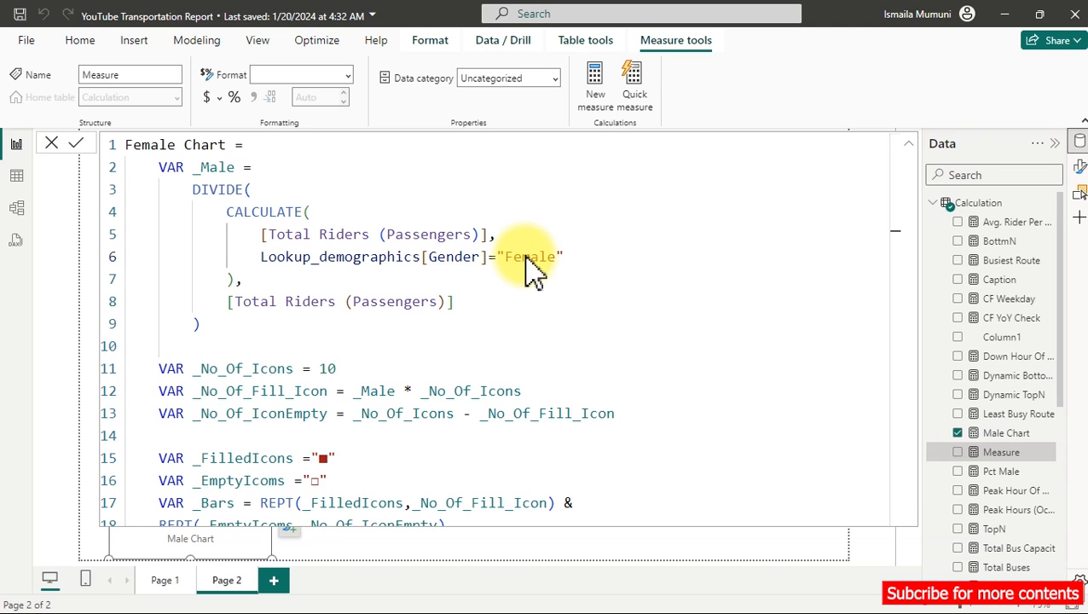
key("Return")
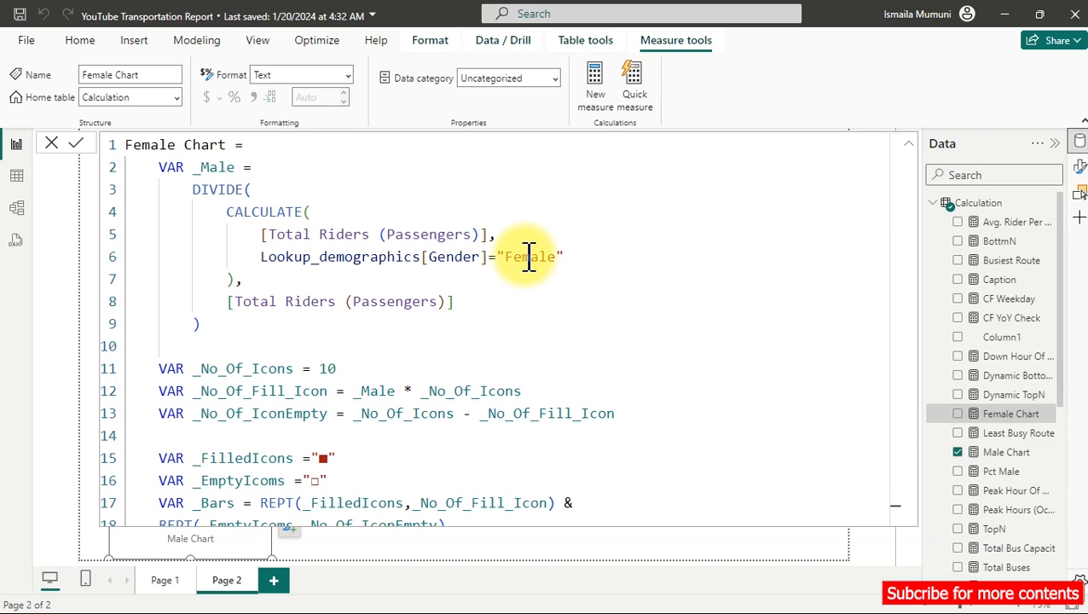
Step: Create another new measure from the copied Male Chart formula and set its Gender filter value to "Other"
left_click(600, 100)
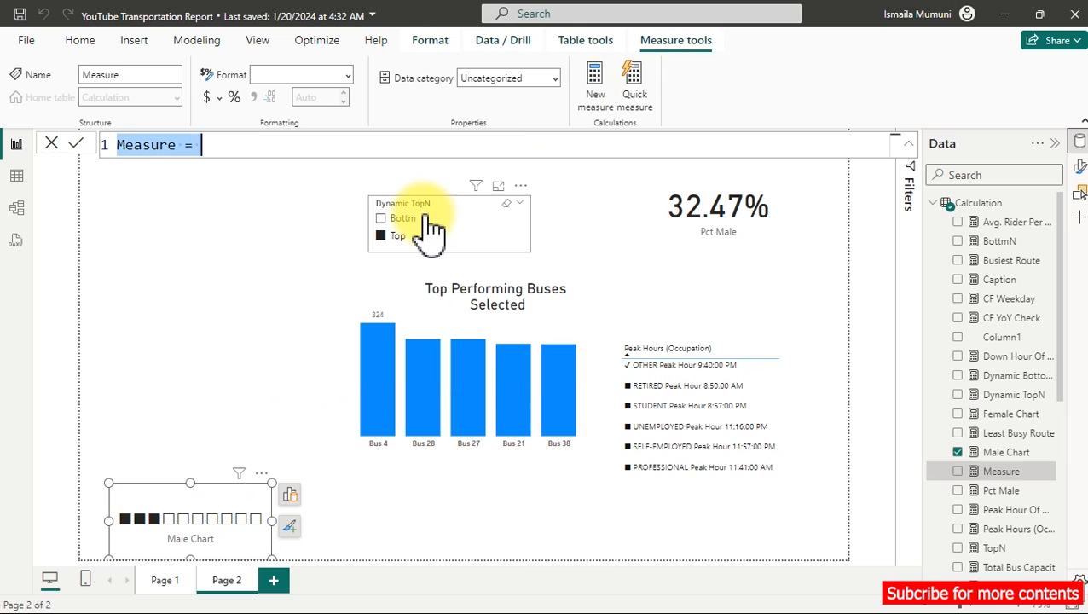
key("ctrl+v")
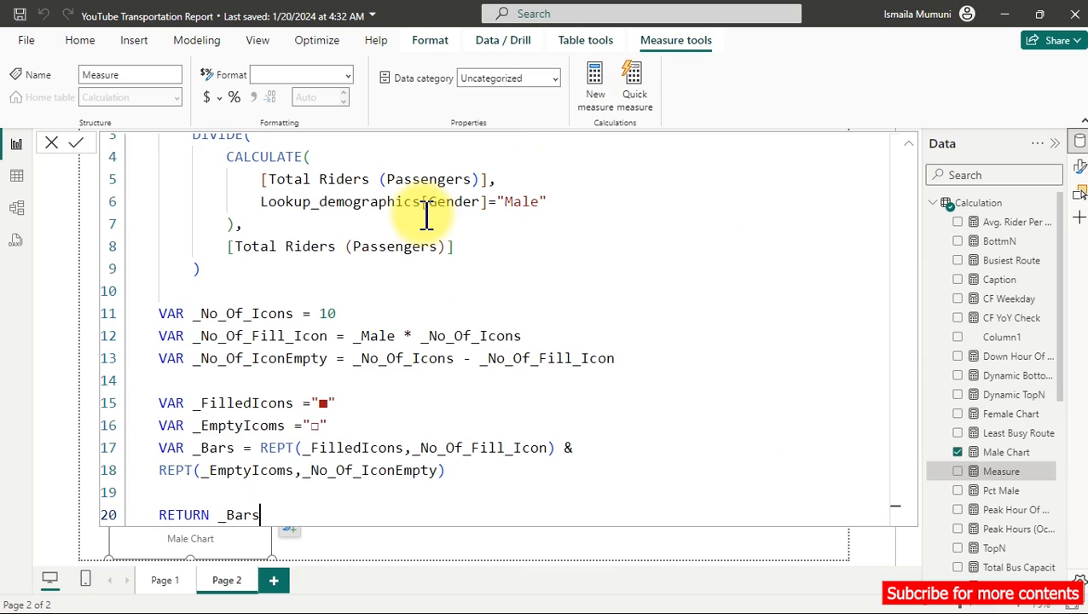
double_click(519, 205)
type("Ot")
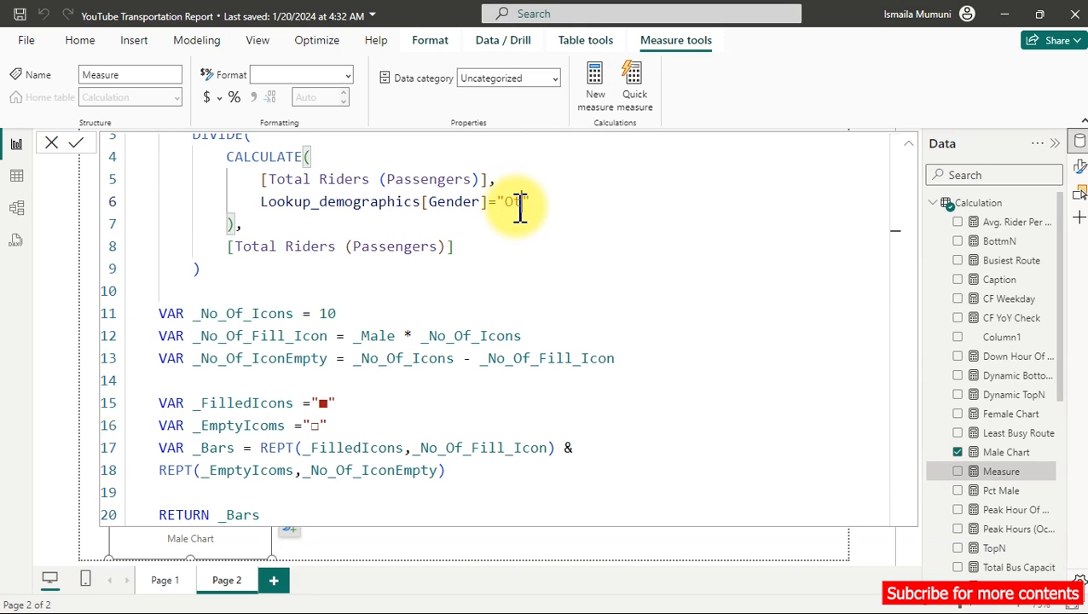
type("her")
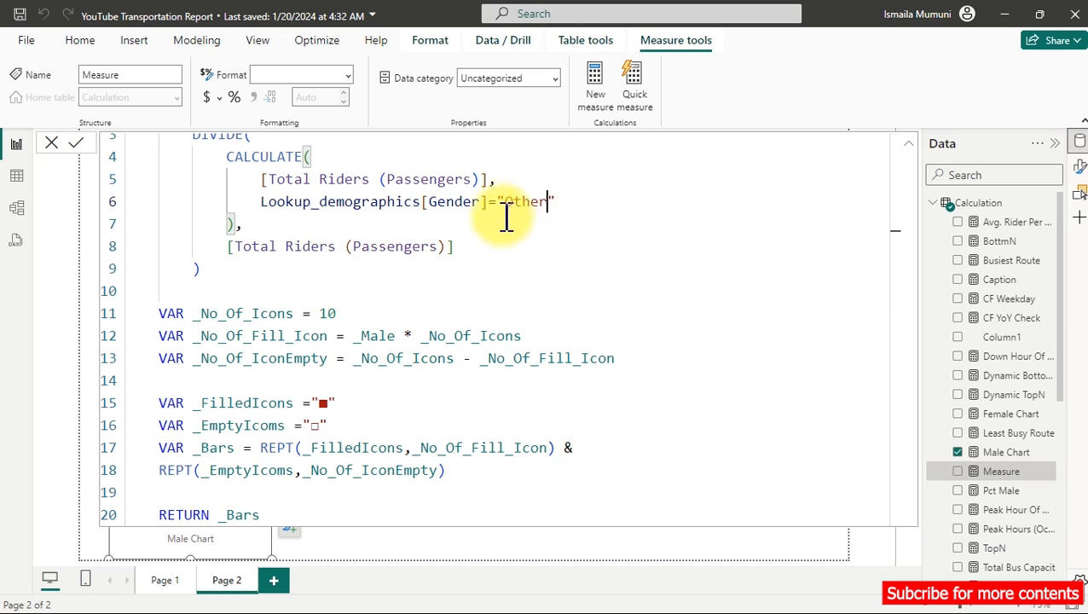
Step: Rename the new measure Other Chart in the first line of its formula and commit it
left_click_drag(271, 179, 282, 136)
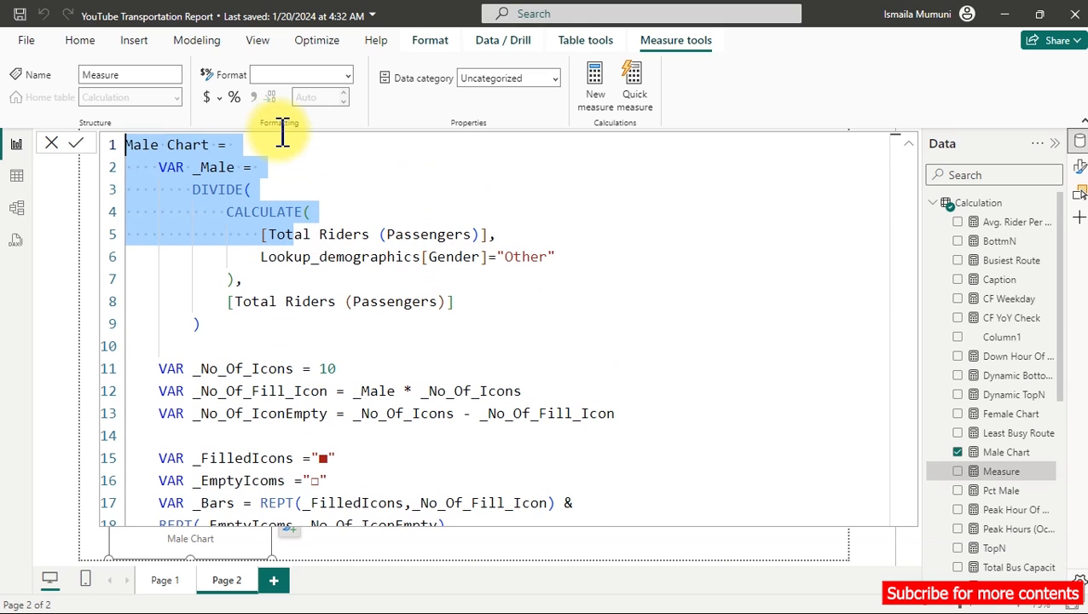
left_click(155, 145)
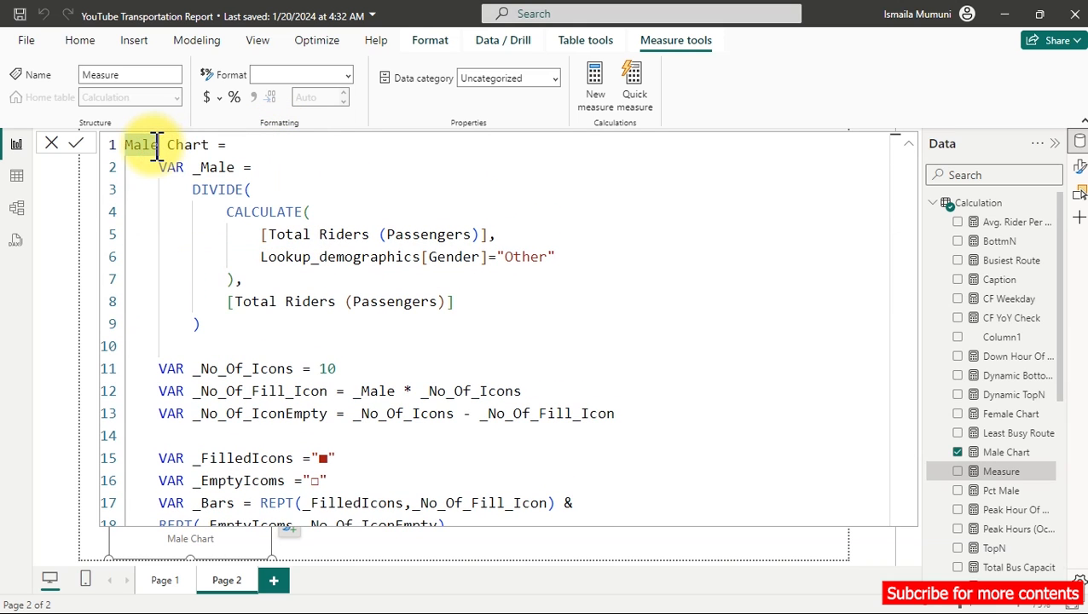
type("Other")
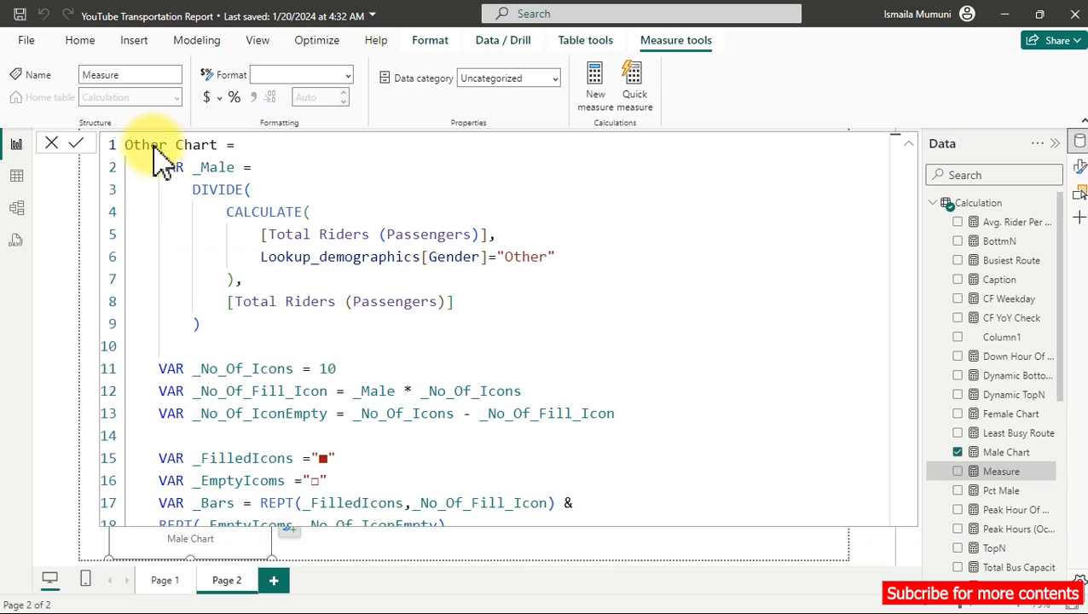
key("Return")
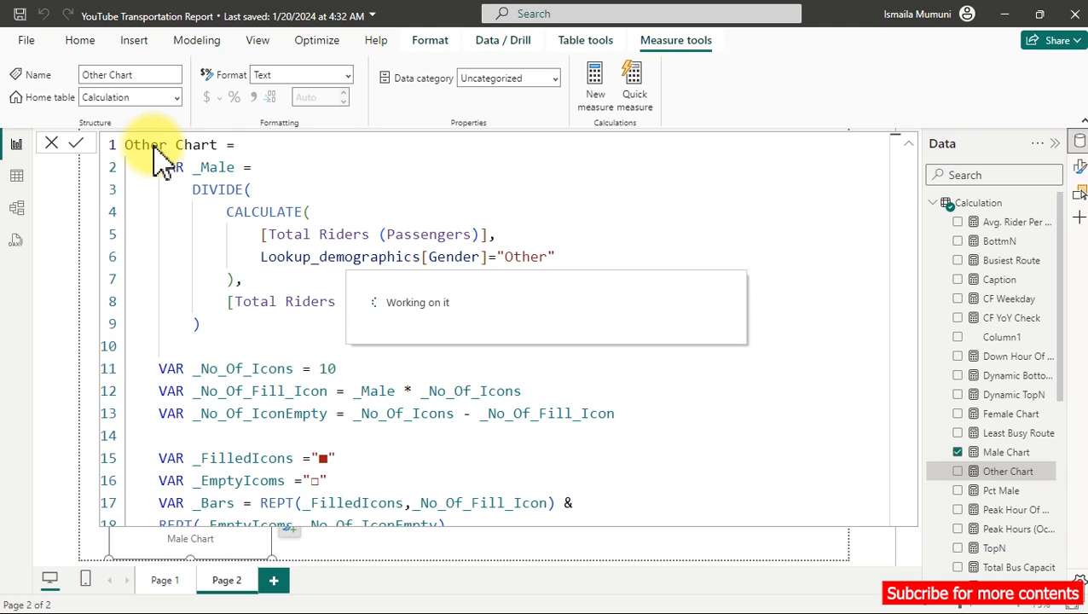
left_click(997, 339)
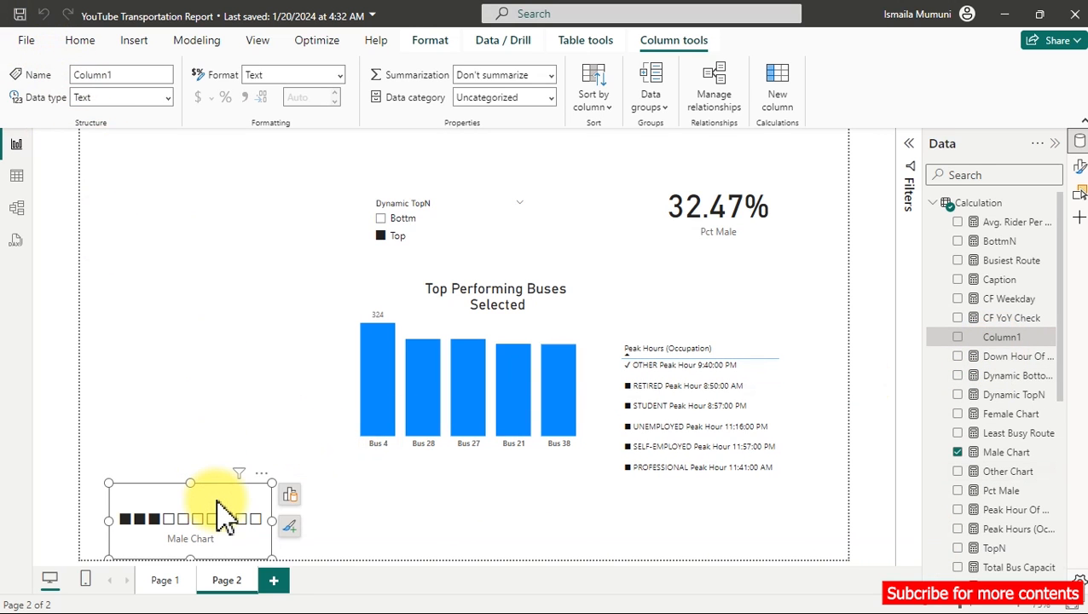
Step: Duplicate the Male Chart card twice, stack the copies above the original, and switch the uppermost copy's field to Female Chart
key("ctrl+v")
left_click_drag(216, 501, 239, 346)
left_click(290, 333)
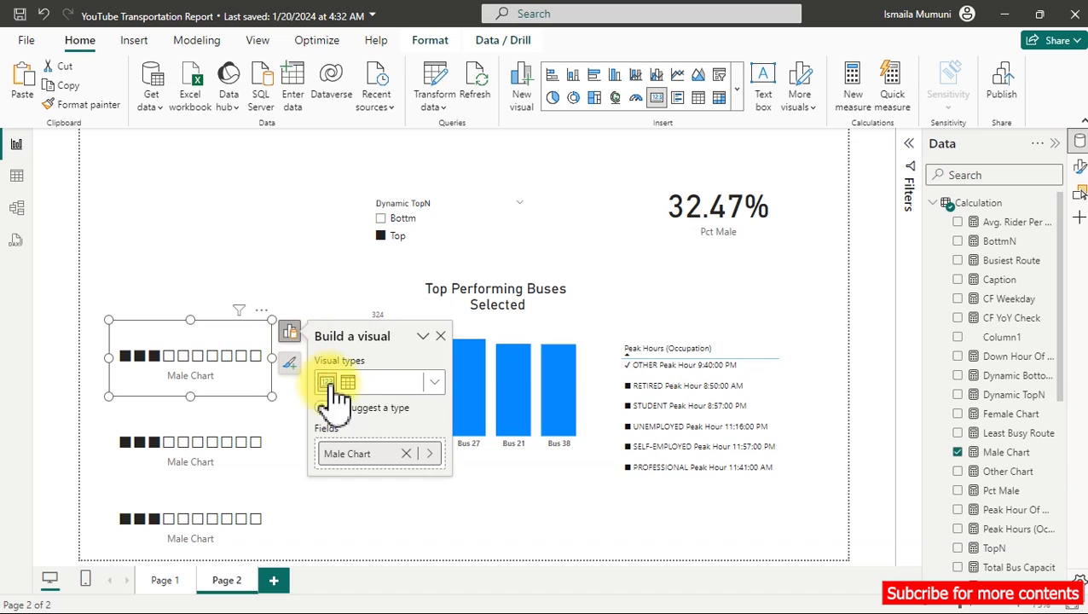
left_click(430, 457)
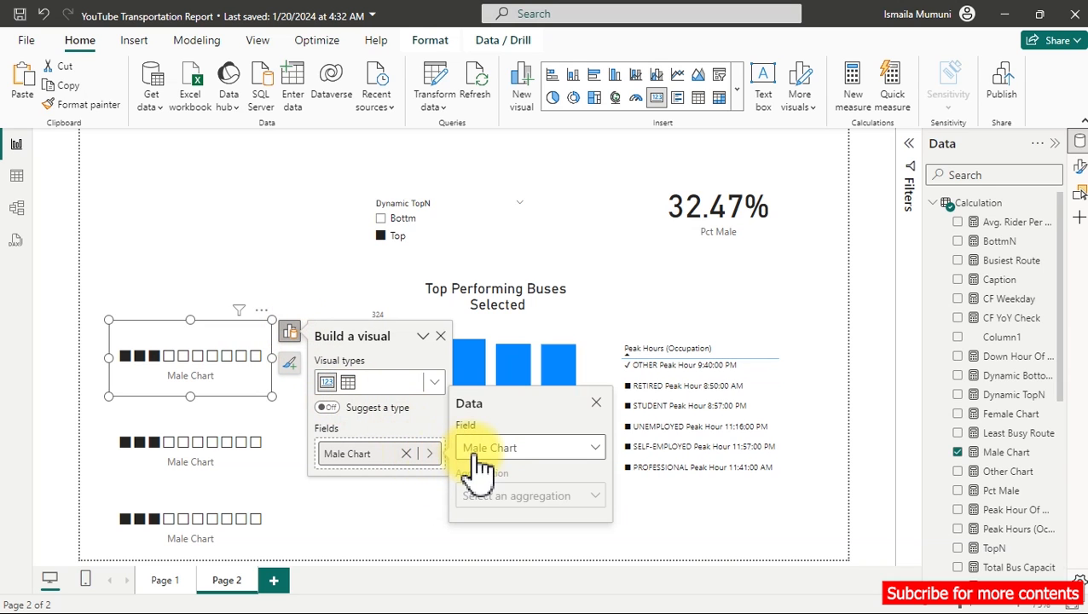
left_click(470, 386)
type("f")
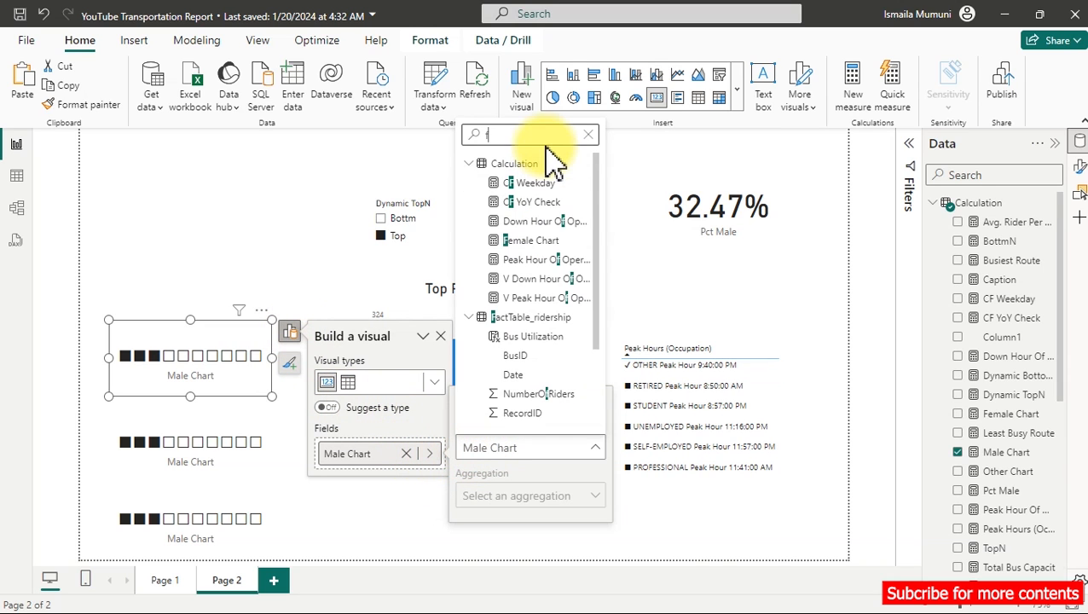
type("e")
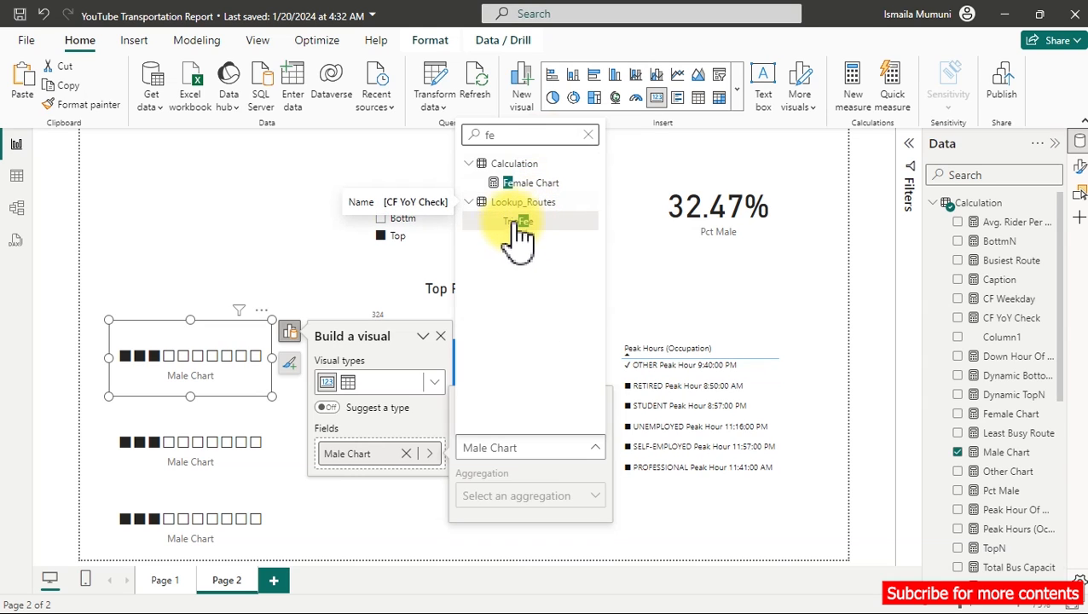
left_click(522, 183)
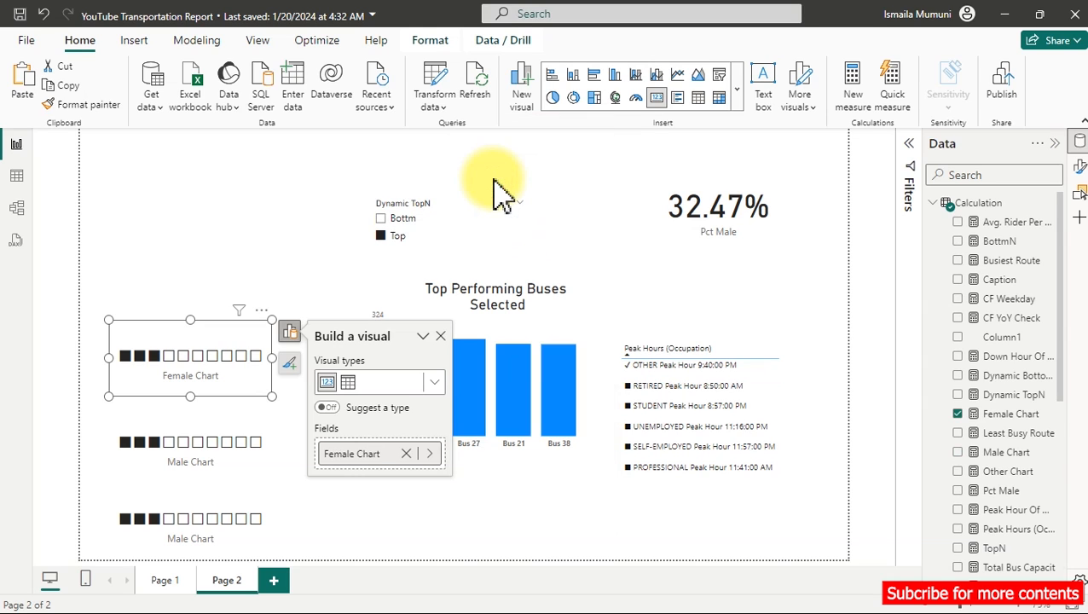
Step: Replace the field of the middle icon-chart card with the Other Chart measure
left_click(271, 440)
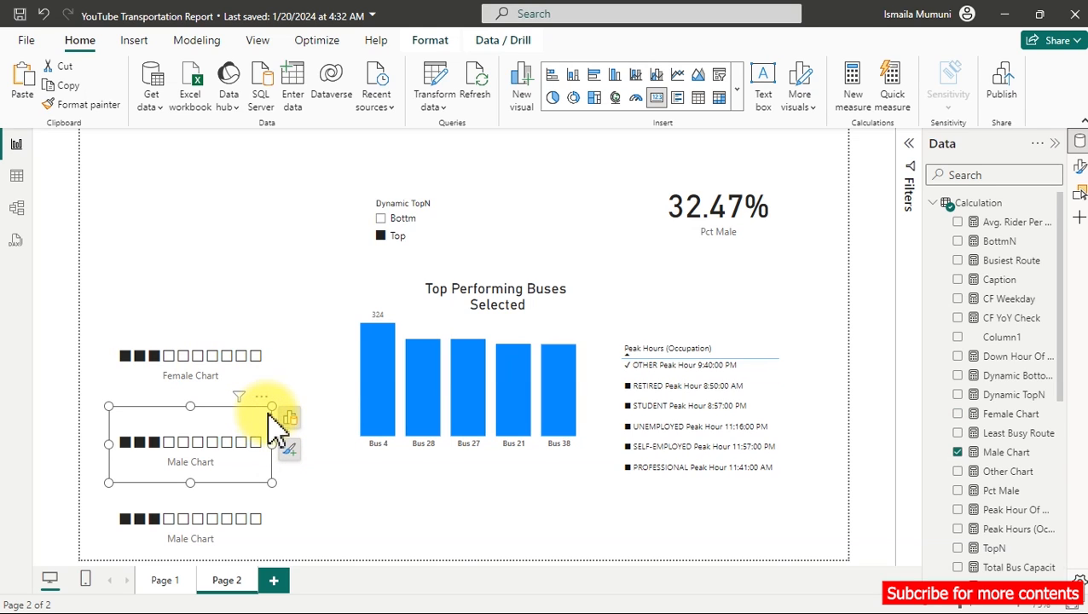
left_click(289, 418)
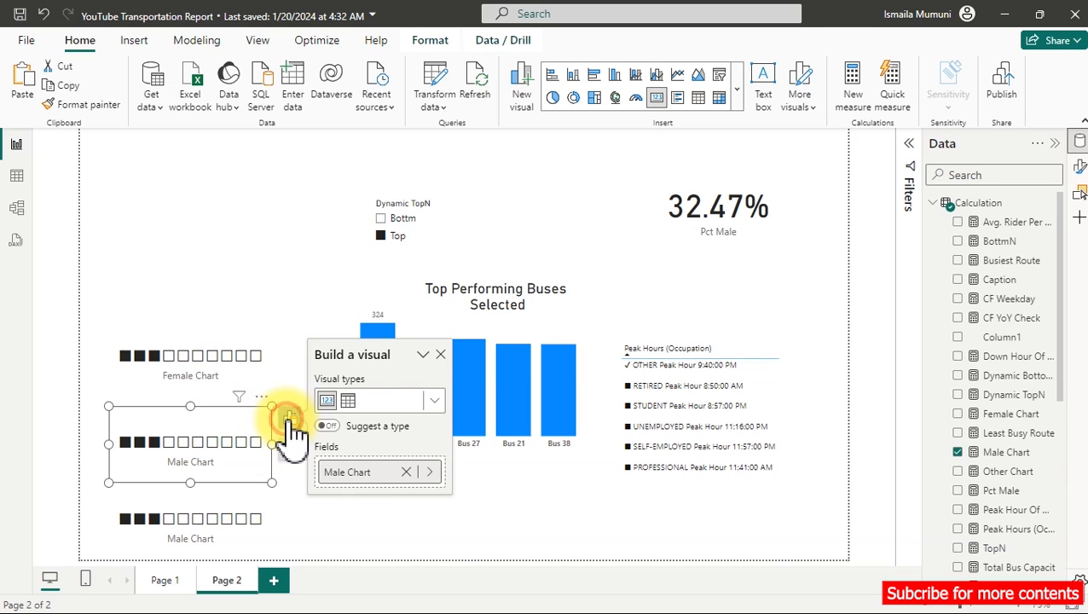
left_click(429, 471)
left_click(506, 467)
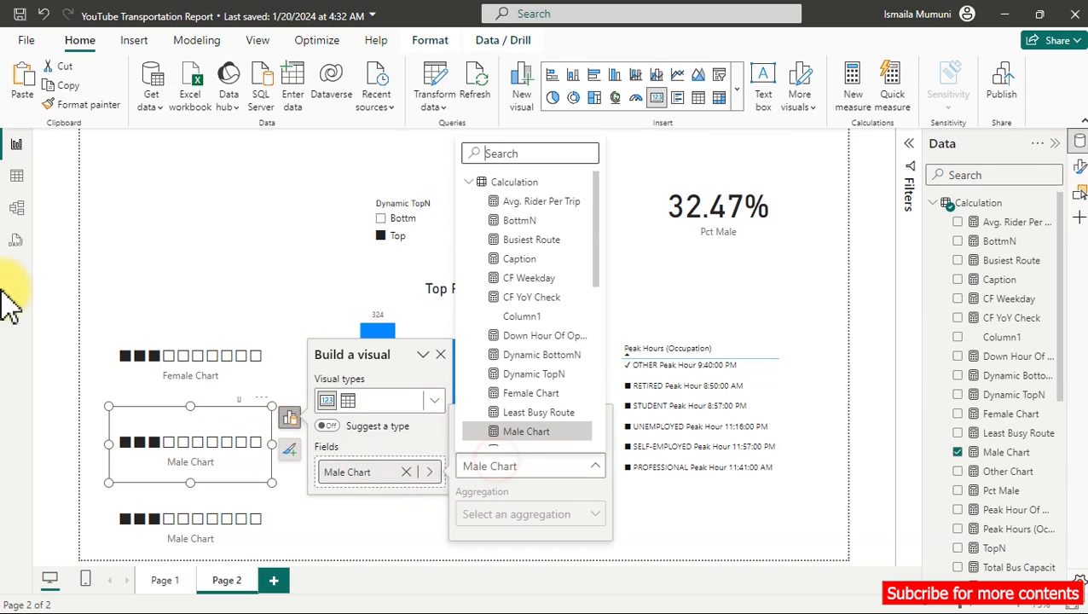
type("oth")
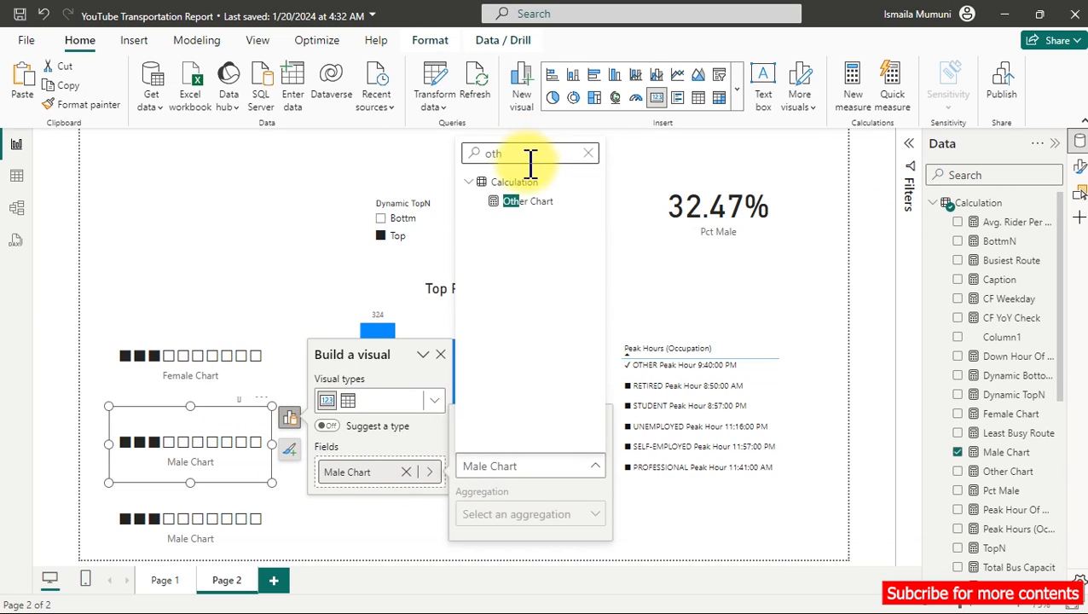
left_click(501, 201)
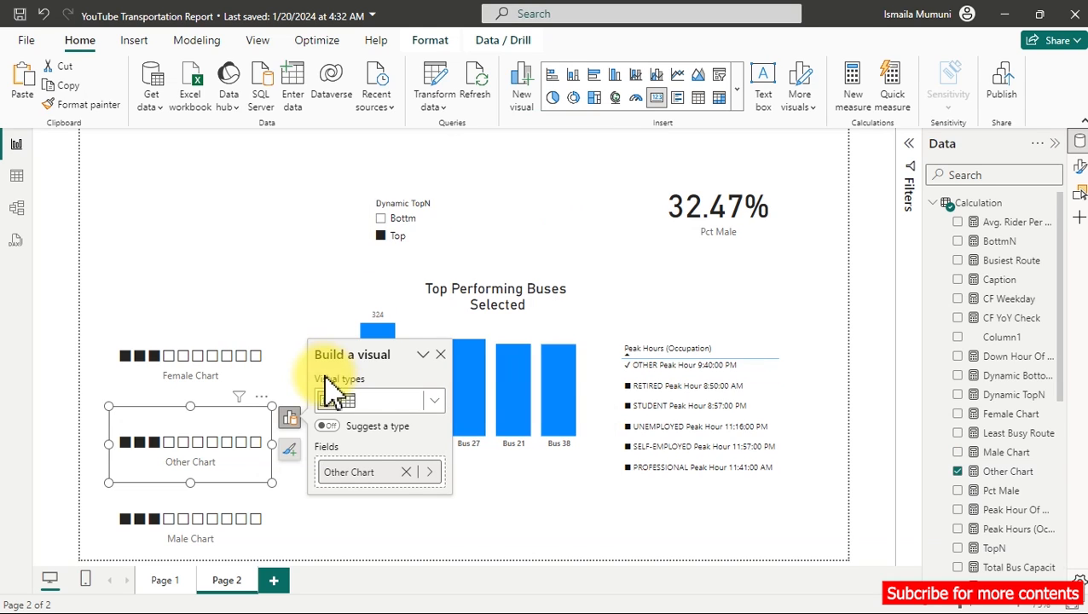
Step: Cross-filter the page by each bus in the Top Performing Buses chart to check how the three icon cards respond, and clear the selection
left_click(384, 388)
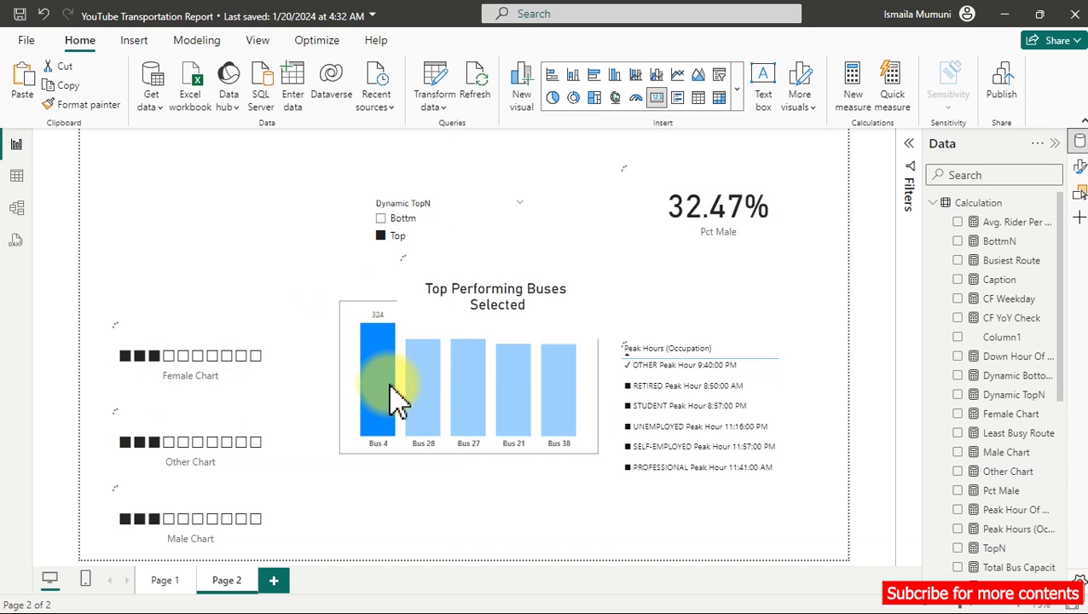
left_click(390, 385)
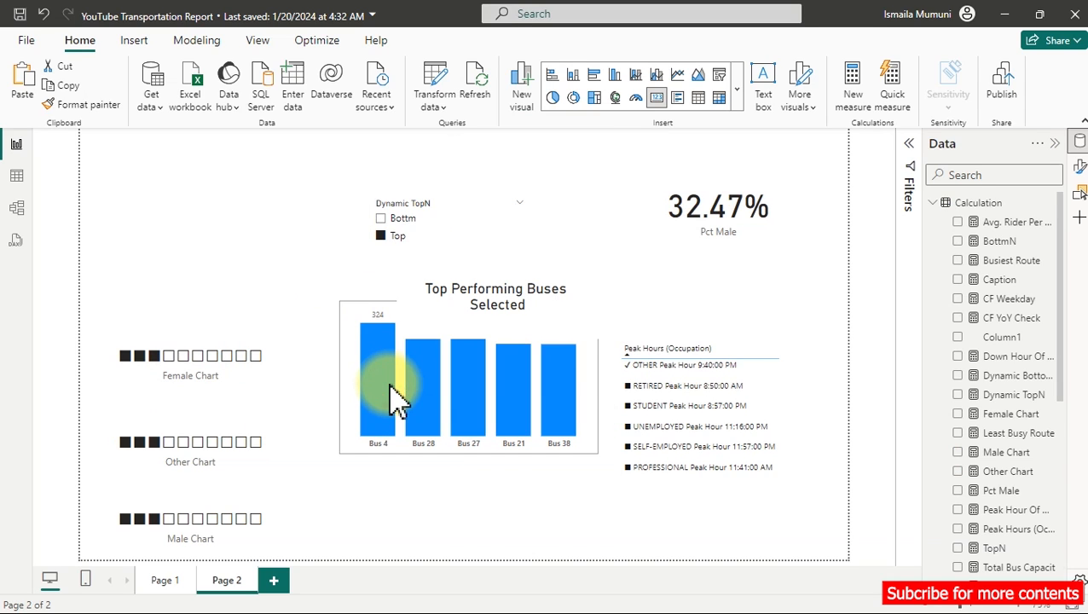
left_click(433, 396)
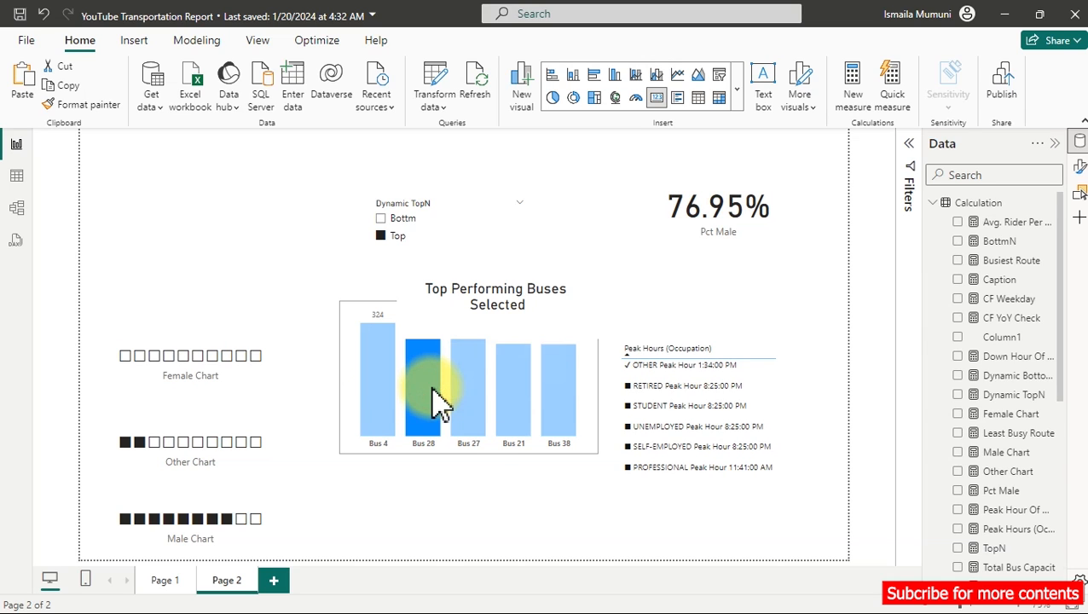
left_click(464, 386)
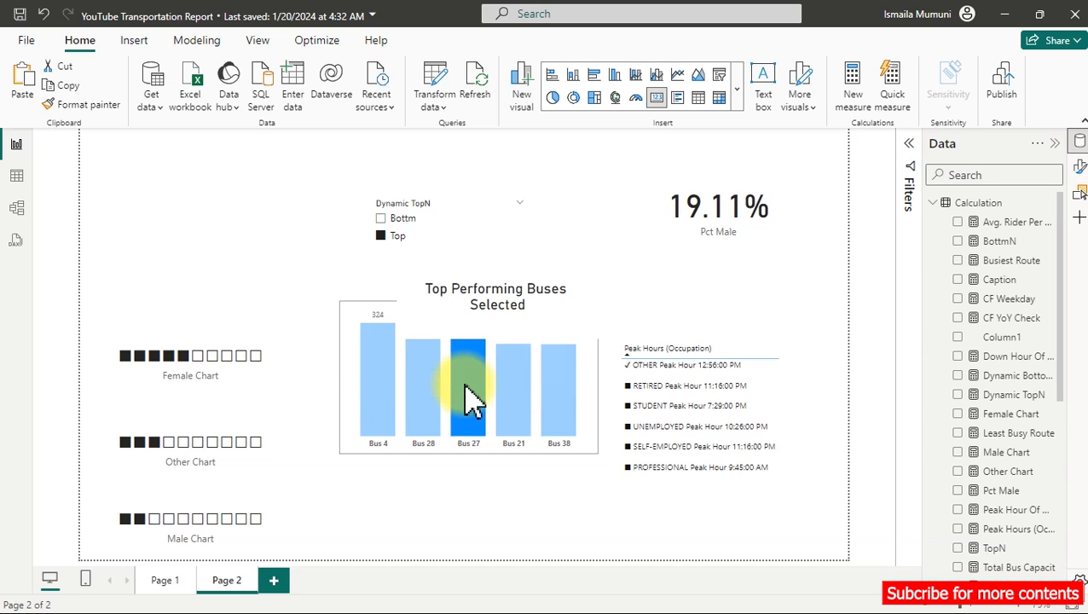
left_click(518, 391)
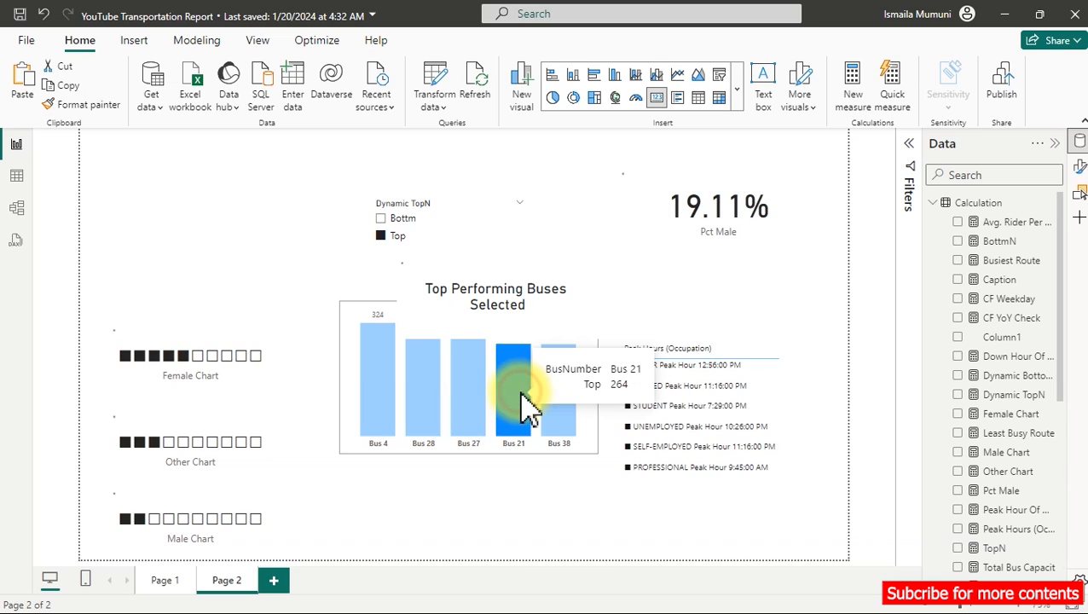
left_click(562, 401)
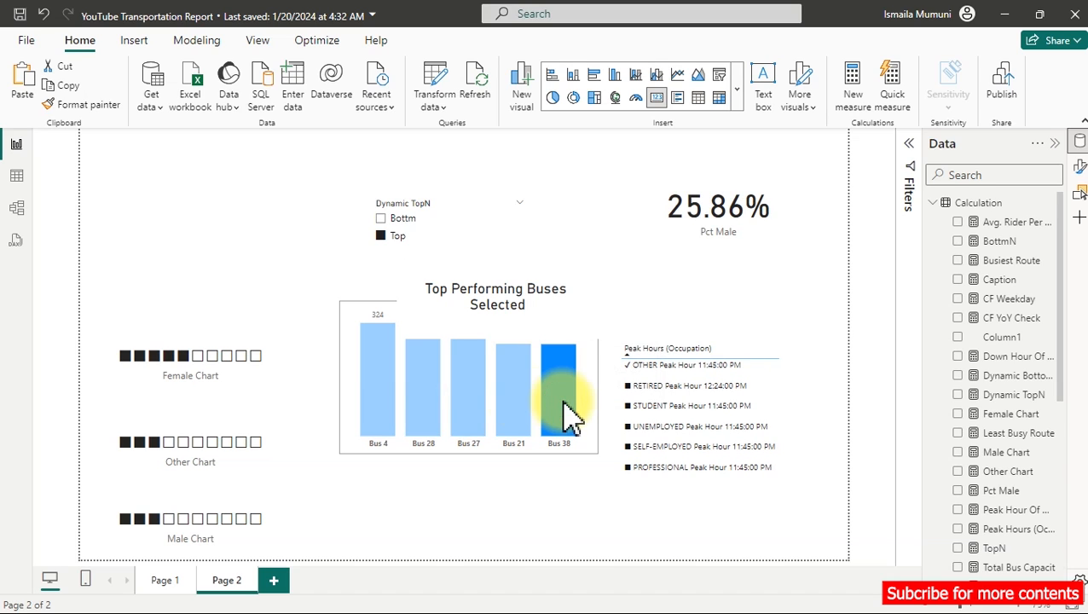
left_click(423, 369)
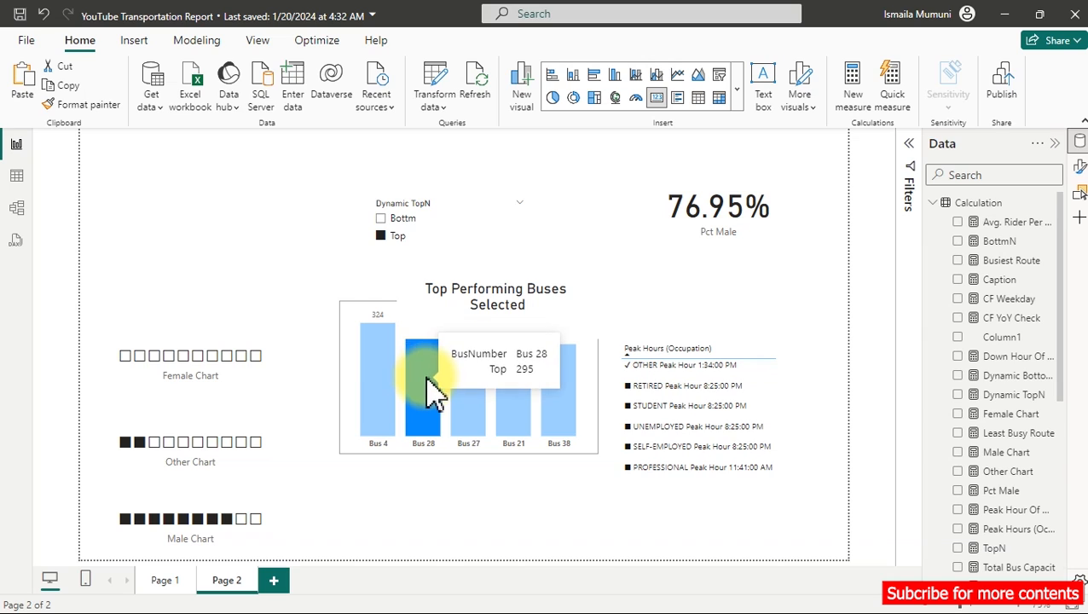
left_click(477, 391)
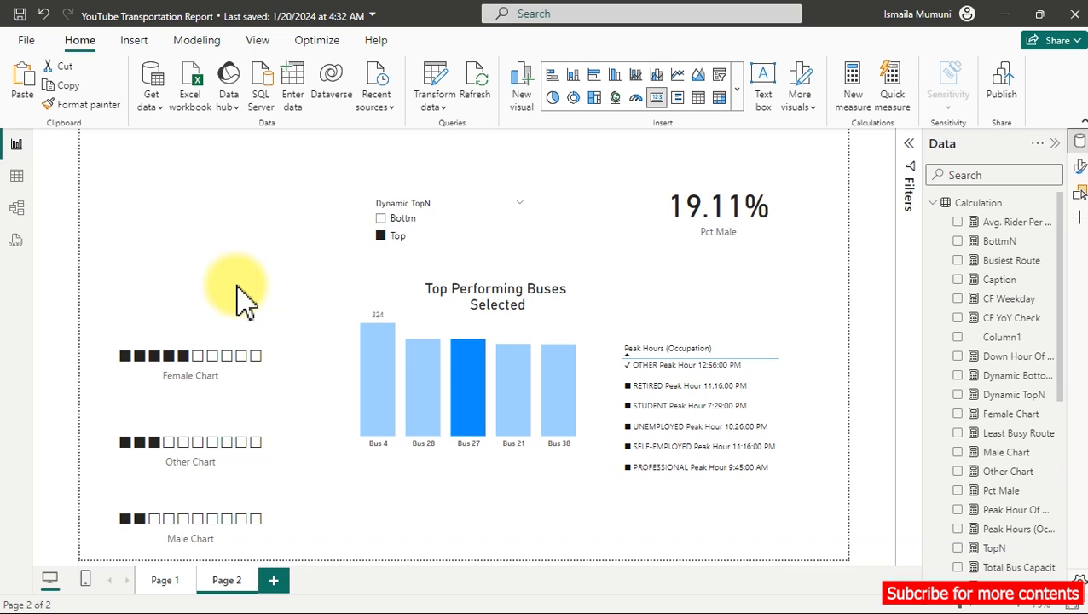
left_click(478, 388)
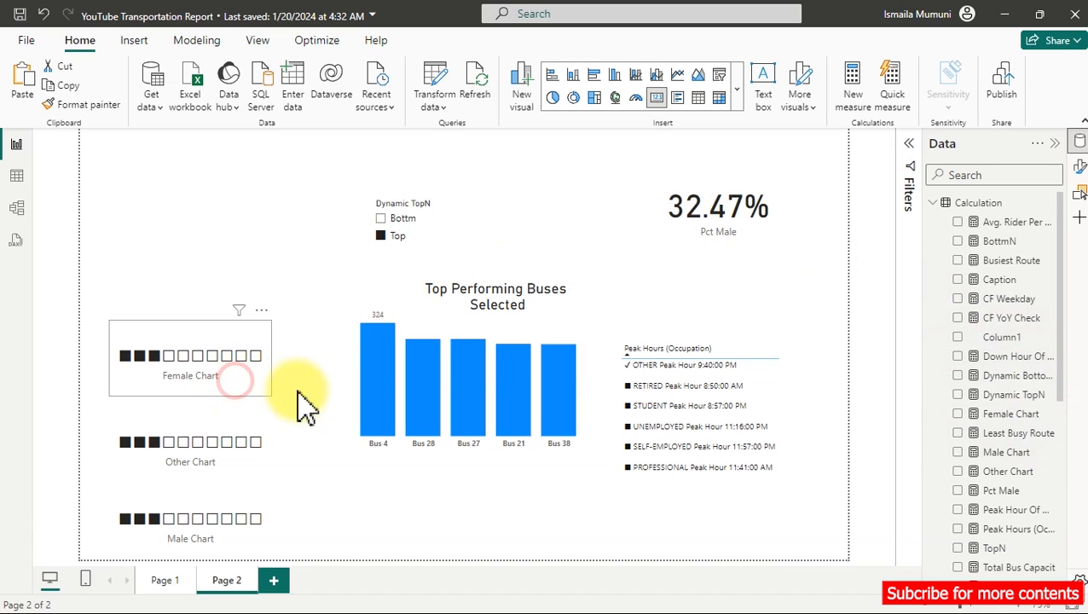
Step: Open the formula of the Pct Male measure and copy all of it
left_click(770, 216)
left_click(999, 491)
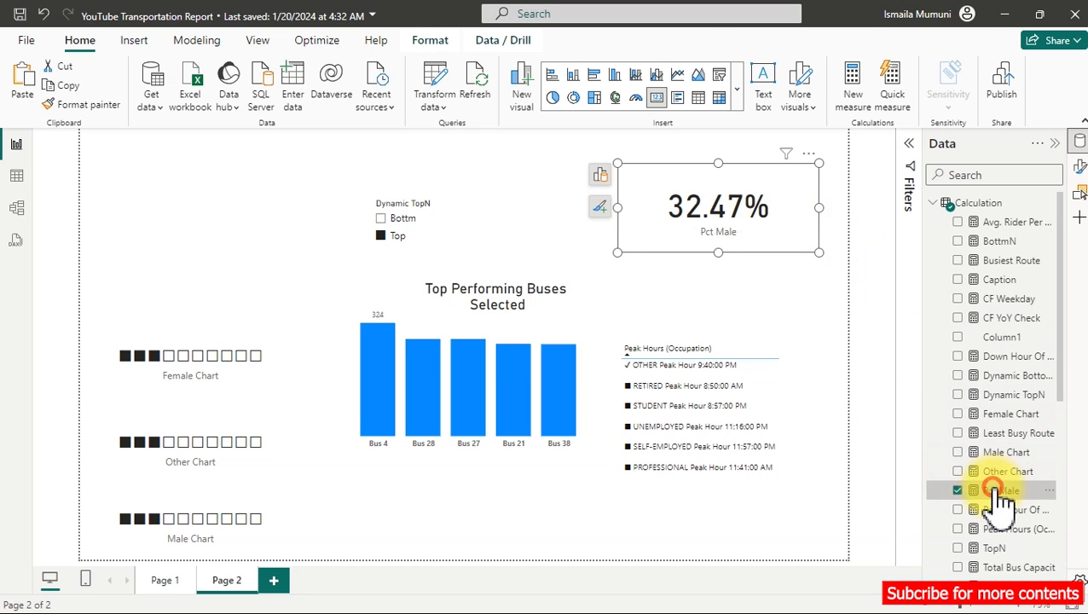
left_click(397, 279)
key("ctrl+a")
key("ctrl+c")
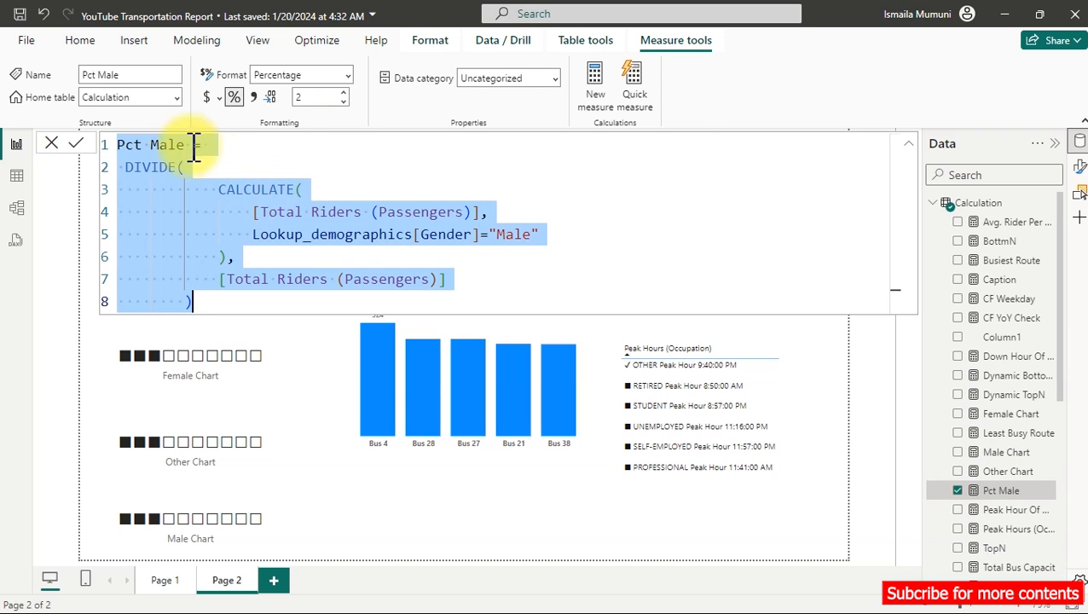
Step: Create a new measure from the copied Pct Male formula and set its Gender filter value to "Femle"
left_click(608, 82)
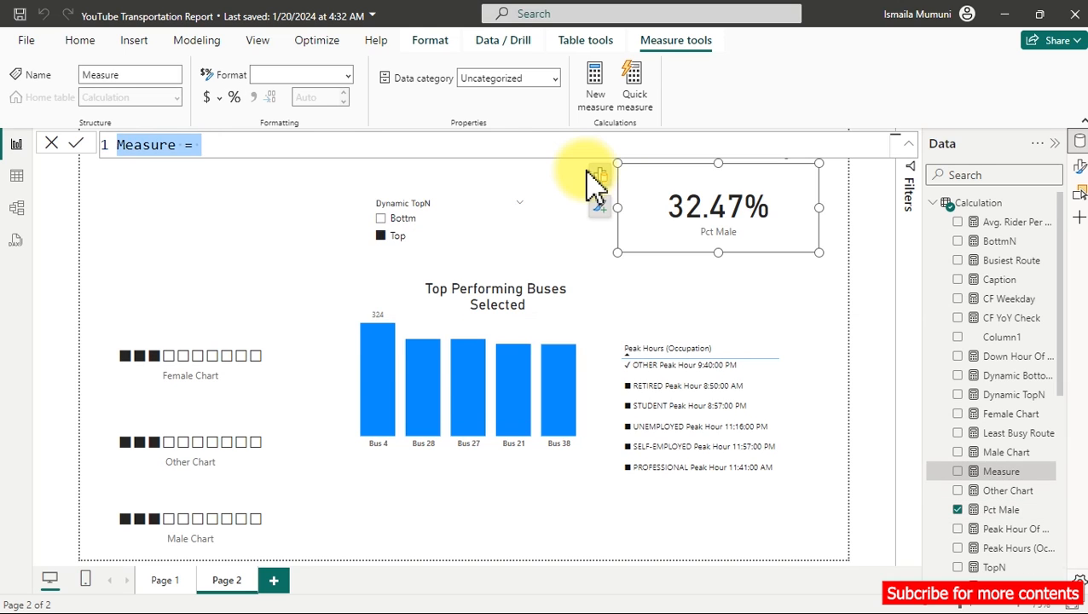
key("ctrl+v")
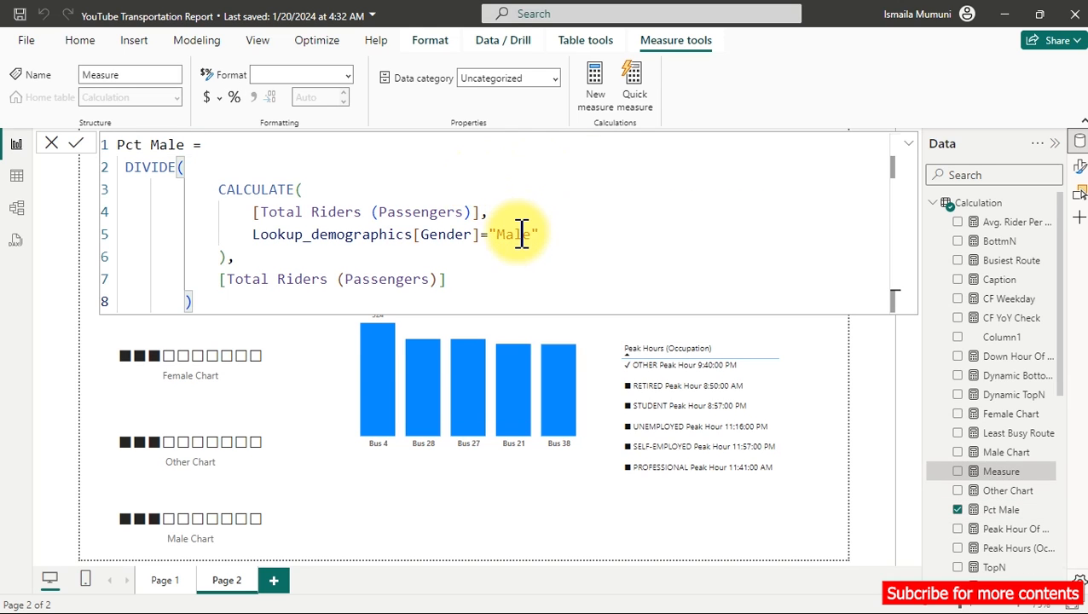
double_click(522, 235)
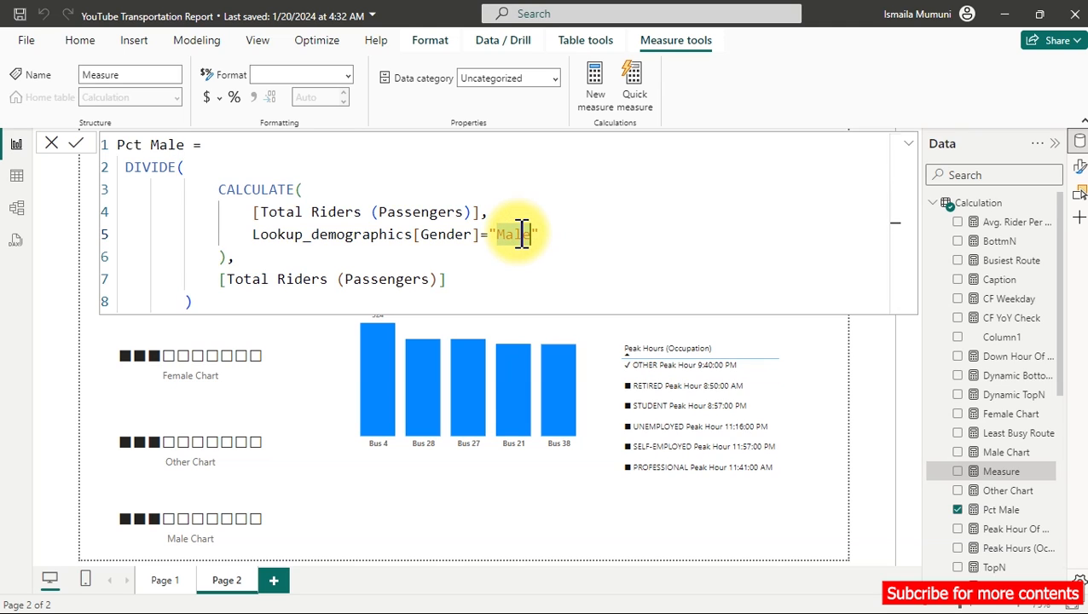
type("Fea")
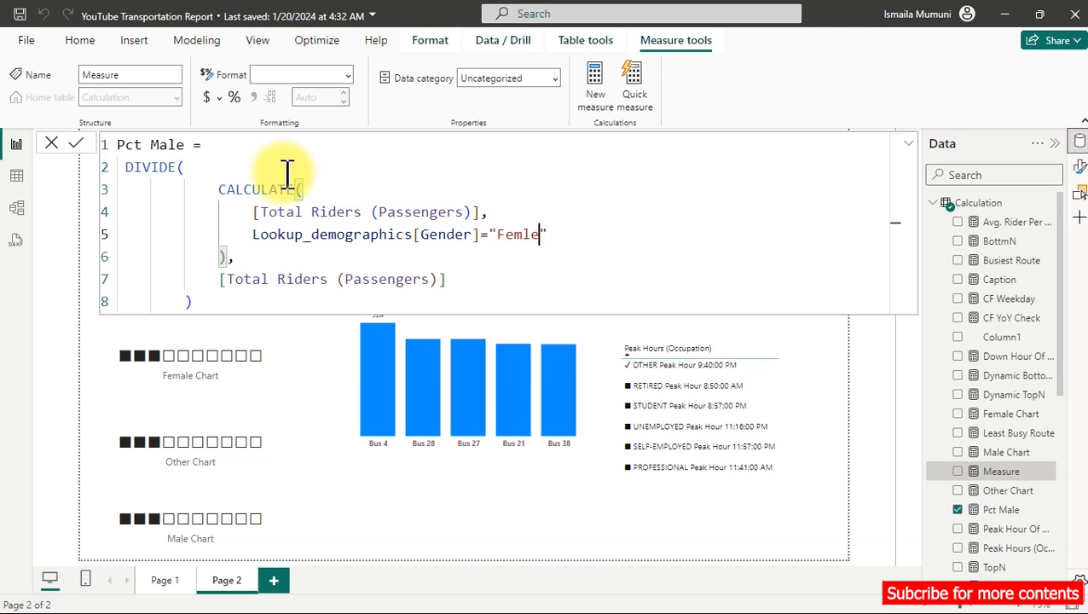
Step: Rename the new percentage measure Pct FeMale in its first line and commit it
double_click(139, 148)
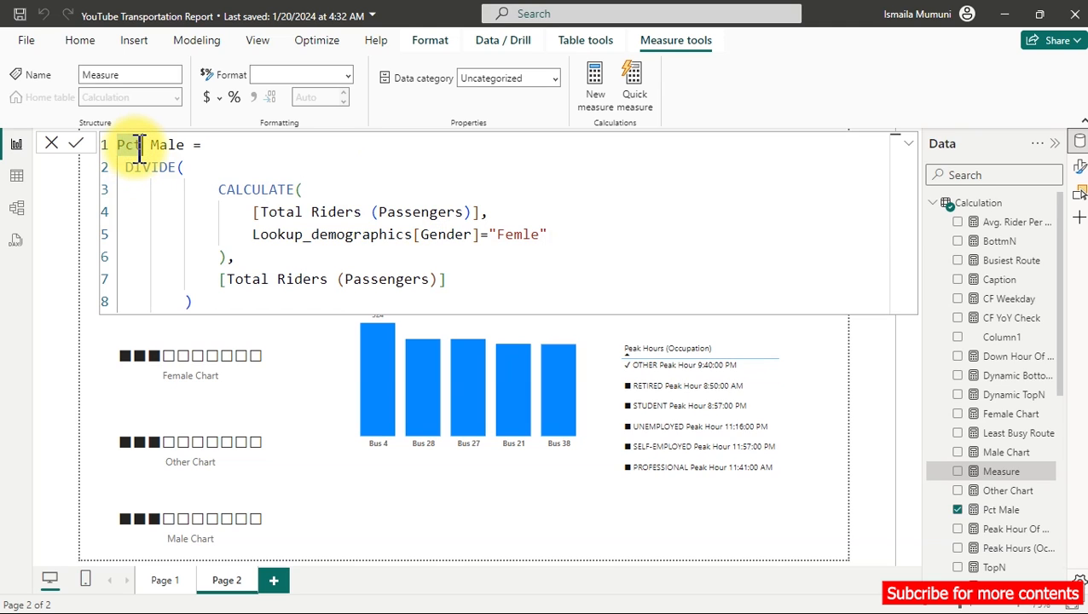
key("Right")
key("Right")
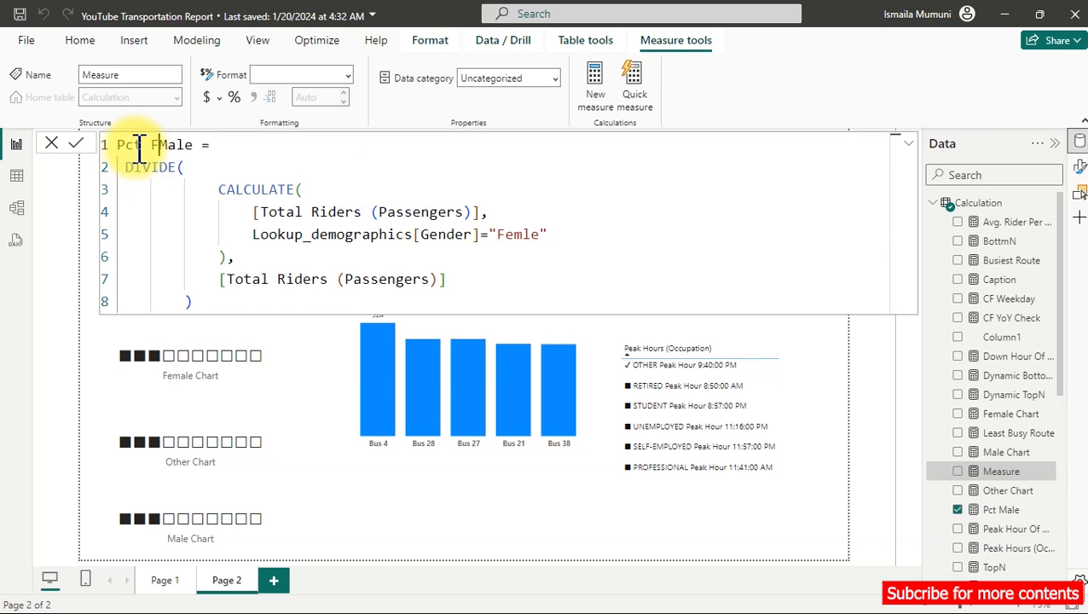
type("Fe")
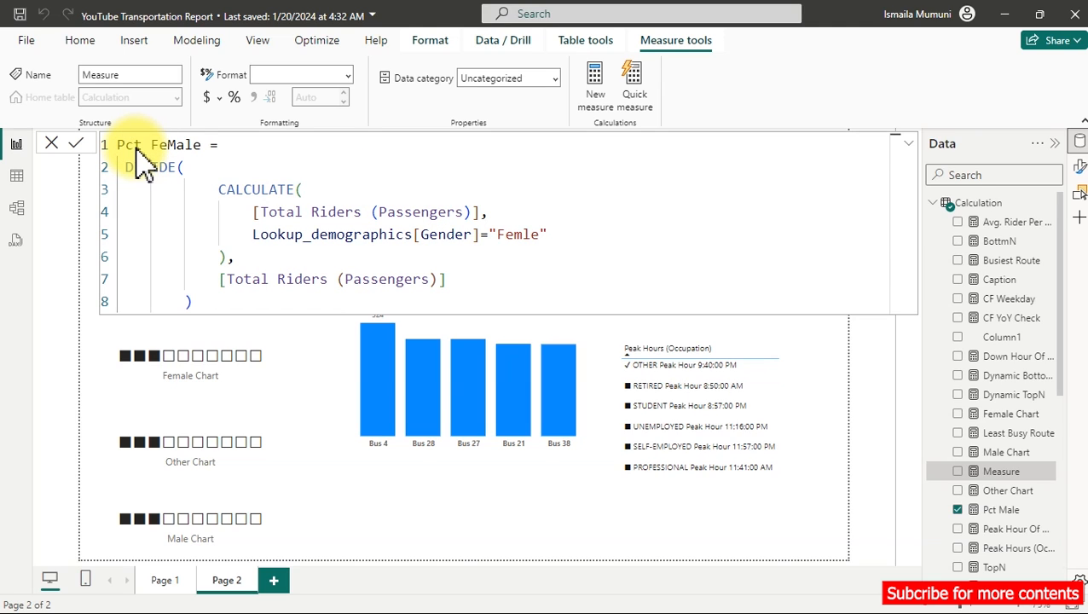
left_click(381, 490)
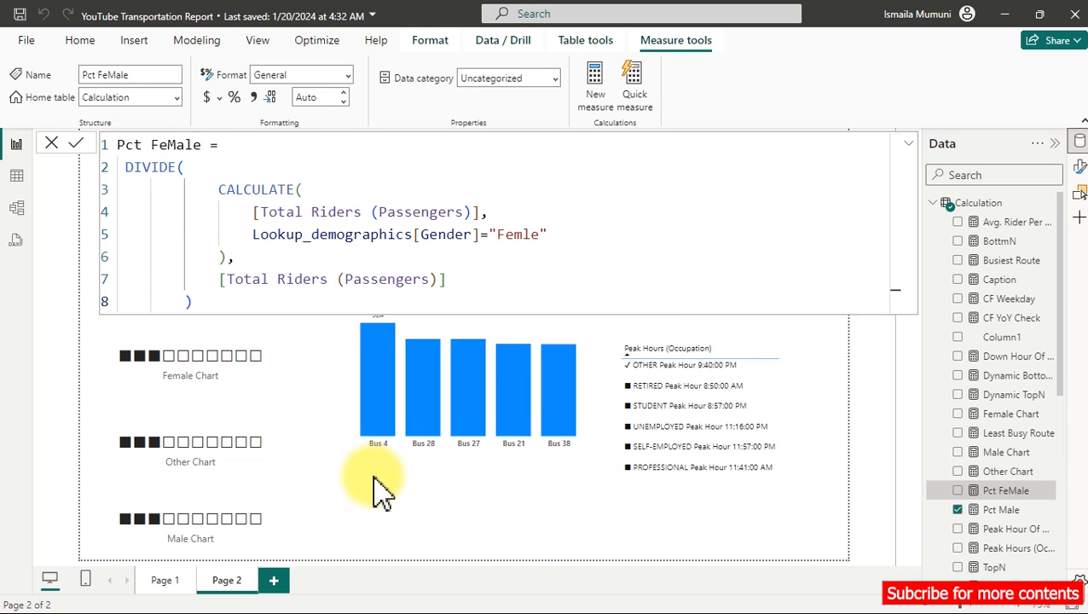
left_click(612, 525)
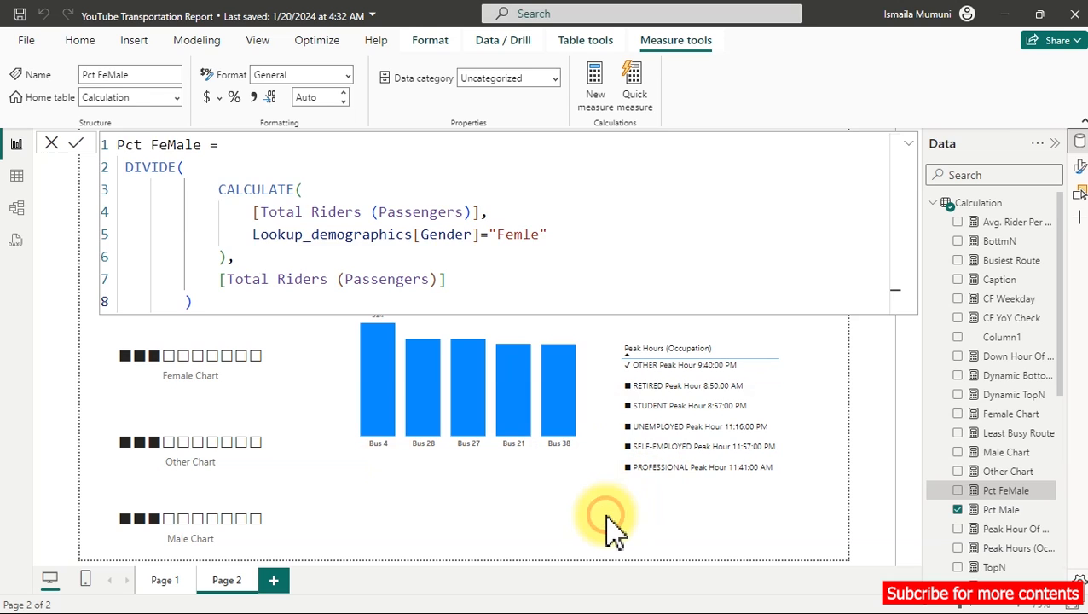
Step: Show the Pct FeMale measure in a card and correct its Gender filter value to "Female"
left_click(959, 492)
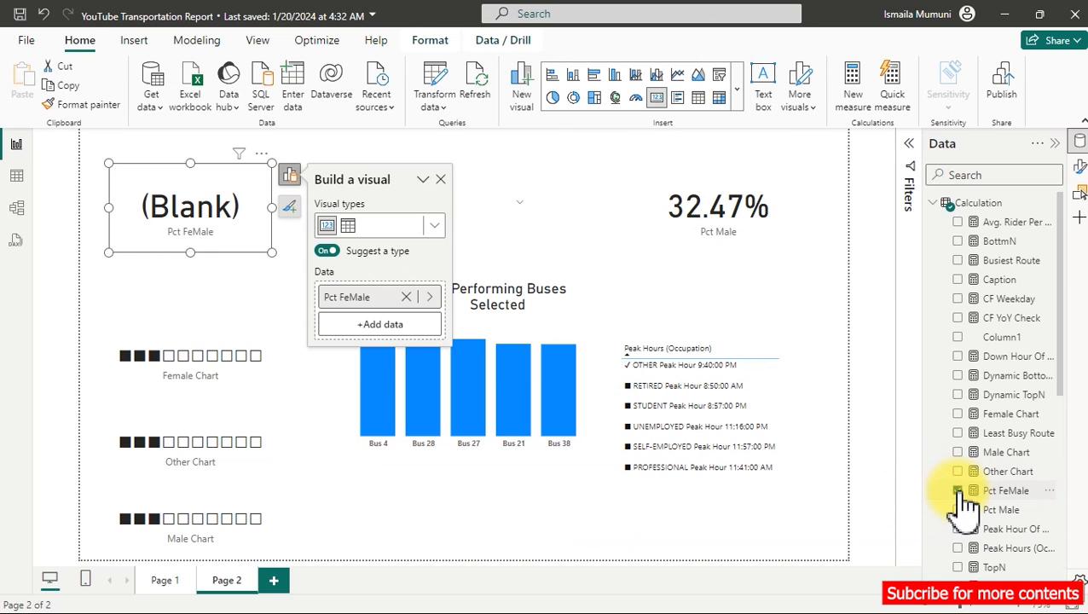
left_click(991, 493)
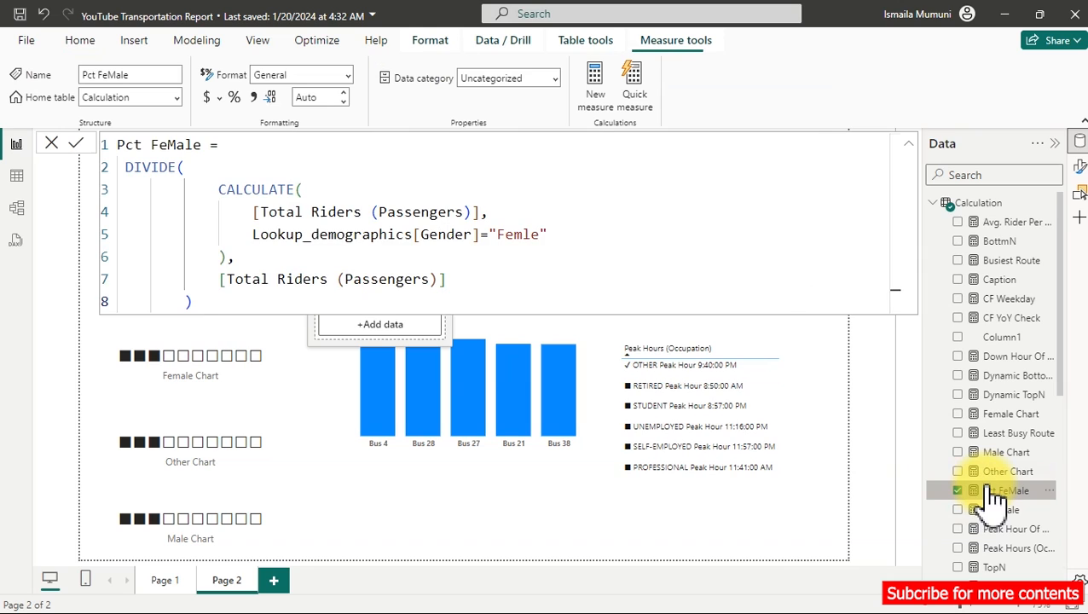
double_click(523, 237)
type("Female")
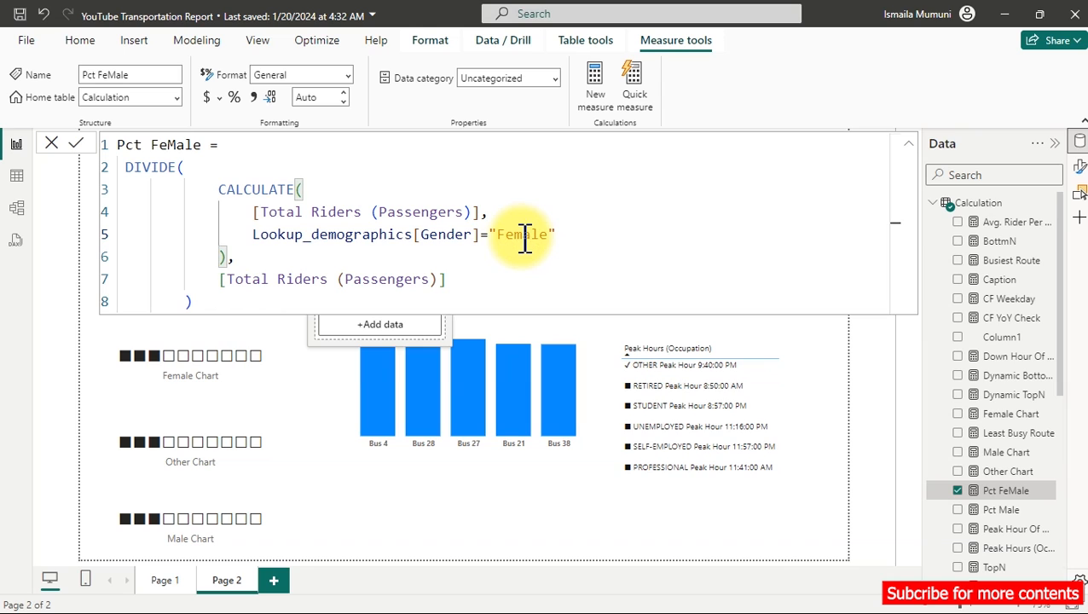
key("Return")
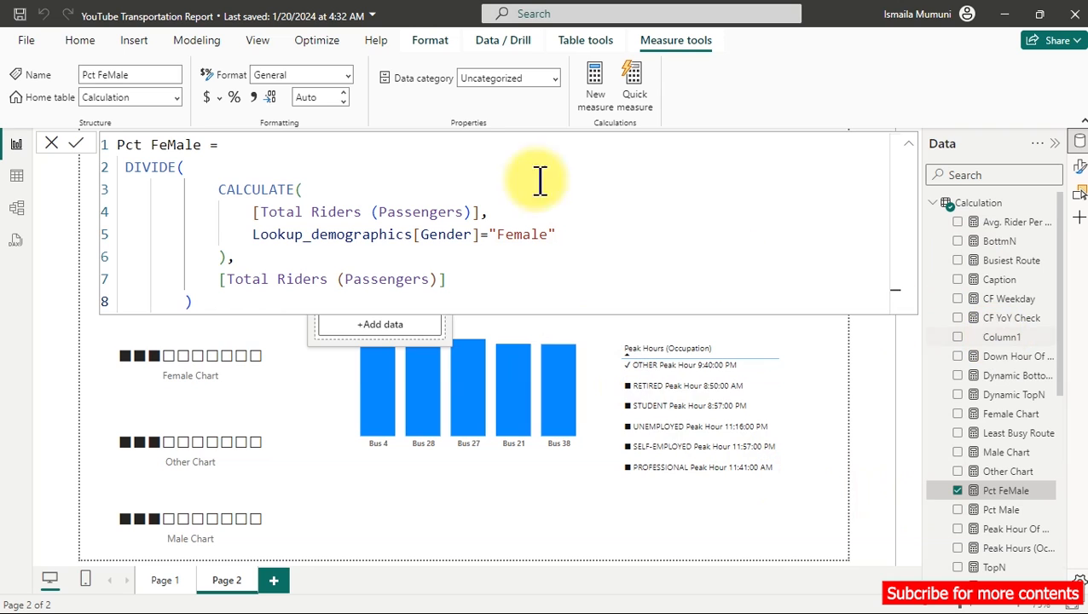
Step: Format the Pct FeMale measure as a percentage, then close its formula and deselect the card
left_click(233, 97)
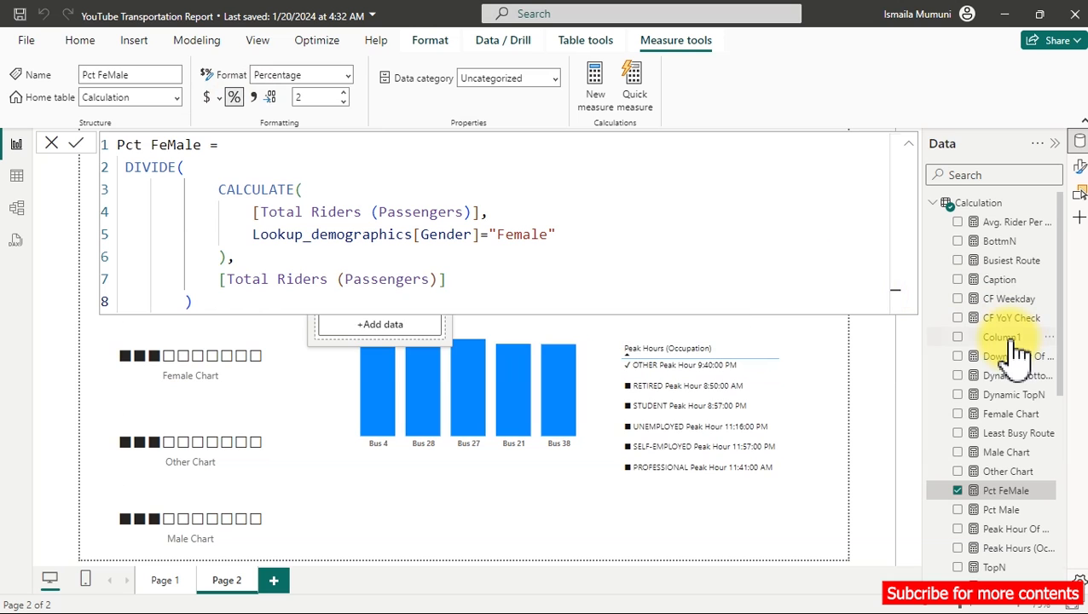
left_click(1010, 339)
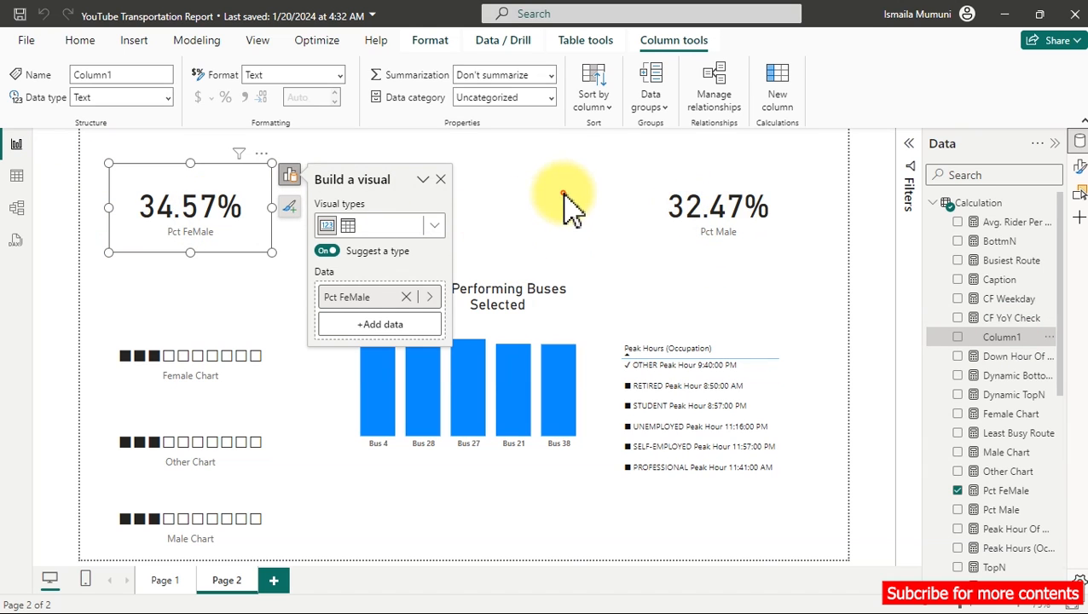
left_click(482, 277)
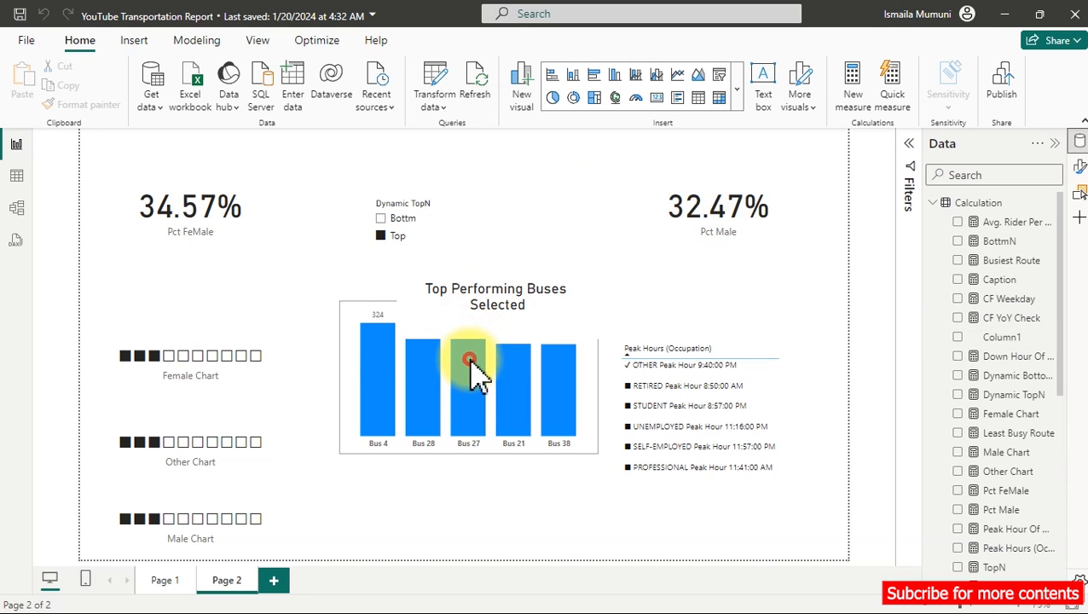
Step: Cross-filter the page by Bus 27 in the Top Performing Buses chart to compare the percentage cards with the icon charts
left_click(474, 362)
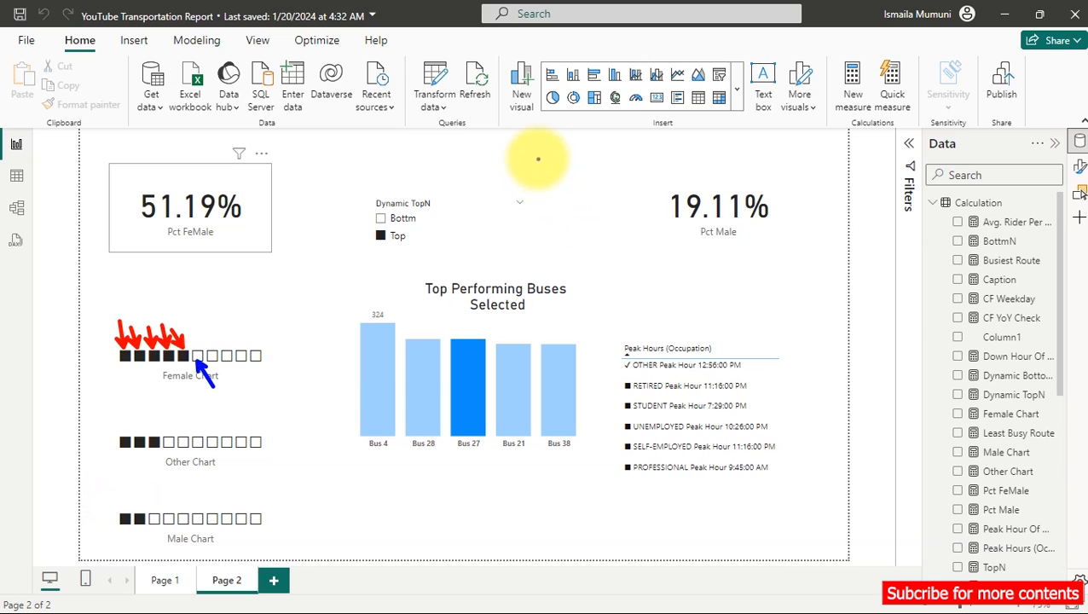
mouse_move(536, 151)
left_mouse_down()
mouse_move(536, 181)
mouse_move(590, 158)
mouse_move(604, 173)
mouse_move(624, 145)
mouse_move(679, 177)
mouse_move(688, 153)
mouse_move(718, 145)
mouse_move(755, 164)
mouse_move(779, 139)
mouse_move(772, 159)
left_mouse_up()
left_click(652, 156)
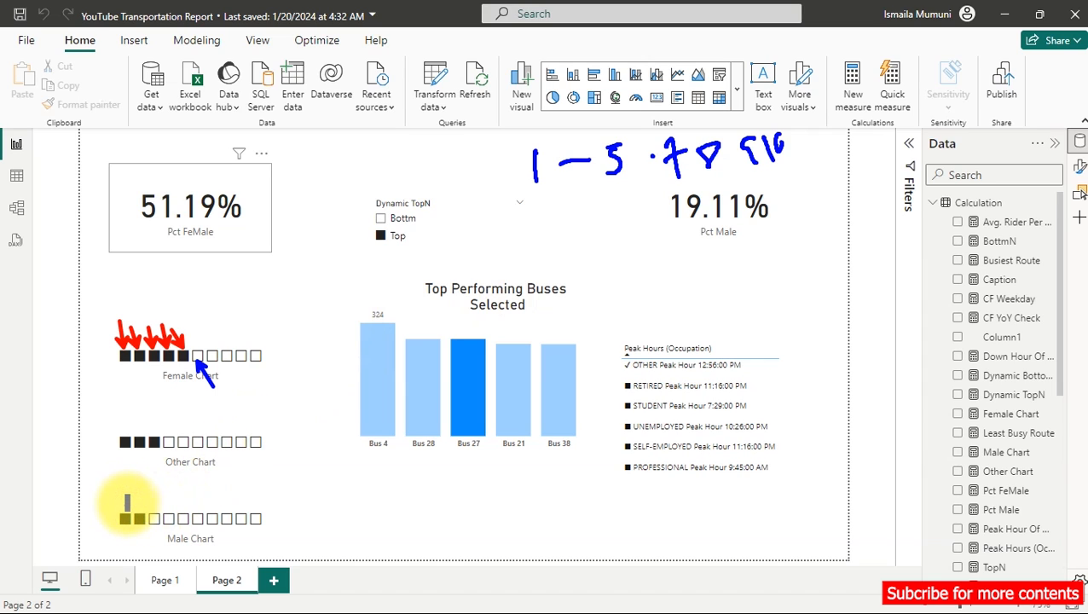
left_click_drag(138, 507, 137, 487)
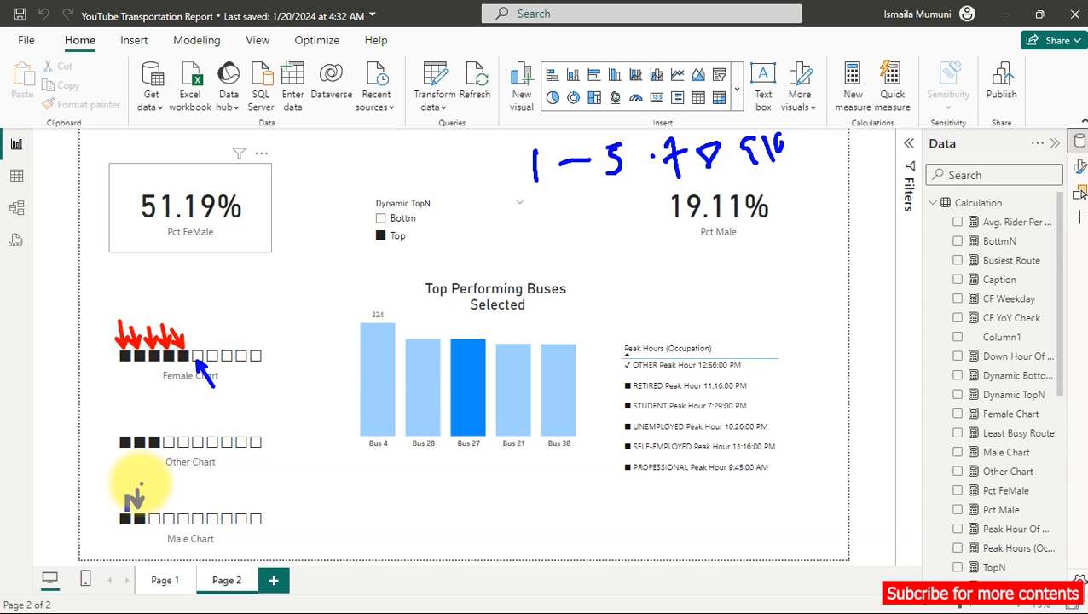
key("Escape")
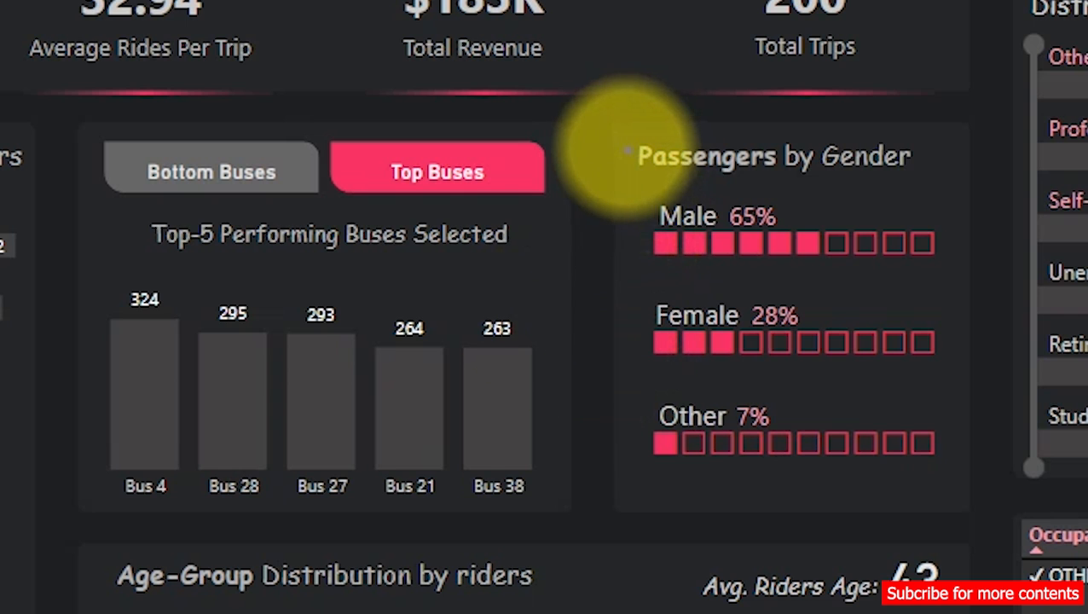
Step: In the finished dashboard, cross-filter by Bus 27 to examine the Passengers by Gender icon charts, and clear the selection
left_click_drag(623, 137, 969, 494)
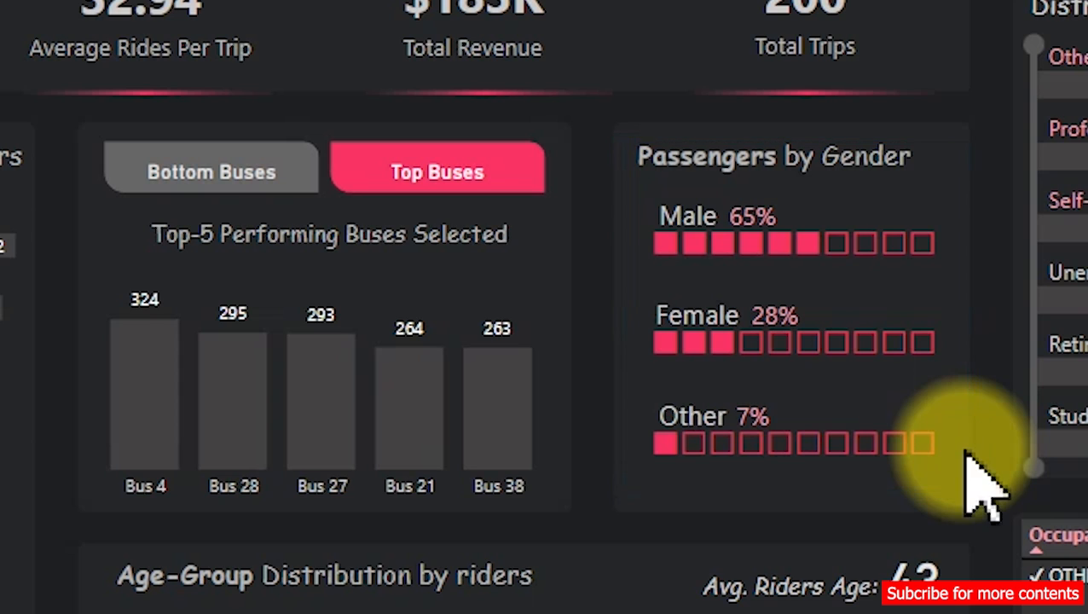
mouse_move(353, 426)
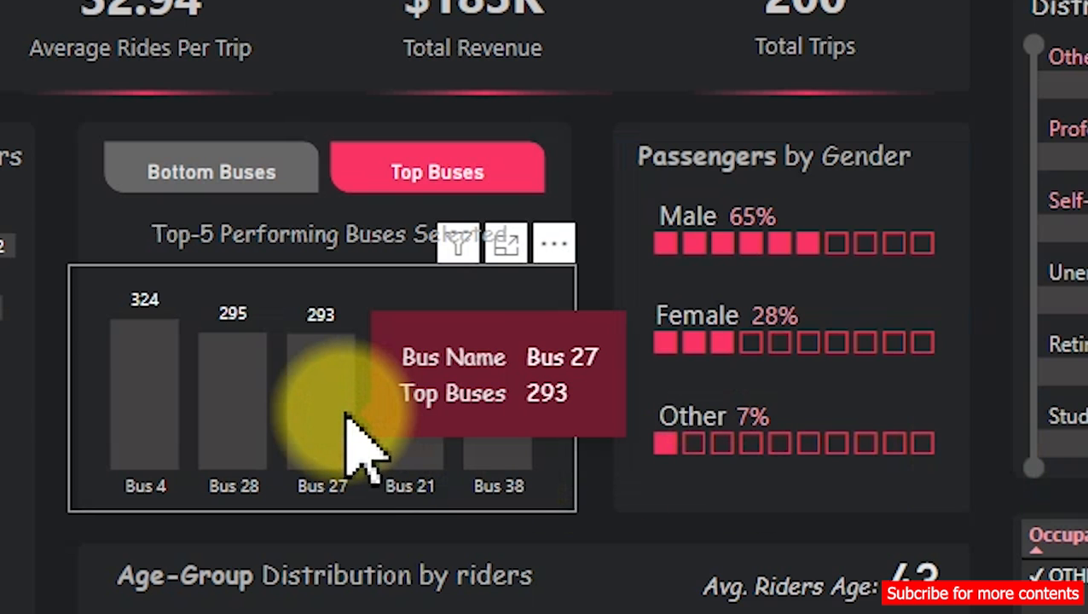
left_click(353, 426)
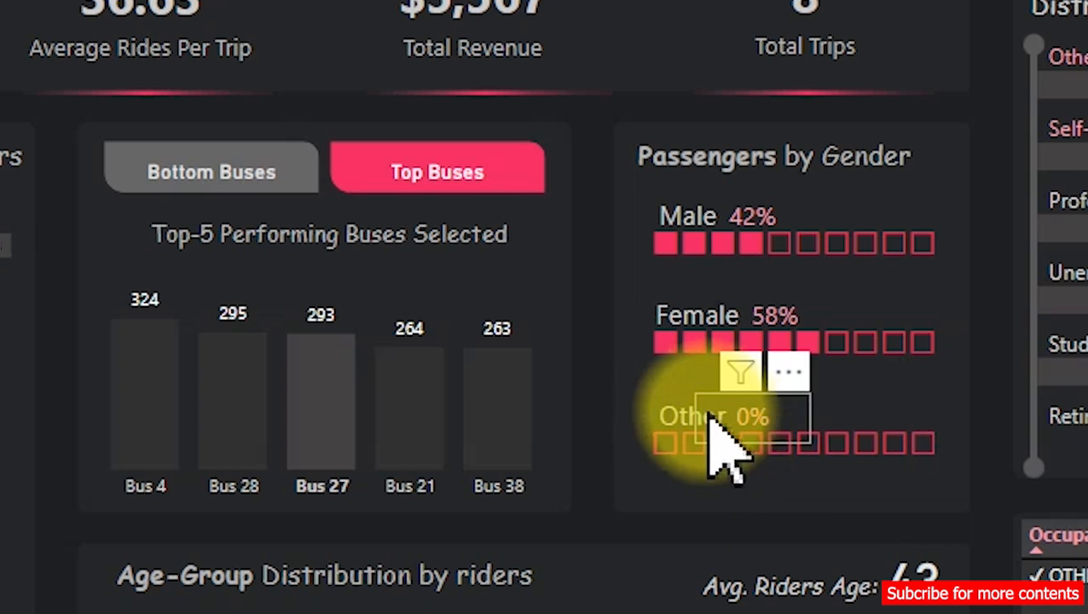
left_click(322, 413)
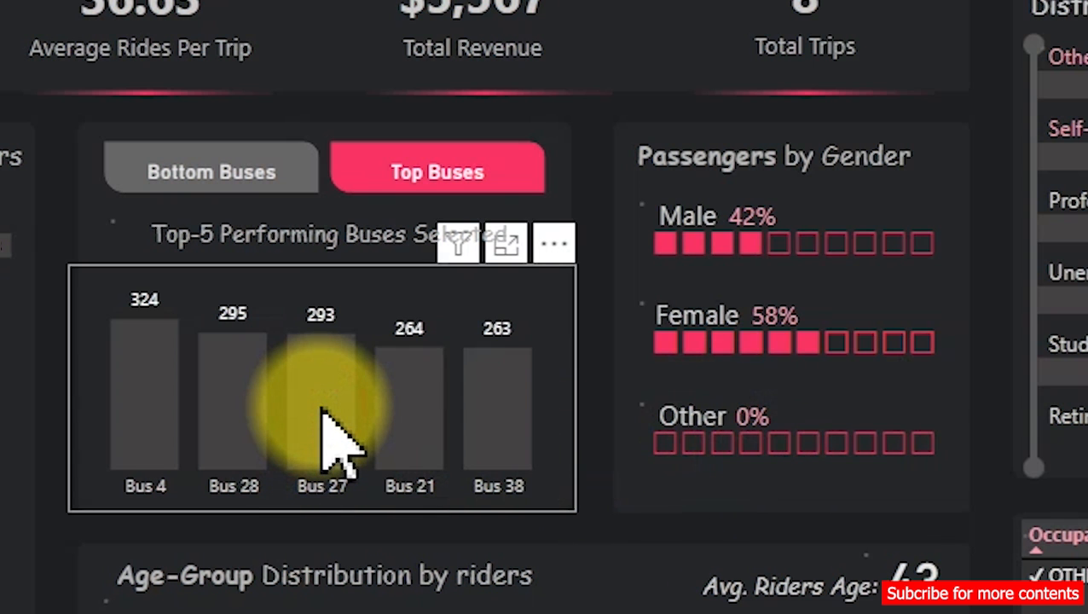